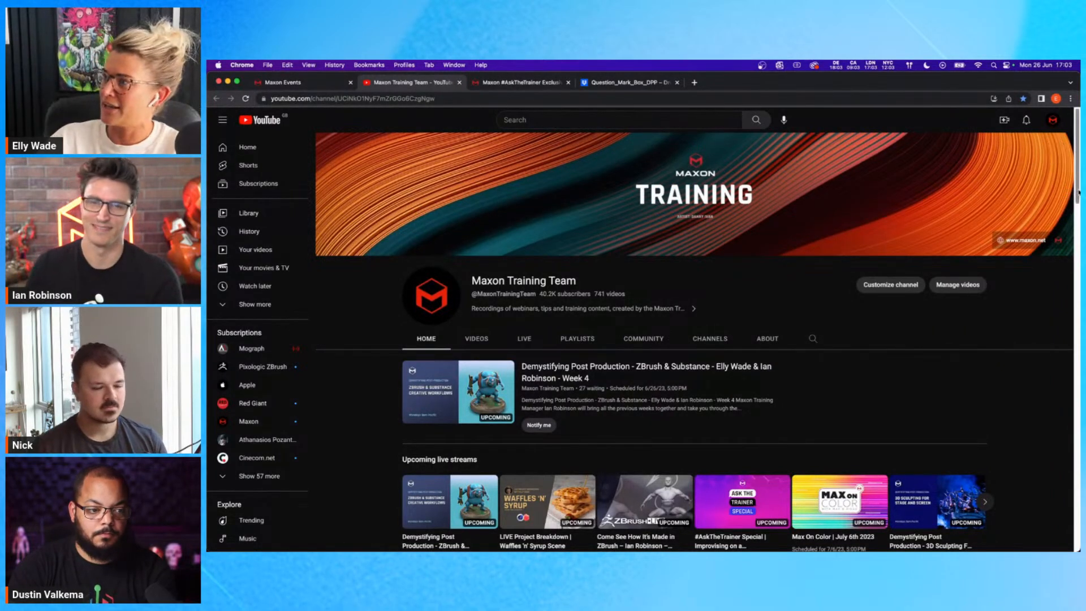
# Look through the Maxon Training Team channel's upcoming live streams and switch to the #AskTheTrainer page.
pyautogui.scroll(-2, 1058, 204)
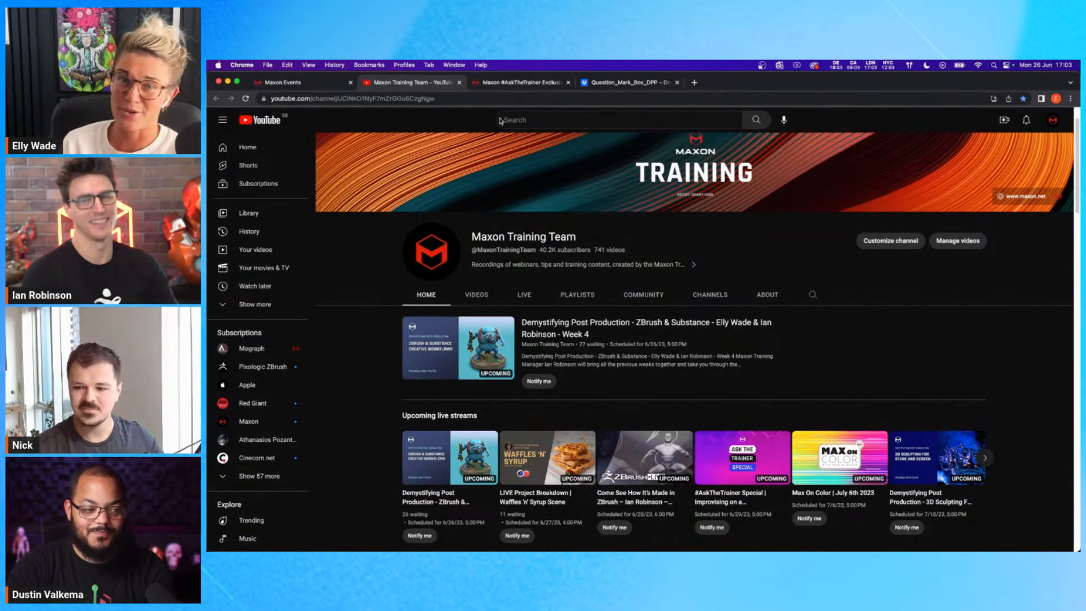
pyautogui.click(512, 82)
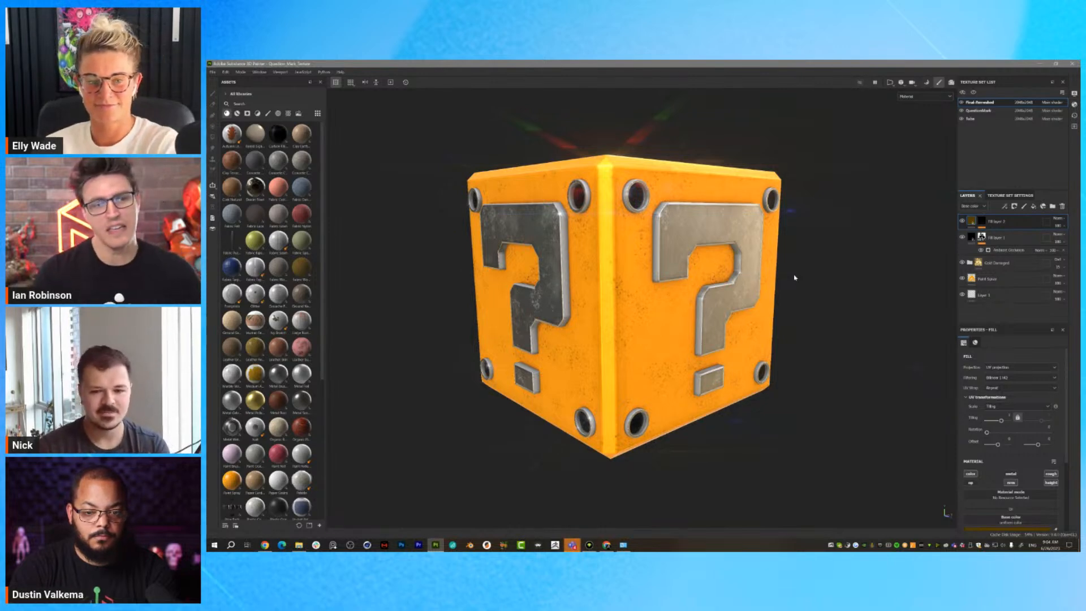
pyautogui.scroll(-3, 798, 279)
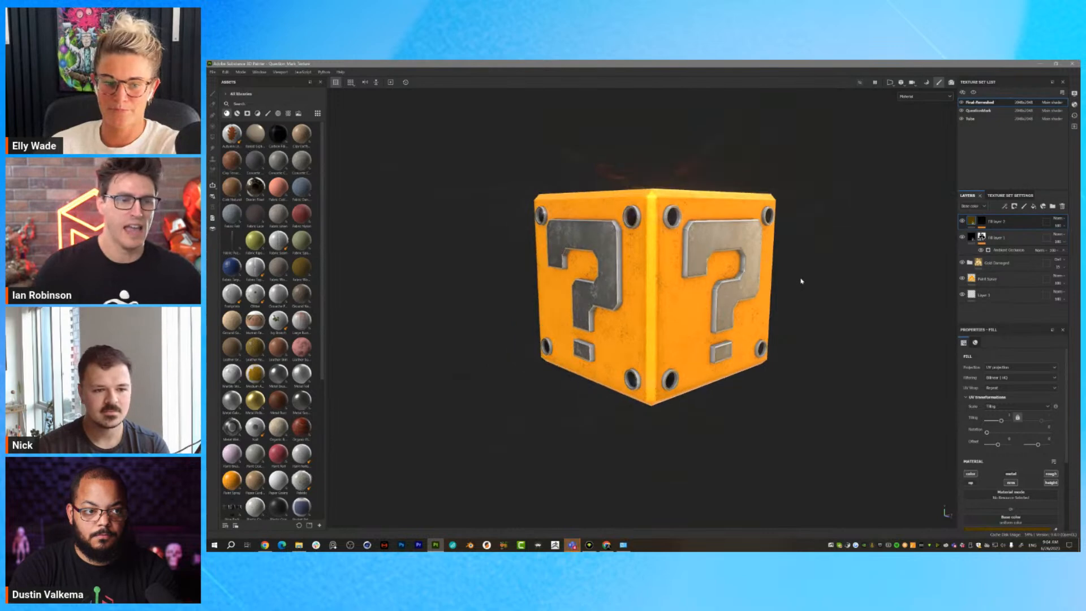
pyautogui.keyDown('alt'); pyautogui.moveTo(807, 277); pyautogui.dragTo(785, 295); pyautogui.keyUp('alt')
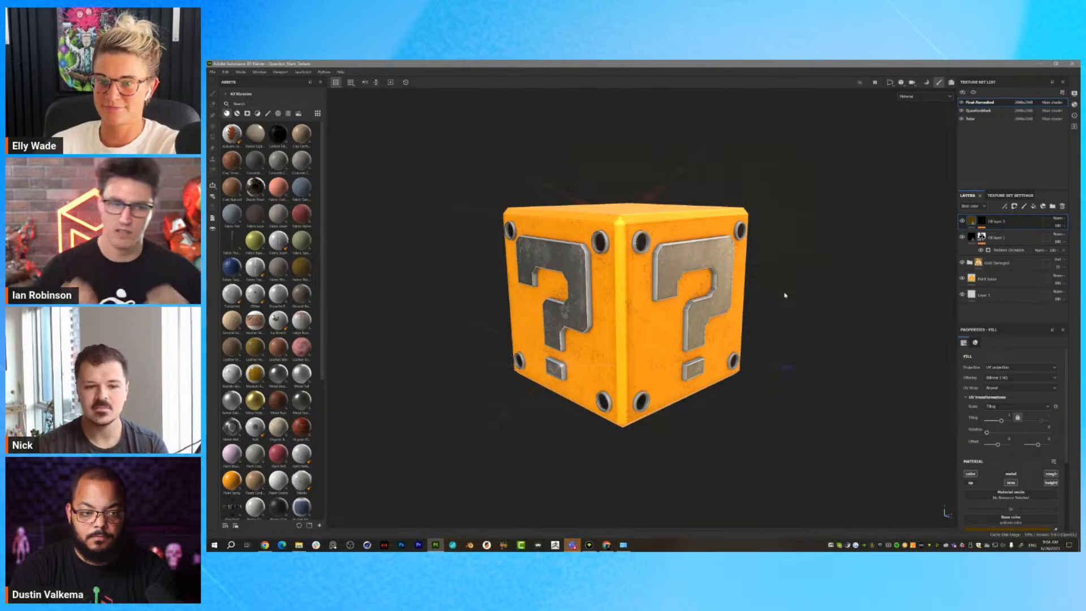
pyautogui.scroll(3, 763, 298)
pyautogui.keyDown('alt'); pyautogui.moveTo(738, 301); pyautogui.dragTo(799, 285); pyautogui.keyUp('alt')
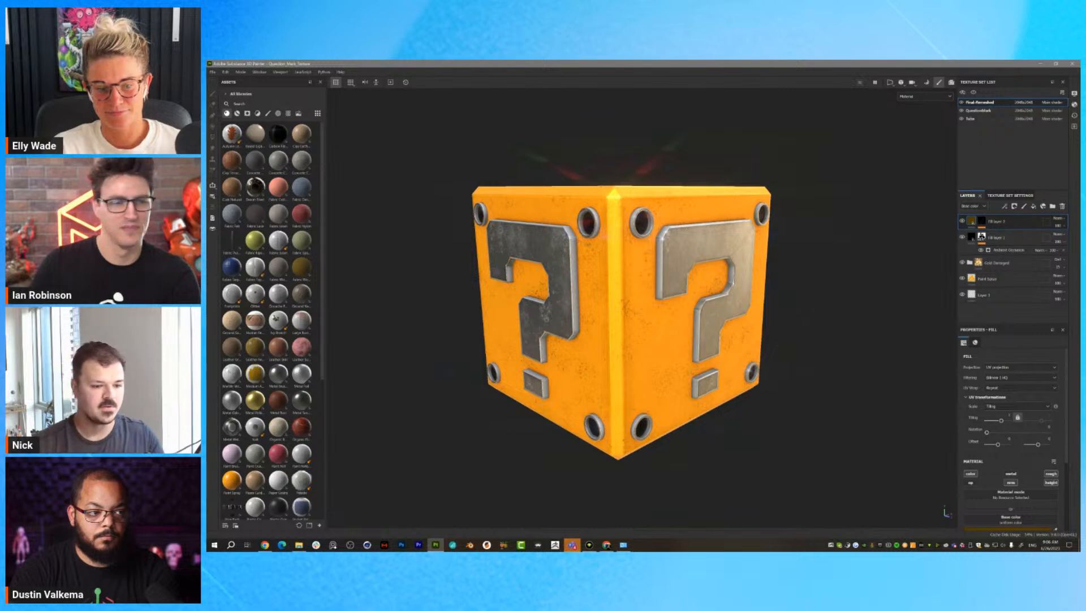
pyautogui.keyDown('shift'); pyautogui.moveTo(842, 273); pyautogui.dragTo(750, 262, button='right'); pyautogui.keyUp('shift')
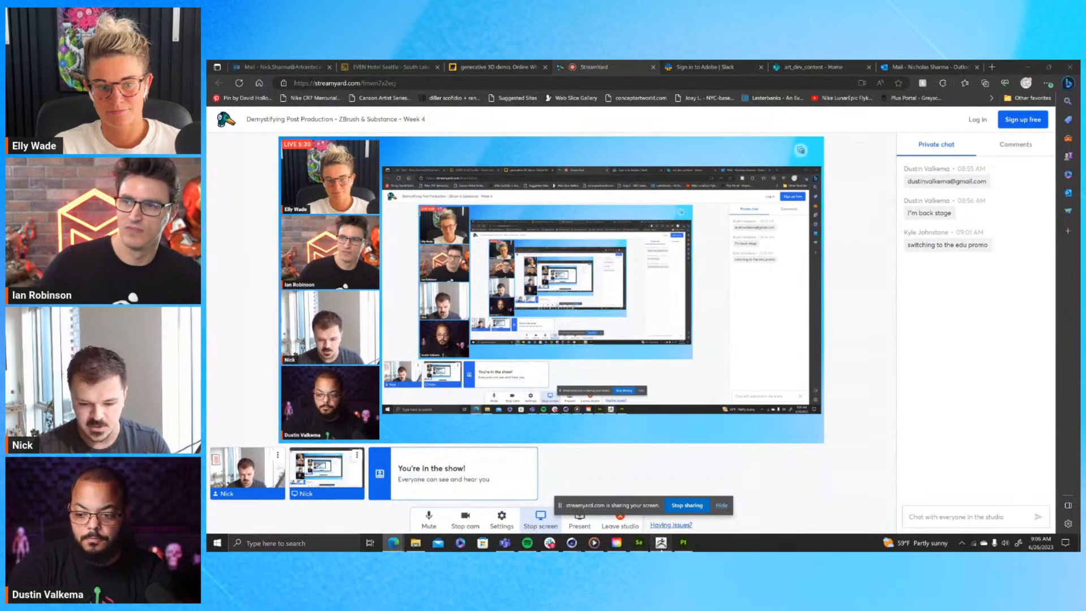
# Switch to ZBrush and inspect the running shoe model from the side.
pyautogui.click(659, 543)
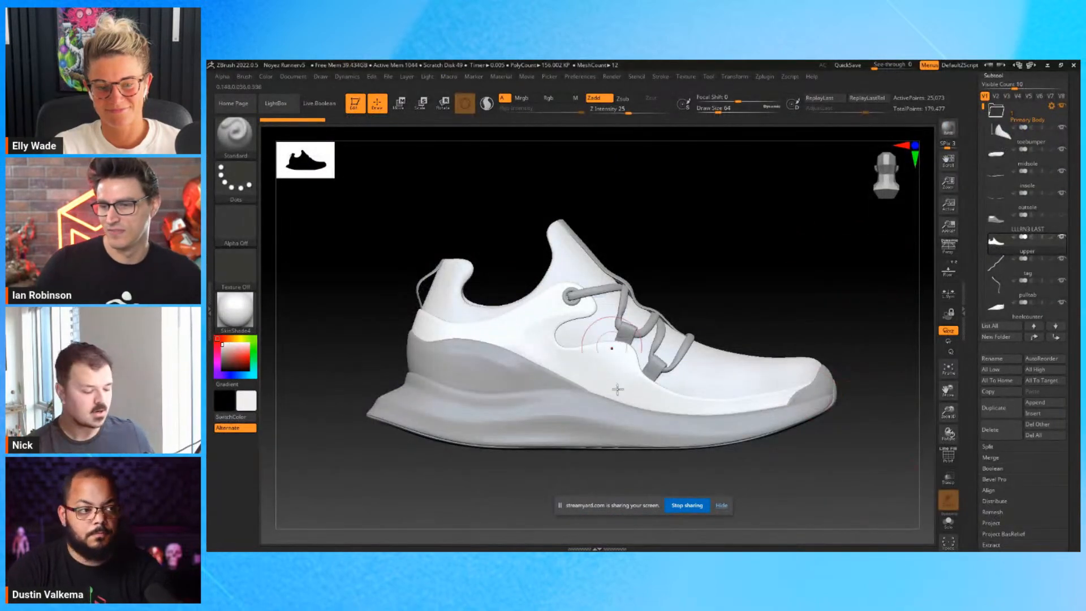
pyautogui.moveTo(814, 292); pyautogui.dragTo(682, 269)
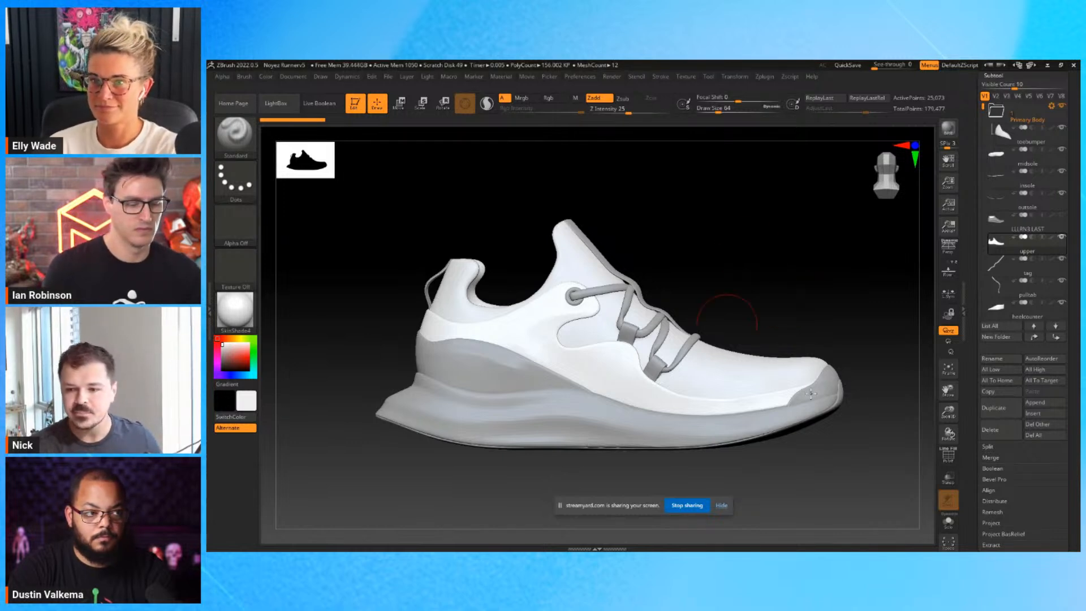
pyautogui.moveTo(760, 296); pyautogui.dragTo(768, 273)
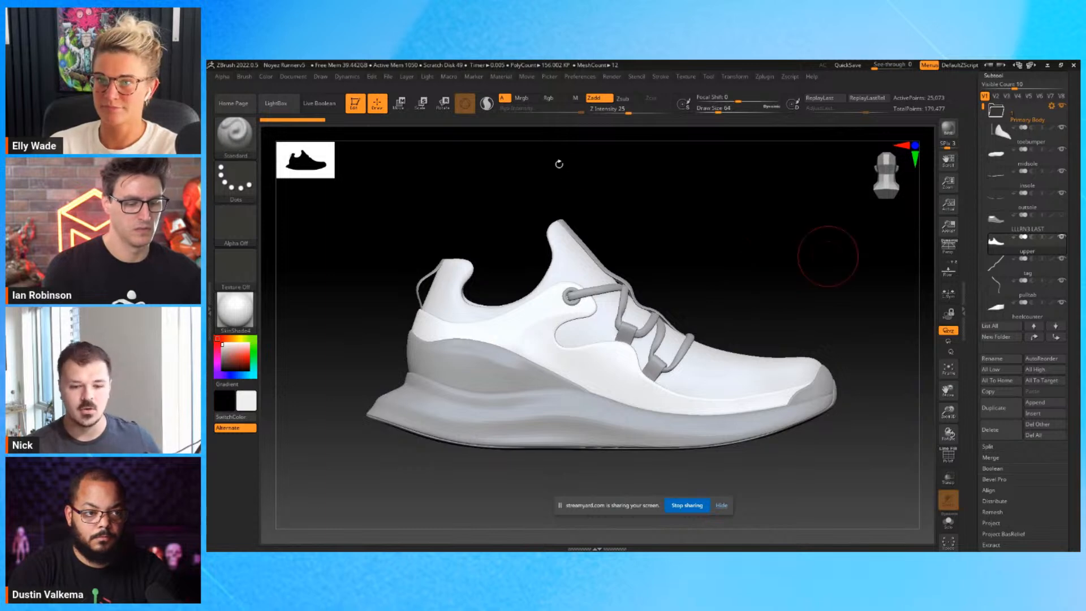
pyautogui.moveTo(783, 312)
pyautogui.mouseDown()
pyautogui.moveTo(761, 311)
pyautogui.moveTo(815, 313)
pyautogui.moveTo(774, 322)
pyautogui.mouseUp()
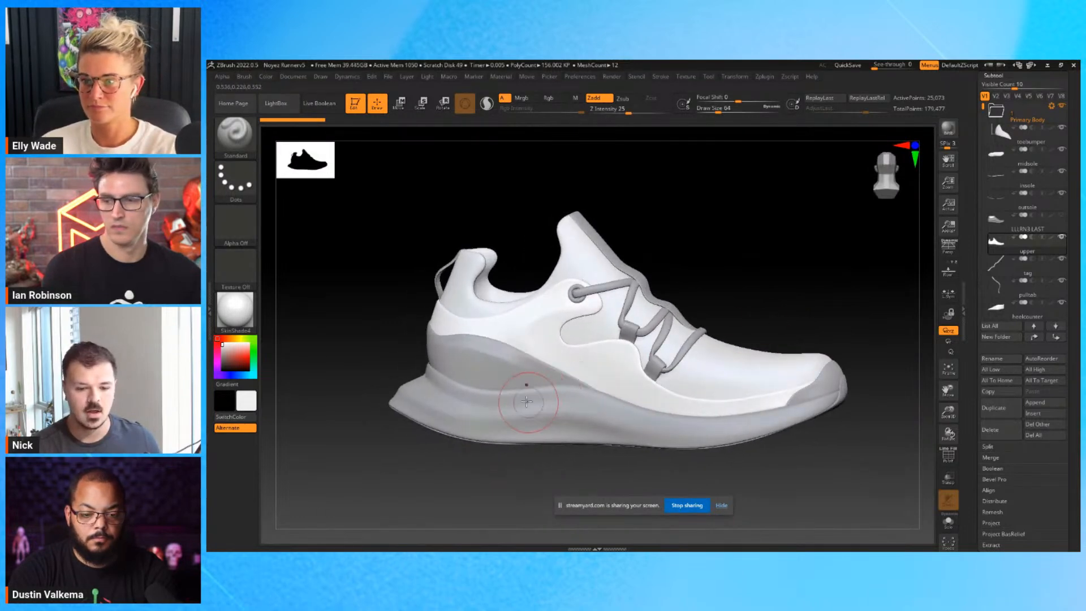
# Go through the shoe's construction by selecting parts such as the outsole, the mudguard overlay and the ghillie eyelets.
pyautogui.keyDown('alt'); pyautogui.click(539, 433); pyautogui.keyUp('alt')
pyautogui.moveTo(553, 450); pyautogui.dragTo(560, 401)
pyautogui.keyDown('alt'); pyautogui.click(626, 447); pyautogui.keyUp('alt')
pyautogui.moveTo(752, 288); pyautogui.dragTo(781, 233)
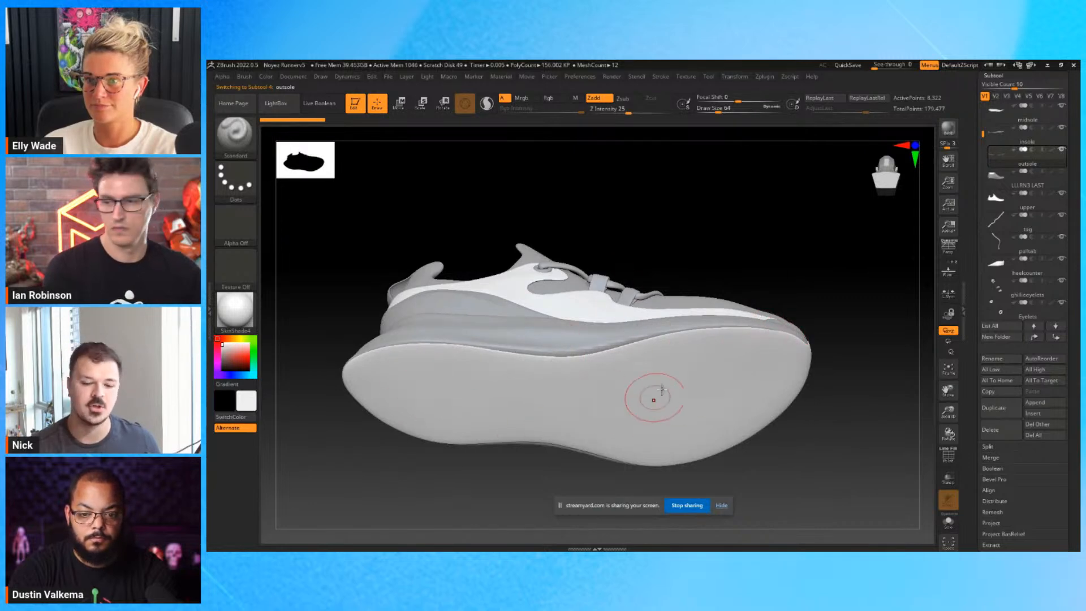
pyautogui.moveTo(733, 206)
pyautogui.mouseDown()
pyautogui.moveTo(728, 260)
pyautogui.moveTo(732, 235)
pyautogui.moveTo(653, 277)
pyautogui.mouseUp()
pyautogui.keyDown('alt'); pyautogui.click(503, 332); pyautogui.keyUp('alt')
pyautogui.keyDown('alt'); pyautogui.click(513, 318); pyautogui.keyUp('alt')
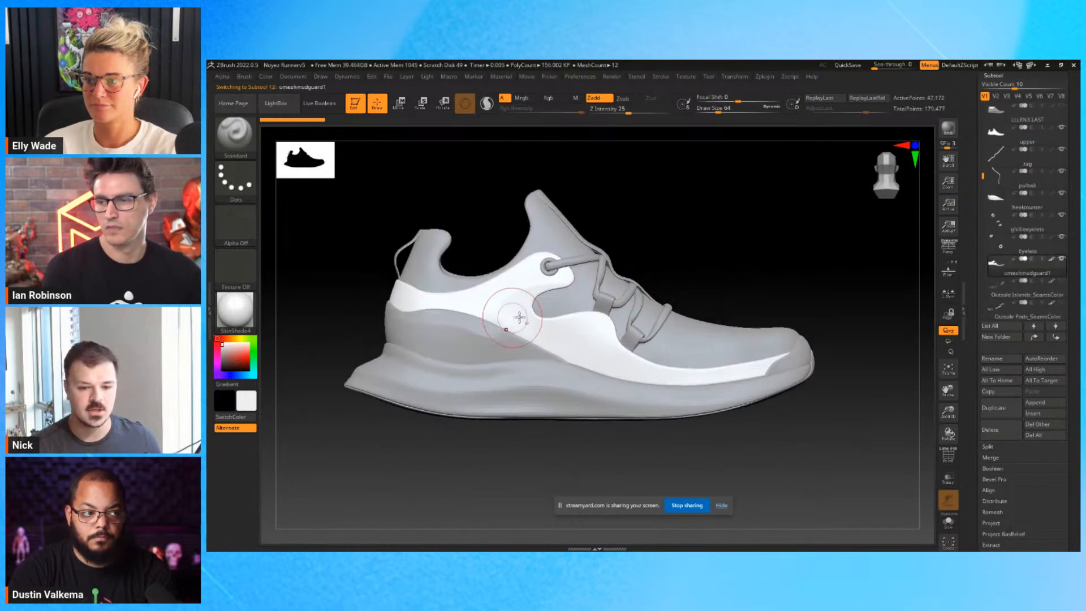
pyautogui.keyDown('alt'); pyautogui.click(563, 301); pyautogui.keyUp('alt')
pyautogui.keyDown('alt'); pyautogui.click(668, 354); pyautogui.keyUp('alt')
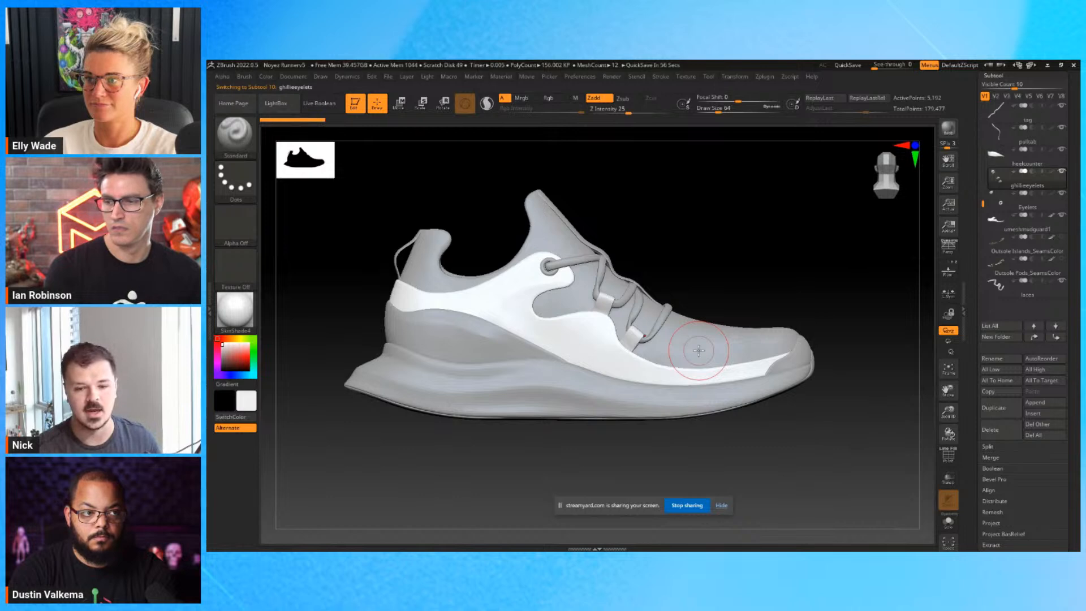
# Make the shoe last subtool active and visible, and isolate it with Solo.
pyautogui.moveTo(777, 320); pyautogui.dragTo(905, 238)
pyautogui.scroll(5, 1052, 175)
pyautogui.click(1053, 176)
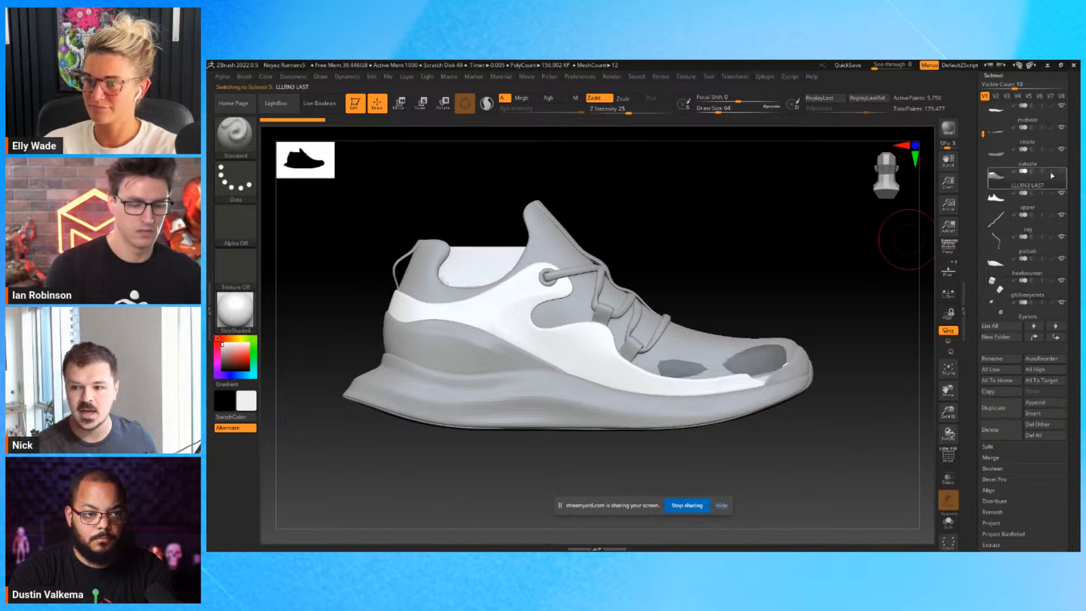
pyautogui.click(947, 520)
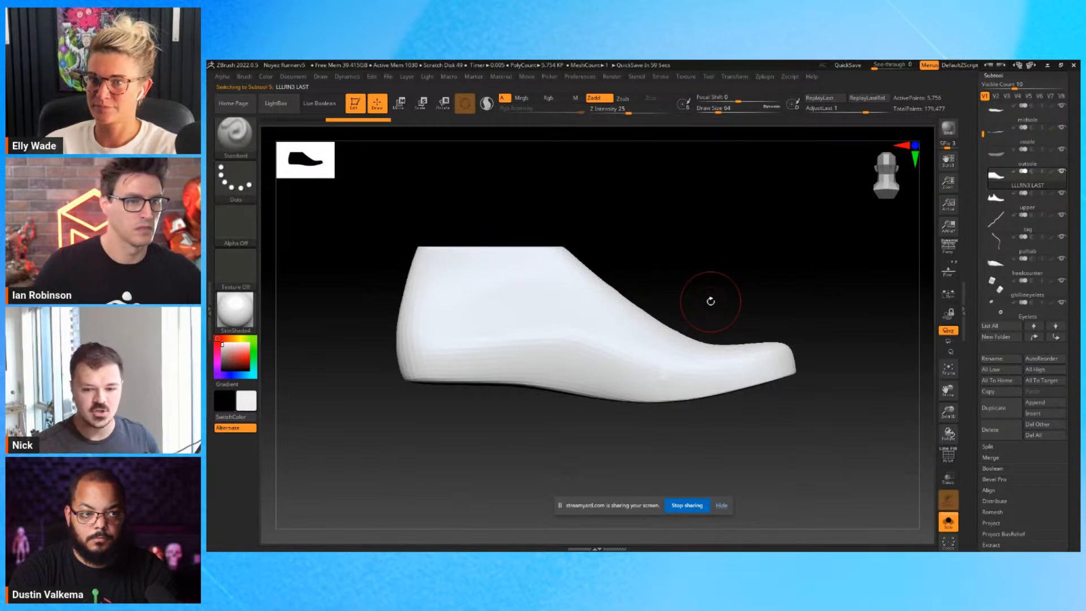
# Examine the isolated last from several angles and compare it with the full shoe.
pyautogui.moveTo(711, 301); pyautogui.dragTo(736, 299)
pyautogui.moveTo(628, 298); pyautogui.dragTo(736, 299, button='right')
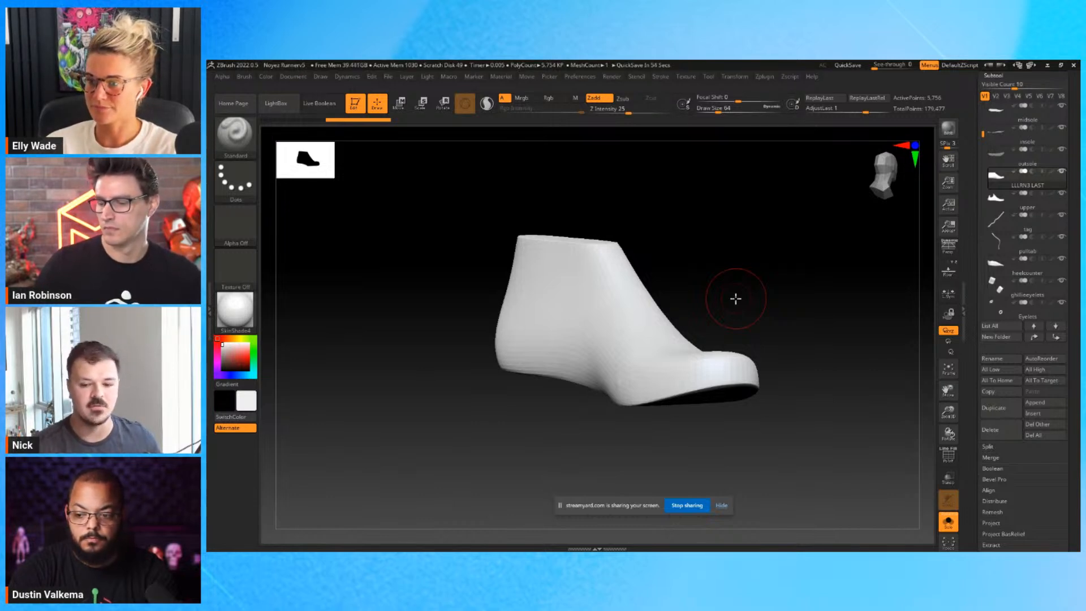
pyautogui.keyDown('shift'); pyautogui.moveTo(735, 298); pyautogui.dragTo(766, 296); pyautogui.keyUp('shift')
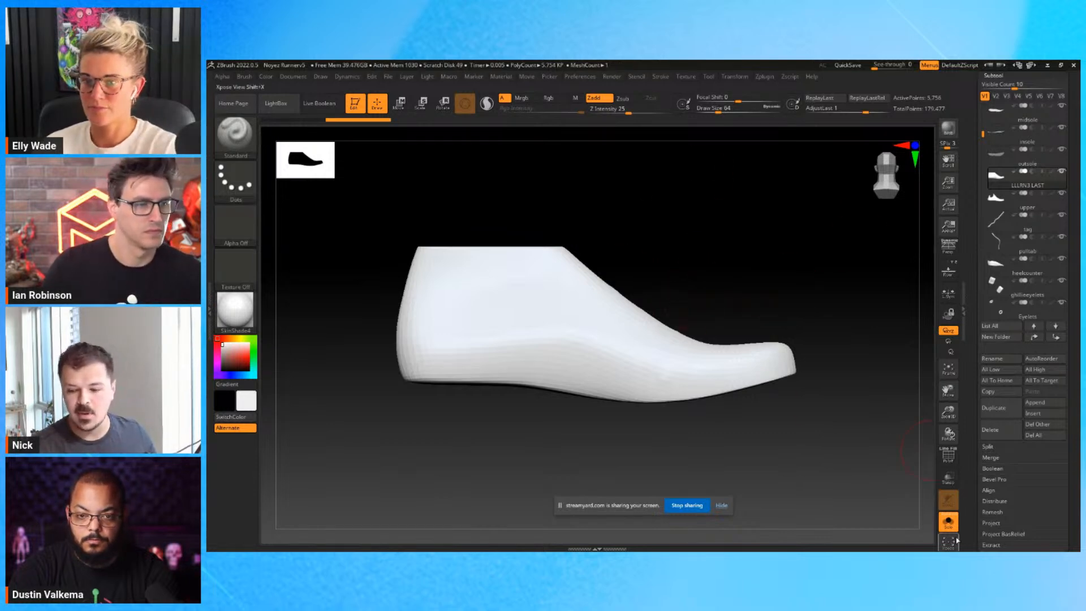
pyautogui.click(949, 521)
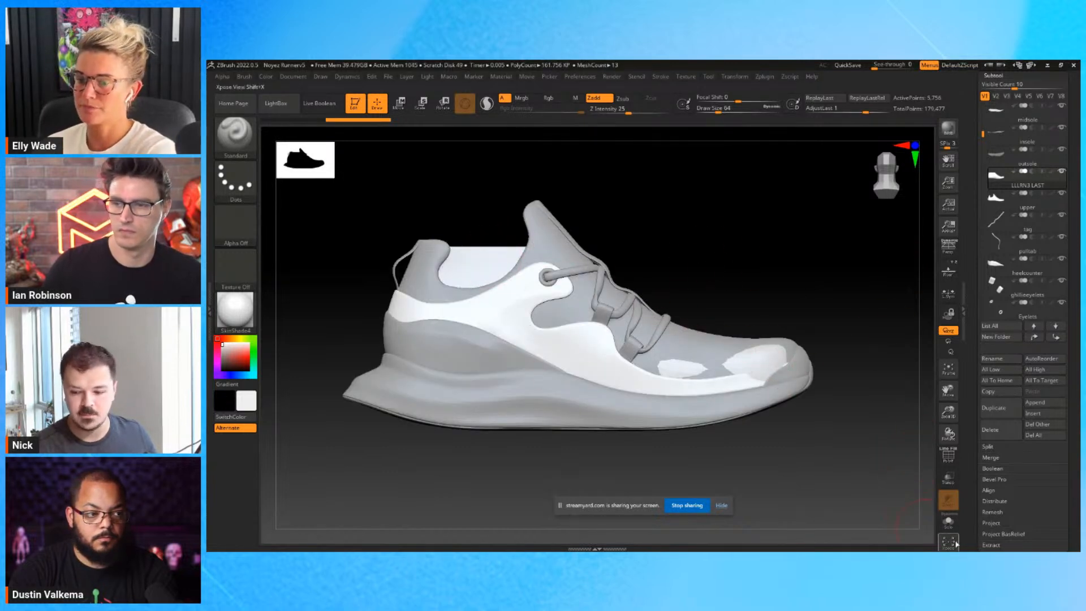
pyautogui.click(949, 522)
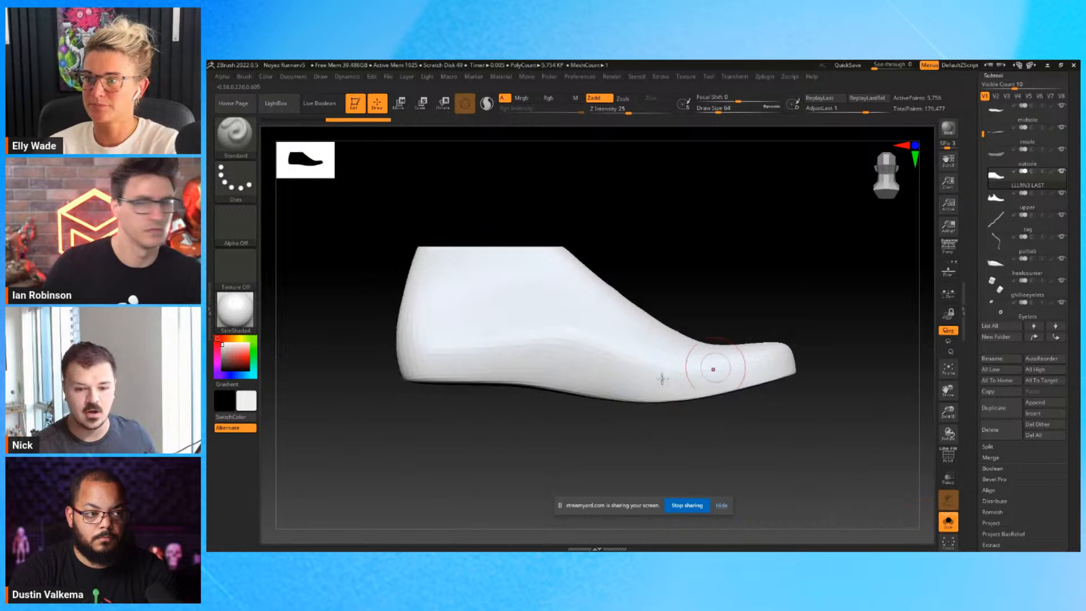
# Mask the foot area of the last with the MaskLasso brush, shaping a collar opening left unmasked around the ankle.
pyautogui.press('ctrl')
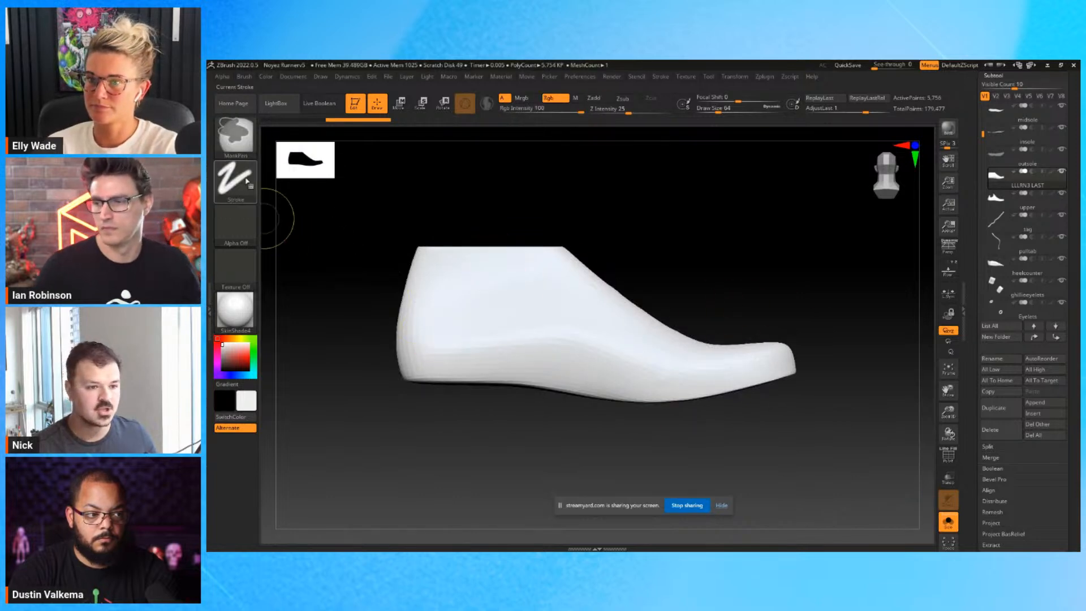
pyautogui.press('b')
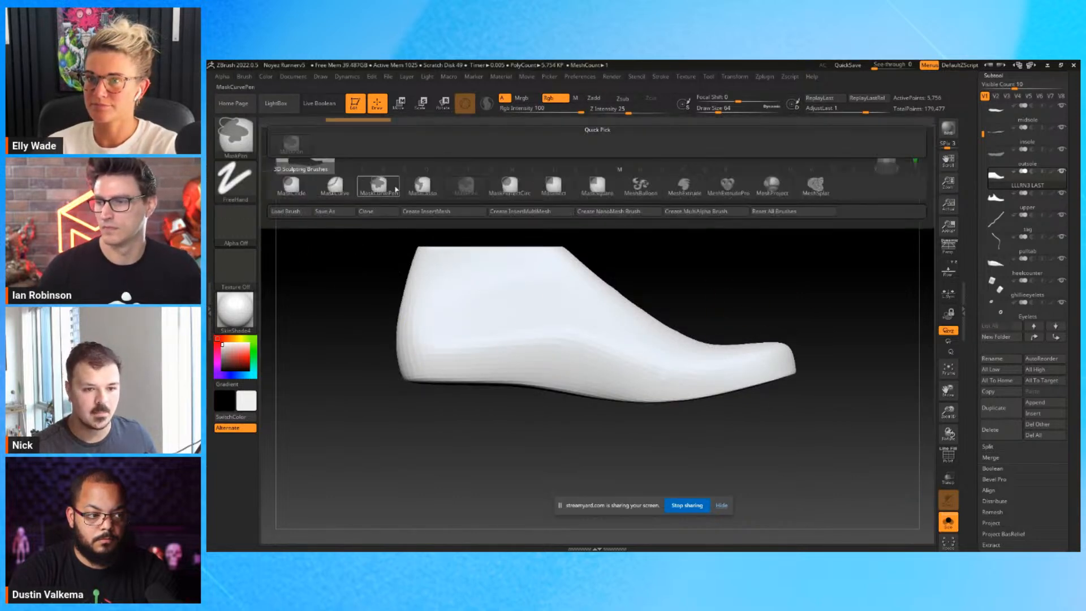
pyautogui.click(423, 187)
pyautogui.moveTo(385, 279)
pyautogui.mouseDown()
pyautogui.moveTo(589, 286)
pyautogui.moveTo(840, 414)
pyautogui.moveTo(283, 391)
pyautogui.moveTo(317, 334)
pyautogui.mouseUp()
pyautogui.keyDown('ctrl'); pyautogui.moveTo(623, 300); pyautogui.dragTo(815, 325); pyautogui.keyUp('ctrl')
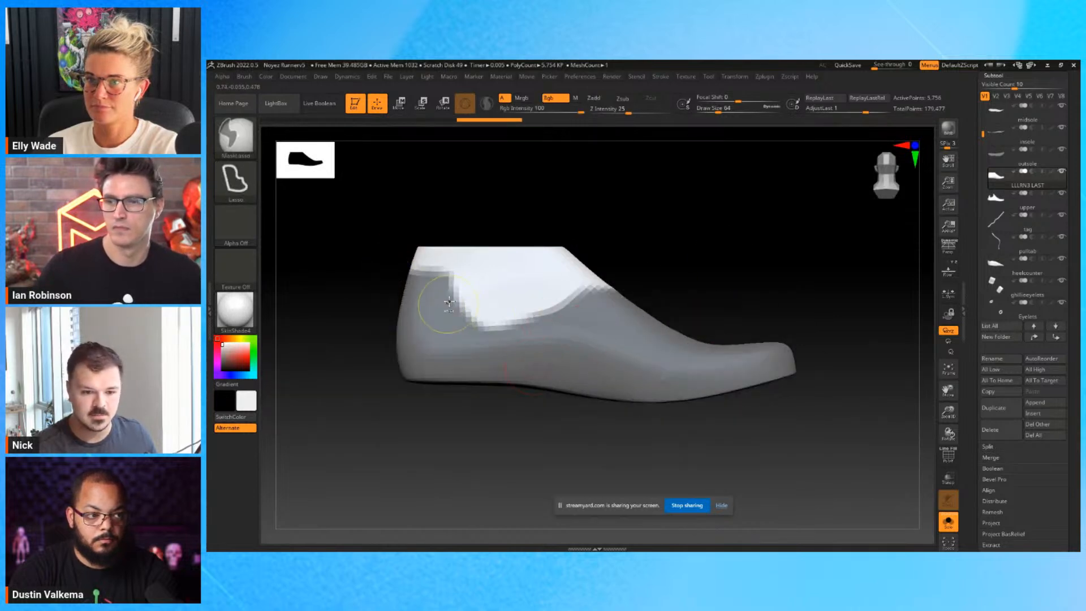
pyautogui.moveTo(451, 296)
pyautogui.keyDown('ctrl'); pyautogui.mouseDown()
pyautogui.moveTo(568, 282)
pyautogui.moveTo(645, 340)
pyautogui.moveTo(521, 352)
pyautogui.mouseUp(); pyautogui.keyUp('ctrl')
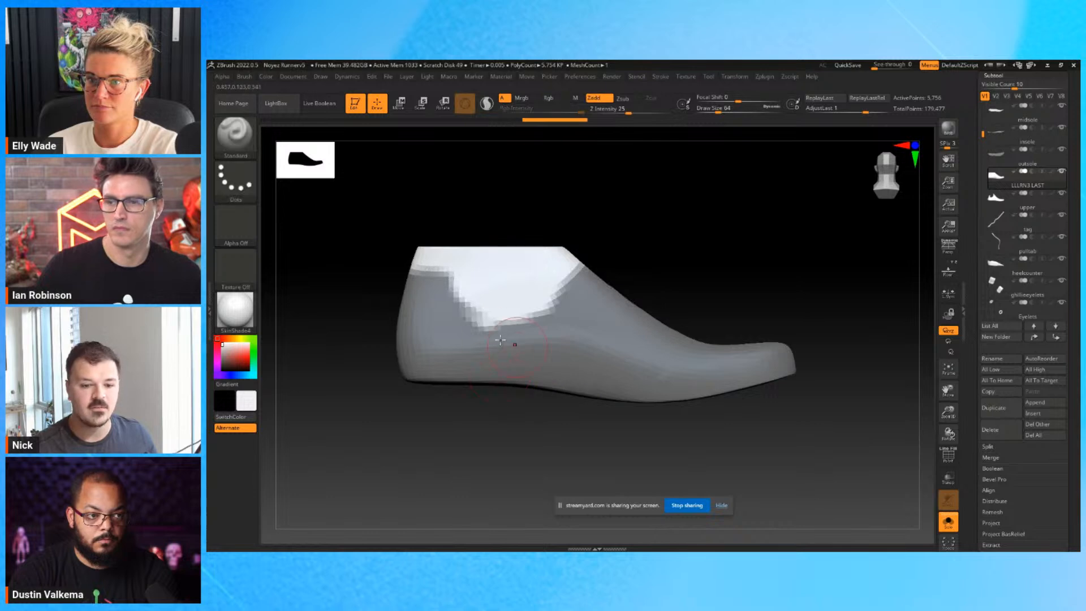
pyautogui.moveTo(474, 326)
pyautogui.keyDown('ctrl'); pyautogui.mouseDown()
pyautogui.moveTo(526, 314)
pyautogui.moveTo(604, 252)
pyautogui.moveTo(557, 303)
pyautogui.mouseUp(); pyautogui.keyUp('ctrl')
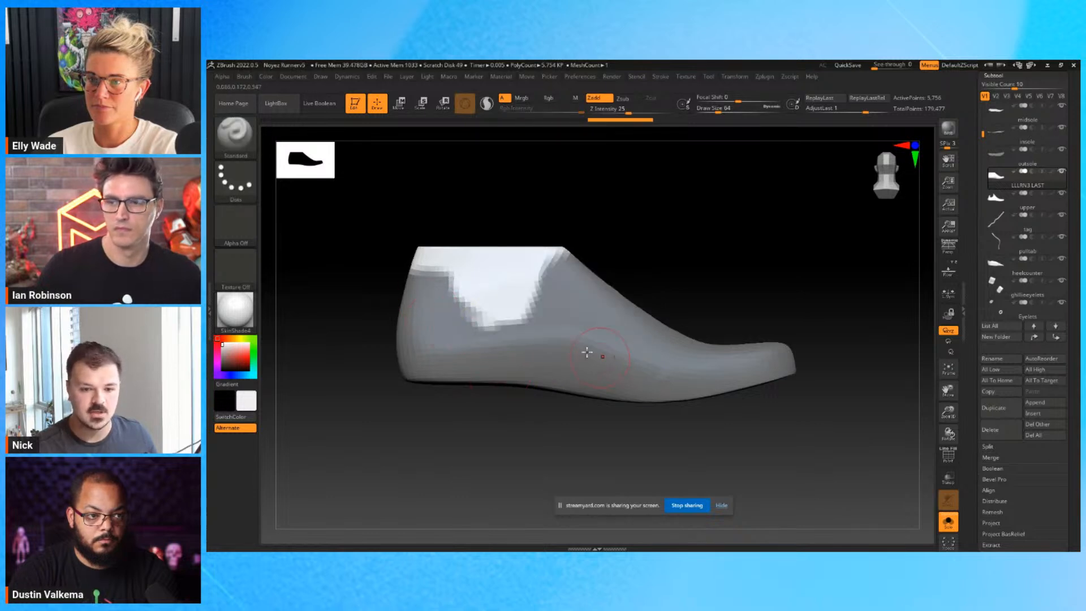
pyautogui.moveTo(619, 281)
pyautogui.keyDown('ctrl'); pyautogui.mouseDown()
pyautogui.moveTo(557, 291)
pyautogui.moveTo(526, 373)
pyautogui.mouseUp(); pyautogui.keyUp('ctrl')
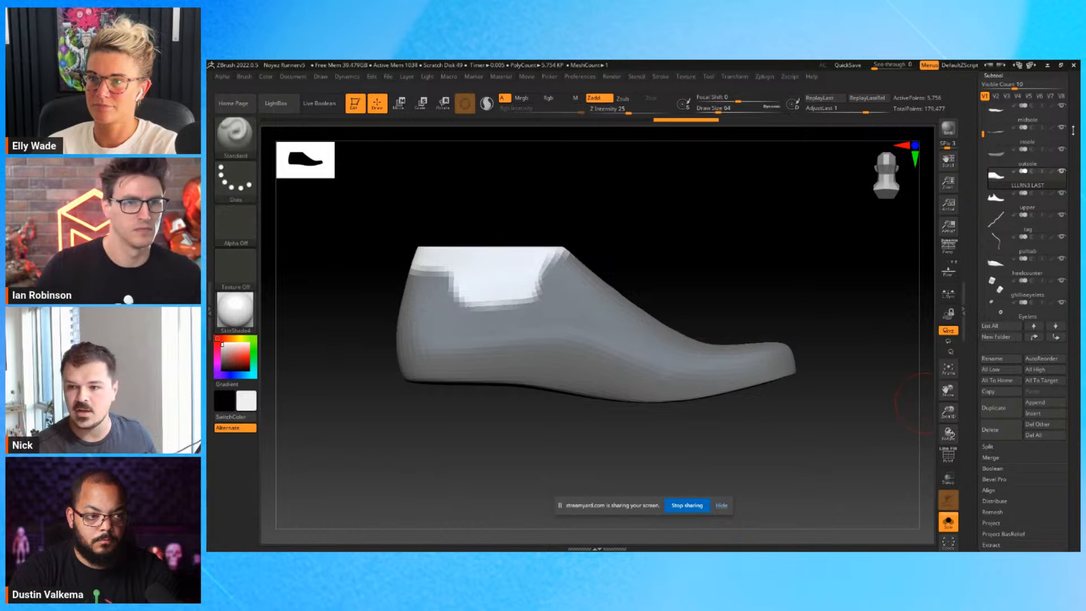
# Extract the masked area as a separate shell 0.02 thick and bring back the other shoe parts.
pyautogui.moveTo(1078, 471); pyautogui.dragTo(1064, 413)
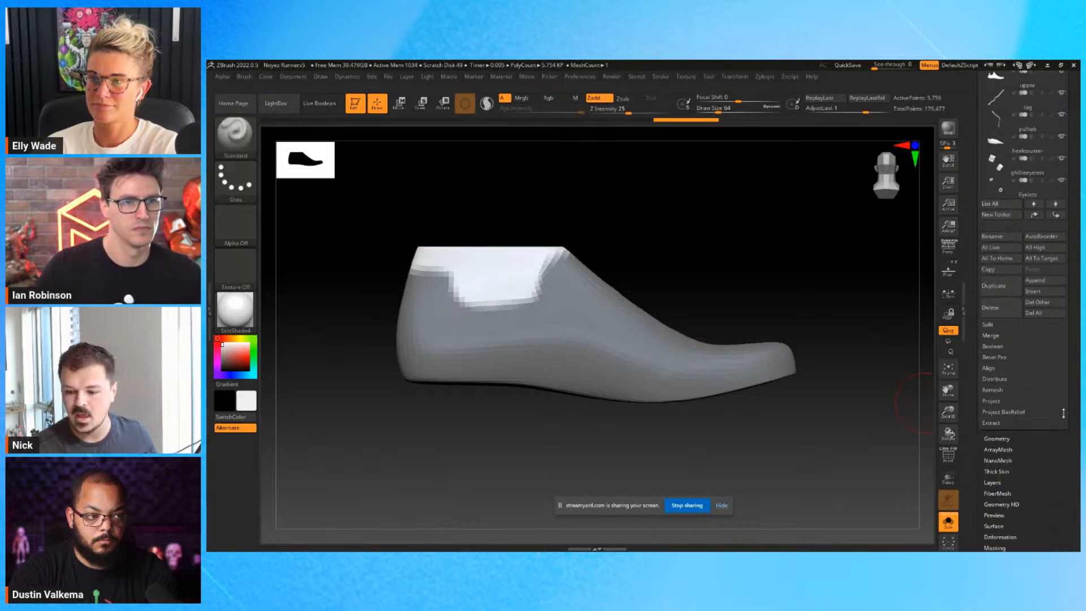
pyautogui.click(987, 423)
pyautogui.click(987, 442)
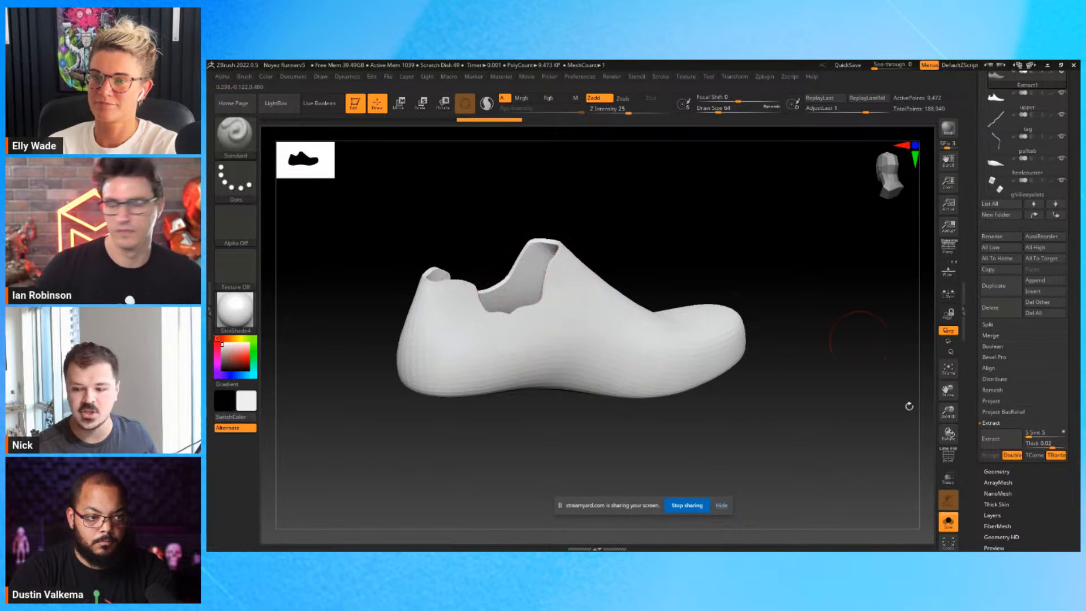
pyautogui.moveTo(747, 279); pyautogui.dragTo(628, 242)
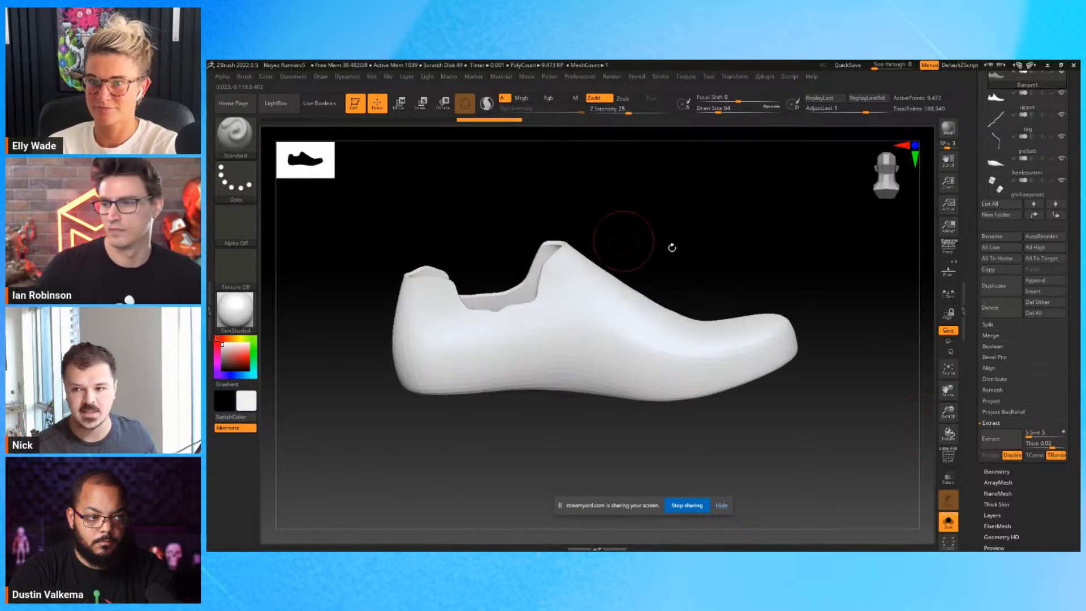
pyautogui.click(949, 521)
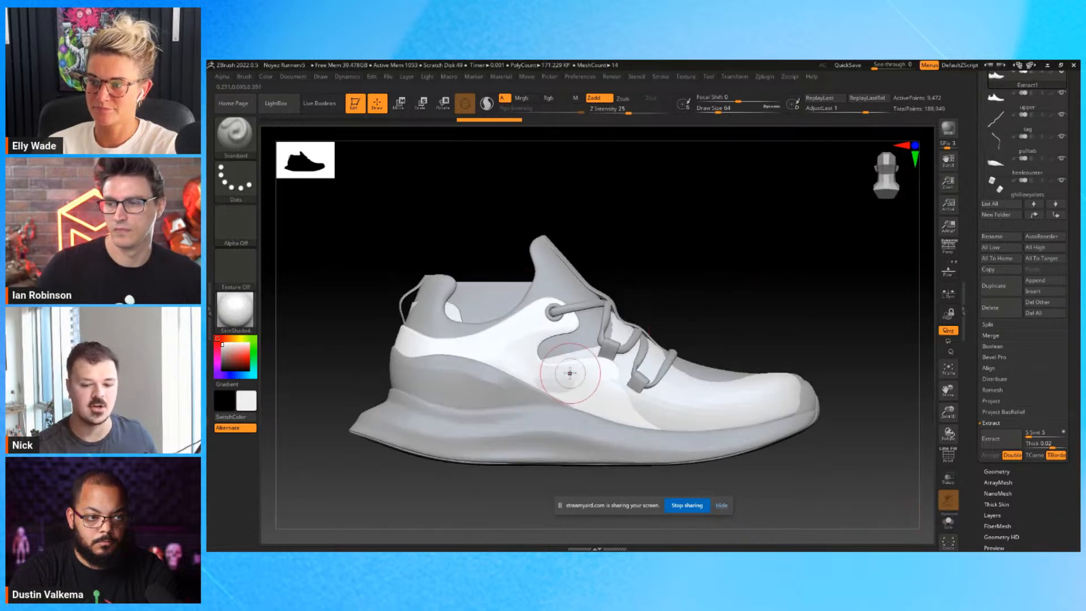
# Hide the extracted shell and make the shoe's upper the active subtool.
pyautogui.scroll(2, 1065, 135)
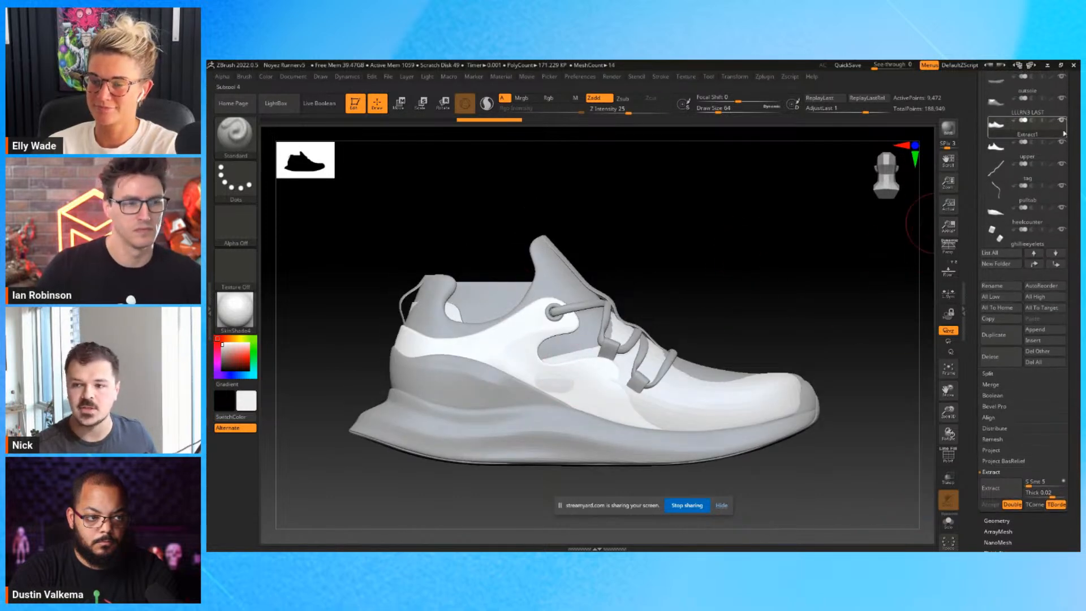
pyautogui.keyDown('alt'); pyautogui.click(573, 407); pyautogui.keyUp('alt')
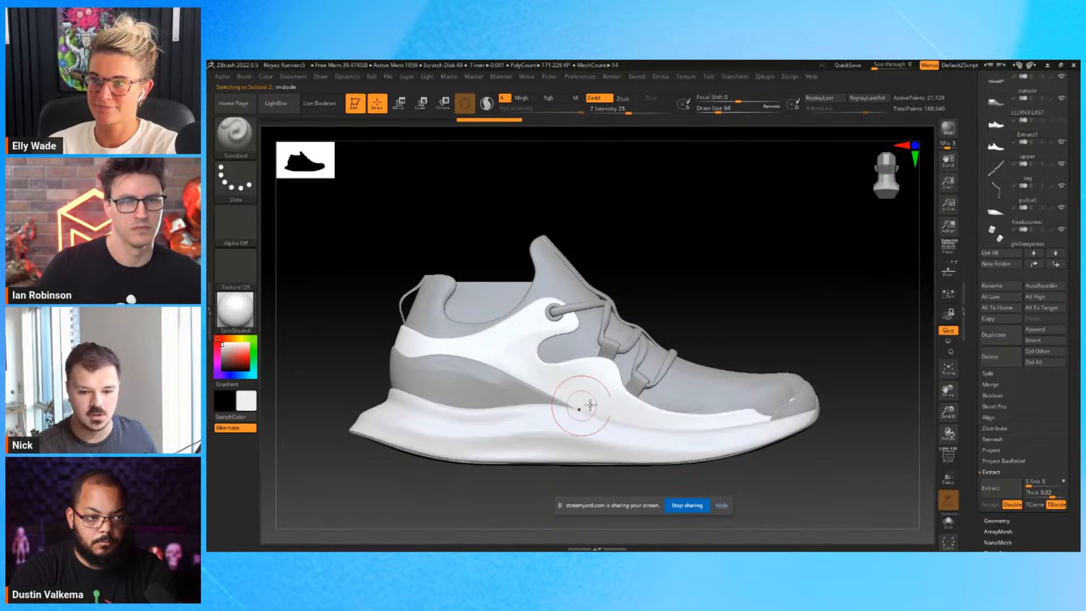
pyautogui.keyDown('alt'); pyautogui.click(624, 402); pyautogui.keyUp('alt')
pyautogui.keyDown('alt'); pyautogui.click(758, 397); pyautogui.keyUp('alt')
pyautogui.keyDown('alt'); pyautogui.click(478, 303); pyautogui.keyUp('alt')
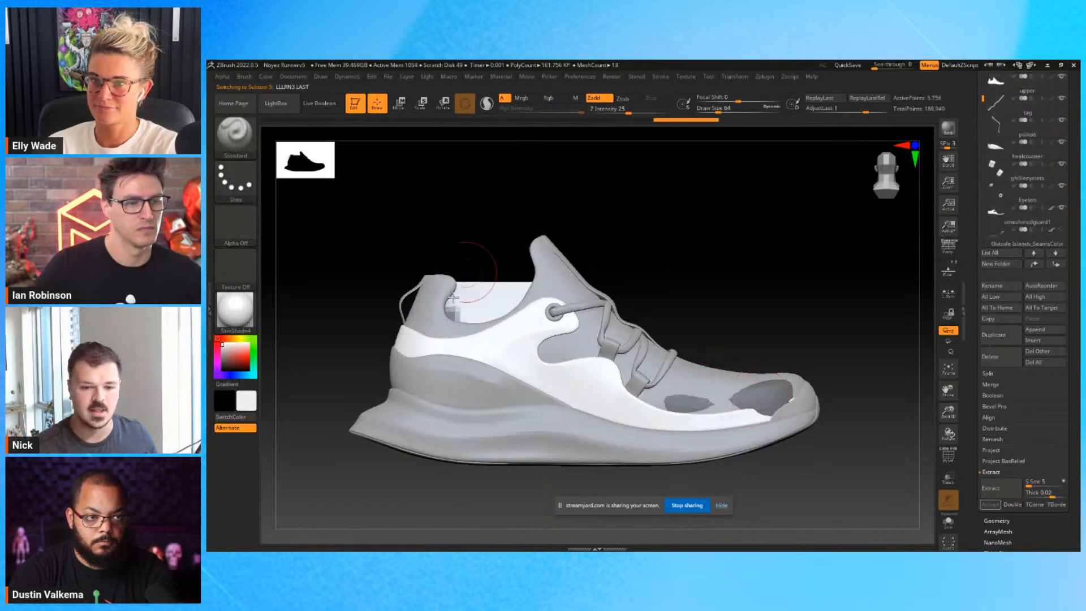
pyautogui.keyDown('alt'); pyautogui.click(710, 375); pyautogui.keyUp('alt')
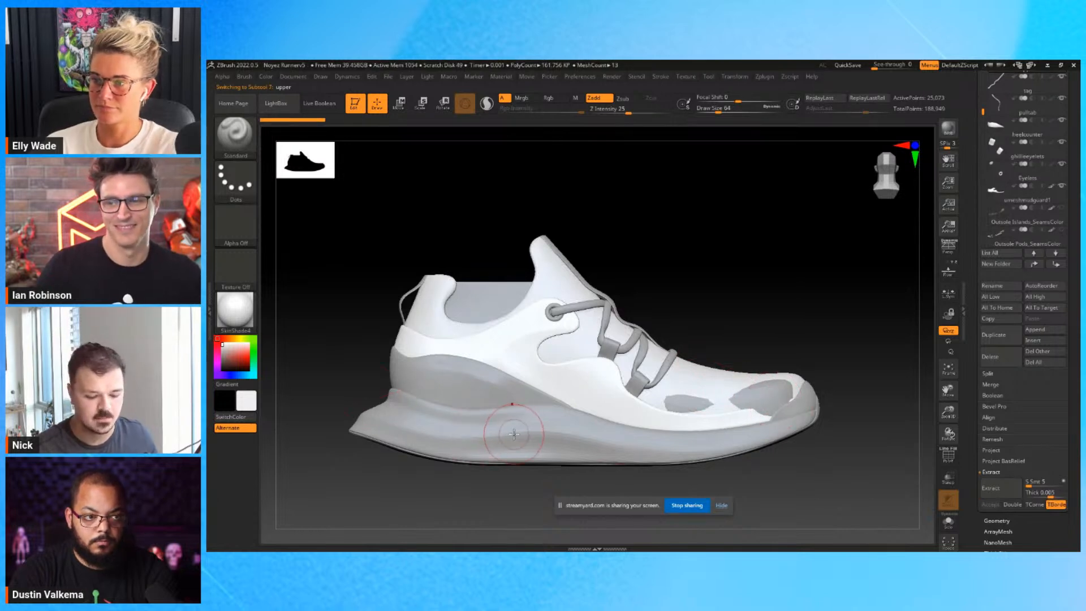
pyautogui.moveTo(759, 308); pyautogui.dragTo(772, 279)
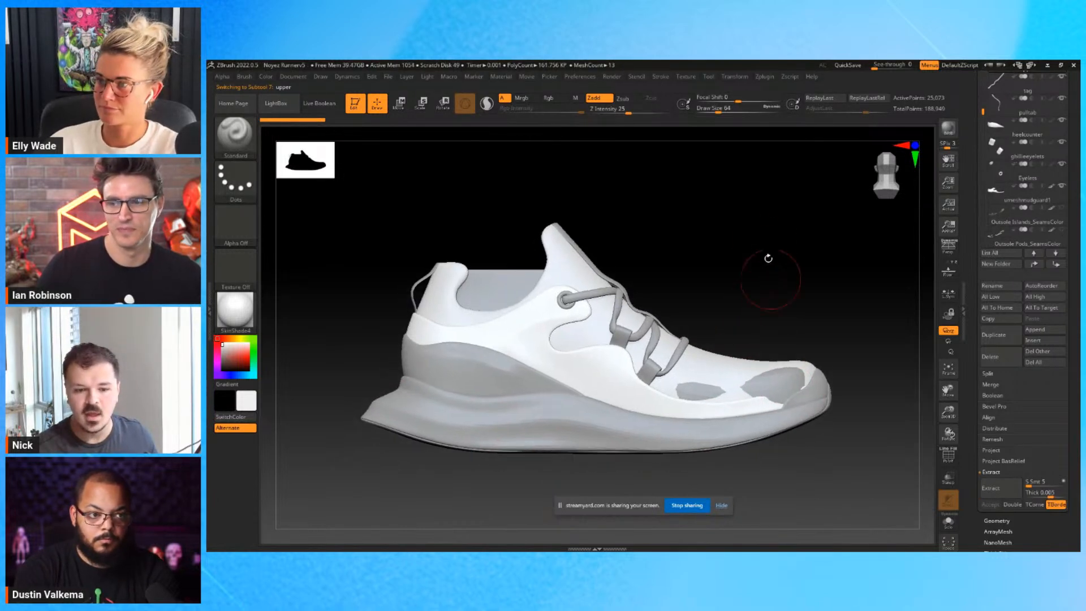
pyautogui.moveTo(655, 226); pyautogui.dragTo(643, 231)
pyautogui.moveTo(731, 242); pyautogui.dragTo(742, 262)
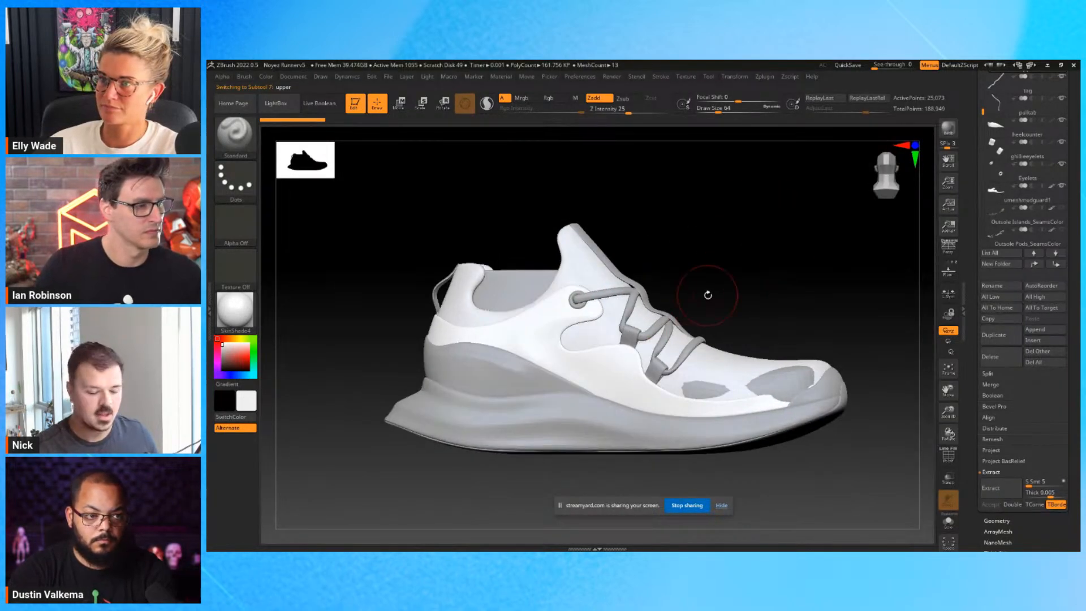
# Examine the heel counter and the midsole on the full shoe, making each the active subtool in turn.
pyautogui.moveTo(734, 276); pyautogui.dragTo(761, 300)
pyautogui.keyDown('alt'); pyautogui.click(431, 365); pyautogui.keyUp('alt')
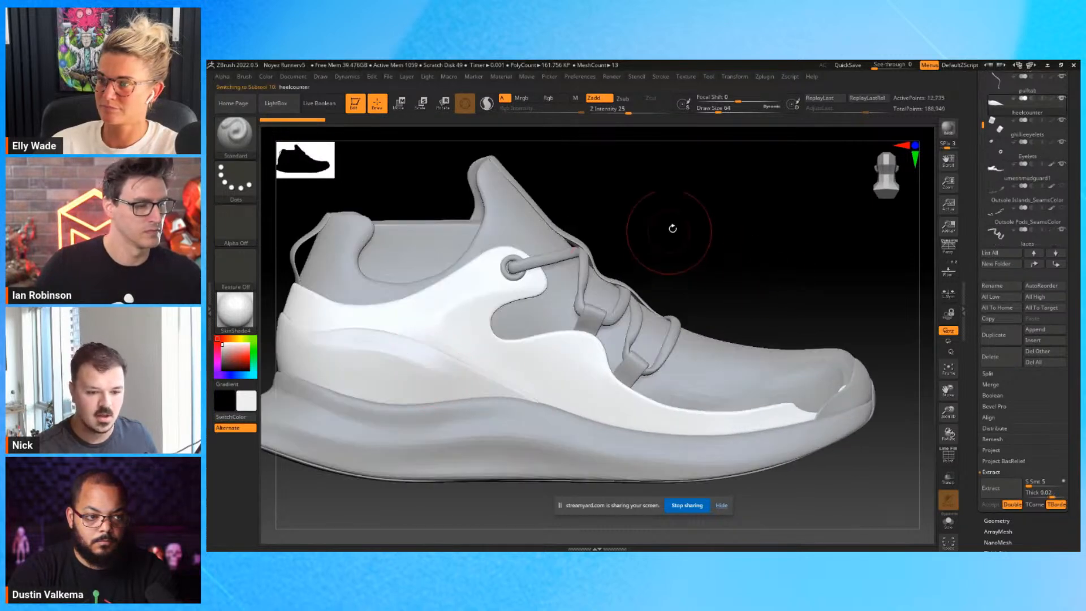
pyautogui.keyDown('alt'); pyautogui.moveTo(668, 234); pyautogui.dragTo(733, 211); pyautogui.keyUp('alt')
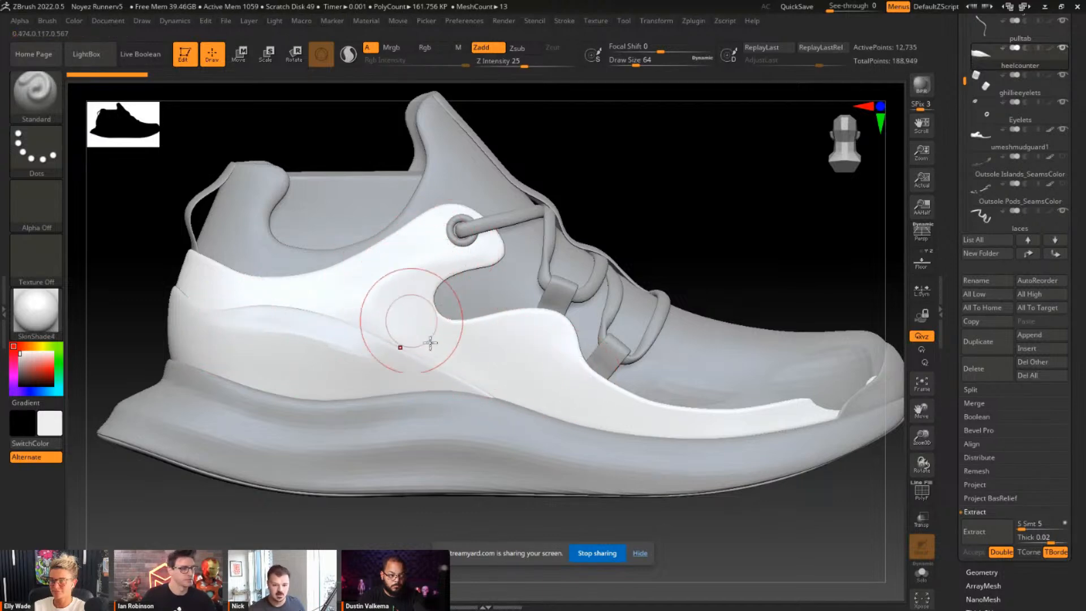
pyautogui.keyDown('alt'); pyautogui.click(560, 461); pyautogui.keyUp('alt')
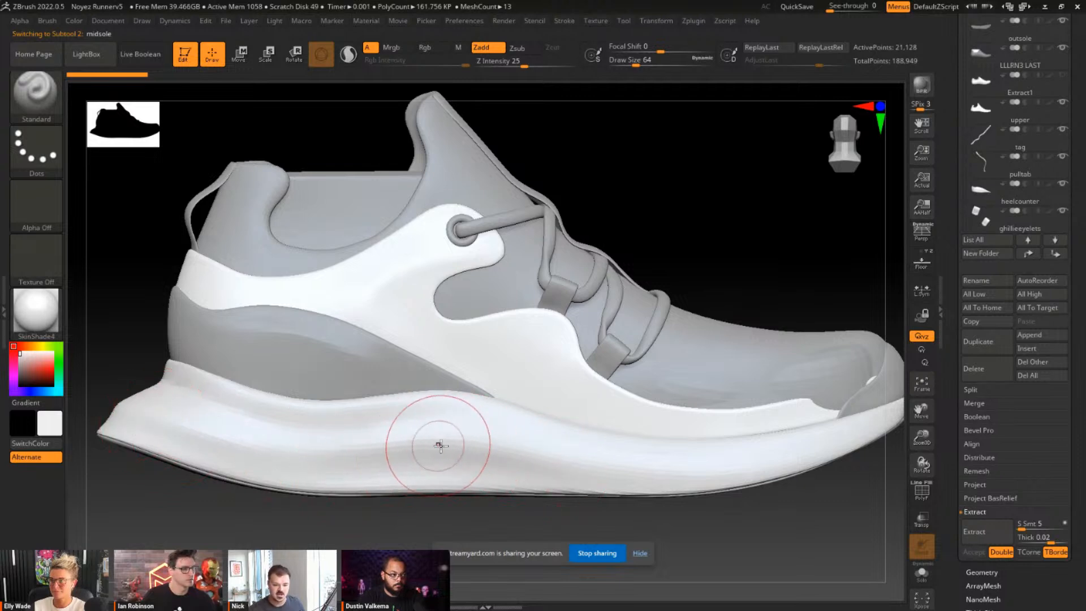
pyautogui.press('f')
pyautogui.moveTo(628, 211); pyautogui.dragTo(606, 196)
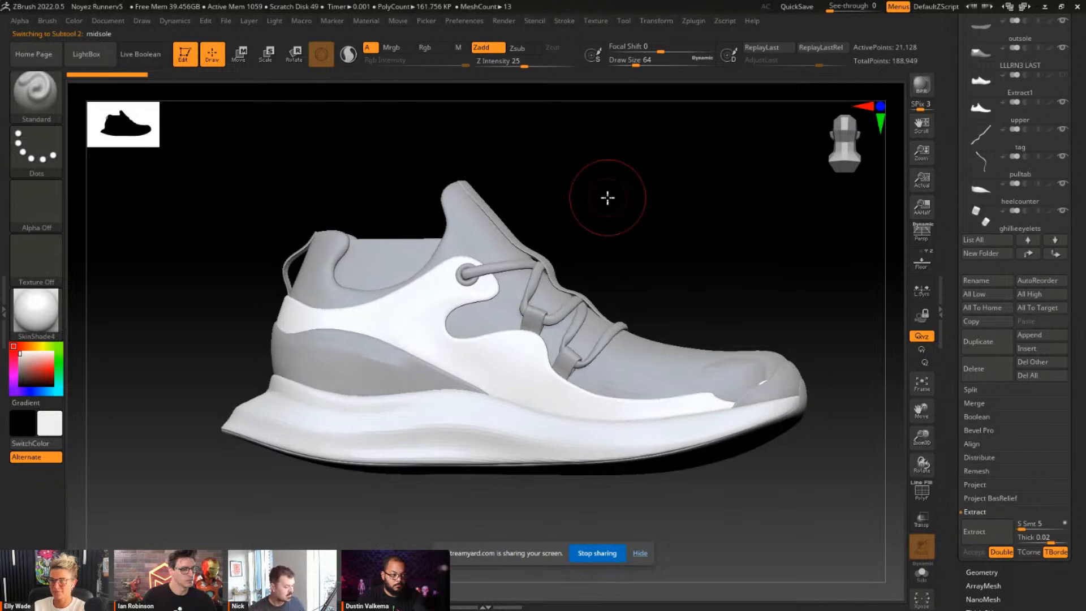
pyautogui.moveTo(721, 274); pyautogui.dragTo(712, 292)
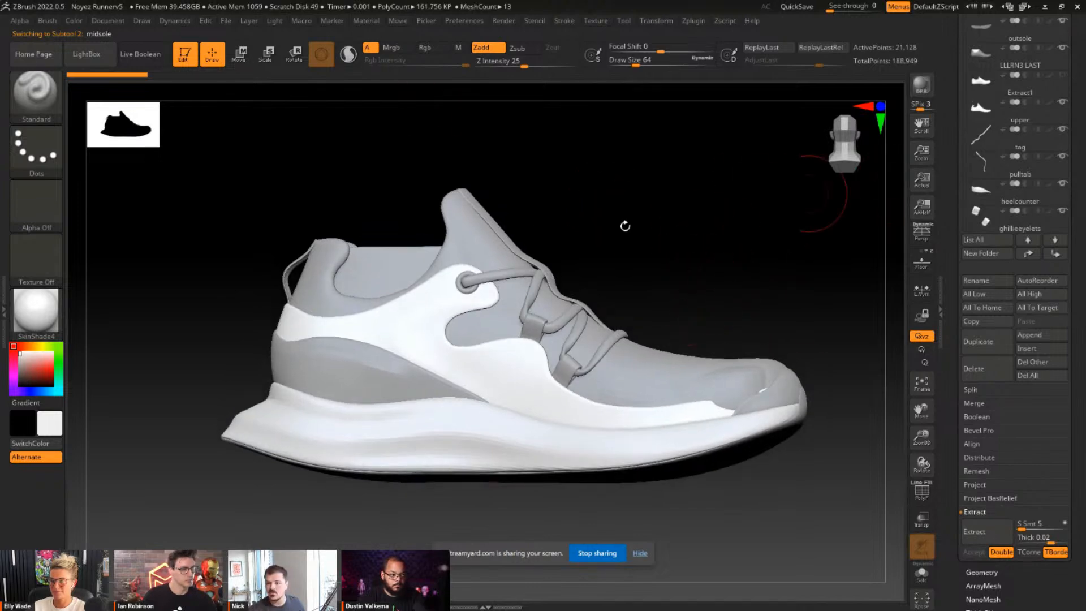
pyautogui.moveTo(747, 237); pyautogui.dragTo(717, 277)
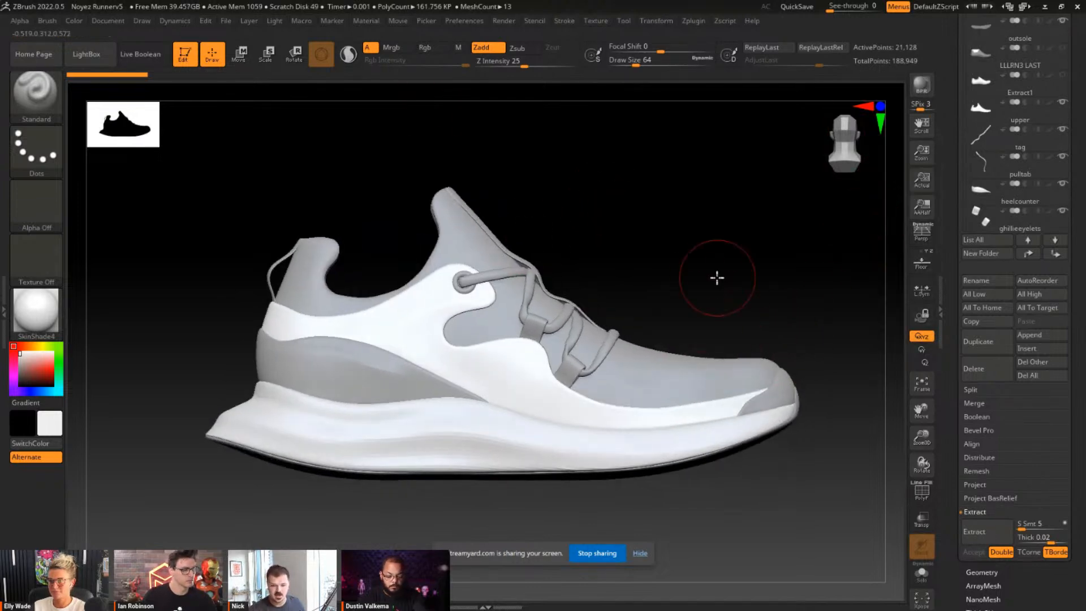
# Make the upper the active subtool, isolate it and display its polyframe to inspect the topology.
pyautogui.keyDown('alt'); pyautogui.click(695, 361); pyautogui.keyUp('alt')
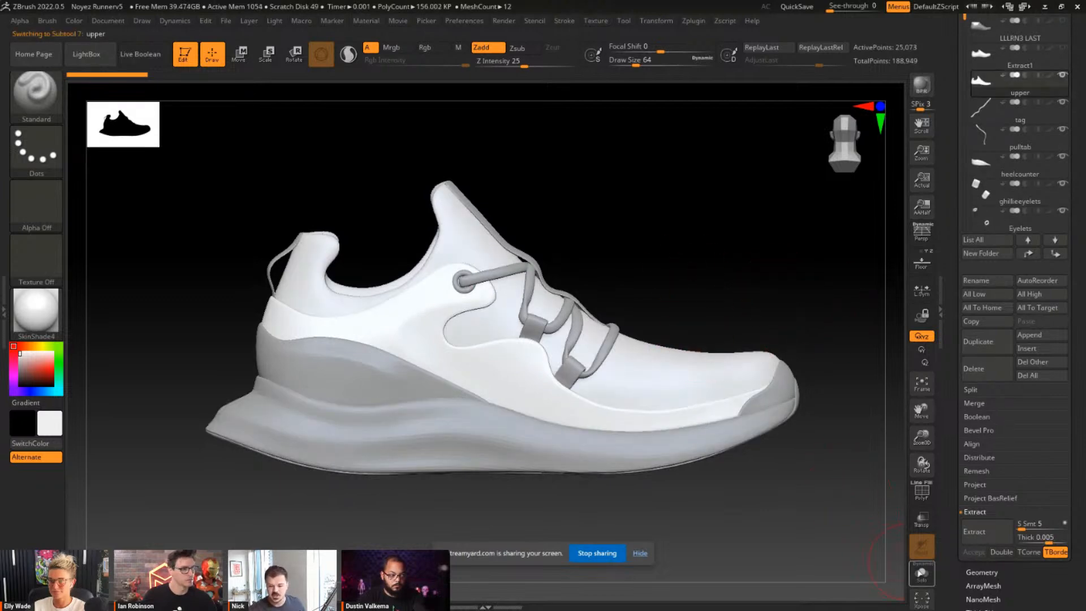
pyautogui.click(921, 574)
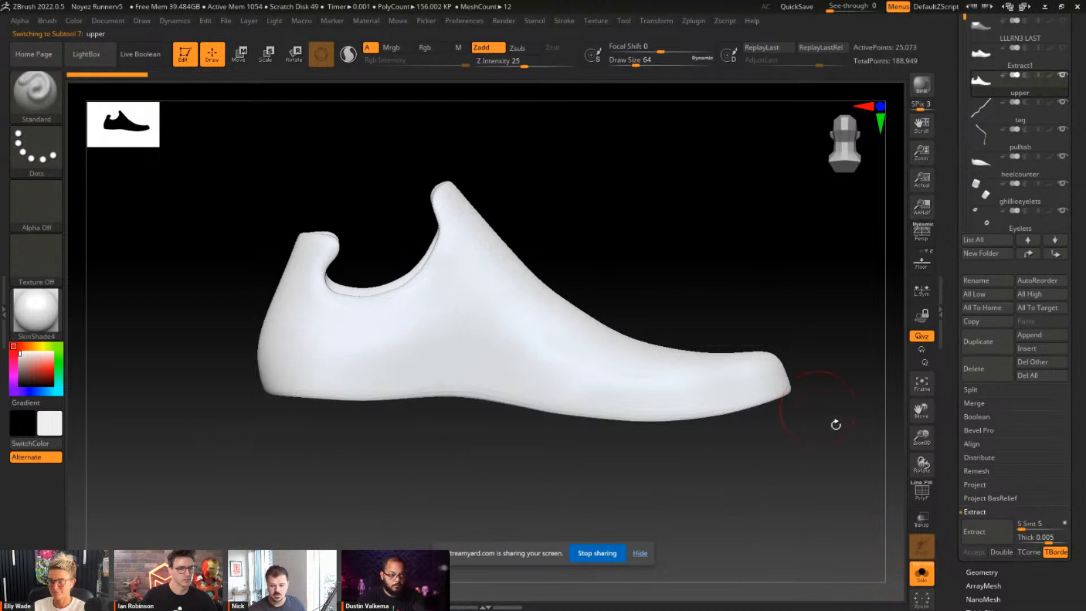
pyautogui.click(925, 499)
pyautogui.moveTo(661, 158); pyautogui.dragTo(592, 301)
pyautogui.keyDown('alt'); pyautogui.moveTo(652, 273); pyautogui.dragTo(606, 296); pyautogui.keyUp('alt')
# Morph the isolated upper into its flat UV layout and look over the unwrapped pattern pieces.
pyautogui.moveTo(1061, 563); pyautogui.dragTo(1046, 355)
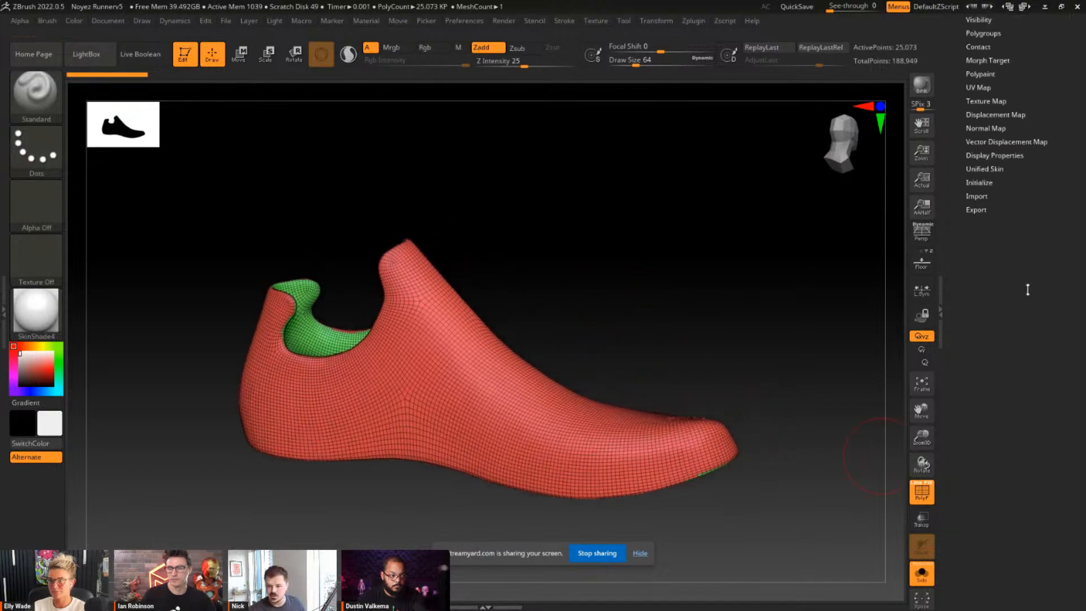
pyautogui.click(981, 88)
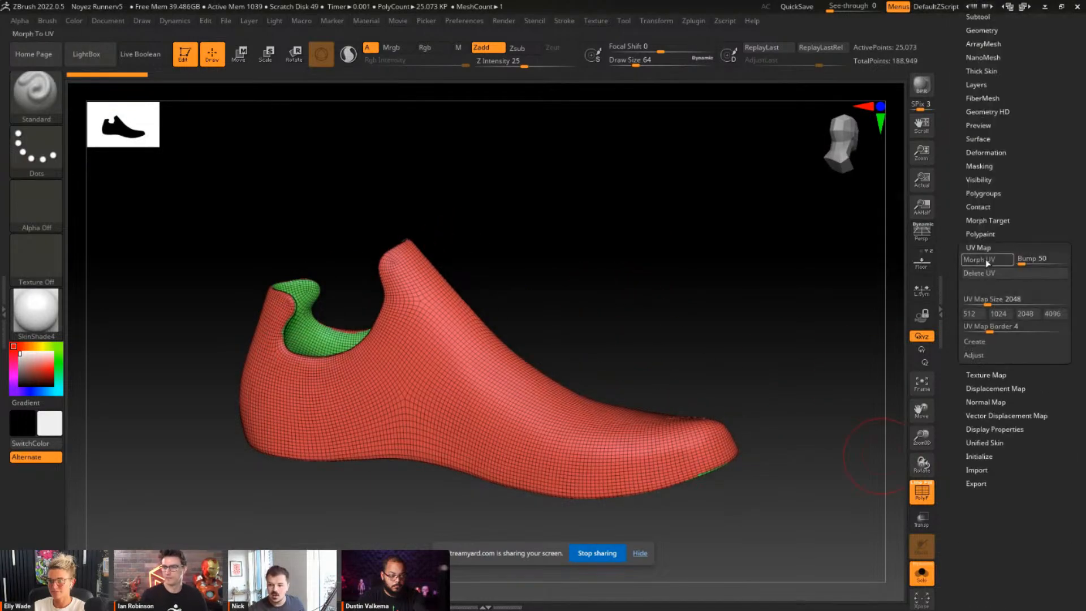
pyautogui.click(985, 260)
pyautogui.moveTo(715, 400)
pyautogui.keyDown('alt'); pyautogui.mouseDown()
pyautogui.moveTo(691, 393)
pyautogui.moveTo(705, 419)
pyautogui.mouseUp(); pyautogui.keyUp('alt')
pyautogui.keyDown('alt'); pyautogui.moveTo(706, 465); pyautogui.dragTo(655, 369); pyautogui.keyUp('alt')
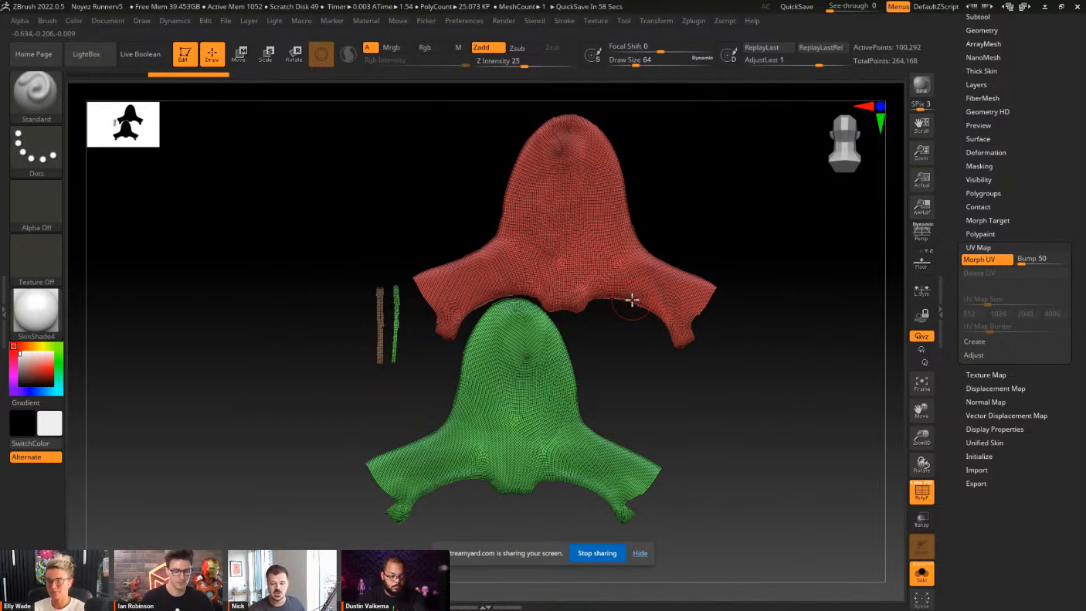
# Turn off the polyframe, show all shoe parts again and morph the upper back from its UV layout to its 3D shape.
pyautogui.click(922, 491)
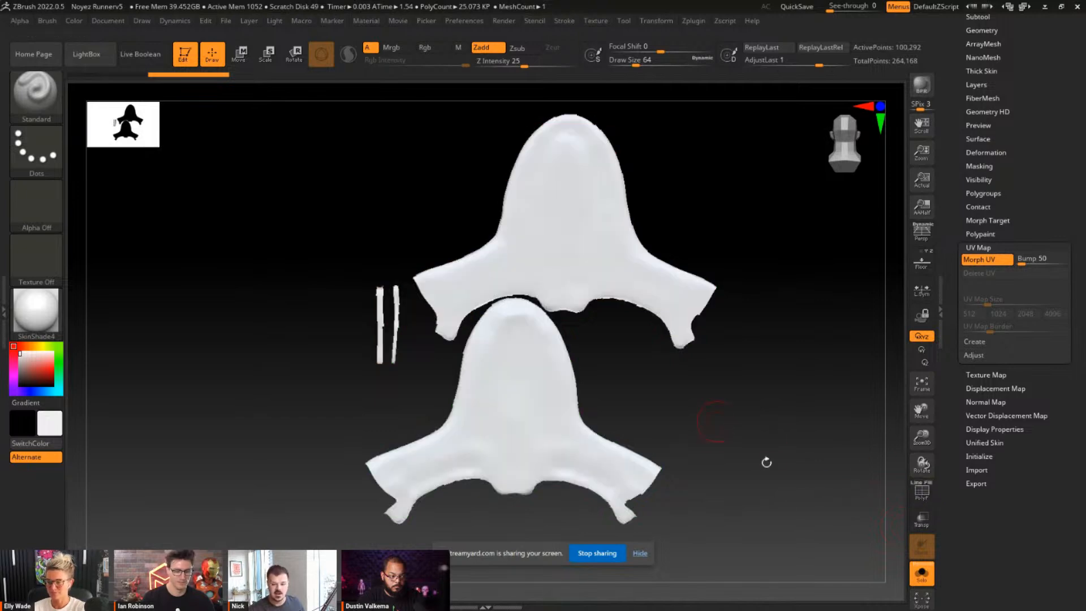
pyautogui.click(922, 573)
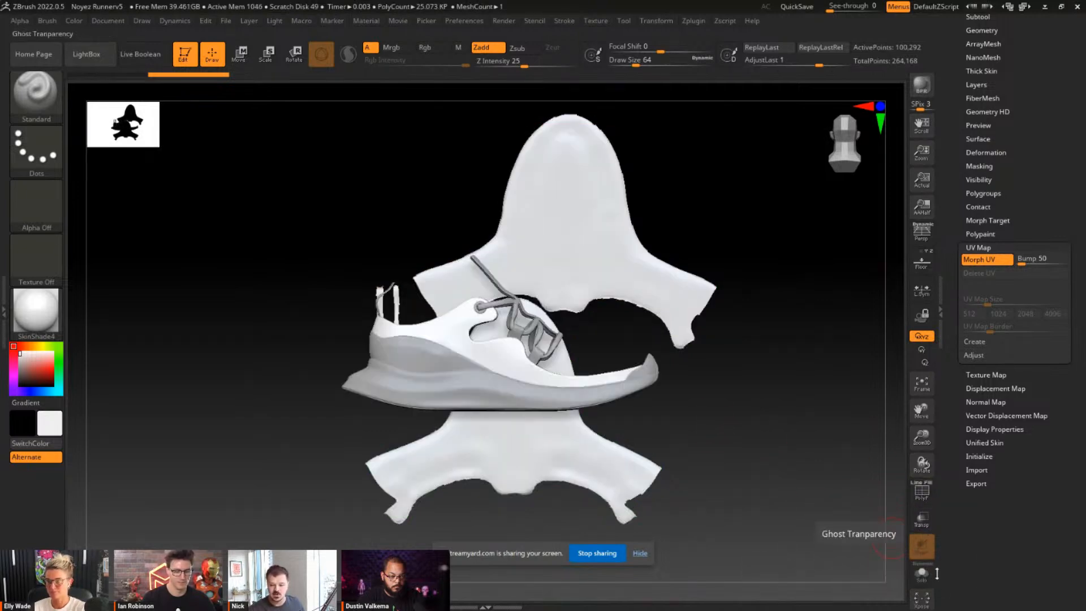
pyautogui.click(979, 259)
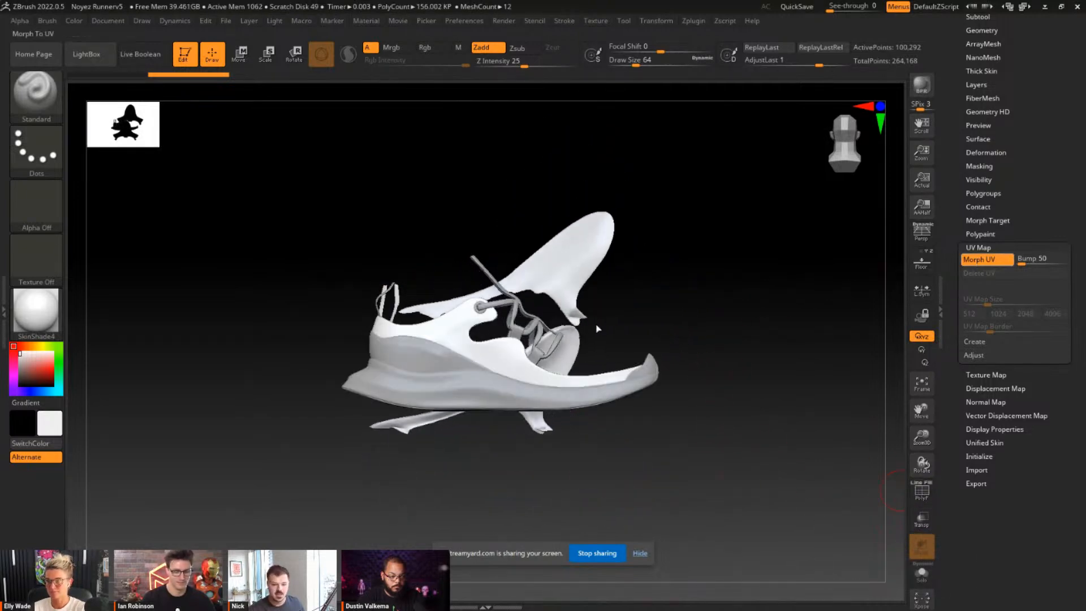
pyautogui.keyDown('alt'); pyautogui.moveTo(630, 252); pyautogui.dragTo(643, 246); pyautogui.keyUp('alt')
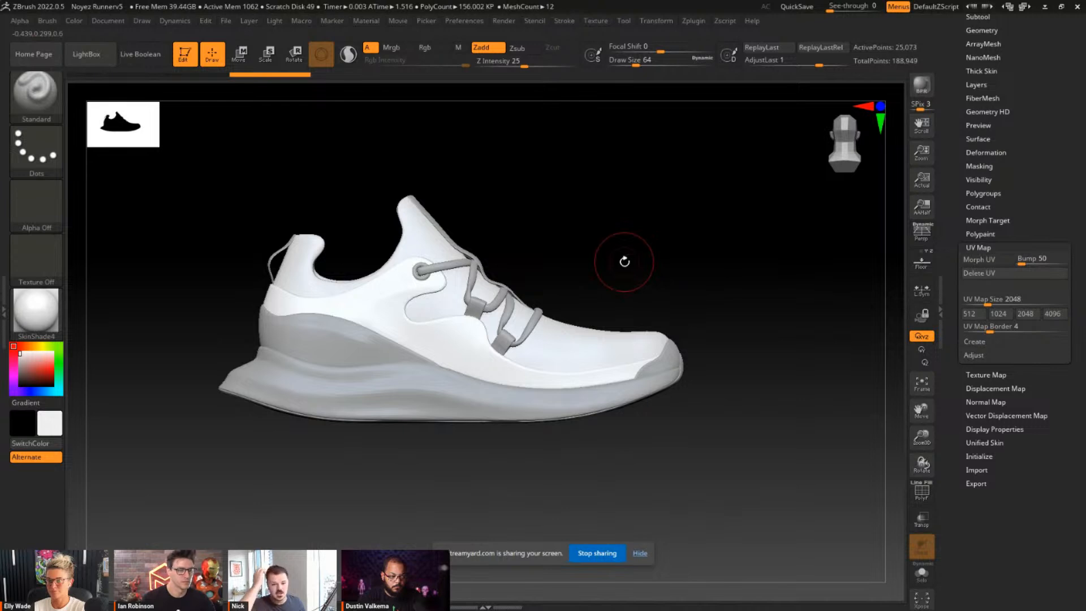
pyautogui.moveTo(625, 261); pyautogui.dragTo(595, 288)
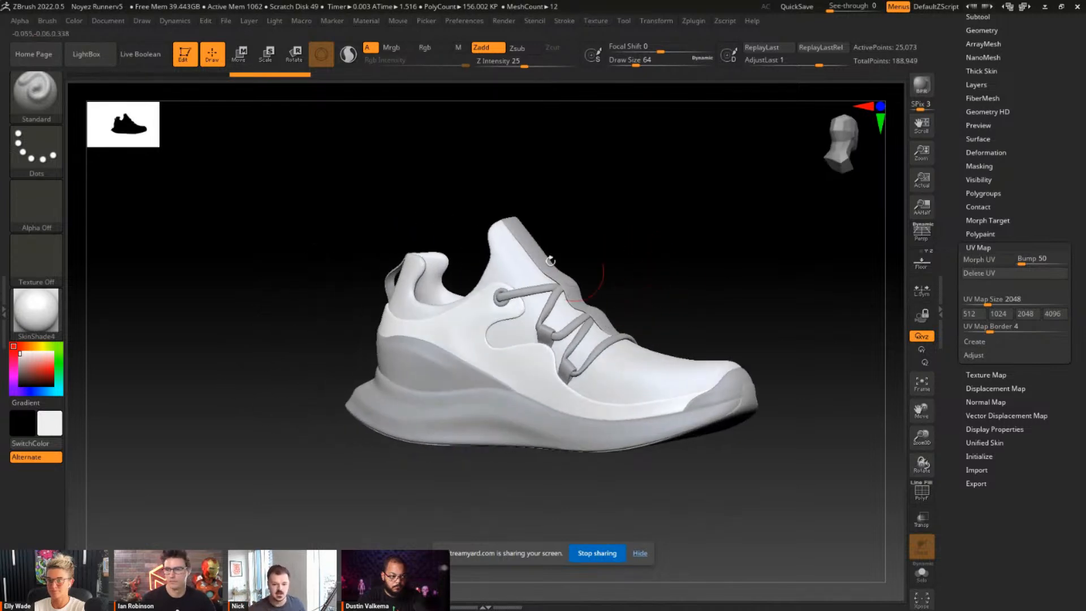
# Isolate the mudguard overlay and examine its mesh and polygroups with the polyframe on, then turn the polyframe off.
pyautogui.keyDown('alt'); pyautogui.click(536, 379); pyautogui.keyUp('alt')
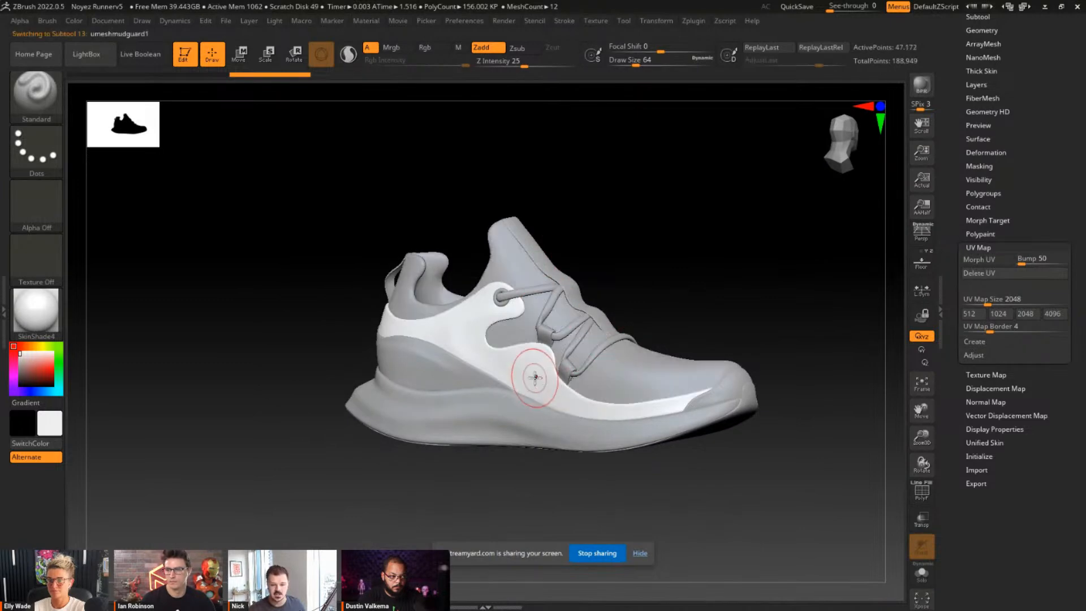
pyautogui.click(914, 577)
pyautogui.click(921, 494)
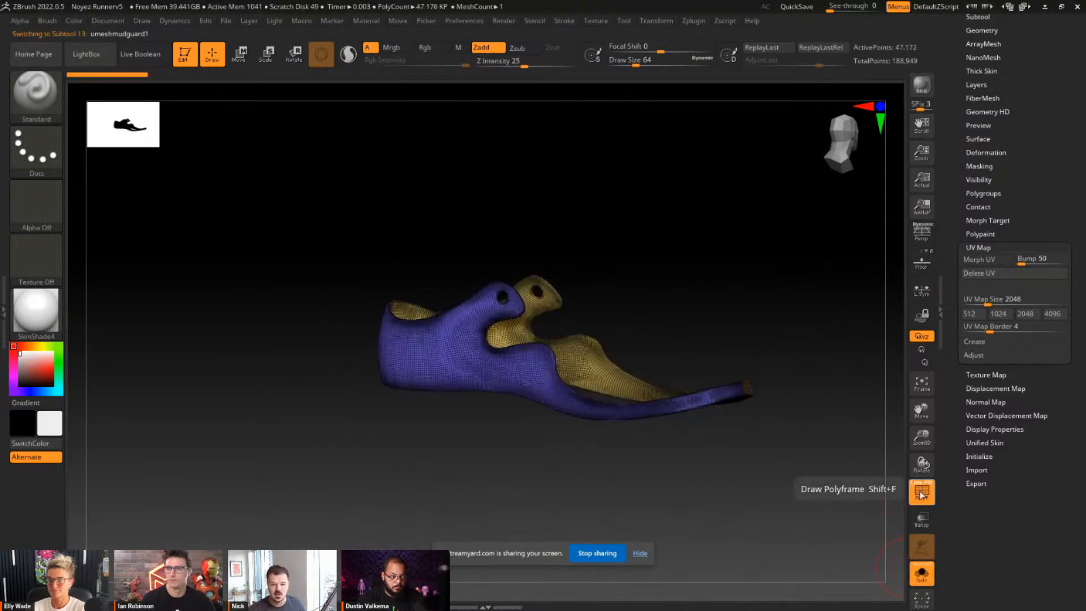
pyautogui.keyDown('alt'); pyautogui.moveTo(759, 294); pyautogui.dragTo(653, 296); pyautogui.keyUp('alt')
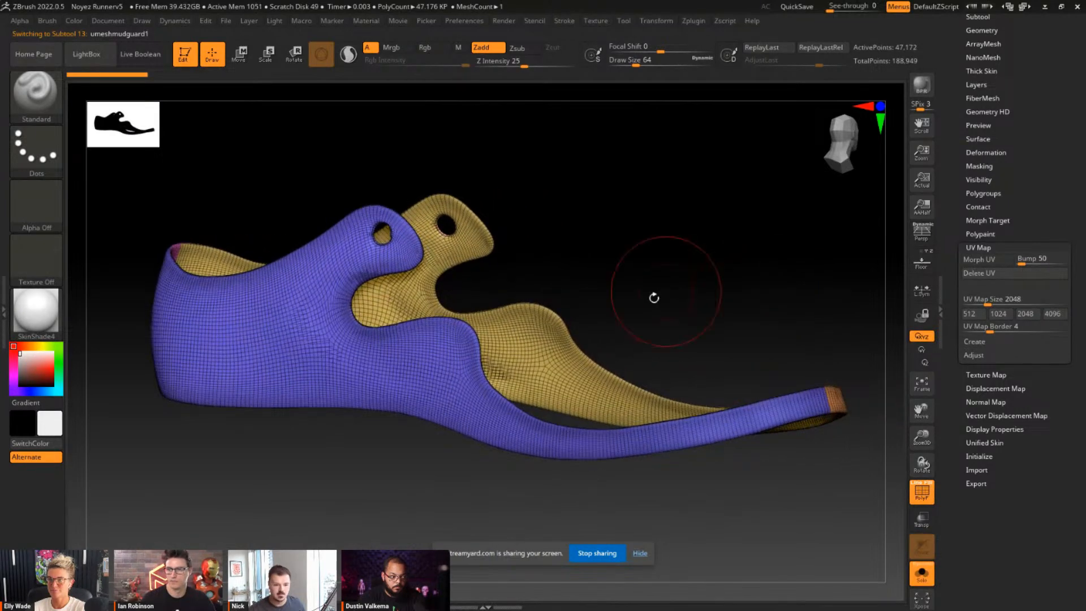
pyautogui.click(918, 500)
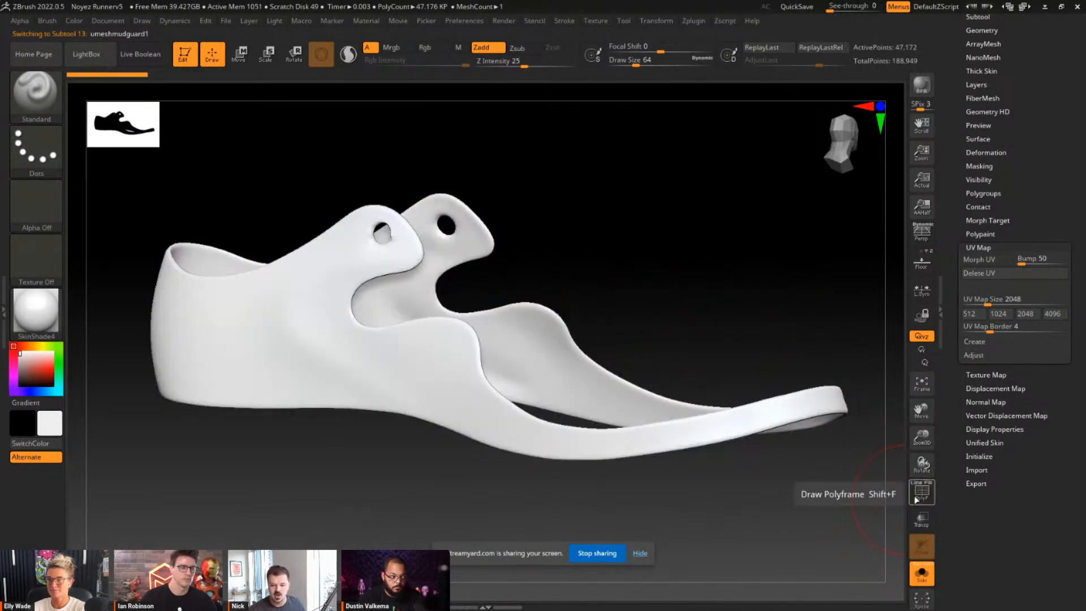
# Bring back the other shoe parts around the mudguard and make the midsole the active subtool.
pyautogui.click(923, 581)
pyautogui.keyDown('alt'); pyautogui.click(197, 407); pyautogui.keyUp('alt')
pyautogui.keyDown('alt'); pyautogui.click(232, 462); pyautogui.keyUp('alt')
pyautogui.moveTo(673, 281); pyautogui.dragTo(561, 271)
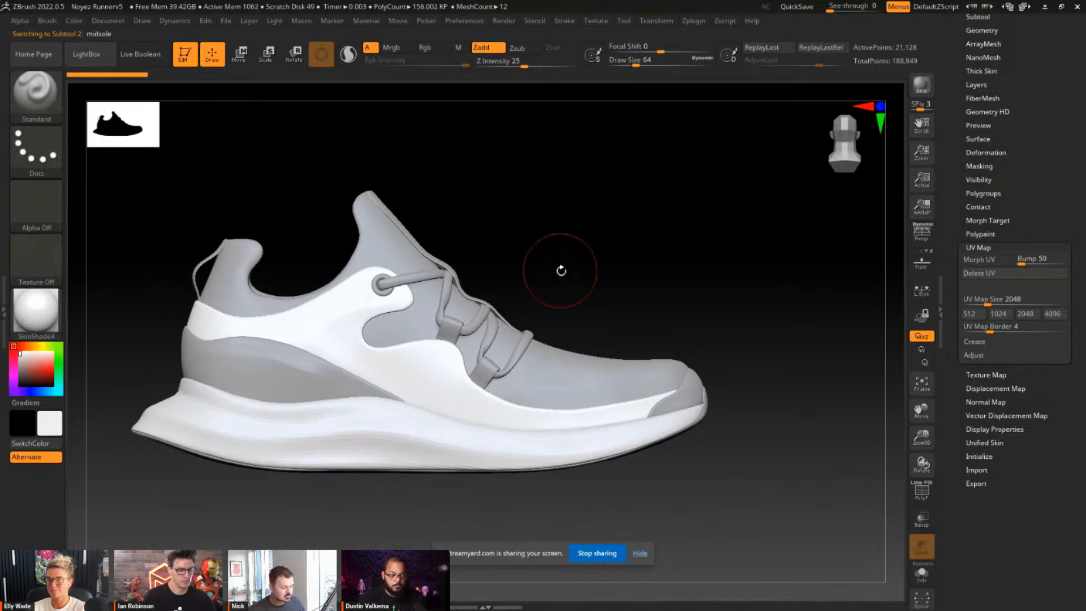
# Switch to Adobe Substance 3D Painter and widen the 2D view so both viewports are about equal.
pyautogui.hotkey('alt', 'Tab')
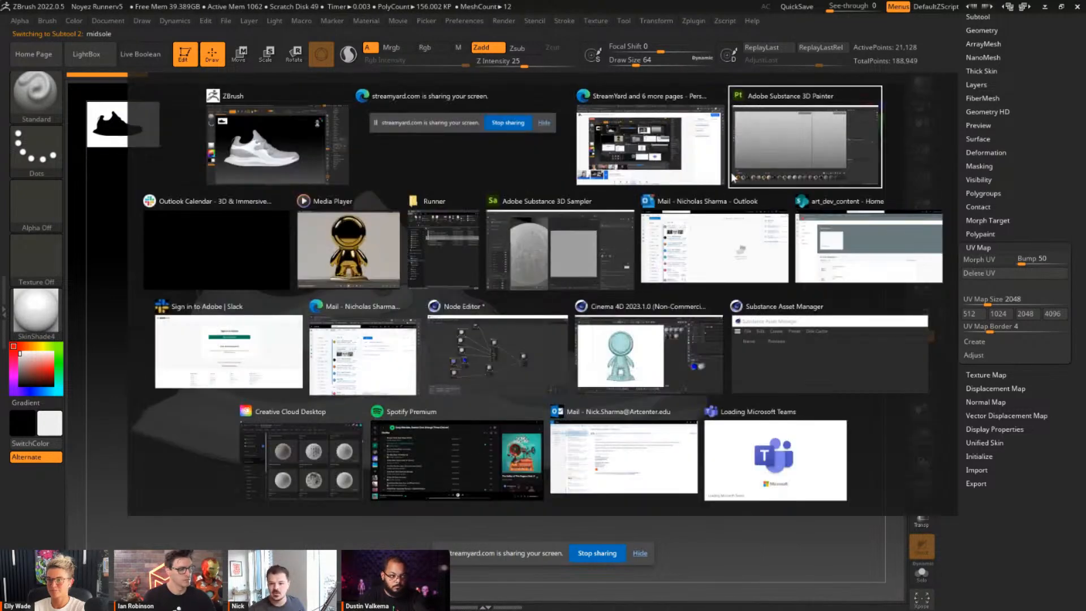
pyautogui.click(656, 142)
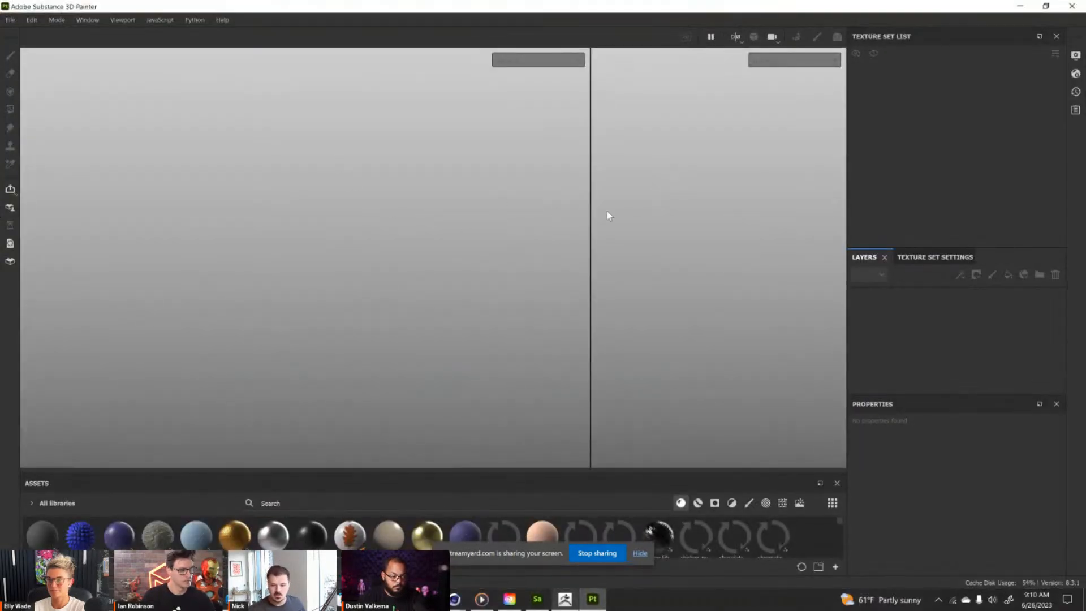
pyautogui.moveTo(591, 211); pyautogui.dragTo(431, 213)
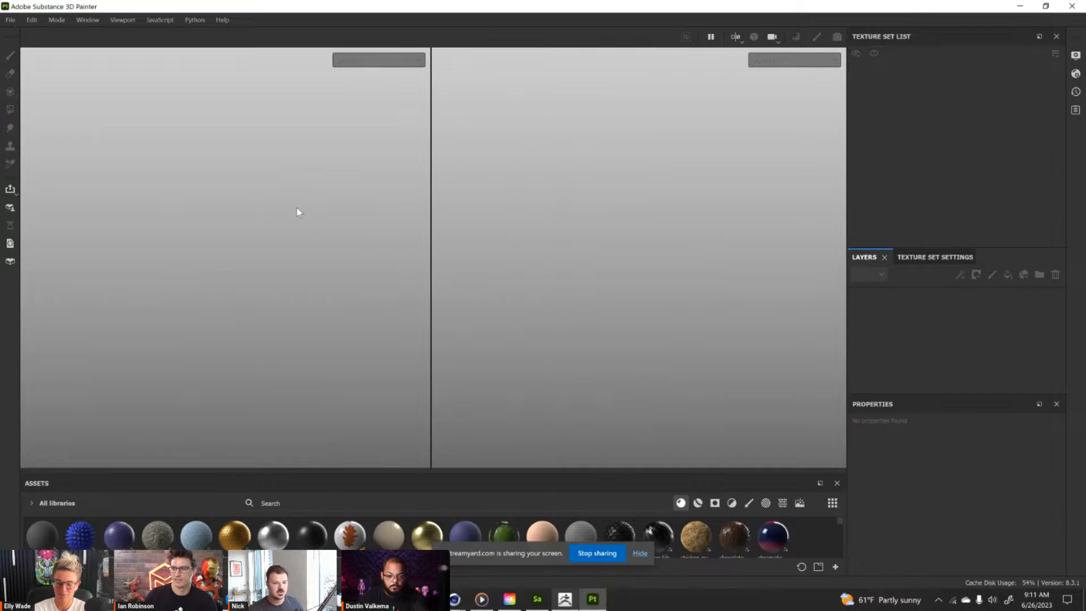
# Start a new project with the PBR - Metallic Roughness Alpha-blend template.
pyautogui.click(10, 19)
pyautogui.click(19, 35)
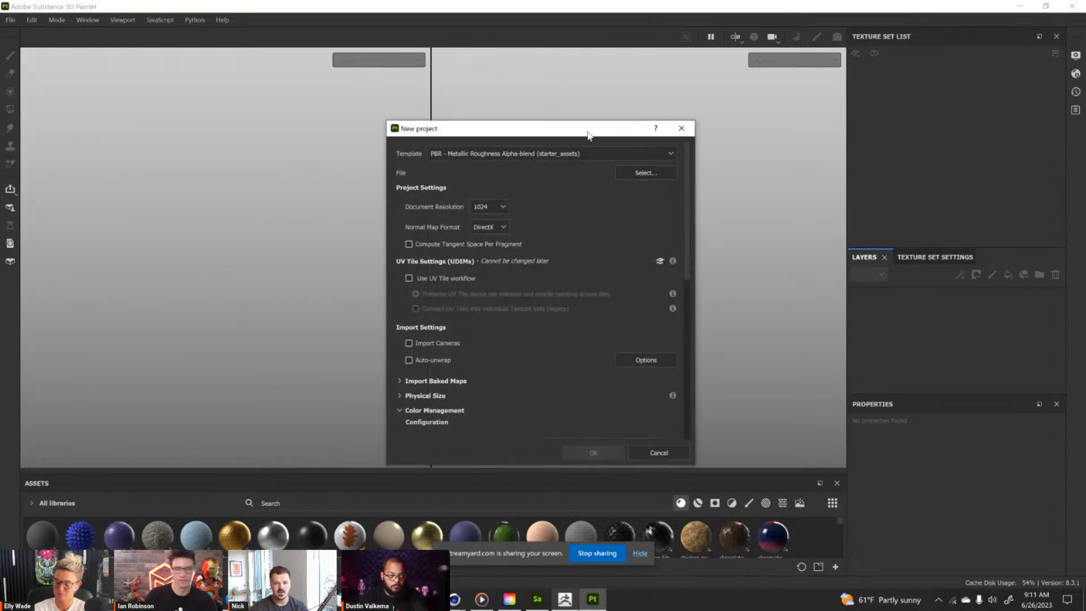
pyautogui.moveTo(589, 131); pyautogui.dragTo(536, 120)
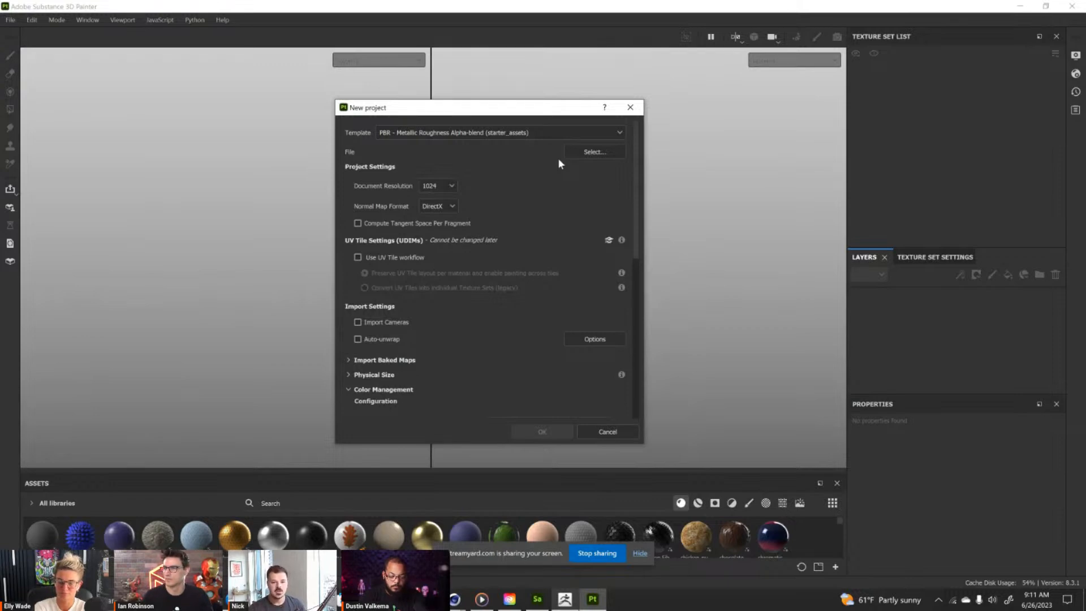
pyautogui.click(453, 134)
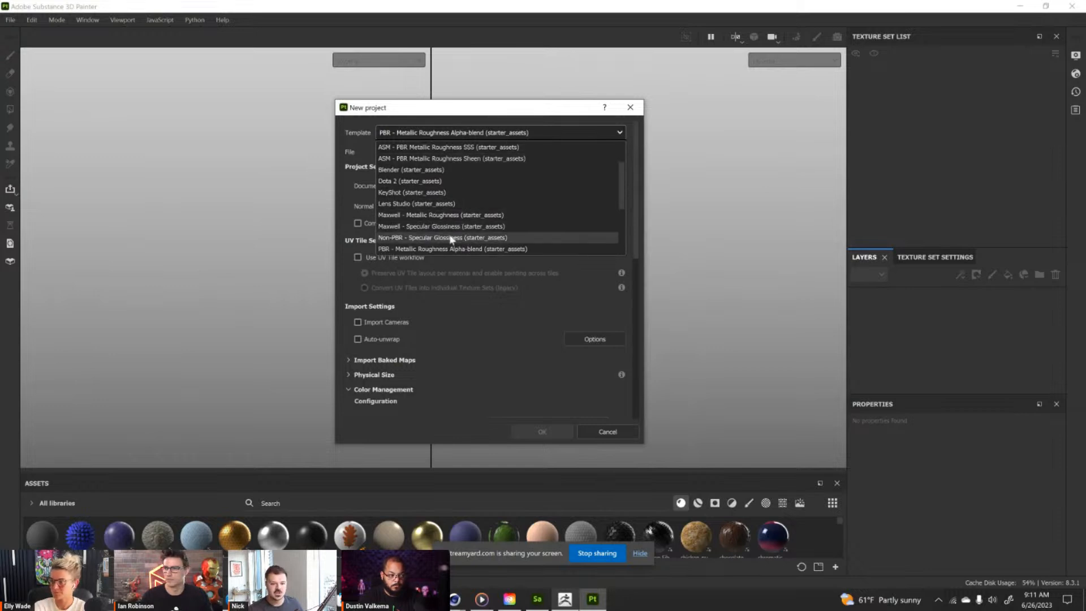
pyautogui.scroll(-2, 468, 260)
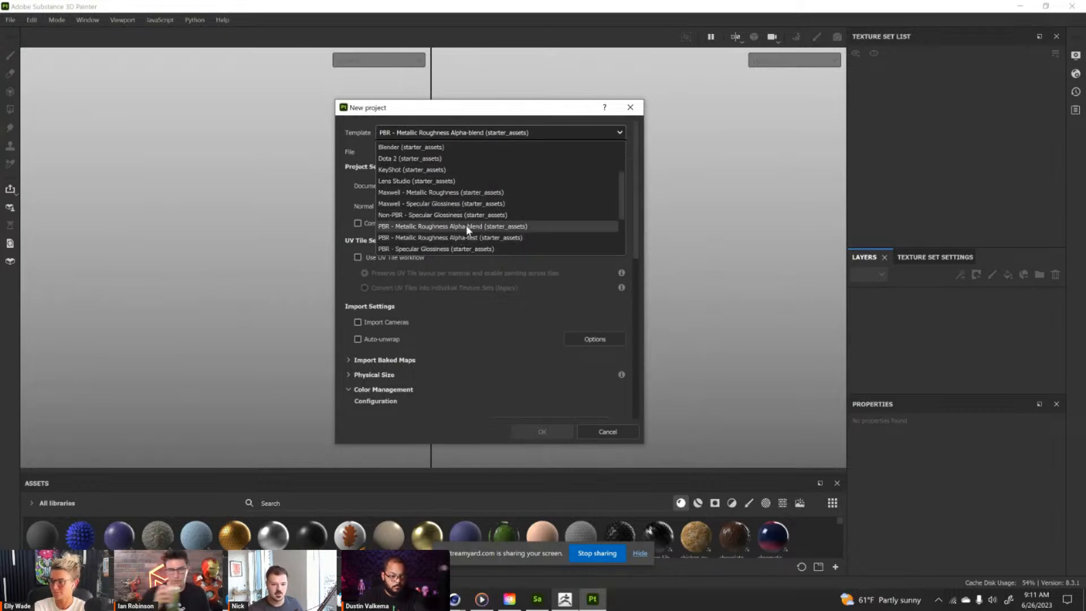
pyautogui.click(467, 226)
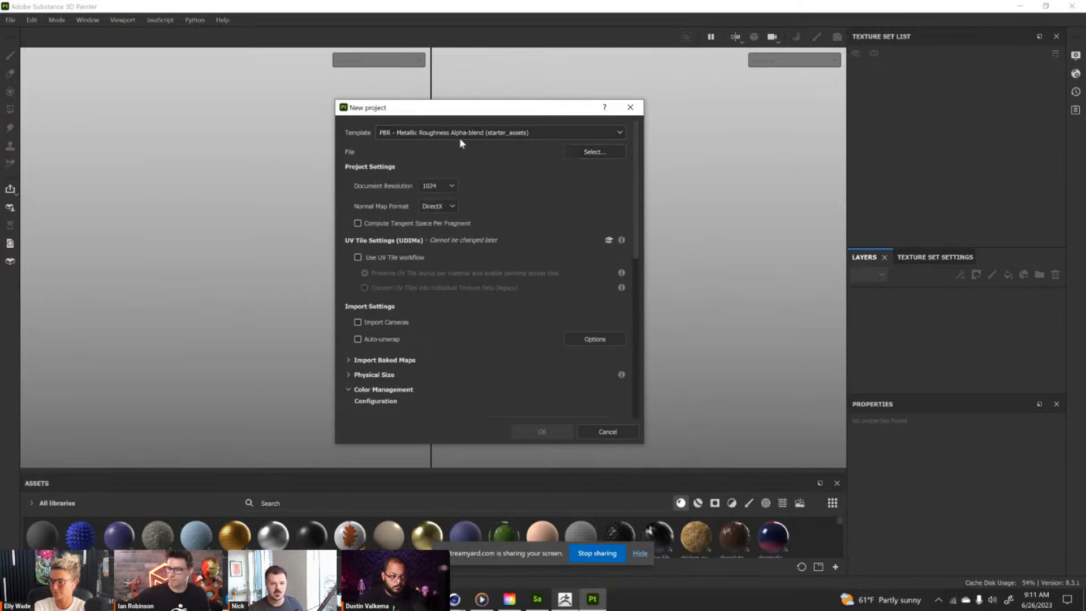
# Load the mesh Noyez Runner Mid Quality_low.fbx, set the document resolution to 2048 and create the project.
pyautogui.click(596, 154)
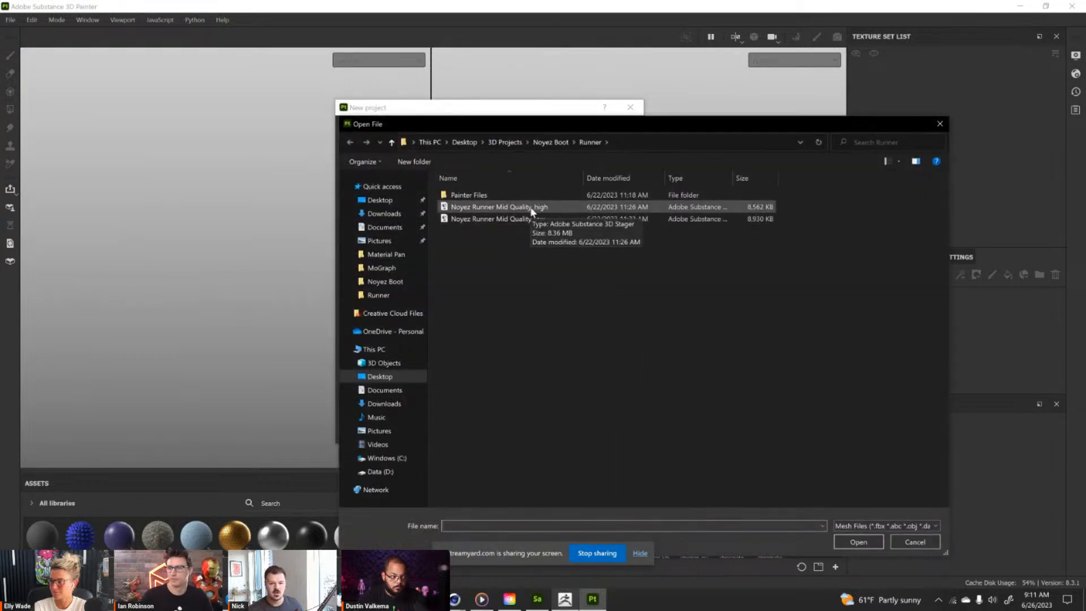
pyautogui.doubleClick(522, 219)
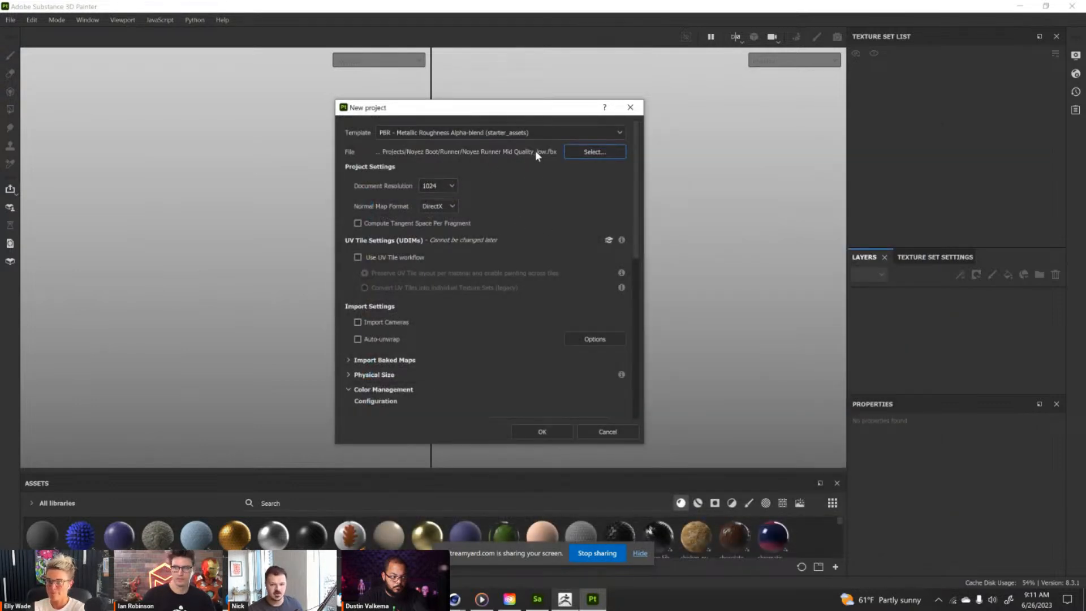
pyautogui.click(449, 188)
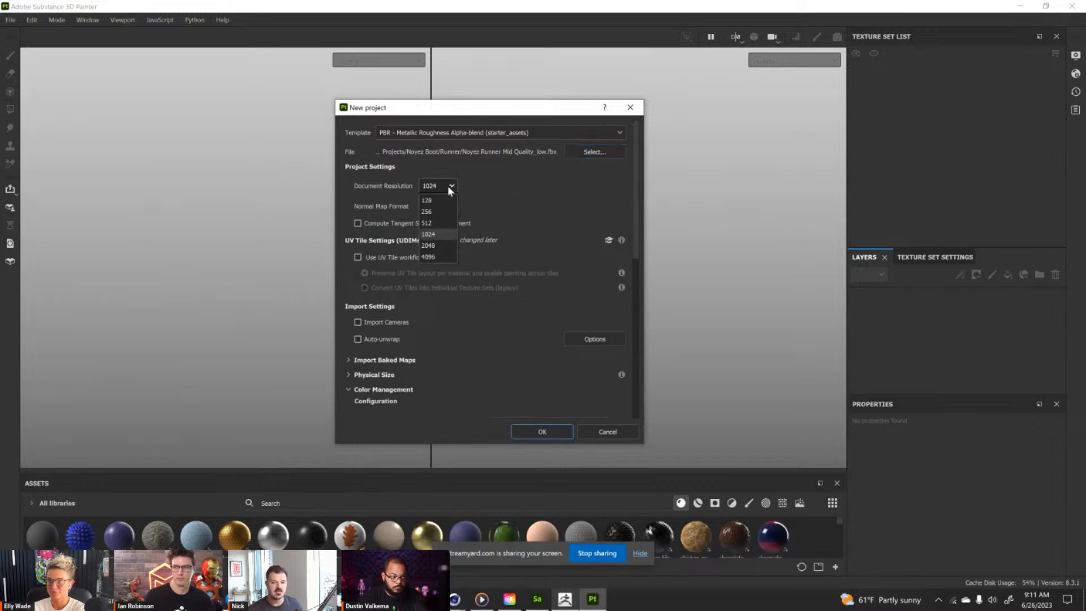
pyautogui.click(439, 248)
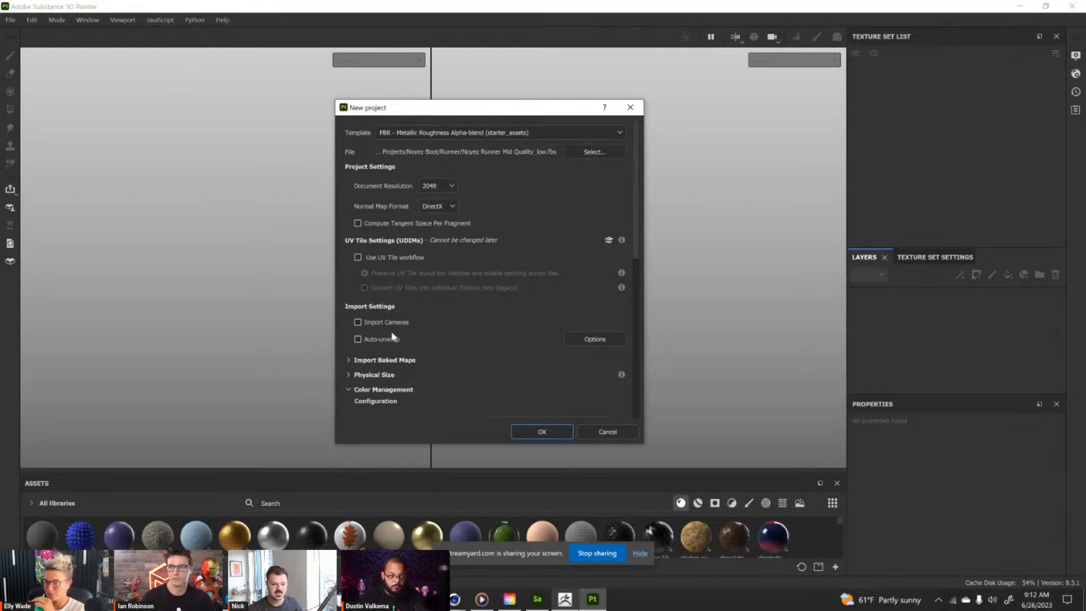
pyautogui.click(542, 433)
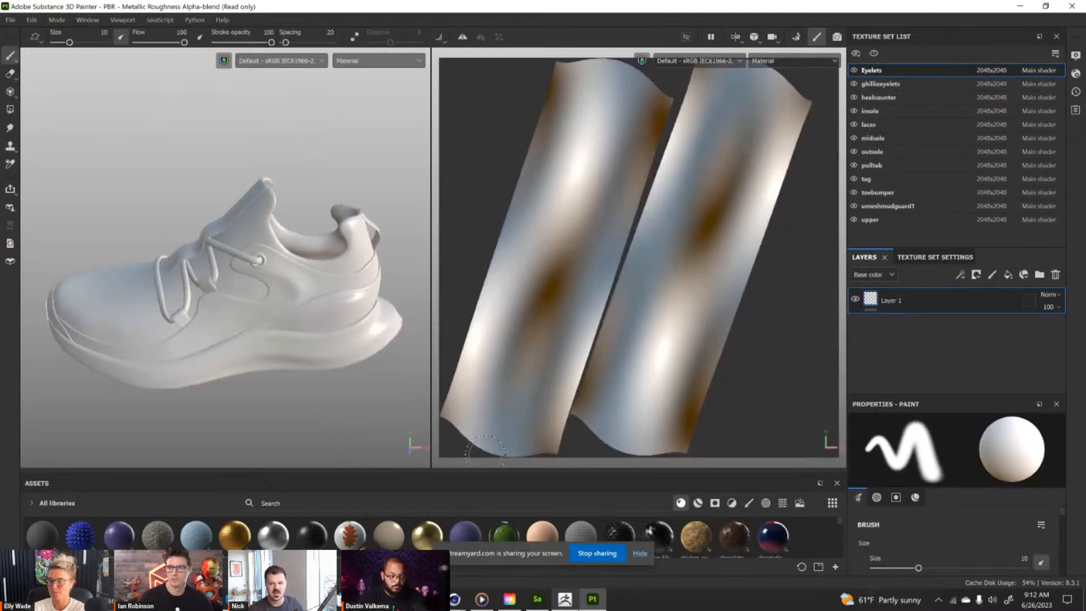
# Select the upper texture set and frame its whole UV layout in the 2D view.
pyautogui.click(911, 219)
pyautogui.keyDown('alt'); pyautogui.moveTo(780, 319); pyautogui.dragTo(908, 416); pyautogui.keyUp('alt')
pyautogui.press('f')
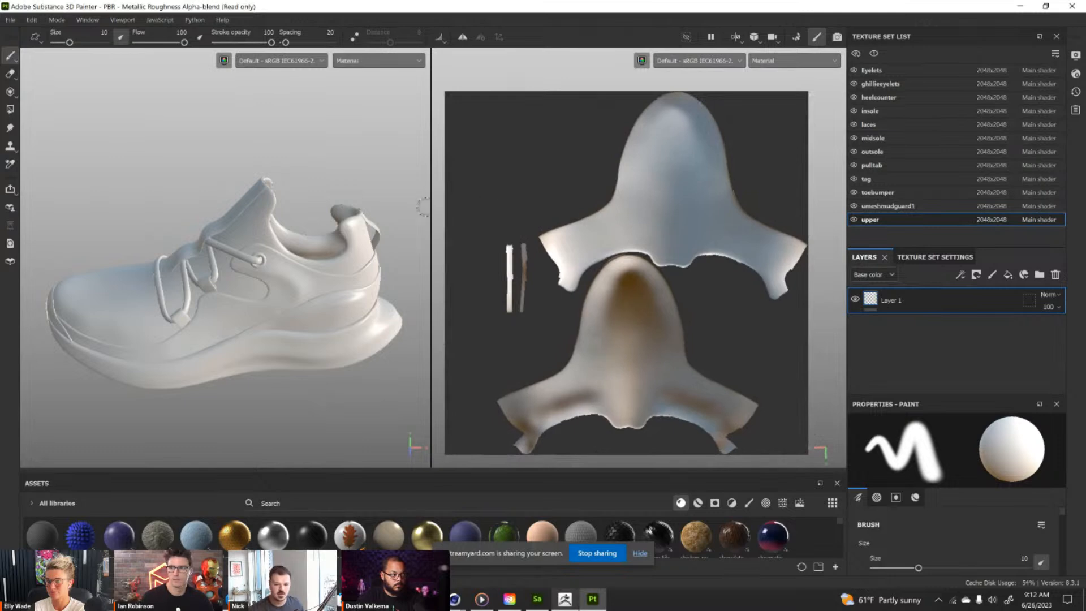
# Widen the 3D view relative to the 2D view and enlarge the asset library to show several rows of materials.
pyautogui.moveTo(431, 208); pyautogui.dragTo(470, 144)
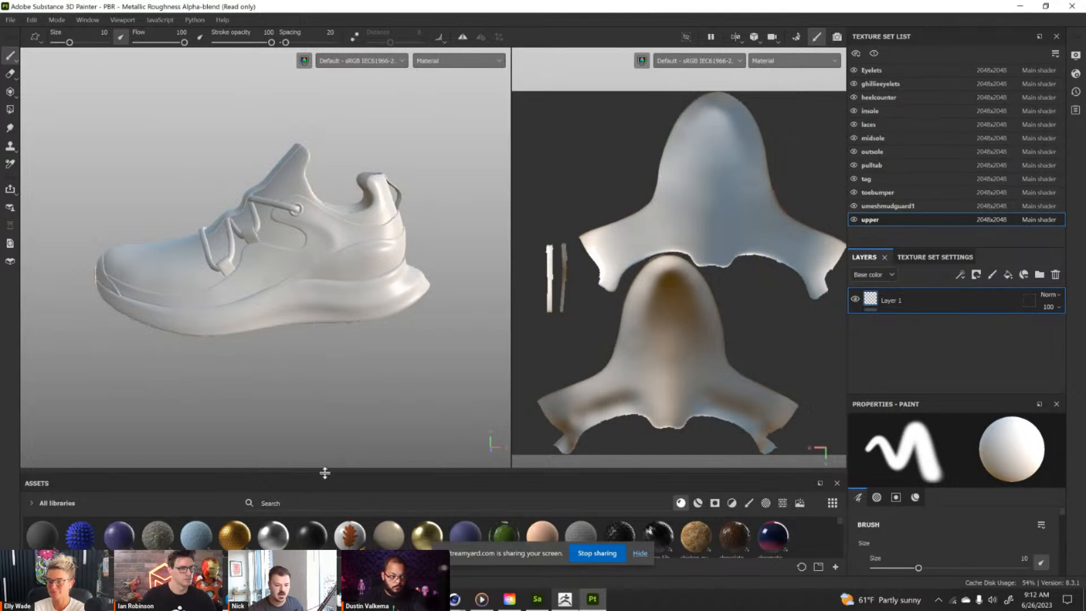
pyautogui.moveTo(325, 474); pyautogui.dragTo(323, 384)
pyautogui.keyDown('alt'); pyautogui.moveTo(337, 325); pyautogui.dragTo(377, 334); pyautogui.keyUp('alt')
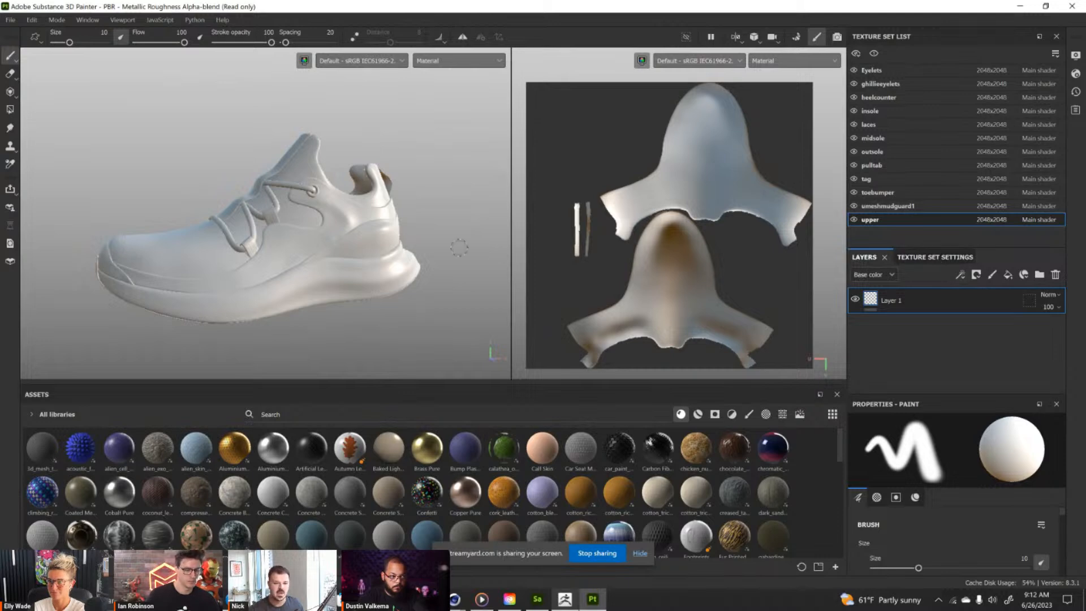
pyautogui.keyDown('alt'); pyautogui.moveTo(360, 217); pyautogui.dragTo(413, 309, button='right'); pyautogui.keyUp('alt')
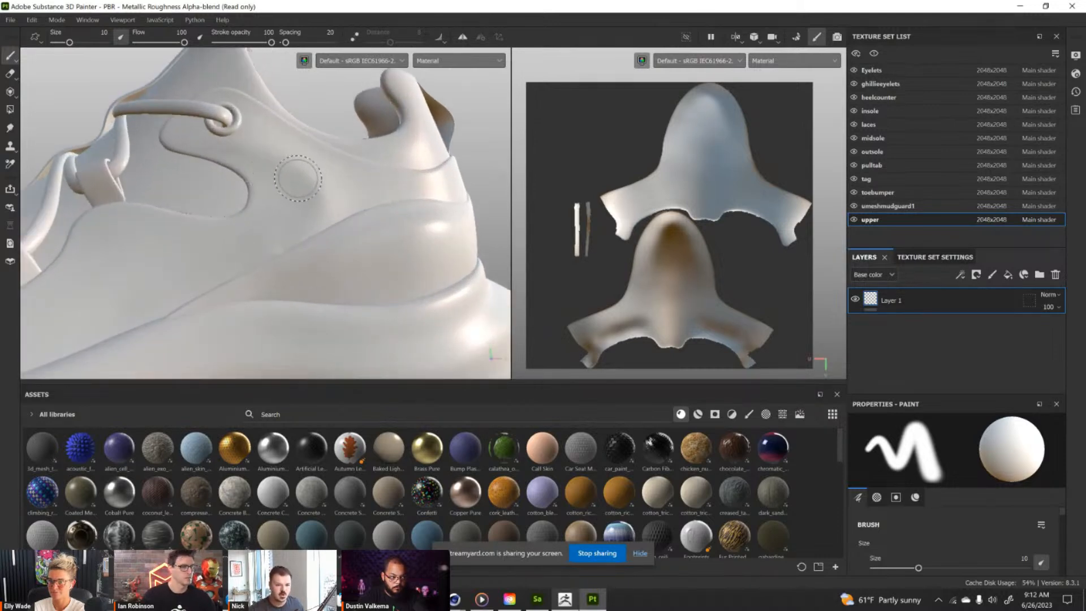
pyautogui.moveTo(326, 215)
pyautogui.keyDown('alt'); pyautogui.mouseDown()
pyautogui.moveTo(358, 223)
pyautogui.moveTo(322, 209)
pyautogui.mouseUp(); pyautogui.keyUp('alt')
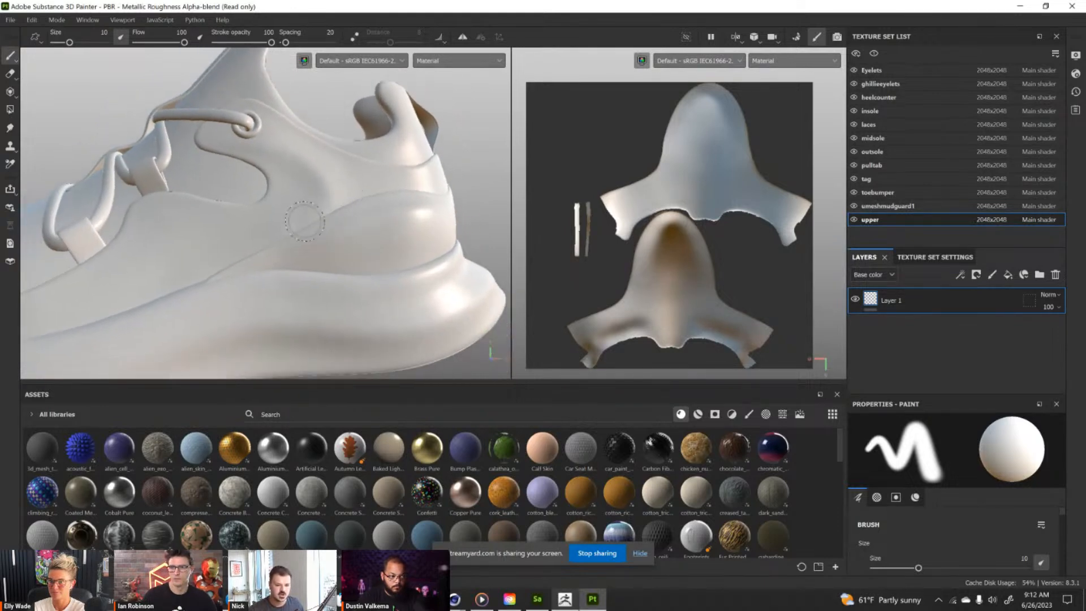
pyautogui.moveTo(391, 249)
pyautogui.keyDown('alt'); pyautogui.mouseDown()
pyautogui.moveTo(327, 243)
pyautogui.moveTo(340, 244)
pyautogui.mouseUp(); pyautogui.keyUp('alt')
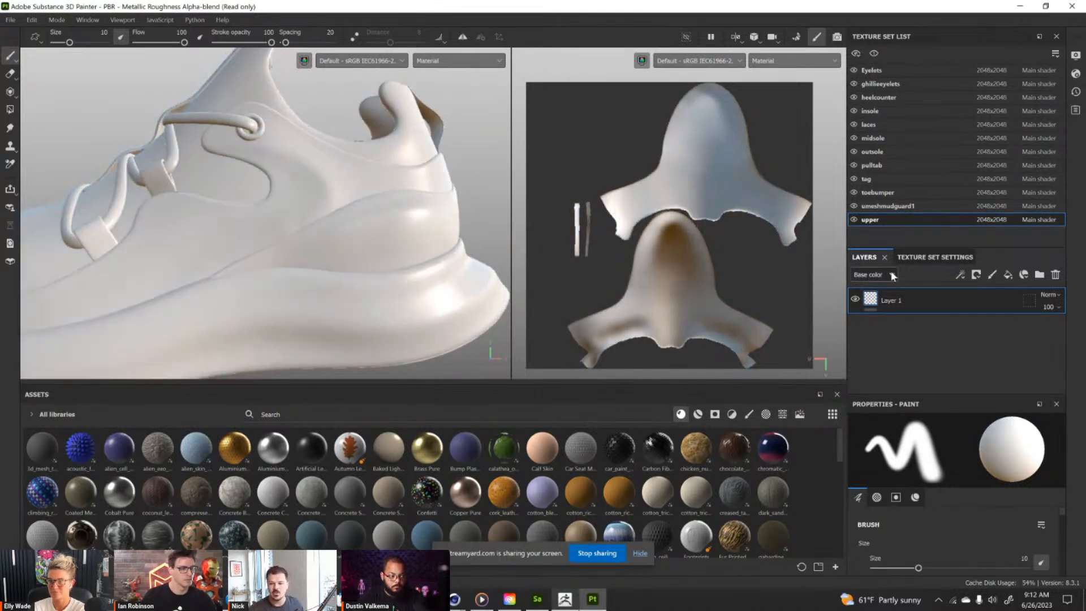
pyautogui.keyDown('alt'); pyautogui.moveTo(355, 242); pyautogui.dragTo(338, 200); pyautogui.keyUp('alt')
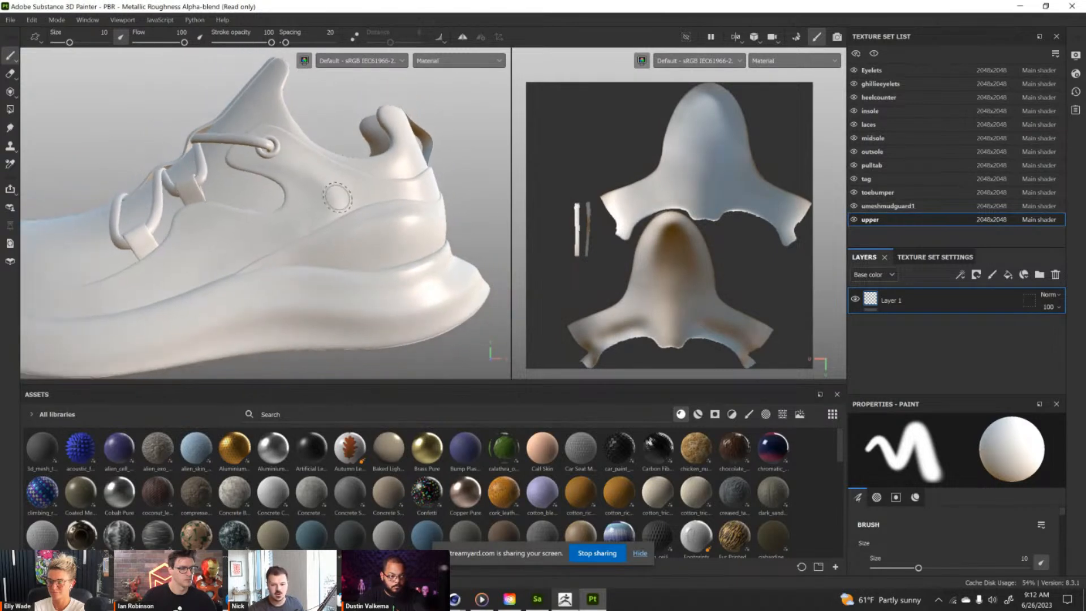
# Open mesh map baking from the upper texture set's settings and set the common output size to 2048.
pyautogui.click(926, 260)
pyautogui.moveTo(993, 248); pyautogui.dragTo(997, 140)
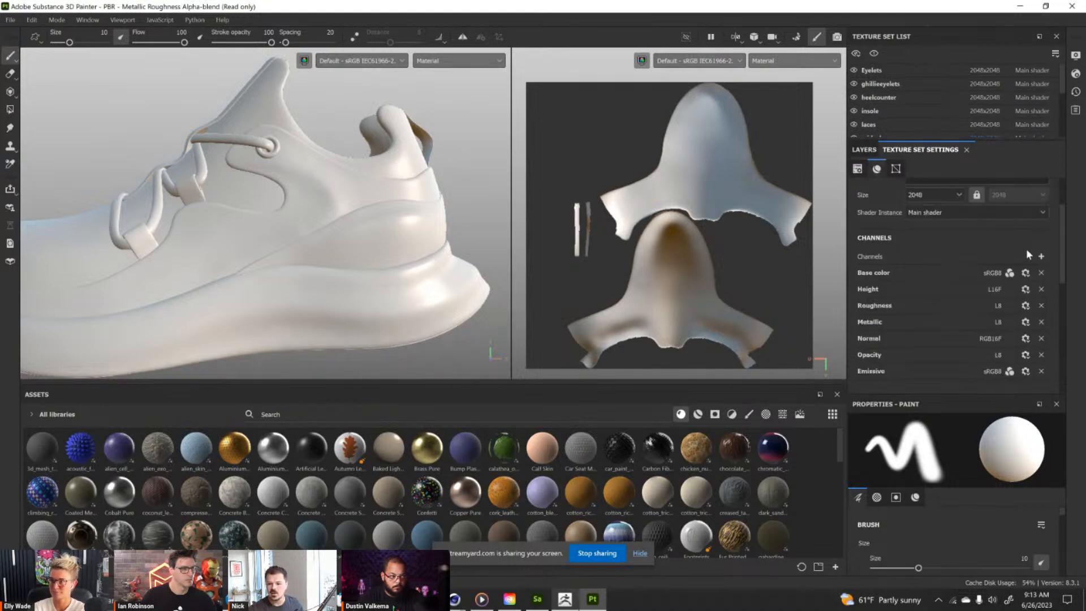
pyautogui.scroll(-5, 978, 272)
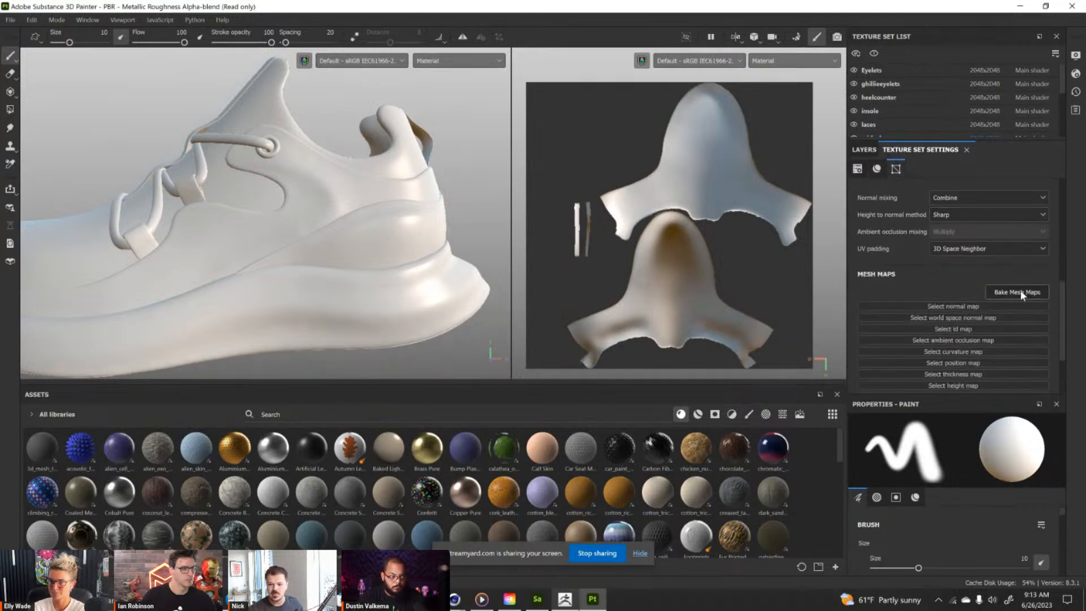
pyautogui.click(1028, 292)
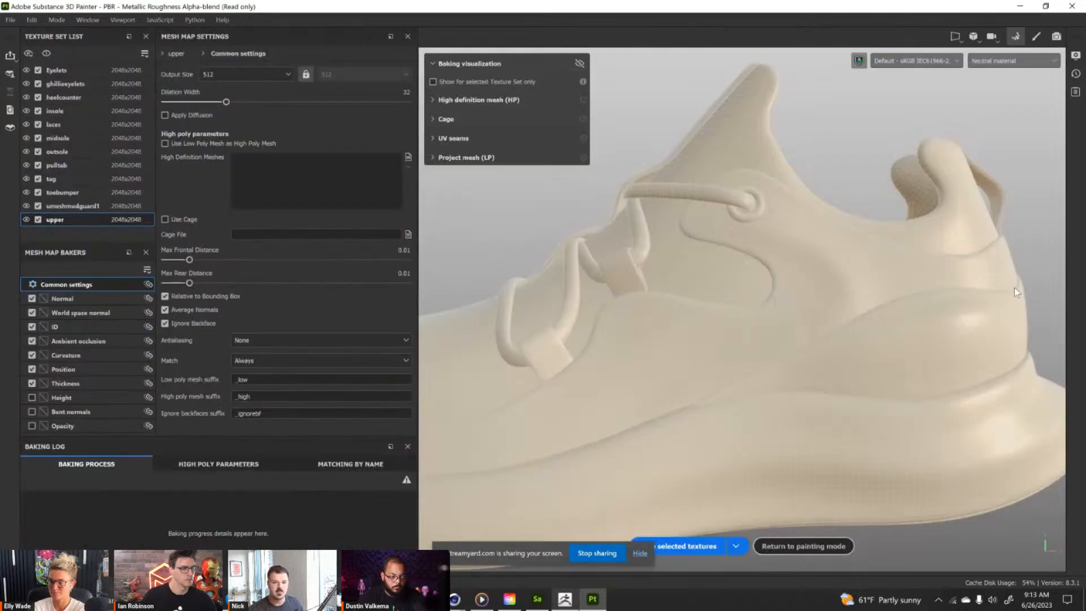
pyautogui.scroll(-4, 844, 260)
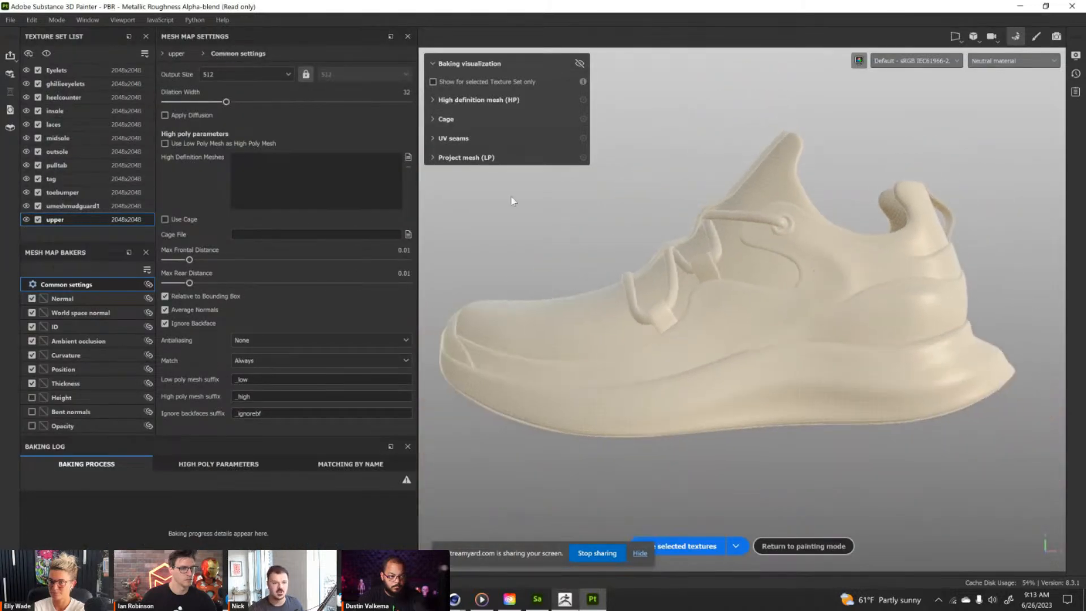
pyautogui.click(283, 75)
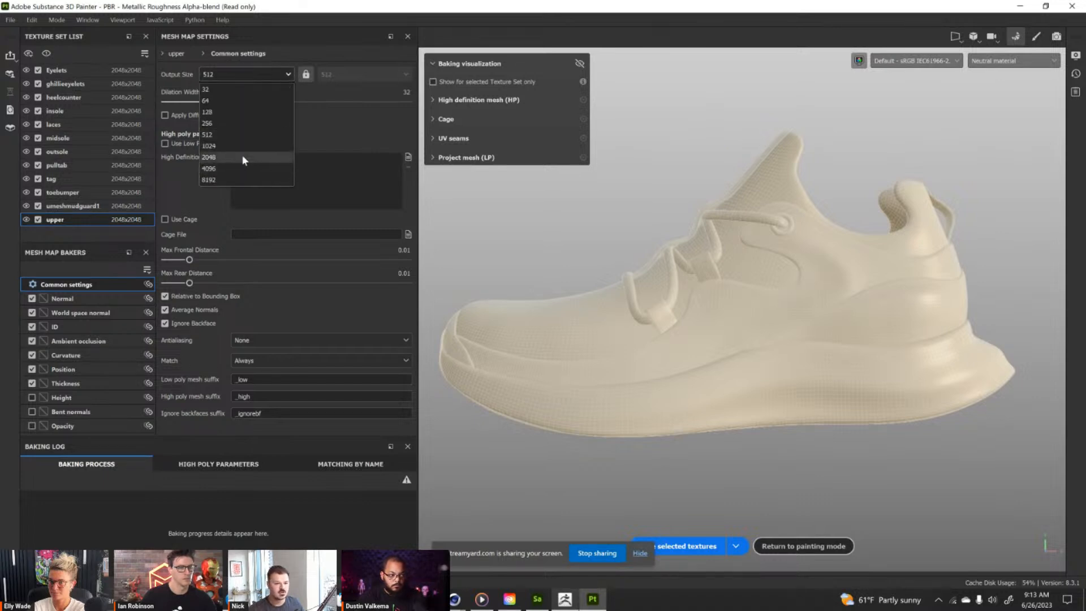
pyautogui.click(243, 156)
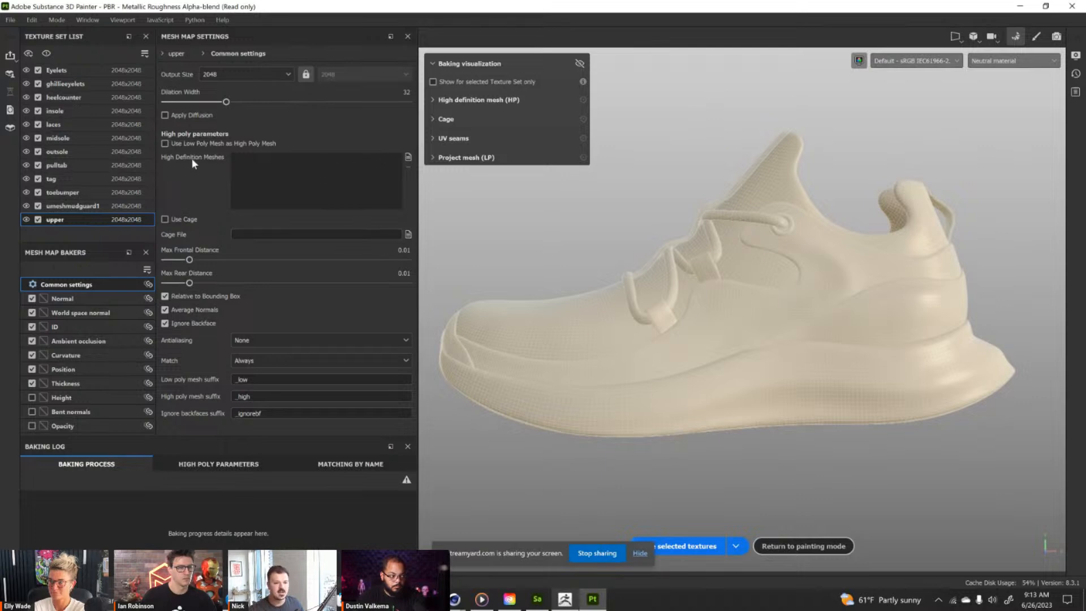
# Load Noyez Runner Mid Quality_high as the high definition mesh and check the cage around the shoe.
pyautogui.click(408, 157)
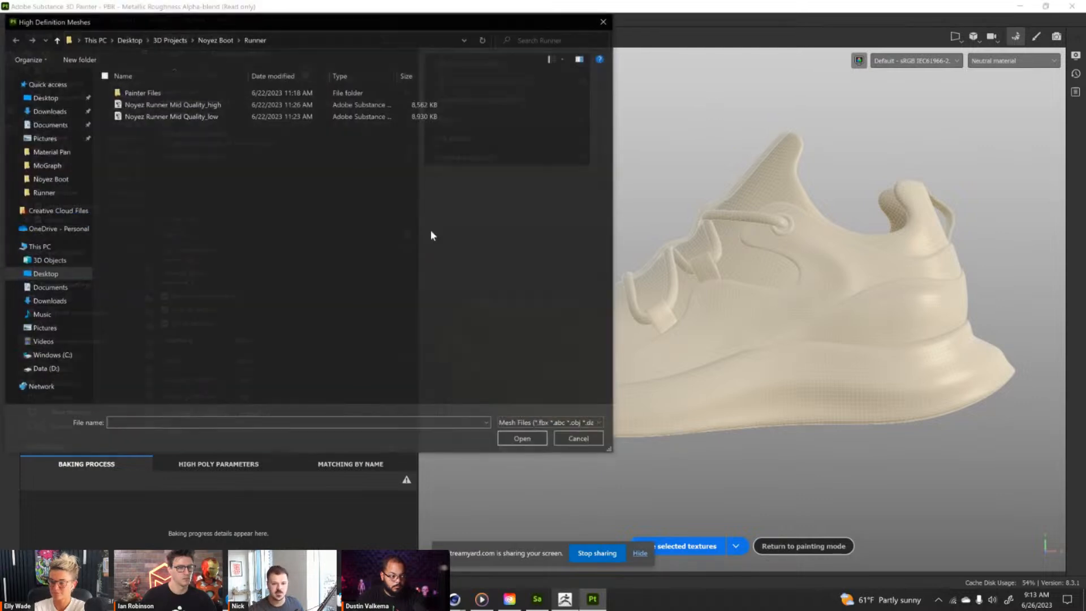
pyautogui.doubleClick(208, 109)
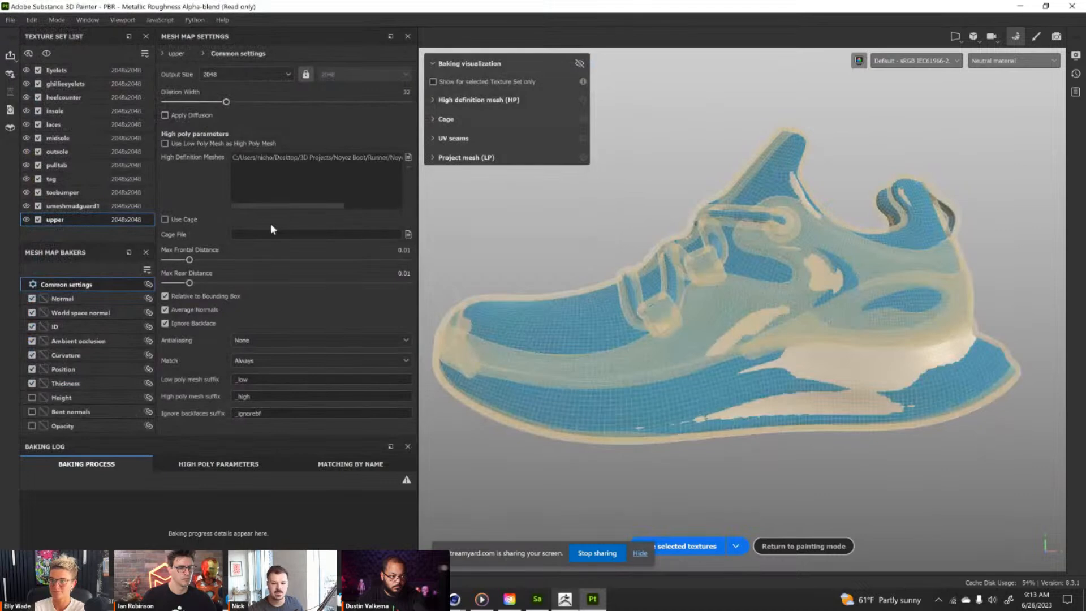
pyautogui.keyDown('alt'); pyautogui.moveTo(645, 186); pyautogui.dragTo(683, 205); pyautogui.keyUp('alt')
pyautogui.keyDown('alt'); pyautogui.moveTo(703, 214); pyautogui.dragTo(747, 323, button='right'); pyautogui.keyUp('alt')
pyautogui.keyDown('alt'); pyautogui.moveTo(748, 323); pyautogui.dragTo(756, 223); pyautogui.keyUp('alt')
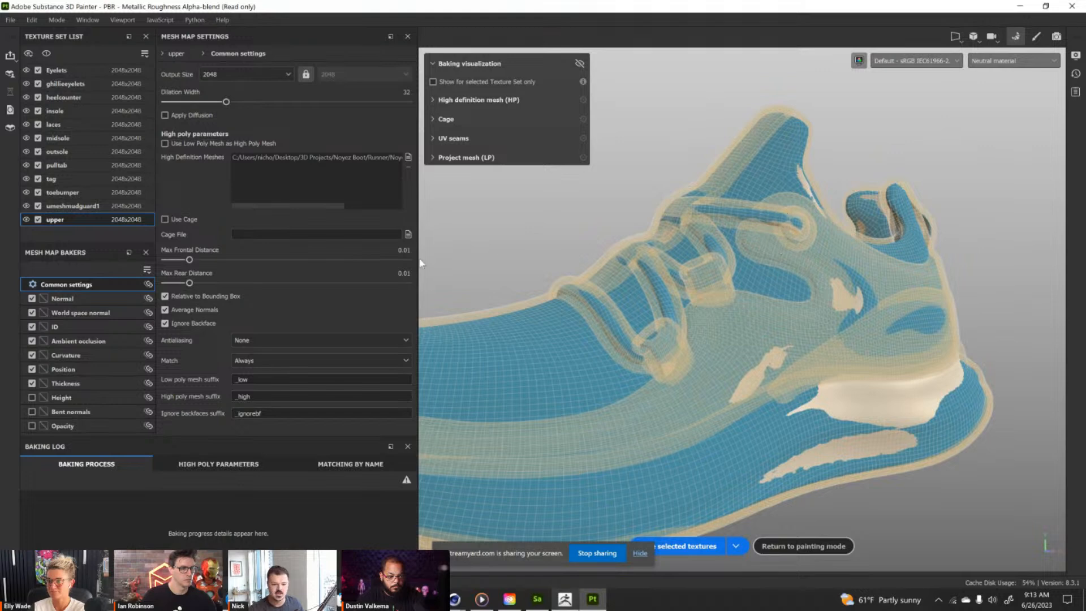
# Set Max Frontal Distance to 0.0046, checking the cage's coverage around the laces and side of the shoe.
pyautogui.moveTo(191, 260); pyautogui.dragTo(180, 261)
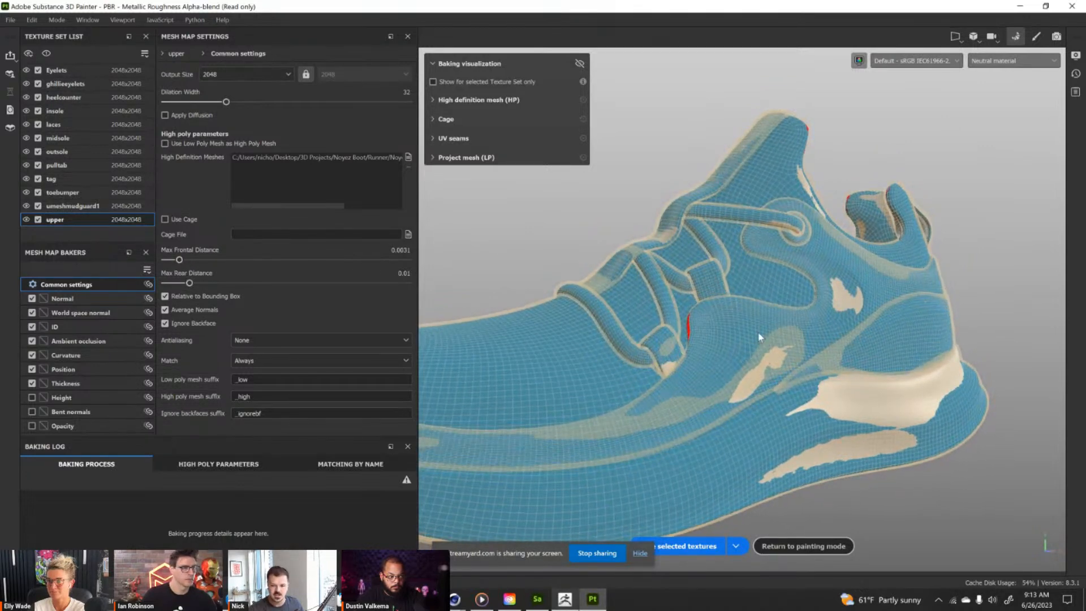
pyautogui.scroll(5, 686, 329)
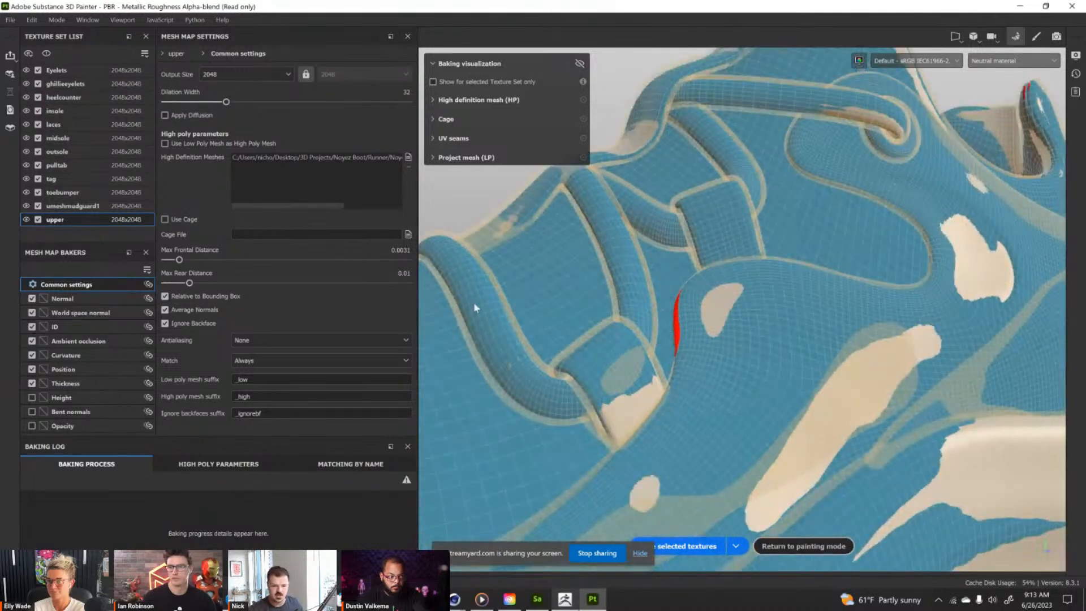
pyautogui.moveTo(180, 261); pyautogui.dragTo(183, 261)
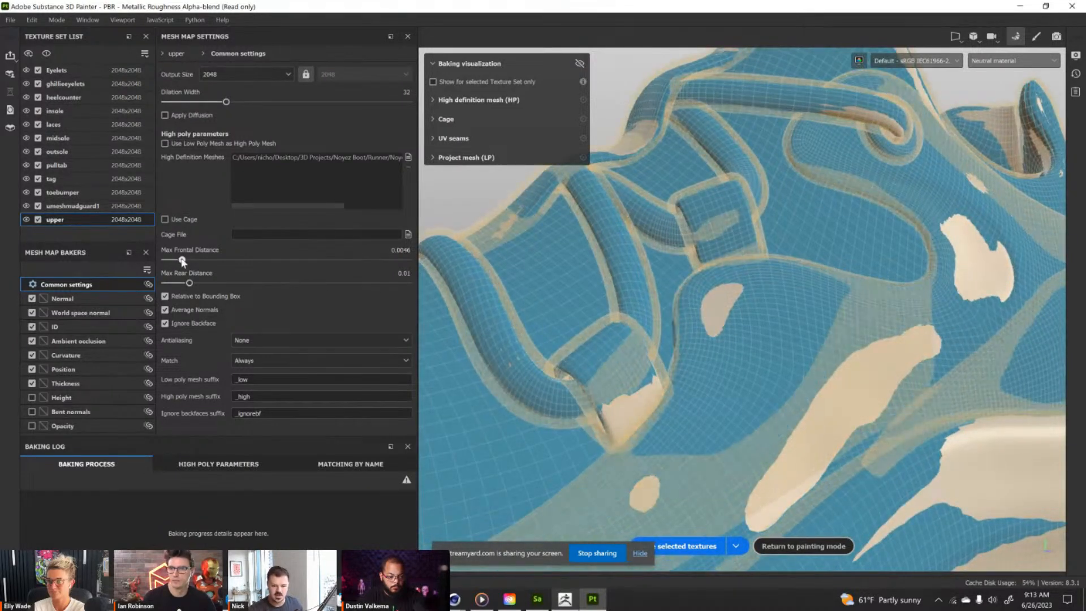
pyautogui.scroll(-5, 633, 343)
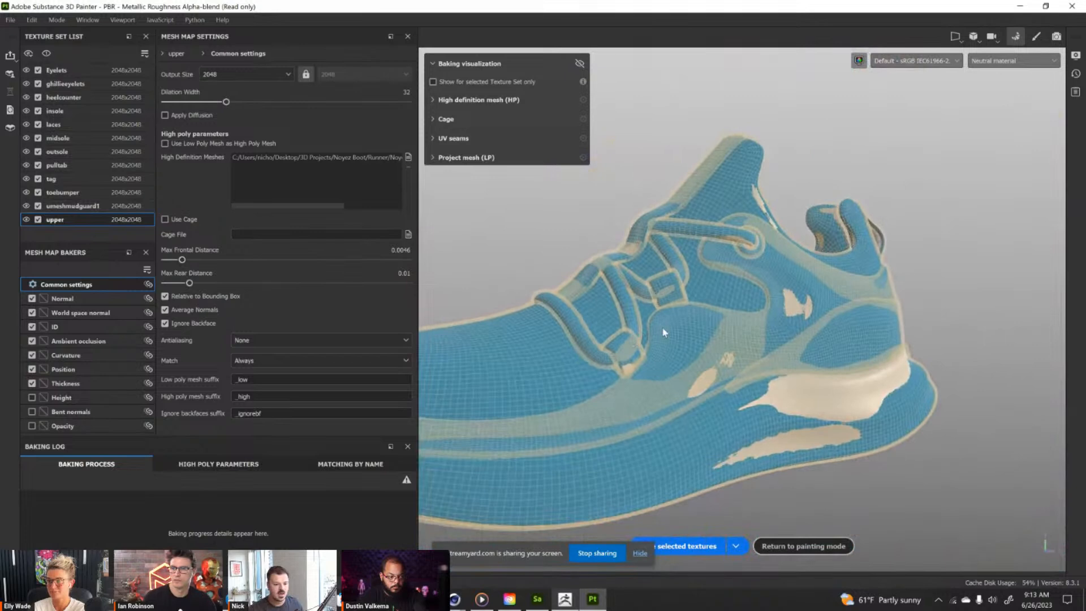
pyautogui.keyDown('alt'); pyautogui.moveTo(642, 334); pyautogui.dragTo(582, 349); pyautogui.keyUp('alt')
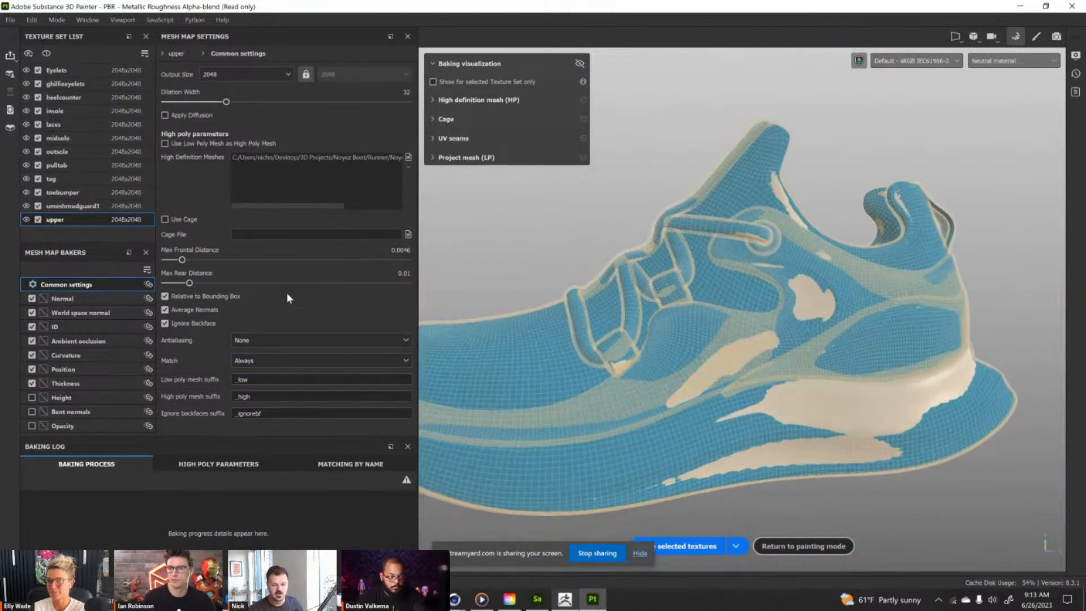
pyautogui.keyDown('alt'); pyautogui.moveTo(923, 262); pyautogui.dragTo(742, 322); pyautogui.keyUp('alt')
pyautogui.scroll(2, 742, 322)
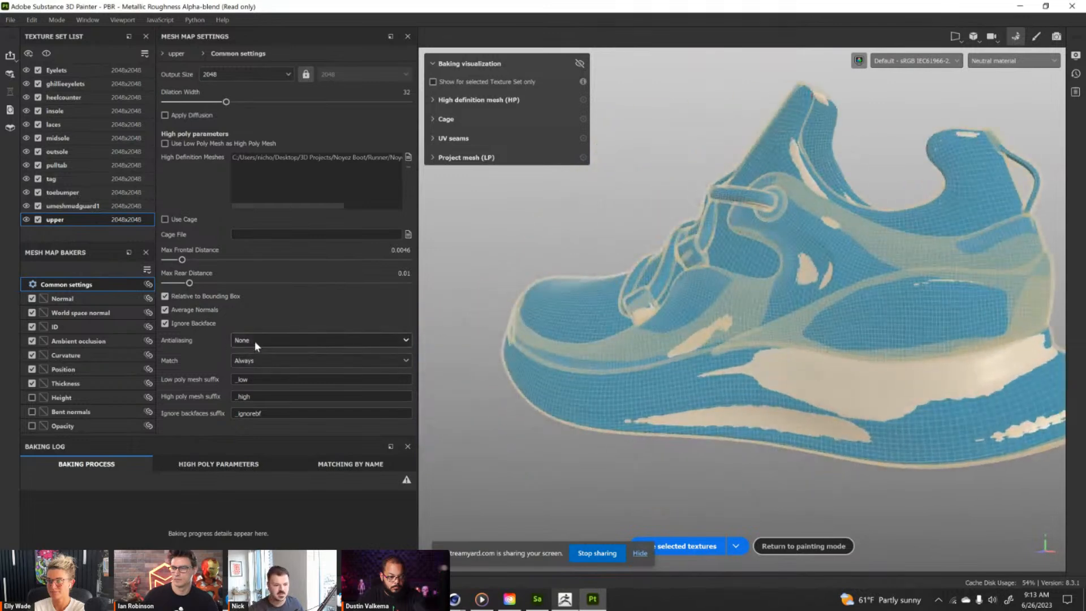
# Set mesh matching to By Mesh Name and exclude the ID map from the bake.
pyautogui.click(253, 361)
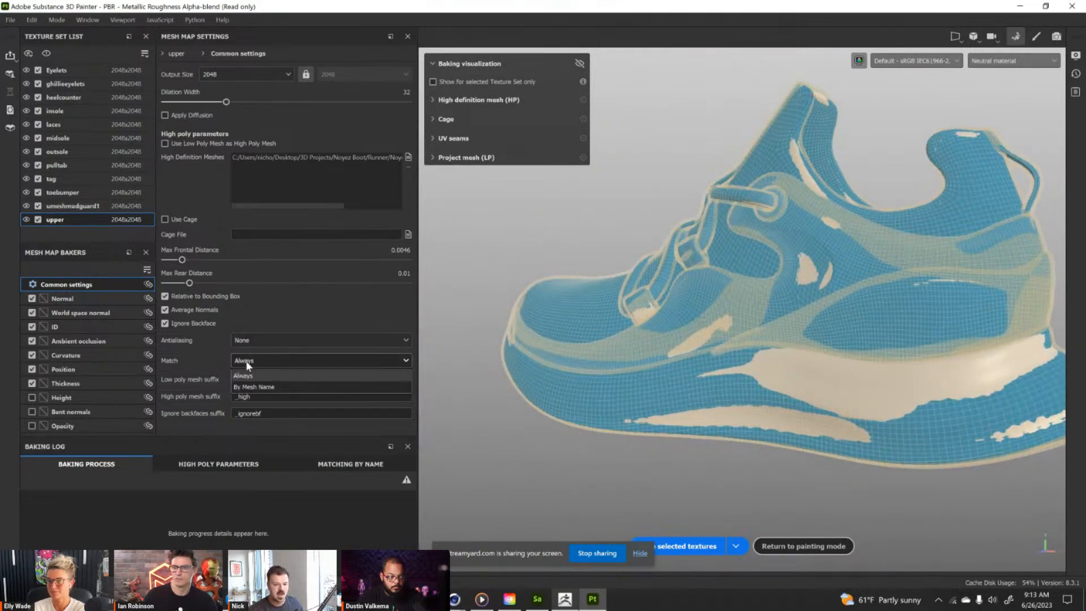
pyautogui.click(254, 387)
pyautogui.keyDown('alt'); pyautogui.moveTo(809, 321); pyautogui.dragTo(905, 310); pyautogui.keyUp('alt')
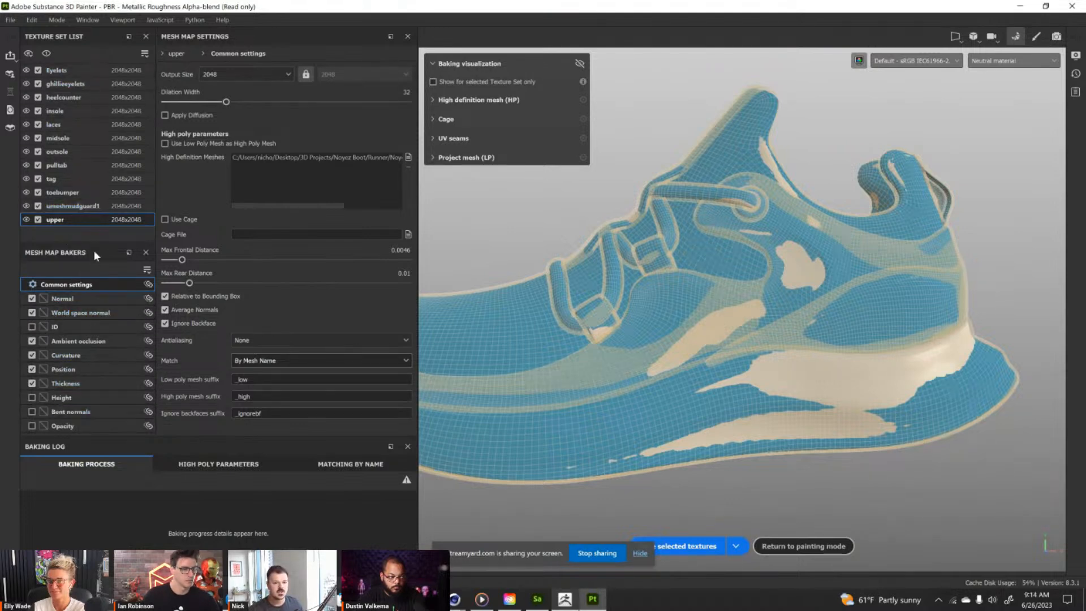
pyautogui.scroll(-3, 779, 293)
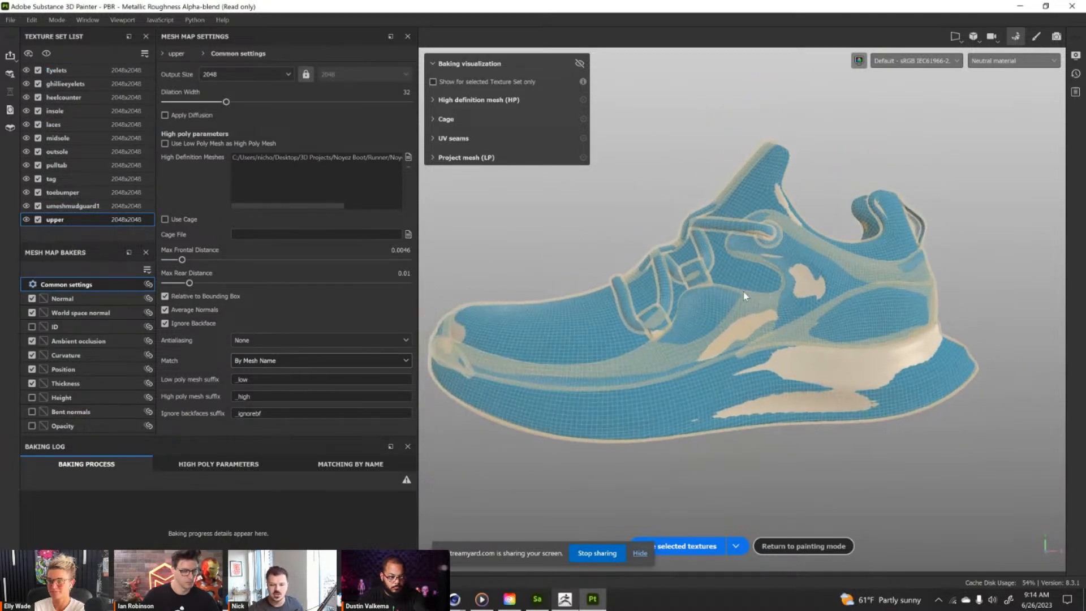
# Set Secondary Rays to 256 for Ambient occlusion, 243 for Curvature and 256 for Thickness.
pyautogui.click(77, 342)
pyautogui.click(410, 81)
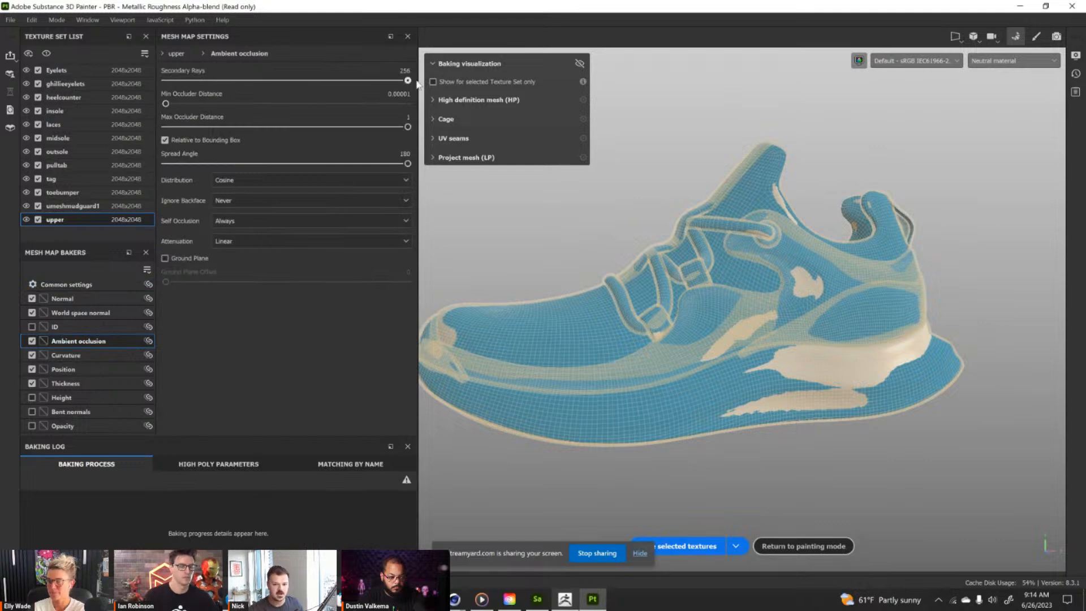
pyautogui.click(84, 360)
pyautogui.click(396, 100)
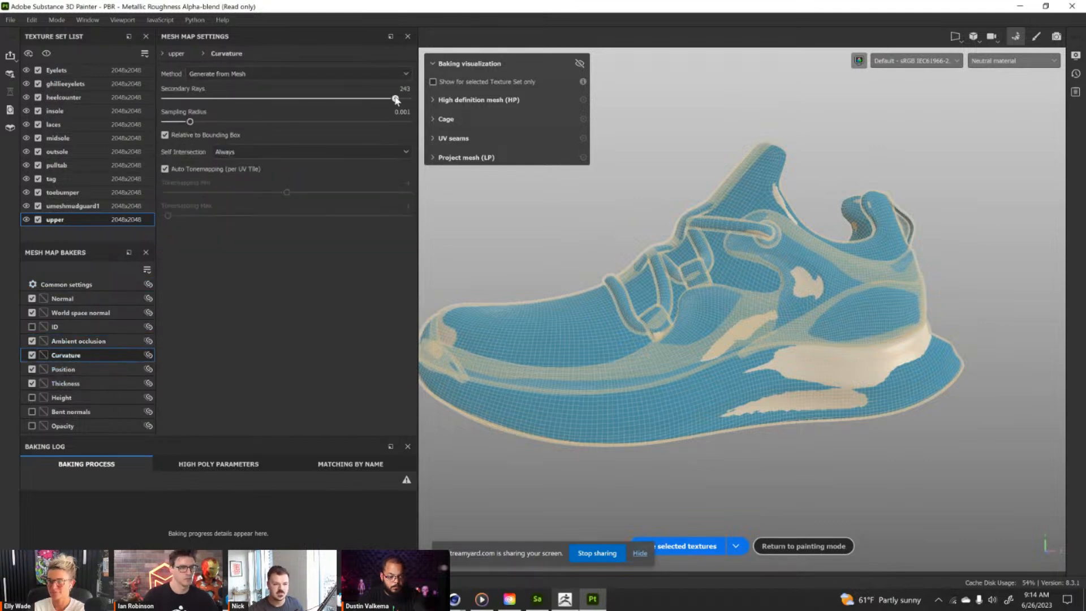
pyautogui.click(84, 369)
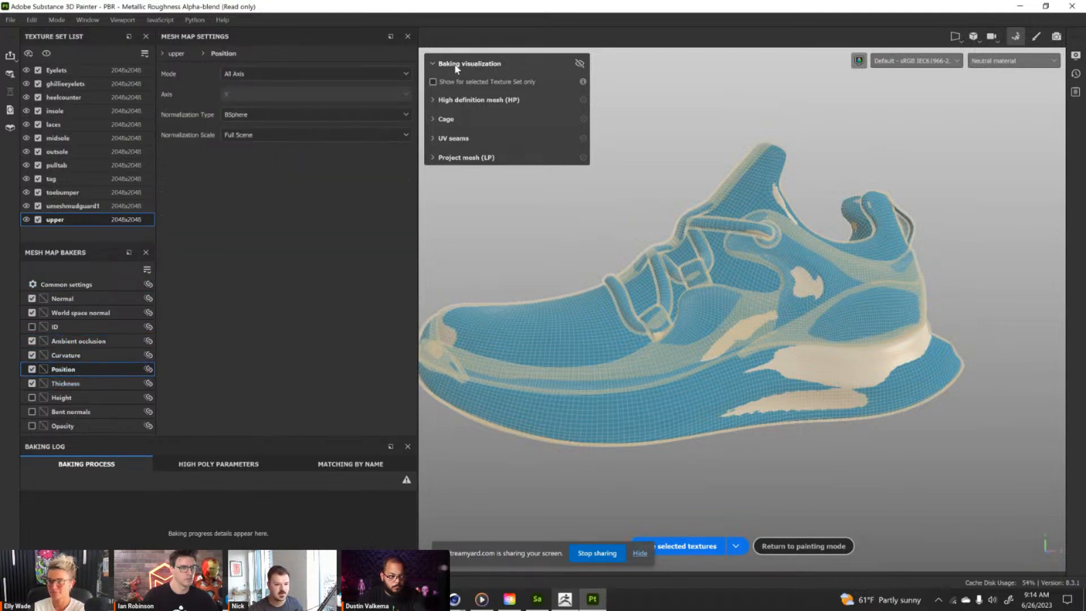
pyautogui.click(112, 383)
pyautogui.click(401, 80)
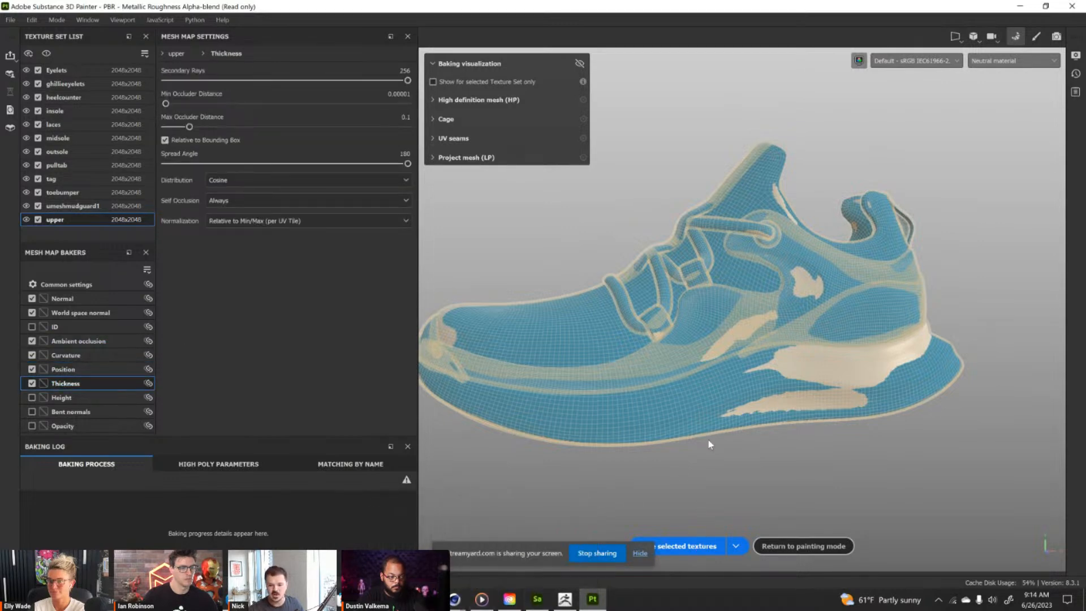
# Bake the mesh maps for all selected texture sets and return to painting mode.
pyautogui.keyDown('alt'); pyautogui.moveTo(717, 268); pyautogui.dragTo(733, 271, button='middle'); pyautogui.keyUp('alt')
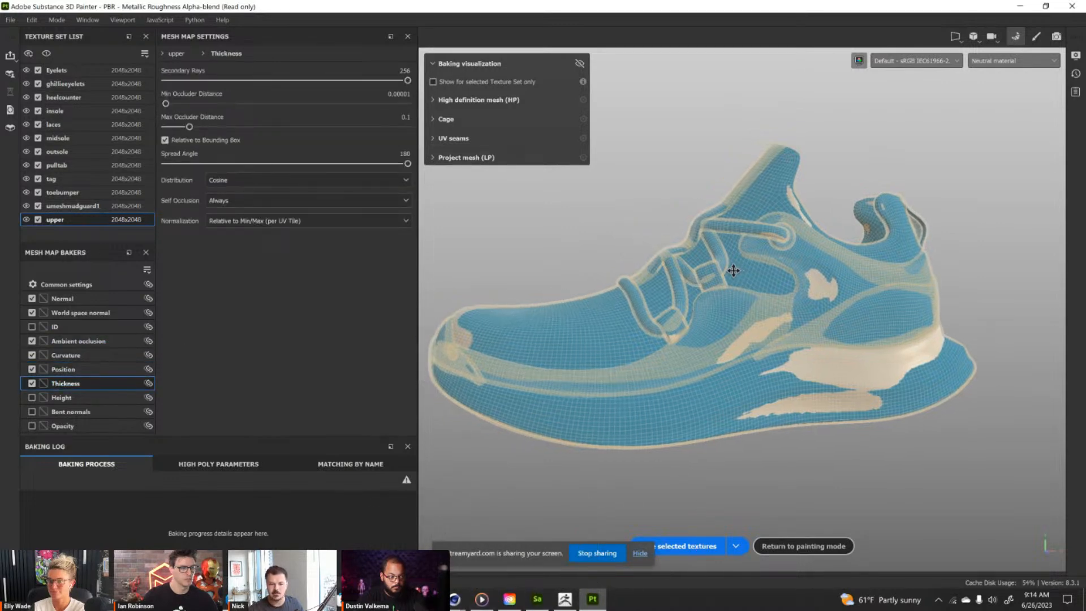
pyautogui.click(693, 546)
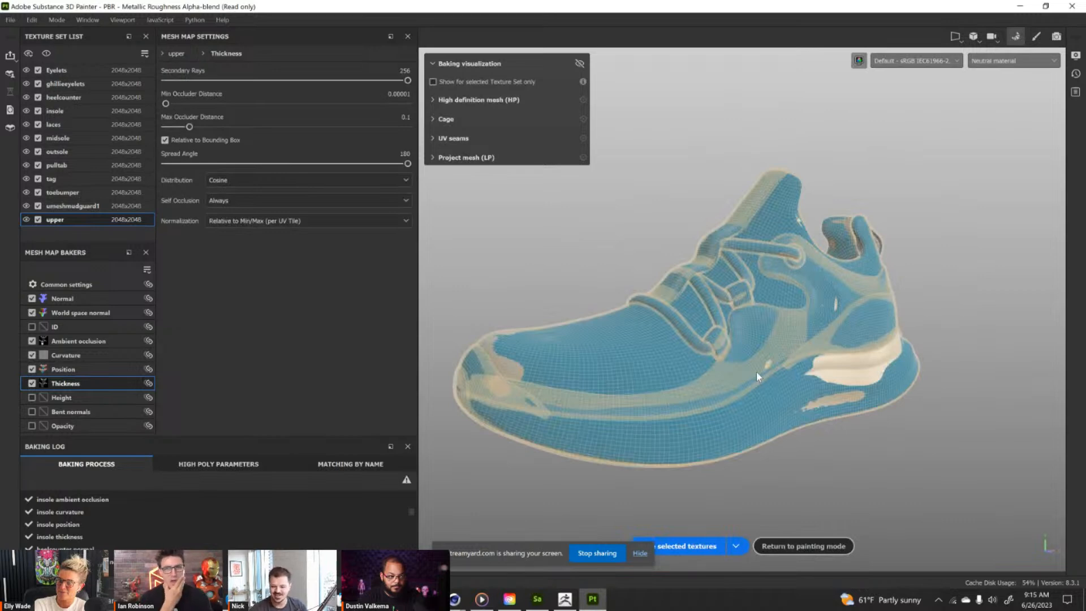
pyautogui.click(818, 546)
# Examine the baked shading on the shoe from several angles in an enlarged 3D view.
pyautogui.keyDown('alt'); pyautogui.moveTo(396, 228); pyautogui.dragTo(372, 193); pyautogui.keyUp('alt')
pyautogui.keyDown('alt'); pyautogui.moveTo(372, 193); pyautogui.dragTo(437, 276, button='right'); pyautogui.keyUp('alt')
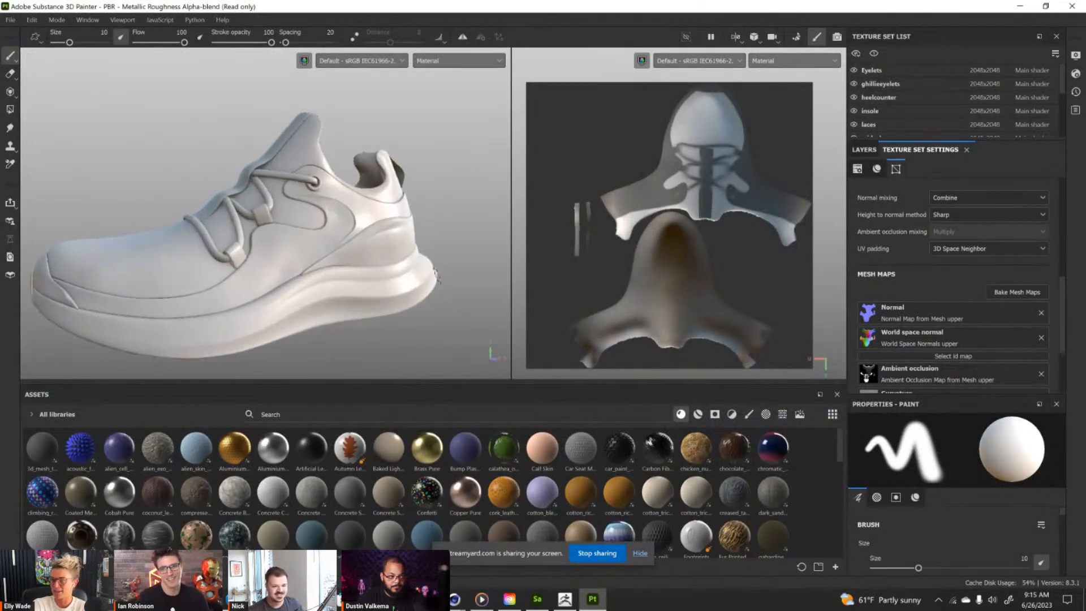
pyautogui.keyDown('alt'); pyautogui.moveTo(436, 276); pyautogui.dragTo(451, 239, button='middle'); pyautogui.keyUp('alt')
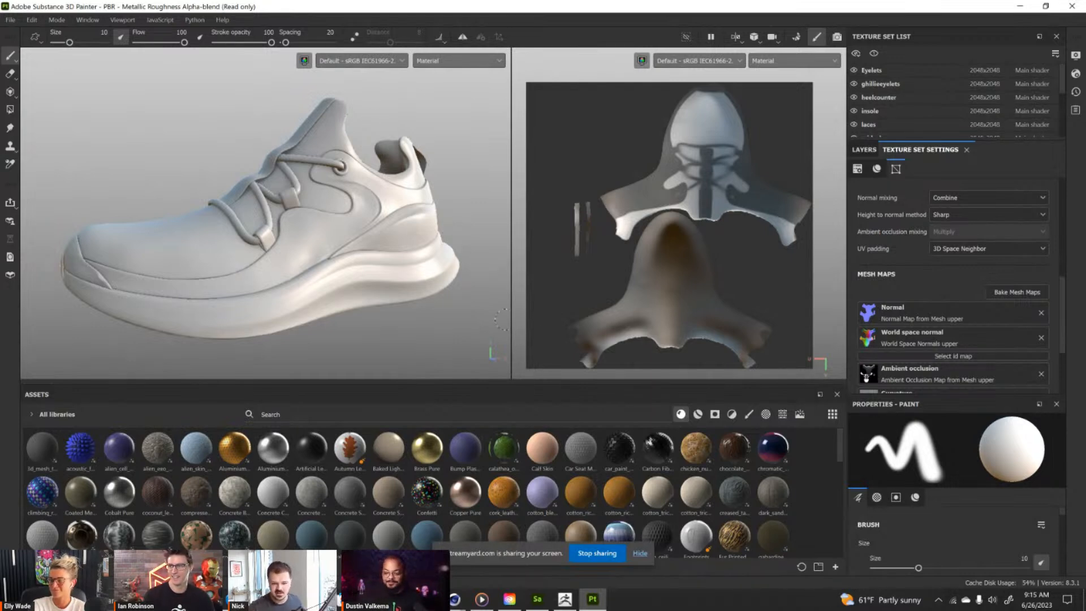
pyautogui.moveTo(511, 340)
pyautogui.mouseDown()
pyautogui.moveTo(559, 368)
pyautogui.moveTo(540, 433)
pyautogui.mouseUp()
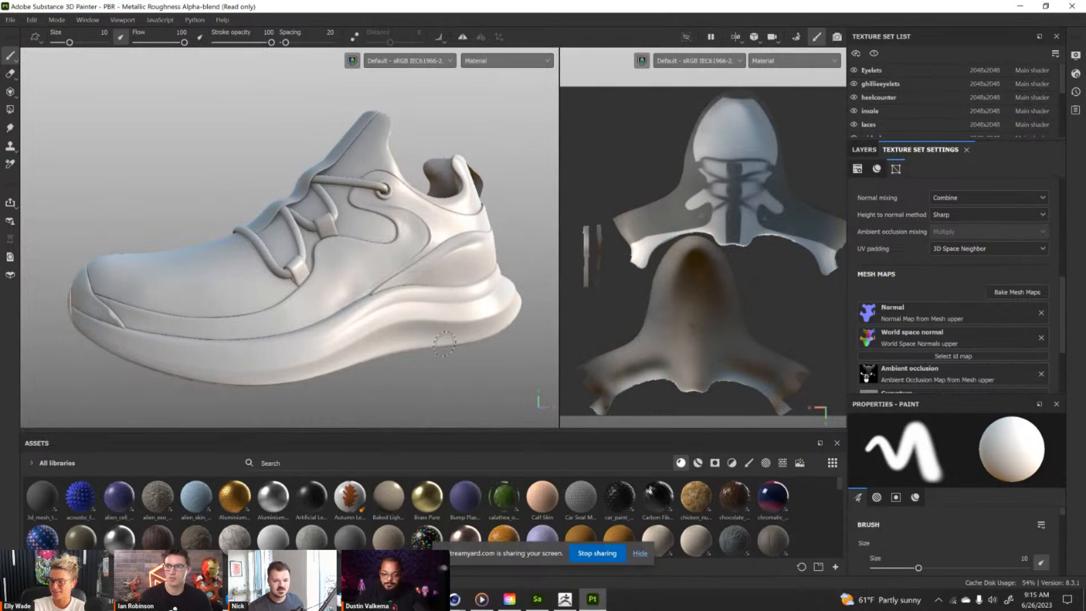
pyautogui.moveTo(468, 358)
pyautogui.keyDown('alt'); pyautogui.mouseDown()
pyautogui.moveTo(424, 355)
pyautogui.moveTo(441, 330)
pyautogui.moveTo(358, 308)
pyautogui.moveTo(387, 312)
pyautogui.mouseUp(); pyautogui.keyUp('alt')
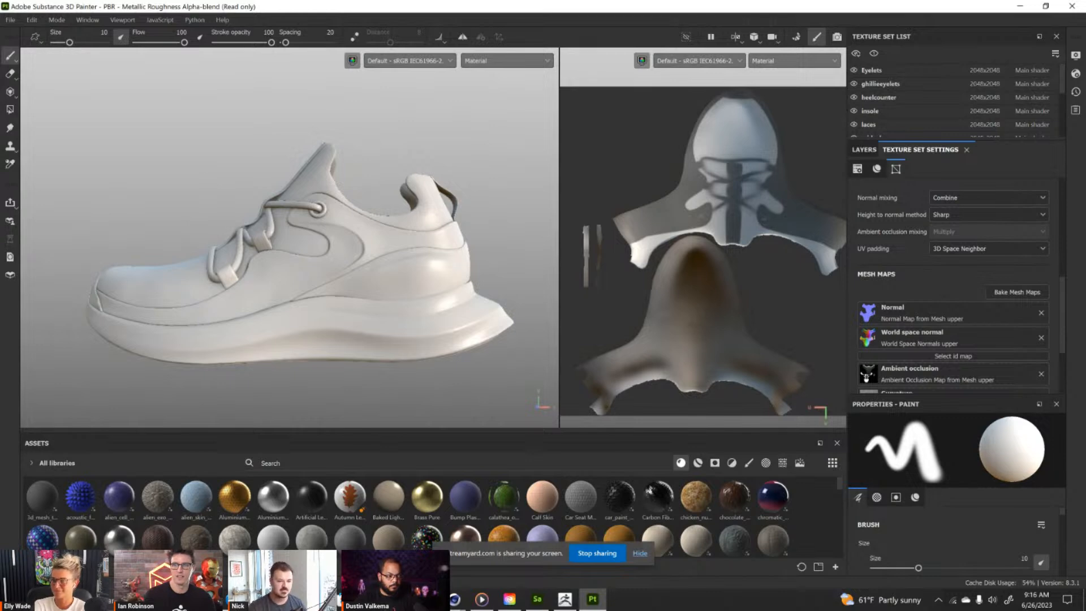
pyautogui.keyDown('alt'); pyautogui.moveTo(333, 250); pyautogui.dragTo(452, 260); pyautogui.keyUp('alt')
pyautogui.keyDown('alt'); pyautogui.moveTo(402, 244); pyautogui.dragTo(452, 232, button='middle'); pyautogui.keyUp('alt')
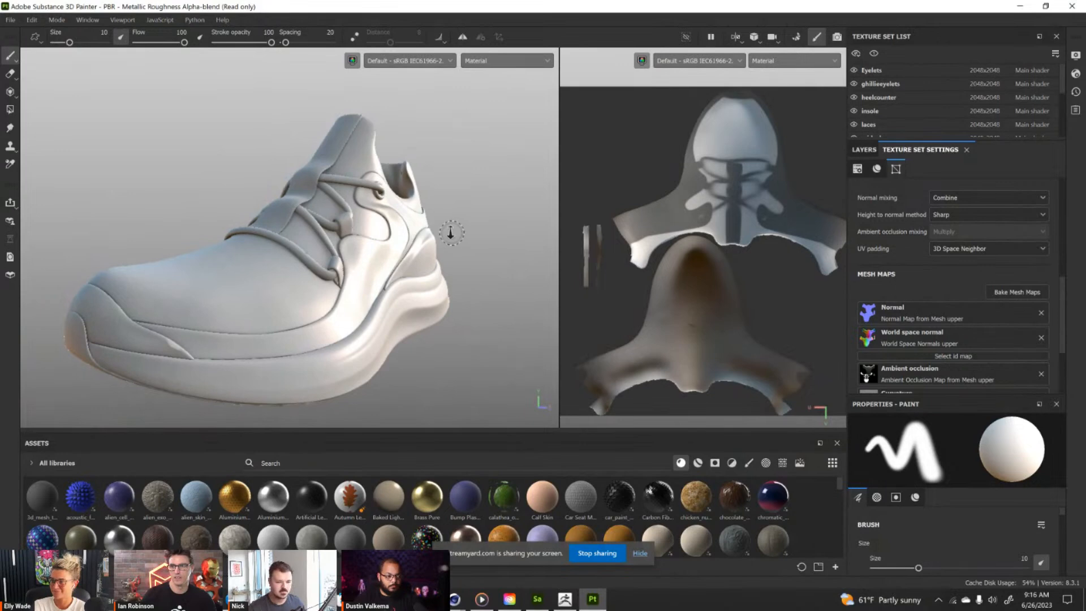
pyautogui.keyDown('alt'); pyautogui.moveTo(451, 233); pyautogui.dragTo(385, 227, button='right'); pyautogui.keyUp('alt')
pyautogui.moveTo(371, 227)
pyautogui.keyDown('alt'); pyautogui.mouseDown(button='middle')
pyautogui.moveTo(388, 230)
pyautogui.moveTo(379, 230)
pyautogui.mouseUp(button='middle'); pyautogui.keyUp('alt')
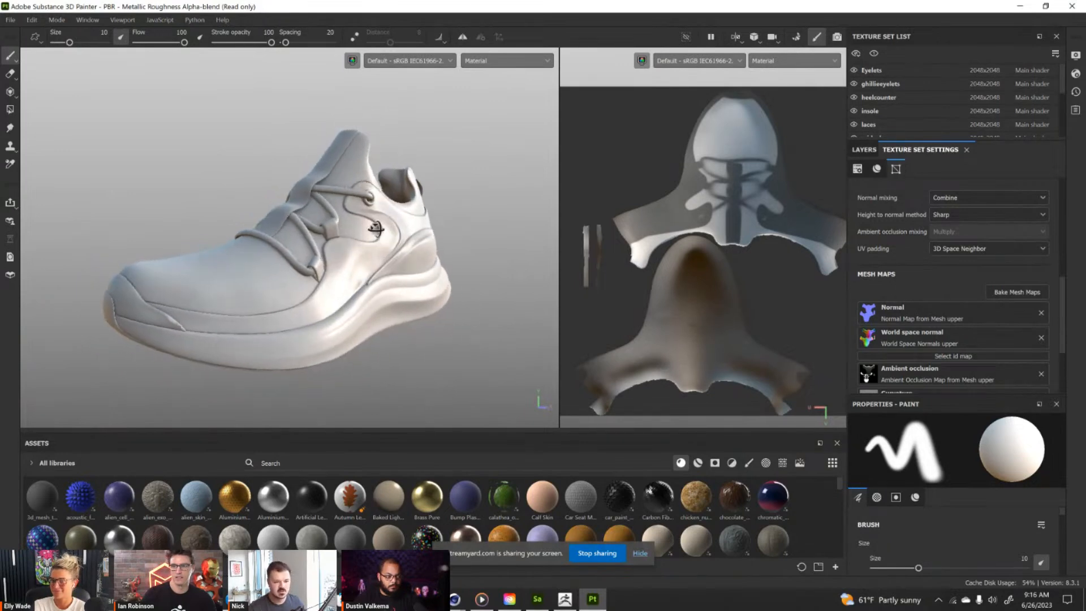
# Inspect the baked seams, panel edges, eyelets and midsole along the shoe's side, close up and as a whole.
pyautogui.keyDown('alt'); pyautogui.keyDown('shift'); pyautogui.moveTo(380, 230); pyautogui.dragTo(340, 226); pyautogui.keyUp('shift'); pyautogui.keyUp('alt')
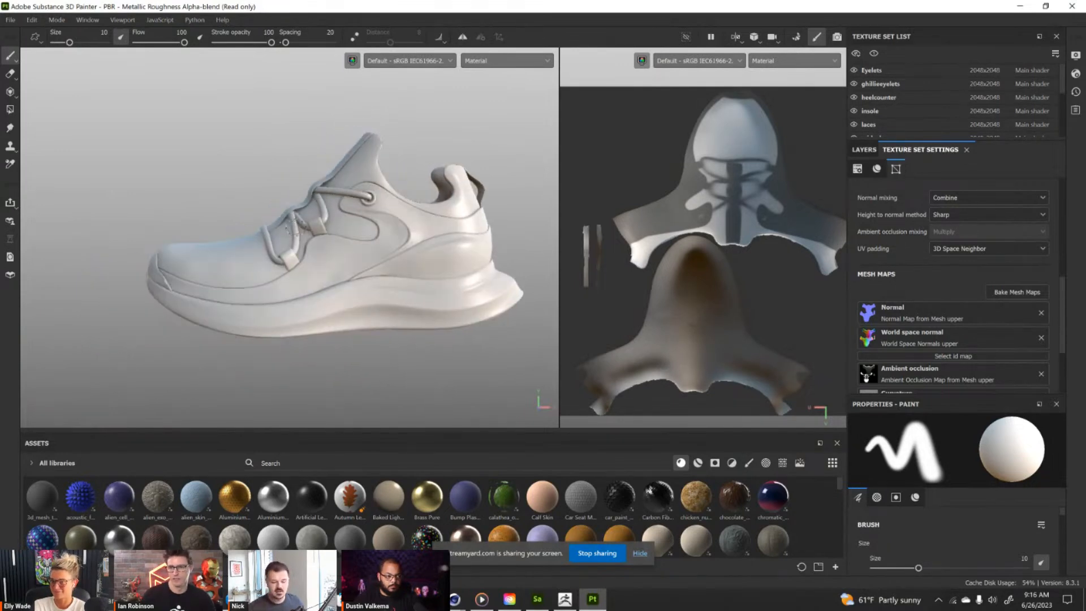
pyautogui.keyDown('alt'); pyautogui.moveTo(328, 209); pyautogui.dragTo(348, 241); pyautogui.keyUp('alt')
pyautogui.keyDown('alt'); pyautogui.moveTo(396, 240); pyautogui.dragTo(444, 329, button='right'); pyautogui.keyUp('alt')
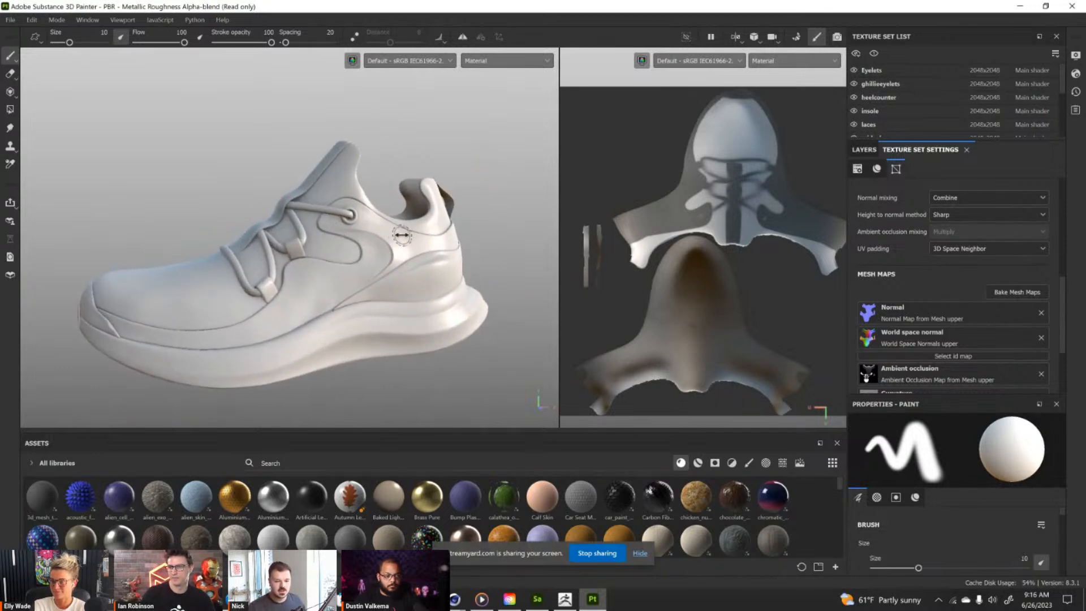
pyautogui.keyDown('shift'); pyautogui.moveTo(429, 310); pyautogui.dragTo(401, 298, button='right'); pyautogui.keyUp('shift')
pyautogui.keyDown('alt'); pyautogui.moveTo(401, 298); pyautogui.dragTo(400, 280); pyautogui.keyUp('alt')
pyautogui.keyDown('shift'); pyautogui.moveTo(400, 280); pyautogui.dragTo(373, 266, button='right'); pyautogui.keyUp('shift')
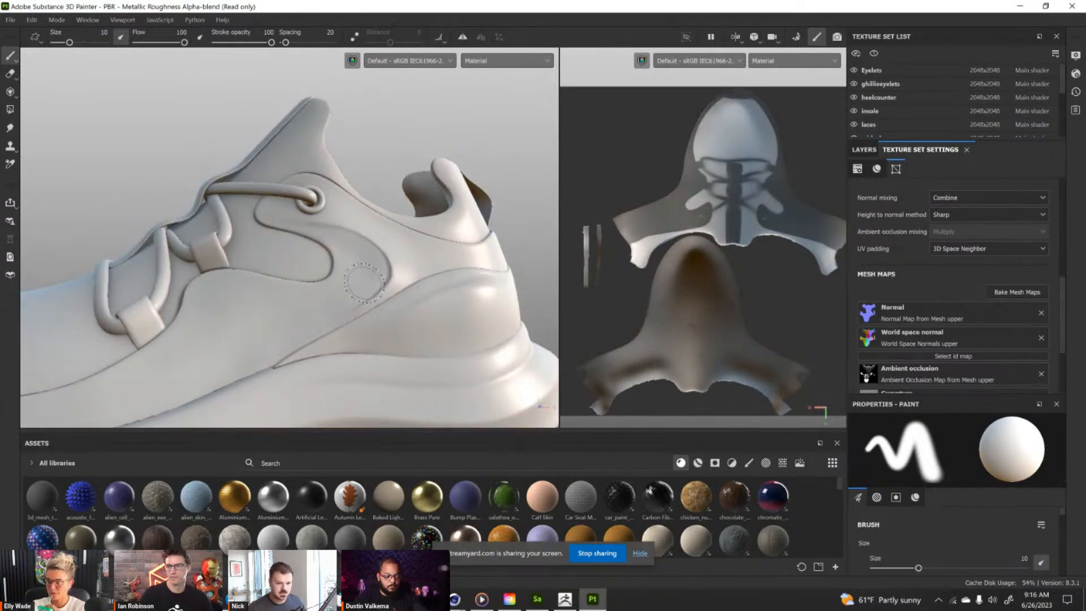
pyautogui.moveTo(364, 281)
pyautogui.keyDown('alt'); pyautogui.mouseDown()
pyautogui.moveTo(387, 226)
pyautogui.moveTo(338, 301)
pyautogui.mouseUp(); pyautogui.keyUp('alt')
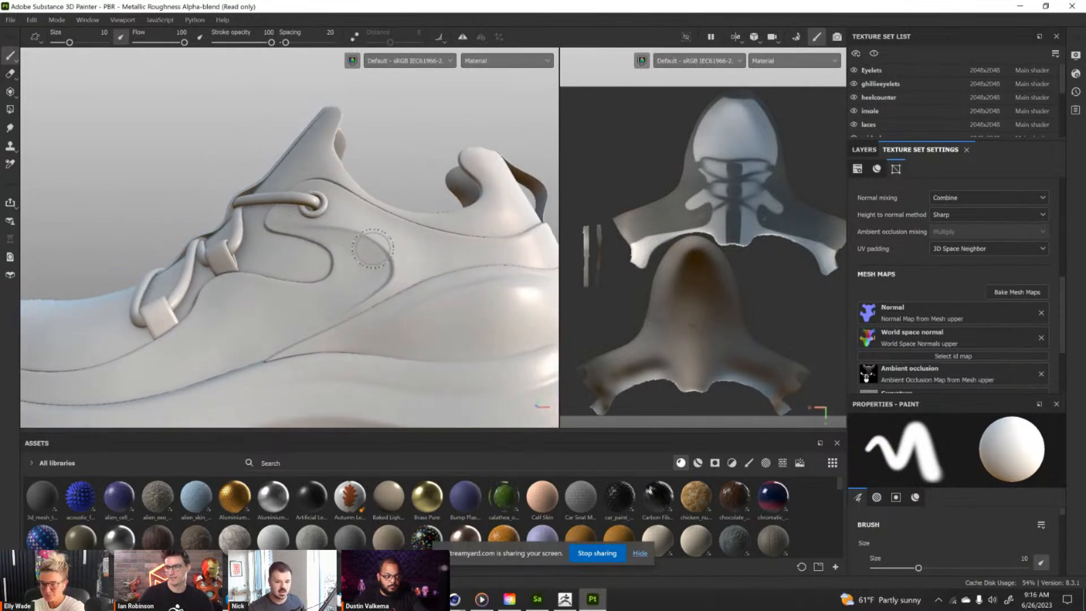
pyautogui.keyDown('alt'); pyautogui.moveTo(338, 301); pyautogui.dragTo(337, 134, button='right'); pyautogui.keyUp('alt')
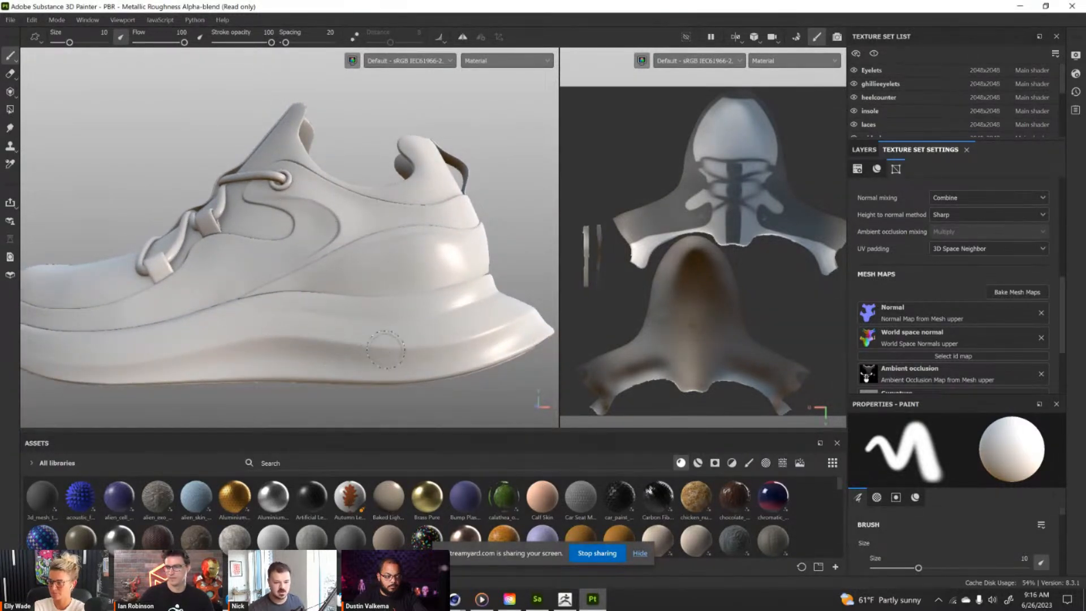
pyautogui.keyDown('alt'); pyautogui.moveTo(355, 332); pyautogui.dragTo(263, 274); pyautogui.keyUp('alt')
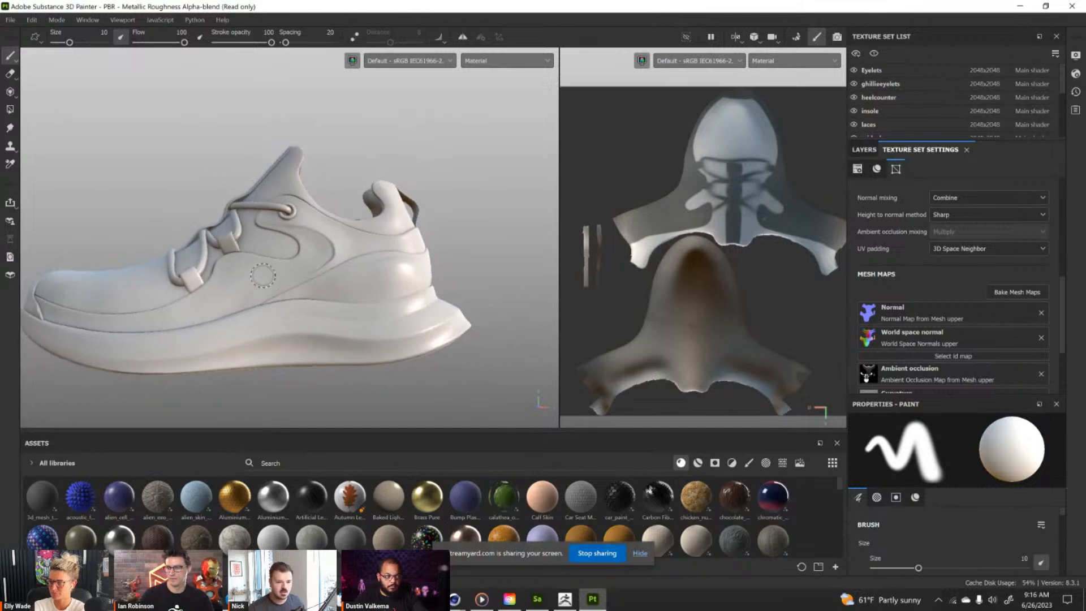
pyautogui.keyDown('alt'); pyautogui.moveTo(309, 201); pyautogui.dragTo(321, 241, button='middle'); pyautogui.keyUp('alt')
pyautogui.keyDown('alt'); pyautogui.moveTo(322, 242); pyautogui.dragTo(314, 338, button='right'); pyautogui.keyUp('alt')
pyautogui.keyDown('alt'); pyautogui.moveTo(314, 338); pyautogui.dragTo(318, 282, button='middle'); pyautogui.keyUp('alt')
pyautogui.keyDown('alt'); pyautogui.moveTo(354, 279); pyautogui.dragTo(366, 289); pyautogui.keyUp('alt')
pyautogui.keyDown('alt'); pyautogui.moveTo(366, 289); pyautogui.dragTo(351, 276, button='right'); pyautogui.keyUp('alt')
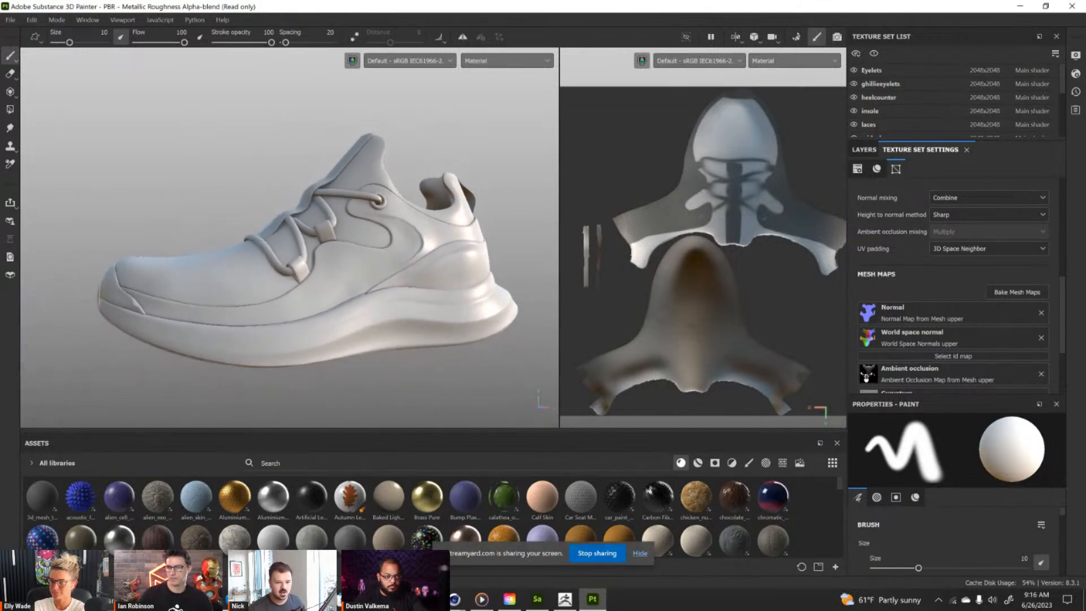
pyautogui.keyDown('alt'); pyautogui.moveTo(348, 233); pyautogui.dragTo(355, 252, button='middle'); pyautogui.keyUp('alt')
pyautogui.keyDown('alt'); pyautogui.moveTo(356, 252); pyautogui.dragTo(370, 267); pyautogui.keyUp('alt')
pyautogui.keyDown('alt'); pyautogui.moveTo(370, 267); pyautogui.dragTo(360, 260, button='middle'); pyautogui.keyUp('alt')
pyautogui.keyDown('shift'); pyautogui.moveTo(360, 260); pyautogui.dragTo(318, 261, button='right'); pyautogui.keyUp('shift')
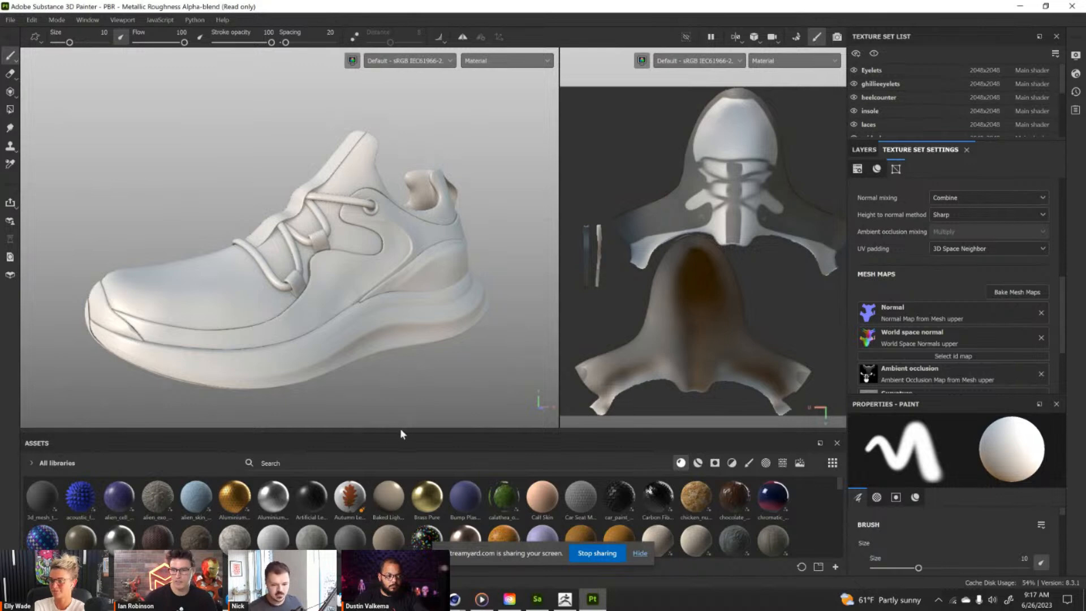
# Apply the orange ribbed cotton material from the asset library to the shoe's upper.
pyautogui.moveTo(400, 433); pyautogui.dragTo(401, 383)
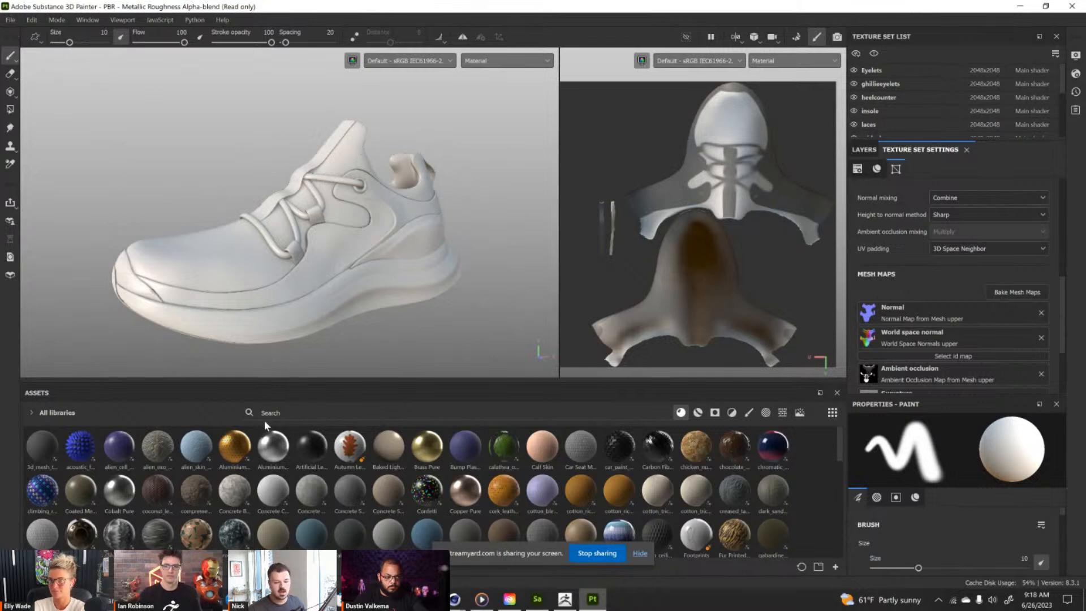
pyautogui.moveTo(589, 498); pyautogui.dragTo(218, 242)
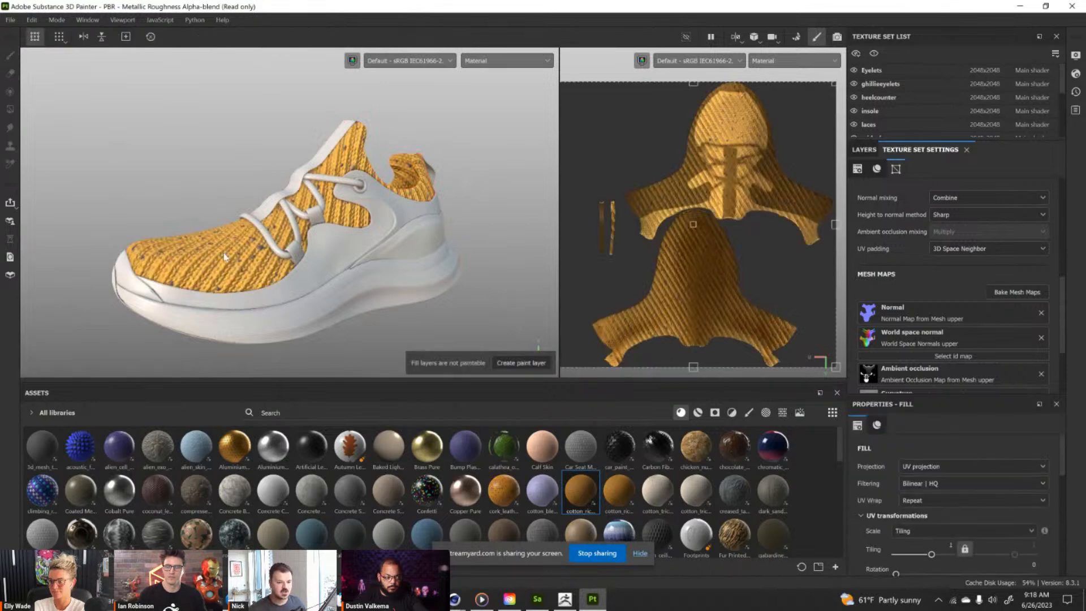
# Open the texture export settings and review the available output templates while keeping PBR Metallic Roughness.
pyautogui.click(10, 20)
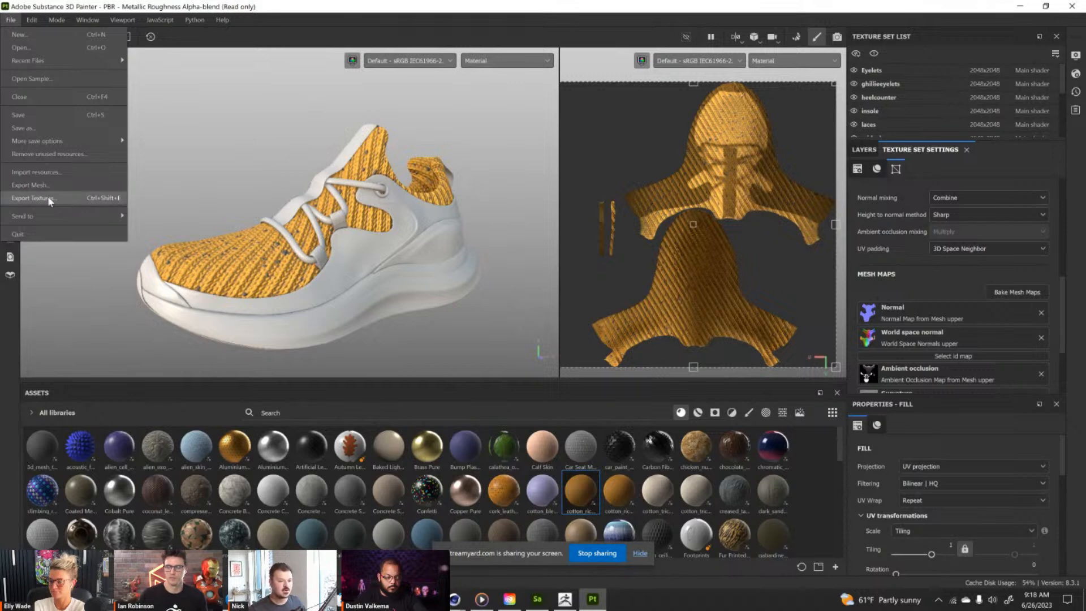
pyautogui.click(24, 199)
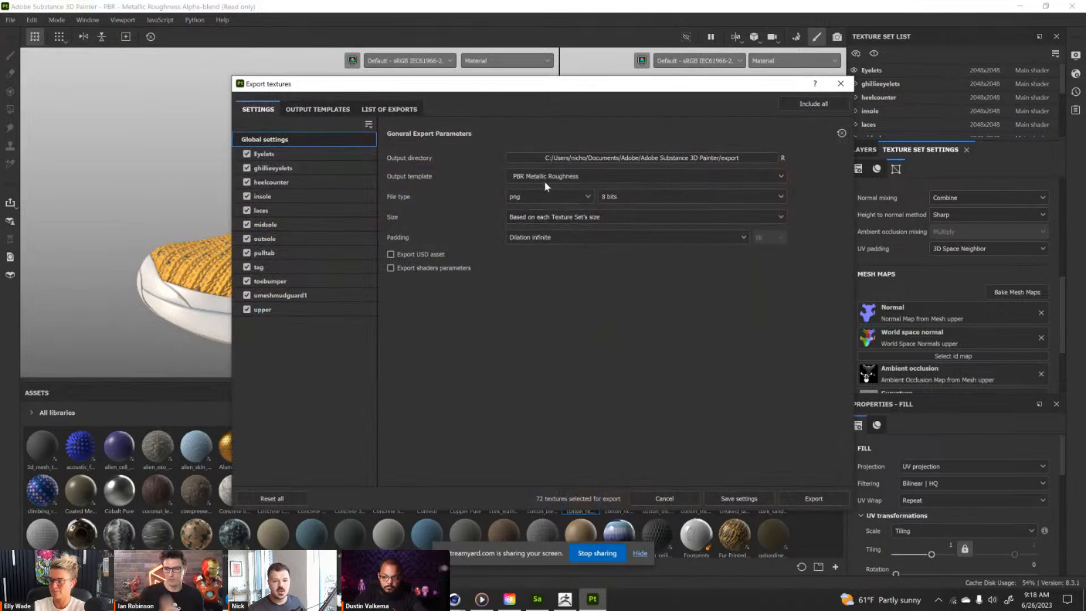
pyautogui.click(509, 177)
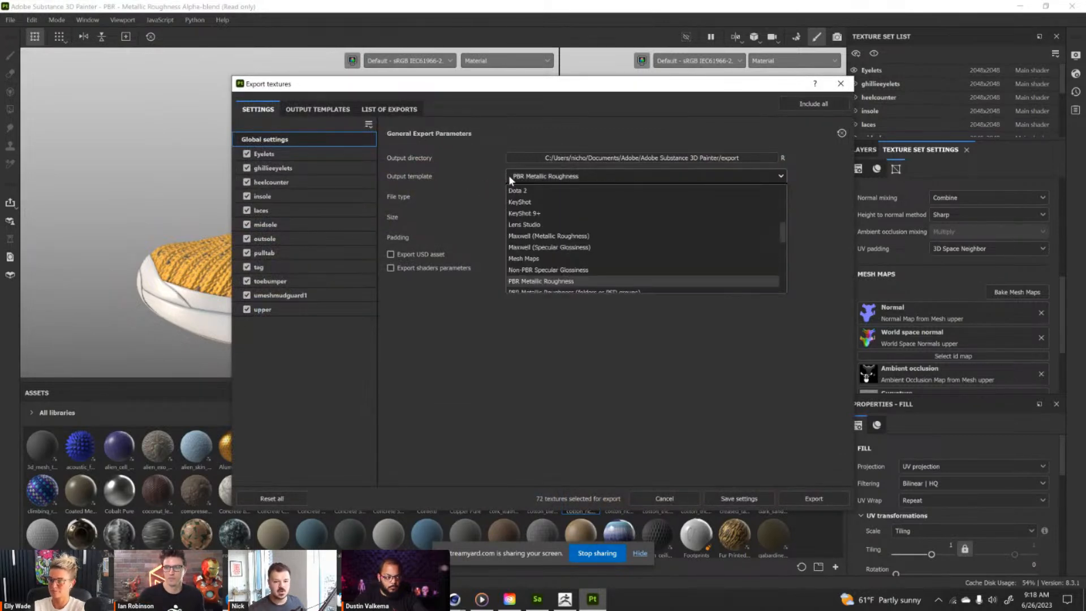
pyautogui.scroll(-5, 535, 269)
pyautogui.scroll(10, 570, 266)
pyautogui.scroll(3, 570, 265)
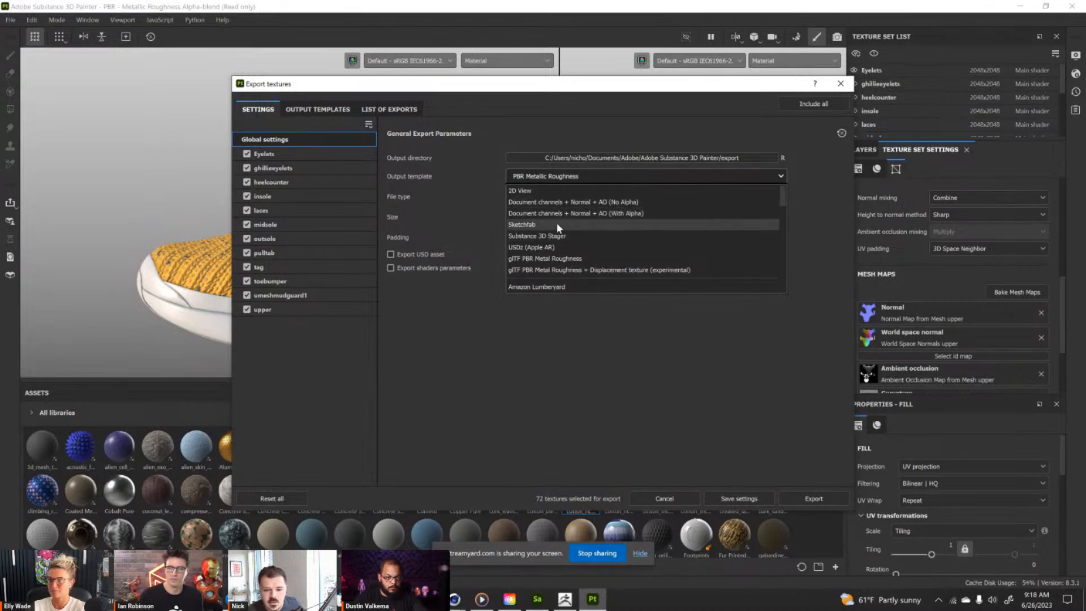
pyautogui.scroll(-6, 557, 232)
pyautogui.scroll(3, 566, 221)
pyautogui.scroll(5, 565, 219)
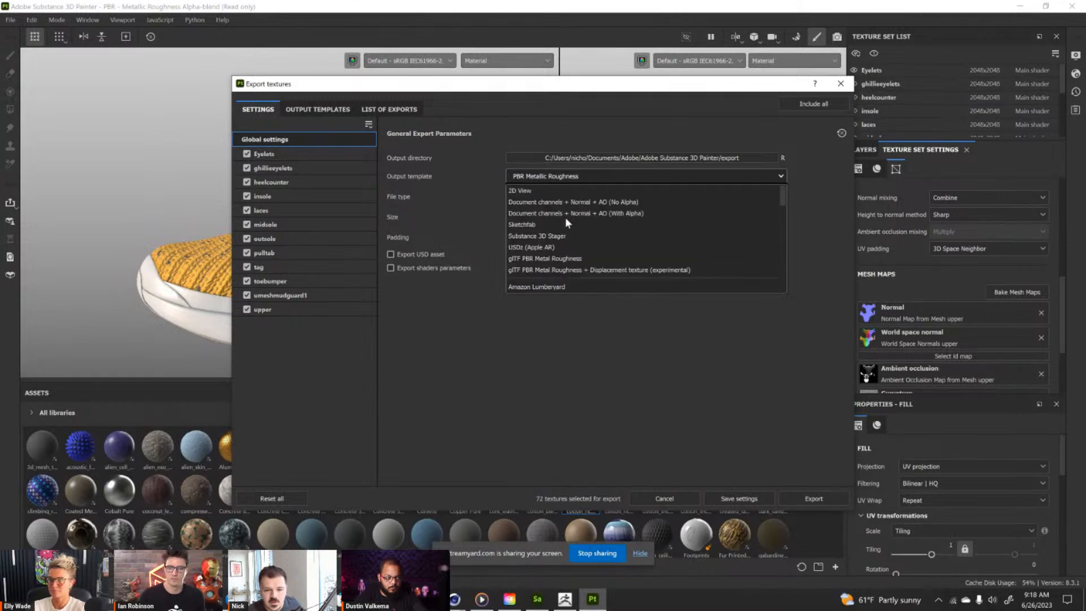
pyautogui.click(498, 210)
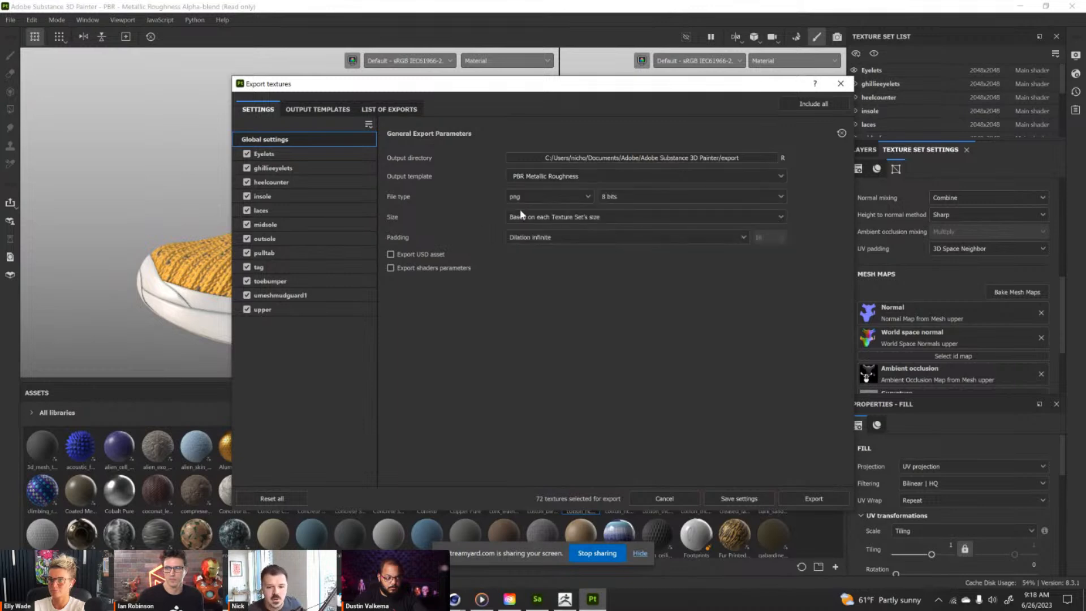
# Review the available export file types and close the export settings without exporting.
pyautogui.click(549, 198)
pyautogui.scroll(-2, 534, 273)
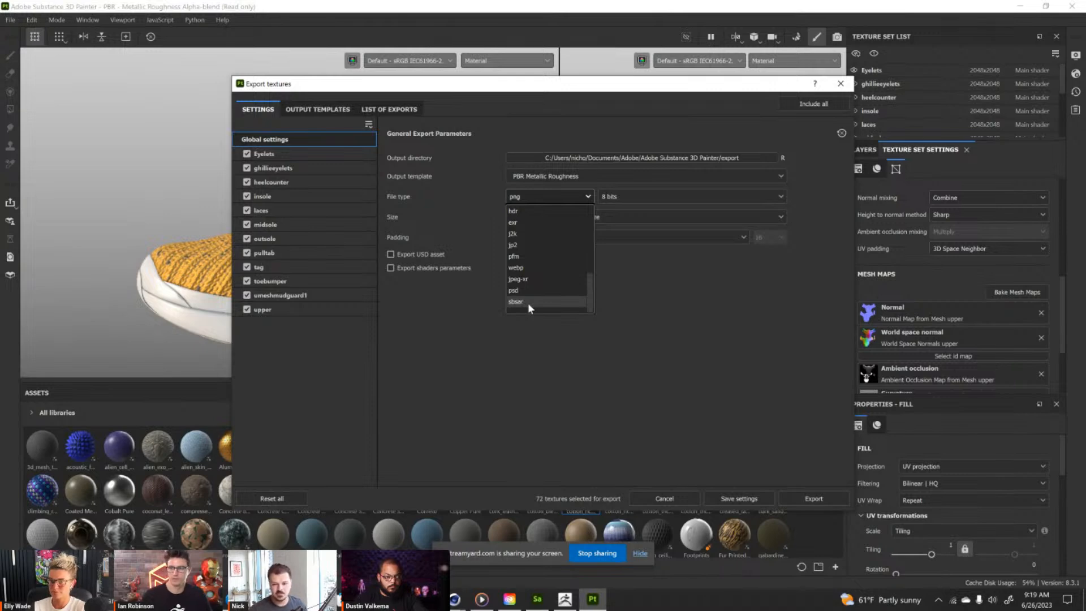
pyautogui.click(729, 320)
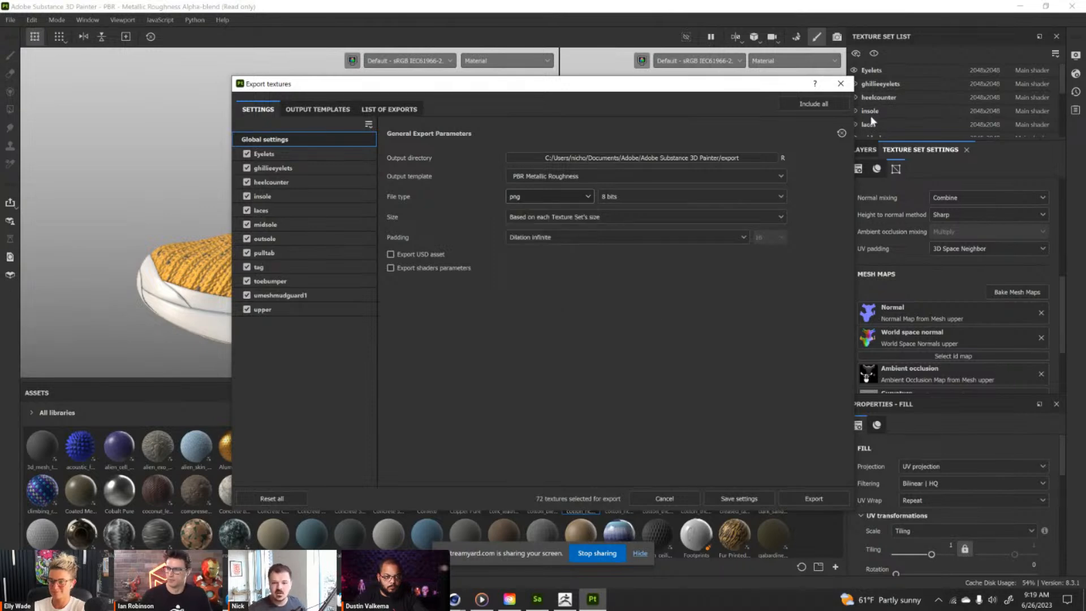
pyautogui.click(841, 84)
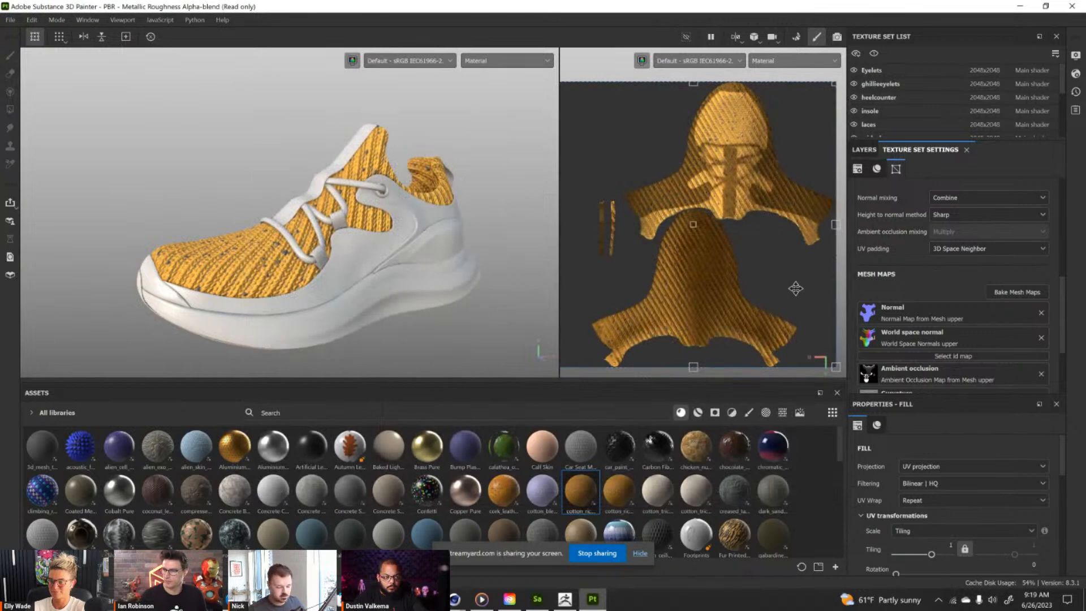
# Undo the cotton material applied to the upper.
pyautogui.hotkey('ctrl', 'z')
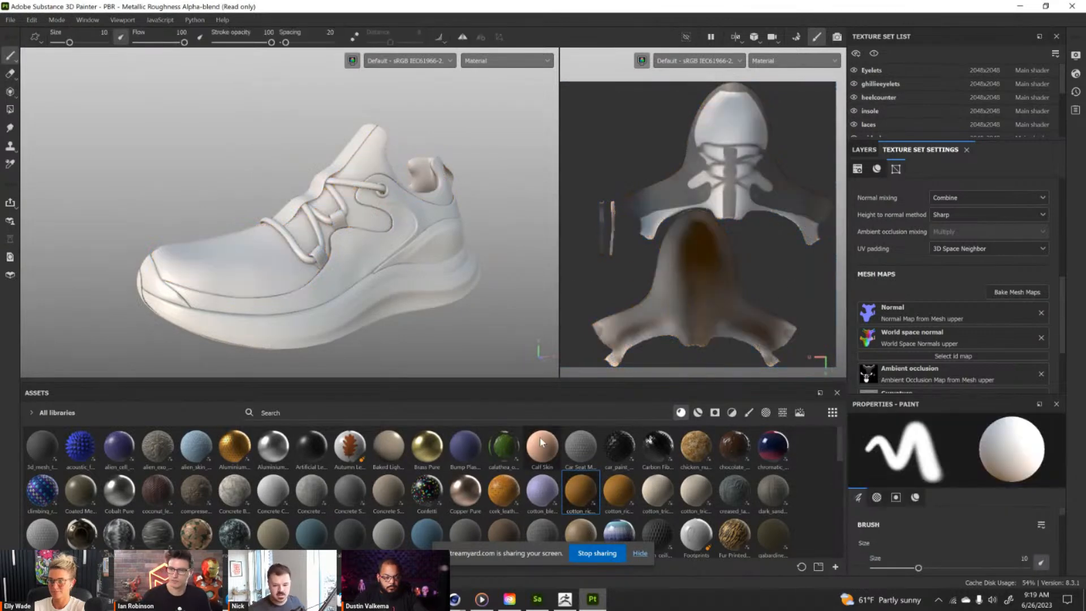
pyautogui.moveTo(260, 238)
pyautogui.keyDown('alt'); pyautogui.mouseDown()
pyautogui.moveTo(216, 241)
pyautogui.moveTo(249, 244)
pyautogui.mouseUp(); pyautogui.keyUp('alt')
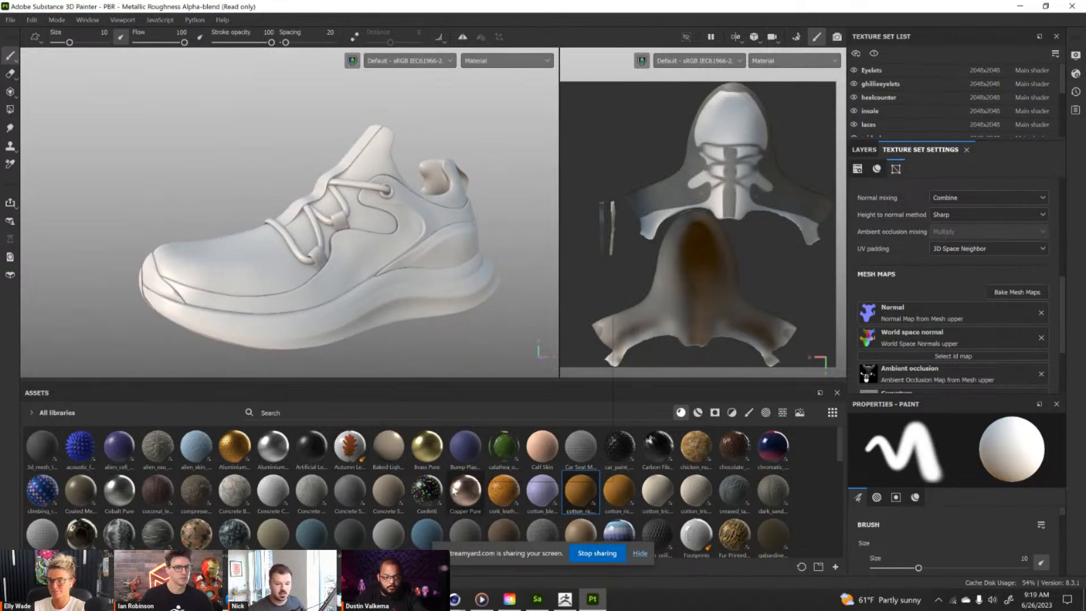
# Switch to Creative Cloud Desktop and browse the Surfaces materials among the Substance 3D assets.
pyautogui.moveTo(652, 437)
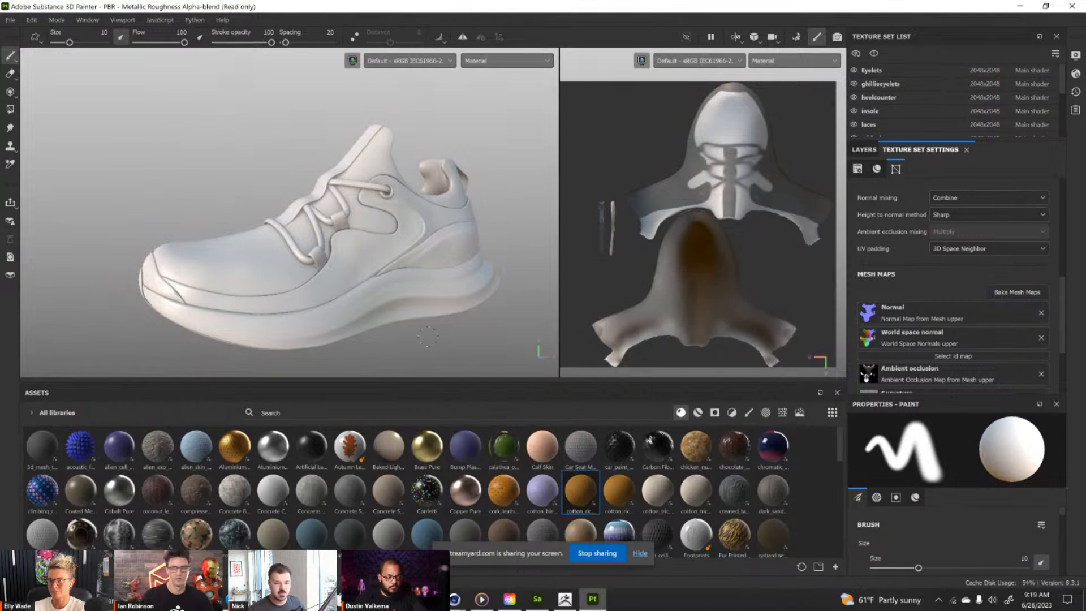
pyautogui.click(511, 600)
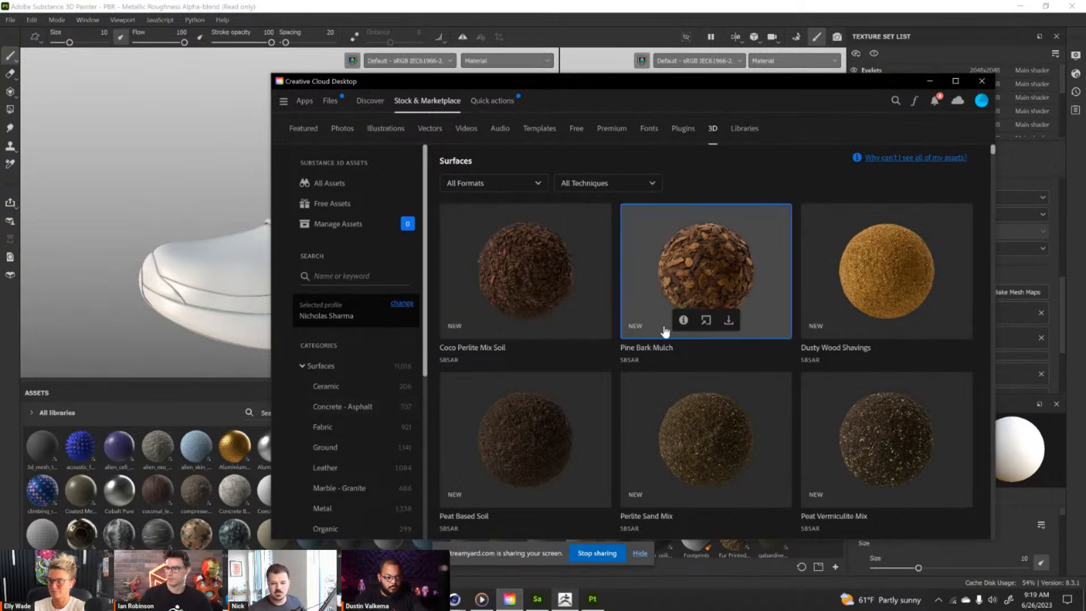
pyautogui.scroll(-2, 665, 334)
pyautogui.scroll(-2, 664, 334)
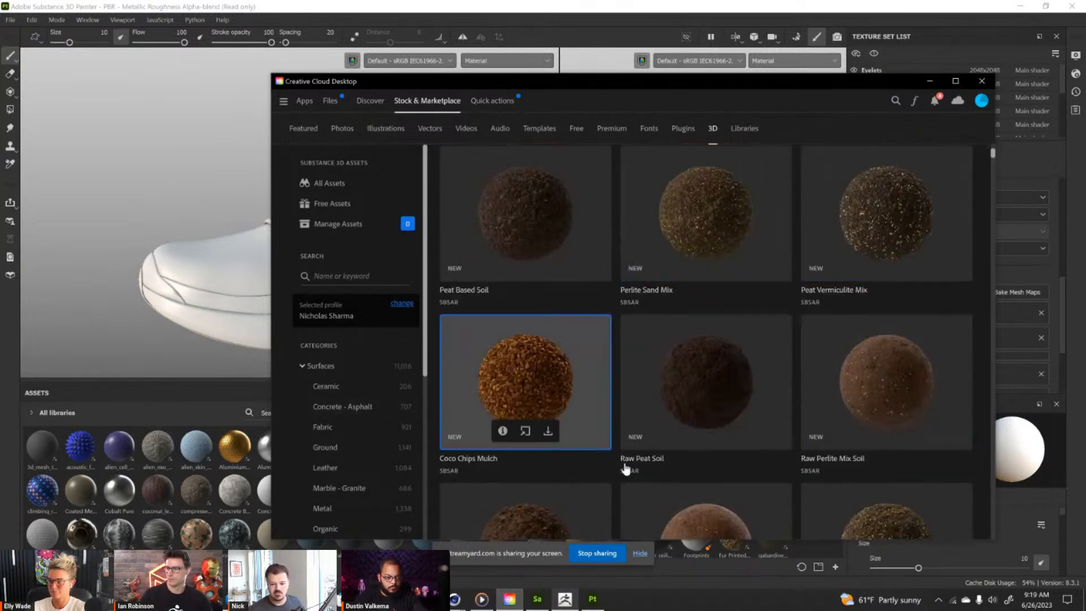
pyautogui.scroll(-10, 690, 268)
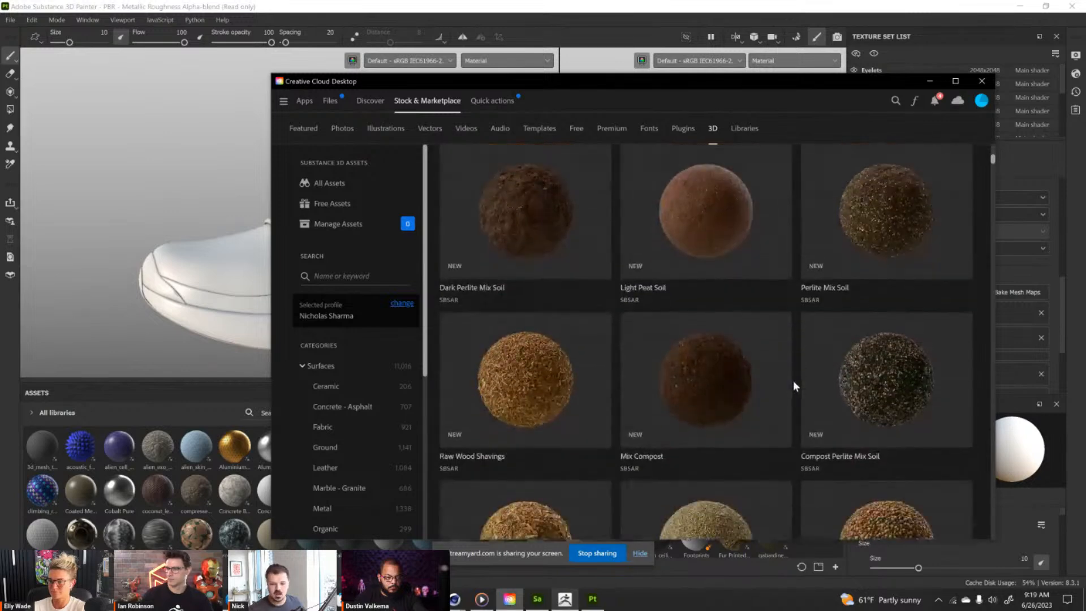
pyautogui.scroll(-1, 617, 363)
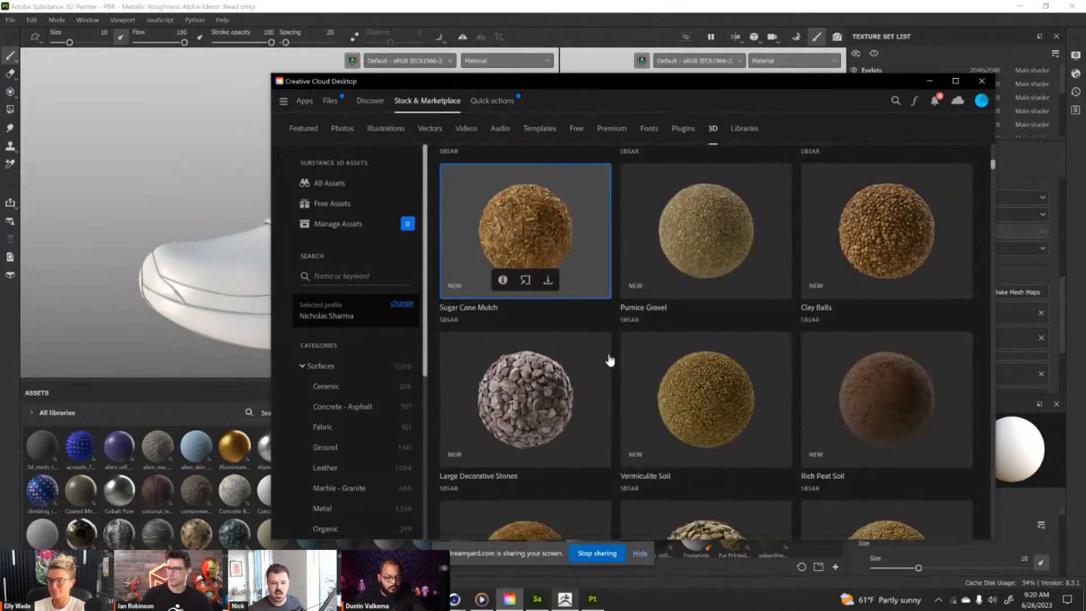
pyautogui.scroll(-3, 629, 328)
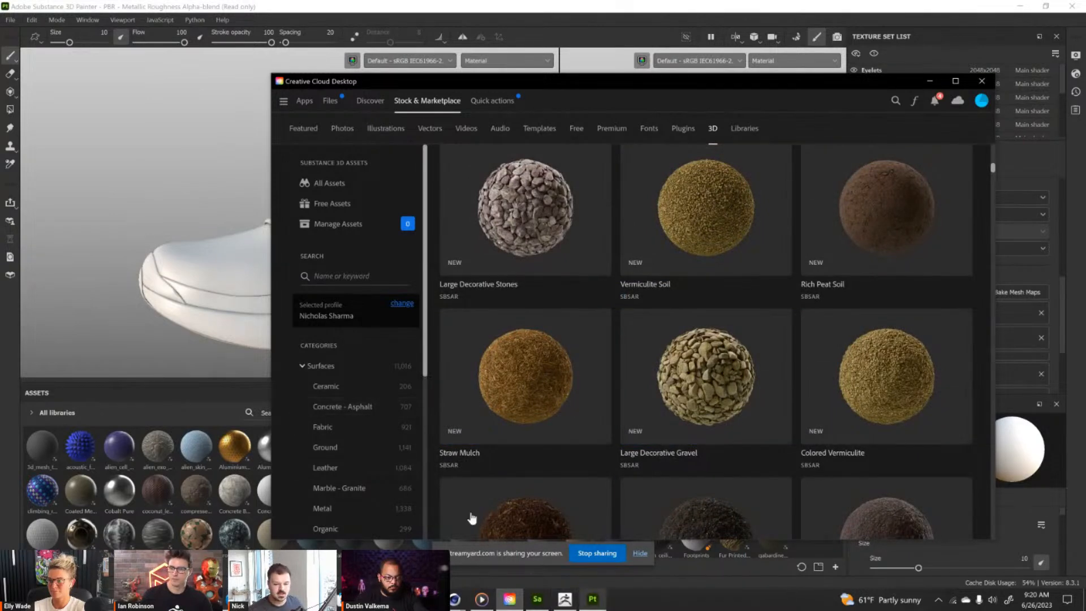
# Search the Substance 3D assets for "leather" and browse the resulting materials.
pyautogui.click(361, 280)
pyautogui.write('lea')
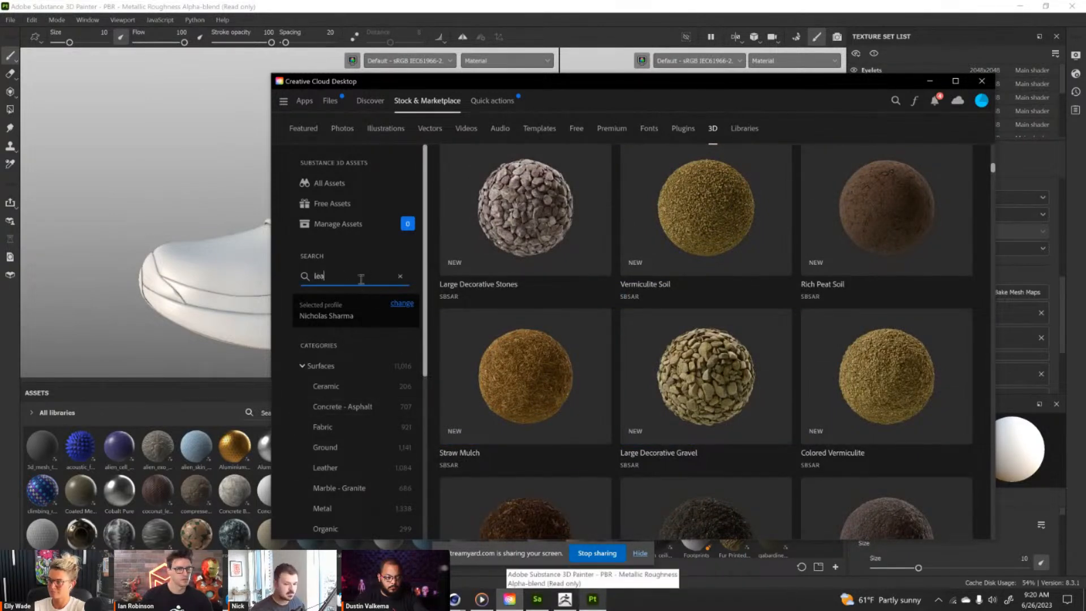
pyautogui.write('ther')
pyautogui.press('Return')
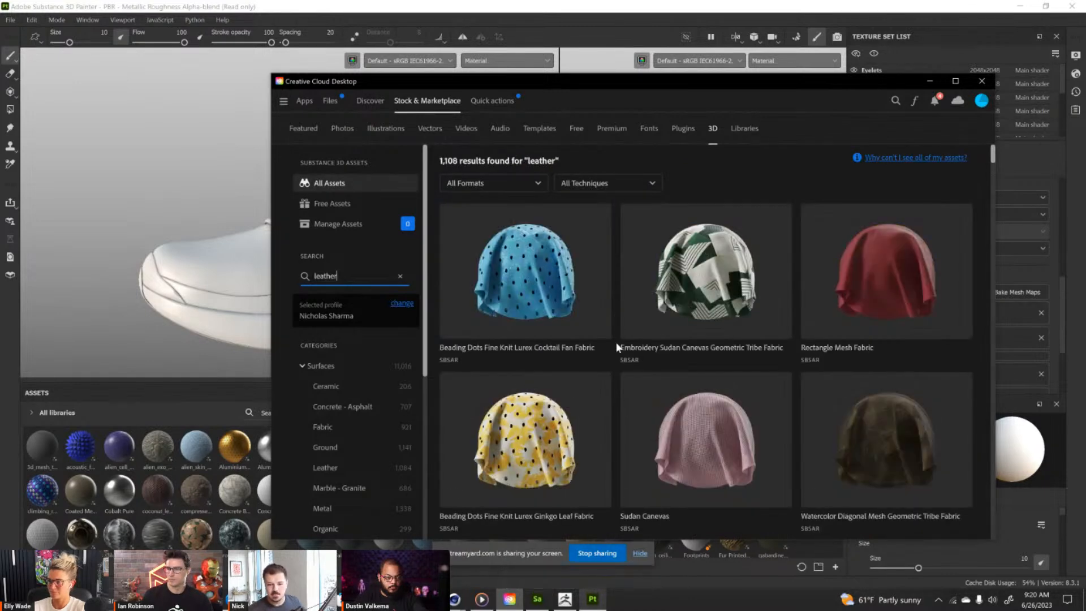
pyautogui.scroll(-1, 626, 337)
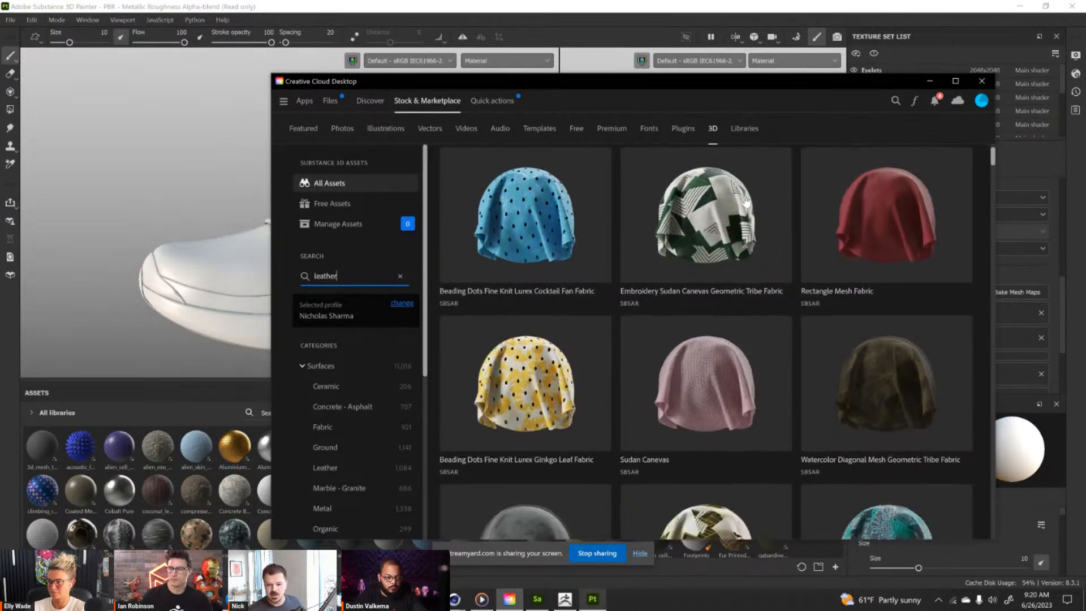
pyautogui.scroll(-1, 736, 209)
pyautogui.scroll(-1, 730, 240)
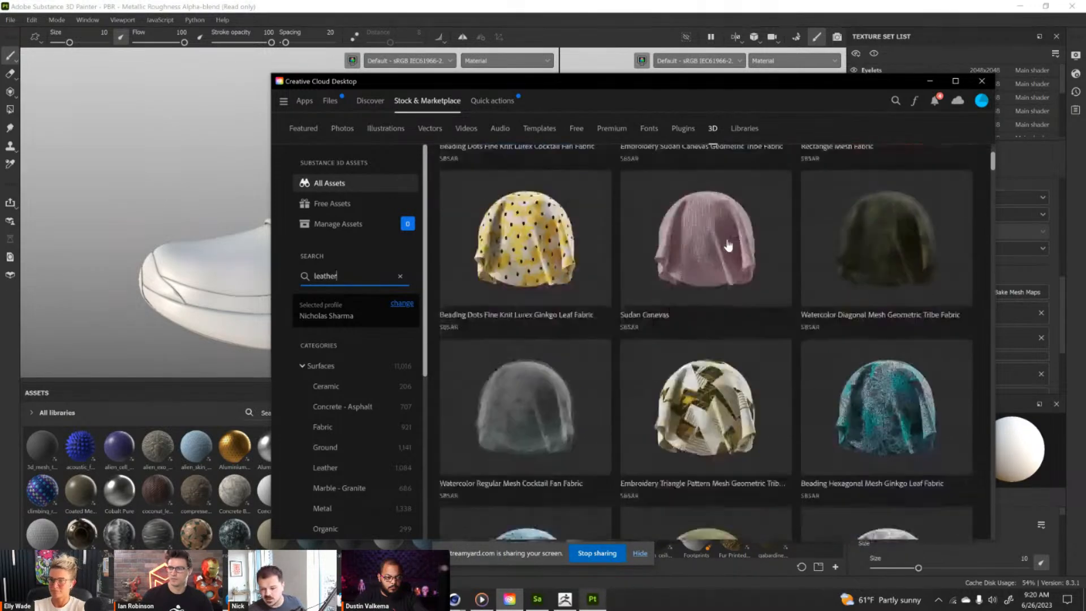
pyautogui.scroll(-5, 728, 246)
pyautogui.scroll(-3, 728, 247)
pyautogui.scroll(-3, 724, 252)
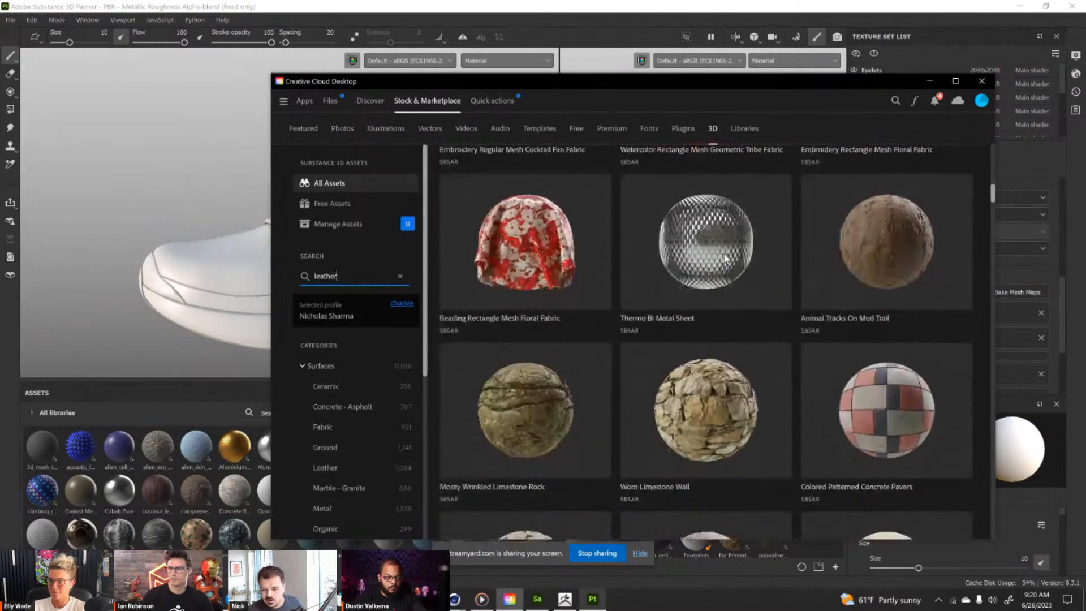
pyautogui.scroll(15, 724, 252)
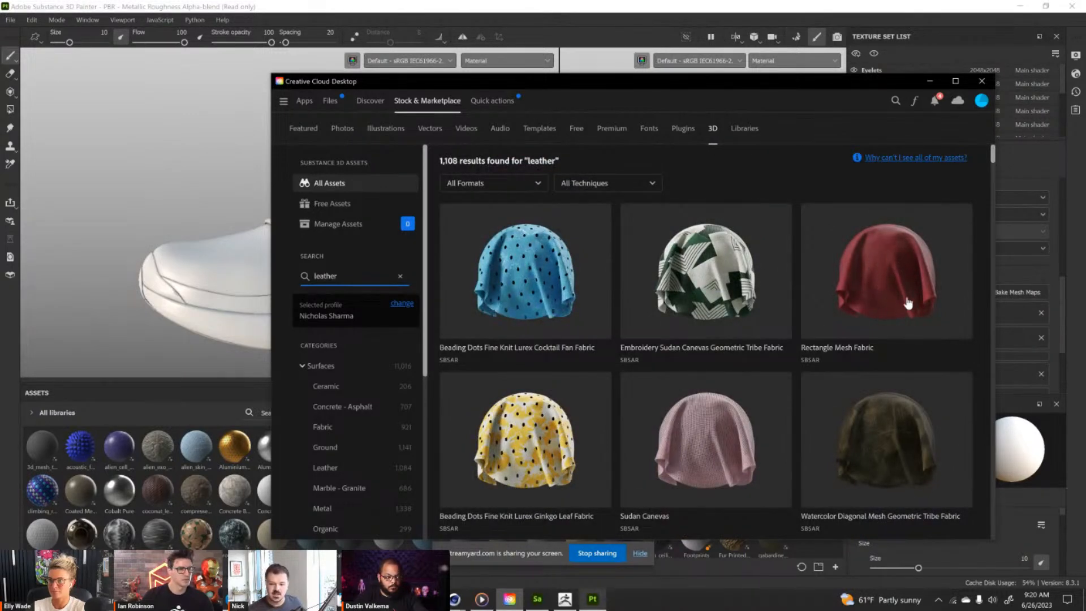
# Open the Rectangle Mesh Fabric material's details and send it to Substance 3D Painter.
pyautogui.click(882, 287)
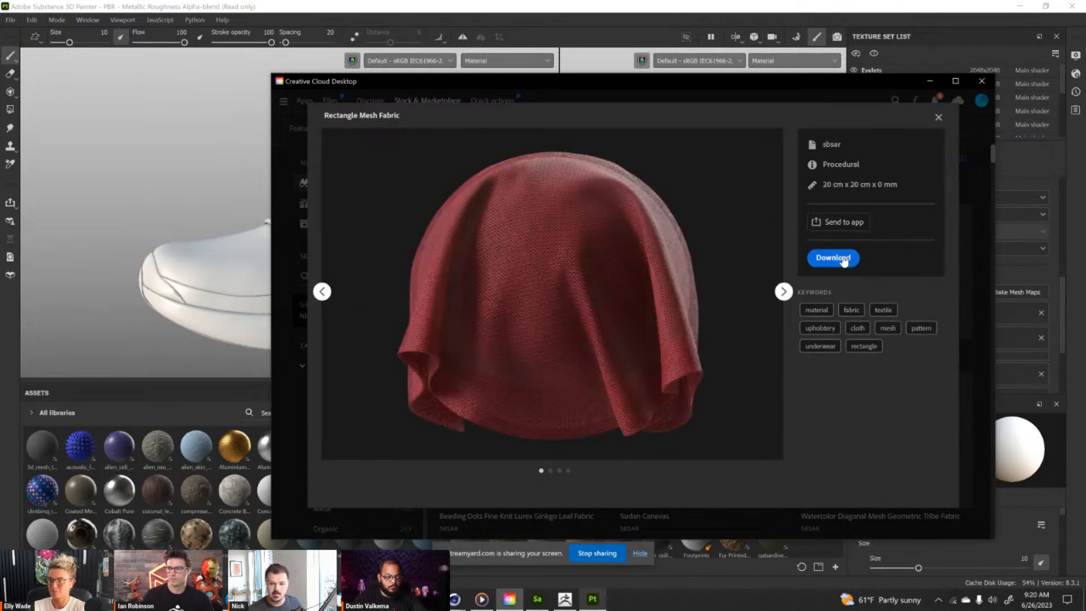
pyautogui.click(845, 224)
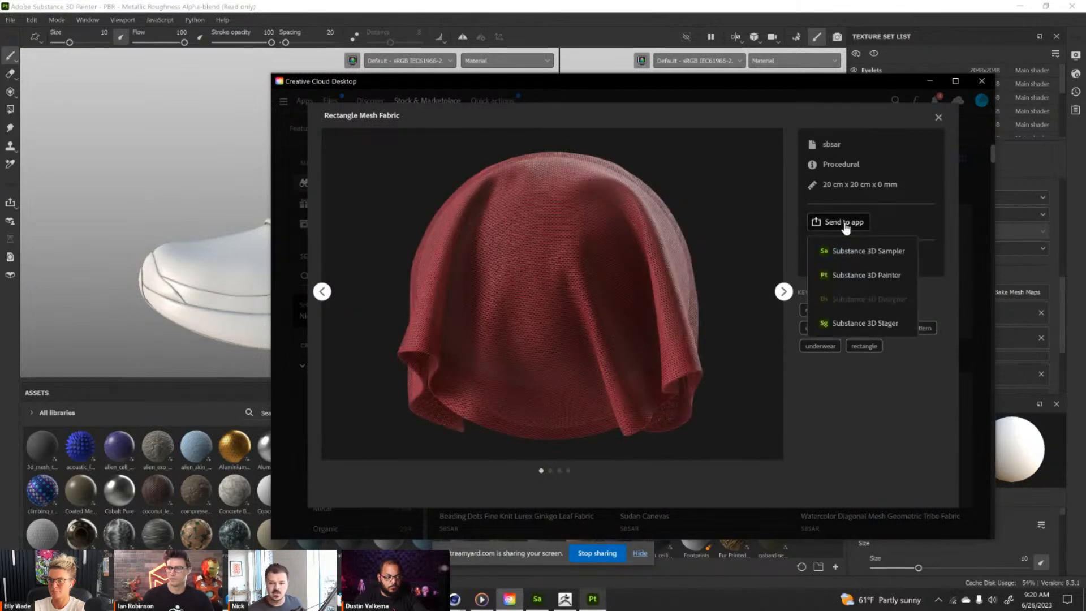
pyautogui.click(845, 277)
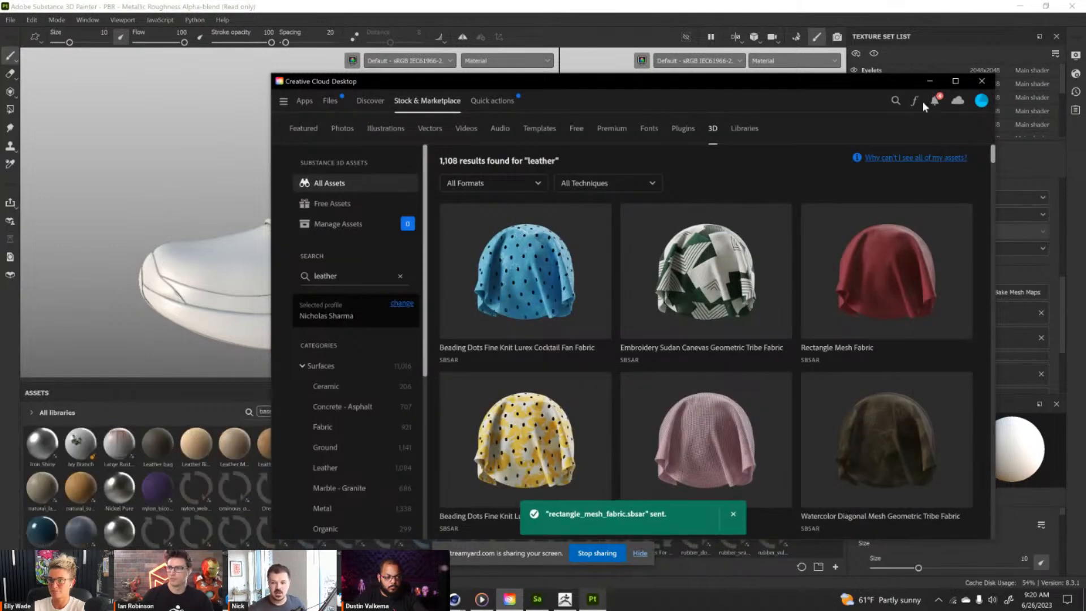
# Switch to Substance 3D Painter, try the Rectangle Mesh Fabric material on the shoe's upper, and undo it.
pyautogui.click(931, 80)
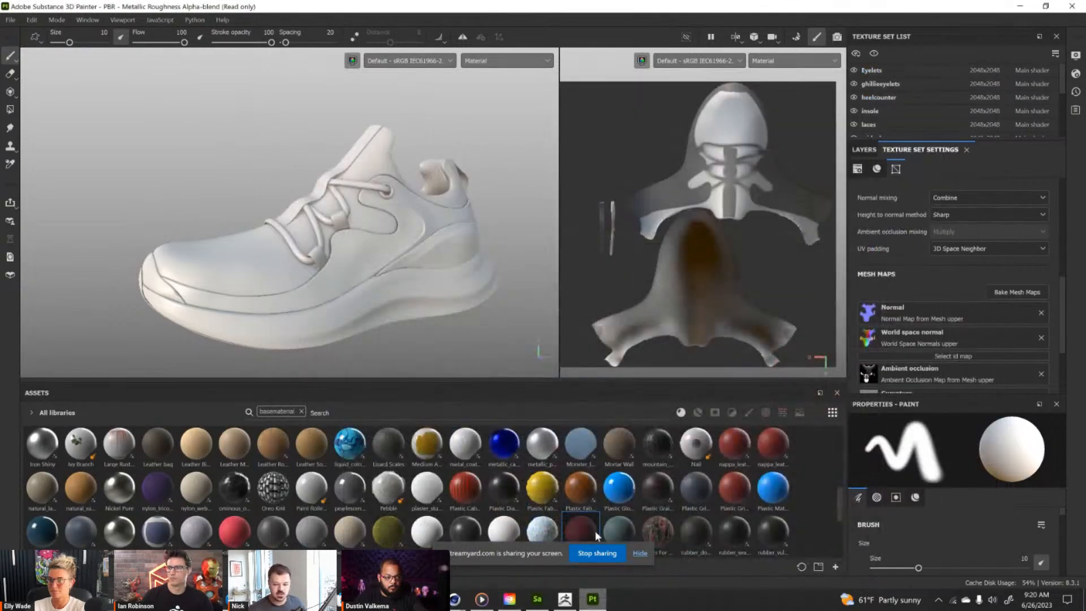
pyautogui.moveTo(588, 525); pyautogui.dragTo(231, 244)
pyautogui.scroll(3, 232, 244)
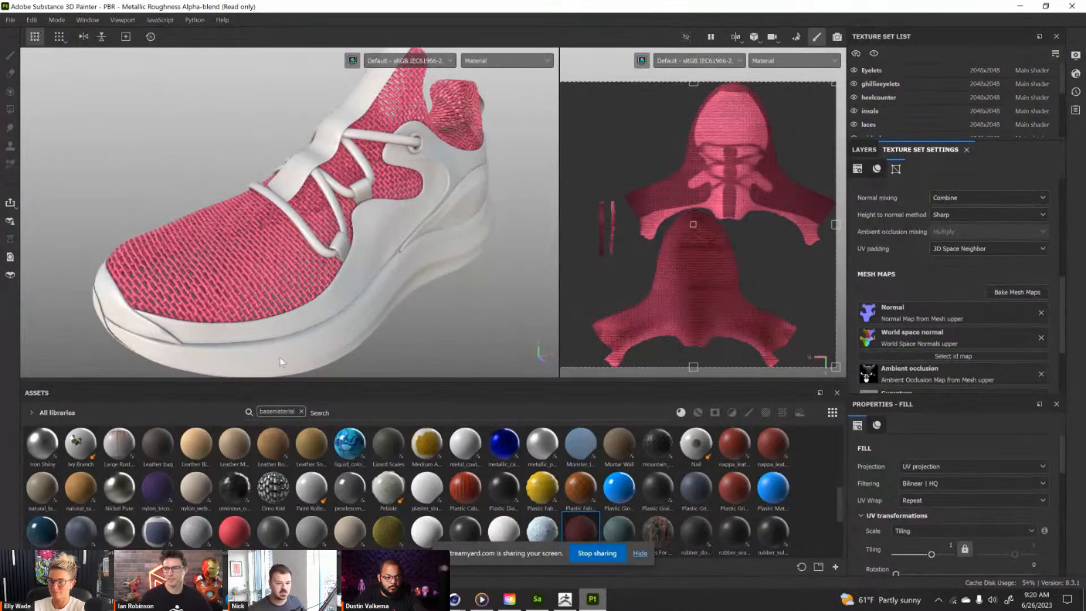
pyautogui.click(508, 601)
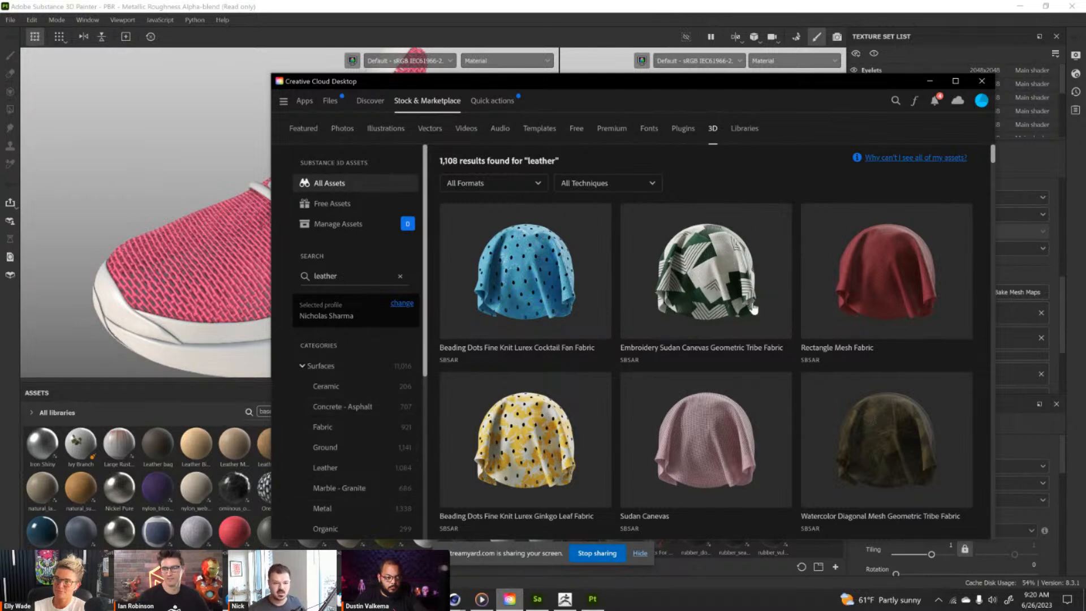
pyautogui.click(930, 81)
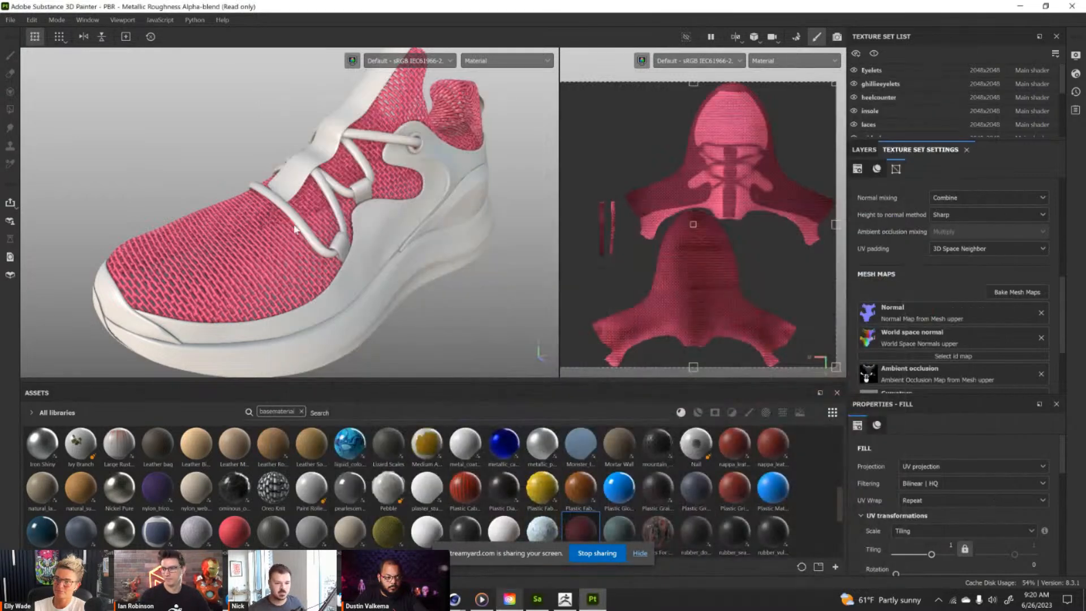
pyautogui.keyDown('alt'); pyautogui.moveTo(328, 215); pyautogui.dragTo(368, 175); pyautogui.keyUp('alt')
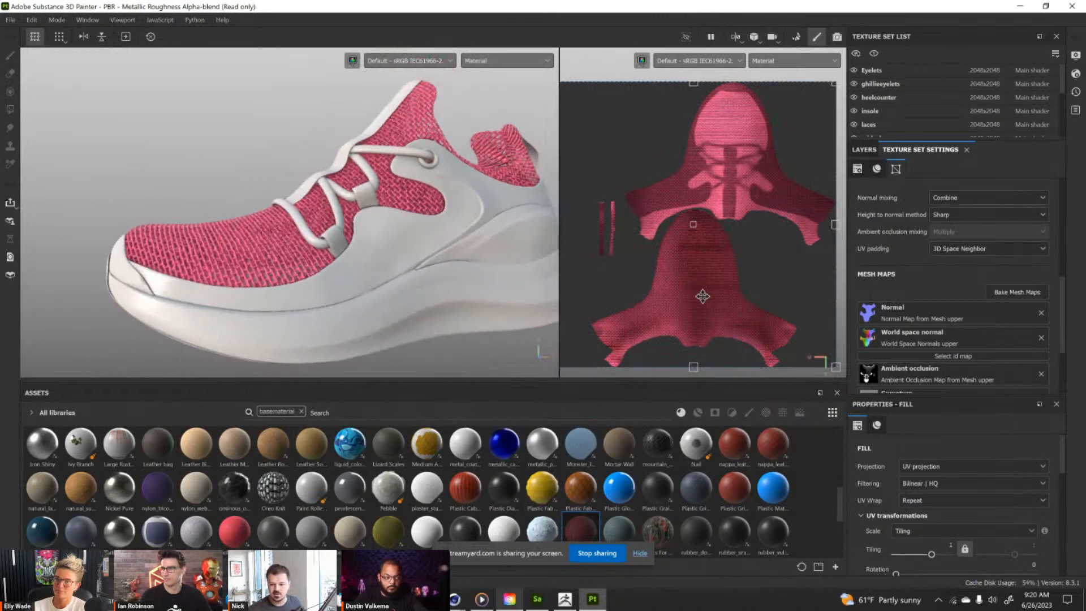
pyautogui.hotkey('ctrl', 'z')
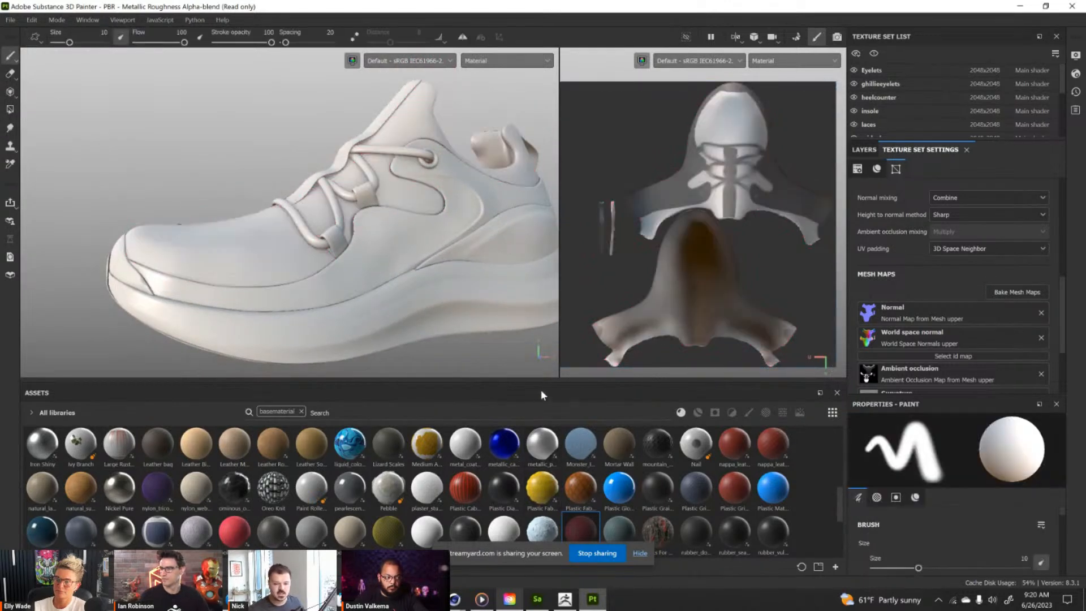
# Limit the asset library to Your assets, enlarge its display area, and hide the screen-sharing bar.
pyautogui.moveTo(543, 386); pyautogui.dragTo(543, 315)
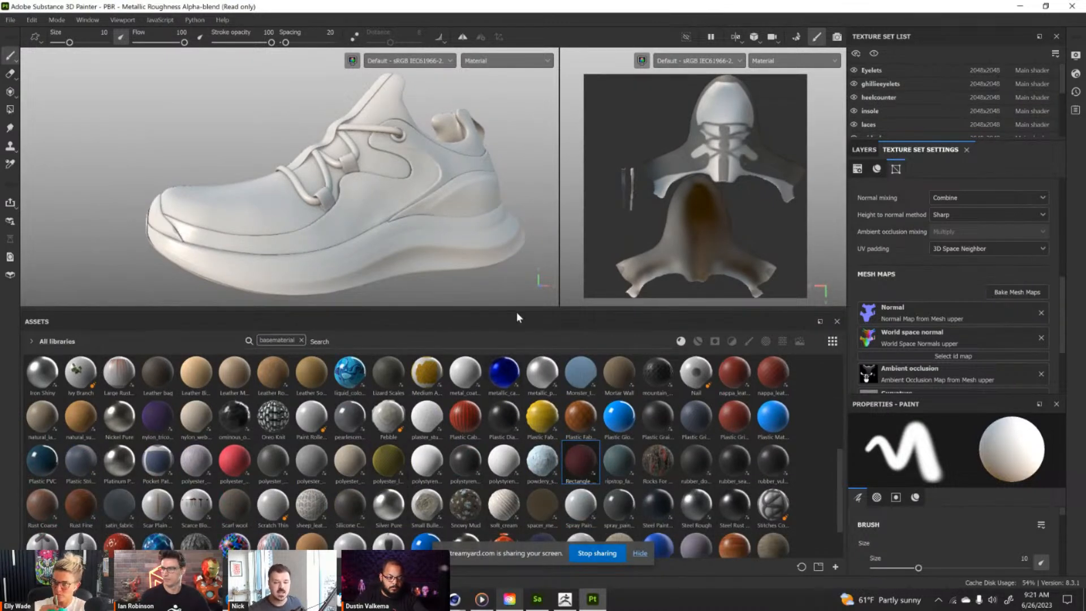
pyautogui.moveTo(518, 311); pyautogui.dragTo(515, 428)
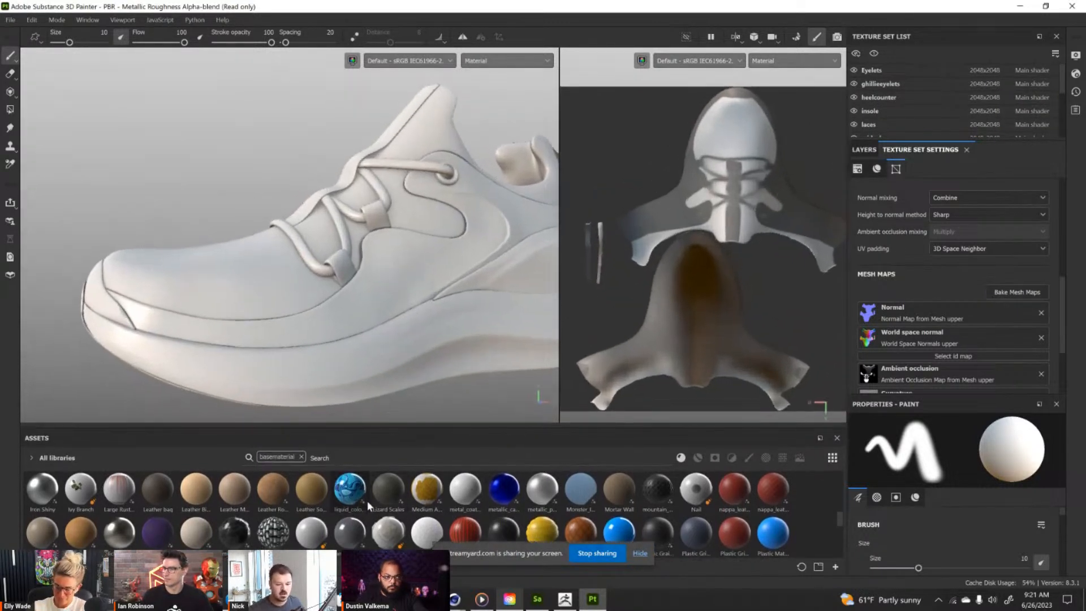
pyautogui.click(31, 458)
pyautogui.click(45, 510)
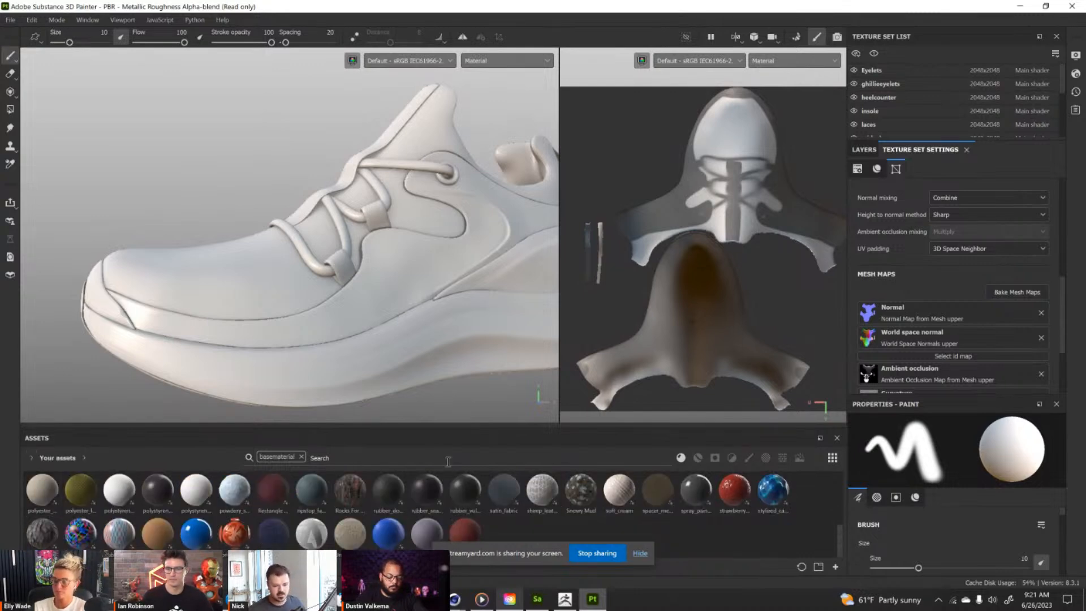
pyautogui.moveTo(479, 428); pyautogui.dragTo(151, 365)
pyautogui.scroll(2, 372, 481)
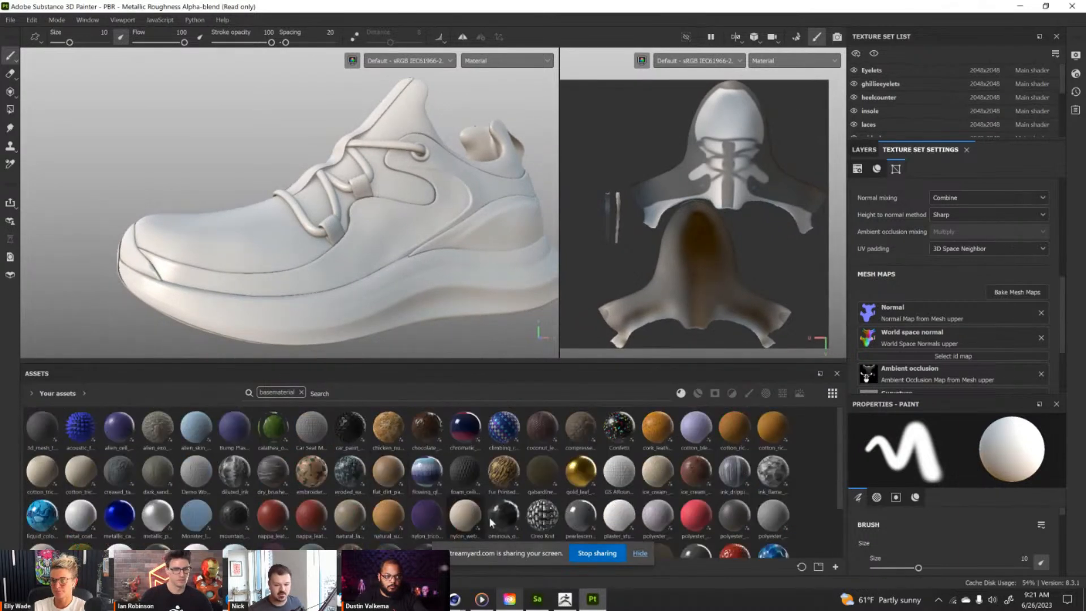
pyautogui.moveTo(531, 557)
pyautogui.mouseDown()
pyautogui.moveTo(554, 567)
pyautogui.moveTo(483, 583)
pyautogui.mouseUp()
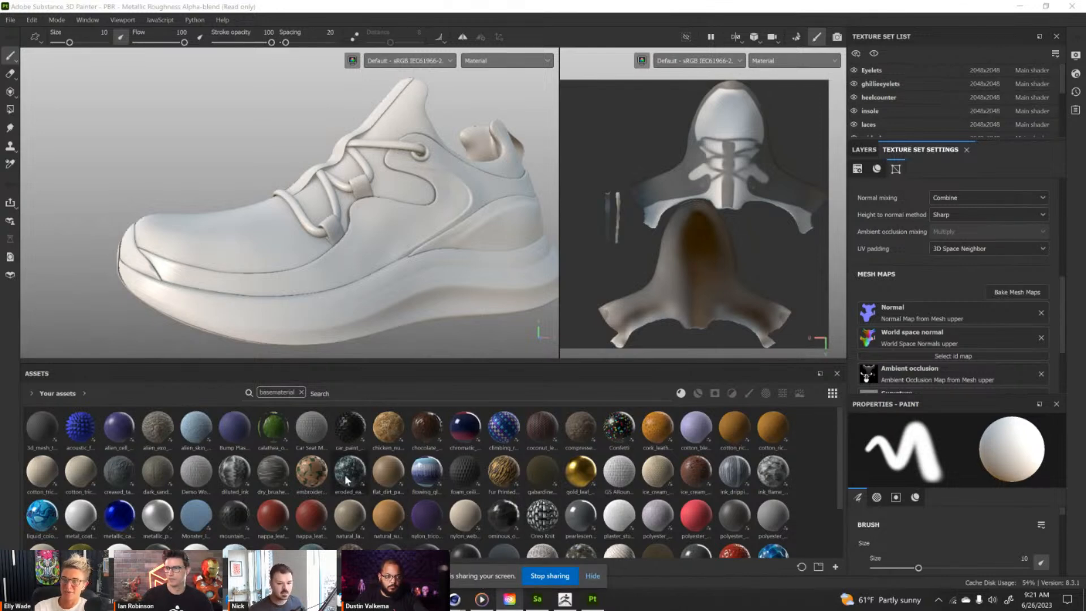
pyautogui.click(593, 576)
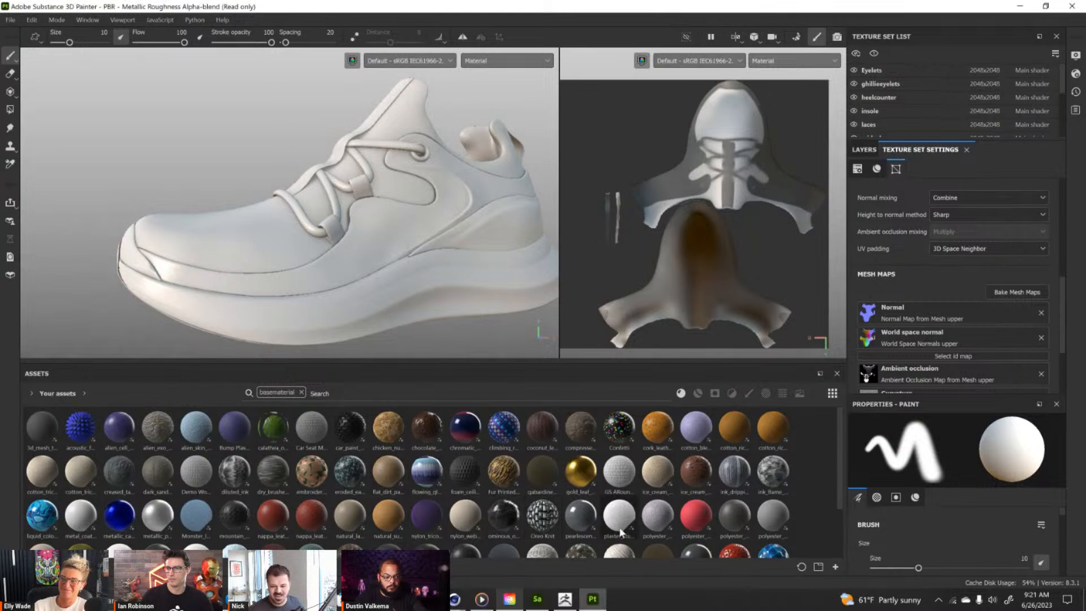
# Apply the polyester_era_futurist material from Your assets to the shoe's upper.
pyautogui.scroll(-2, 637, 521)
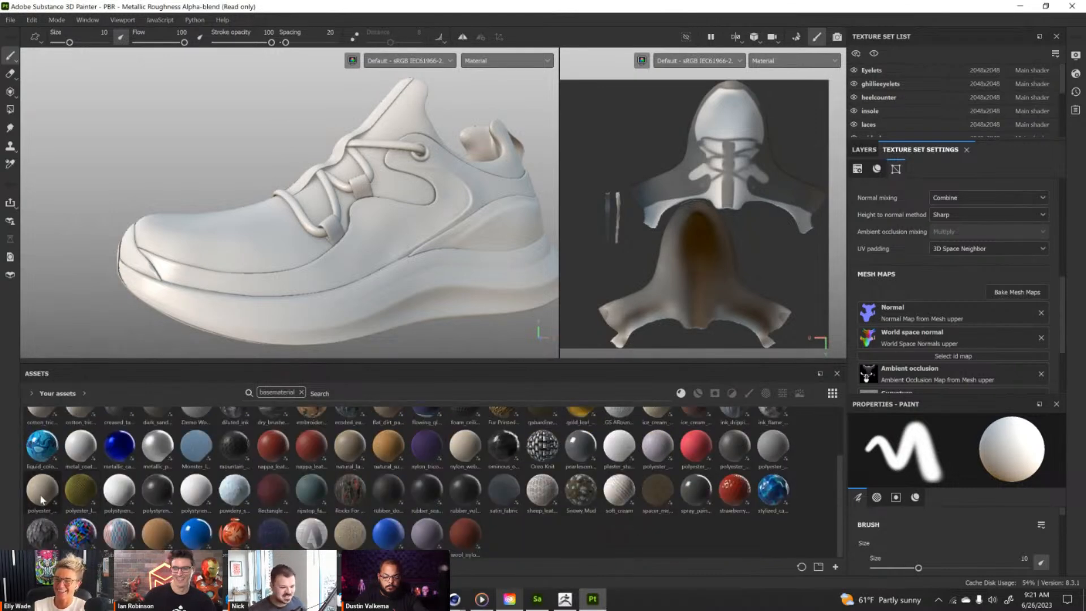
pyautogui.moveTo(42, 499)
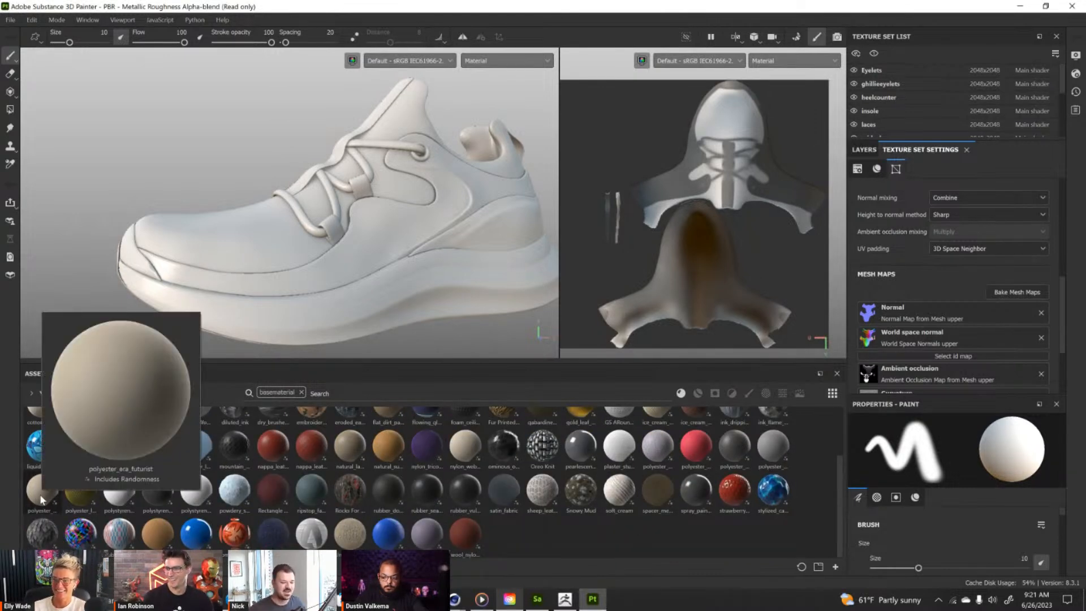
pyautogui.keyDown('alt'); pyautogui.moveTo(197, 228); pyautogui.dragTo(216, 239); pyautogui.keyUp('alt')
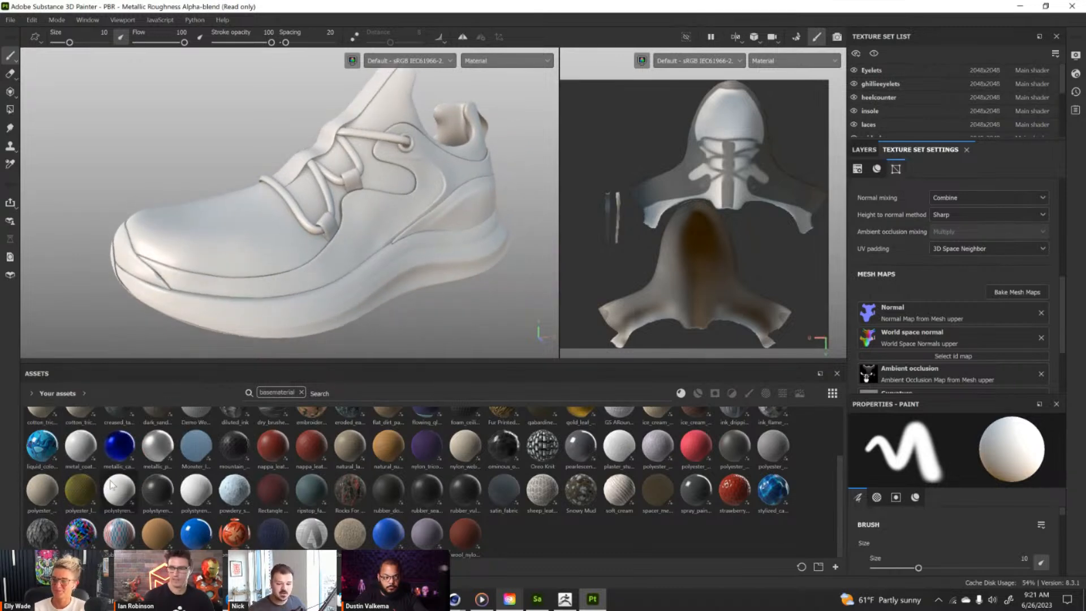
pyautogui.moveTo(45, 484); pyautogui.dragTo(209, 209)
pyautogui.keyDown('alt'); pyautogui.moveTo(305, 183); pyautogui.dragTo(256, 220); pyautogui.keyUp('alt')
pyautogui.keyDown('alt'); pyautogui.moveTo(256, 219); pyautogui.dragTo(356, 240, button='right'); pyautogui.keyUp('alt')
pyautogui.keyDown('alt'); pyautogui.moveTo(356, 240); pyautogui.dragTo(449, 255, button='right'); pyautogui.keyUp('alt')
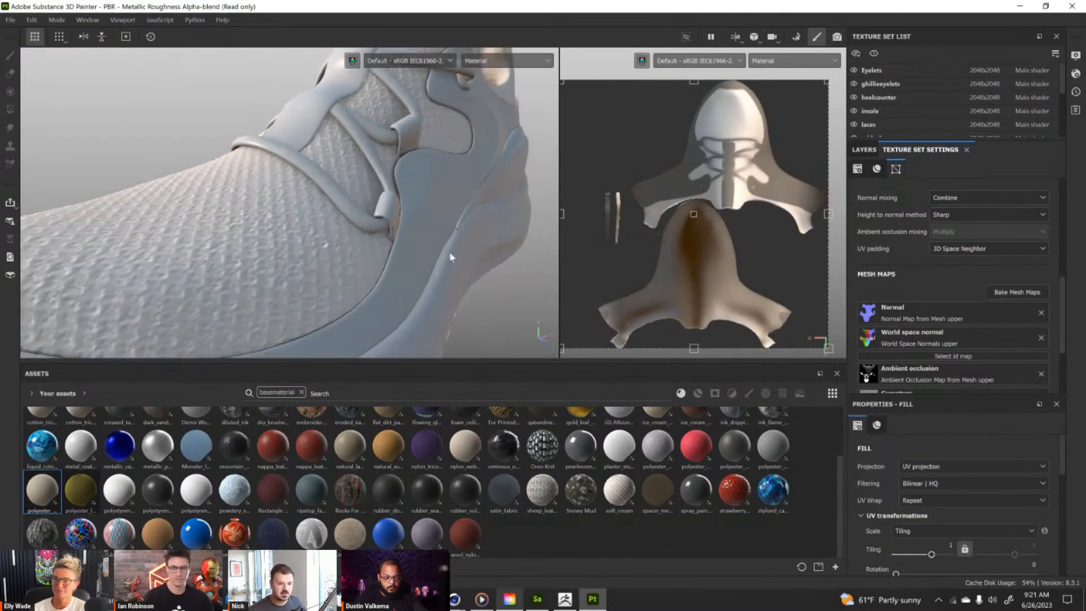
# Shrink the upper's polyester fill in the UV layout to a tiling of about 2.
pyautogui.keyDown('alt'); pyautogui.moveTo(449, 255); pyautogui.dragTo(495, 218, button='middle'); pyautogui.keyUp('alt')
pyautogui.moveTo(355, 240)
pyautogui.keyDown('shift'); pyautogui.mouseDown(button='right')
pyautogui.moveTo(304, 249)
pyautogui.moveTo(291, 239)
pyautogui.moveTo(354, 240)
pyautogui.mouseUp(button='right'); pyautogui.keyUp('shift')
pyautogui.scroll(-2, 655, 227)
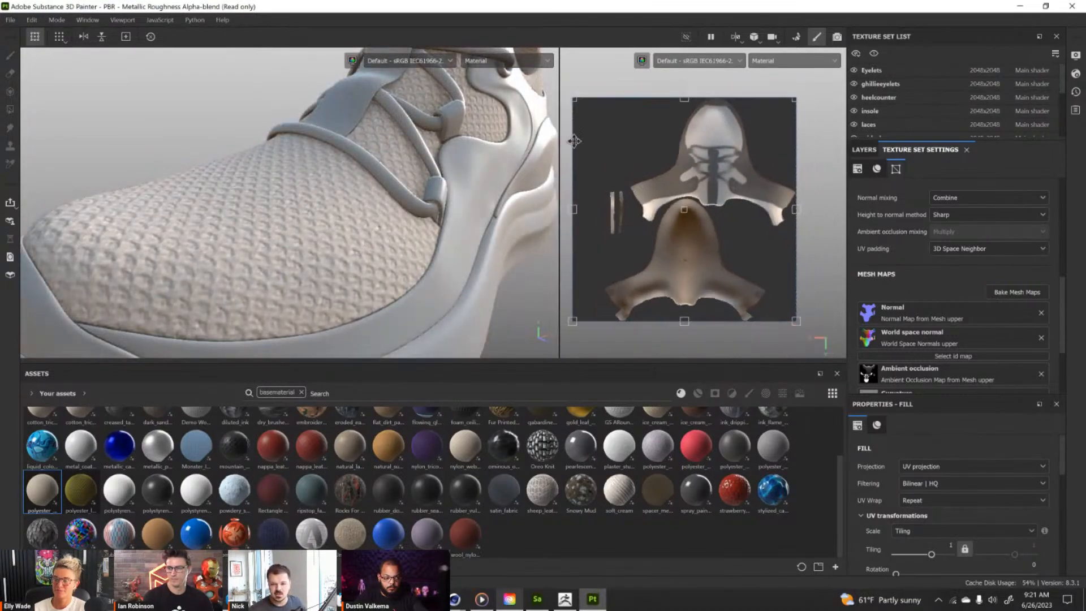
pyautogui.moveTo(573, 98); pyautogui.dragTo(687, 226)
# Set the polyester_era_futurist material's color to E7DACE and its roughness to 0.86.
pyautogui.scroll(-4, 916, 436)
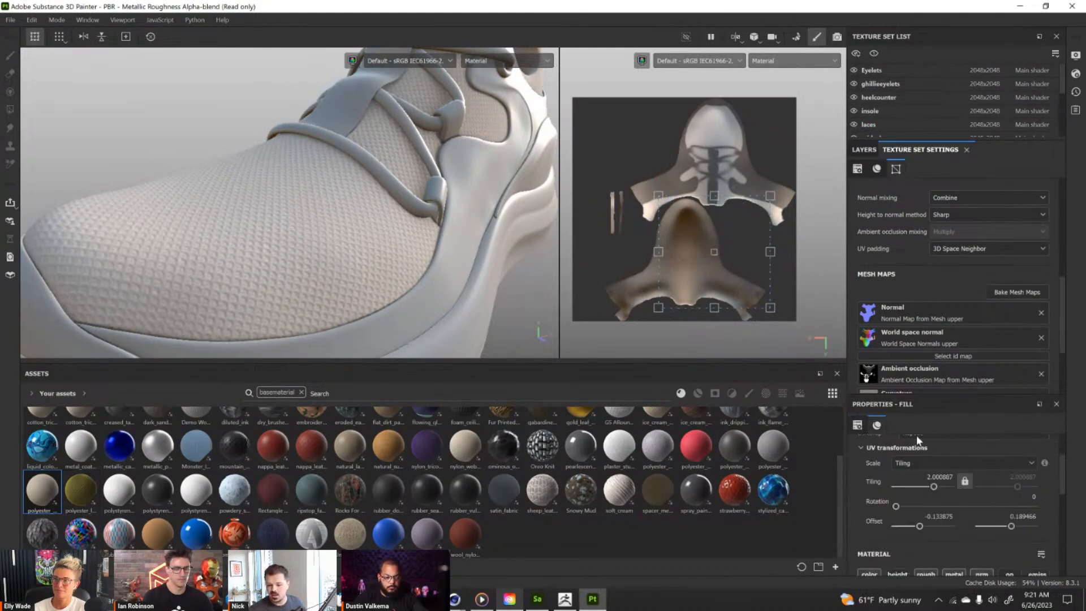
pyautogui.moveTo(959, 392); pyautogui.dragTo(969, 233)
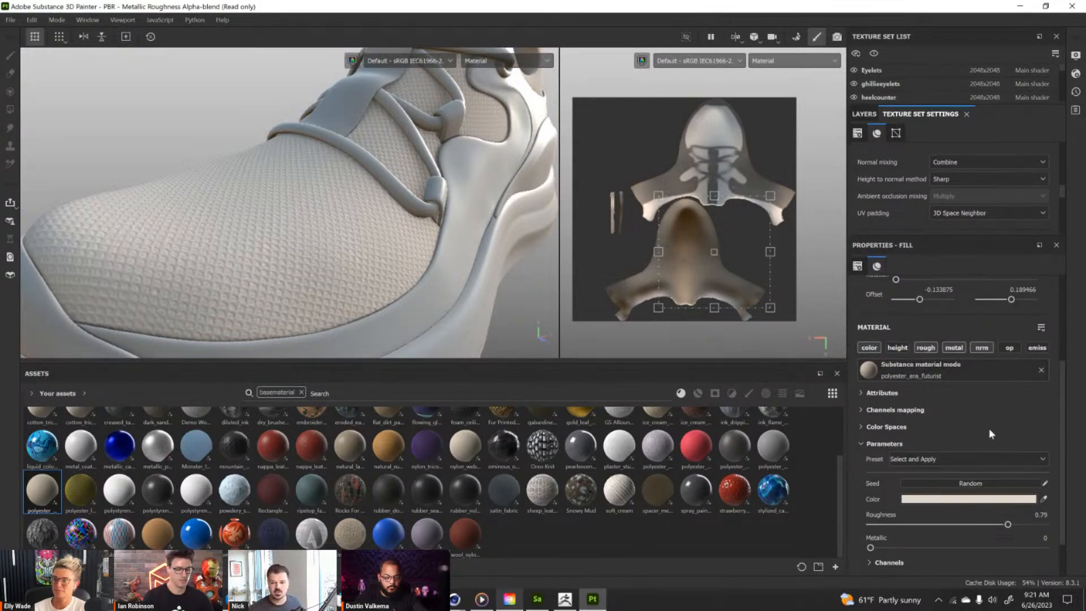
pyautogui.scroll(-1, 983, 428)
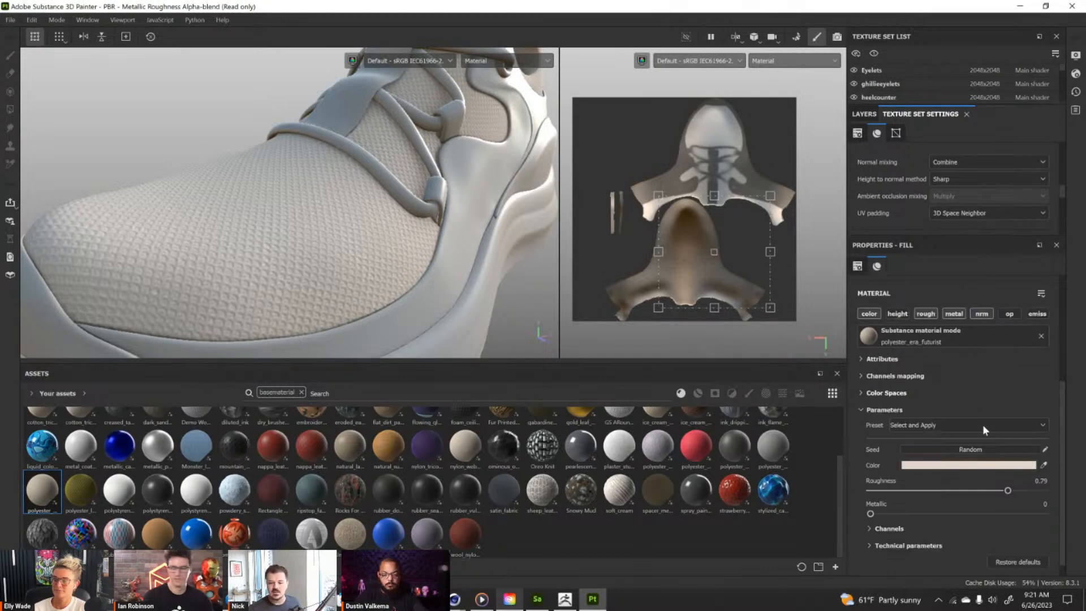
pyautogui.scroll(-1, 957, 430)
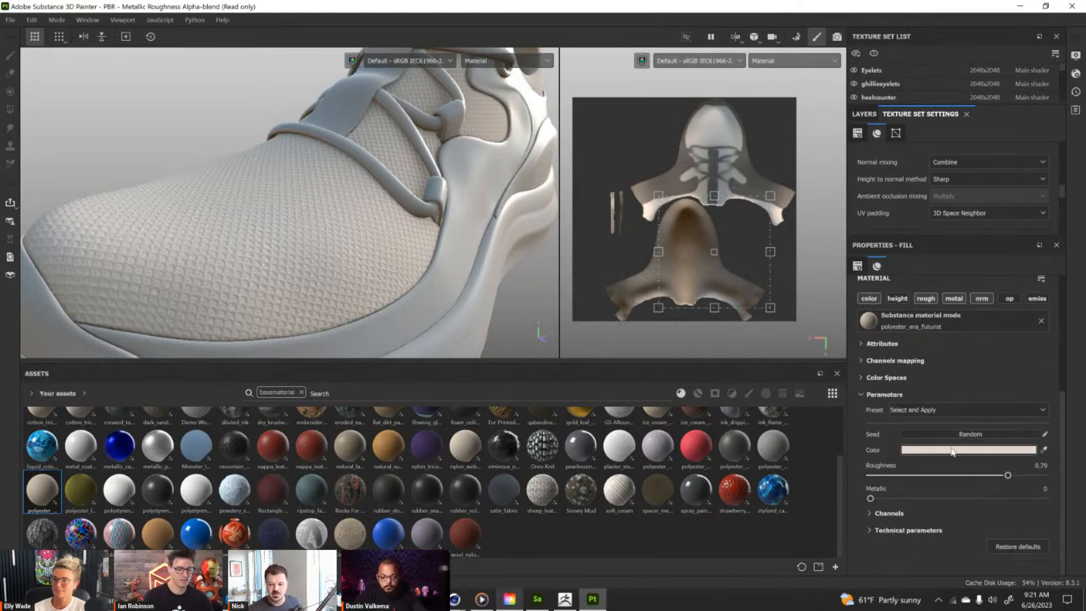
pyautogui.click(964, 452)
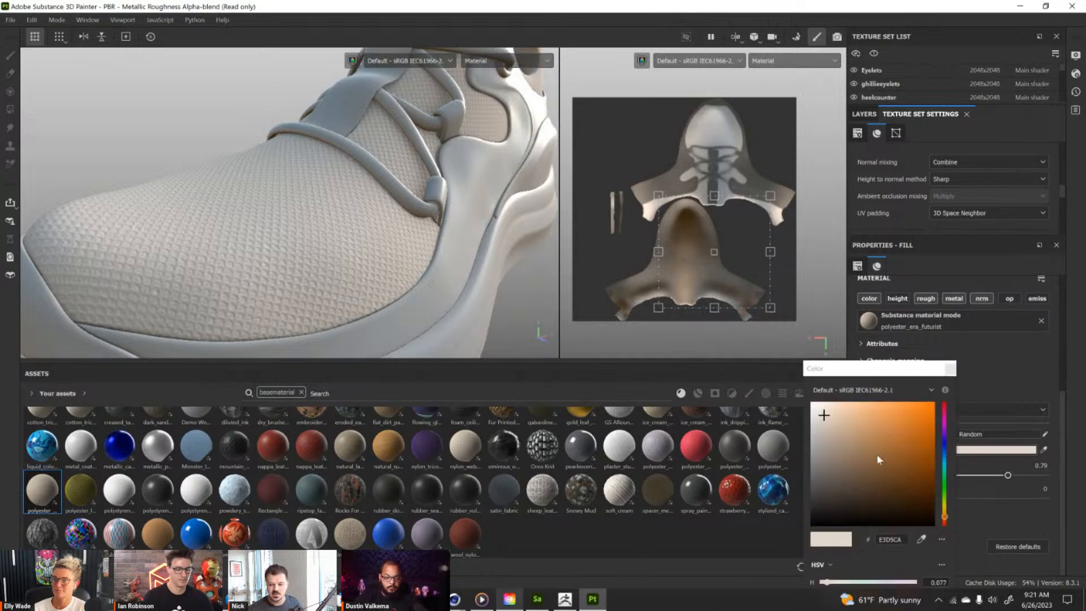
pyautogui.click(909, 405)
pyautogui.click(824, 416)
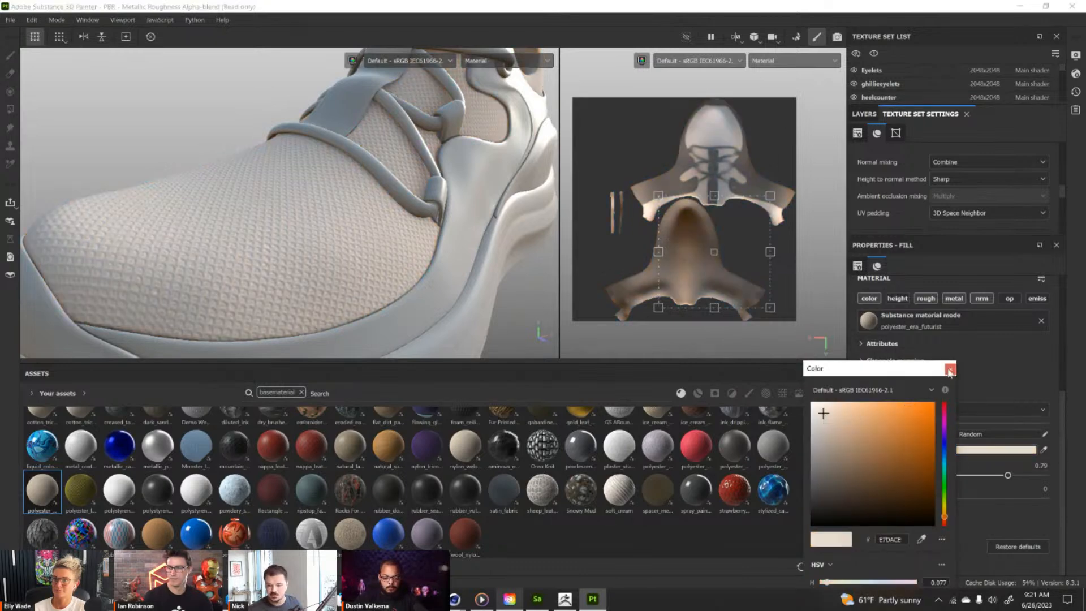
pyautogui.click(950, 369)
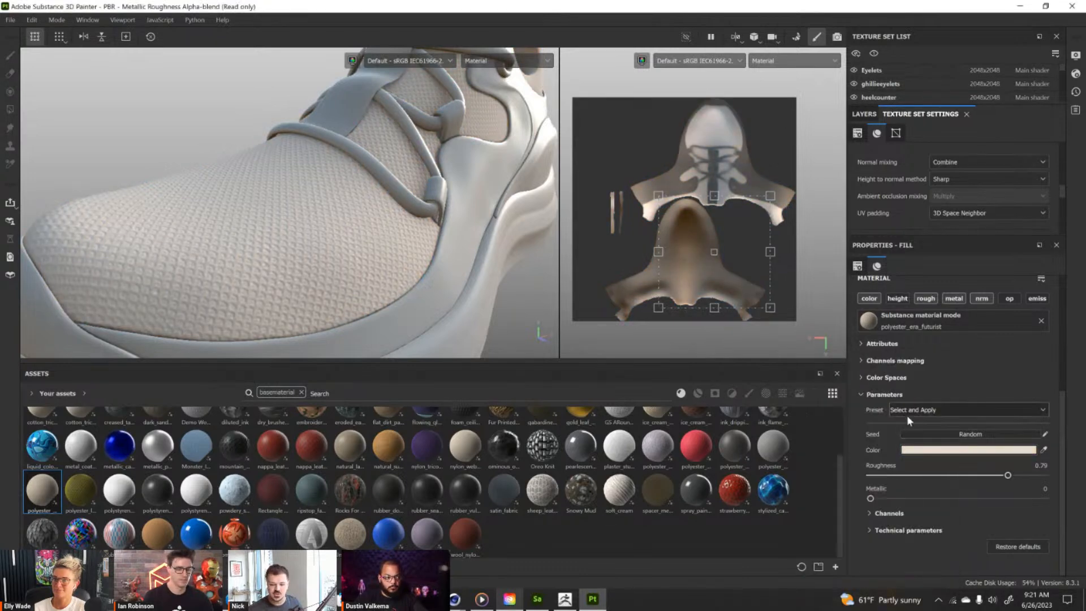
pyautogui.moveTo(906, 477); pyautogui.dragTo(876, 478)
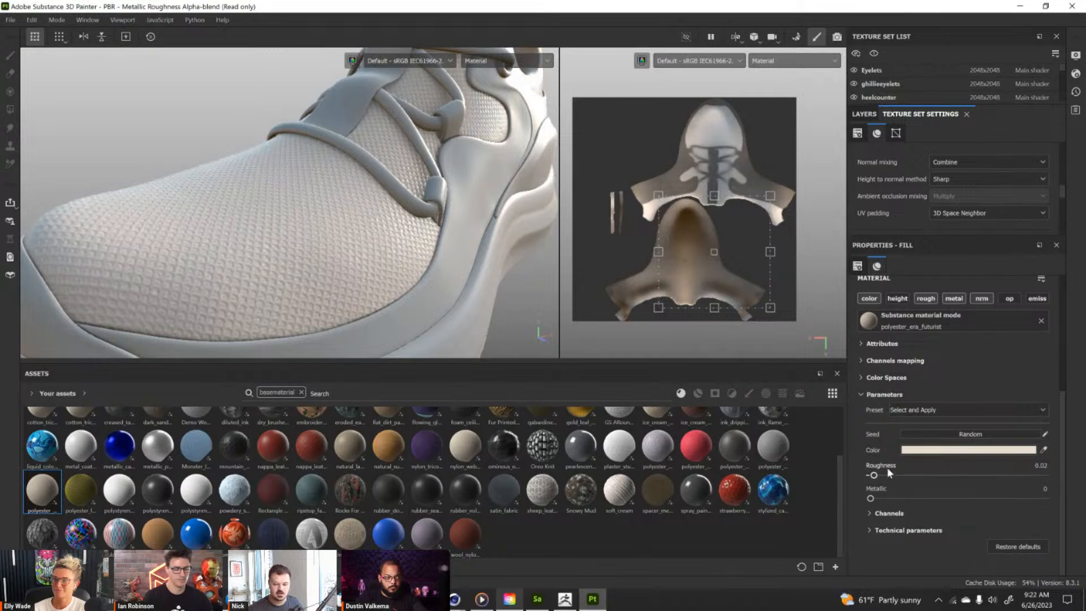
pyautogui.moveTo(980, 474); pyautogui.dragTo(1020, 475)
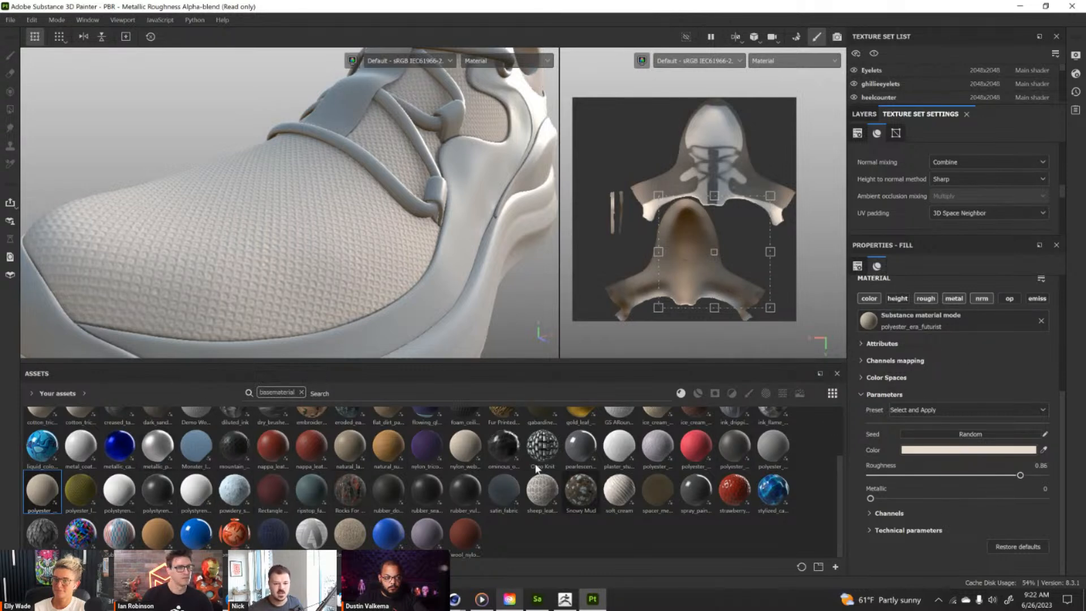
# Darken the polyester material's color to DDD0C4 and save that color as a swatch.
pyautogui.click(927, 450)
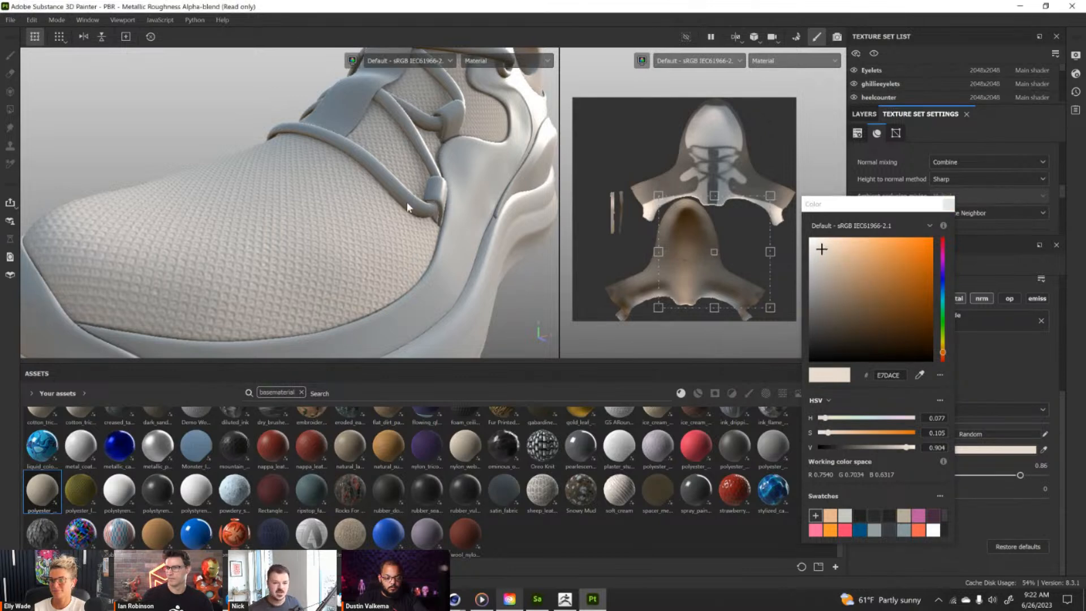
pyautogui.keyDown('alt'); pyautogui.moveTo(295, 267); pyautogui.dragTo(276, 257); pyautogui.keyUp('alt')
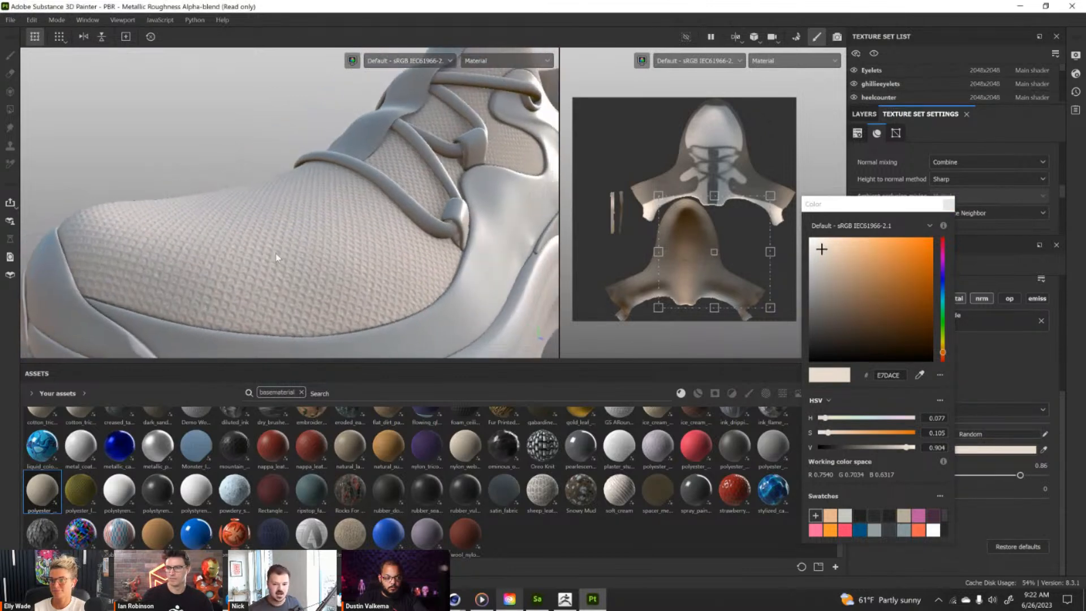
pyautogui.click(824, 252)
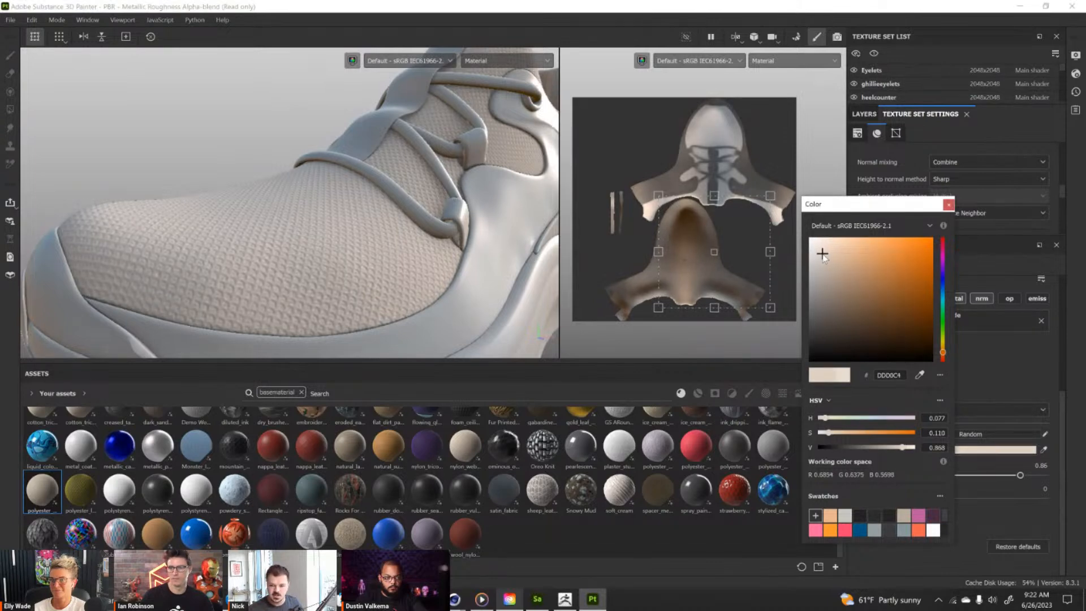
pyautogui.keyDown('alt'); pyautogui.moveTo(272, 315); pyautogui.dragTo(449, 229); pyautogui.keyUp('alt')
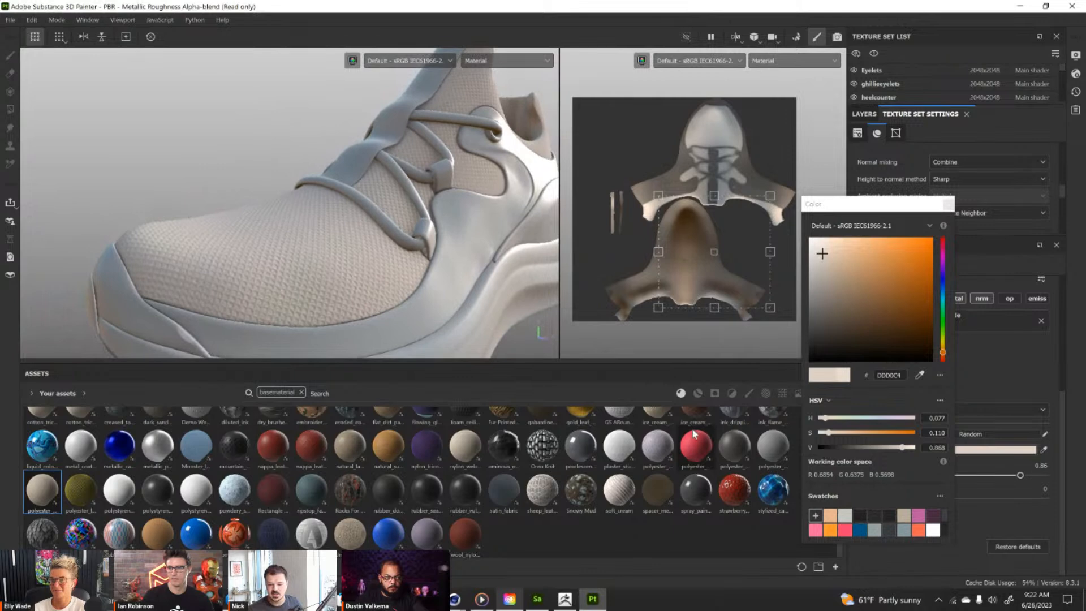
pyautogui.moveTo(865, 204); pyautogui.dragTo(883, 128)
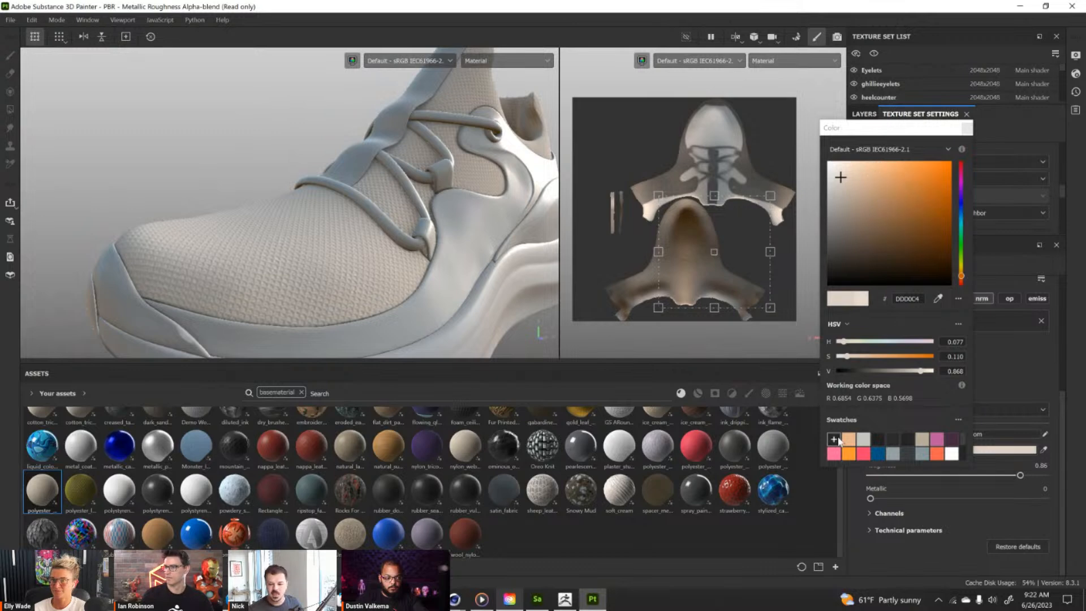
pyautogui.click(833, 439)
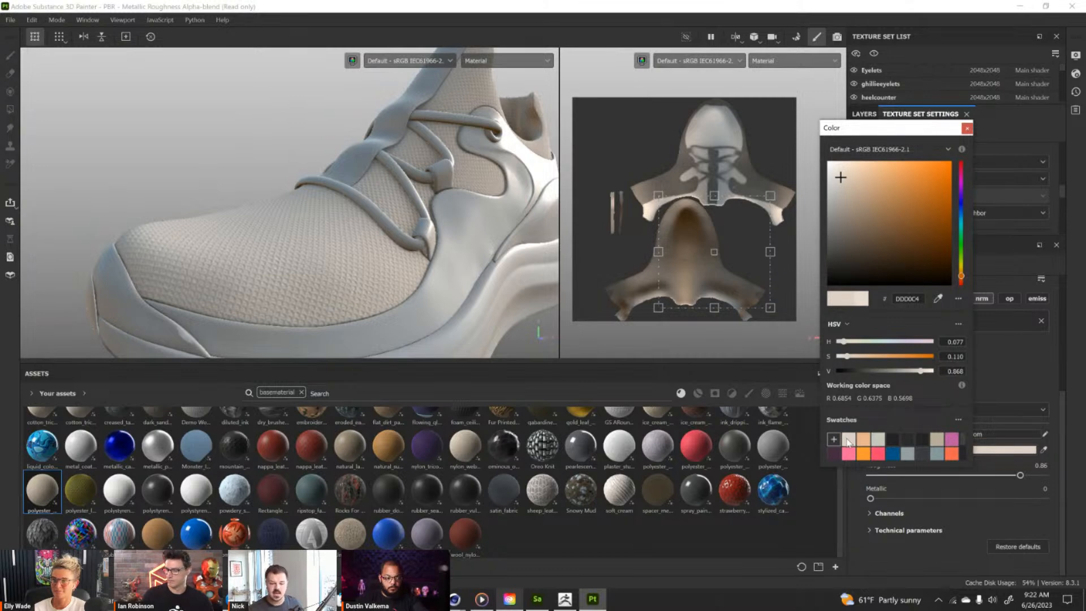
pyautogui.click(257, 138)
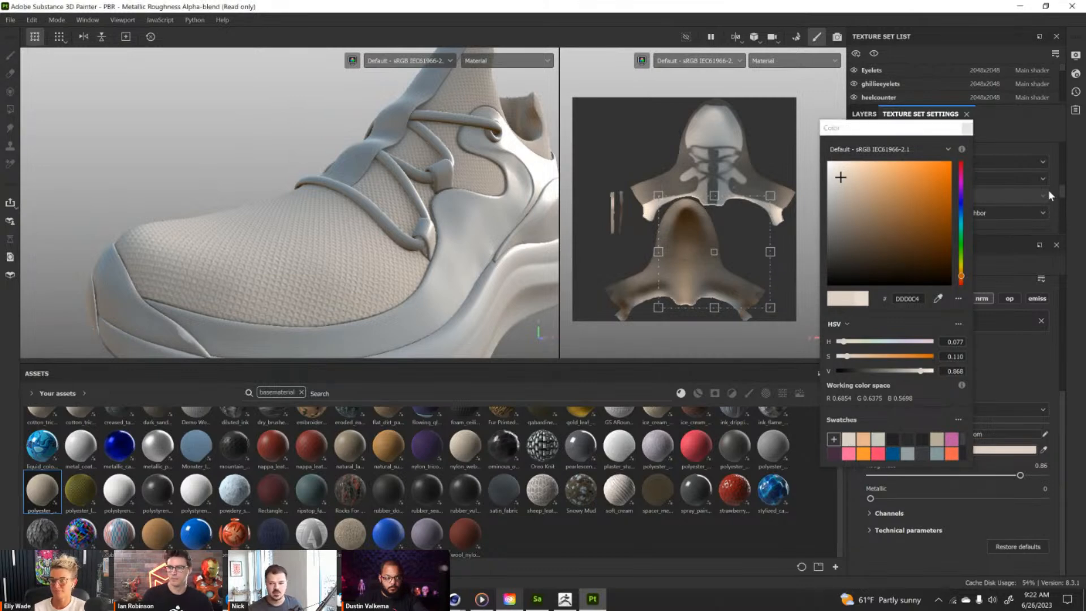
pyautogui.click(965, 129)
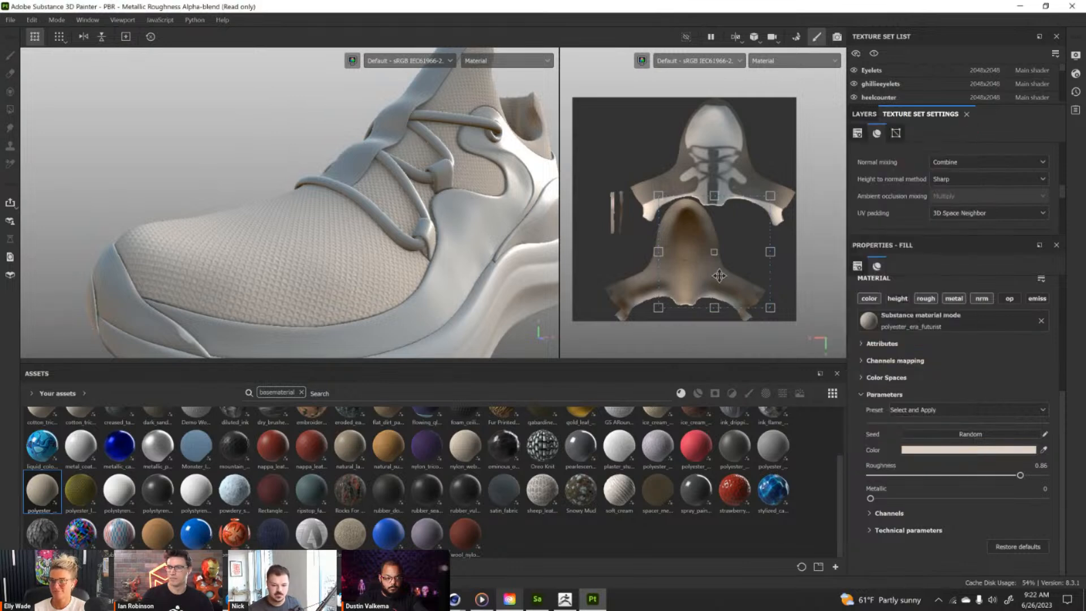
# Search Your assets for suede and apply the suede_brushed_downwards material to the shoe's side mudguard.
pyautogui.click(352, 394)
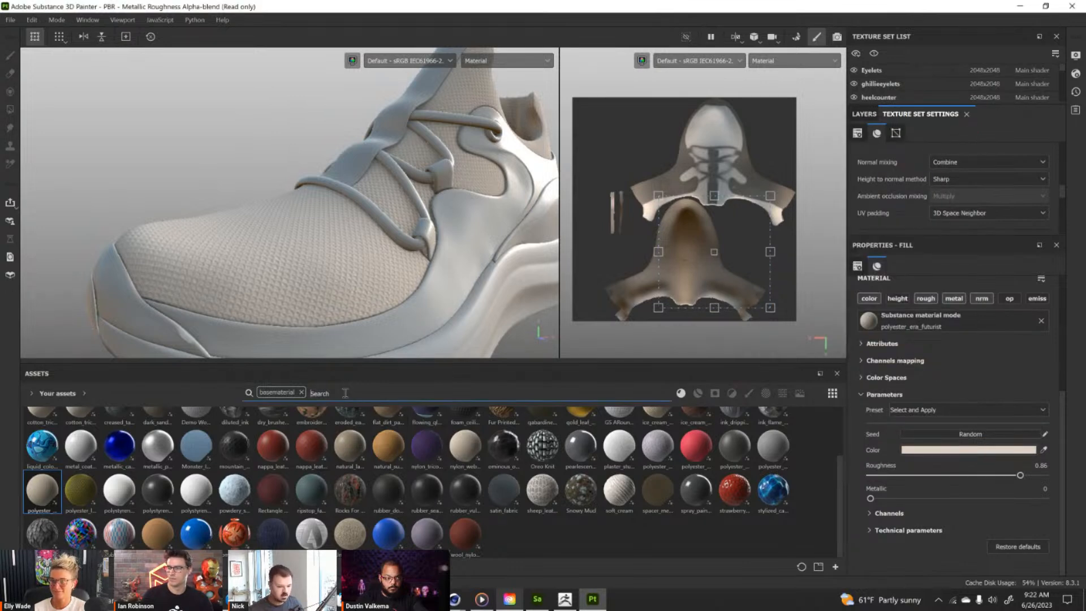
pyautogui.write('suede')
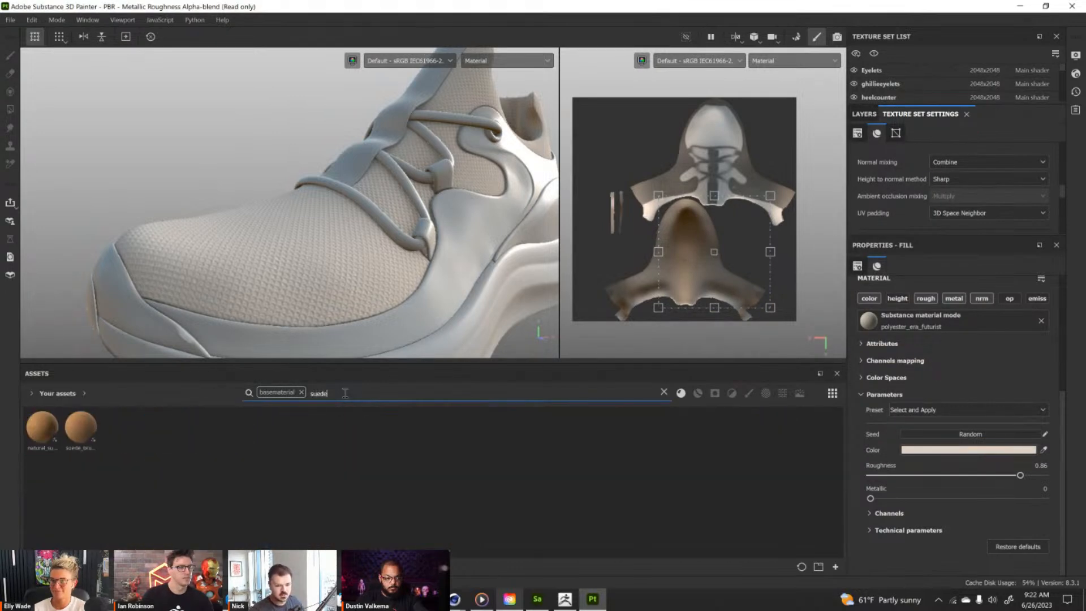
pyautogui.moveTo(86, 421); pyautogui.dragTo(351, 169)
pyautogui.keyDown('alt'); pyautogui.moveTo(351, 170); pyautogui.dragTo(368, 193, button='right'); pyautogui.keyUp('alt')
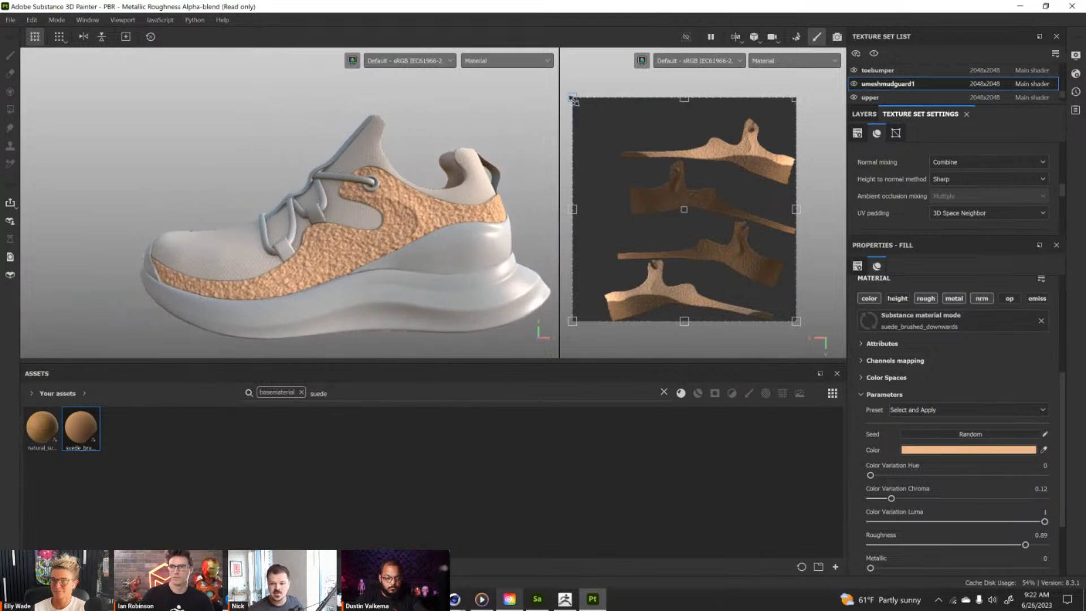
# Shrink the mudguard's suede fill in the UV layout to a tiling of about 2.8.
pyautogui.moveTo(573, 99); pyautogui.dragTo(716, 248)
pyautogui.moveTo(450, 237)
pyautogui.keyDown('alt'); pyautogui.mouseDown()
pyautogui.moveTo(454, 221)
pyautogui.moveTo(441, 219)
pyautogui.mouseUp(); pyautogui.keyUp('alt')
pyautogui.keyDown('alt'); pyautogui.moveTo(441, 219); pyautogui.dragTo(444, 247, button='right'); pyautogui.keyUp('alt')
pyautogui.keyDown('alt'); pyautogui.moveTo(444, 246); pyautogui.dragTo(461, 245); pyautogui.keyUp('alt')
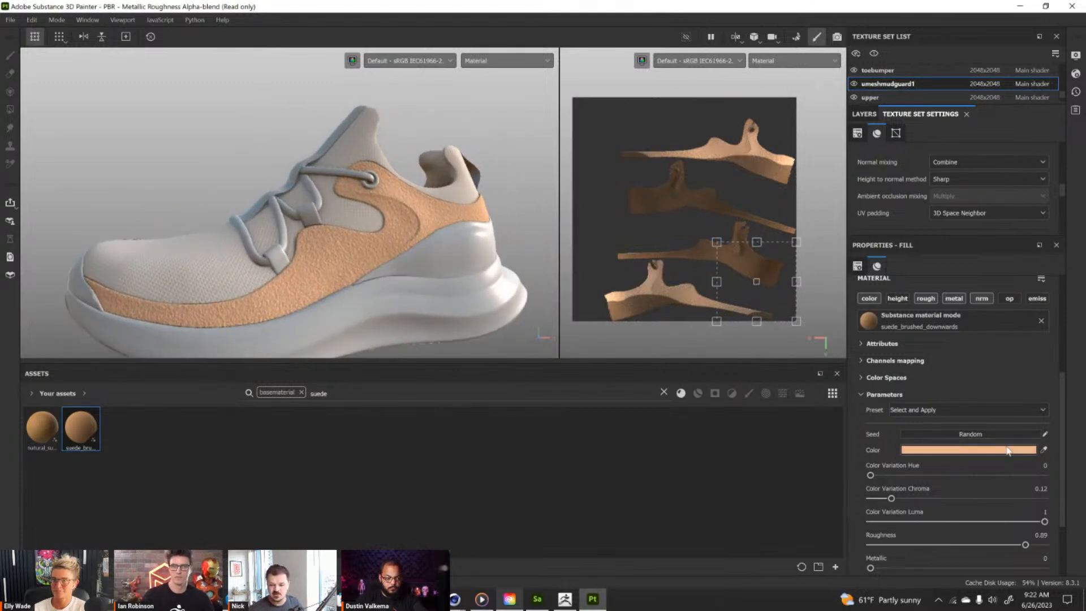
# Set the mudguard suede's color to the saved orange swatch EB6206.
pyautogui.click(942, 452)
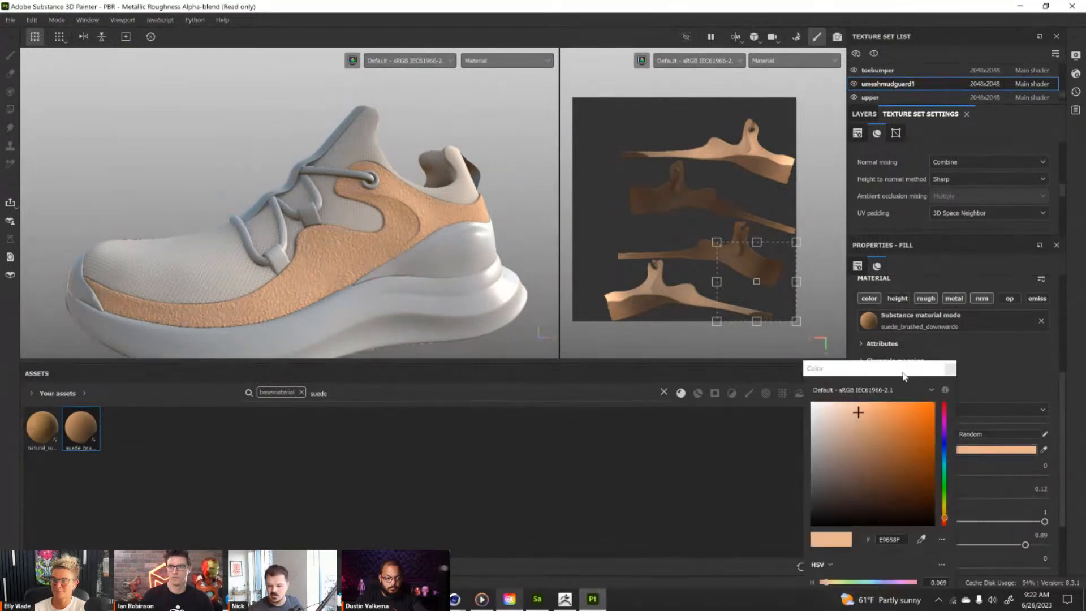
pyautogui.moveTo(904, 375); pyautogui.dragTo(903, 187)
pyautogui.moveTo(938, 519); pyautogui.dragTo(936, 554)
pyautogui.click(924, 521)
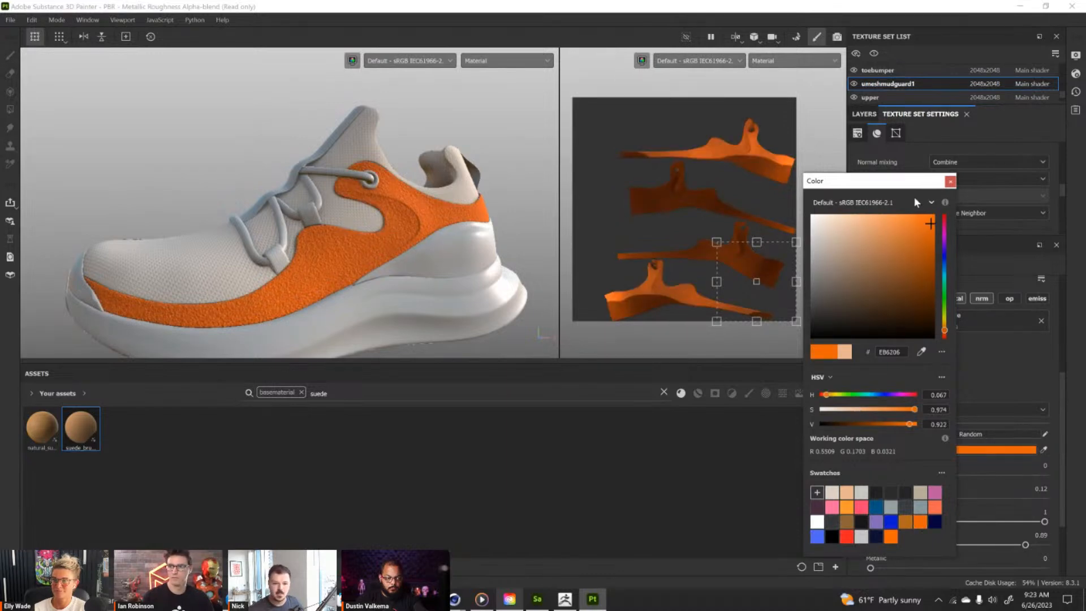
pyautogui.click(950, 181)
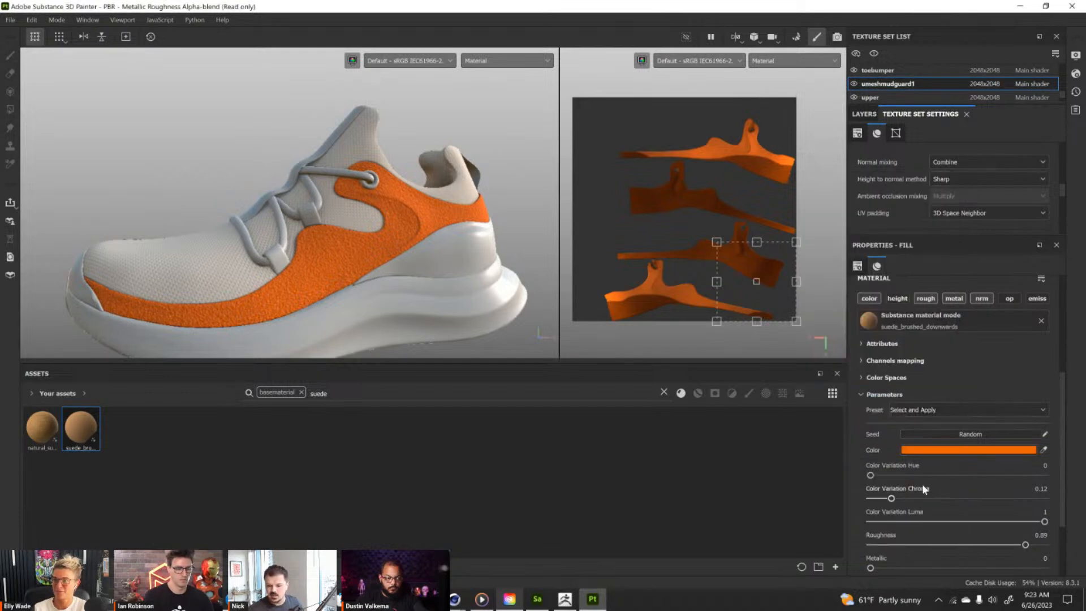
# Shrink the orange suede fill slightly further in the UV layout to a tiling of about 3.
pyautogui.scroll(-3, 923, 489)
pyautogui.scroll(5, 911, 470)
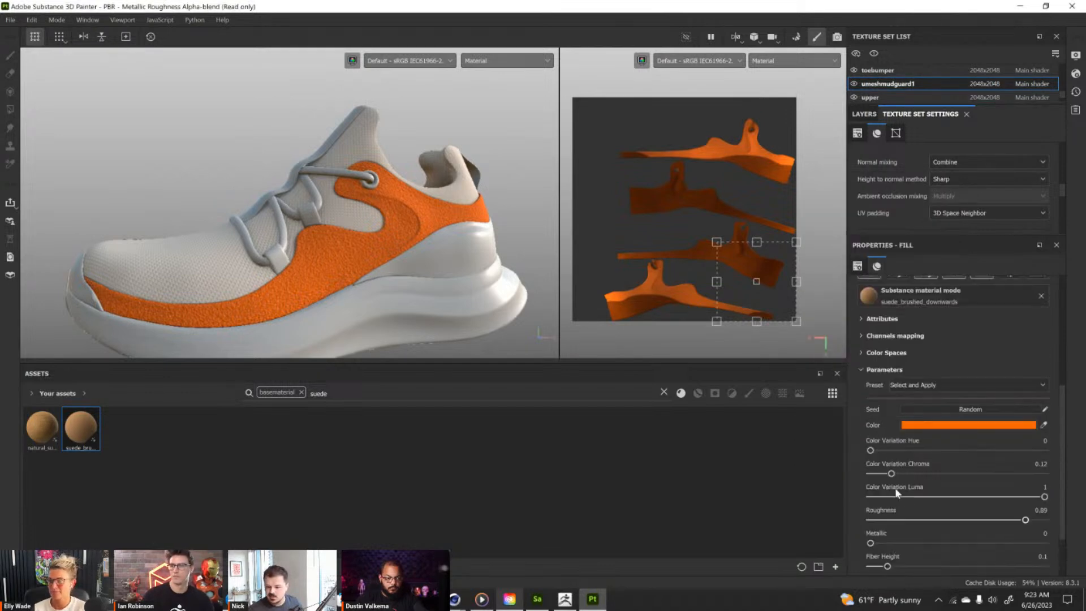
pyautogui.scroll(3, 897, 341)
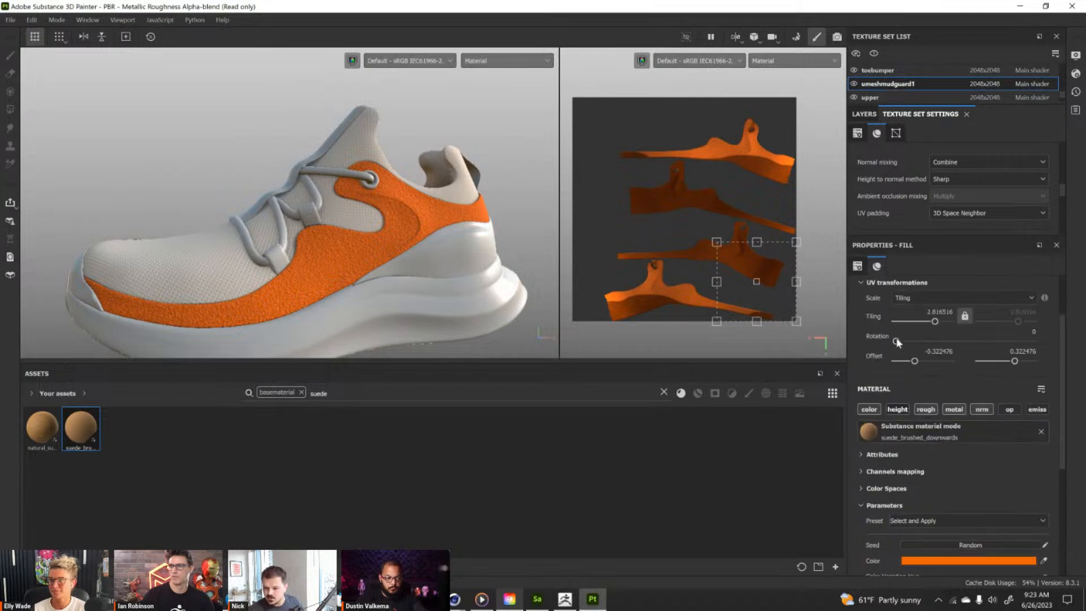
pyautogui.moveTo(800, 240); pyautogui.dragTo(796, 244)
pyautogui.keyDown('alt'); pyautogui.moveTo(438, 275); pyautogui.dragTo(448, 277); pyautogui.keyUp('alt')
pyautogui.keyDown('alt'); pyautogui.moveTo(447, 276); pyautogui.dragTo(447, 264, button='middle'); pyautogui.keyUp('alt')
pyautogui.scroll(-1, 447, 263)
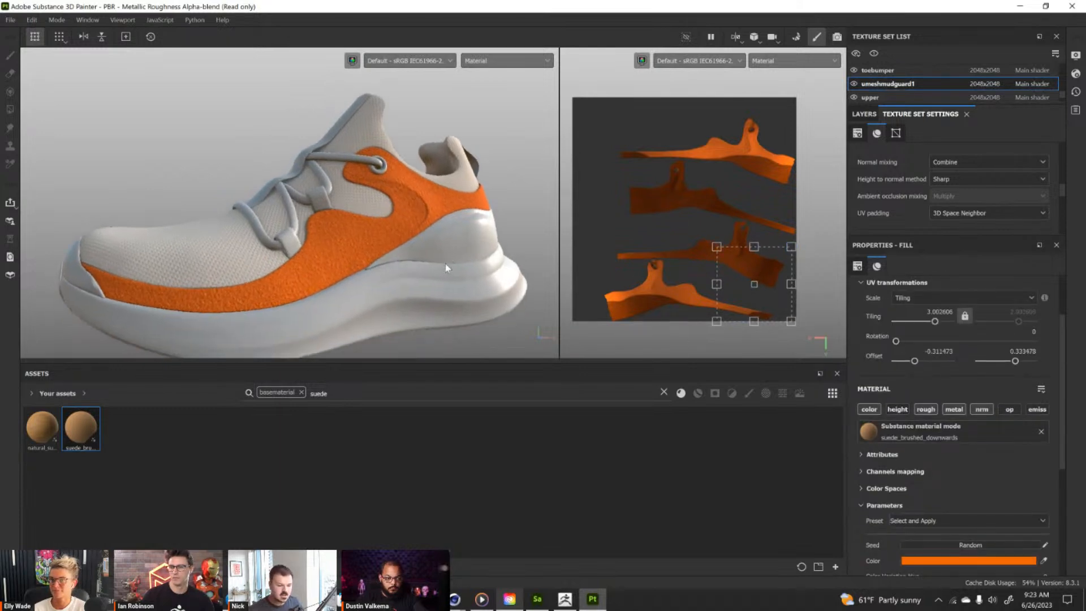
# Try the suede_brushed_downwards material on the heel counter and undo it.
pyautogui.moveTo(97, 433)
pyautogui.mouseDown()
pyautogui.moveTo(435, 239)
pyautogui.moveTo(422, 275)
pyautogui.moveTo(443, 306)
pyautogui.mouseUp()
pyautogui.hotkey('ctrl', 'z')
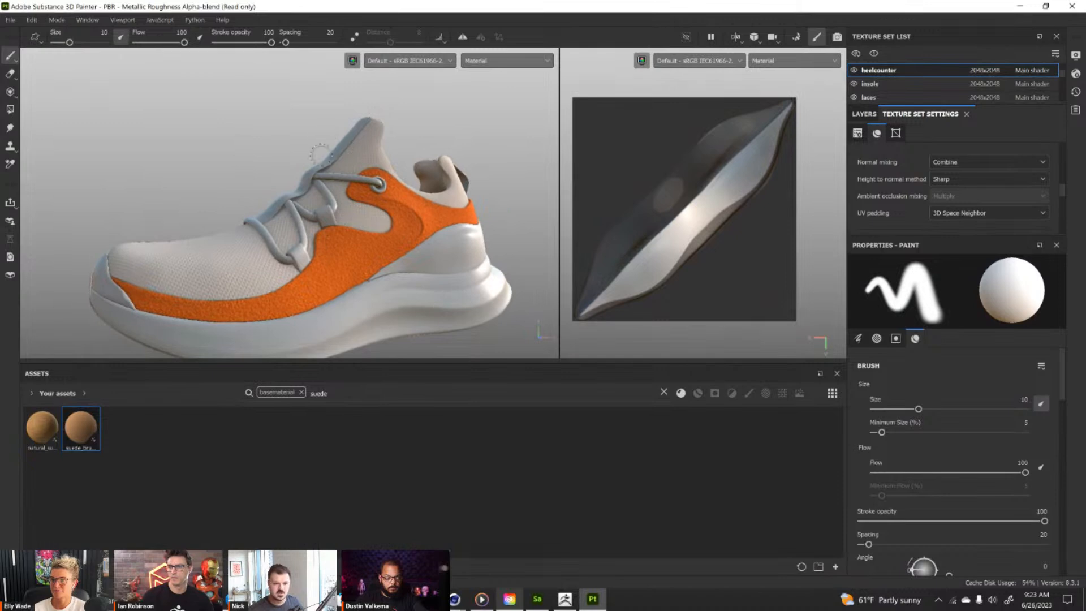
# Widen the 3D viewport and examine the orange suede mudguard along the side of the shoe.
pyautogui.keyDown('alt'); pyautogui.moveTo(353, 262); pyautogui.dragTo(316, 236); pyautogui.keyUp('alt')
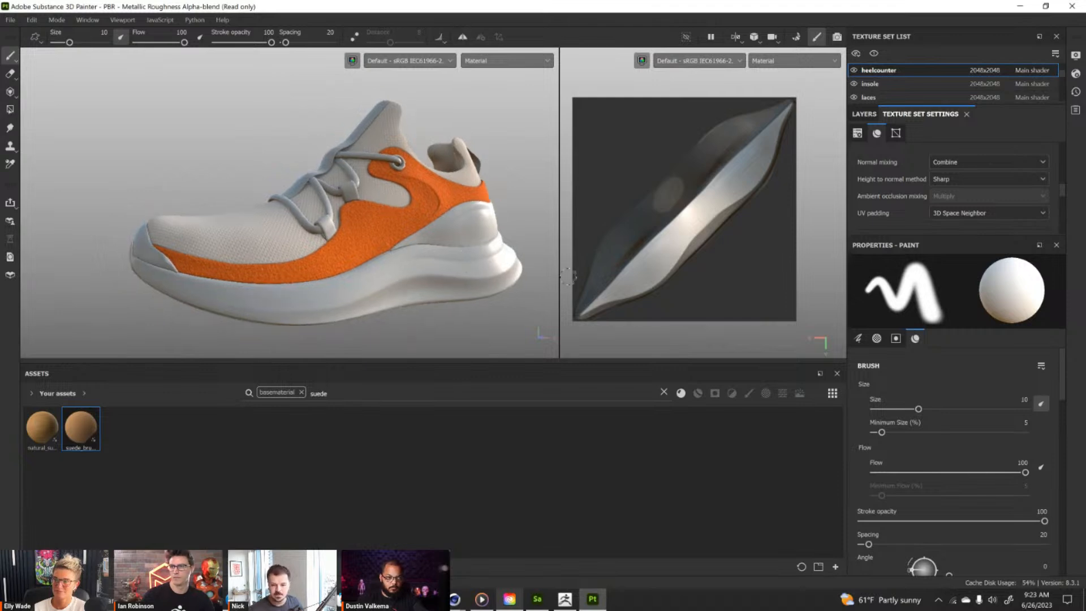
pyautogui.moveTo(559, 273); pyautogui.dragTo(680, 273)
pyautogui.keyDown('alt'); pyautogui.moveTo(497, 218); pyautogui.dragTo(466, 238); pyautogui.keyUp('alt')
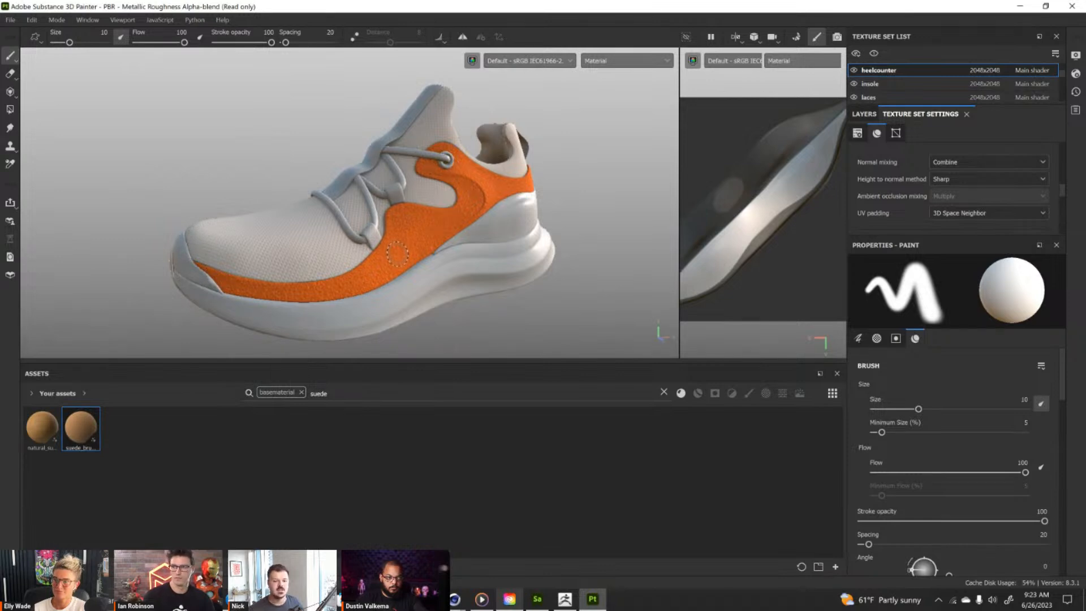
pyautogui.keyDown('alt'); pyautogui.moveTo(312, 283); pyautogui.dragTo(266, 272); pyautogui.keyUp('alt')
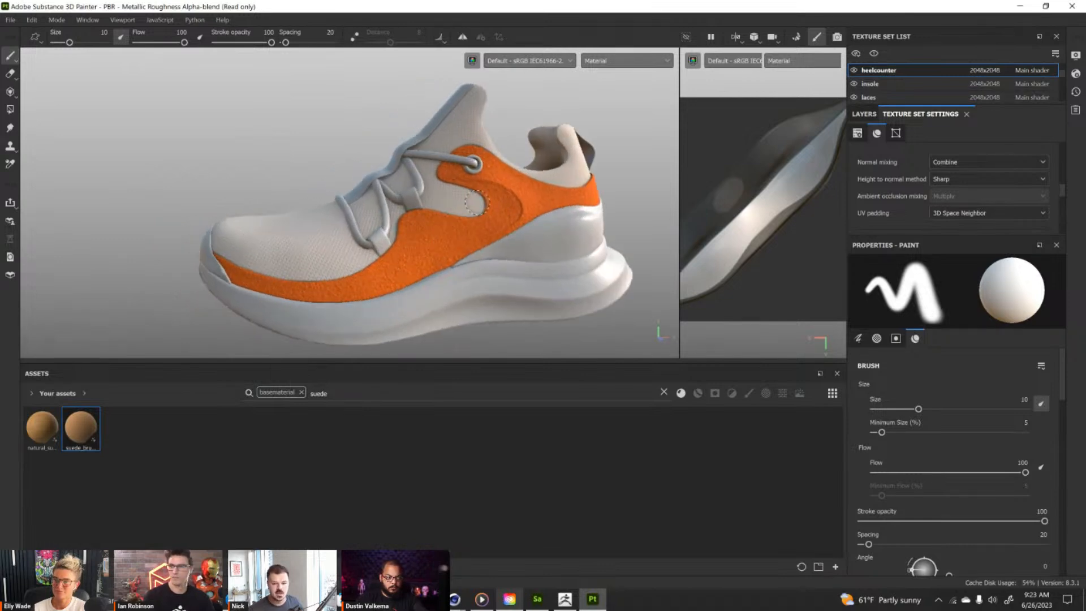
pyautogui.keyDown('alt'); pyautogui.moveTo(401, 275); pyautogui.dragTo(387, 265); pyautogui.keyUp('alt')
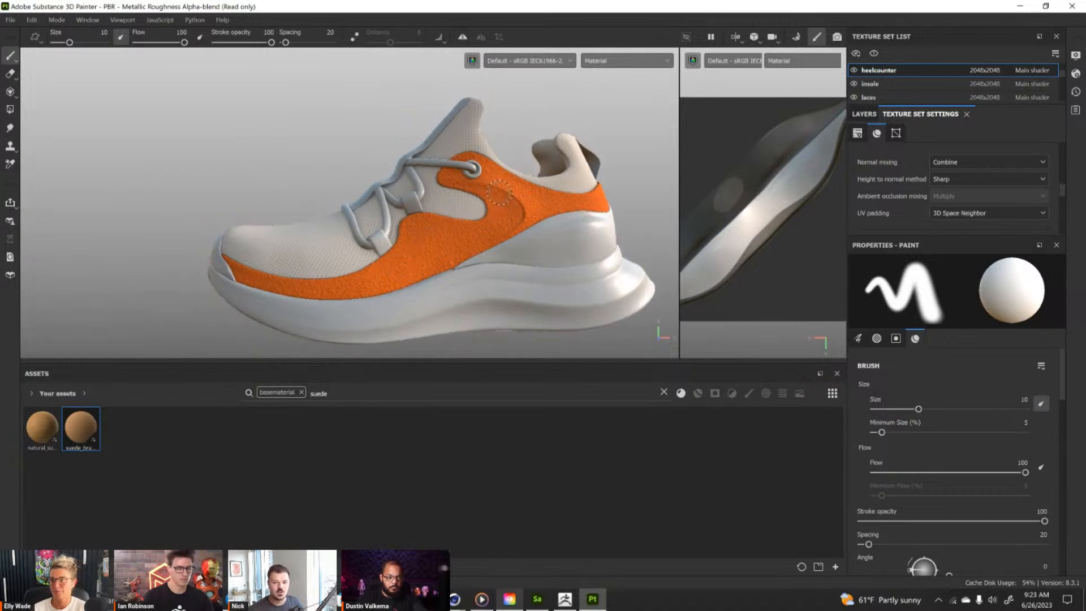
pyautogui.keyDown('alt'); pyautogui.moveTo(454, 237); pyautogui.dragTo(415, 239, button='middle'); pyautogui.keyUp('alt')
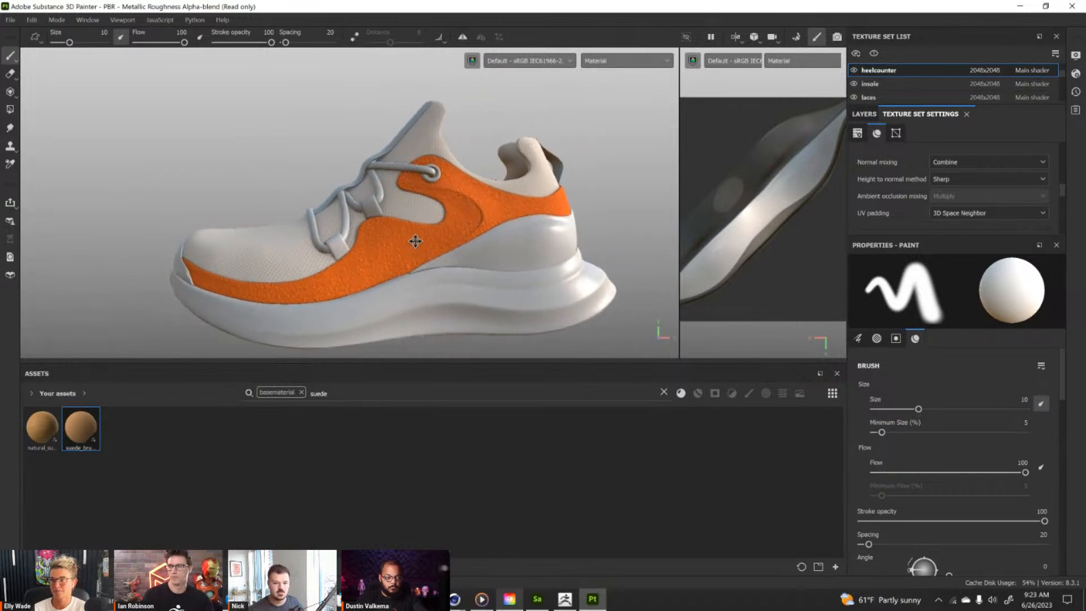
pyautogui.keyDown('alt'); pyautogui.moveTo(416, 255); pyautogui.dragTo(453, 212); pyautogui.keyUp('alt')
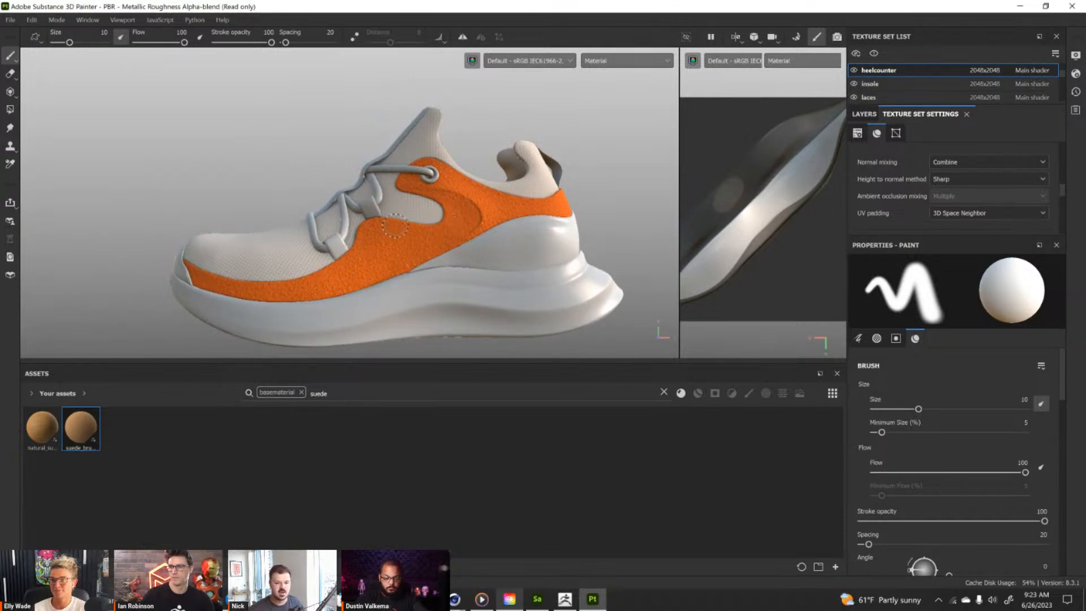
# Show the mudguard's layer stack and add a black mask to its suede_brushed_downwards layer.
pyautogui.keyDown('ctrl'); pyautogui.keyDown('alt'); pyautogui.rightClick(378, 261); pyautogui.keyUp('alt'); pyautogui.keyUp('ctrl')
pyautogui.click(864, 115)
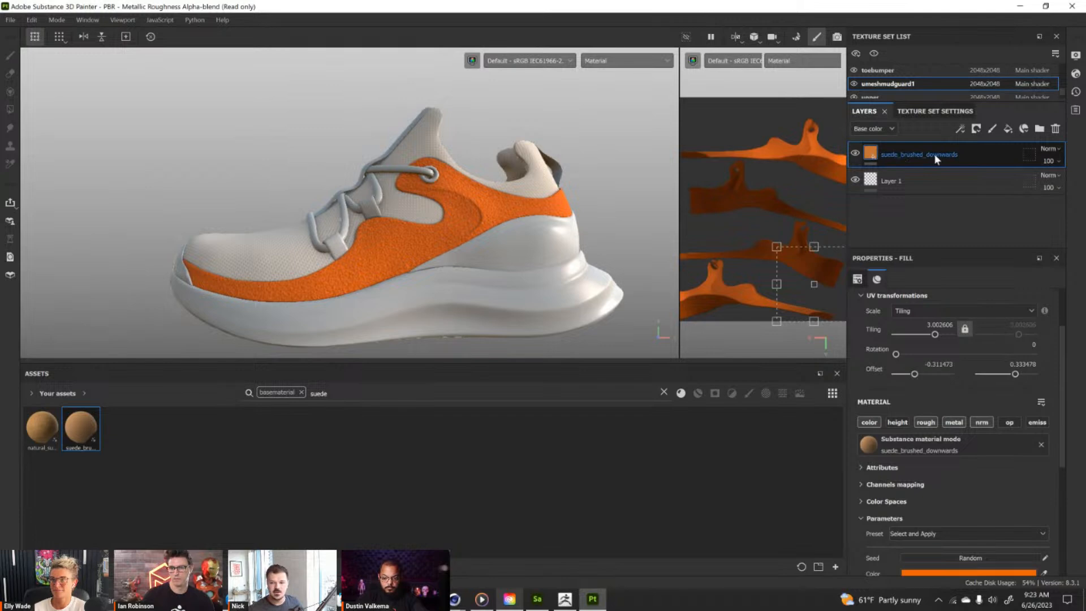
pyautogui.rightClick(974, 160)
pyautogui.click(982, 31)
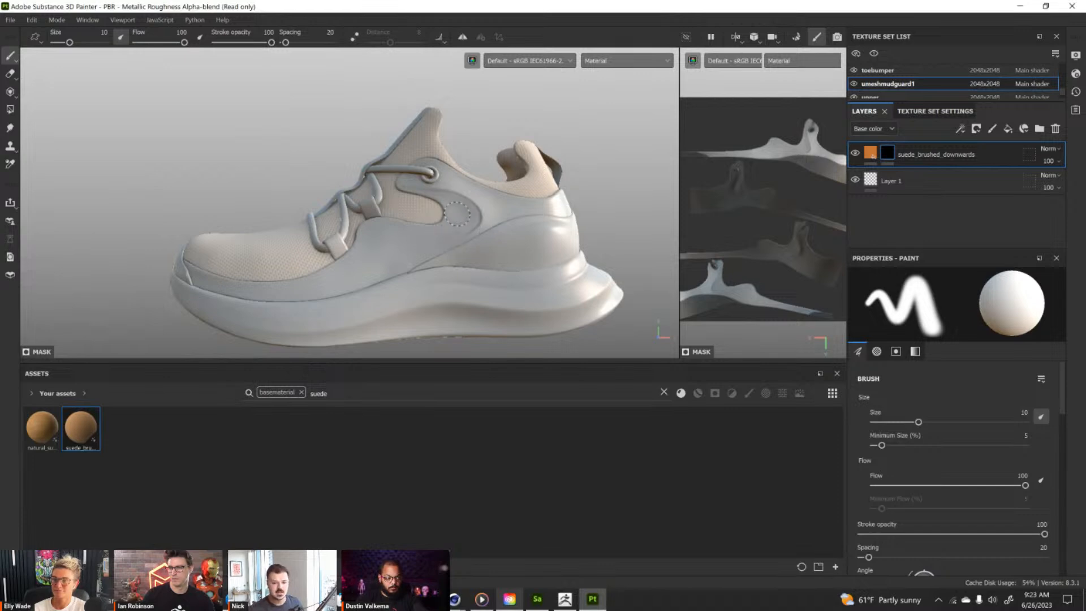
# Paint a patch of orange suede into the mask on the mudguard's rear section below the collar.
pyautogui.moveTo(460, 189)
pyautogui.mouseDown()
pyautogui.moveTo(460, 249)
pyautogui.moveTo(481, 198)
pyautogui.moveTo(483, 239)
pyautogui.moveTo(510, 210)
pyautogui.moveTo(515, 219)
pyautogui.mouseUp()
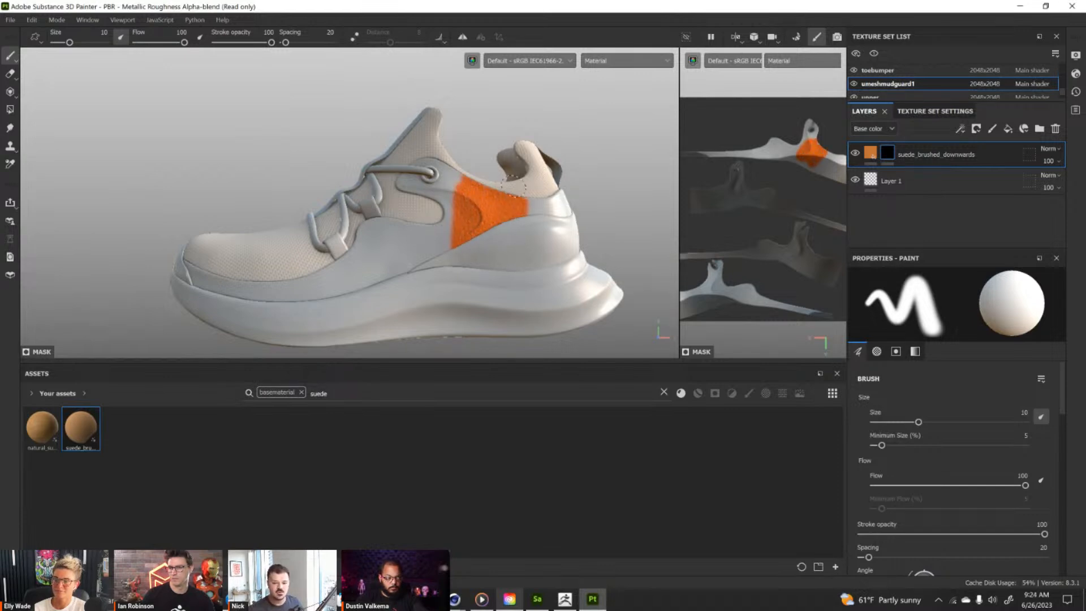
pyautogui.scroll(4, 497, 250)
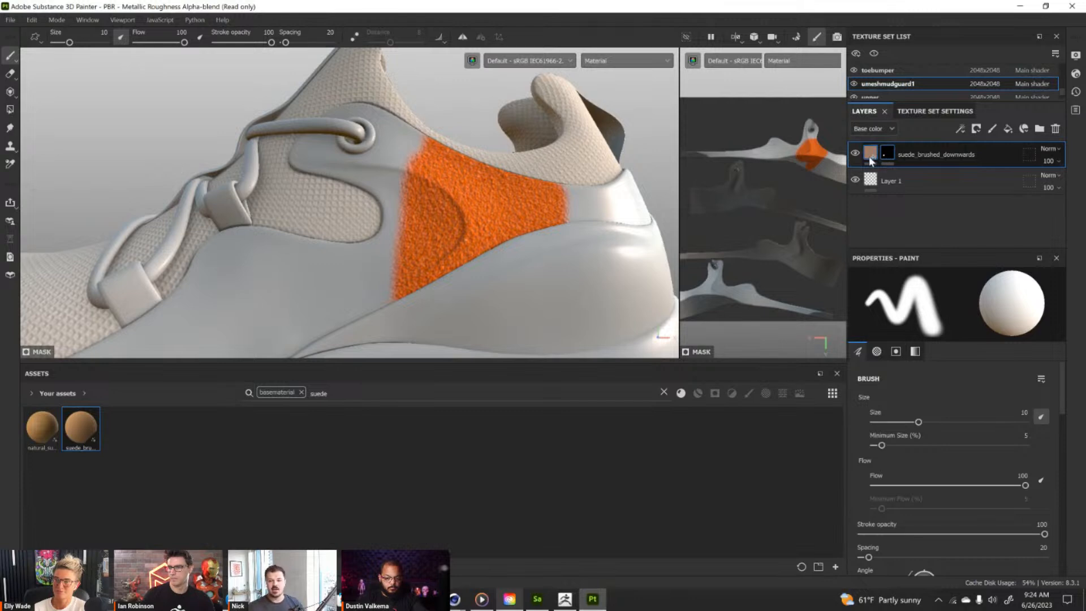
pyautogui.moveTo(869, 157)
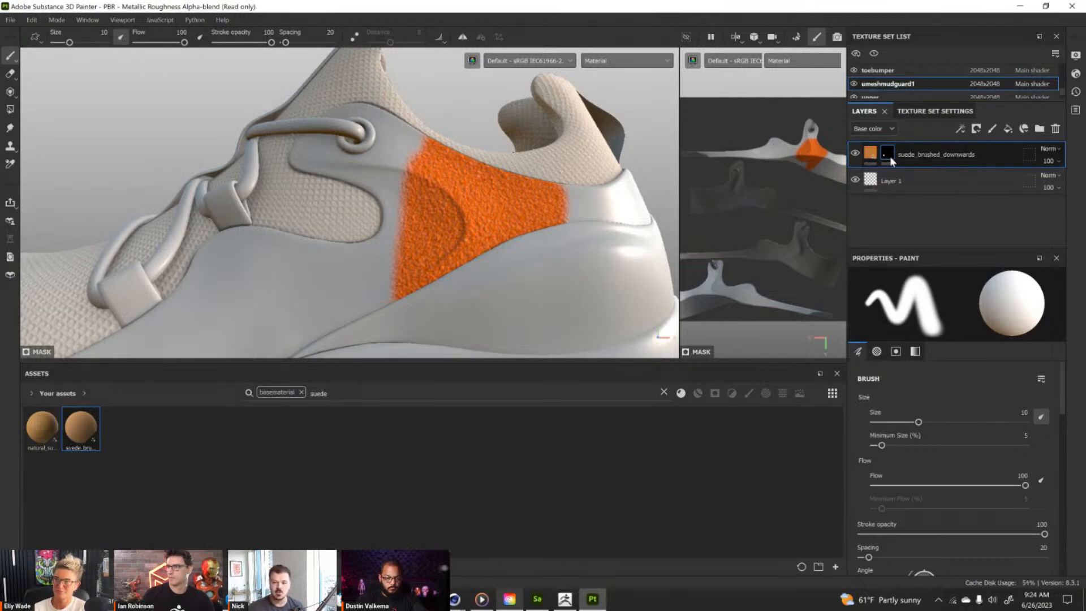
# Paint a second suede patch into the mask below the laces and undo that stroke.
pyautogui.moveTo(311, 238)
pyautogui.mouseDown()
pyautogui.moveTo(255, 345)
pyautogui.moveTo(209, 348)
pyautogui.mouseUp()
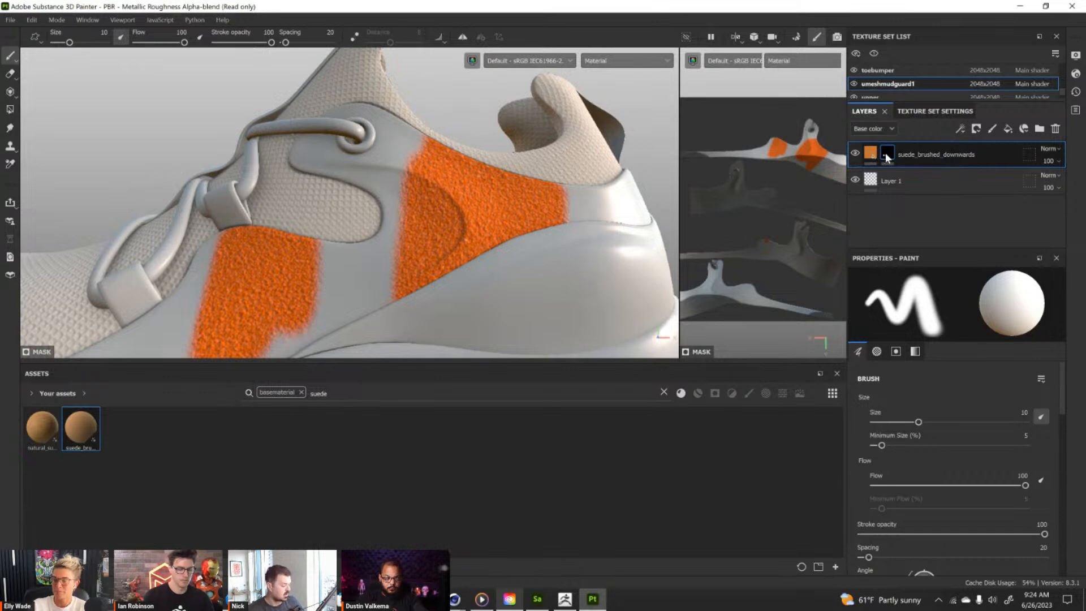
pyautogui.scroll(-2, 486, 168)
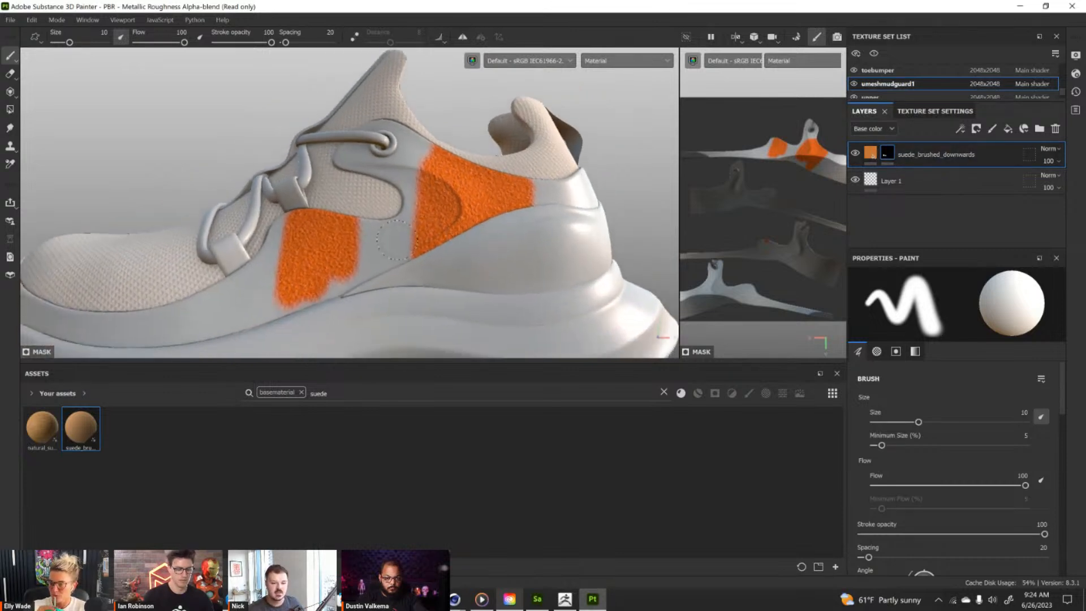
pyautogui.hotkey('ctrl', 'z')
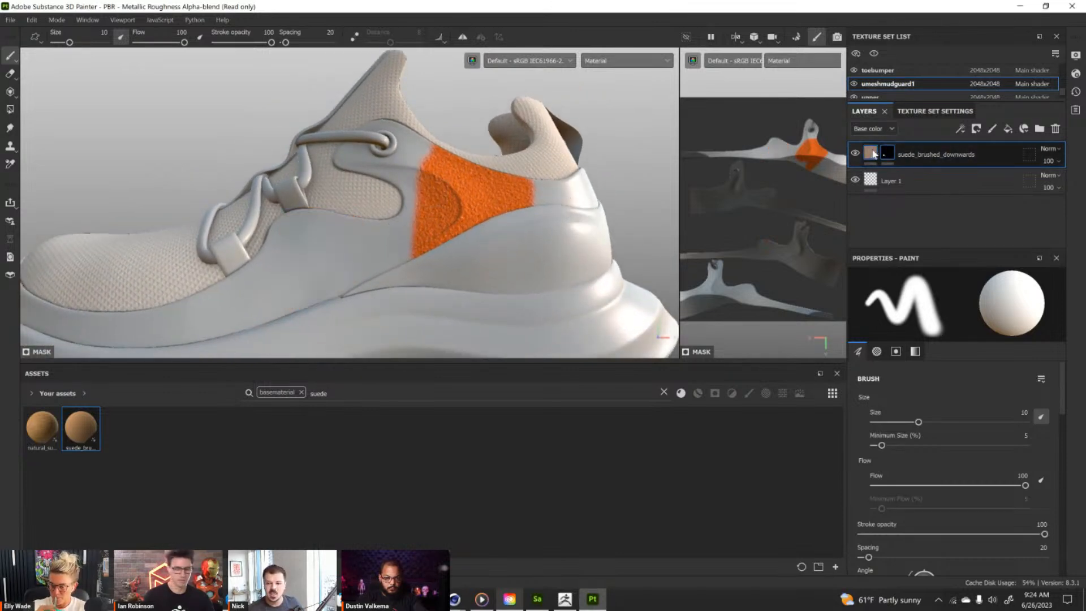
# Change the masked suede layer's material color to purple 7F5DF9.
pyautogui.click(871, 154)
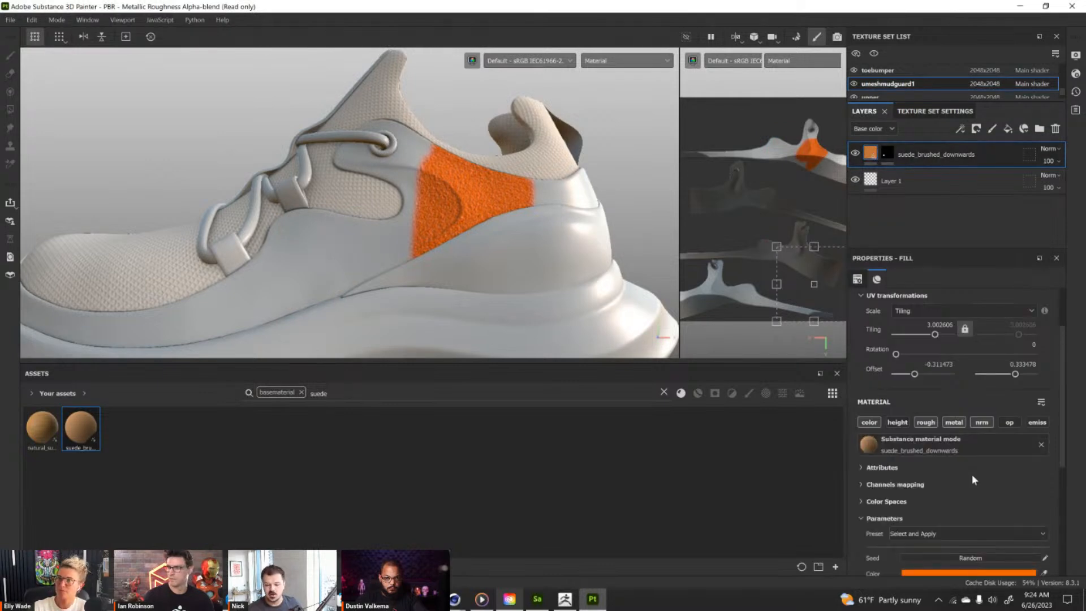
pyautogui.scroll(-3, 976, 475)
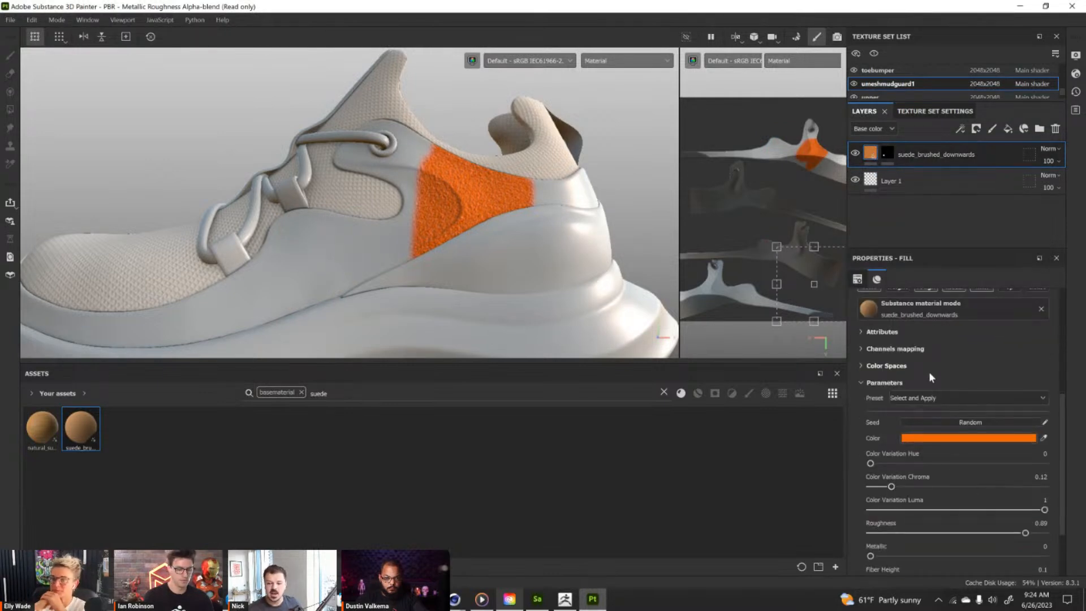
pyautogui.click(943, 440)
pyautogui.moveTo(870, 423)
pyautogui.mouseDown()
pyautogui.moveTo(908, 478)
pyautogui.moveTo(928, 408)
pyautogui.moveTo(889, 405)
pyautogui.mouseUp()
pyautogui.click(945, 438)
pyautogui.click(441, 184)
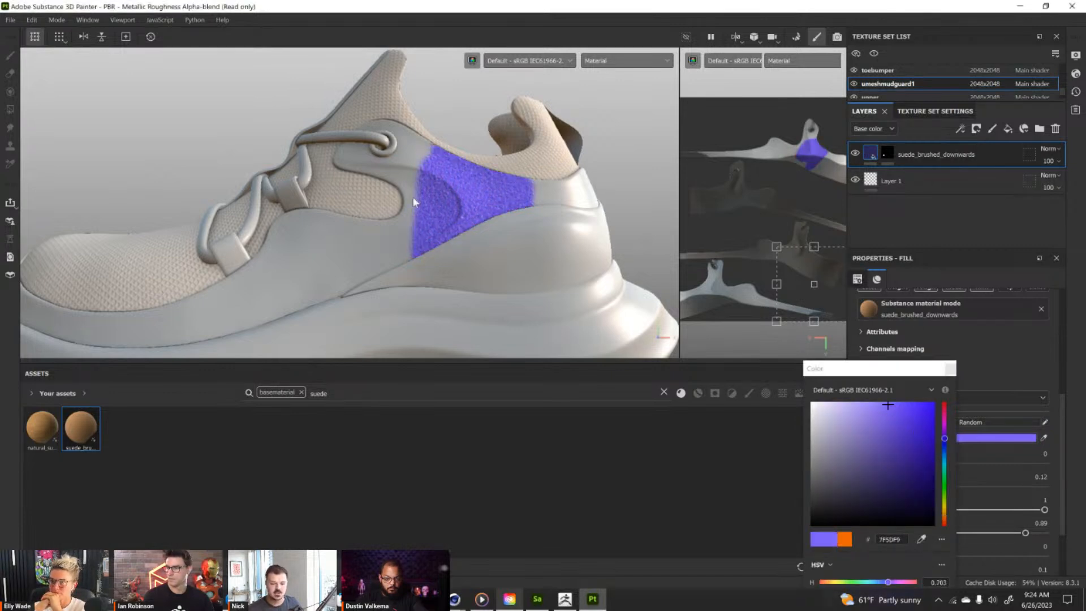
pyautogui.click(951, 371)
# Remove the mask from the suede_brushed_downwards layer so the suede covers the whole mudguard.
pyautogui.click(886, 153)
pyautogui.rightClick(887, 153)
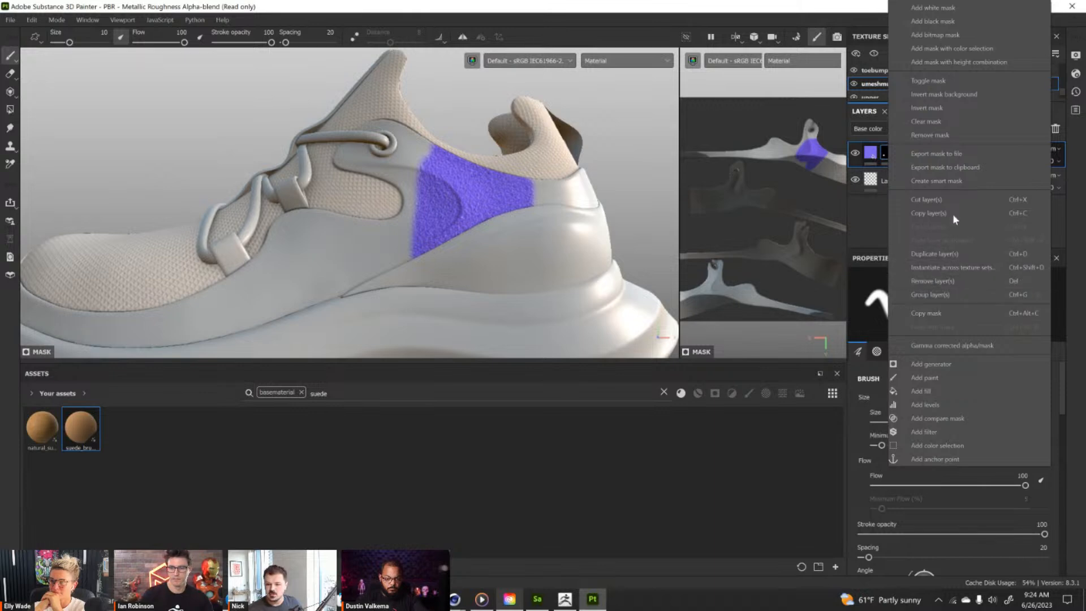
pyautogui.click(956, 135)
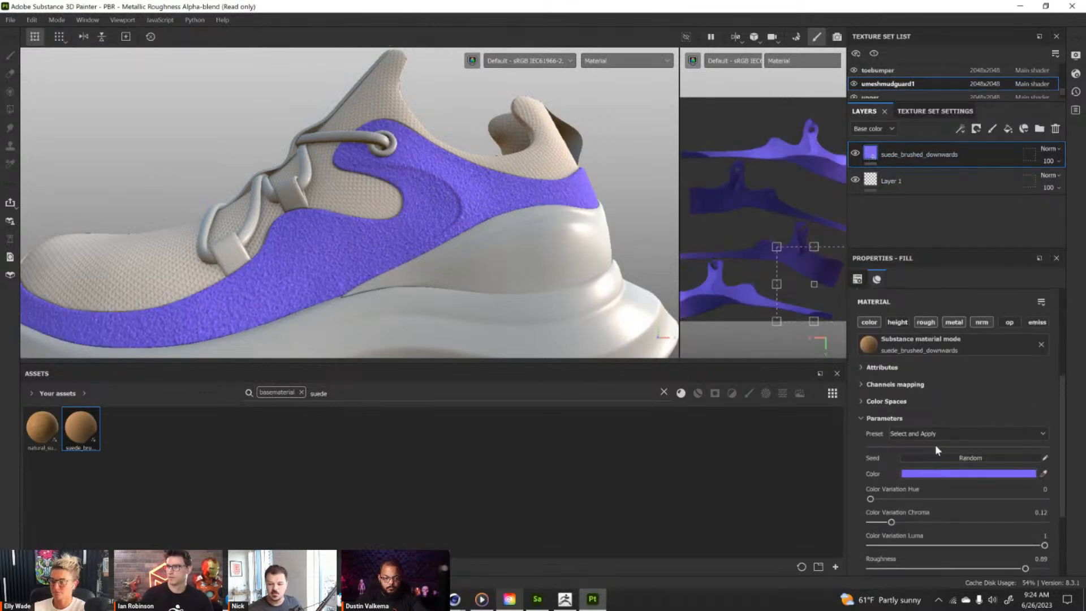
# Set the suede layer's color back to the saved orange swatch EB6206.
pyautogui.click(935, 474)
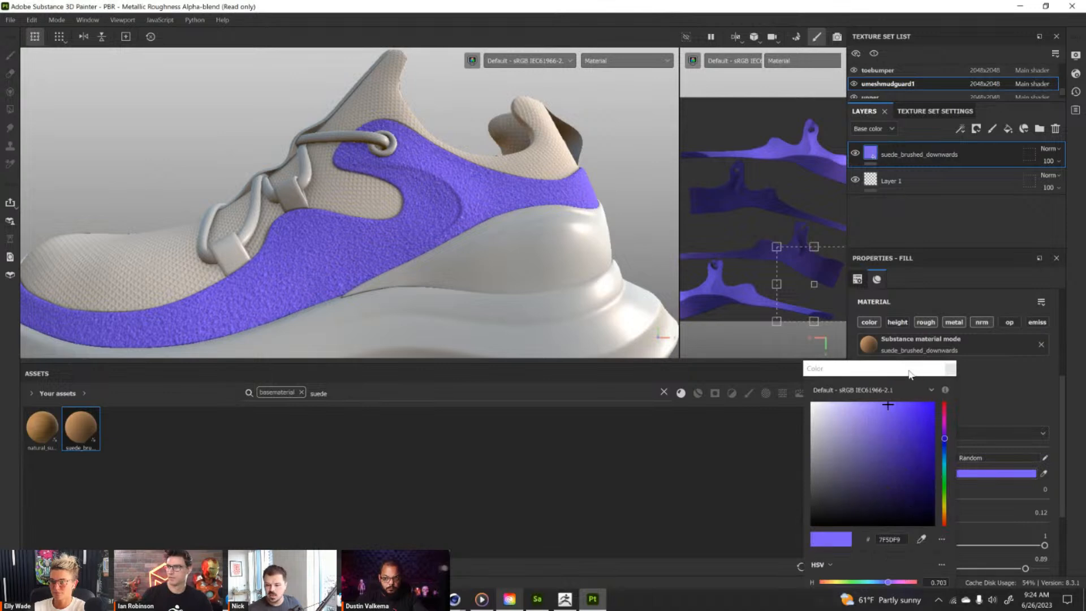
pyautogui.moveTo(911, 377); pyautogui.dragTo(910, 215)
pyautogui.click(923, 550)
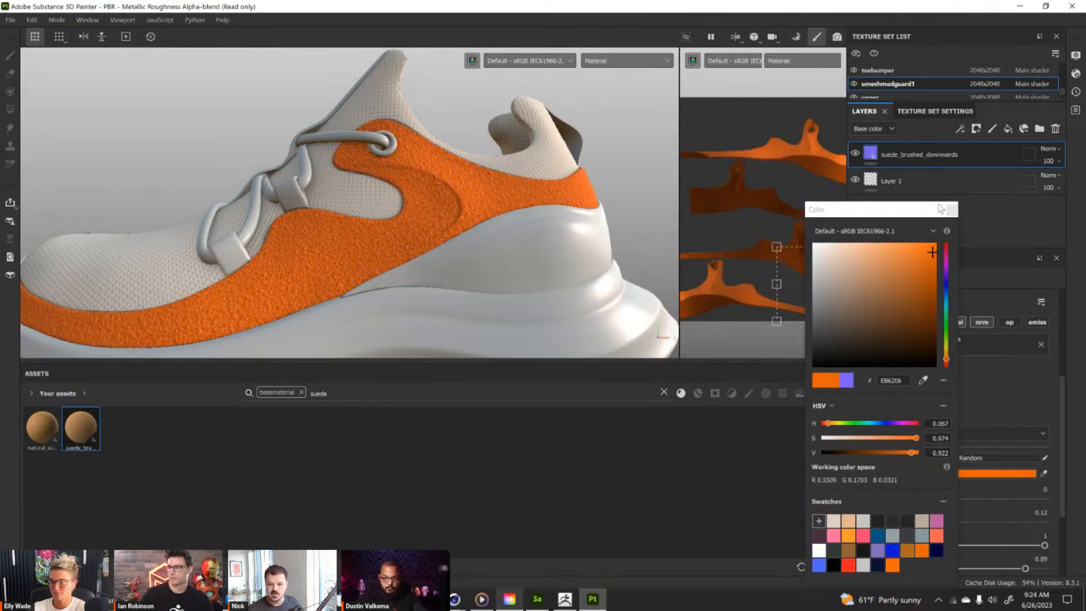
pyautogui.click(952, 210)
pyautogui.keyDown('alt'); pyautogui.moveTo(492, 253); pyautogui.dragTo(515, 226); pyautogui.keyUp('alt')
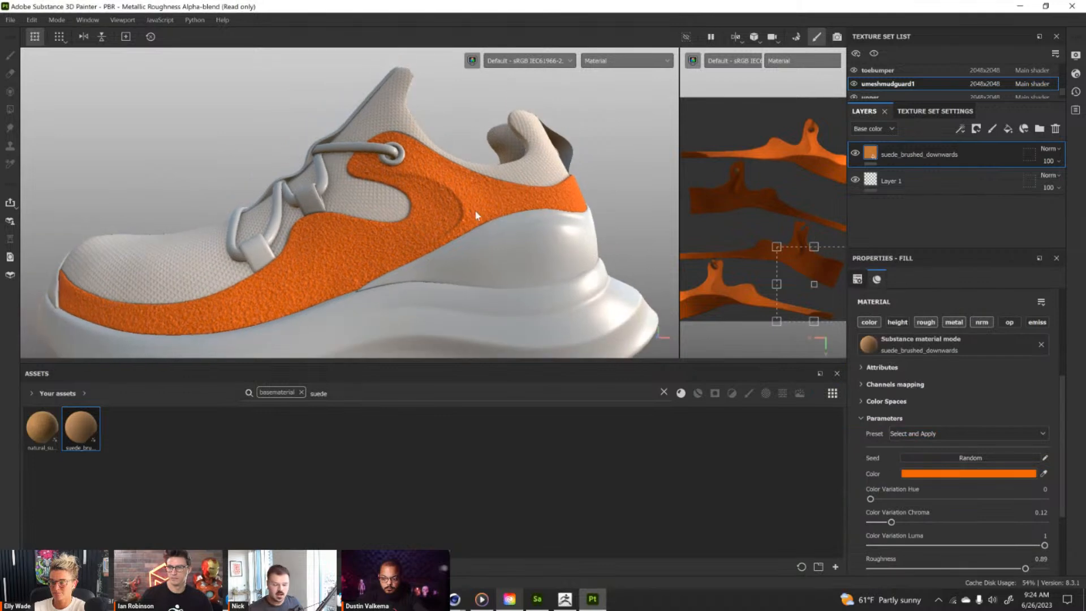
# Duplicate the suede_brushed_downwards layer and set the upper copy's color to the beige swatch DDD0C5.
pyautogui.hotkey('ctrl', 'd')
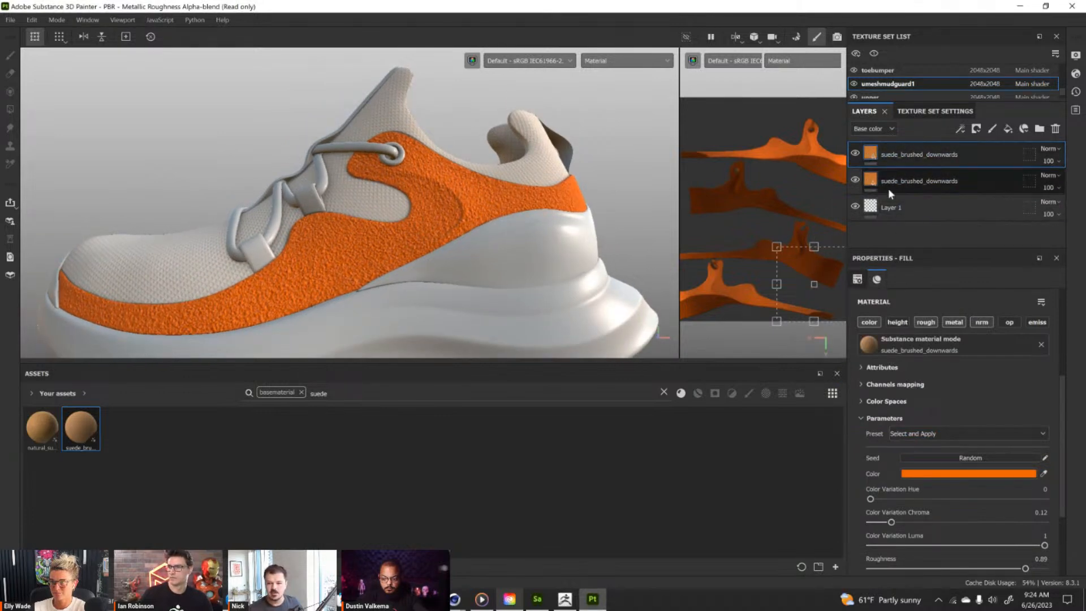
pyautogui.click(957, 475)
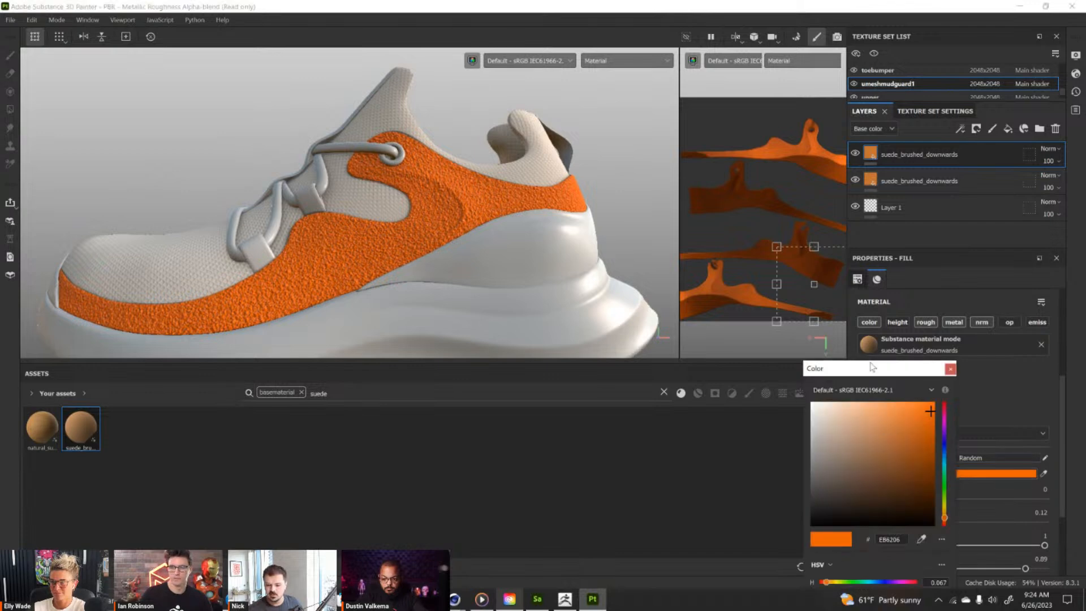
pyautogui.moveTo(872, 368); pyautogui.dragTo(899, 226)
pyautogui.click(860, 535)
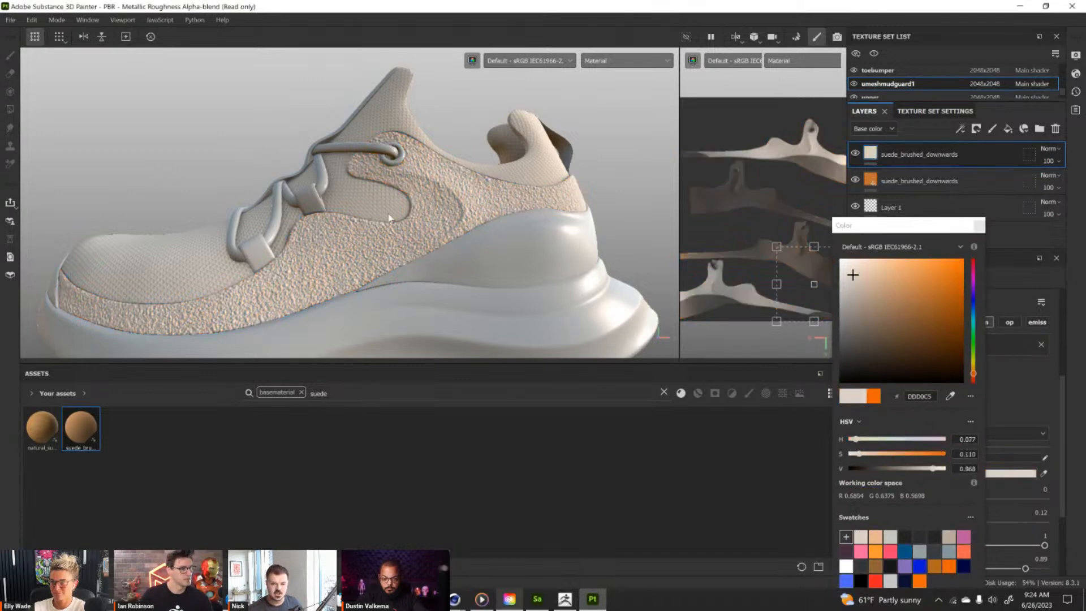
pyautogui.click(976, 226)
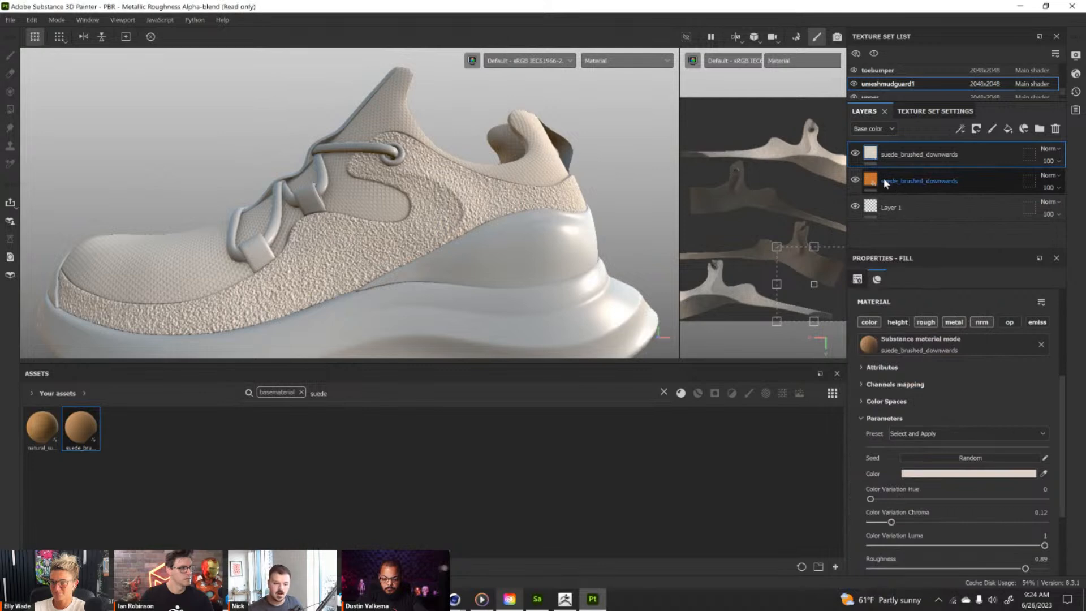
# Add a black mask with an empty generator to the upper beige suede layer.
pyautogui.click(975, 129)
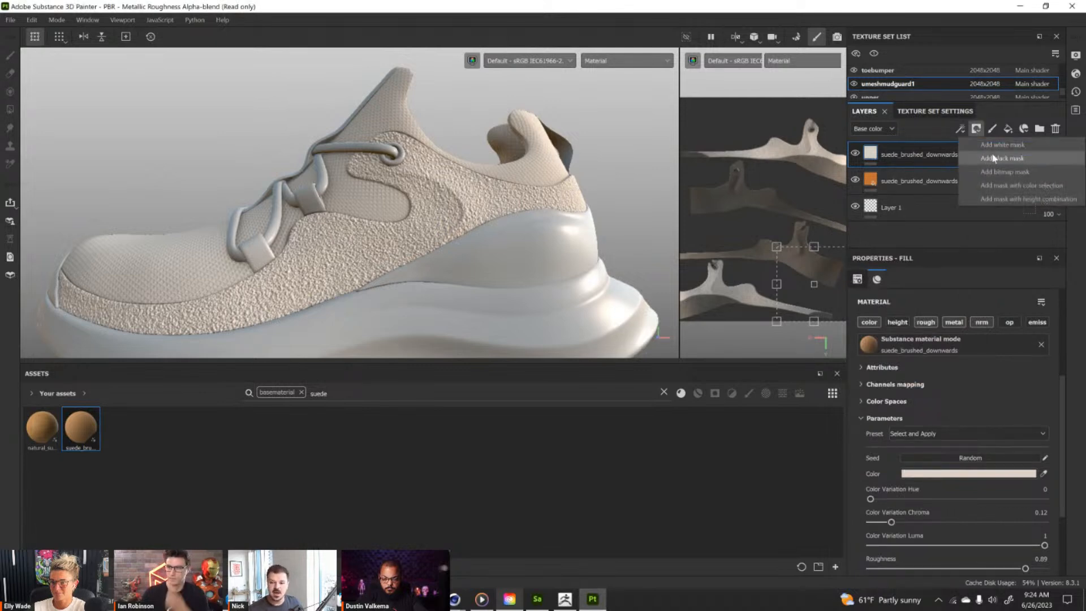
pyautogui.click(969, 149)
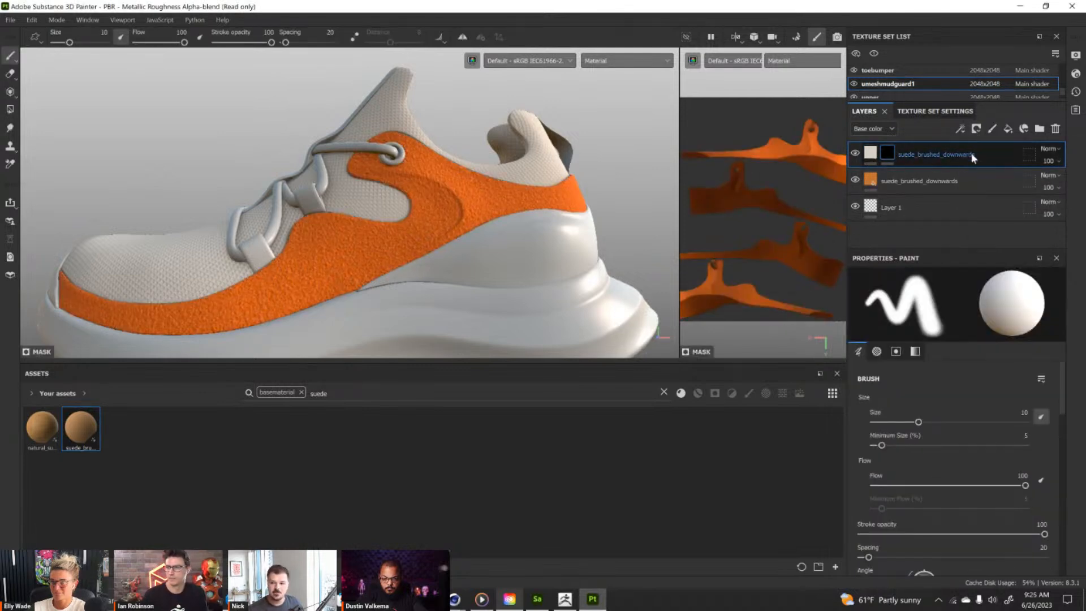
pyautogui.click(962, 134)
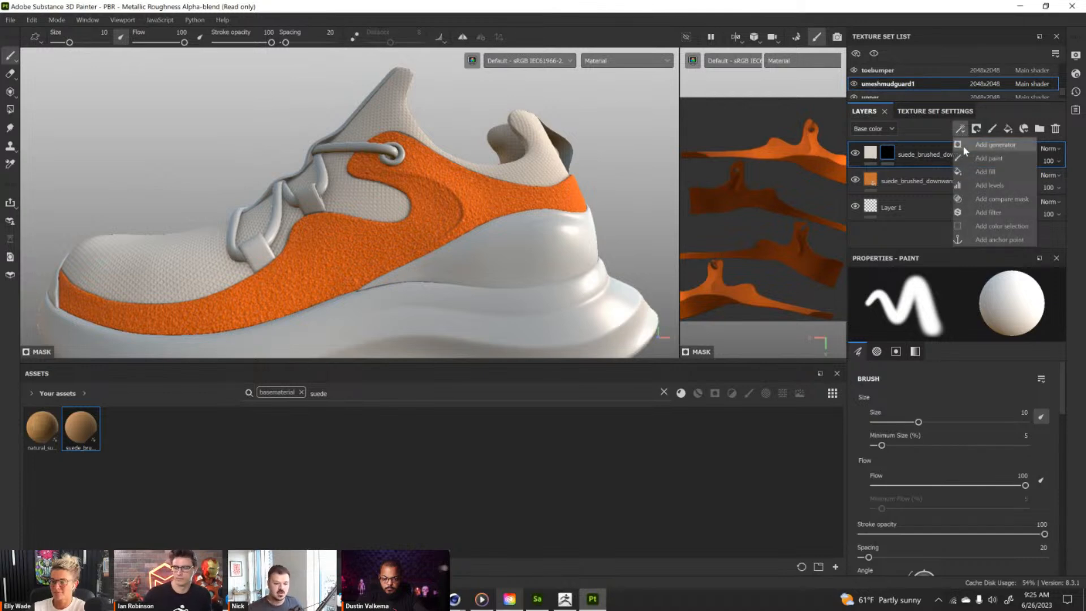
pyautogui.click(963, 145)
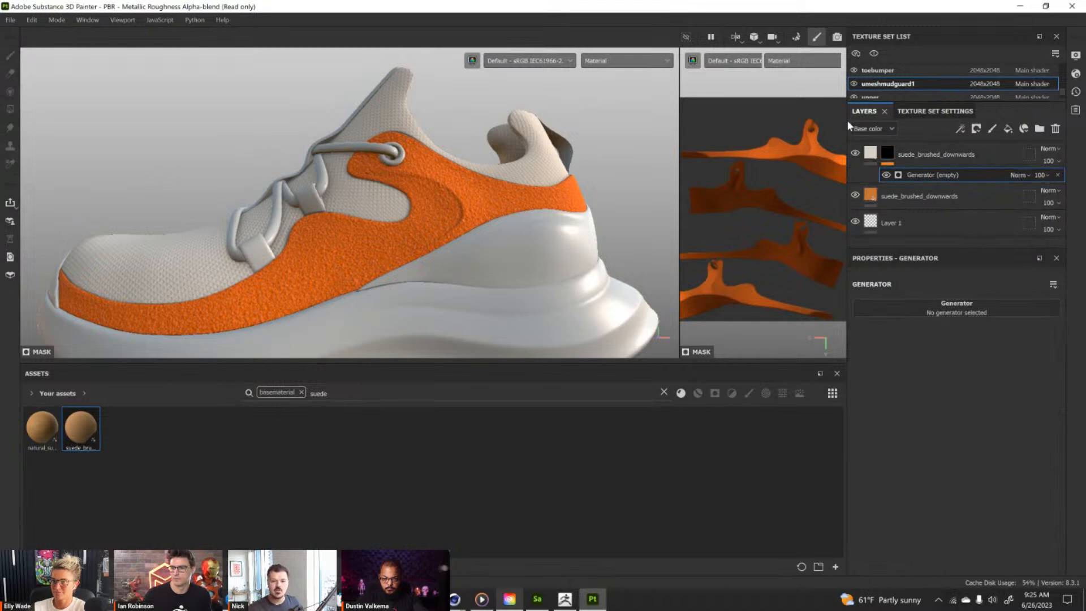
# Display the Position mesh map on the shoe in side view.
pyautogui.keyDown('alt'); pyautogui.moveTo(627, 133); pyautogui.dragTo(611, 144); pyautogui.keyUp('alt')
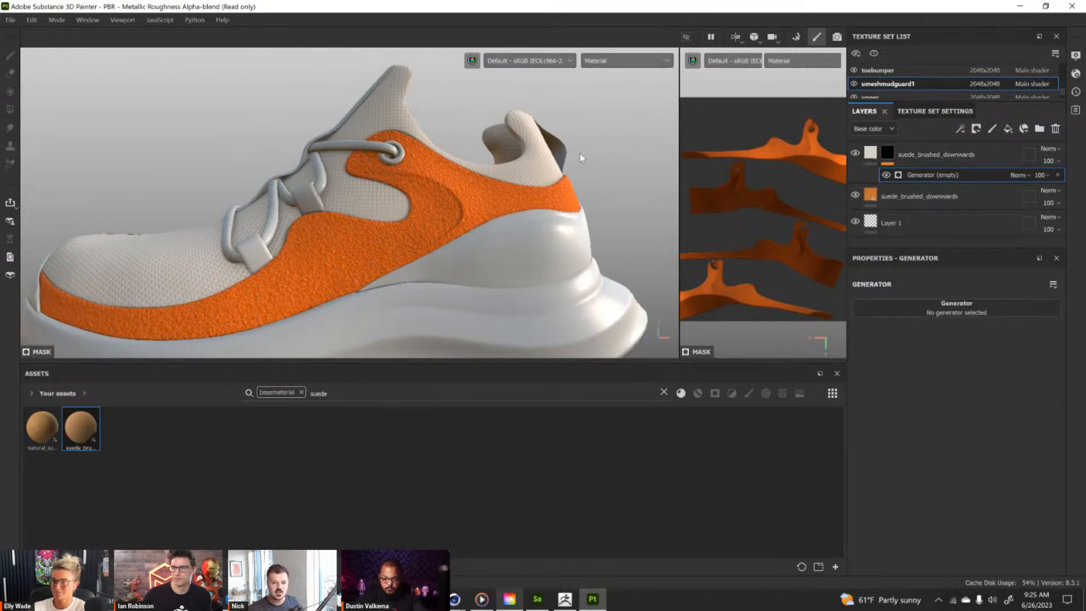
pyautogui.keyDown('alt'); pyautogui.moveTo(368, 211); pyautogui.dragTo(424, 197, button='middle'); pyautogui.keyUp('alt')
pyautogui.scroll(-3, 425, 201)
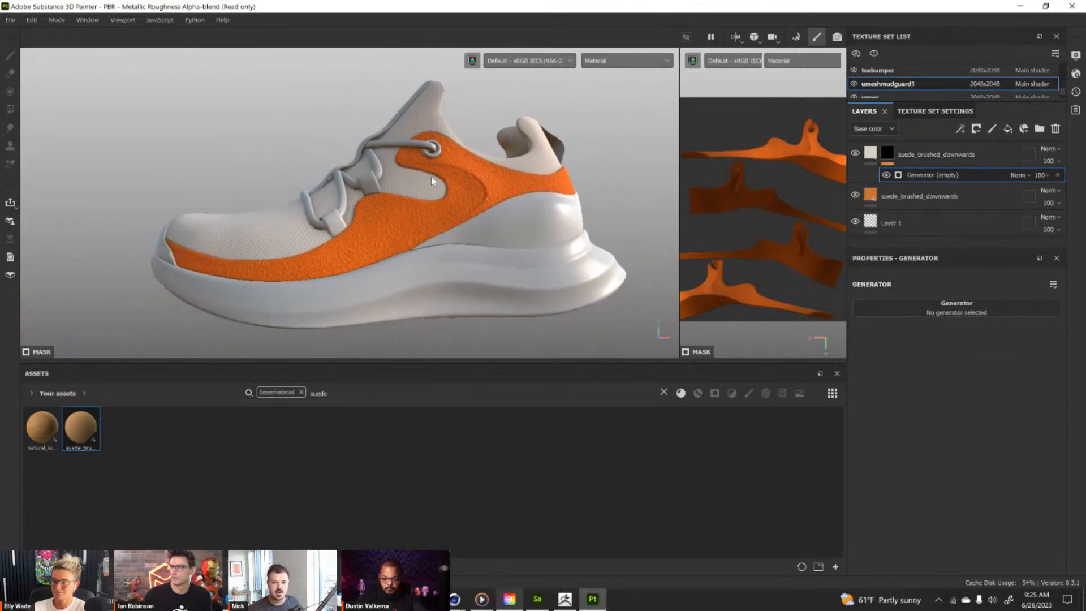
pyautogui.click(608, 62)
pyautogui.scroll(-3, 633, 159)
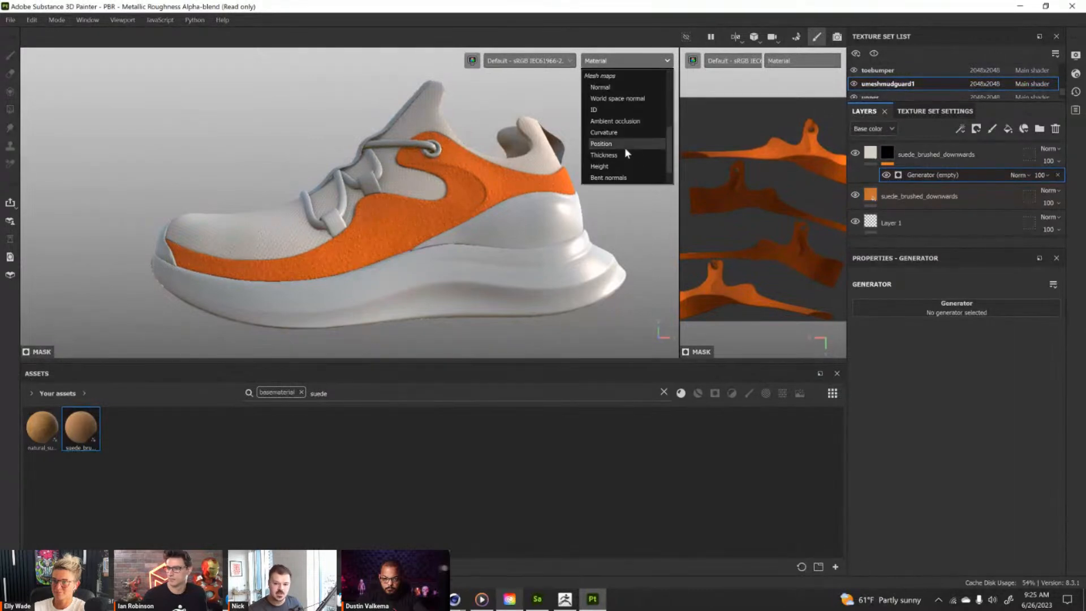
pyautogui.click(625, 147)
pyautogui.keyDown('alt'); pyautogui.moveTo(451, 183); pyautogui.dragTo(478, 192); pyautogui.keyUp('alt')
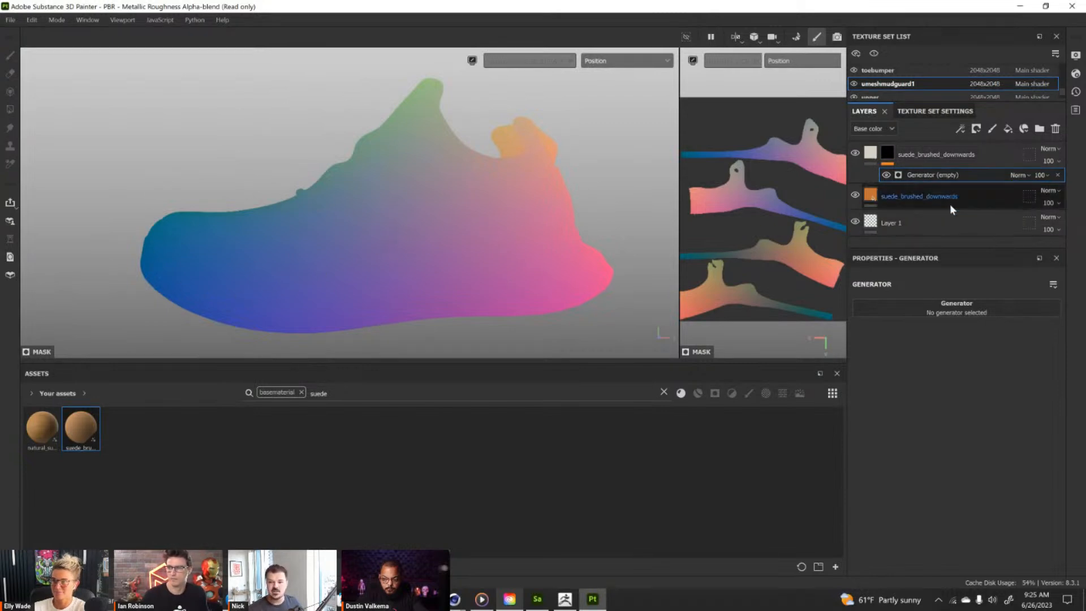
# Load the 3D Linear Gradient generator and sample its 3D Position Start at the toe tip and 3D Position End at the heel.
pyautogui.click(970, 310)
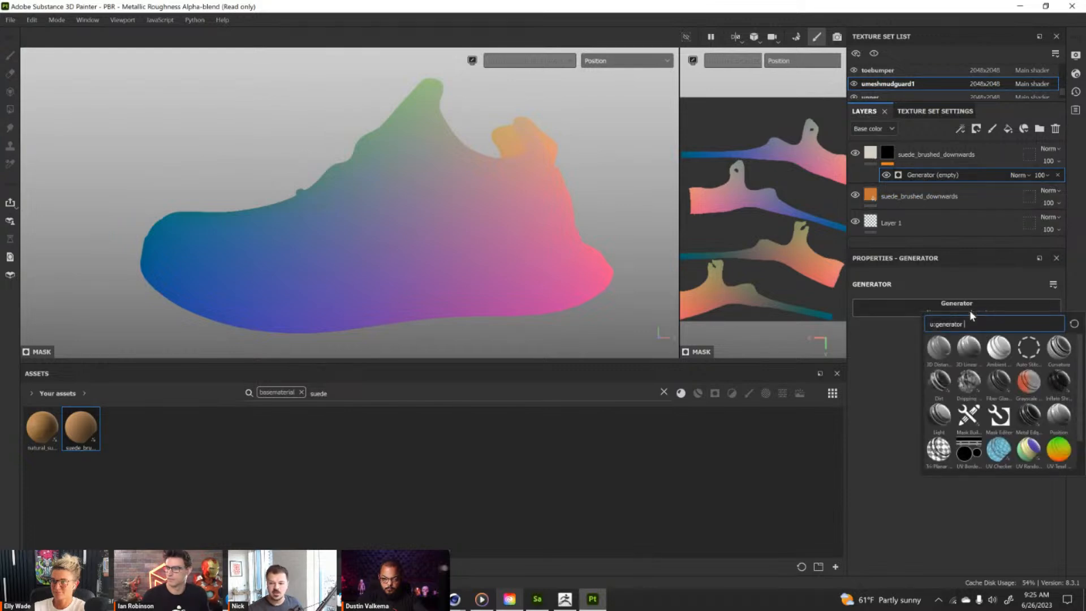
pyautogui.click(970, 351)
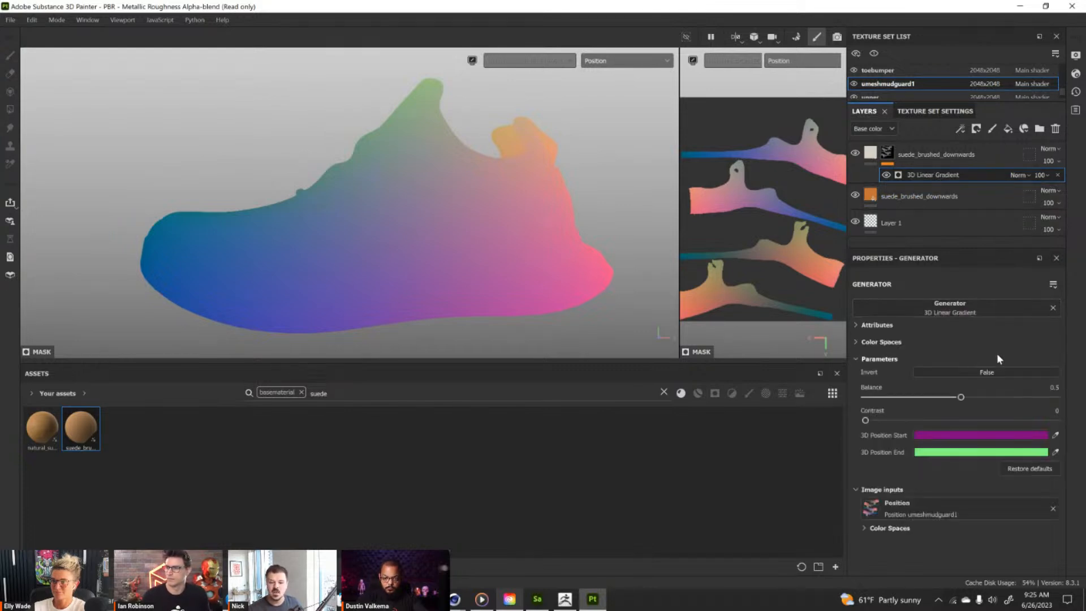
pyautogui.keyDown('alt'); pyautogui.moveTo(553, 259); pyautogui.dragTo(553, 229); pyautogui.keyUp('alt')
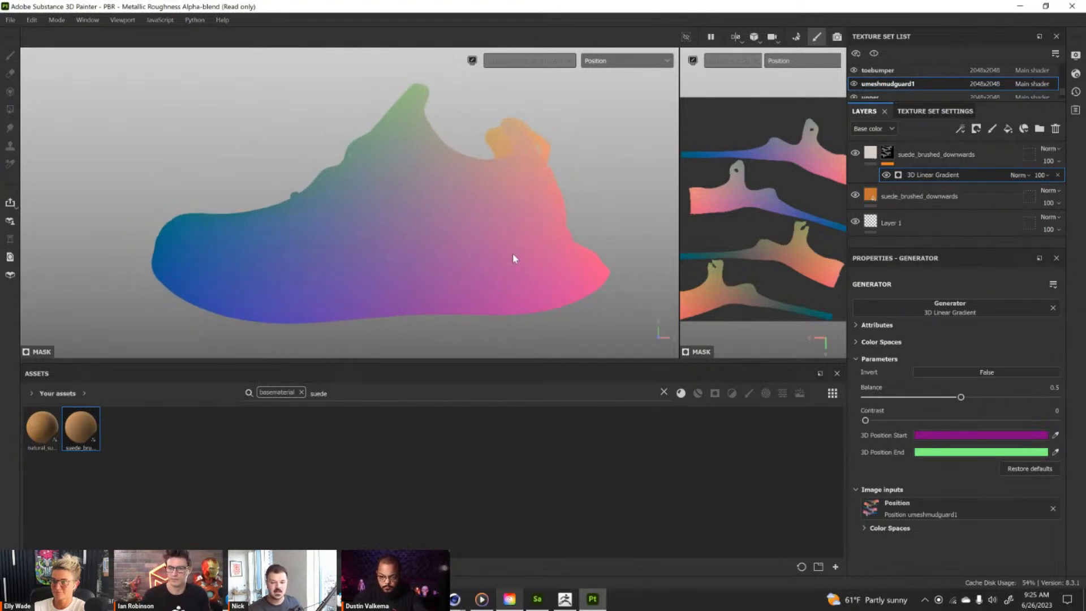
pyautogui.keyDown('alt'); pyautogui.moveTo(559, 198); pyautogui.dragTo(540, 202); pyautogui.keyUp('alt')
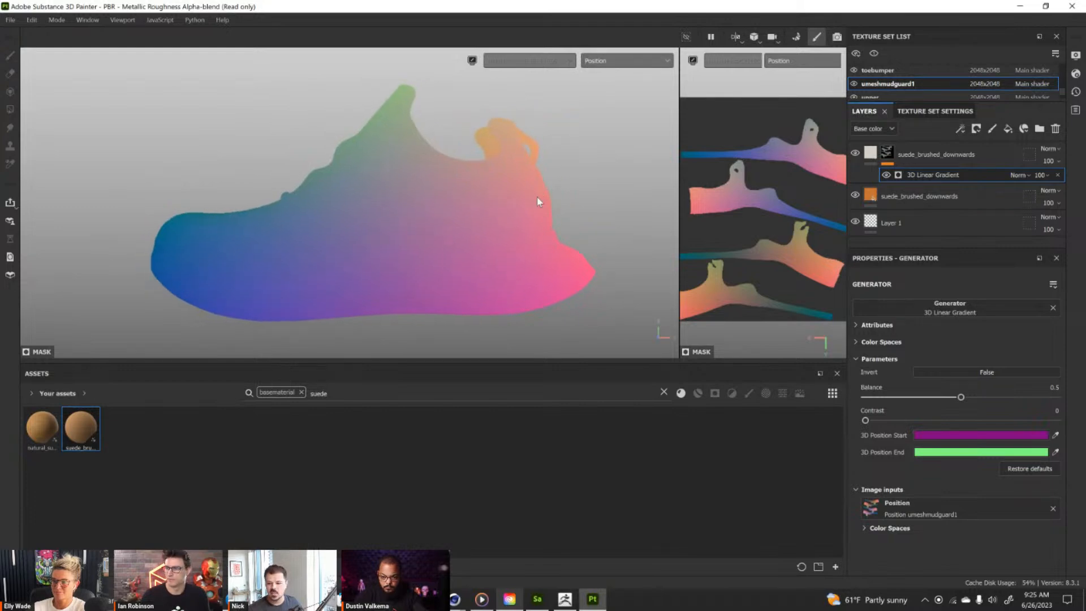
pyautogui.click(1056, 435)
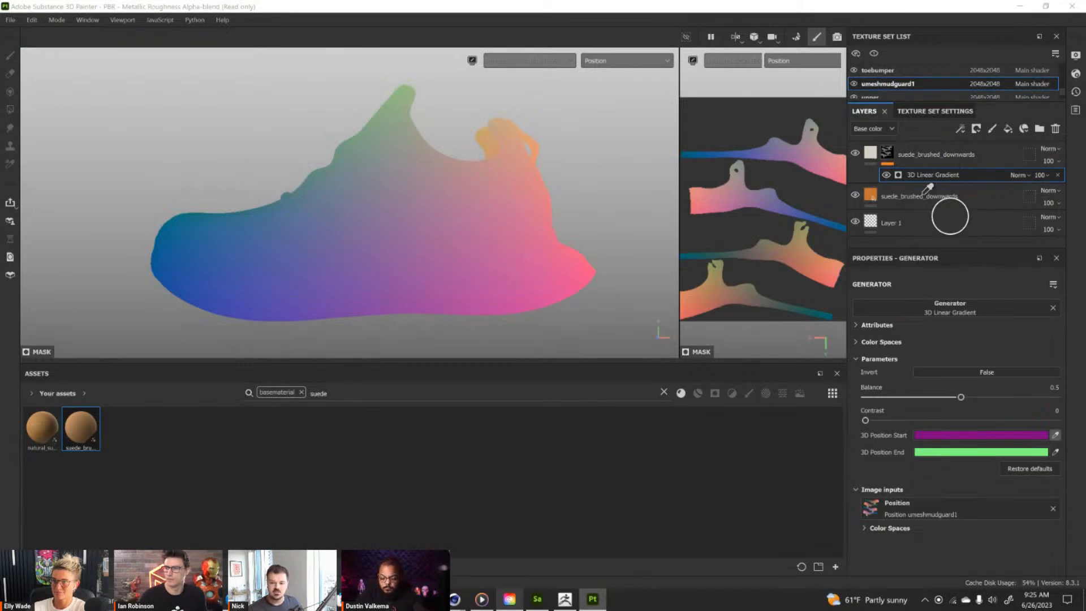
pyautogui.click(153, 260)
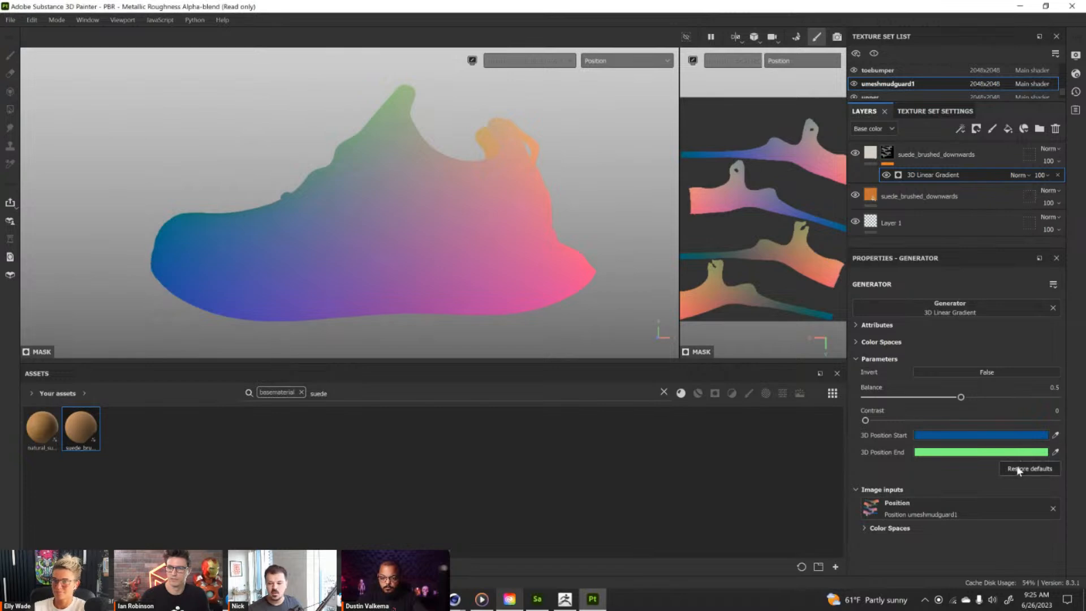
pyautogui.click(1056, 452)
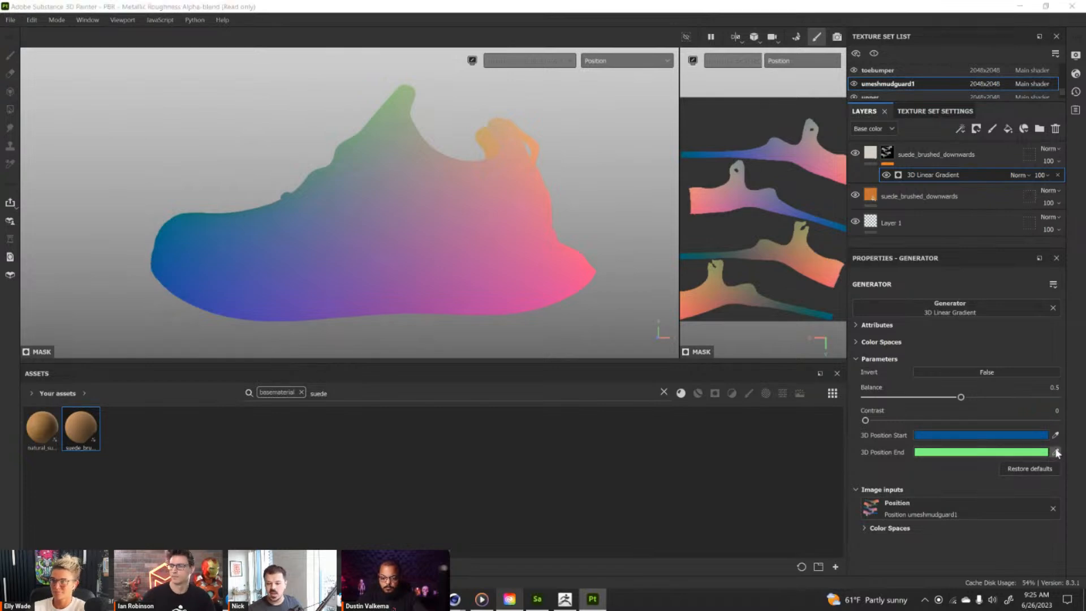
pyautogui.click(591, 273)
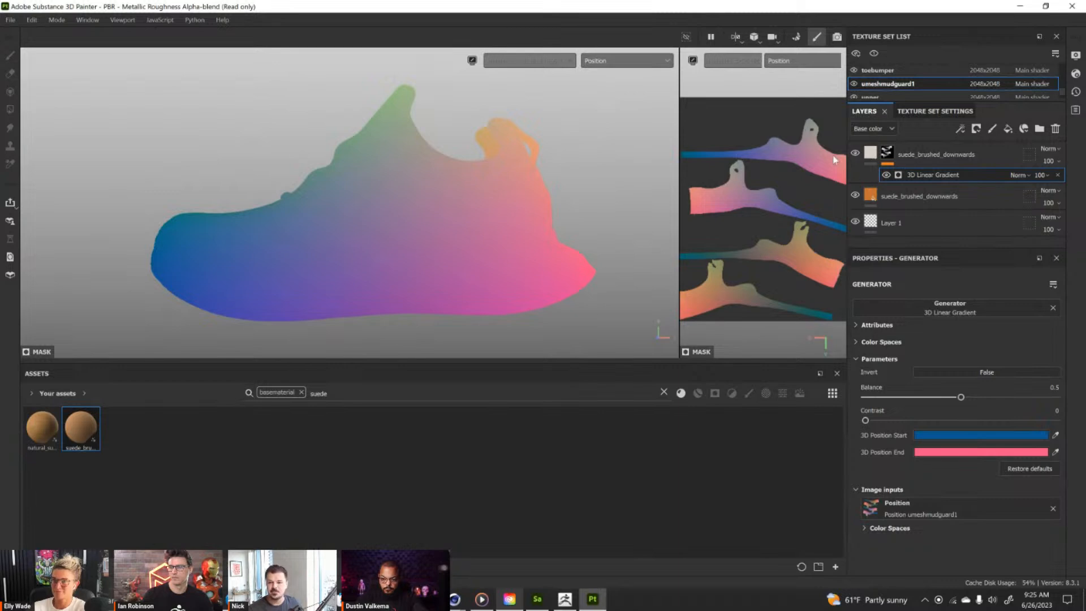
# Switch the viewport display back to Material.
pyautogui.click(603, 63)
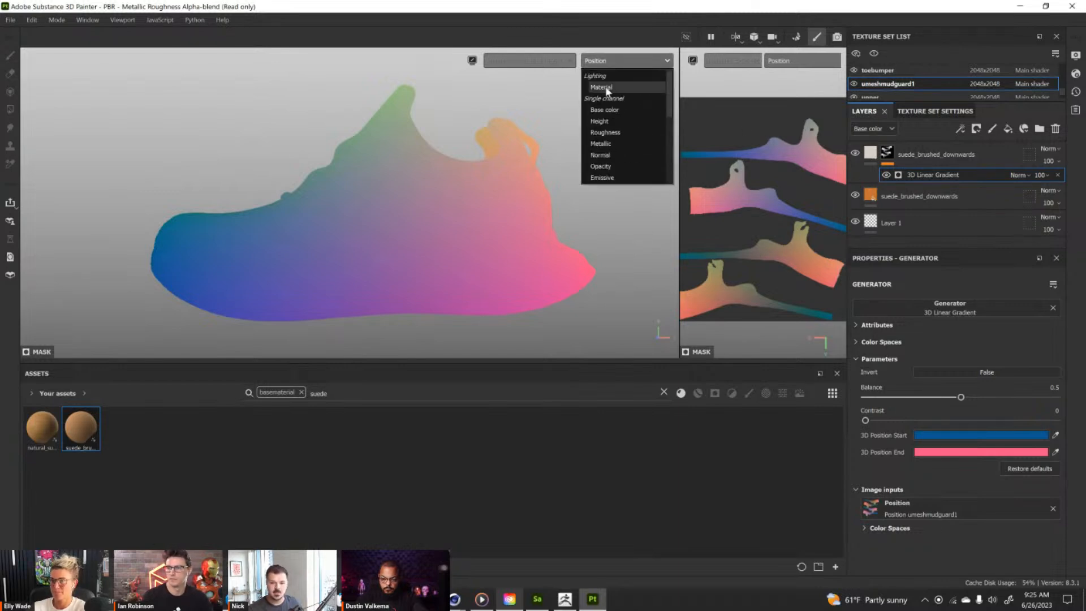
pyautogui.click(605, 78)
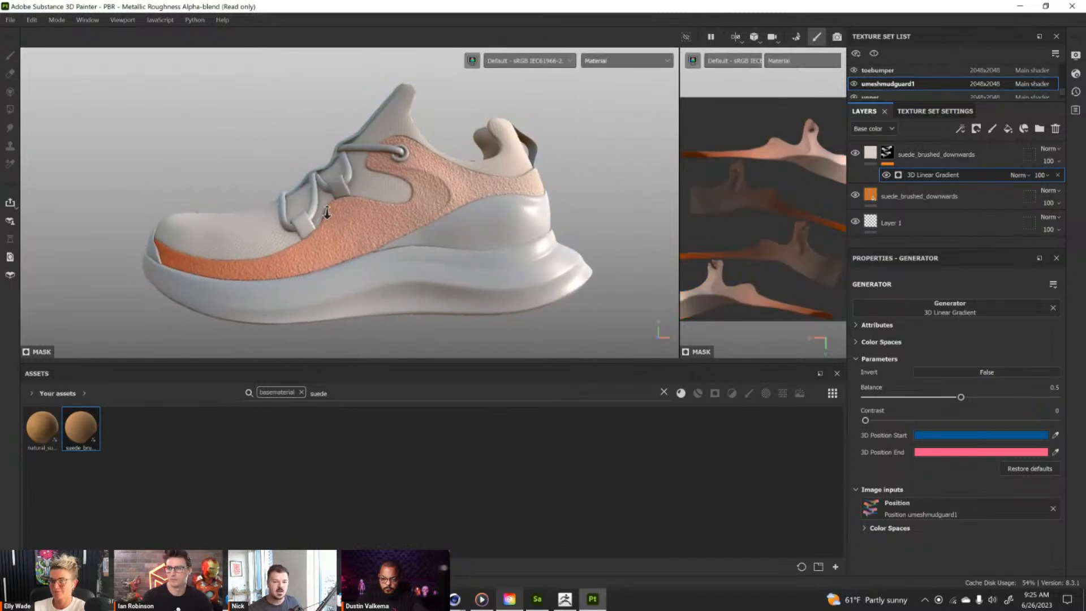
pyautogui.keyDown('alt'); pyautogui.moveTo(357, 272); pyautogui.dragTo(539, 197); pyautogui.keyUp('alt')
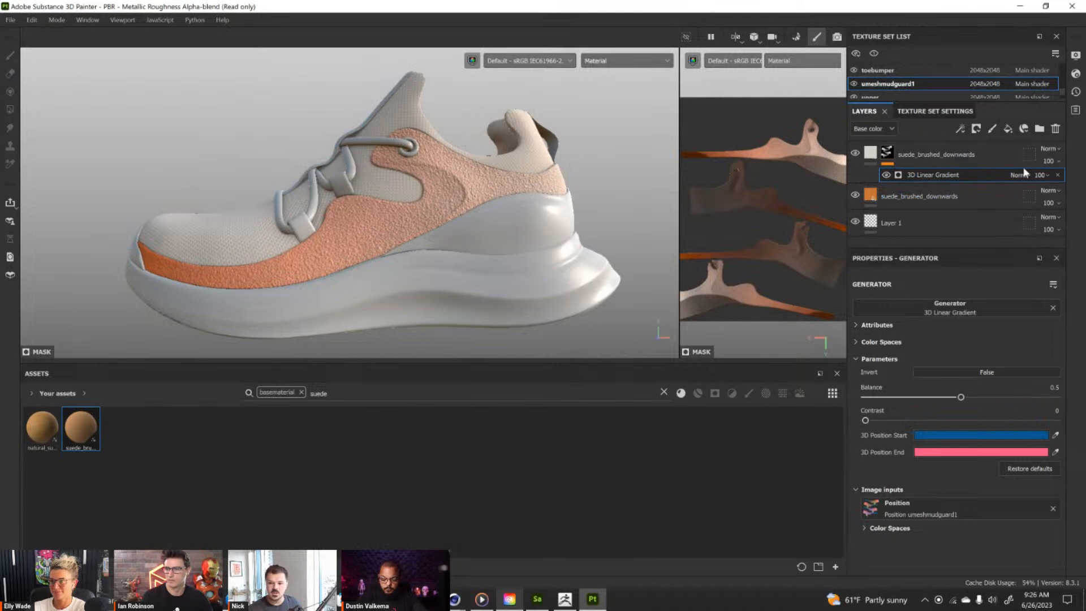
# Invert the 3D Linear Gradient and set its balance to 0.6.
pyautogui.moveTo(961, 397); pyautogui.dragTo(988, 397)
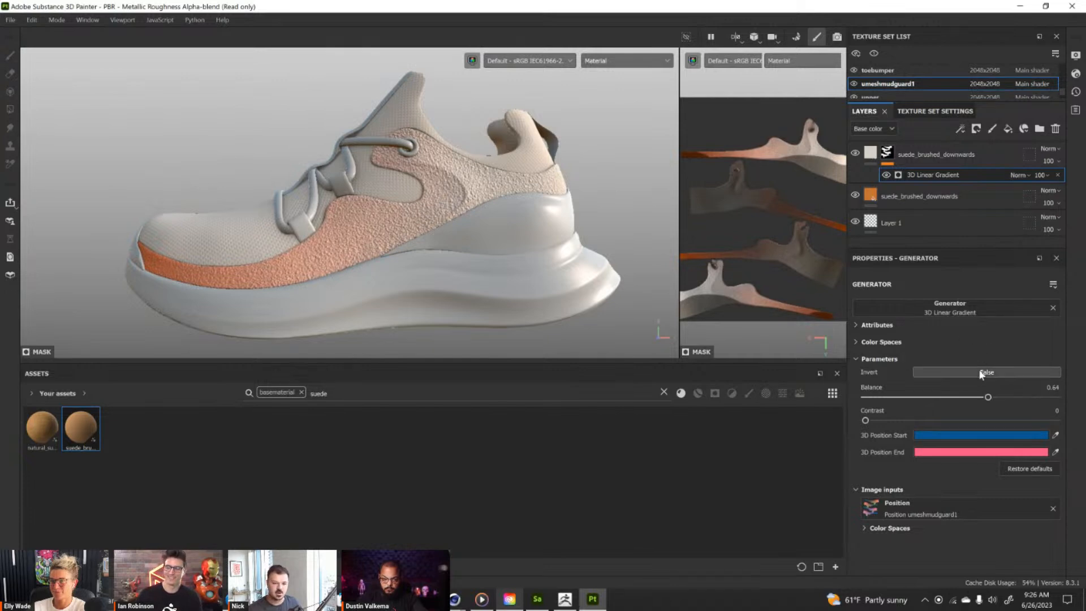
pyautogui.click(981, 374)
pyautogui.moveTo(989, 398)
pyautogui.mouseDown()
pyautogui.moveTo(1013, 397)
pyautogui.moveTo(937, 398)
pyautogui.moveTo(1001, 396)
pyautogui.moveTo(980, 397)
pyautogui.mouseUp()
# Inspect the suede color gradient on the mudguard from several angles.
pyautogui.keyDown('alt'); pyautogui.moveTo(600, 273); pyautogui.dragTo(535, 236); pyautogui.keyUp('alt')
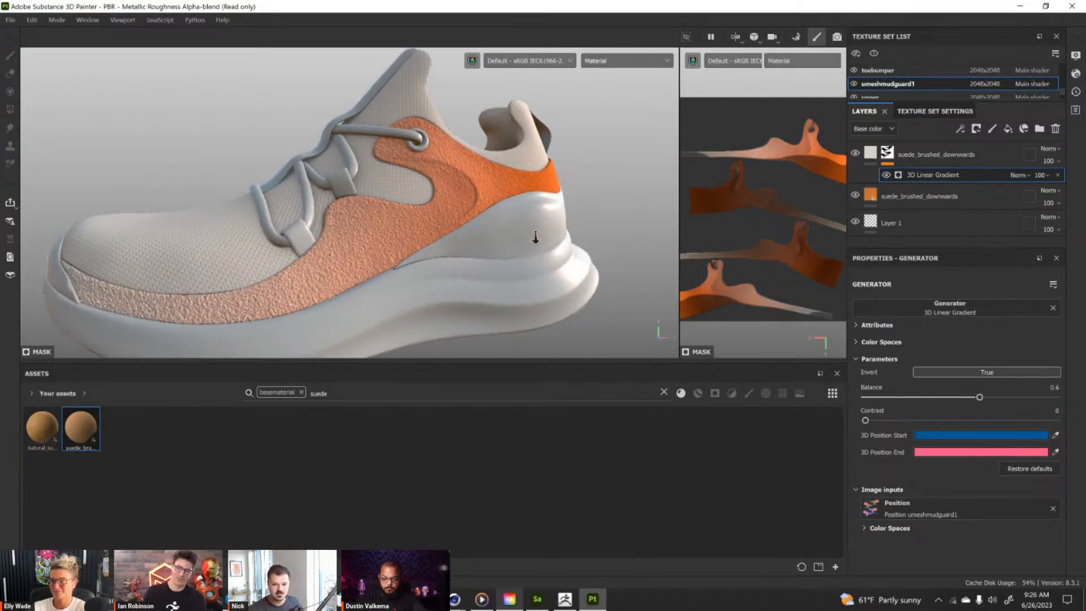
pyautogui.keyDown('alt'); pyautogui.moveTo(536, 236); pyautogui.dragTo(498, 199, button='right'); pyautogui.keyUp('alt')
pyautogui.keyDown('alt'); pyautogui.moveTo(502, 218); pyautogui.dragTo(476, 201, button='middle'); pyautogui.keyUp('alt')
pyautogui.keyDown('alt'); pyautogui.moveTo(476, 205); pyautogui.dragTo(464, 163); pyautogui.keyUp('alt')
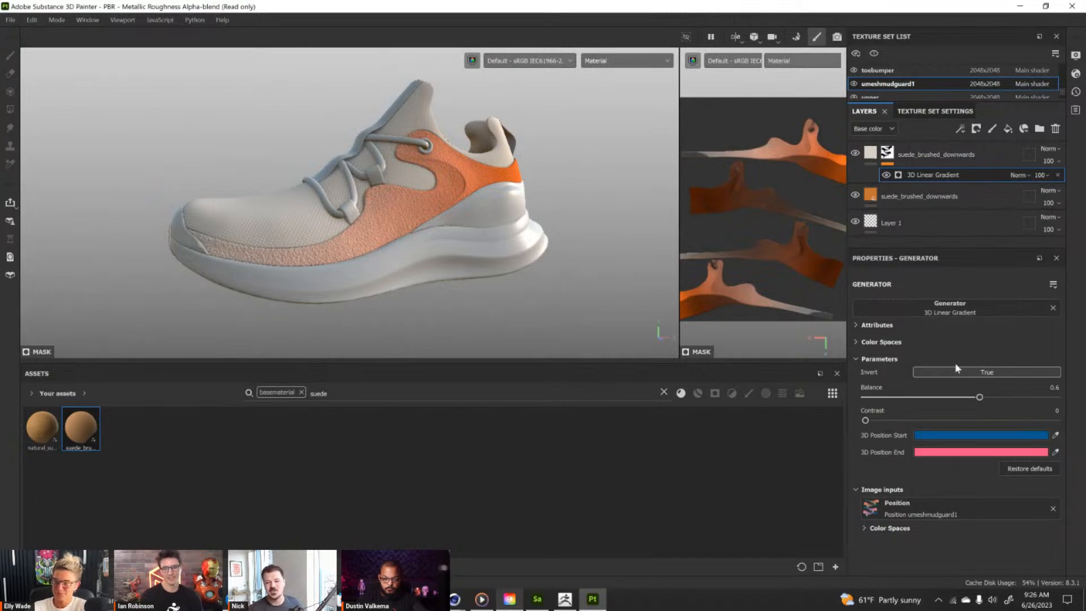
pyautogui.keyDown('alt'); pyautogui.moveTo(389, 195); pyautogui.dragTo(469, 221); pyautogui.keyUp('alt')
pyautogui.keyDown('alt'); pyautogui.moveTo(469, 222); pyautogui.dragTo(431, 243, button='middle'); pyautogui.keyUp('alt')
pyautogui.keyDown('alt'); pyautogui.moveTo(431, 244); pyautogui.dragTo(528, 242, button='right'); pyautogui.keyUp('alt')
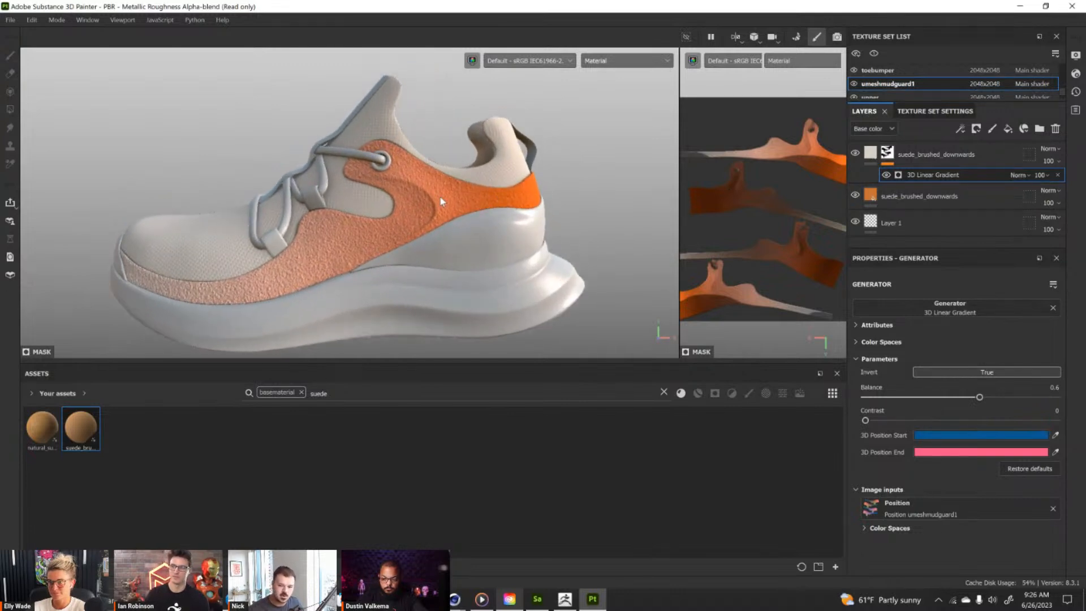
# Try blue swatches, including 0718D6, on the lower suede layer and return its color to orange EB6206.
pyautogui.click(869, 198)
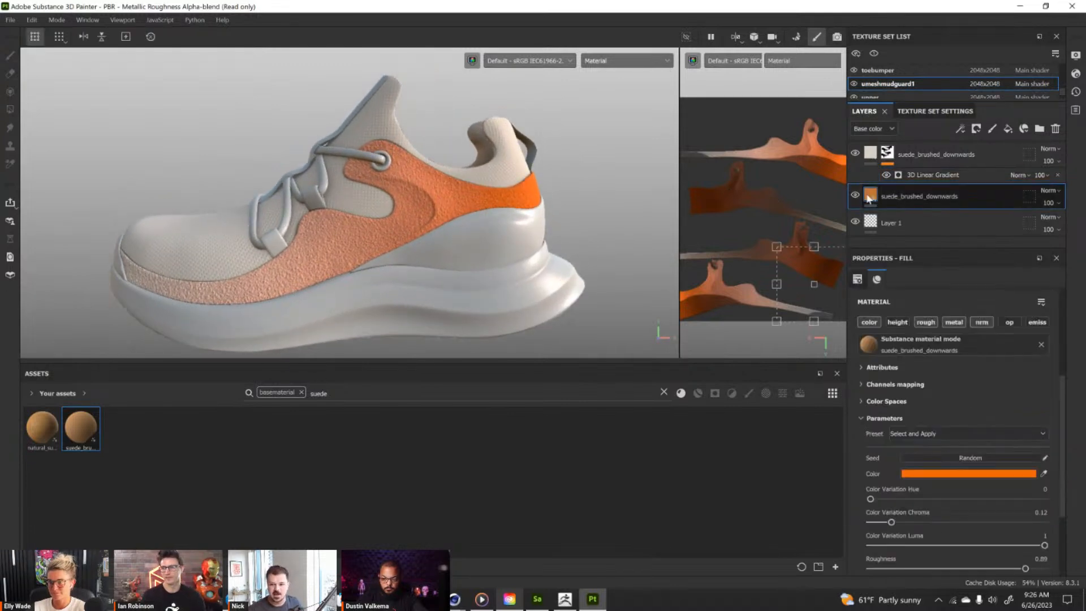
pyautogui.click(924, 474)
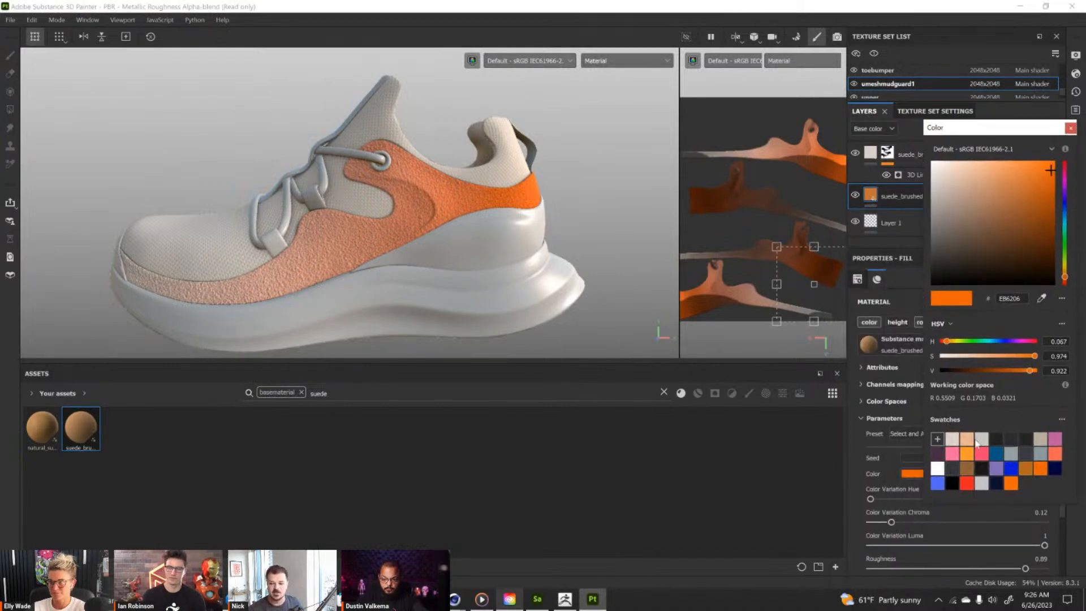
pyautogui.click(938, 483)
pyautogui.click(1011, 468)
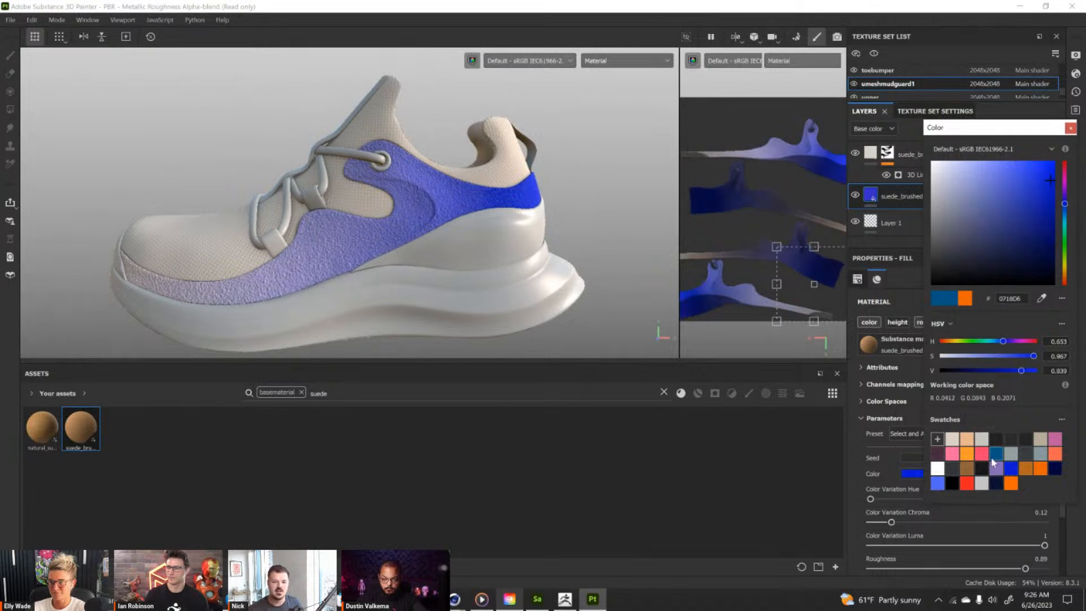
pyautogui.click(1040, 470)
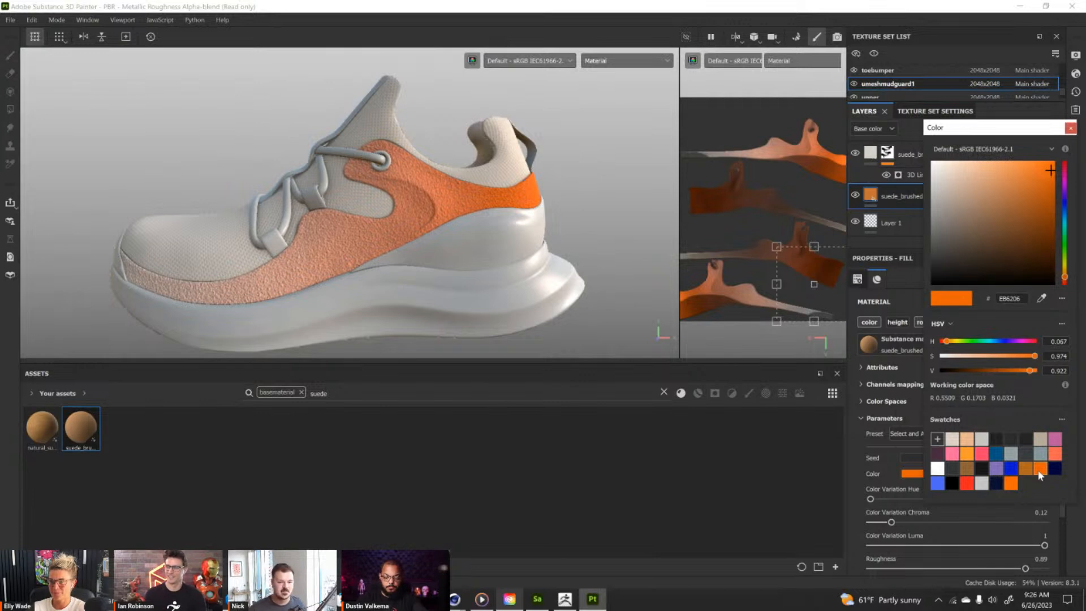
pyautogui.click(1070, 130)
# Examine the whole shoe with the faded suede mudguard from near and far.
pyautogui.keyDown('alt'); pyautogui.moveTo(416, 226); pyautogui.dragTo(472, 193); pyautogui.keyUp('alt')
pyautogui.keyDown('shift'); pyautogui.moveTo(471, 198); pyautogui.dragTo(464, 220, button='right'); pyautogui.keyUp('shift')
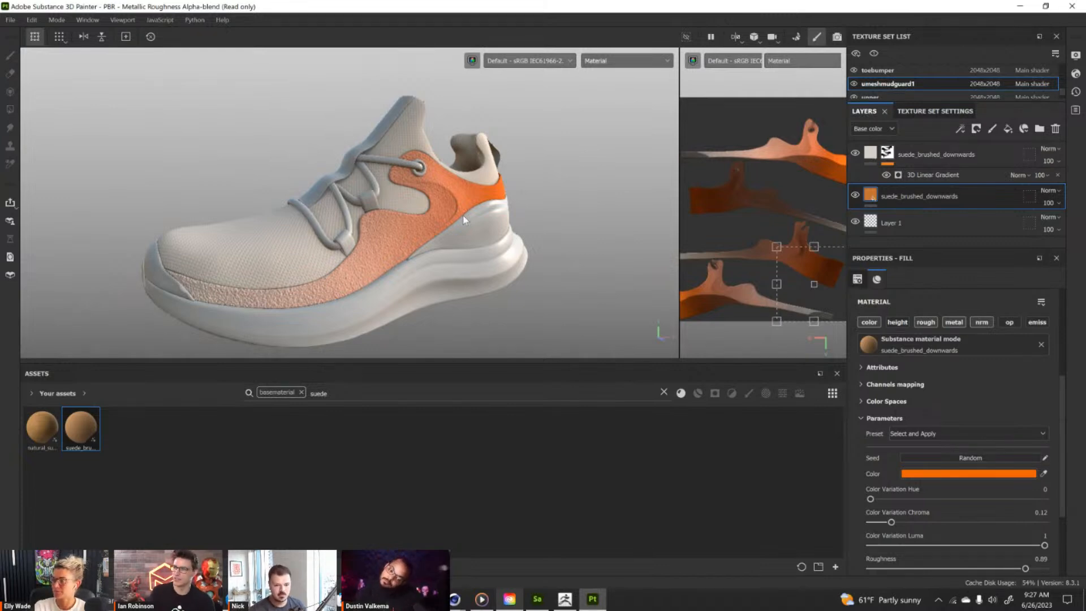
pyautogui.scroll(-2, 463, 220)
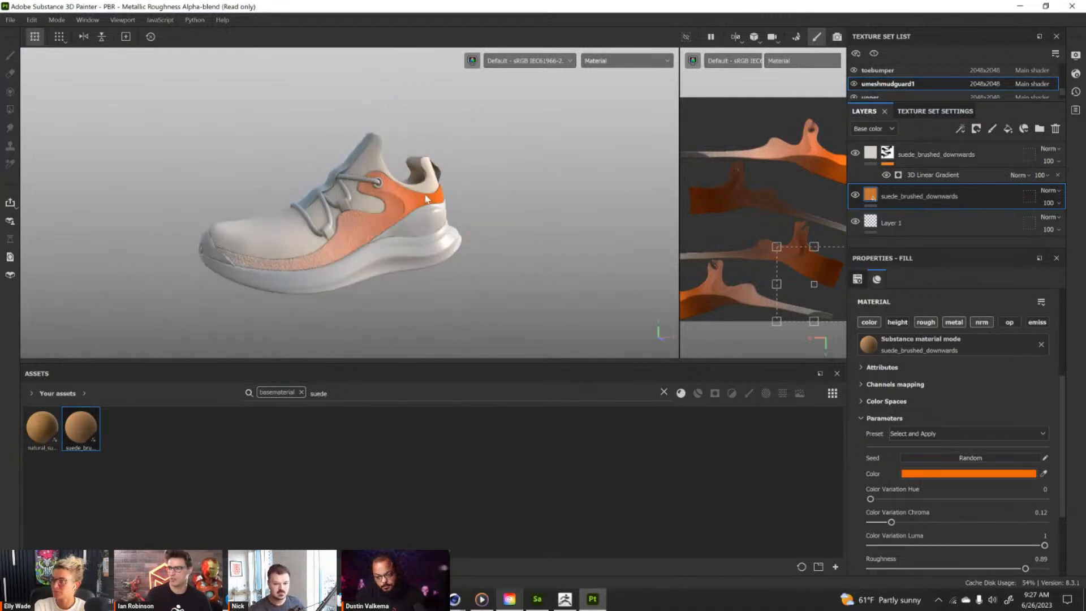
pyautogui.keyDown('alt'); pyautogui.moveTo(370, 207); pyautogui.dragTo(401, 200, button='middle'); pyautogui.keyUp('alt')
pyautogui.keyDown('alt'); pyautogui.moveTo(401, 201); pyautogui.dragTo(712, 274, button='right'); pyautogui.keyUp('alt')
pyautogui.keyDown('alt'); pyautogui.moveTo(492, 221); pyautogui.dragTo(496, 192, button='middle'); pyautogui.keyUp('alt')
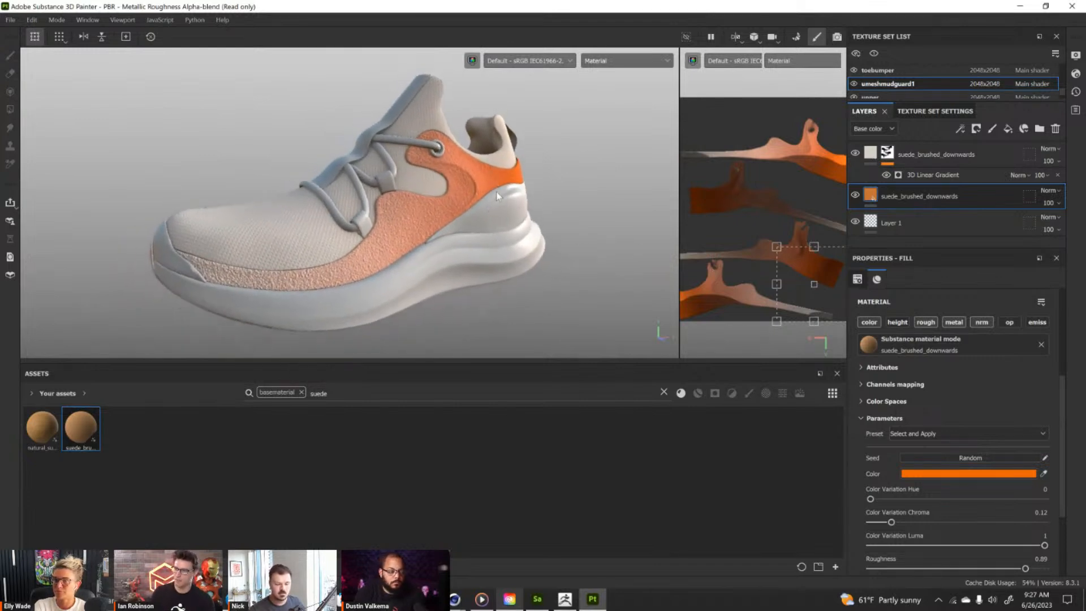
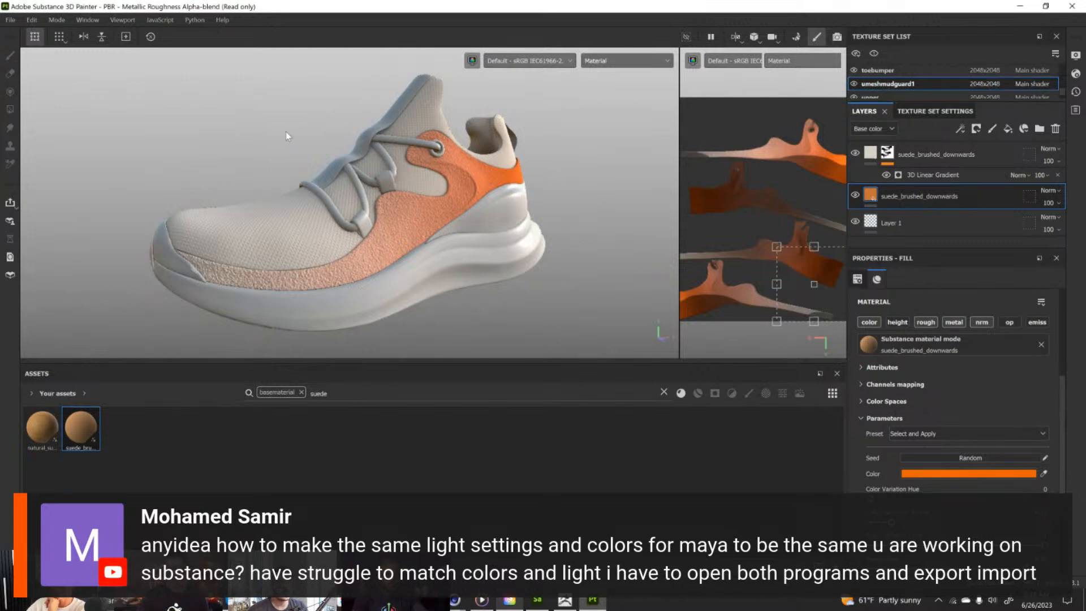
# Open the new project settings, enlarge the dialog and review its color management, bitmap import and export color space options.
pyautogui.click(11, 24)
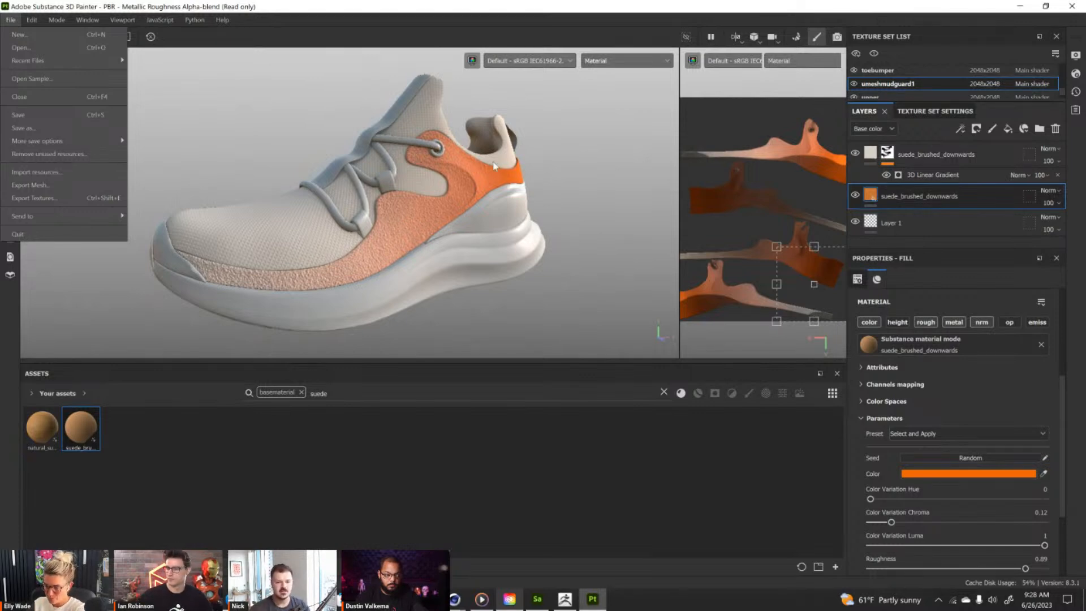
pyautogui.click(34, 34)
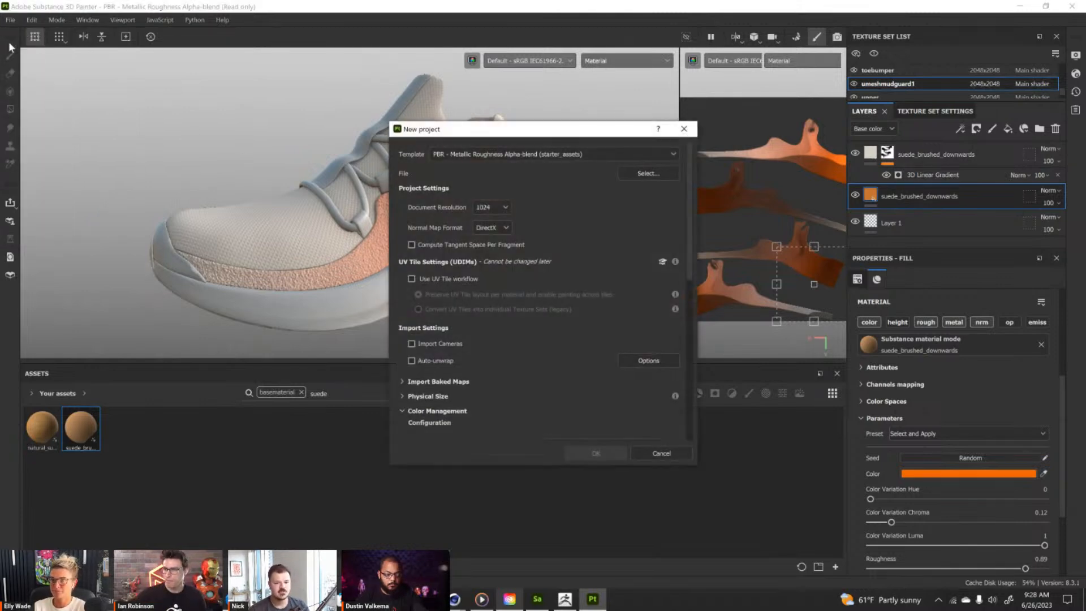
pyautogui.moveTo(547, 130); pyautogui.dragTo(461, 69)
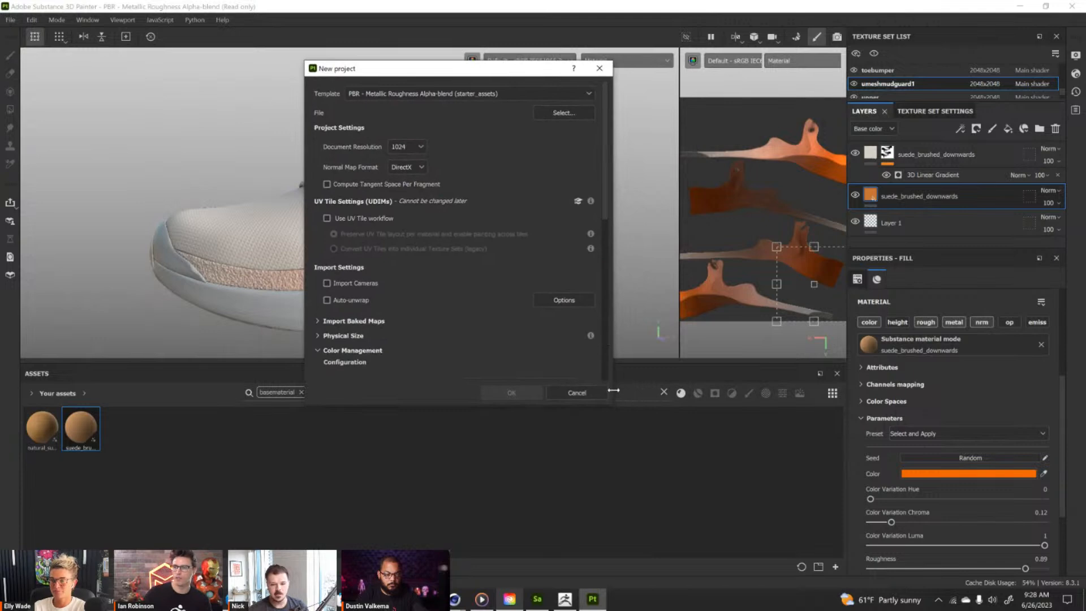
pyautogui.moveTo(612, 404); pyautogui.dragTo(795, 557)
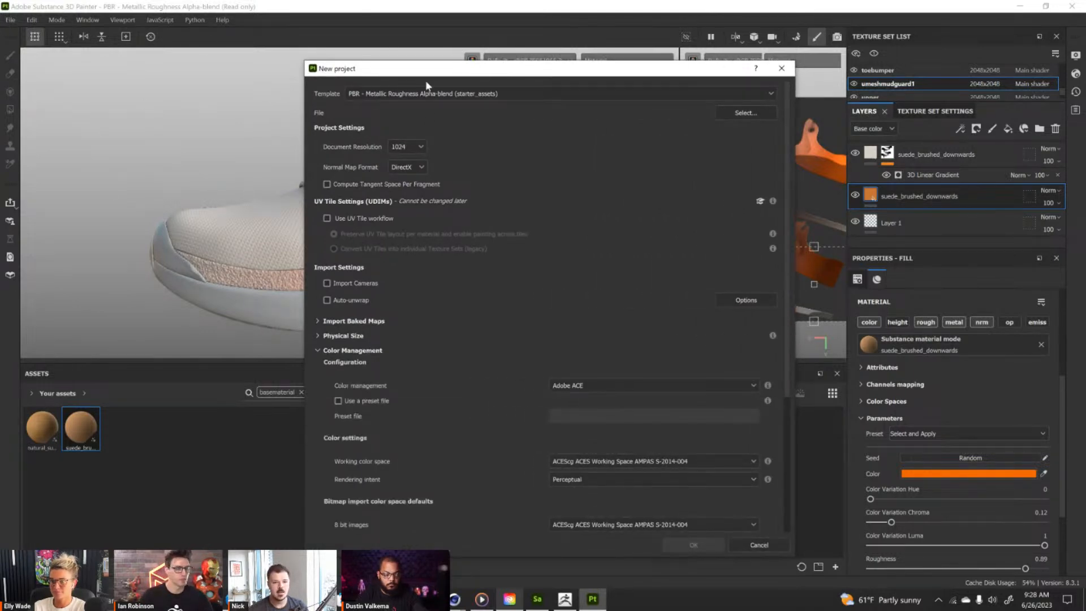
pyautogui.moveTo(426, 68); pyautogui.dragTo(424, 66)
pyautogui.click(315, 348)
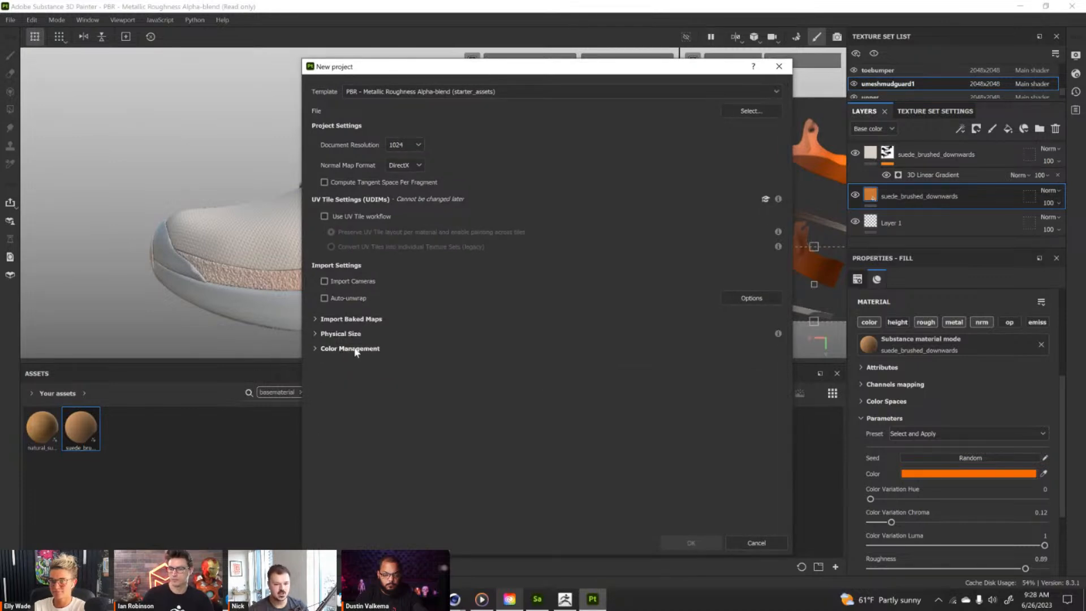
pyautogui.click(316, 349)
pyautogui.scroll(-3, 481, 447)
pyautogui.scroll(-1, 481, 451)
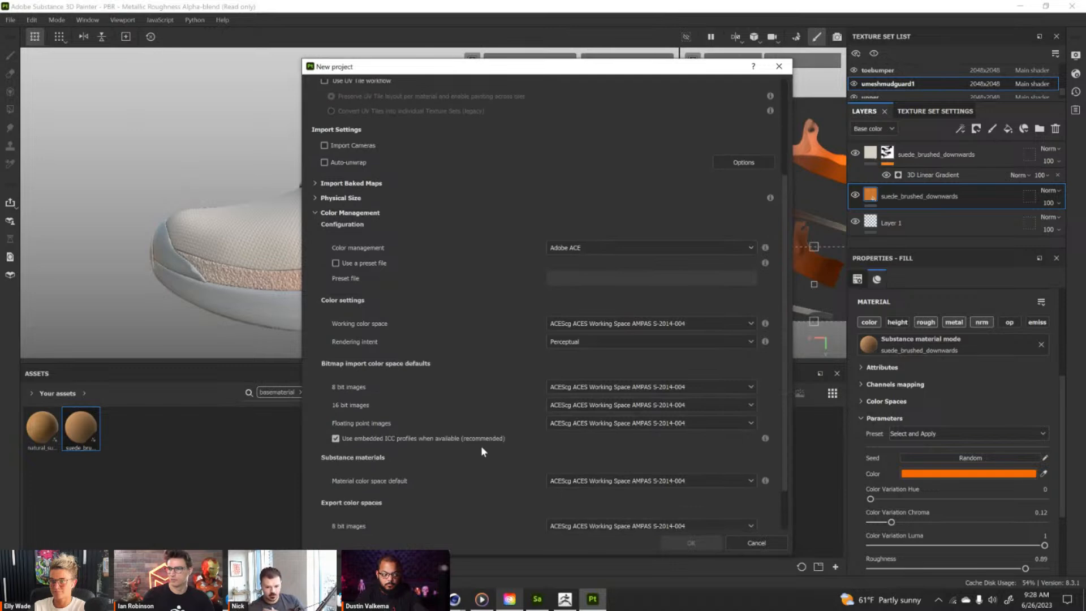
pyautogui.scroll(-2, 481, 451)
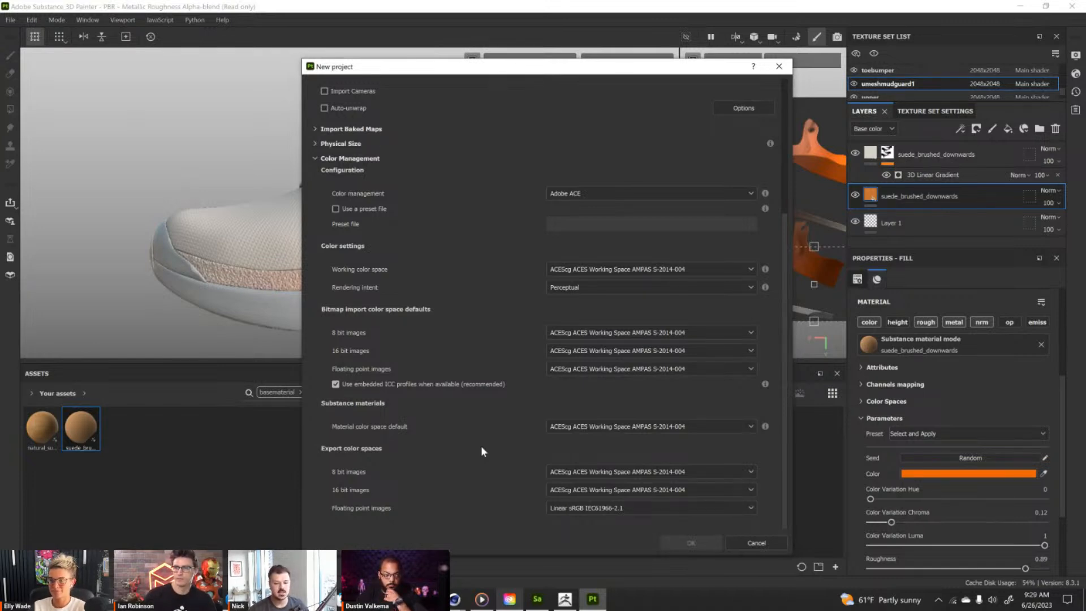
# Check the color management modes and the preset file option, and close the new project dialog without creating a project.
pyautogui.click(602, 196)
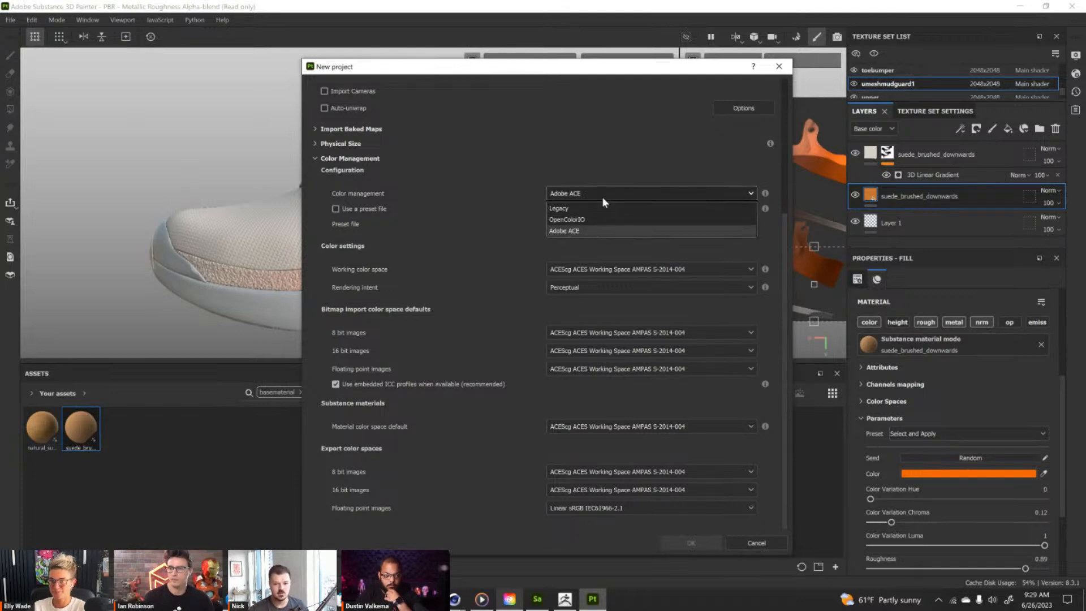
pyautogui.click(602, 196)
pyautogui.click(602, 195)
pyautogui.click(602, 196)
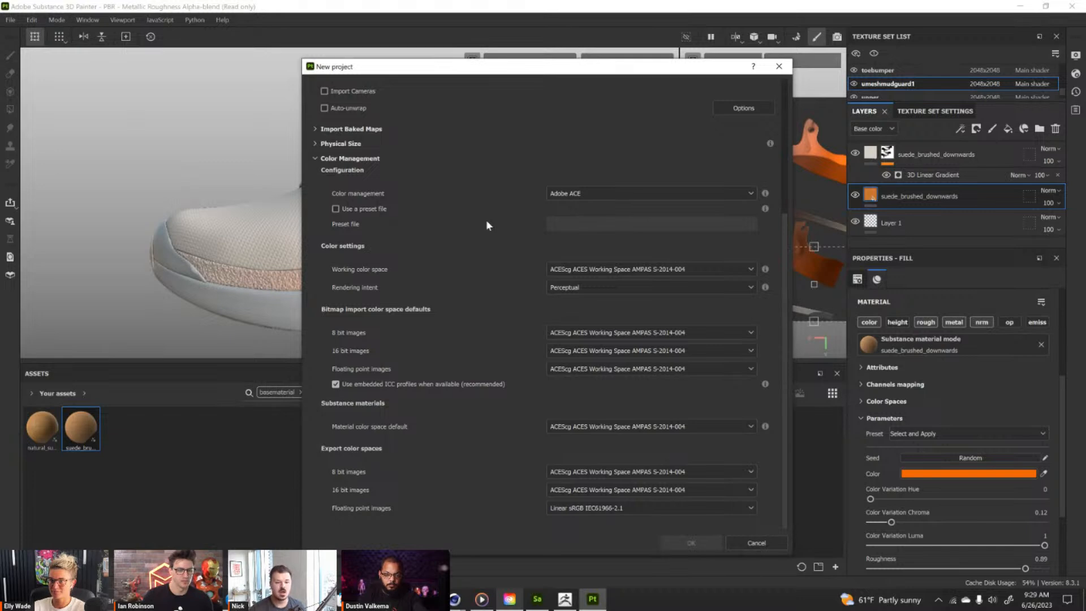
pyautogui.click(336, 209)
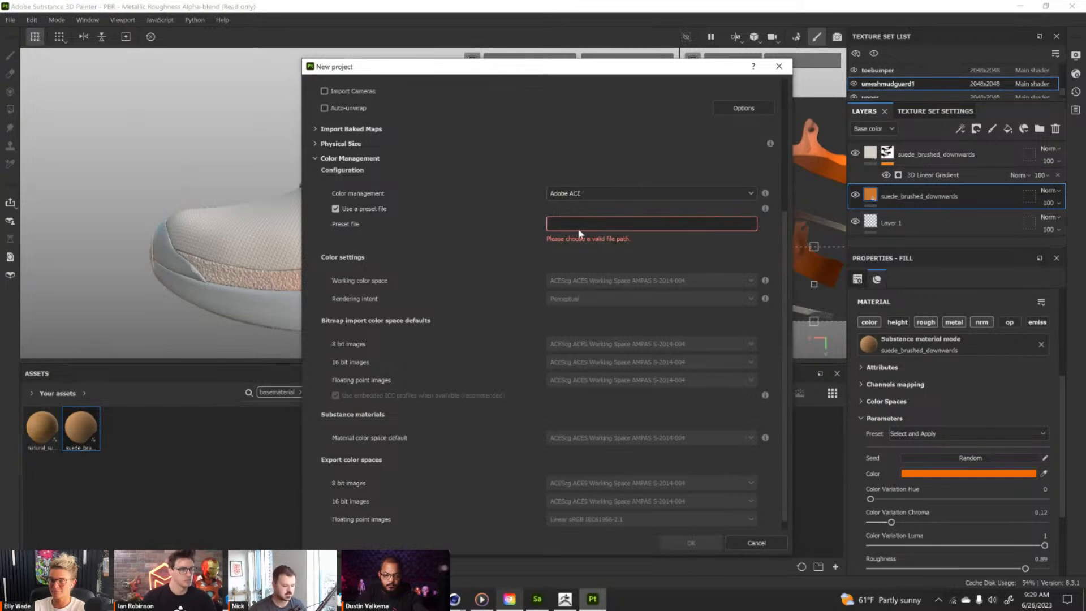
pyautogui.click(335, 209)
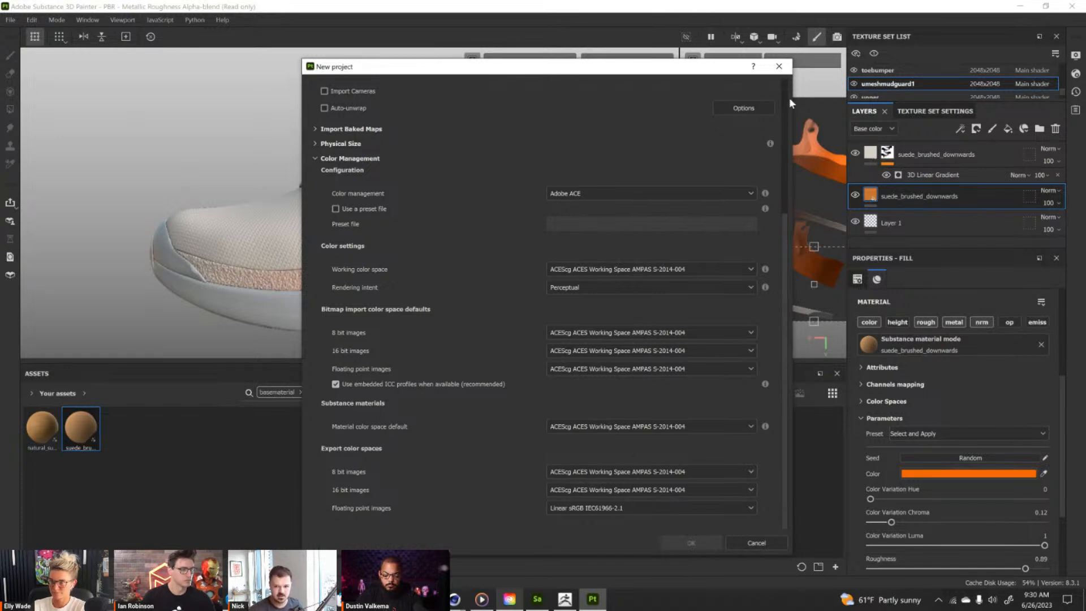
pyautogui.click(786, 70)
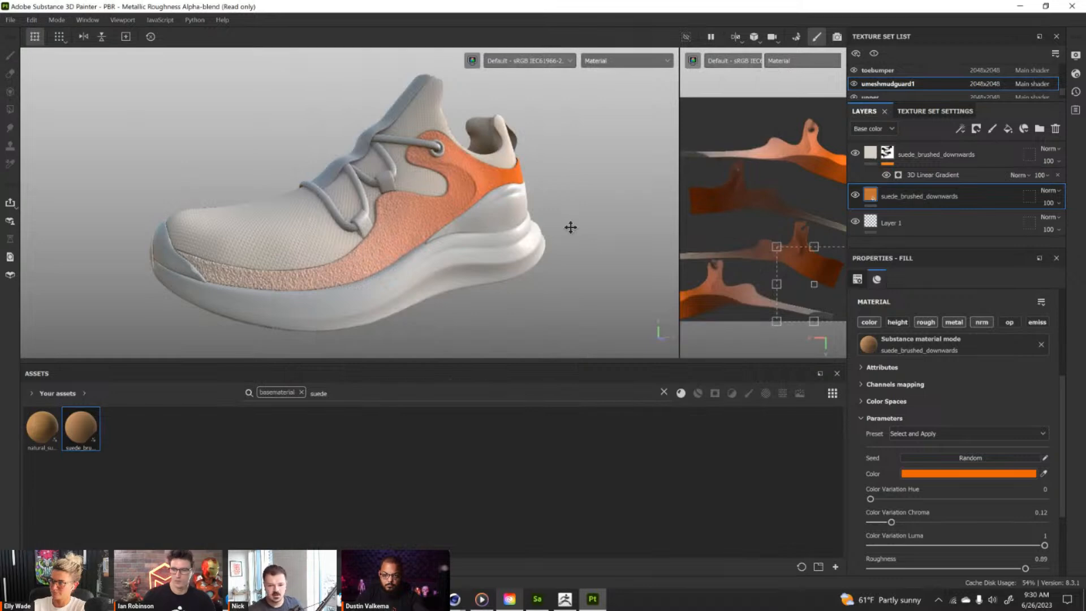
pyautogui.keyDown('alt'); pyautogui.moveTo(570, 226); pyautogui.dragTo(565, 224); pyautogui.keyUp('alt')
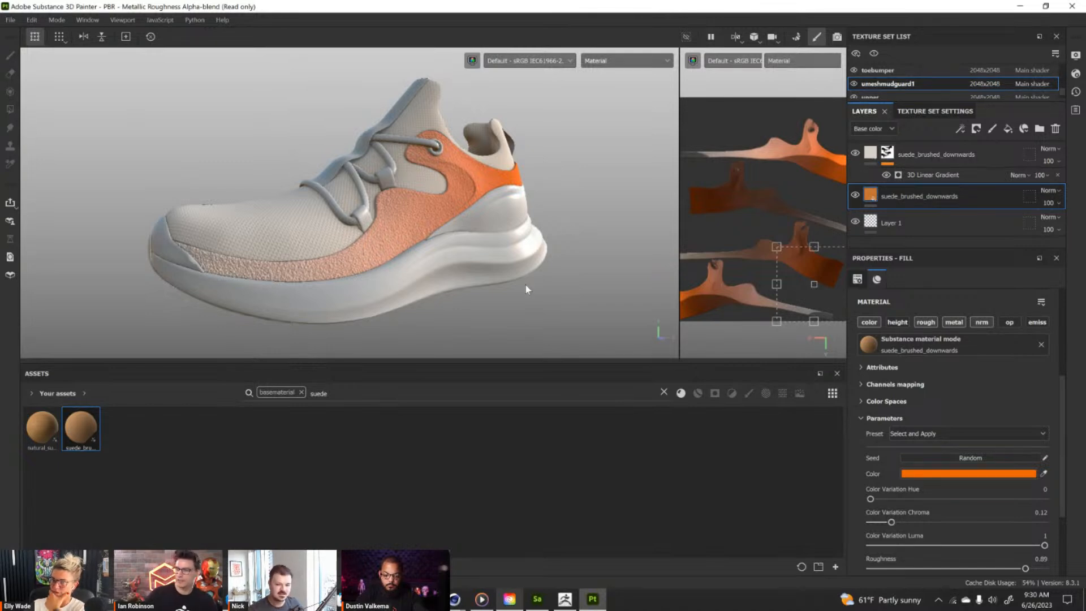
pyautogui.keyDown('alt'); pyautogui.moveTo(537, 251); pyautogui.dragTo(419, 222); pyautogui.keyUp('alt')
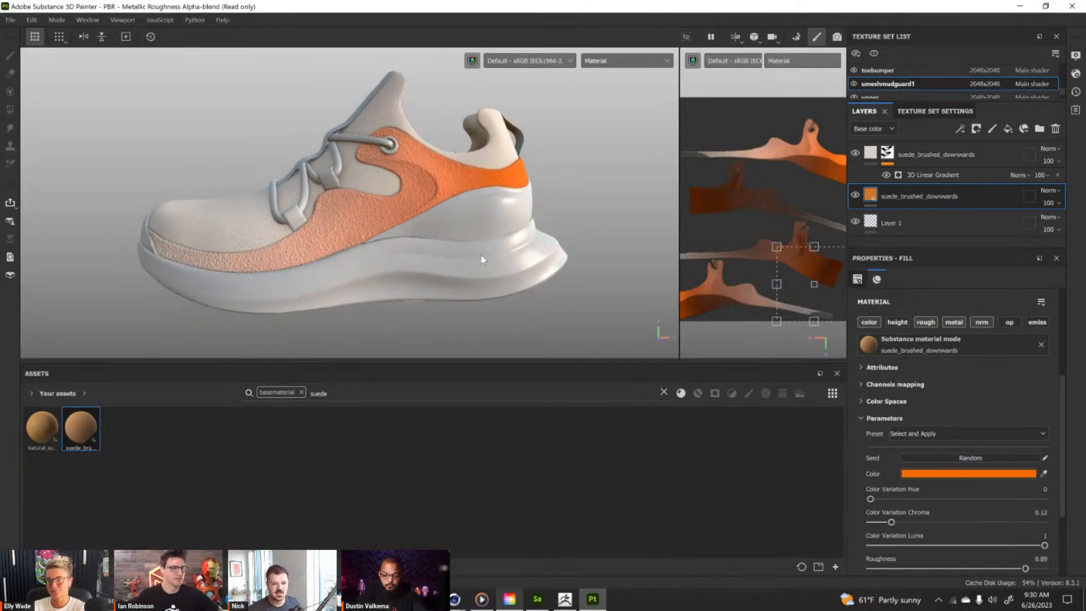
pyautogui.keyDown('alt'); pyautogui.moveTo(382, 299); pyautogui.dragTo(456, 264); pyautogui.keyUp('alt')
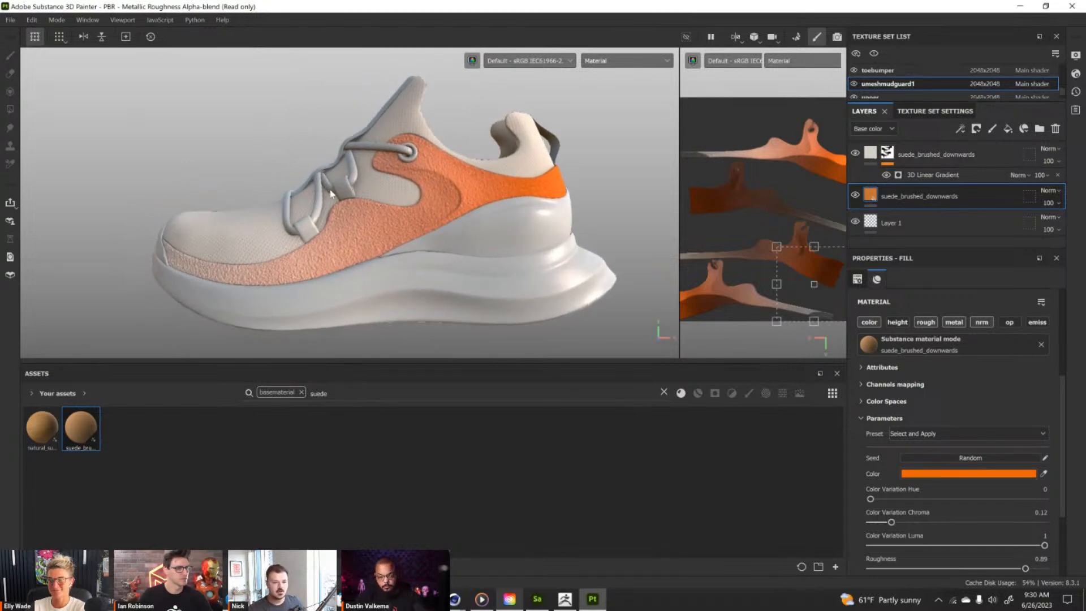
pyautogui.keyDown('alt'); pyautogui.moveTo(331, 187); pyautogui.dragTo(320, 225); pyautogui.keyUp('alt')
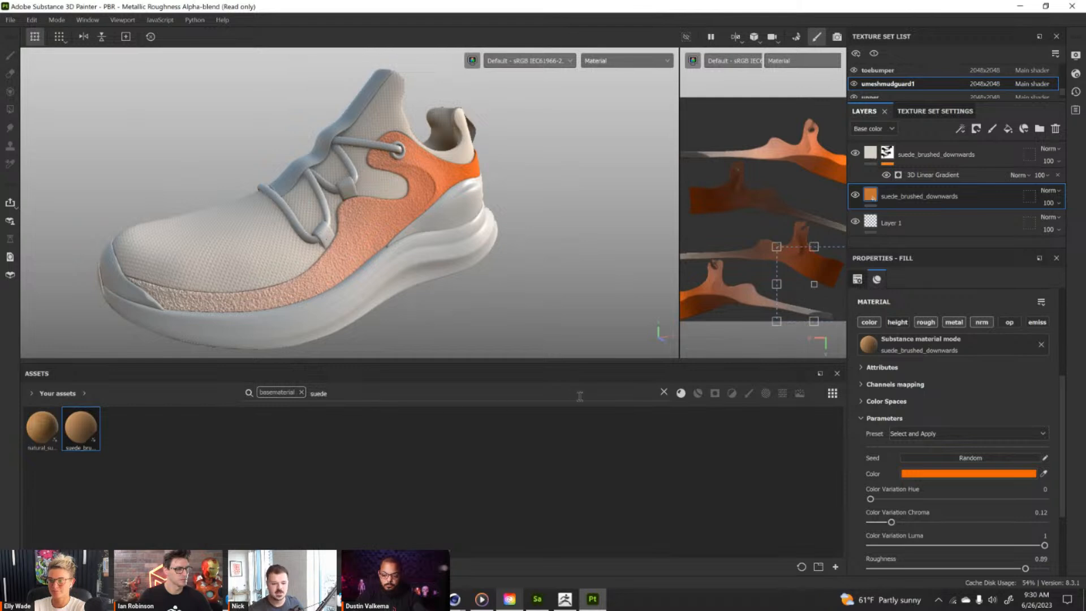
# Remove the base material filter and suede search from the assets and apply Demo Woven Hard to the ghillie eyelets.
pyautogui.click(301, 392)
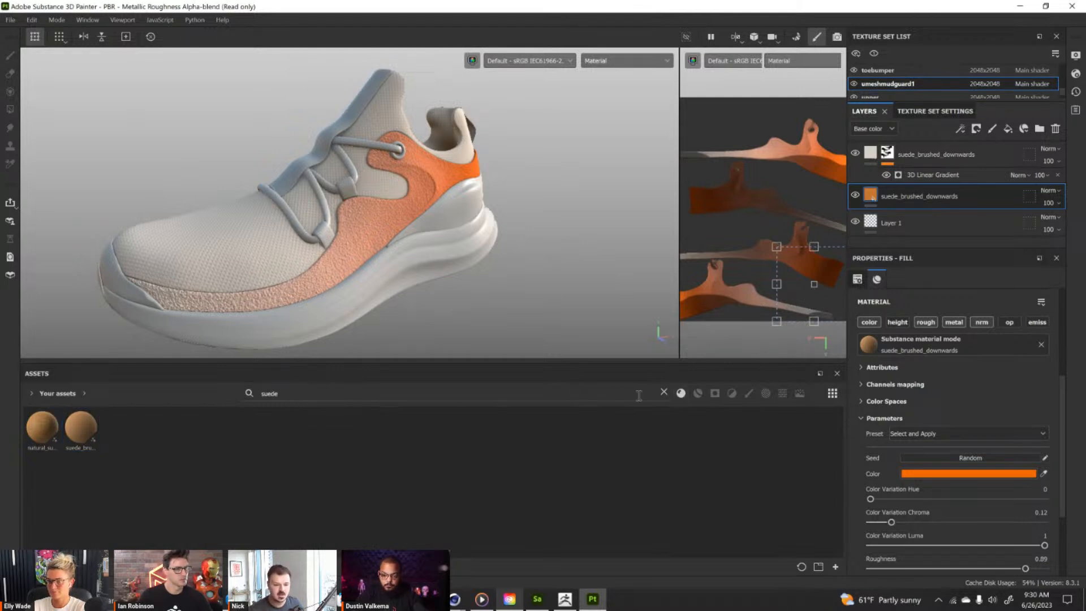
pyautogui.click(665, 393)
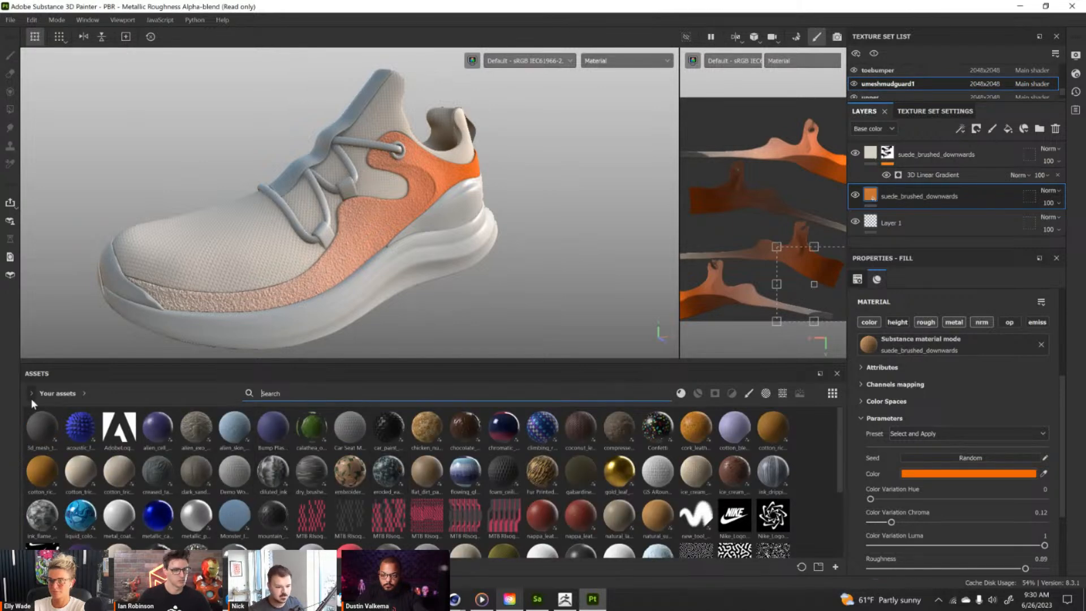
pyautogui.moveTo(225, 474)
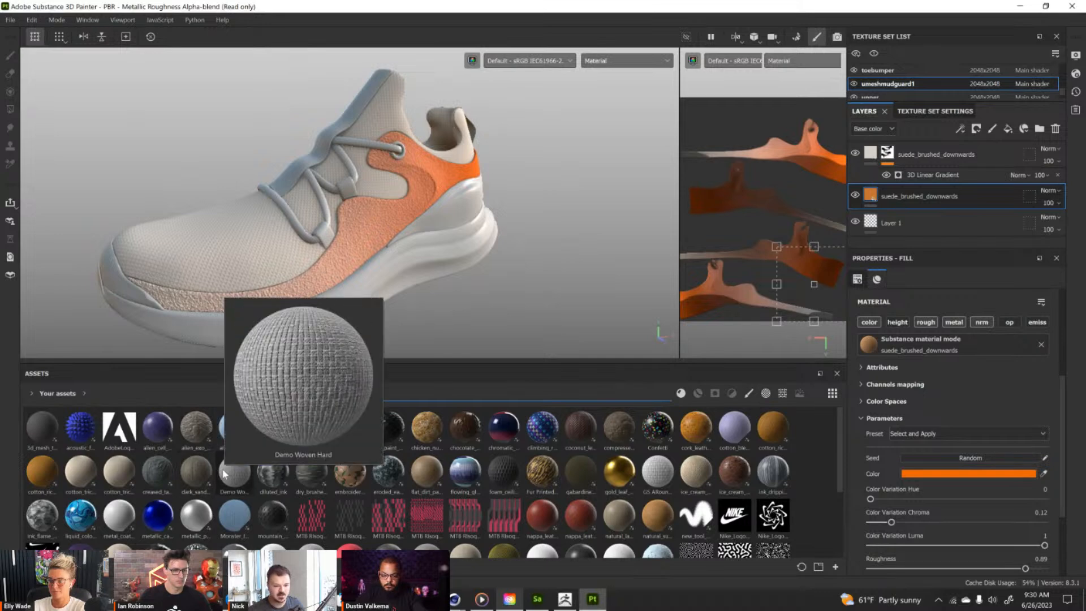
pyautogui.moveTo(225, 475); pyautogui.dragTo(325, 235)
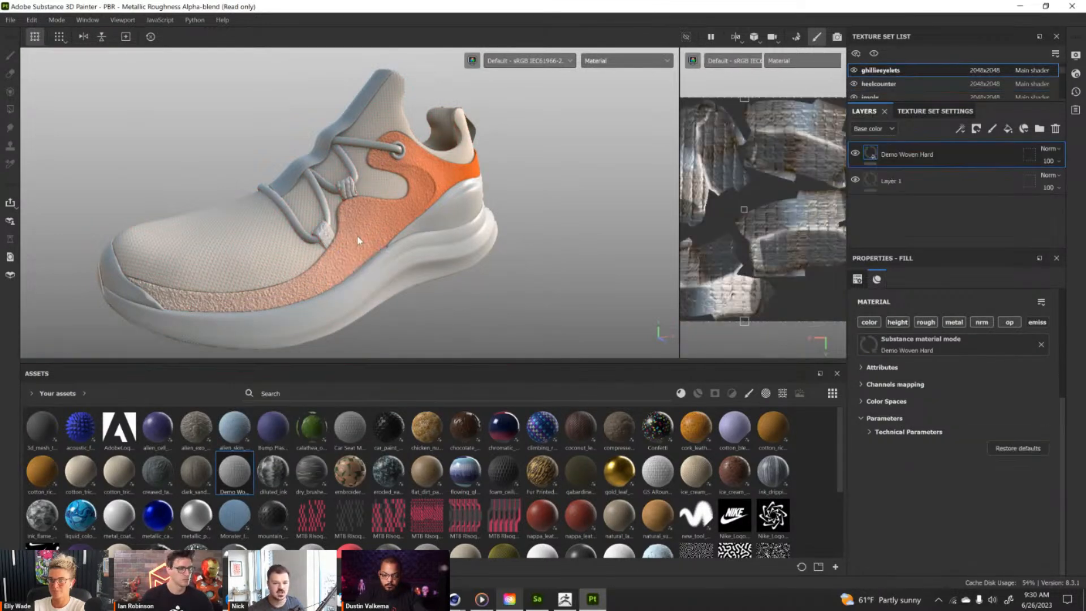
# Scale the woven pattern down in the UV view to a tiling of about 2.21 and check the eyelets up close.
pyautogui.scroll(-2, 723, 192)
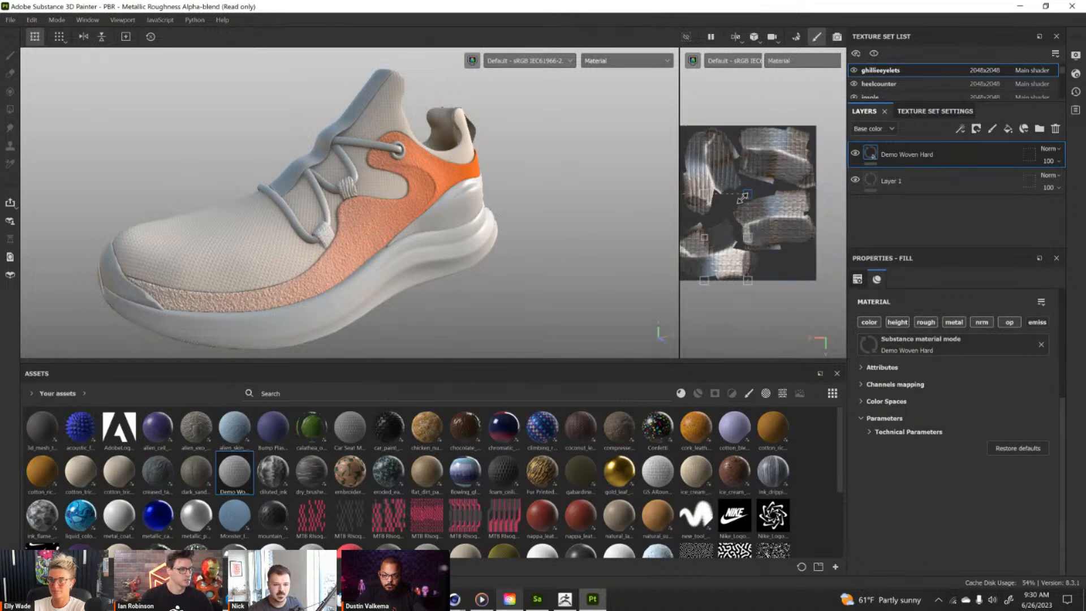
pyautogui.keyDown('alt'); pyautogui.moveTo(474, 222); pyautogui.dragTo(530, 293, button='right'); pyautogui.keyUp('alt')
pyautogui.keyDown('alt'); pyautogui.moveTo(530, 293); pyautogui.dragTo(473, 289); pyautogui.keyUp('alt')
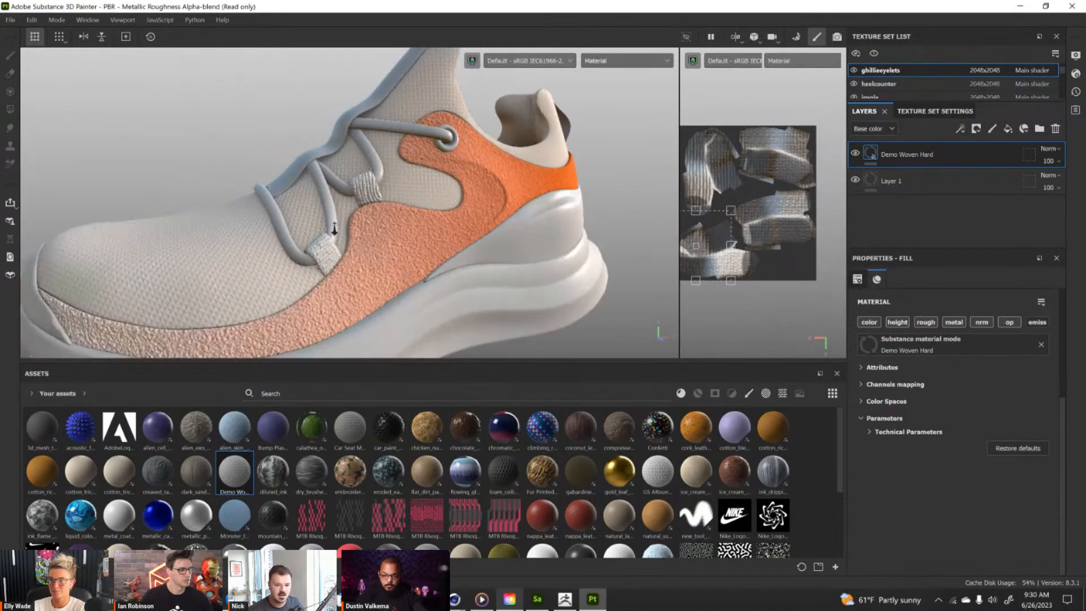
pyautogui.keyDown('alt'); pyautogui.moveTo(473, 289); pyautogui.dragTo(472, 382, button='right'); pyautogui.keyUp('alt')
pyautogui.moveTo(371, 164)
pyautogui.keyDown('alt'); pyautogui.mouseDown()
pyautogui.moveTo(416, 195)
pyautogui.moveTo(386, 166)
pyautogui.mouseUp(); pyautogui.keyUp('alt')
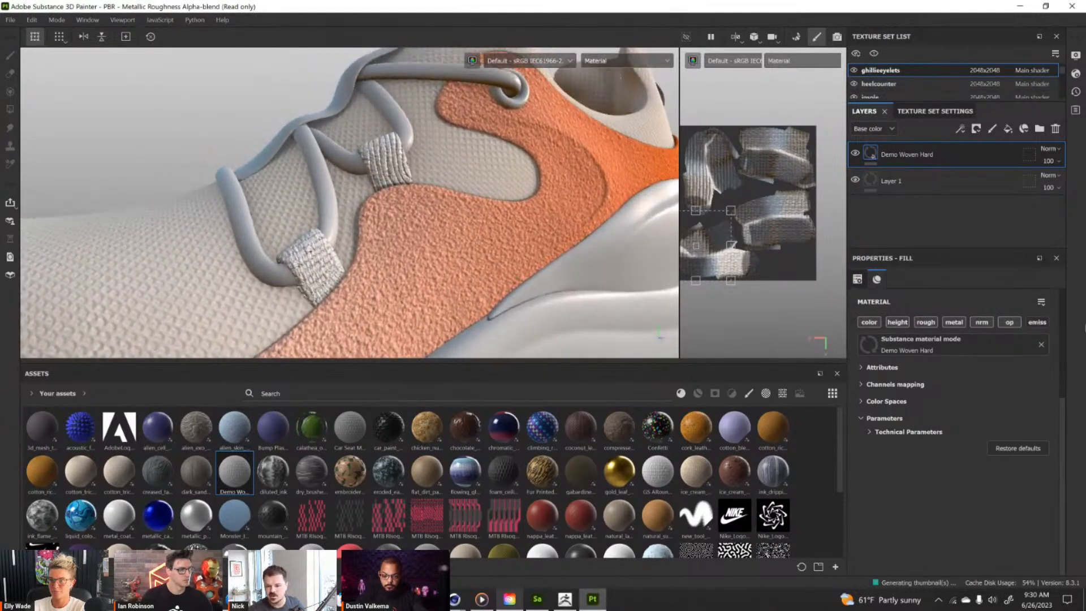
# Switch the eyelets' woven fill to tri-planar projection and set its tiling to 14.66.
pyautogui.scroll(3, 933, 363)
pyautogui.click(934, 317)
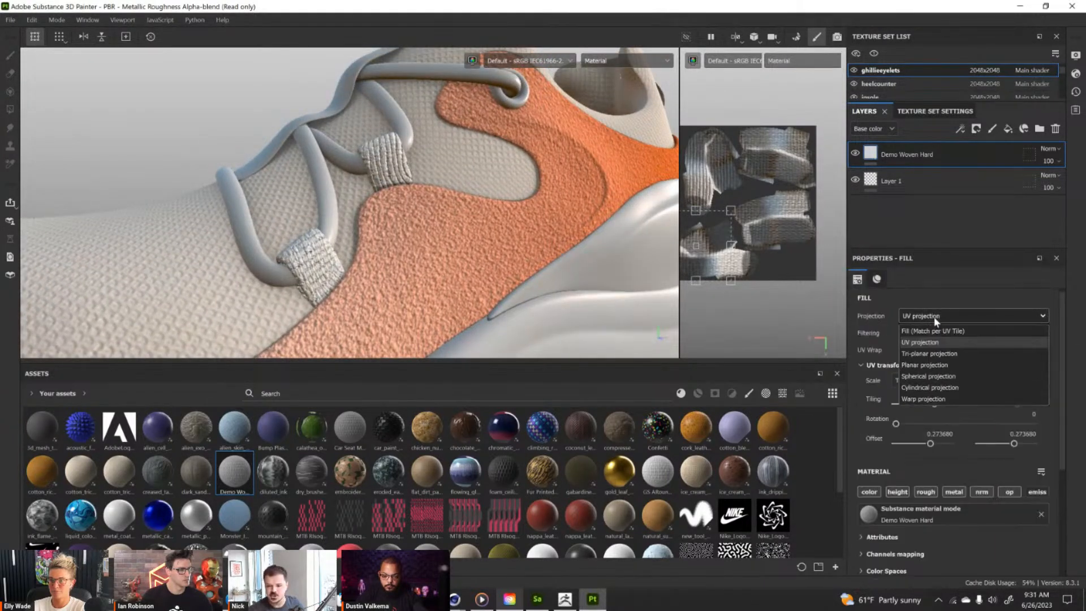
pyautogui.click(933, 356)
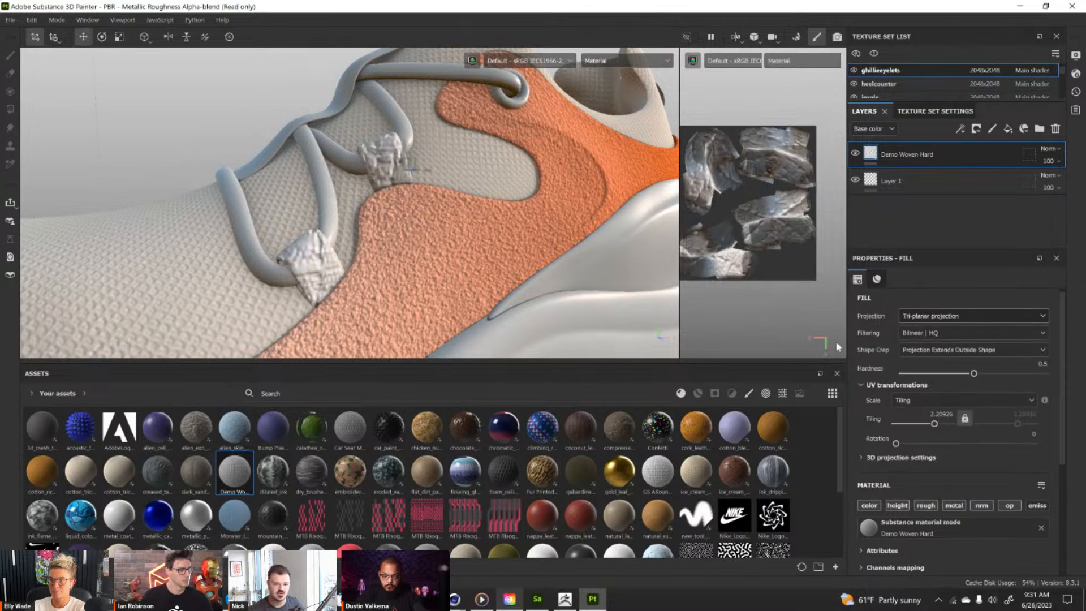
pyautogui.moveTo(934, 423); pyautogui.dragTo(944, 424)
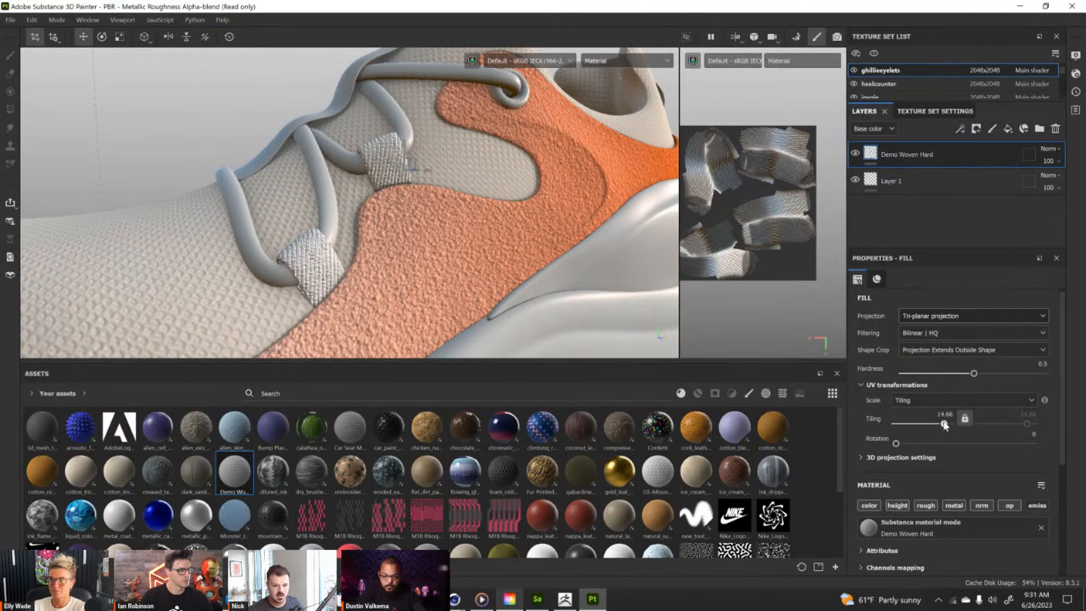
pyautogui.keyDown('alt'); pyautogui.moveTo(616, 216); pyautogui.dragTo(419, 172); pyautogui.keyUp('alt')
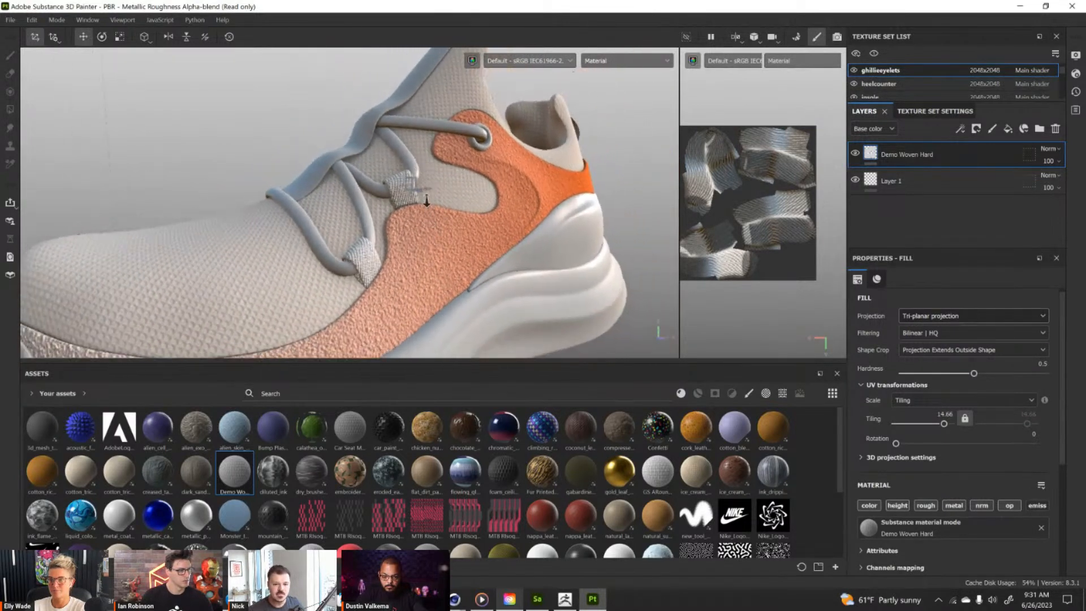
pyautogui.keyDown('alt'); pyautogui.moveTo(428, 215); pyautogui.dragTo(447, 195, button='right'); pyautogui.keyUp('alt')
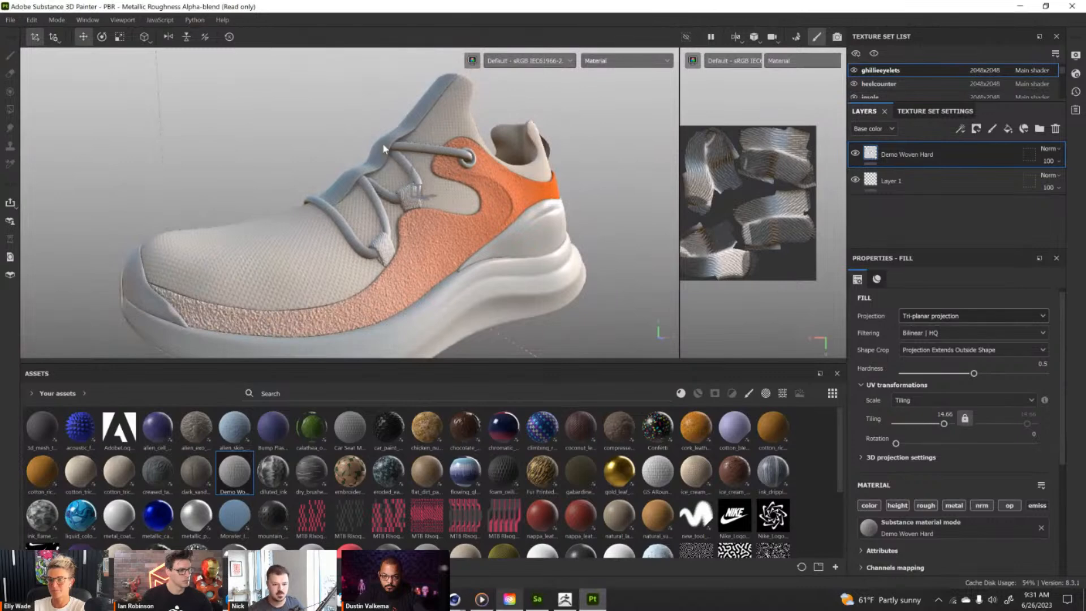
# Select the midsole's texture set and apply the gold_leaf_waste material to the midsole.
pyautogui.moveTo(364, 205)
pyautogui.keyDown('alt'); pyautogui.mouseDown()
pyautogui.moveTo(476, 256)
pyautogui.moveTo(444, 243)
pyautogui.mouseUp(); pyautogui.keyUp('alt')
pyautogui.keyDown('ctrl'); pyautogui.keyDown('alt'); pyautogui.rightClick(421, 227); pyautogui.keyUp('alt'); pyautogui.keyUp('ctrl')
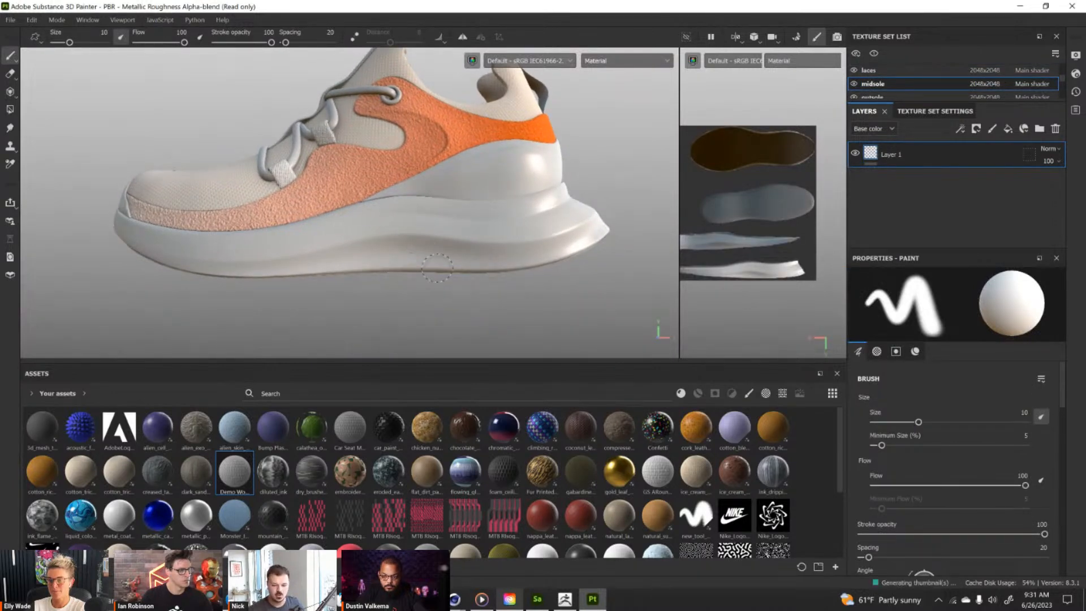
pyautogui.keyDown('alt'); pyautogui.moveTo(367, 223); pyautogui.dragTo(371, 235); pyautogui.keyUp('alt')
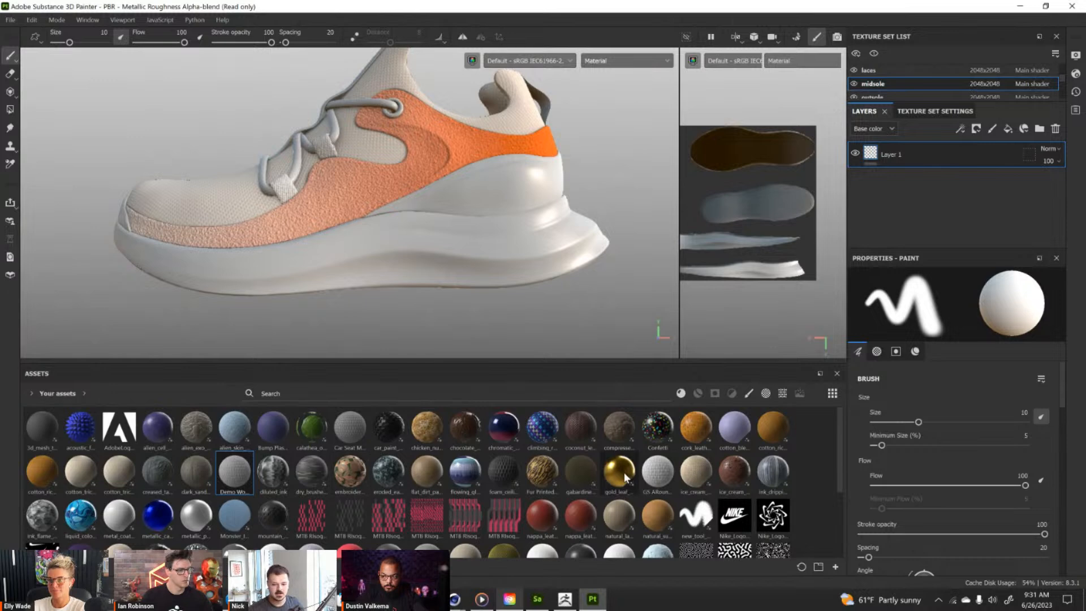
pyautogui.moveTo(622, 475)
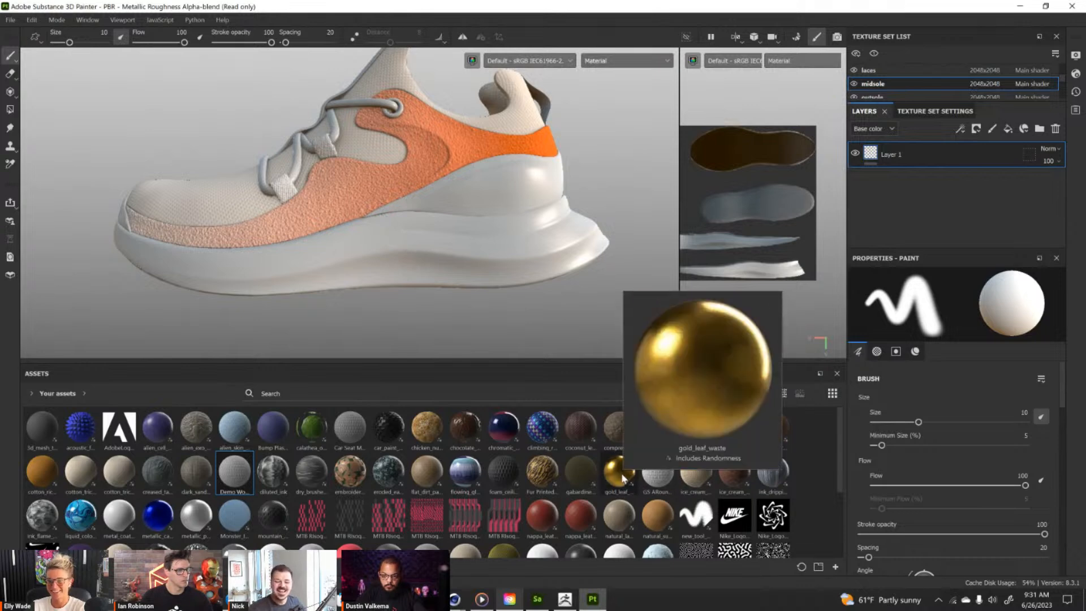
pyautogui.moveTo(622, 477); pyautogui.dragTo(470, 239)
# Set the midsole gold leaf material's main color to the saved orange swatch EB6206.
pyautogui.scroll(-5, 946, 462)
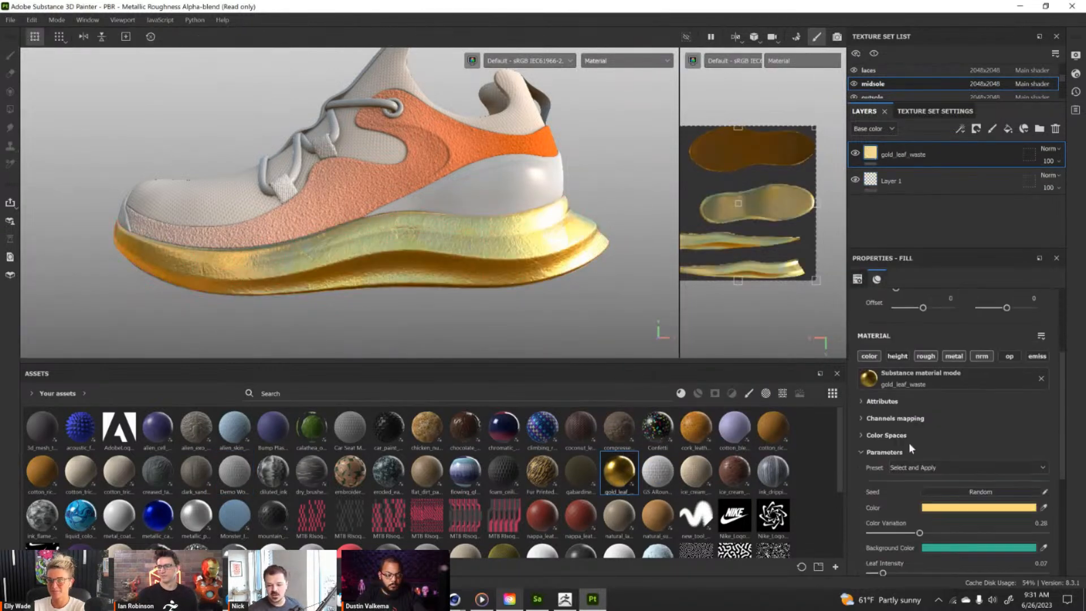
pyautogui.click(937, 506)
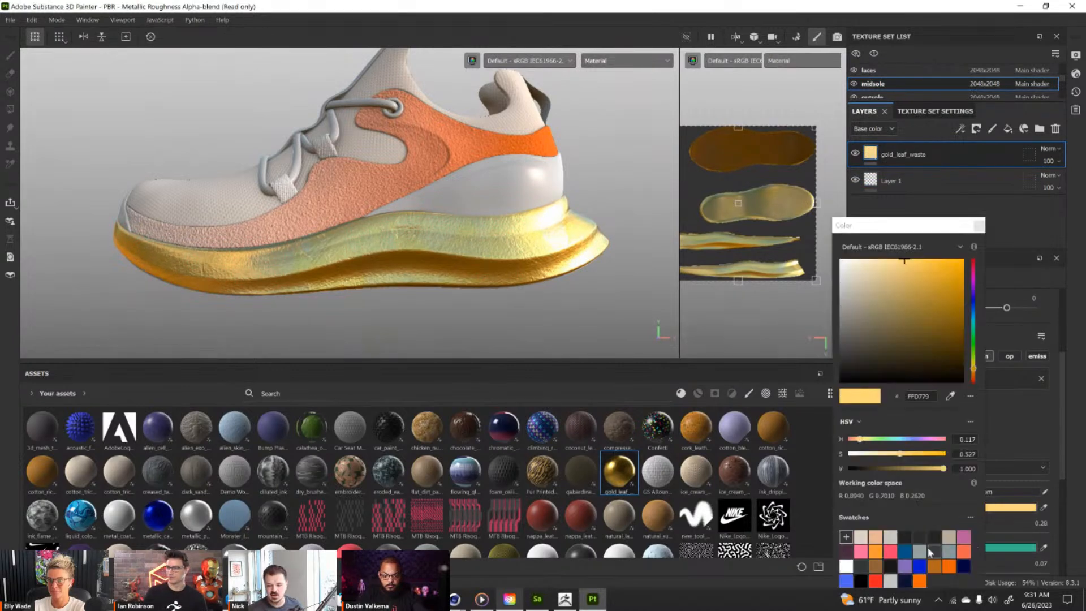
pyautogui.click(950, 569)
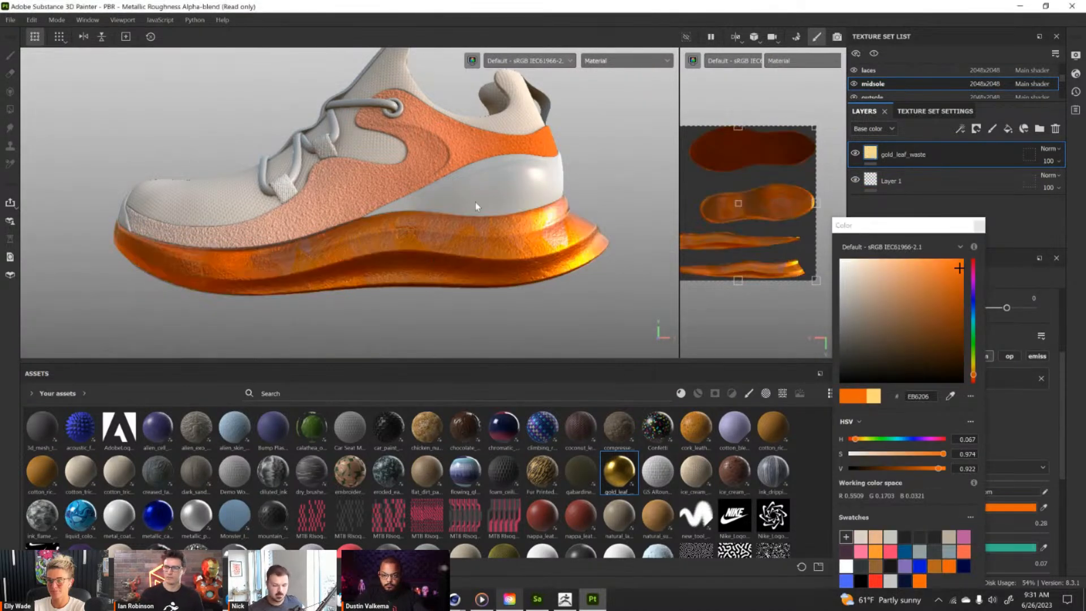
pyautogui.click(983, 225)
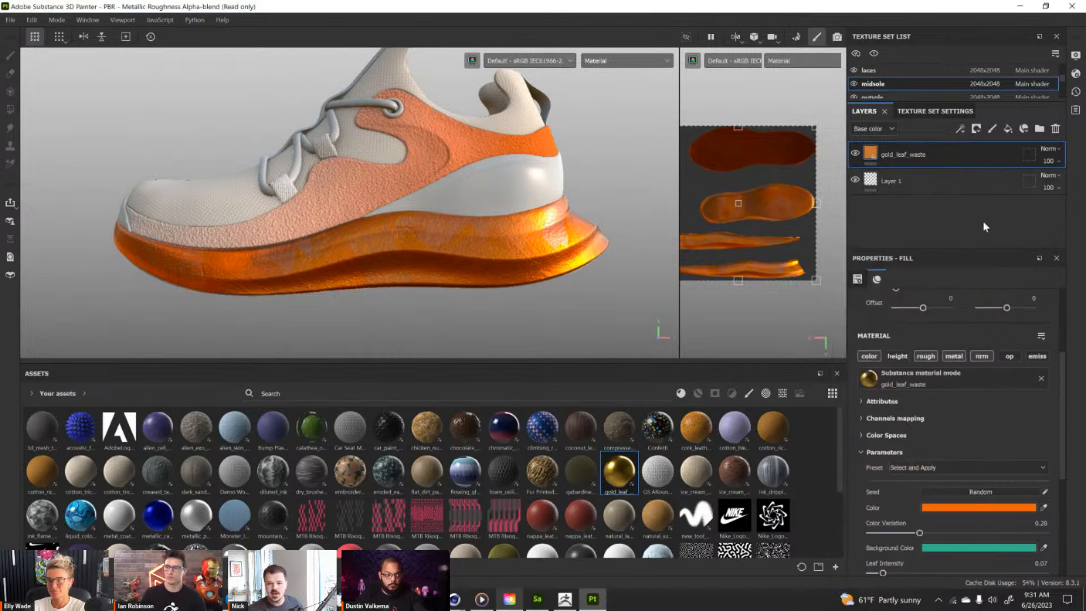
# Scale the midsole's gold leaf material down to about half size in the UV view and add a black mask to its layer.
pyautogui.keyDown('alt'); pyautogui.moveTo(462, 233); pyautogui.dragTo(453, 222); pyautogui.keyUp('alt')
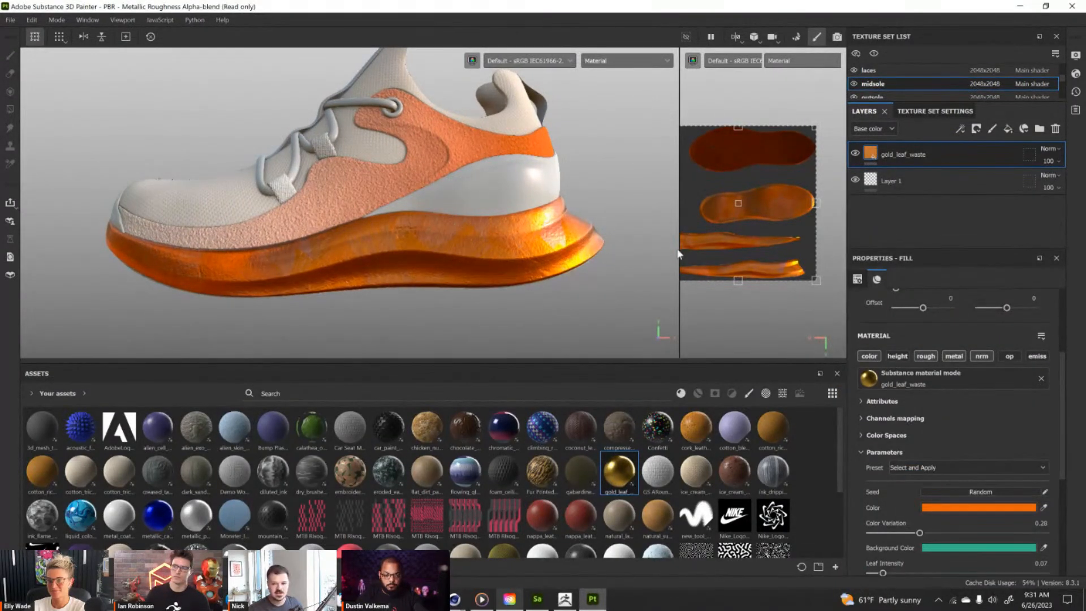
pyautogui.moveTo(815, 129); pyautogui.dragTo(723, 209)
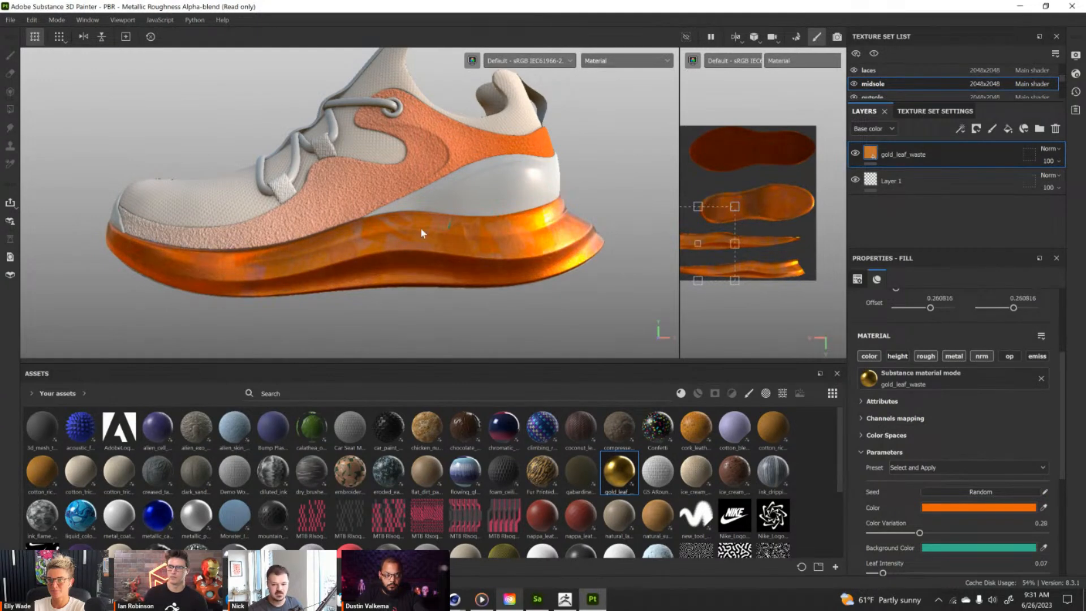
pyautogui.keyDown('alt'); pyautogui.moveTo(433, 230); pyautogui.dragTo(507, 117); pyautogui.keyUp('alt')
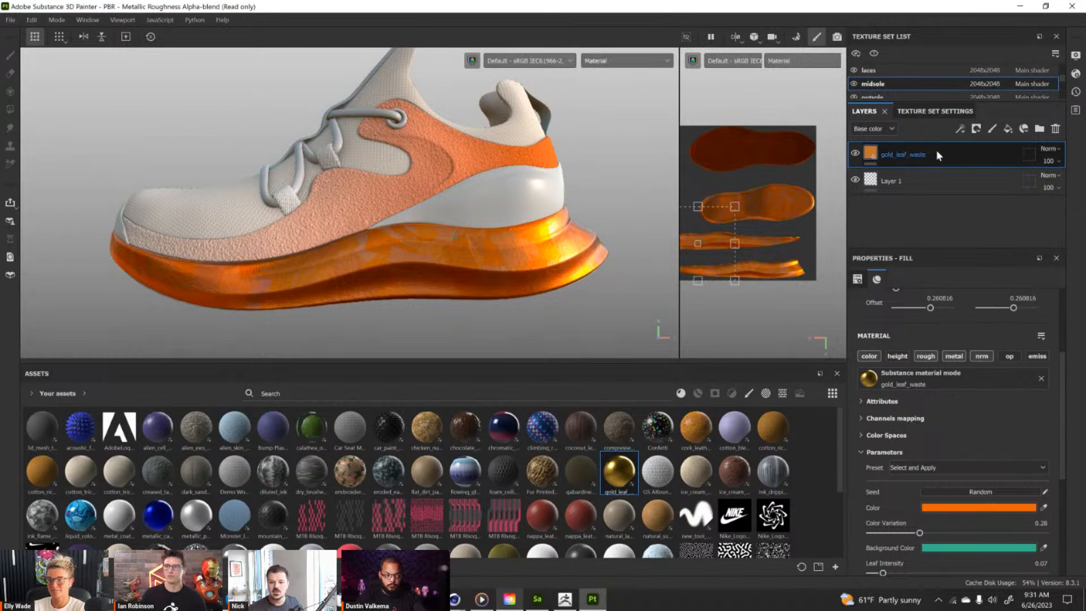
pyautogui.keyDown('alt'); pyautogui.moveTo(390, 258); pyautogui.dragTo(346, 265); pyautogui.keyUp('alt')
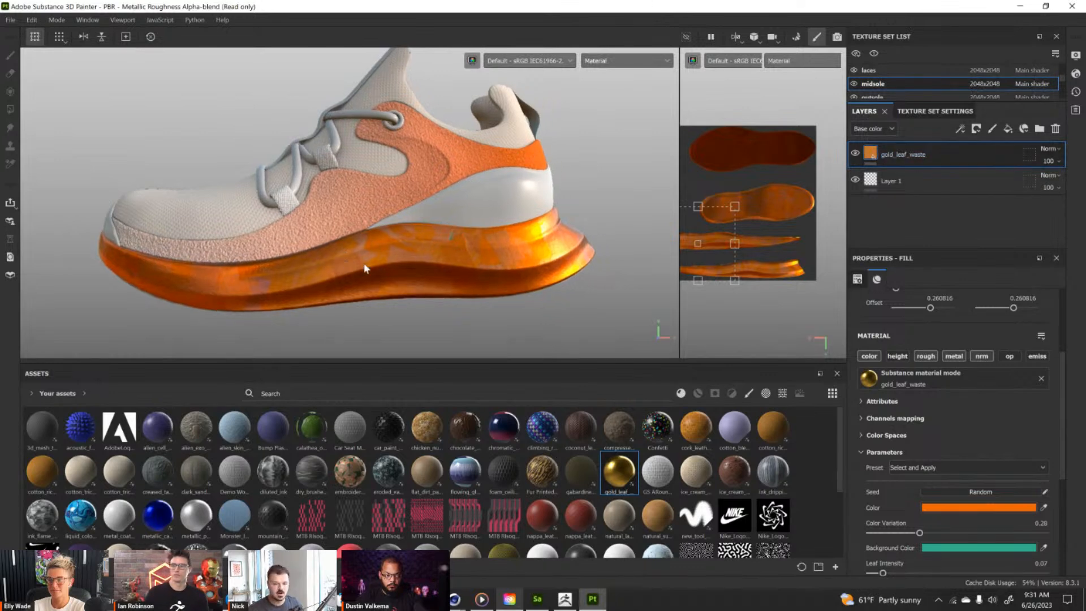
pyautogui.rightClick(937, 151)
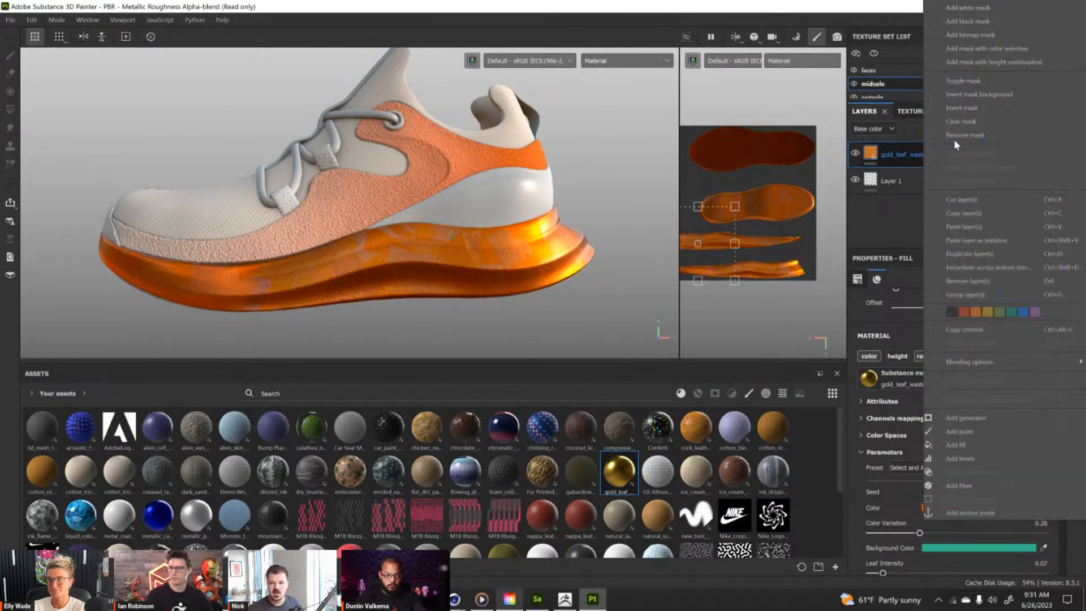
pyautogui.click(987, 25)
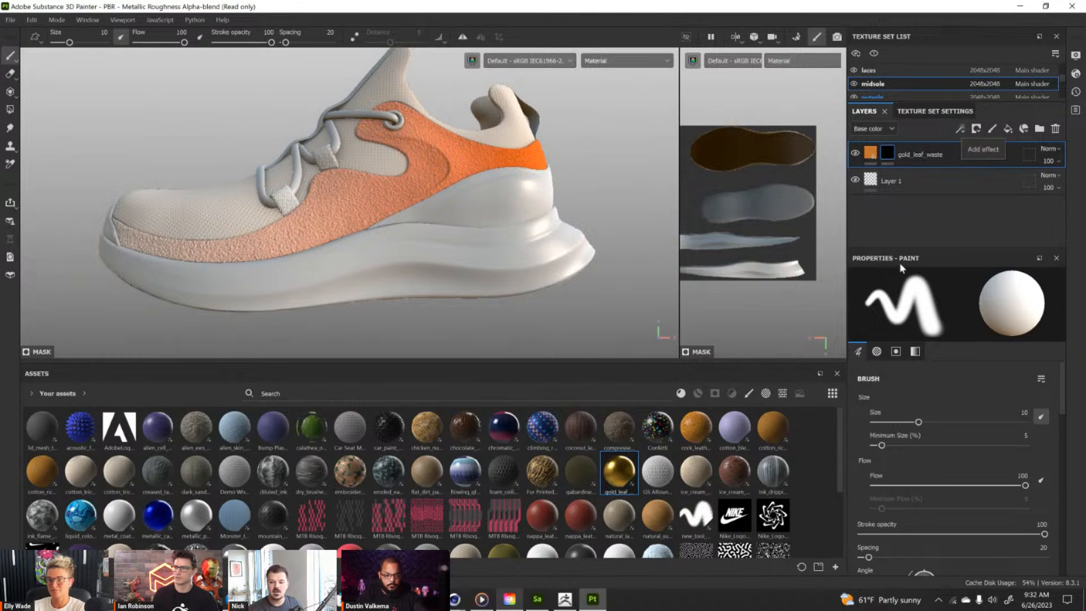
# Try brushing zigzag strokes into the gold leaf layer's mask along the midsole side and undo them.
pyautogui.moveTo(887, 163)
pyautogui.moveTo(399, 211)
pyautogui.mouseDown()
pyautogui.moveTo(525, 204)
pyautogui.moveTo(584, 299)
pyautogui.mouseUp()
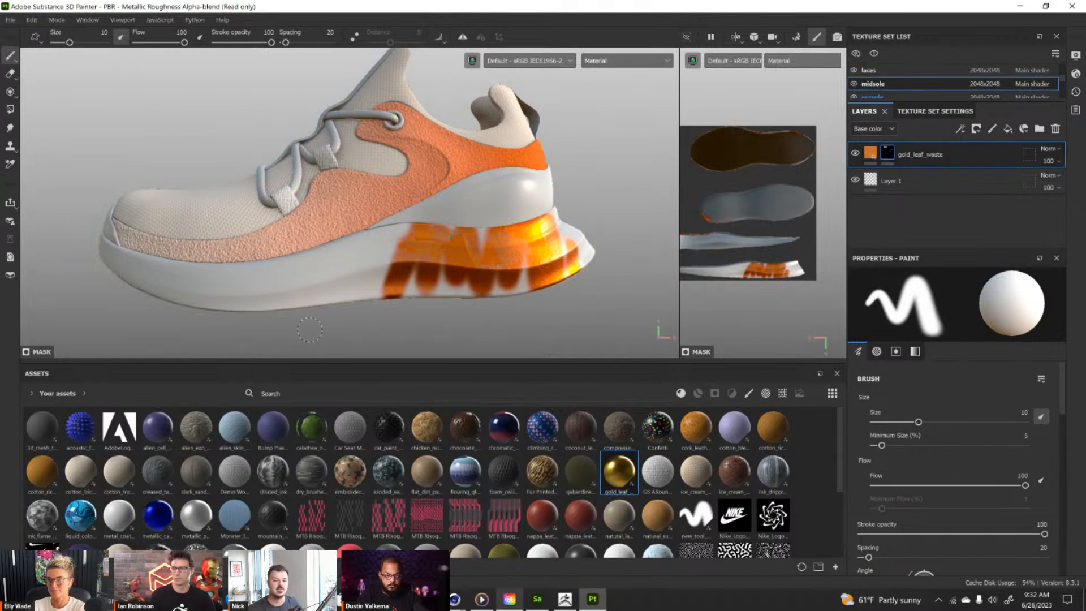
pyautogui.scroll(-5, 916, 480)
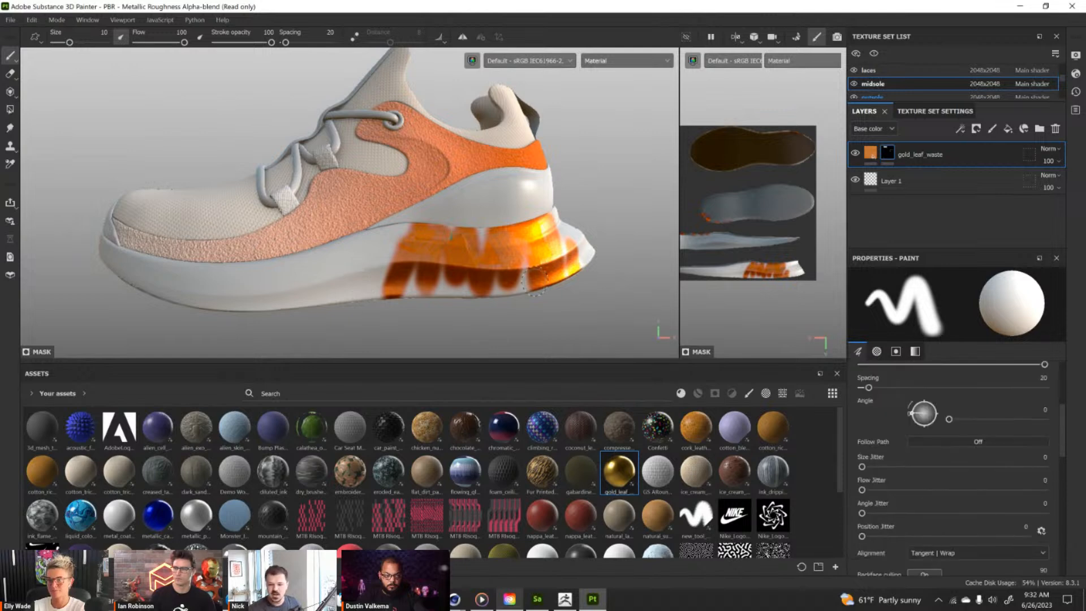
pyautogui.hotkey('ctrl', 'z')
pyautogui.moveTo(308, 303)
pyautogui.mouseDown()
pyautogui.moveTo(371, 224)
pyautogui.moveTo(526, 266)
pyautogui.moveTo(594, 232)
pyautogui.mouseUp()
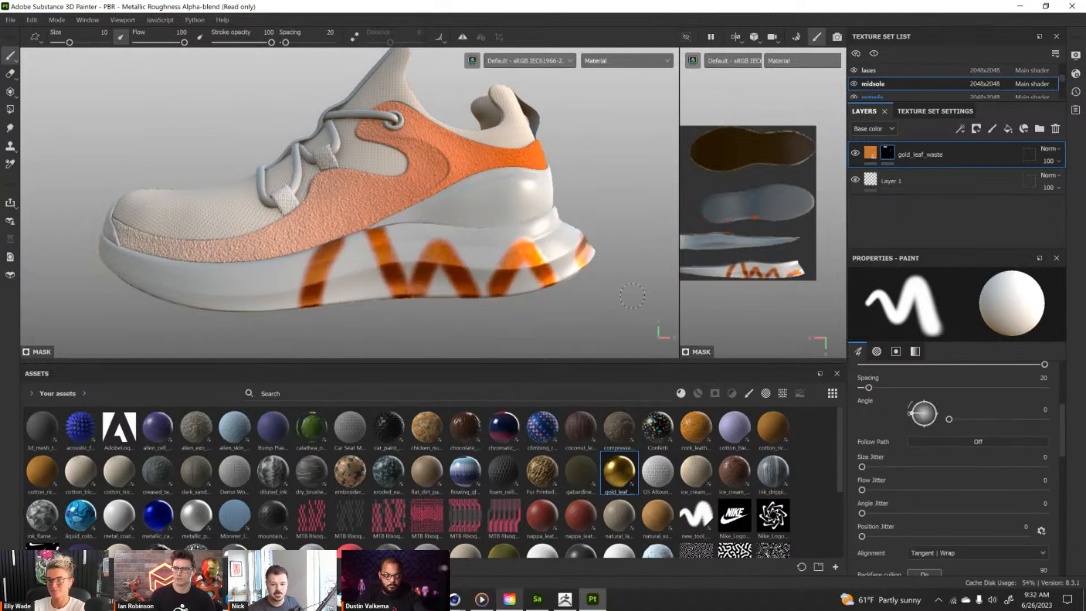
pyautogui.hotkey('ctrl', 'z')
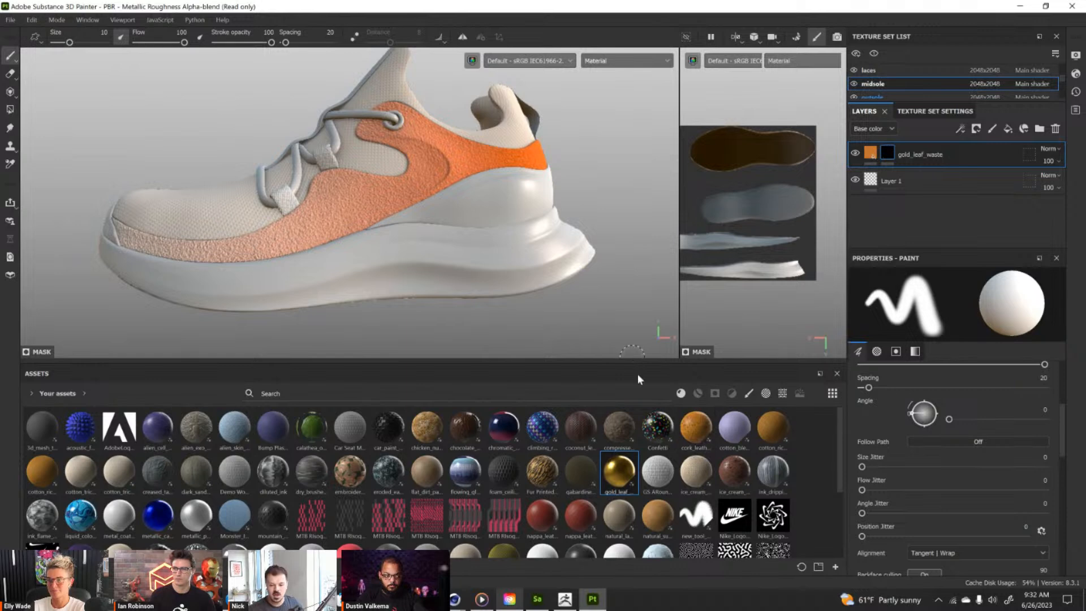
# Add a fill to the gold leaf layer's mask and use the RD_Pattern_02 texture as its grayscale.
pyautogui.scroll(-3, 739, 535)
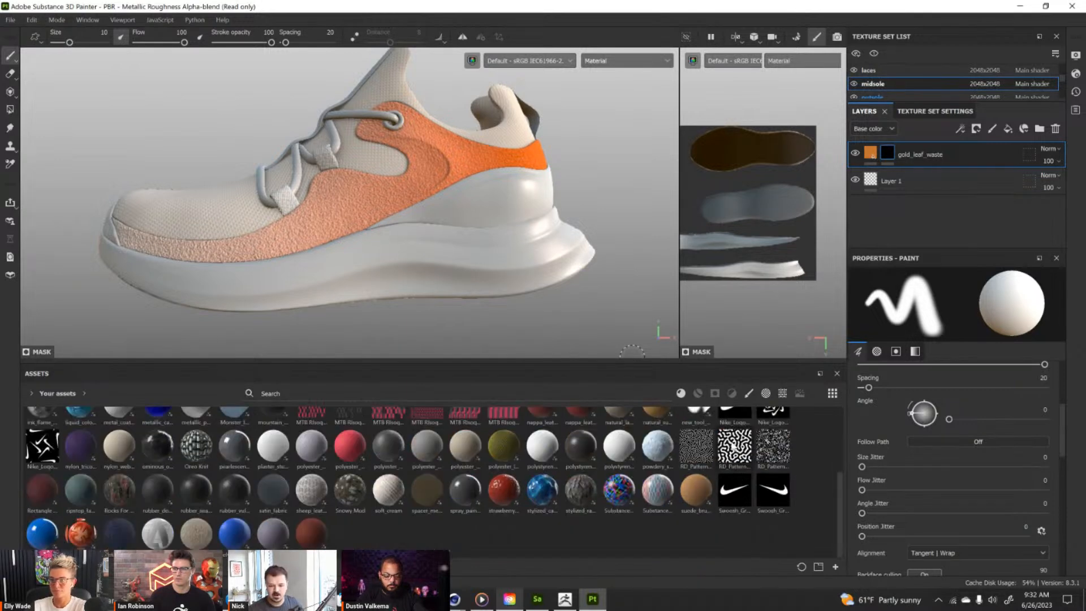
pyautogui.scroll(3, 735, 449)
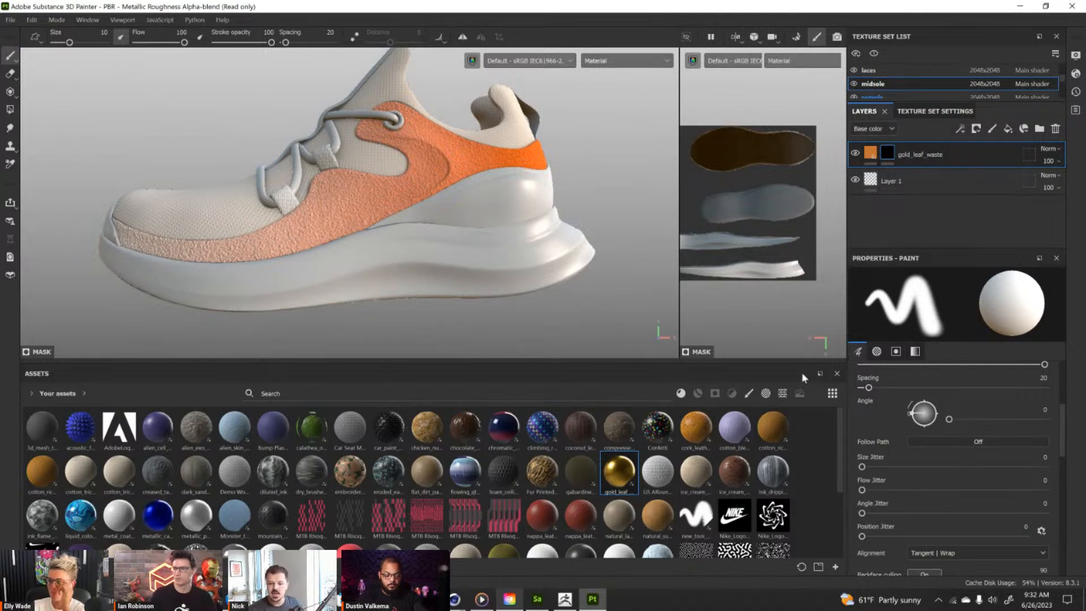
pyautogui.click(961, 129)
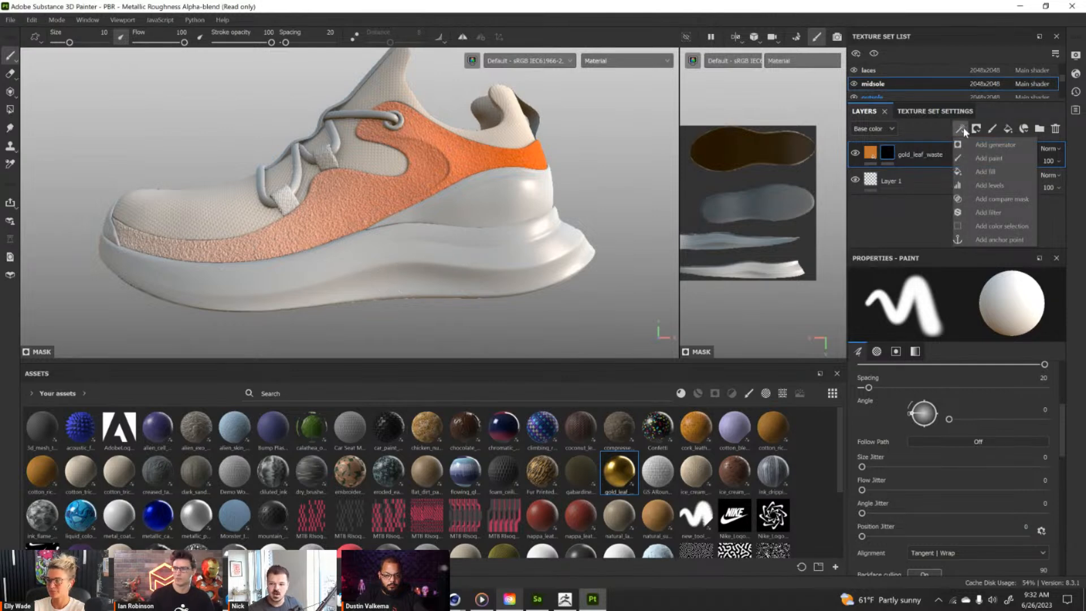
pyautogui.click(989, 171)
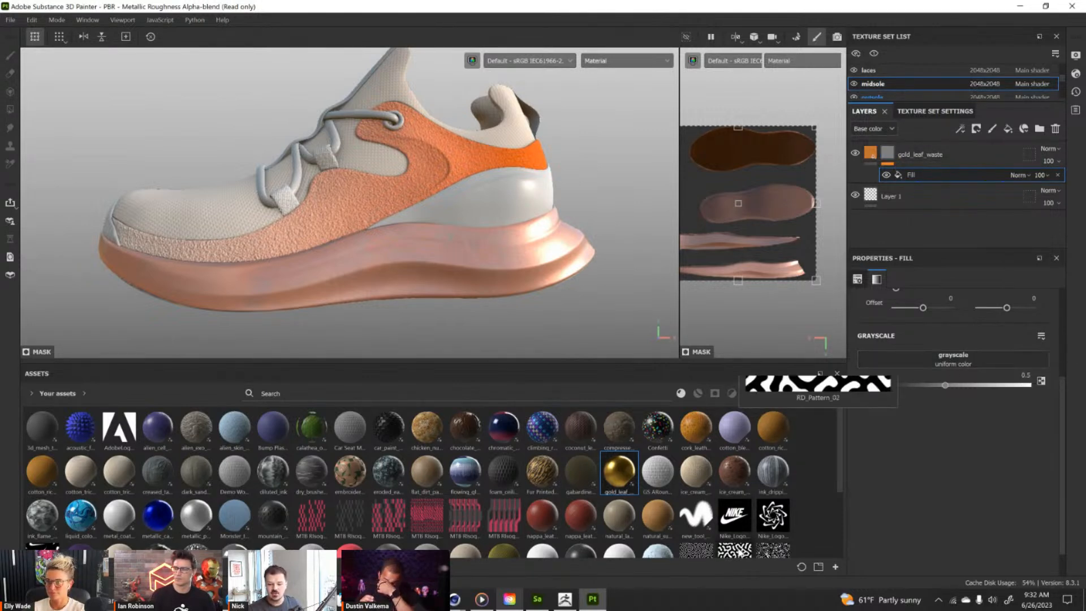
pyautogui.moveTo(735, 550); pyautogui.dragTo(956, 355)
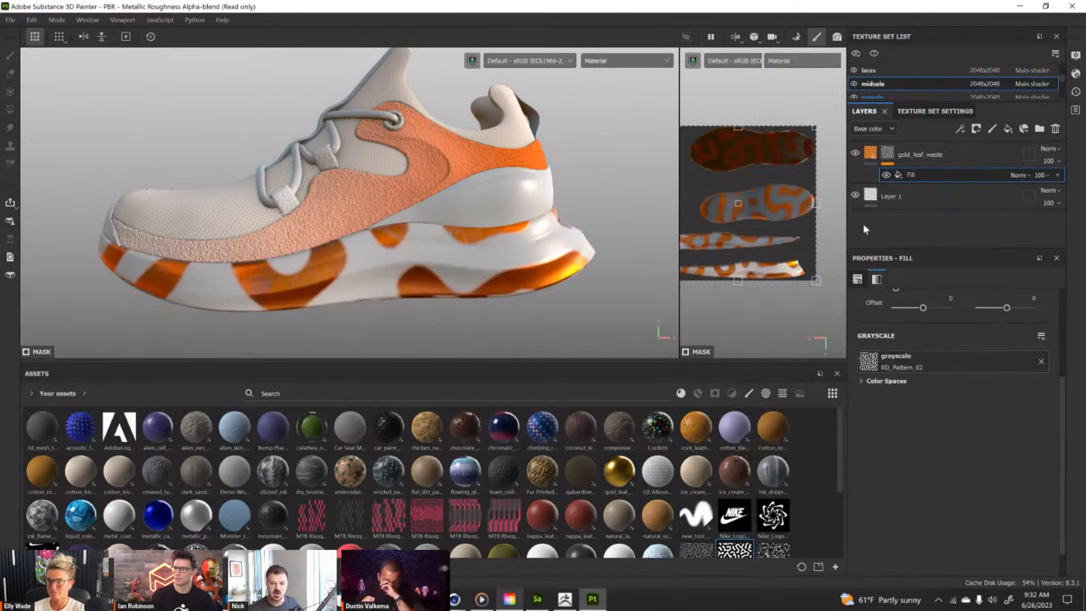
# Shrink the RD_Pattern_02 mask fill in the UV view and shift it along the midsole side islands to an offset of about -0.10 and 0.28.
pyautogui.scroll(-2, 792, 171)
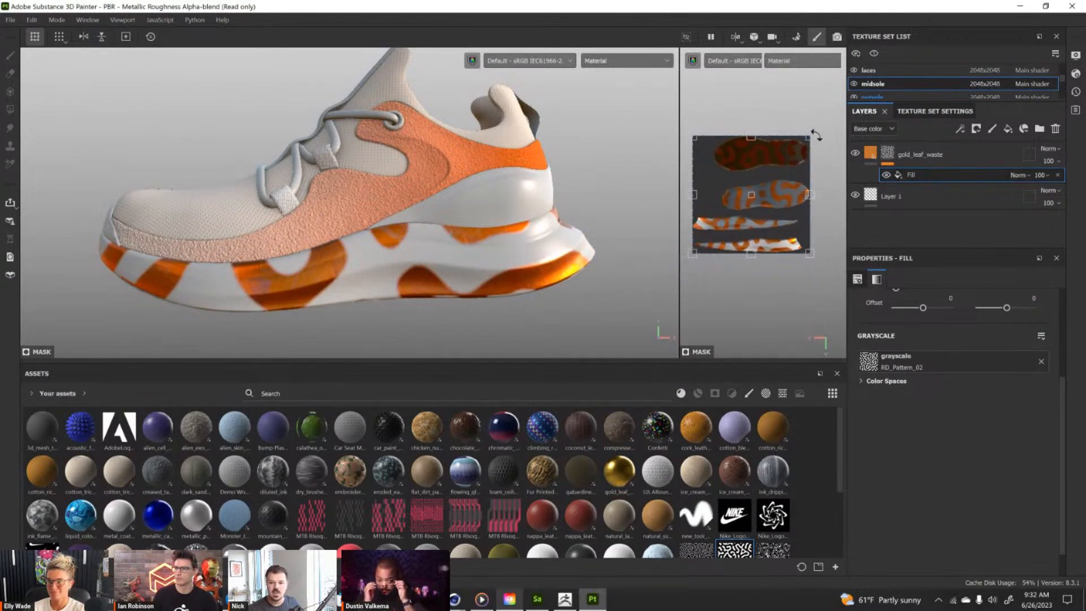
pyautogui.moveTo(813, 136); pyautogui.dragTo(729, 222)
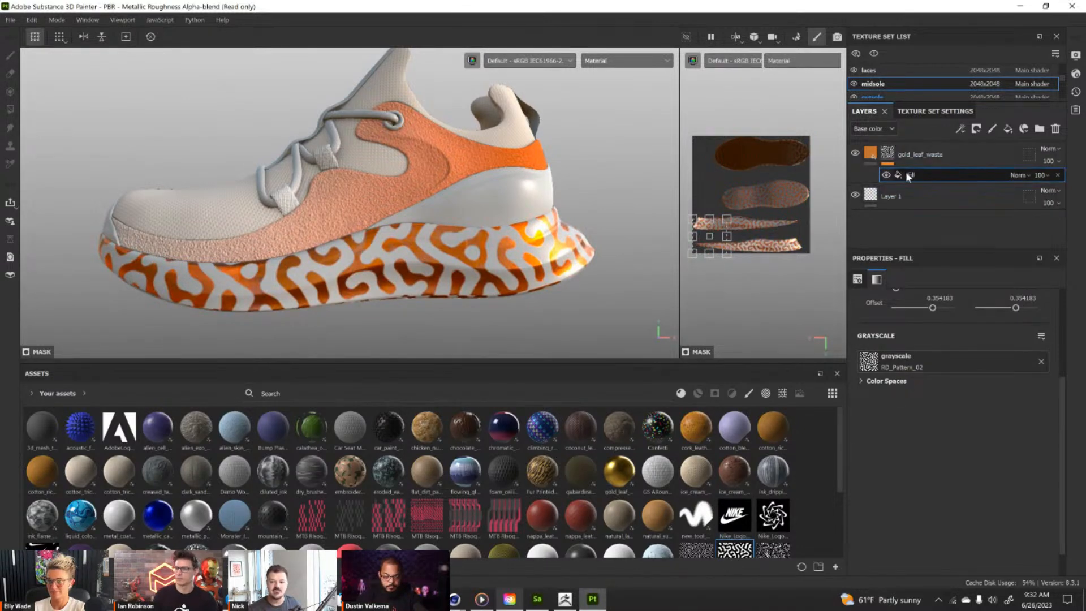
pyautogui.scroll(3, 695, 239)
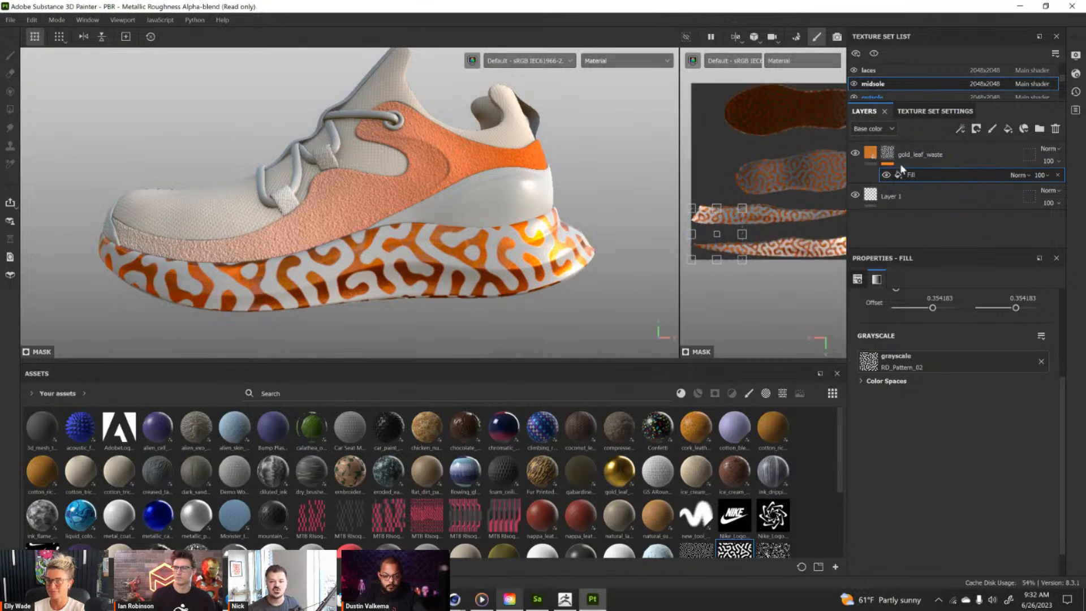
pyautogui.scroll(2, 713, 222)
pyautogui.moveTo(740, 223); pyautogui.dragTo(792, 211)
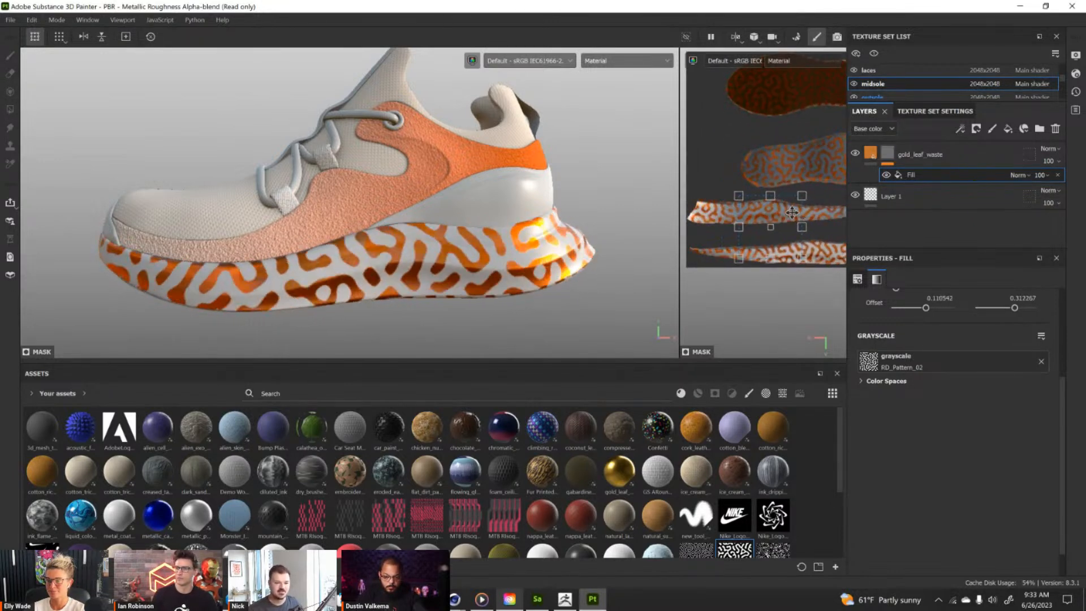
pyautogui.moveTo(792, 212); pyautogui.dragTo(784, 213, button='middle')
pyautogui.moveTo(757, 228)
pyautogui.mouseDown()
pyautogui.moveTo(769, 212)
pyautogui.moveTo(759, 211)
pyautogui.moveTo(769, 222)
pyautogui.mouseUp()
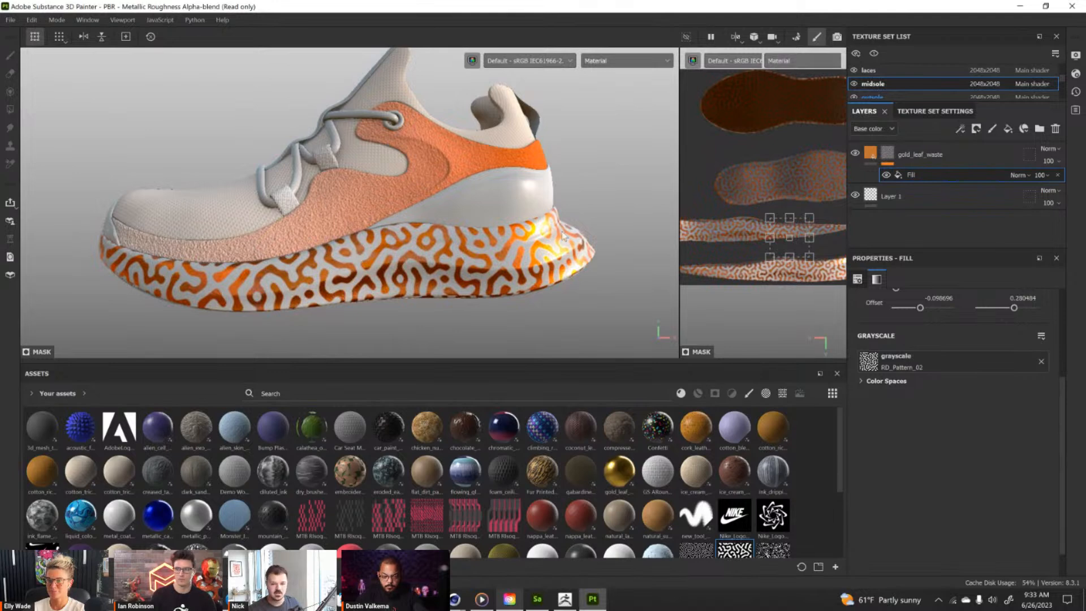
# Darken the gold leaf material's main color to the burnt orange BD5008.
pyautogui.click(870, 161)
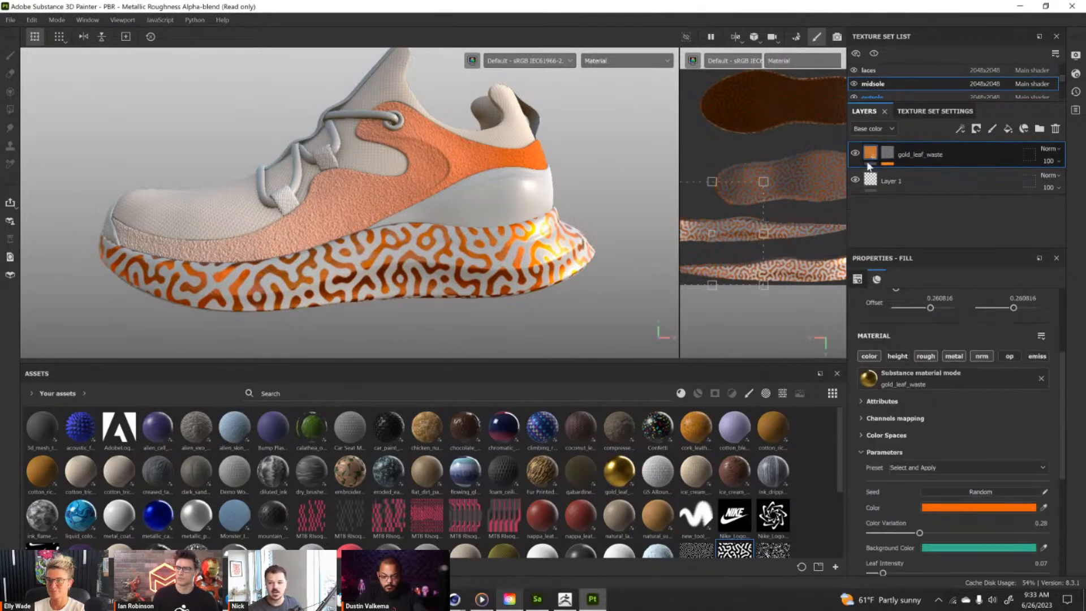
pyautogui.click(956, 507)
pyautogui.moveTo(934, 299); pyautogui.dragTo(903, 345)
pyautogui.moveTo(878, 273); pyautogui.dragTo(958, 290)
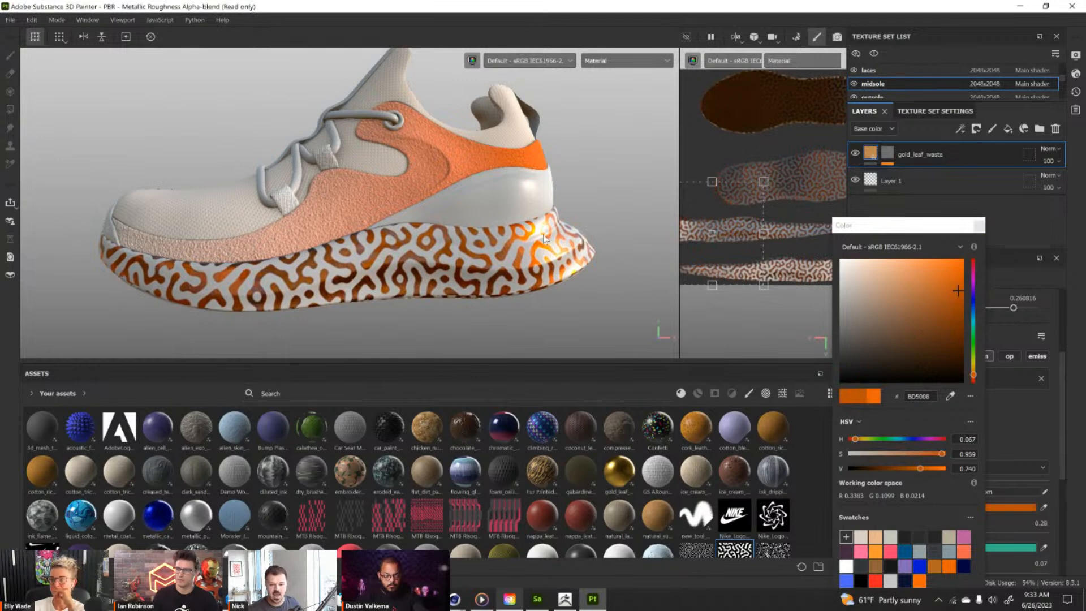
pyautogui.click(980, 226)
# Raise the gold leaf material's roughness to 0.61 and check the midsole's finish on the shoe.
pyautogui.scroll(-5, 931, 528)
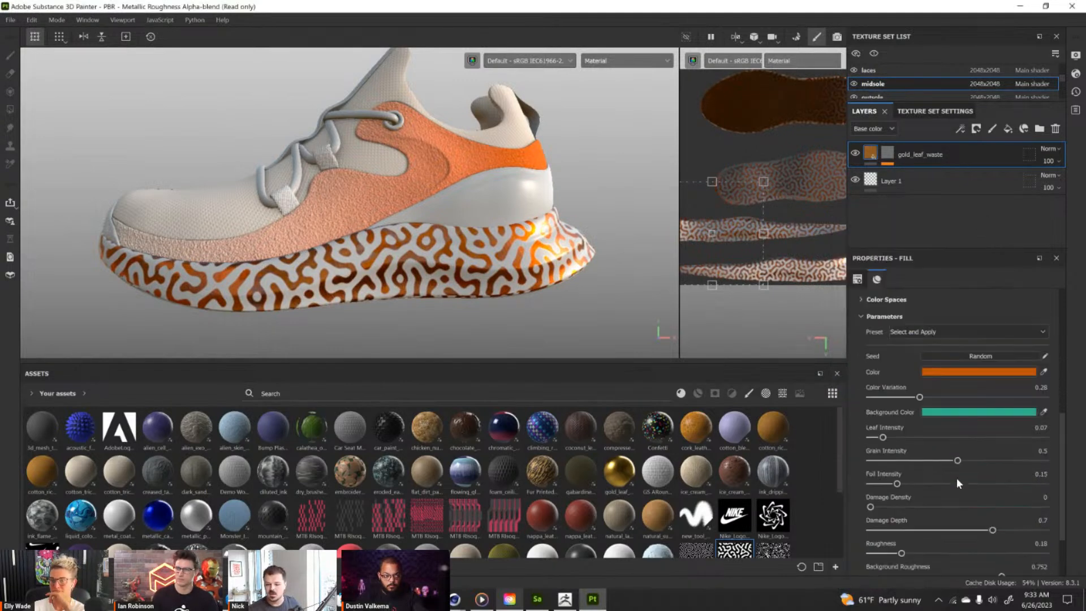
pyautogui.scroll(-1, 934, 462)
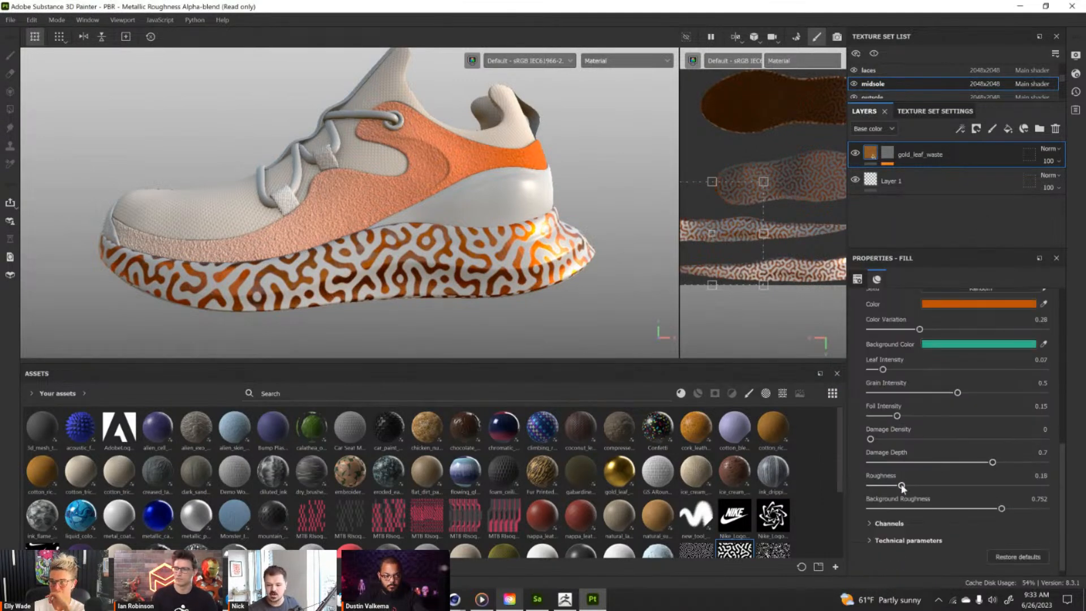
pyautogui.moveTo(897, 486); pyautogui.dragTo(977, 491)
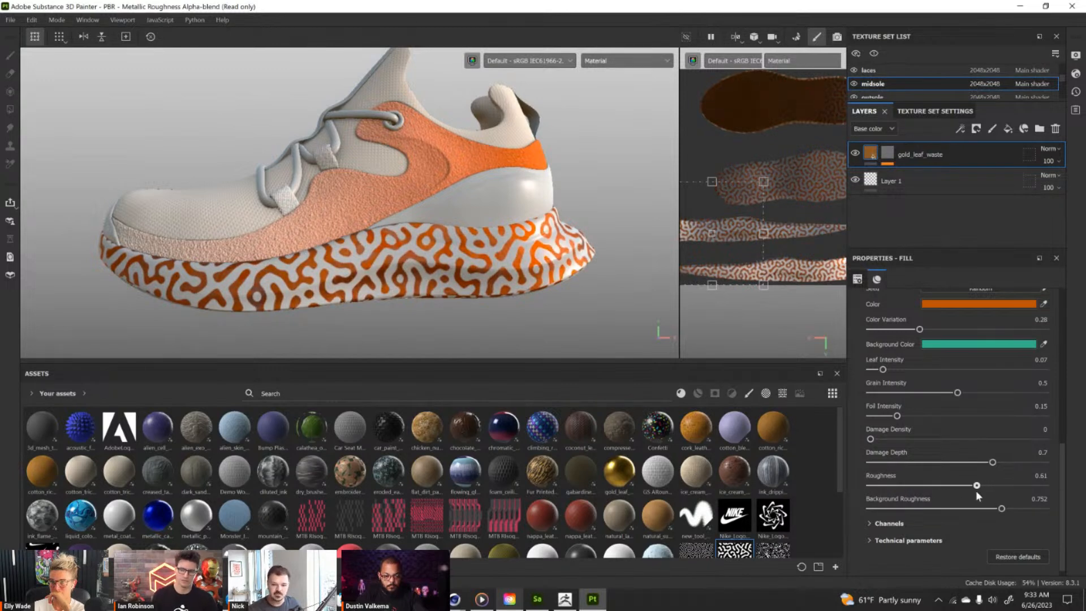
pyautogui.keyDown('alt'); pyautogui.moveTo(555, 290); pyautogui.dragTo(455, 202); pyautogui.keyUp('alt')
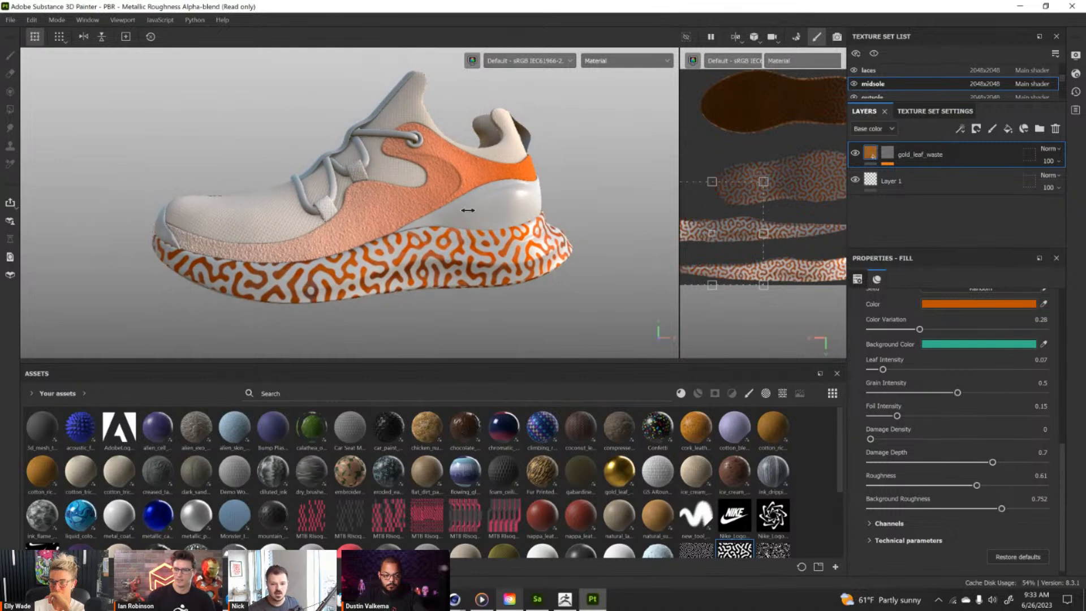
pyautogui.keyDown('shift'); pyautogui.moveTo(468, 210); pyautogui.dragTo(465, 211, button='right'); pyautogui.keyUp('shift')
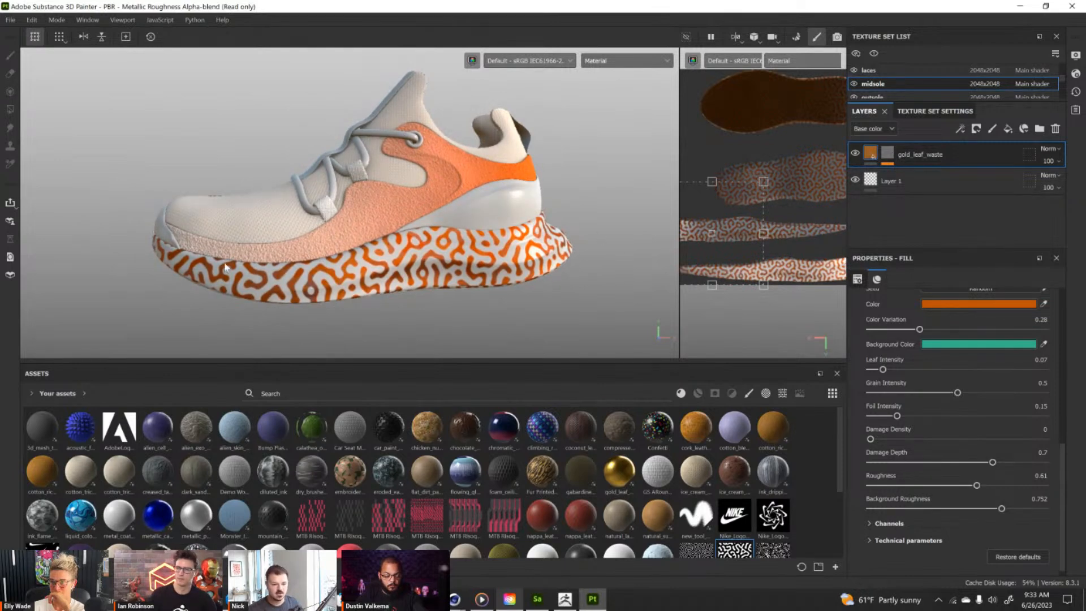
# Replace the mask fill's grayscale pattern with RD_Pattern_03 and inspect the midsole up close.
pyautogui.rightClick(887, 156)
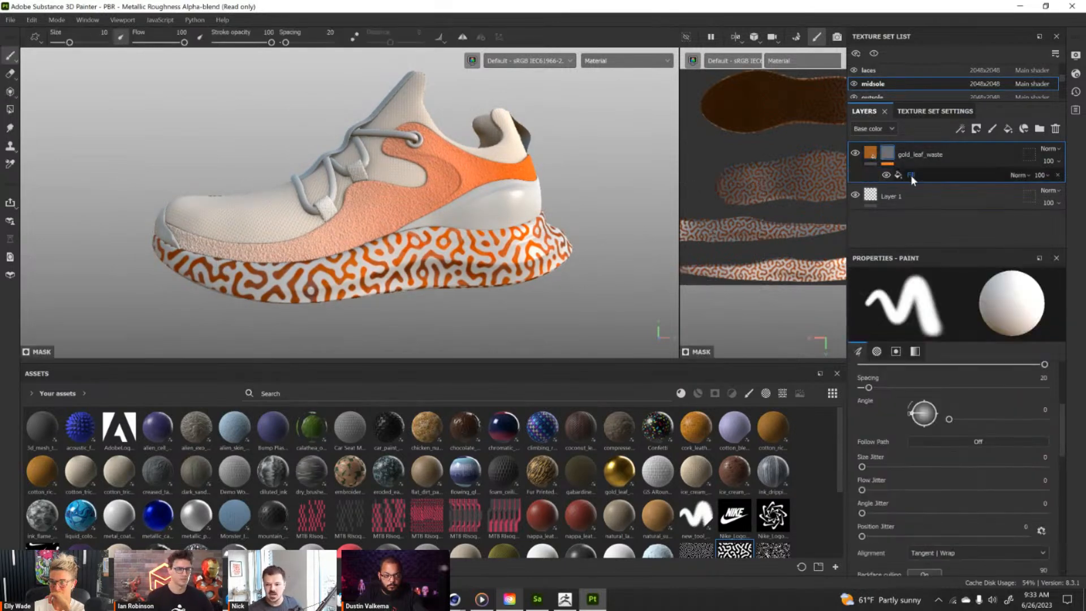
pyautogui.click(918, 174)
pyautogui.scroll(-3, 763, 469)
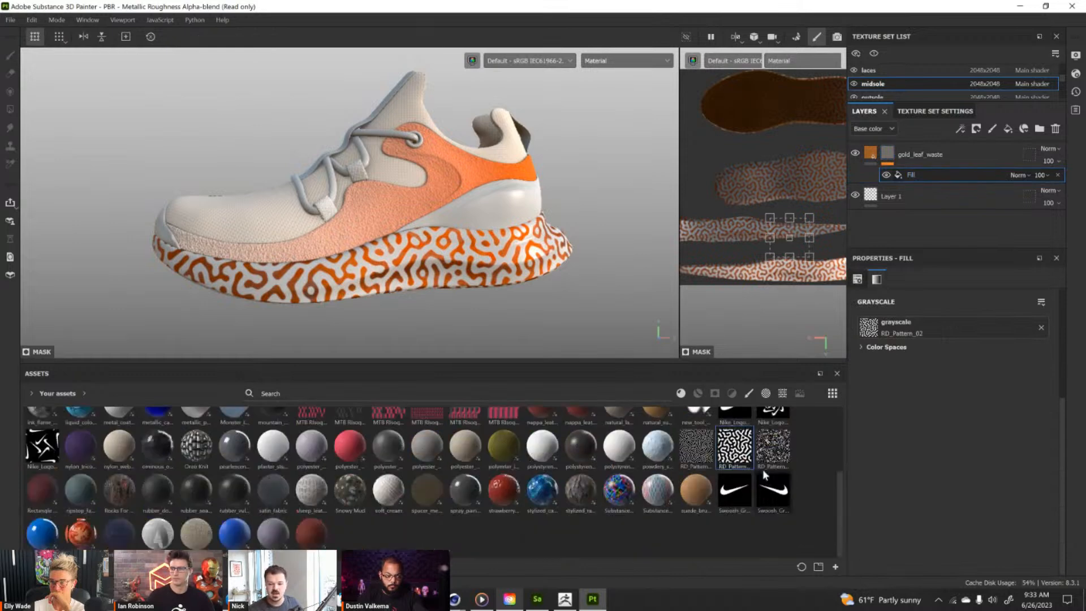
pyautogui.moveTo(692, 444); pyautogui.dragTo(869, 327)
pyautogui.moveTo(770, 445); pyautogui.dragTo(869, 327)
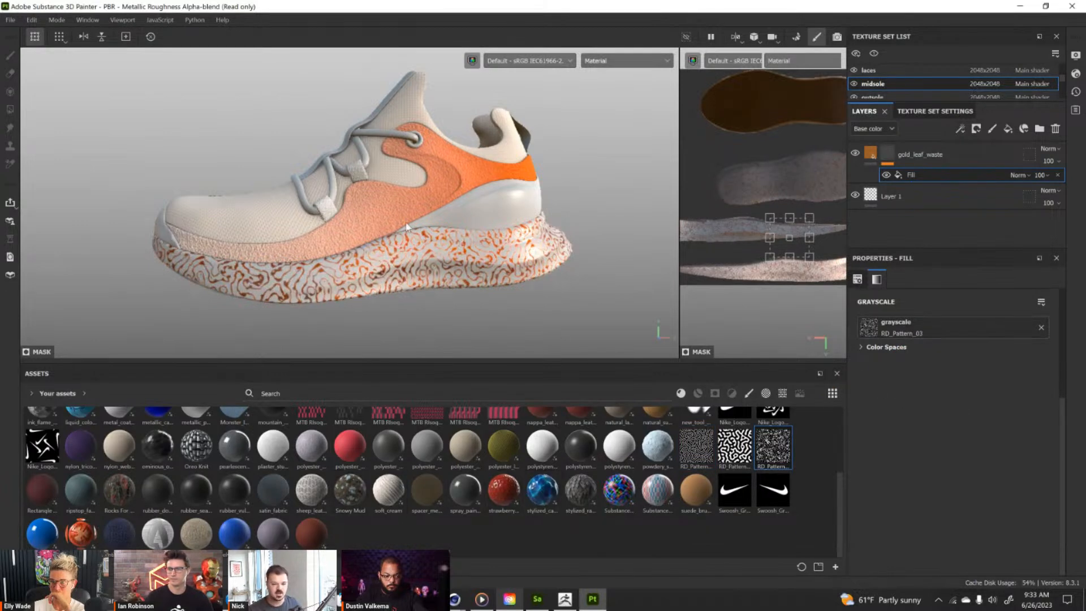
pyautogui.keyDown('alt'); pyautogui.moveTo(398, 271); pyautogui.dragTo(403, 284); pyautogui.keyUp('alt')
pyautogui.keyDown('alt'); pyautogui.moveTo(403, 284); pyautogui.dragTo(455, 334, button='right'); pyautogui.keyUp('alt')
pyautogui.keyDown('alt'); pyautogui.moveTo(455, 334); pyautogui.dragTo(435, 290); pyautogui.keyUp('alt')
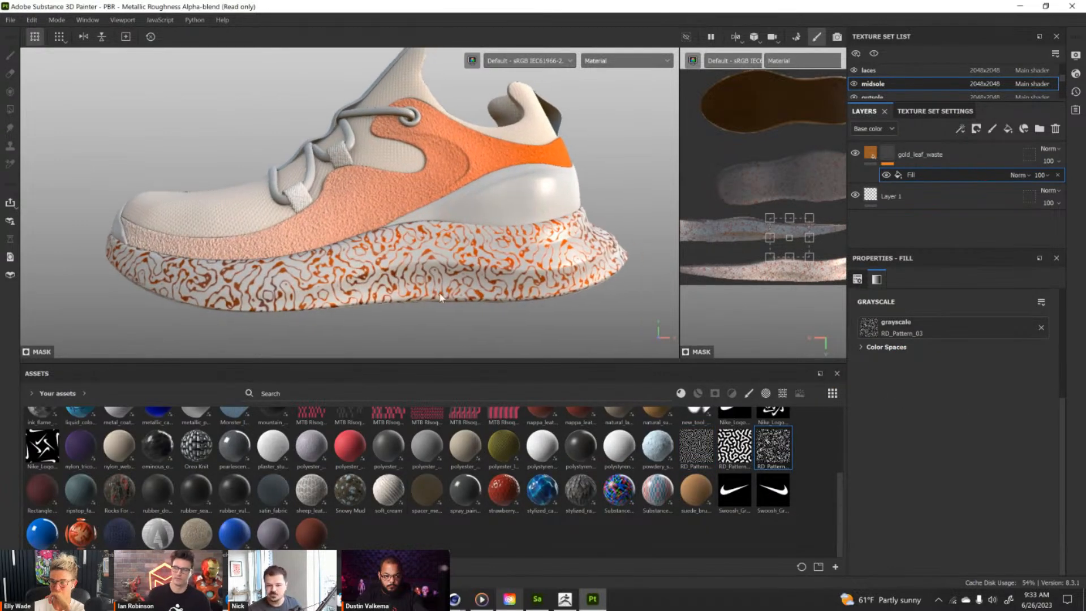
pyautogui.keyDown('alt'); pyautogui.moveTo(537, 295); pyautogui.dragTo(546, 295); pyautogui.keyUp('alt')
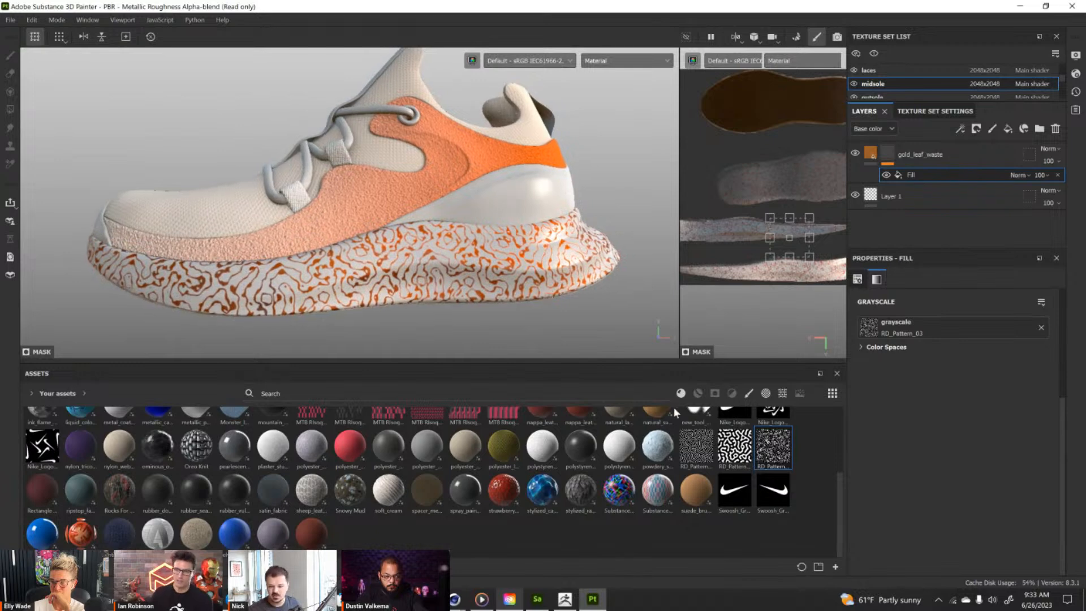
pyautogui.scroll(3, 730, 463)
pyautogui.moveTo(746, 481)
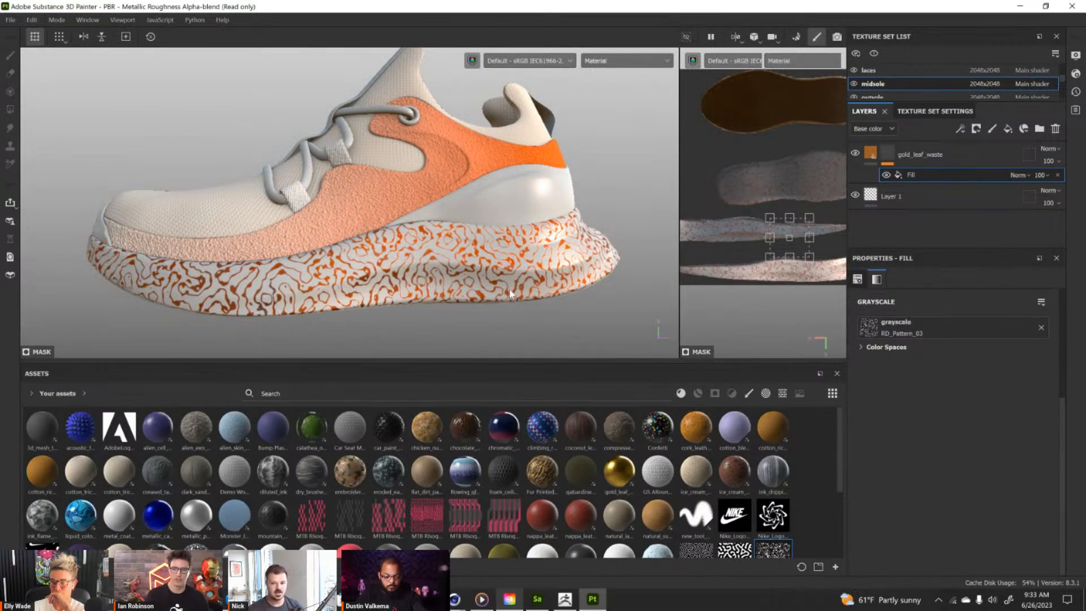
# Select the mudguard's texture set and open the 3D Linear Gradient generator in the upper suede layer's mask.
pyautogui.keyDown('alt'); pyautogui.moveTo(464, 173); pyautogui.dragTo(430, 211); pyautogui.keyUp('alt')
pyautogui.keyDown('ctrl'); pyautogui.keyDown('alt'); pyautogui.rightClick(450, 186); pyautogui.keyUp('alt'); pyautogui.keyUp('ctrl')
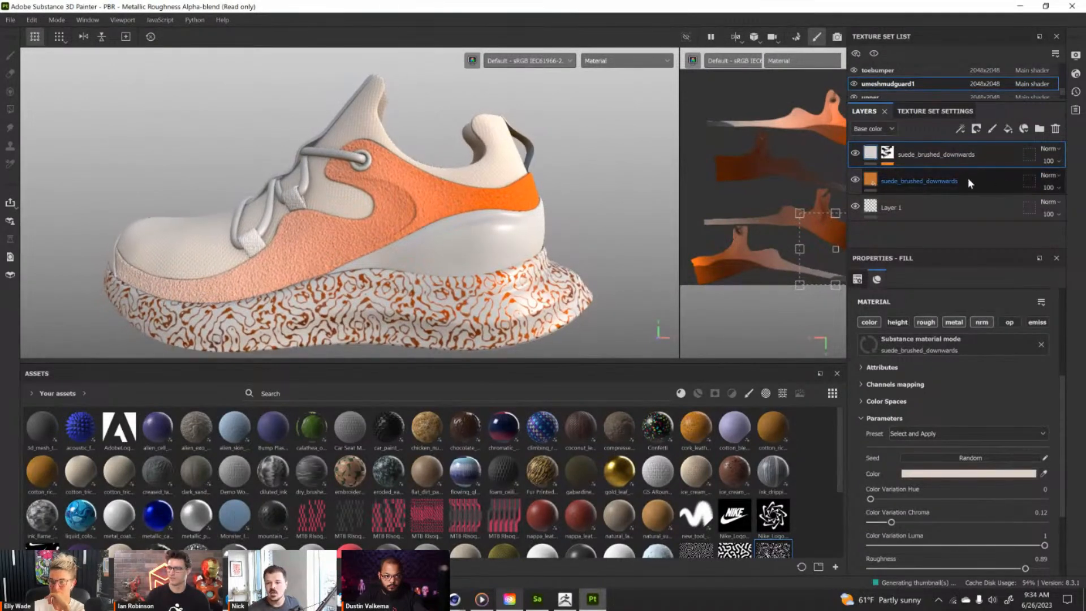
pyautogui.click(888, 153)
pyautogui.click(933, 175)
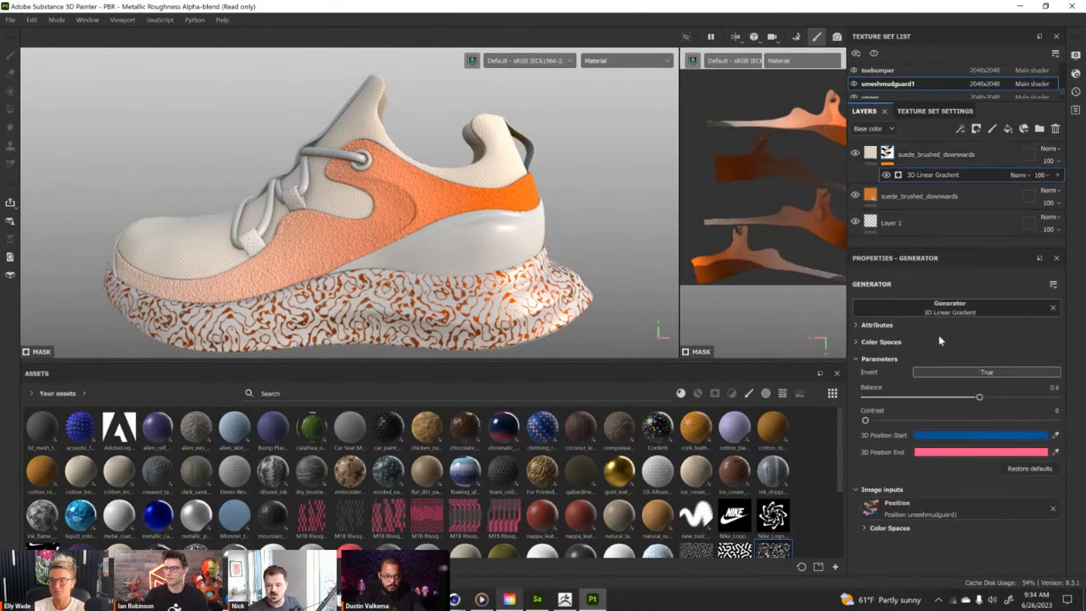
# Raise the beige suede gradient's balance to 0.68 and duplicate the orange suede layer beneath it.
pyautogui.moveTo(978, 399)
pyautogui.mouseDown()
pyautogui.moveTo(956, 399)
pyautogui.moveTo(996, 399)
pyautogui.mouseUp()
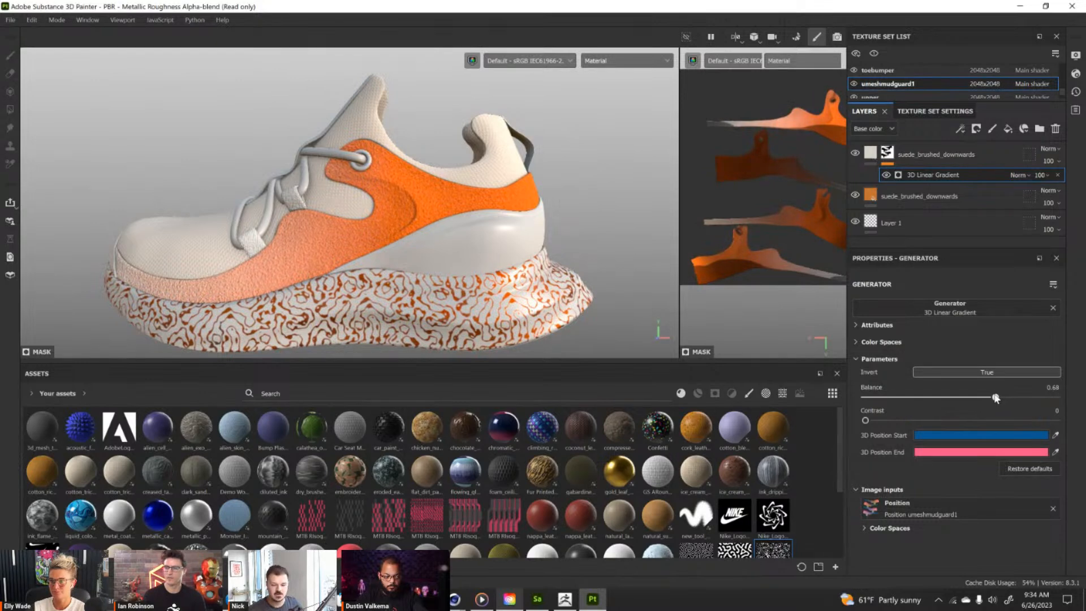
pyautogui.click(963, 200)
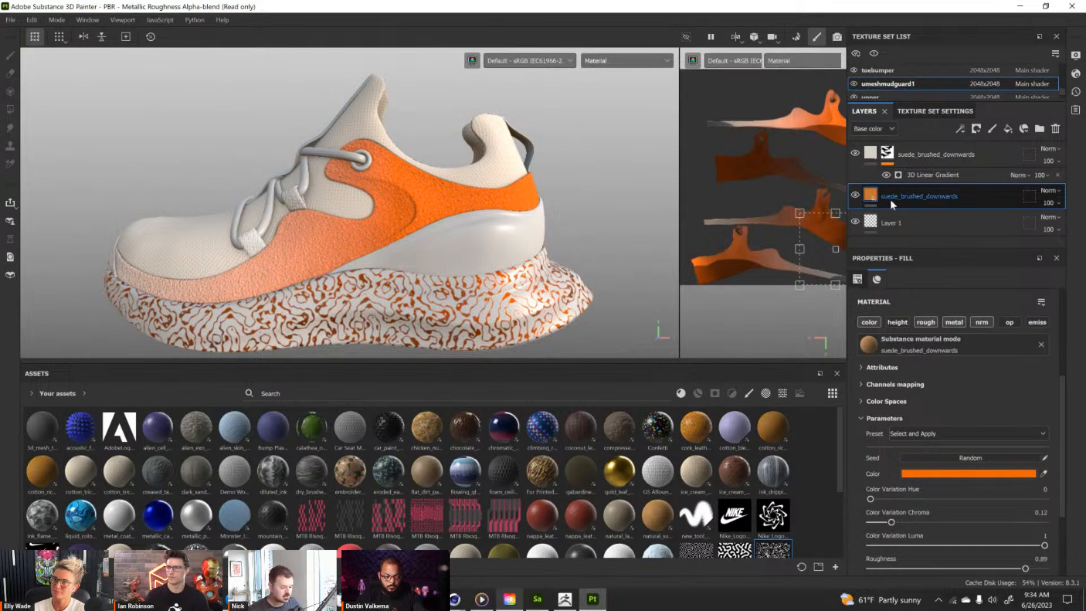
pyautogui.hotkey('ctrl', 'd')
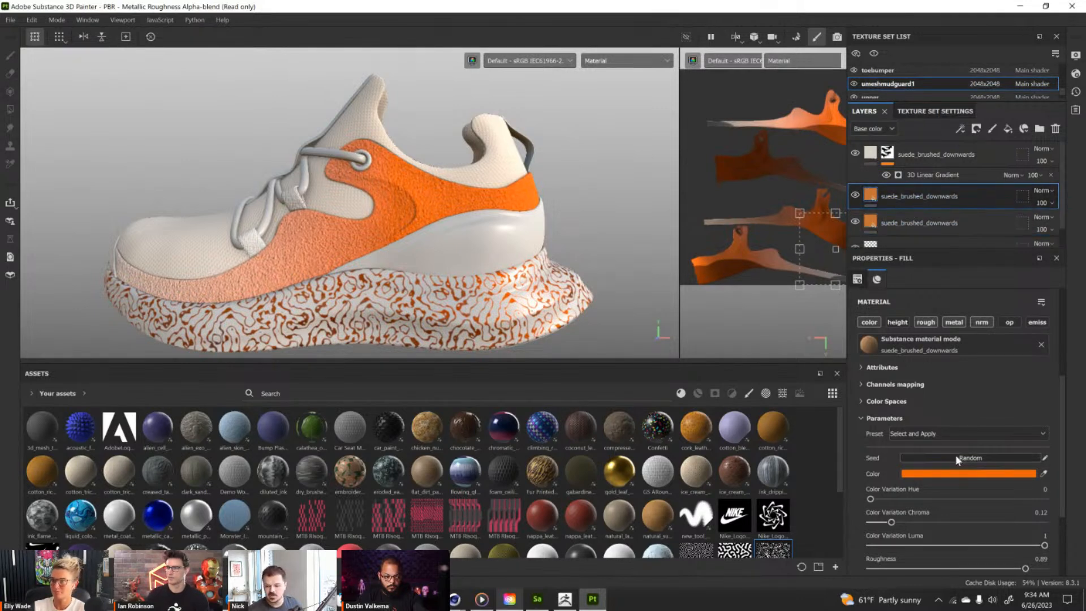
# Recolor the upper orange suede copy to the purple 5607D6, starting from the saved blue swatch and shifting its hue.
pyautogui.click(954, 474)
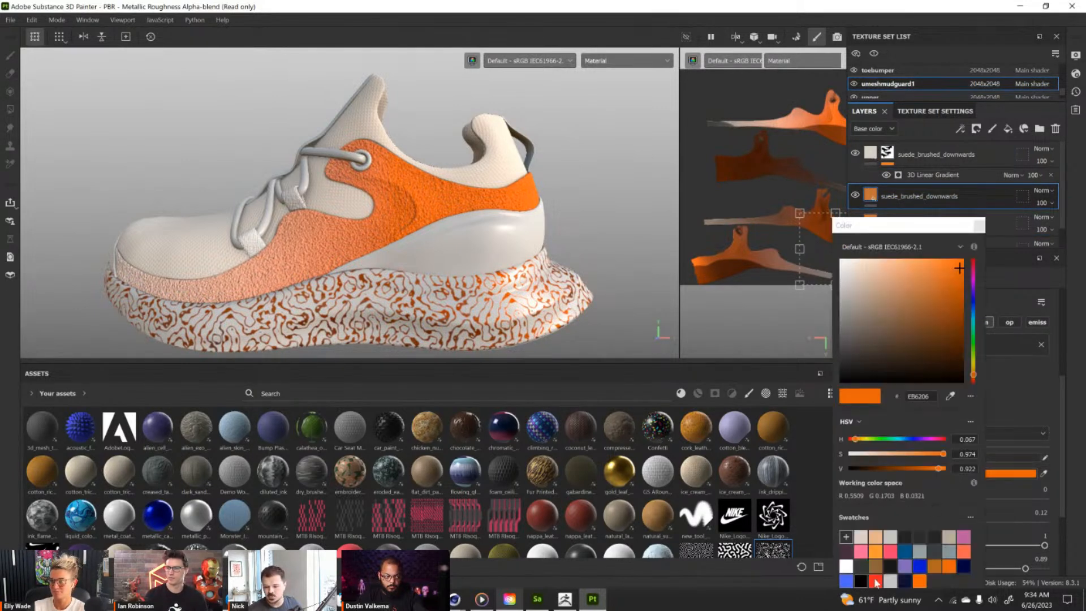
pyautogui.click(916, 568)
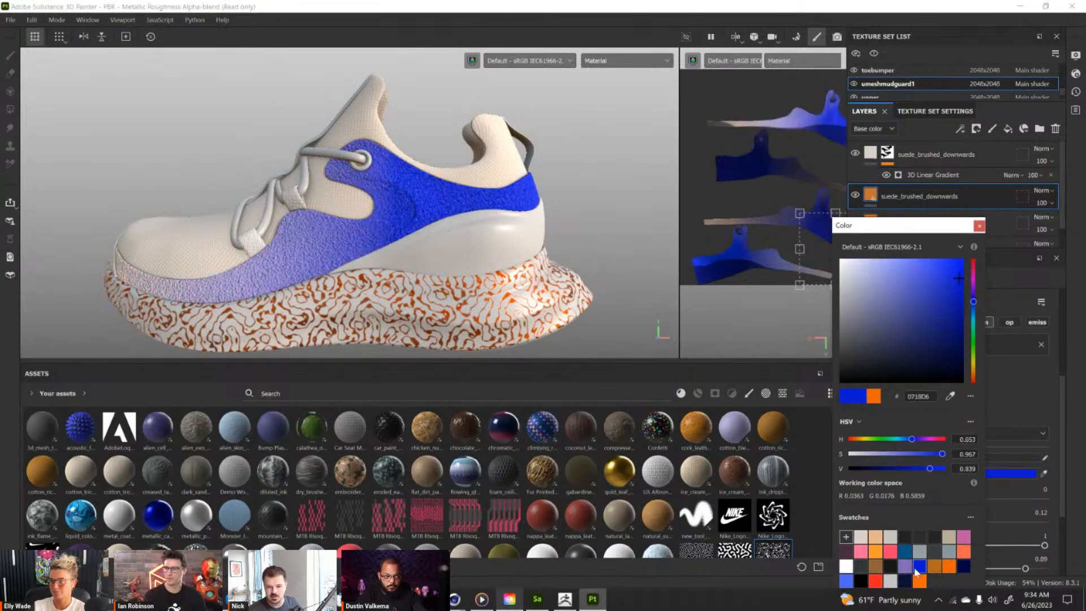
pyautogui.click(973, 292)
pyautogui.click(979, 227)
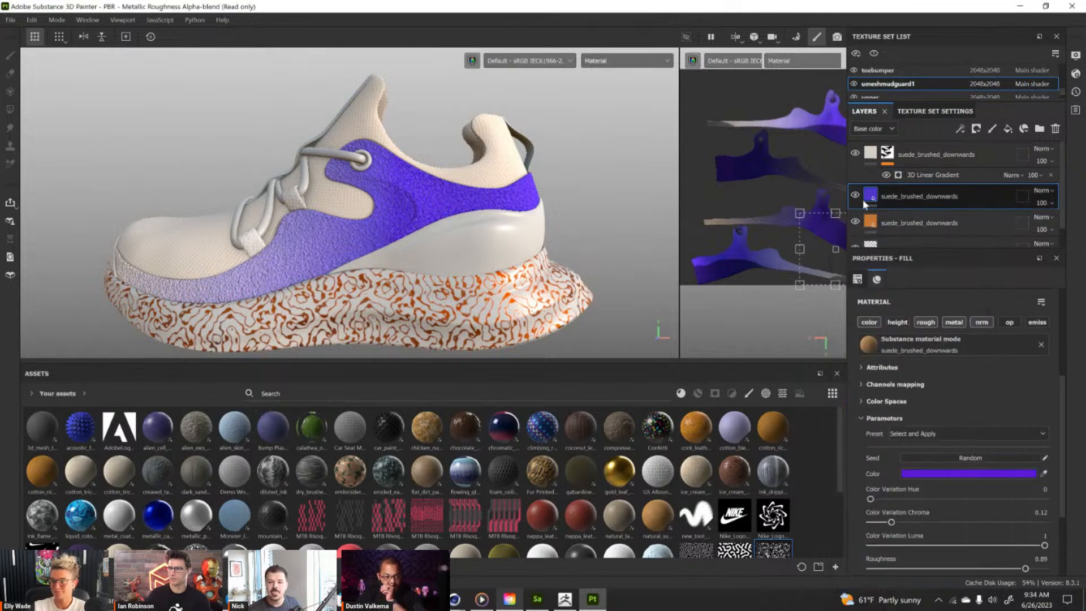
pyautogui.keyDown('alt'); pyautogui.moveTo(561, 224); pyautogui.dragTo(462, 213); pyautogui.keyUp('alt')
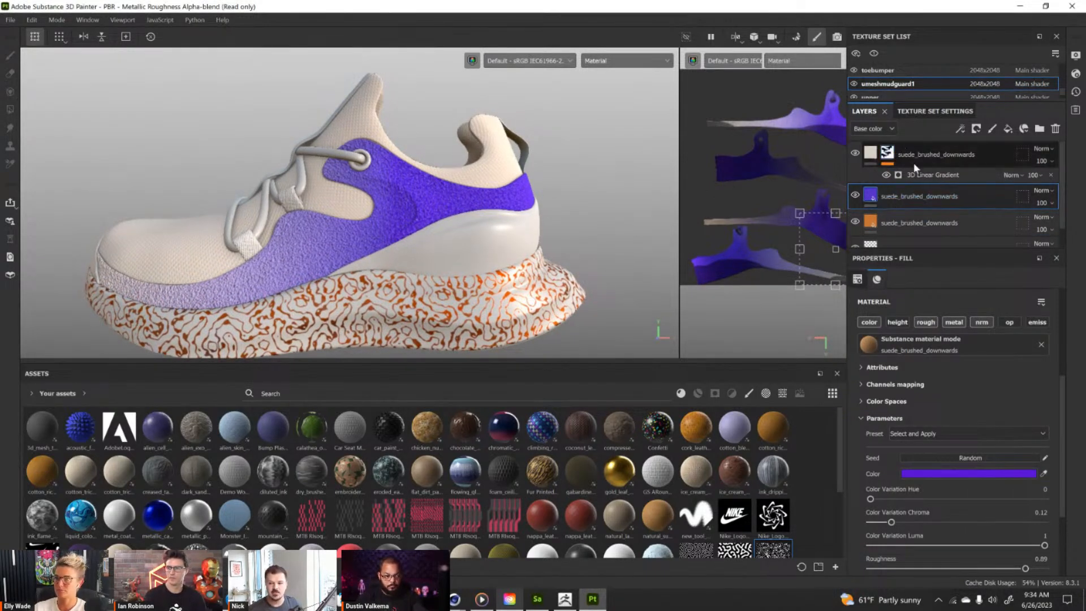
# Give the purple suede layer a black mask with a 3D Linear Gradient generator, and display the Position map in the viewport.
pyautogui.rightClick(909, 194)
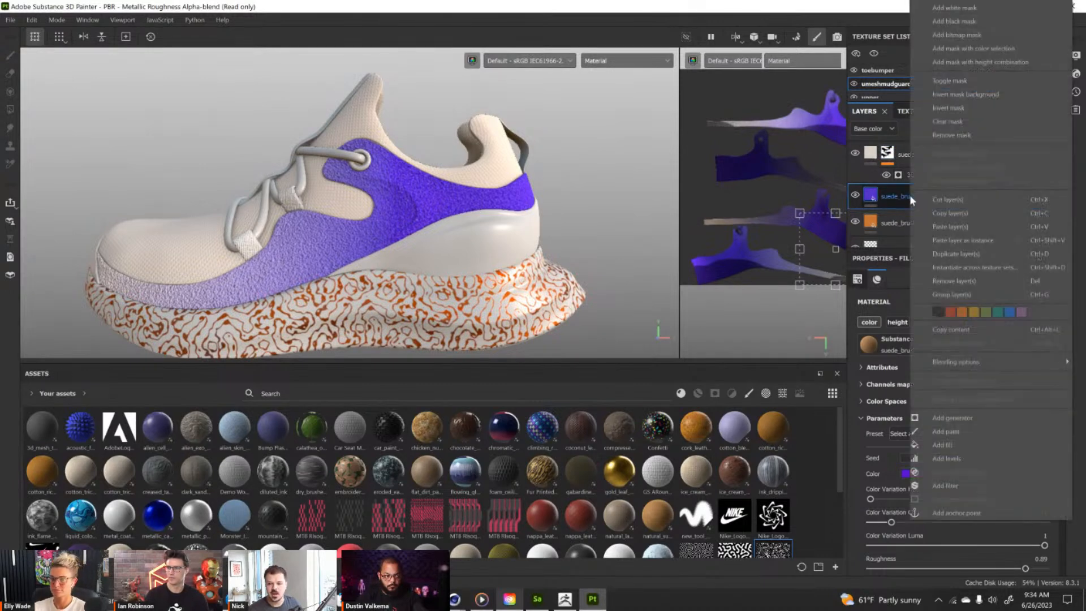
pyautogui.click(955, 21)
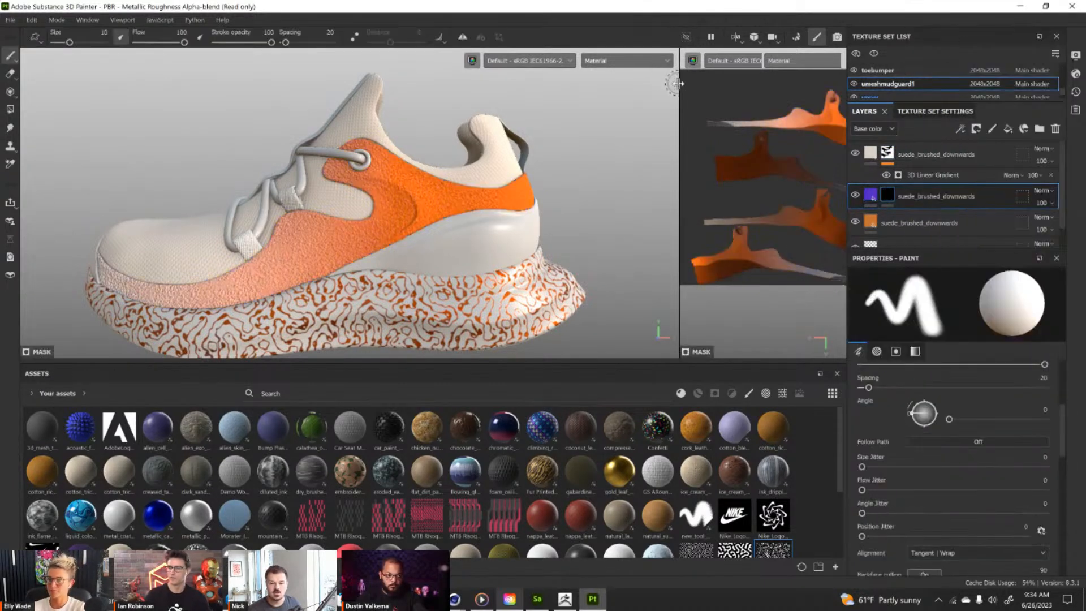
pyautogui.click(650, 61)
pyautogui.scroll(-3, 637, 157)
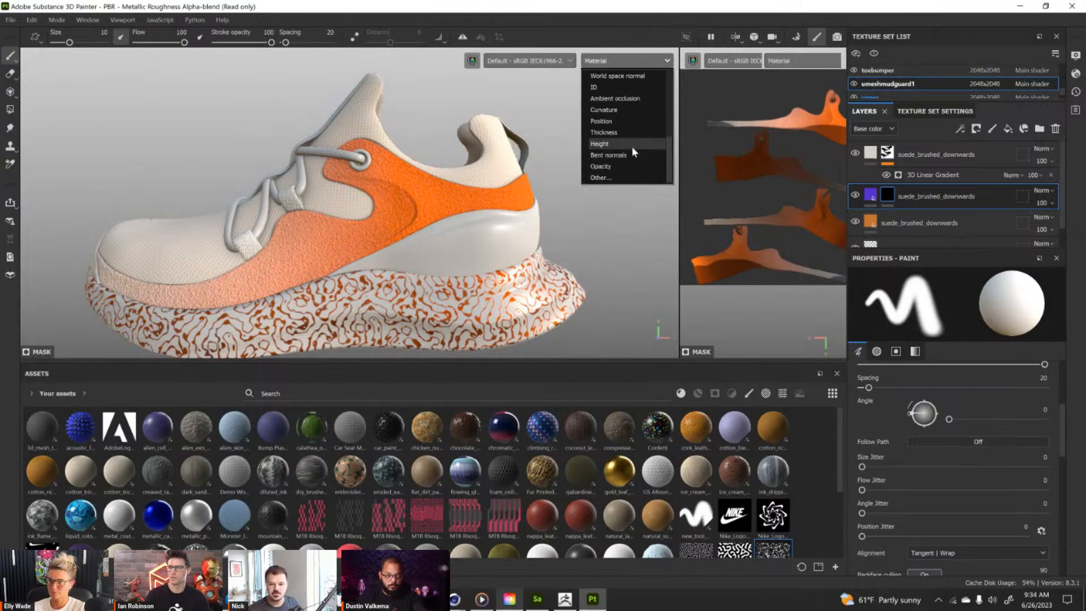
pyautogui.click(628, 123)
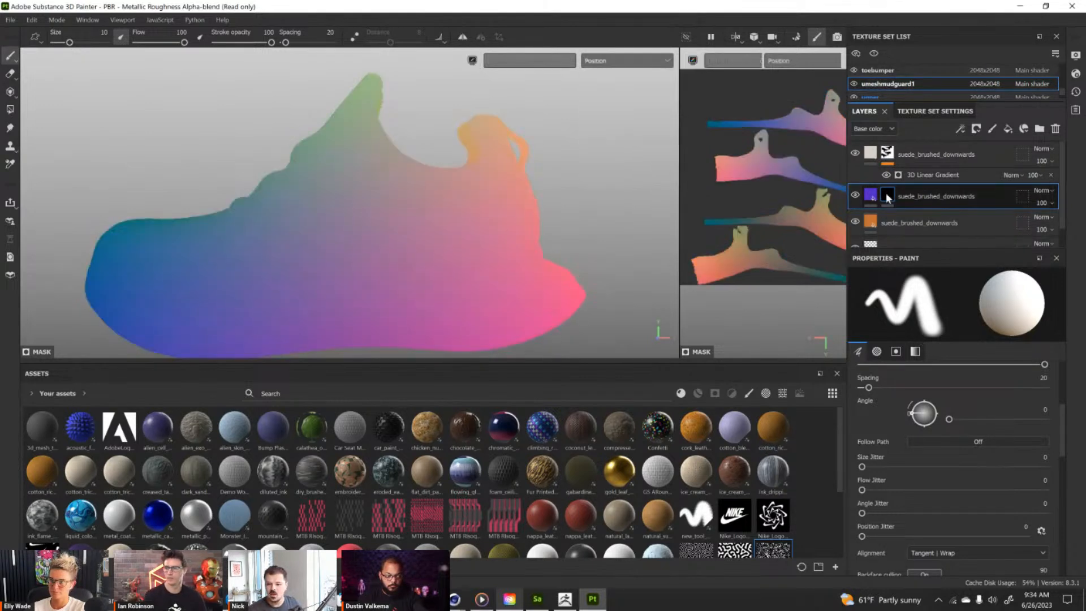
pyautogui.click(960, 129)
pyautogui.click(972, 141)
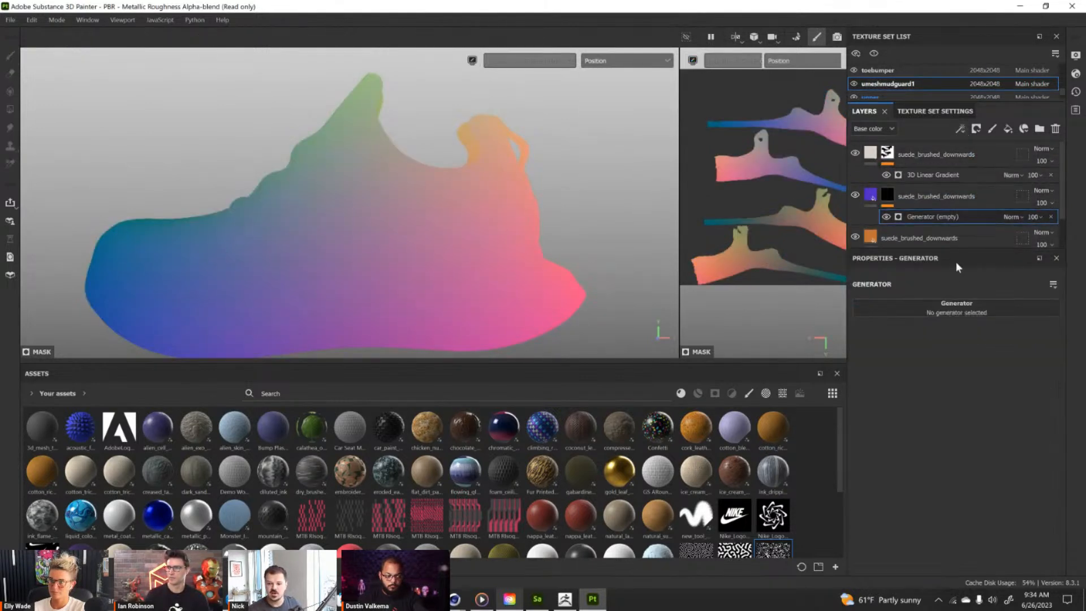
pyautogui.click(956, 304)
pyautogui.click(973, 342)
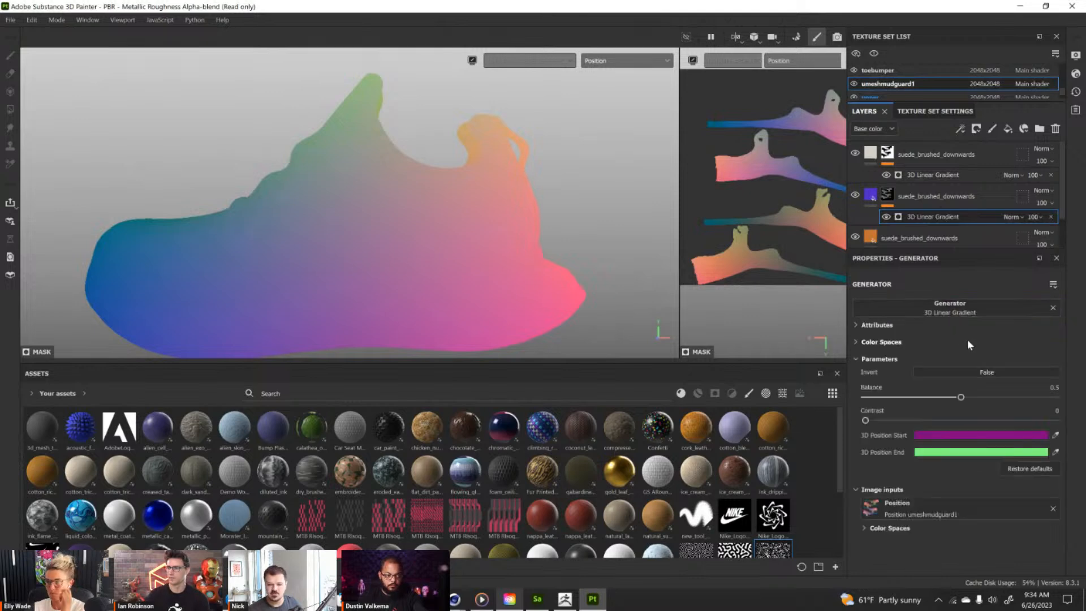
# Sample the gradient's 3D start position at the shoe's toe tip and its end position at the rear tip of the sole.
pyautogui.keyDown('alt'); pyautogui.moveTo(495, 293); pyautogui.dragTo(451, 241); pyautogui.keyUp('alt')
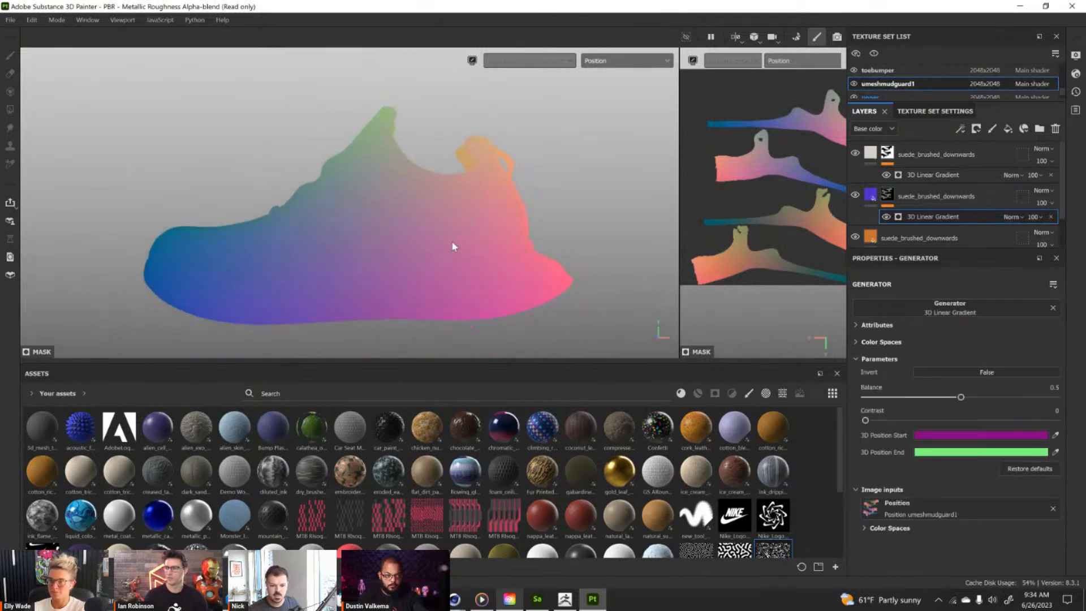
pyautogui.click(1055, 435)
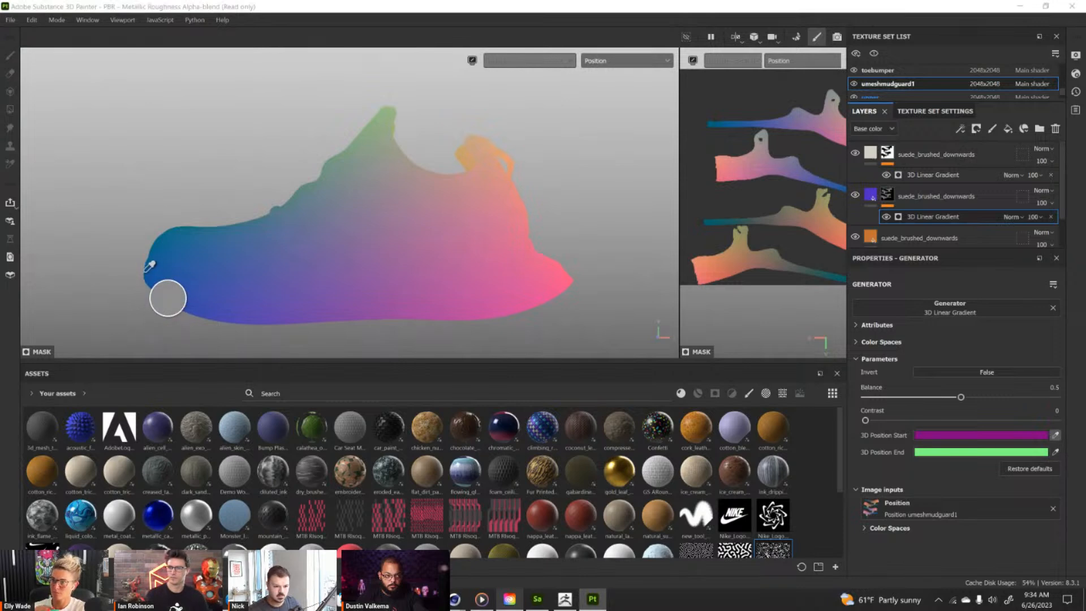
pyautogui.click(147, 271)
pyautogui.click(1055, 452)
pyautogui.click(576, 283)
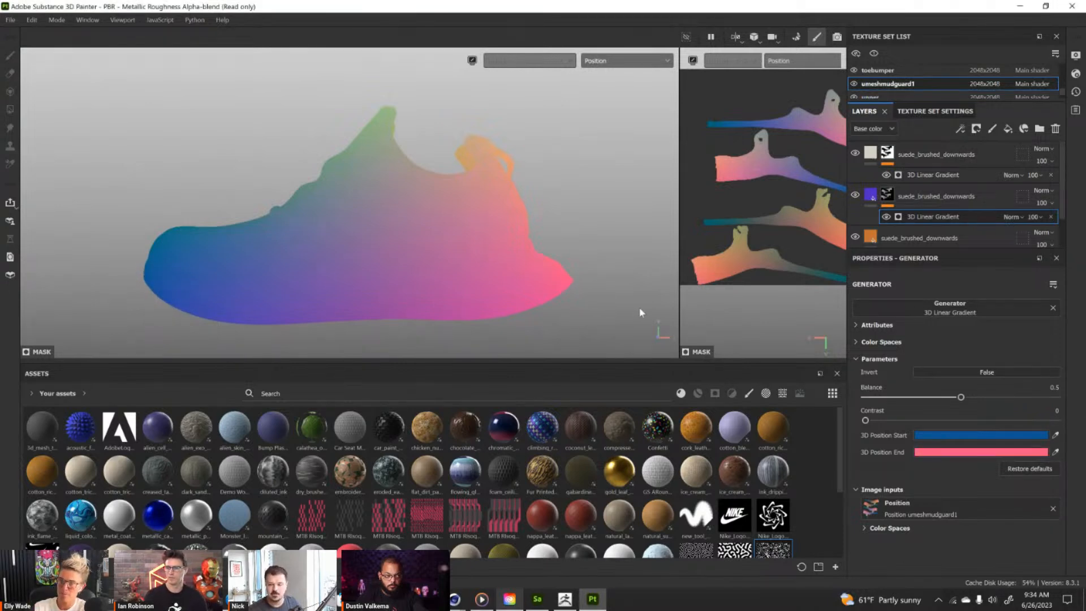
# Return the viewport to Material display and lower the purple layer gradient's balance to 0.21, checking the blend at the heel.
pyautogui.click(627, 61)
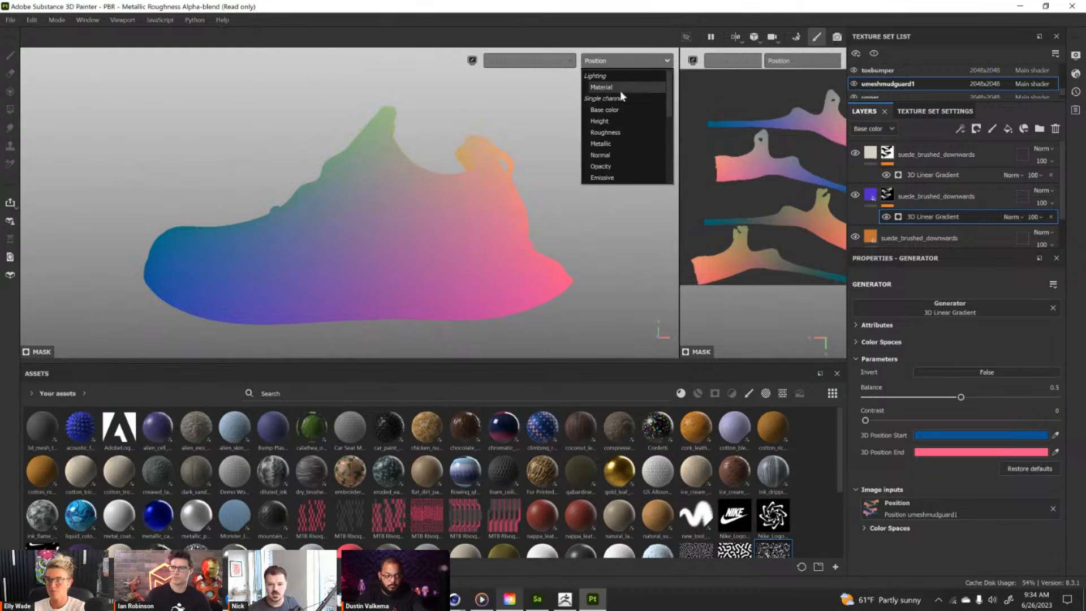
pyautogui.click(602, 87)
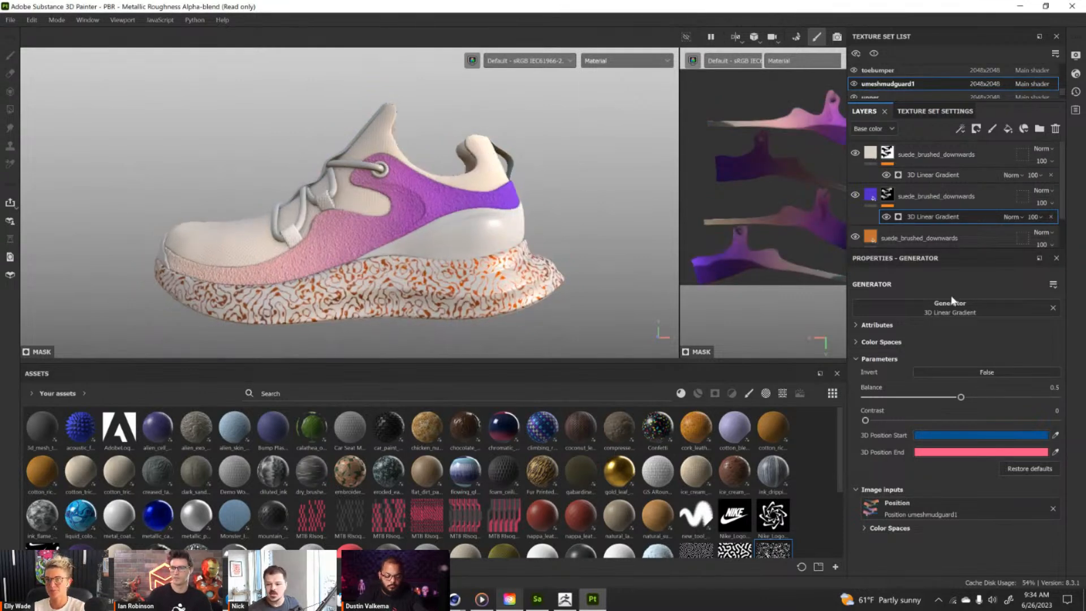
pyautogui.moveTo(961, 400); pyautogui.dragTo(915, 397)
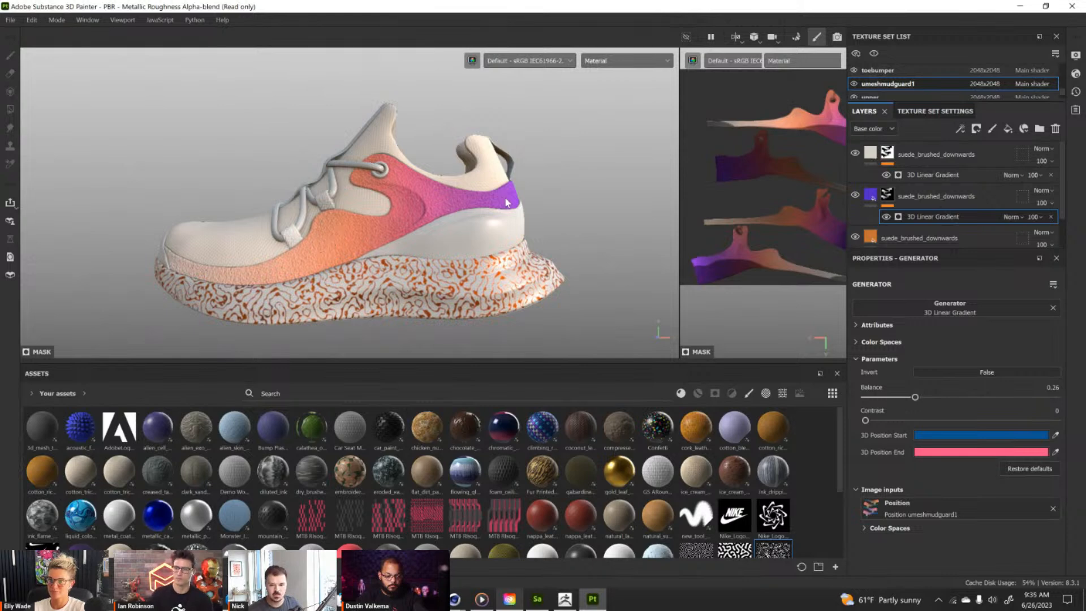
pyautogui.moveTo(914, 398)
pyautogui.mouseDown()
pyautogui.moveTo(889, 399)
pyautogui.moveTo(907, 400)
pyautogui.mouseUp()
pyautogui.scroll(10, 534, 205)
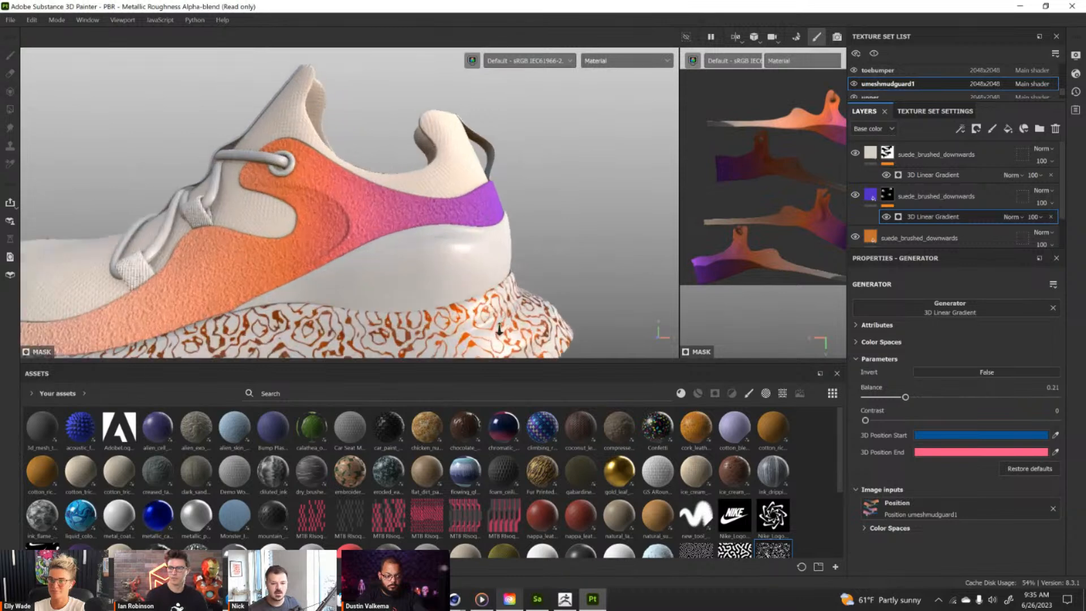
pyautogui.keyDown('alt'); pyautogui.moveTo(443, 228); pyautogui.dragTo(423, 193); pyautogui.keyUp('alt')
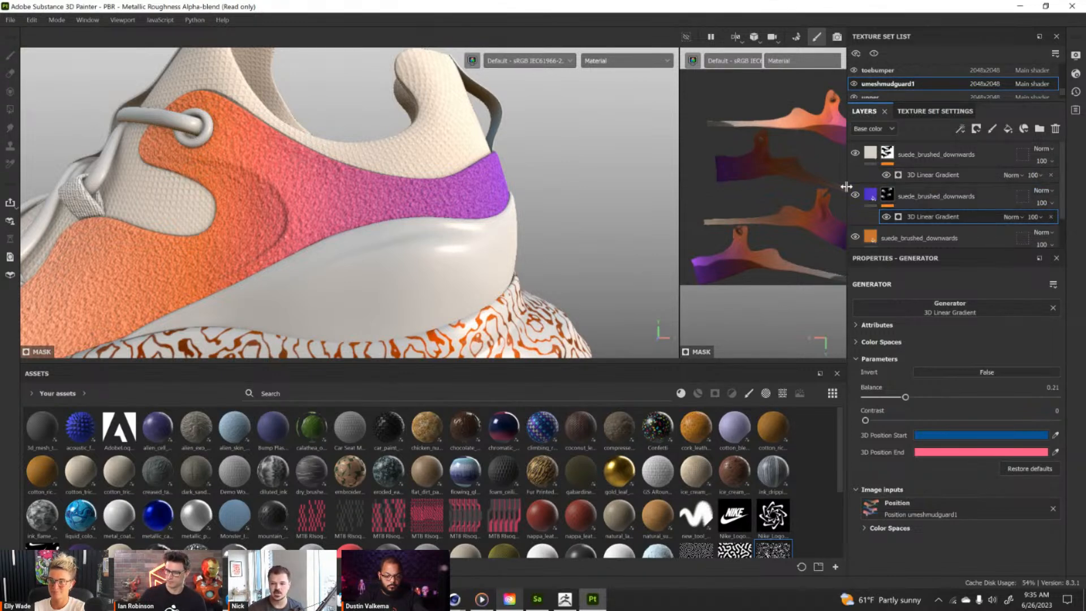
# Try the Overlay, Color burn, Color dodge and Multiply blending modes on the purple suede layer.
pyautogui.click(1046, 192)
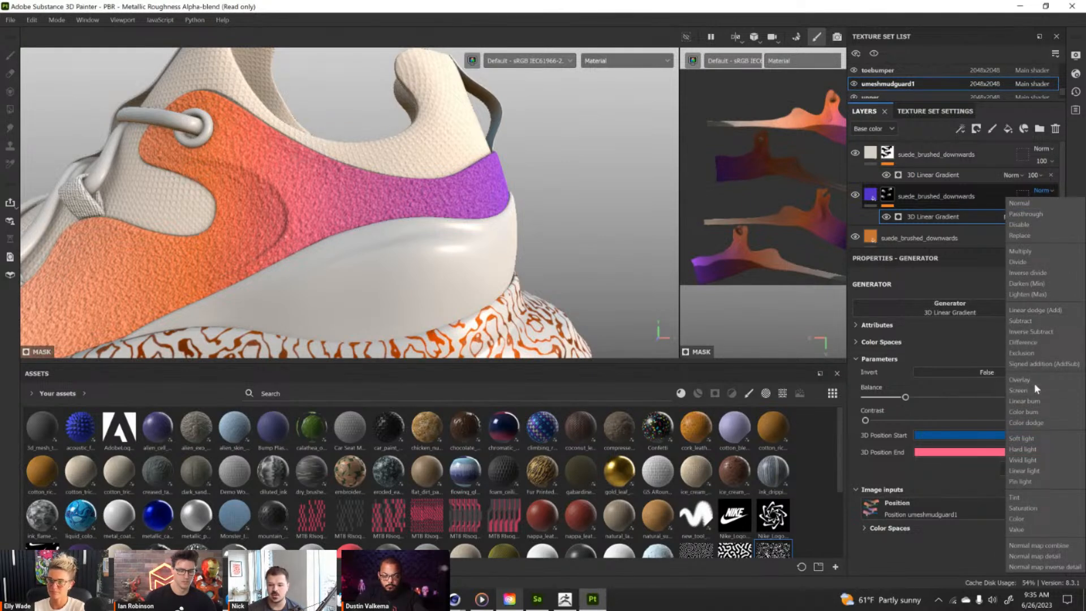
pyautogui.click(1034, 380)
pyautogui.click(1053, 191)
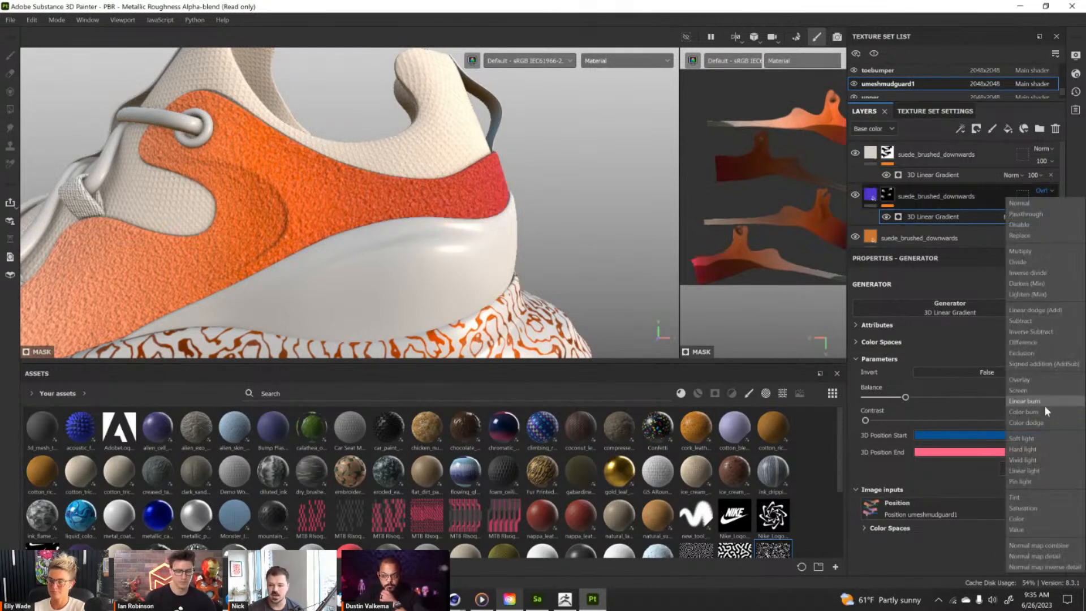
pyautogui.click(1040, 411)
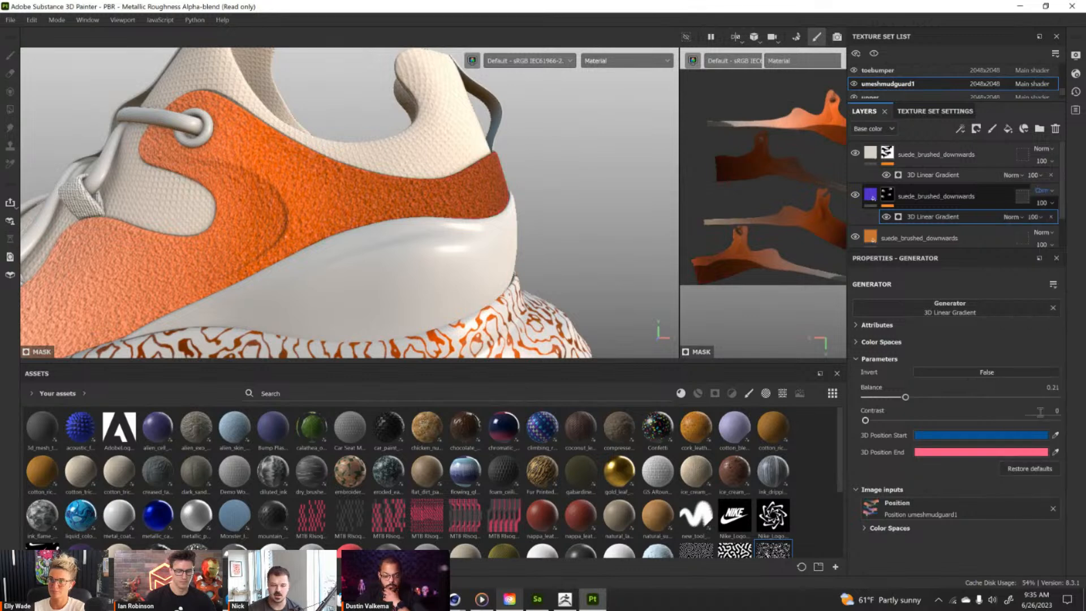
pyautogui.click(1050, 192)
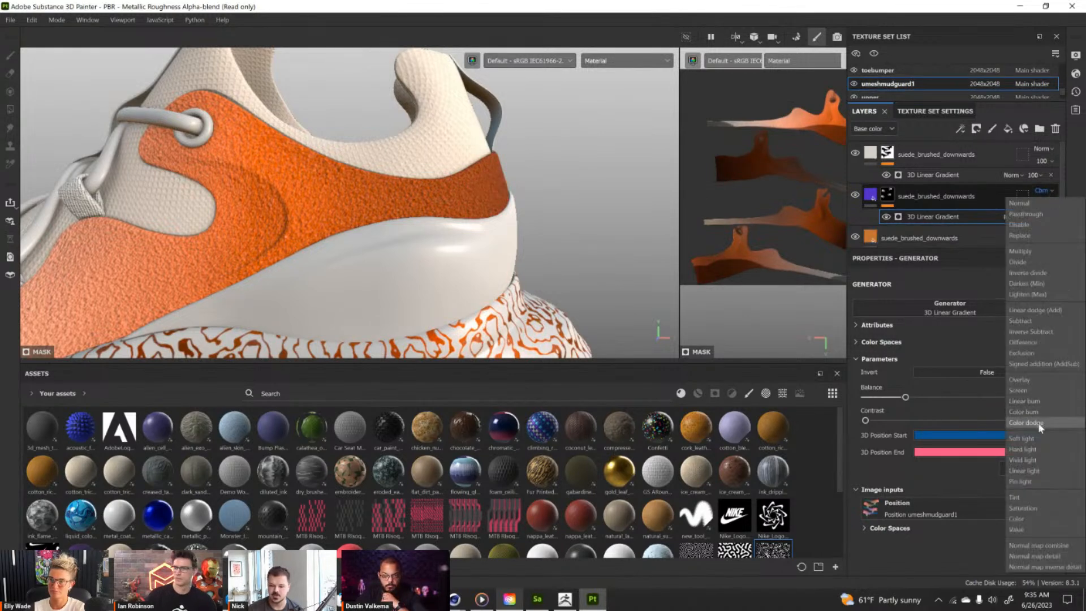
pyautogui.click(1039, 424)
pyautogui.click(1048, 192)
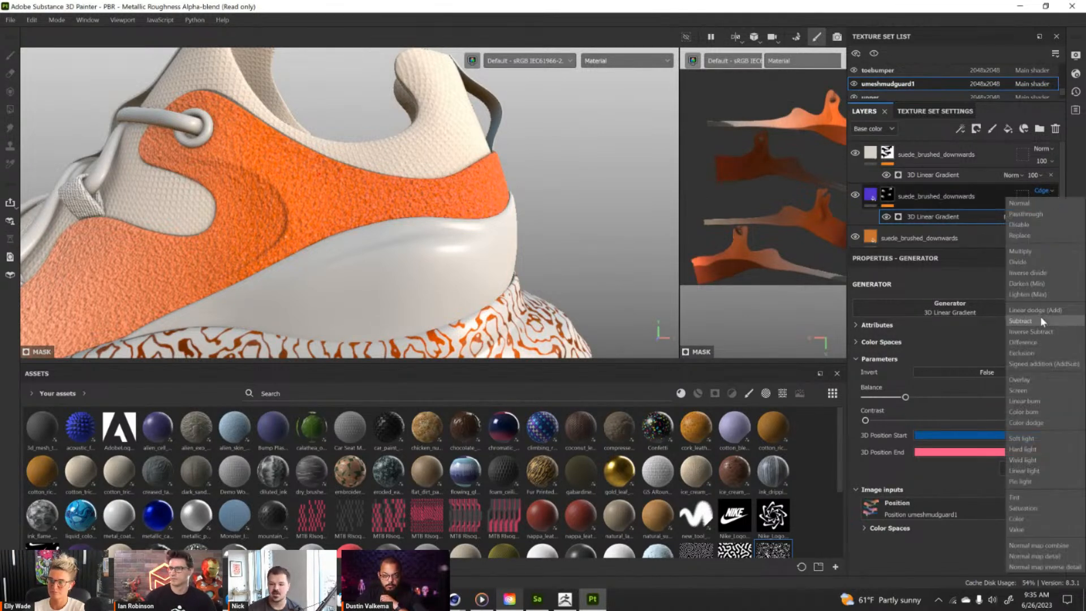
pyautogui.click(1040, 251)
pyautogui.click(1048, 190)
pyautogui.click(1041, 252)
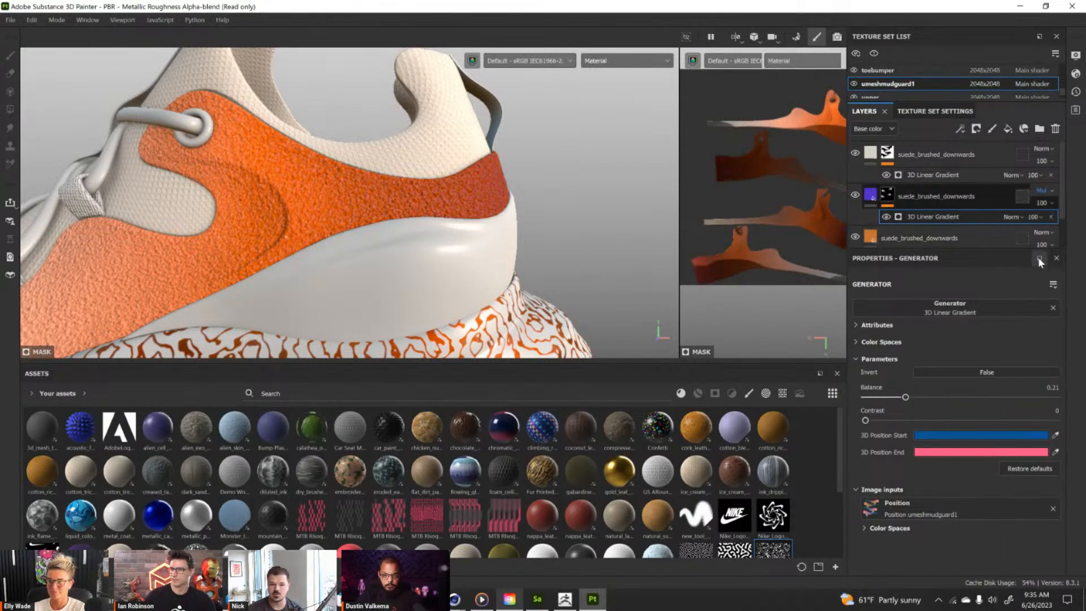
# Set the purple suede layer's blending mode to Color and check the gradient on the whole shoe.
pyautogui.click(1051, 191)
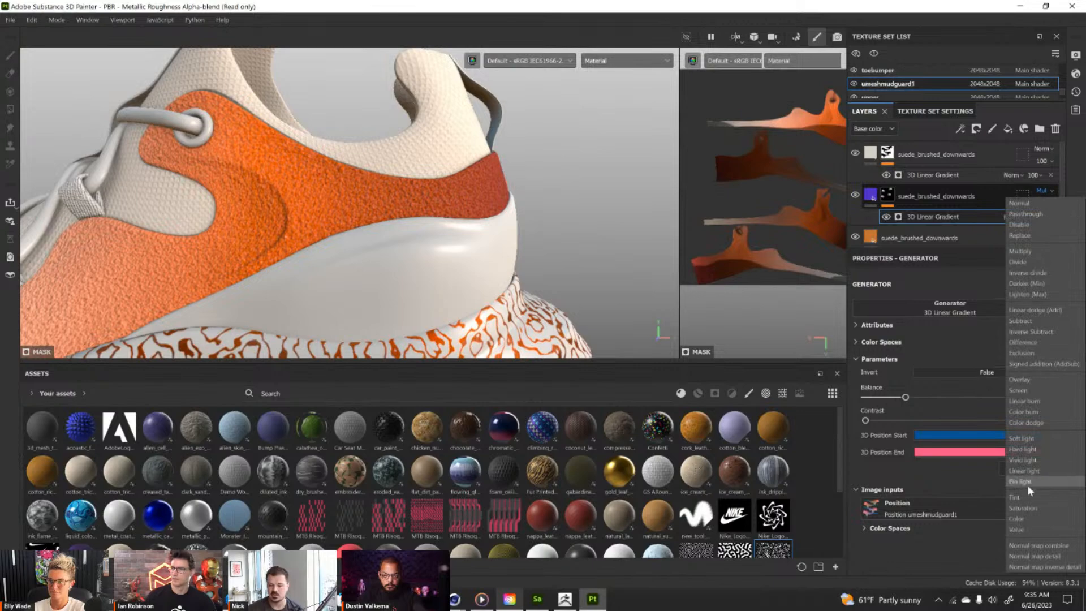
pyautogui.click(1019, 519)
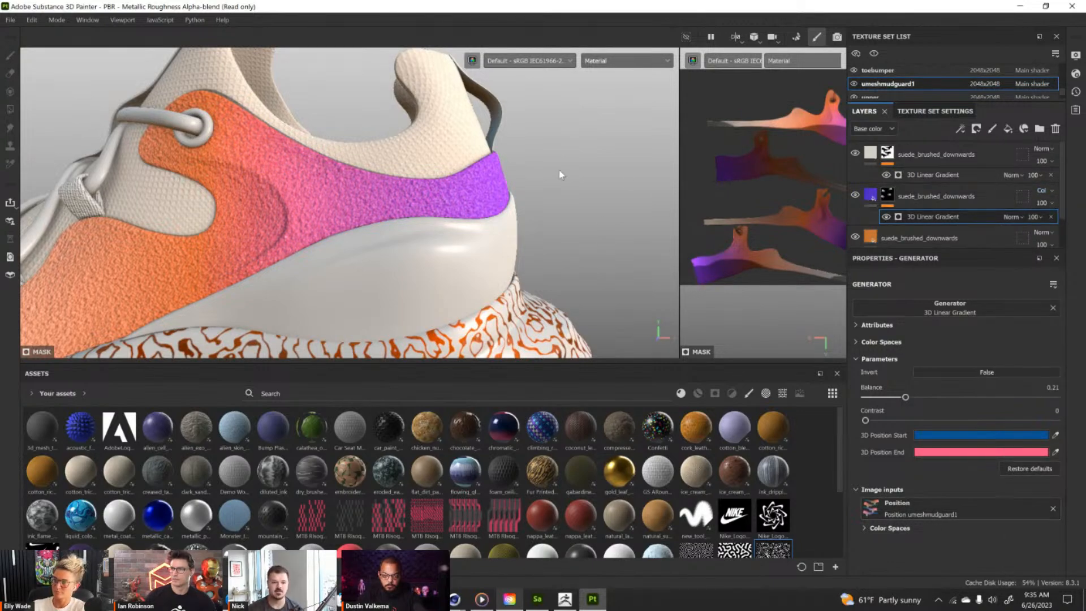
pyautogui.scroll(-10, 480, 193)
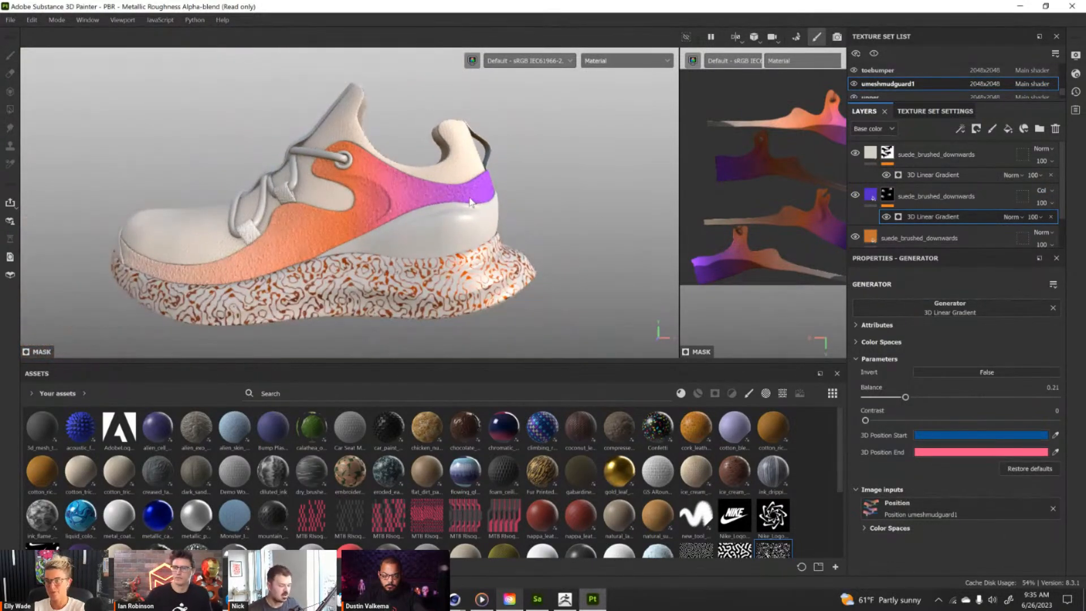
pyautogui.keyDown('alt'); pyautogui.moveTo(440, 190); pyautogui.dragTo(470, 184, button='middle'); pyautogui.keyUp('alt')
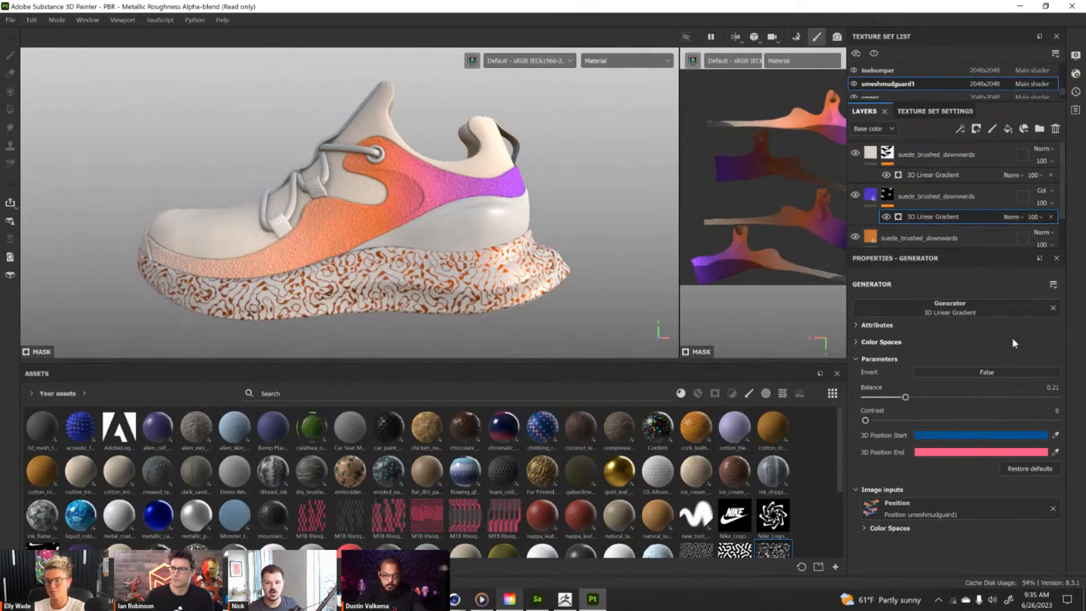
pyautogui.keyDown('alt'); pyautogui.moveTo(501, 218); pyautogui.dragTo(496, 198); pyautogui.keyUp('alt')
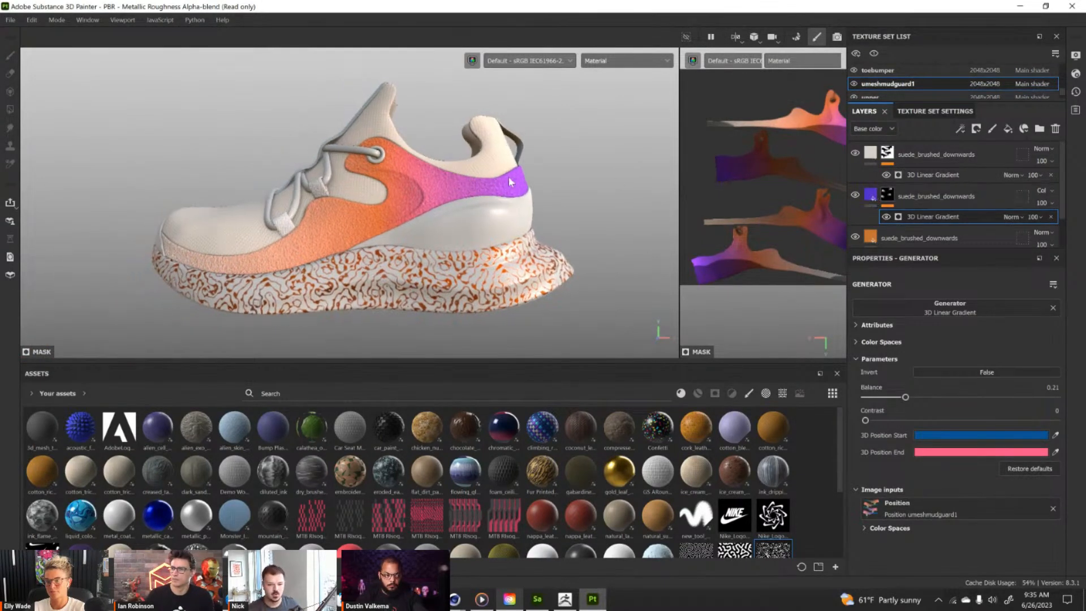
# Duplicate the purple suede layer with its 3D Linear Gradient mask and set the copy's color to the saved bright red swatch.
pyautogui.click(936, 202)
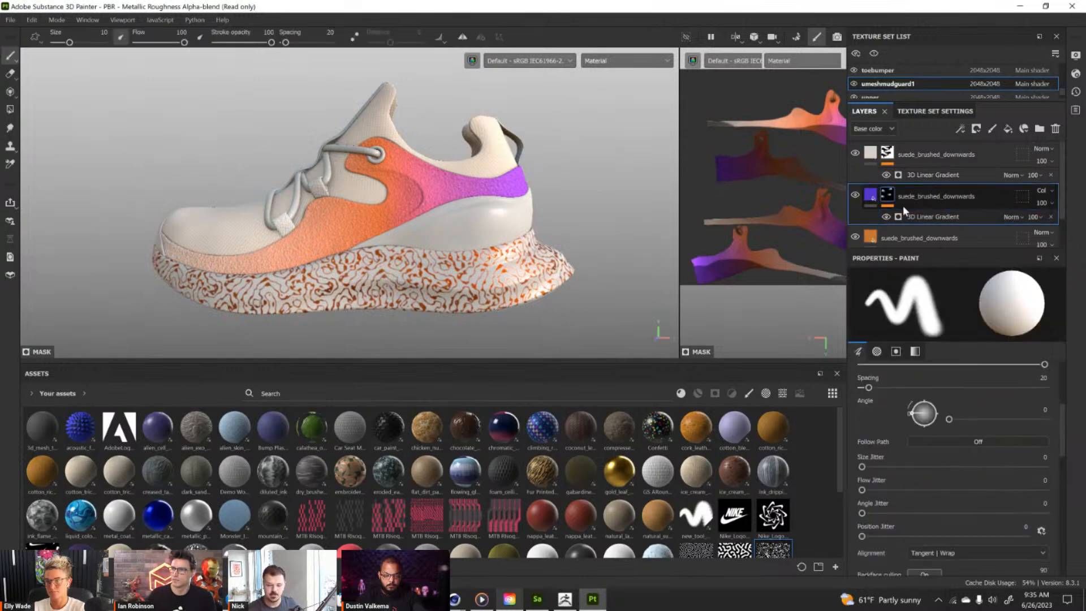
pyautogui.hotkey('ctrl', 'd')
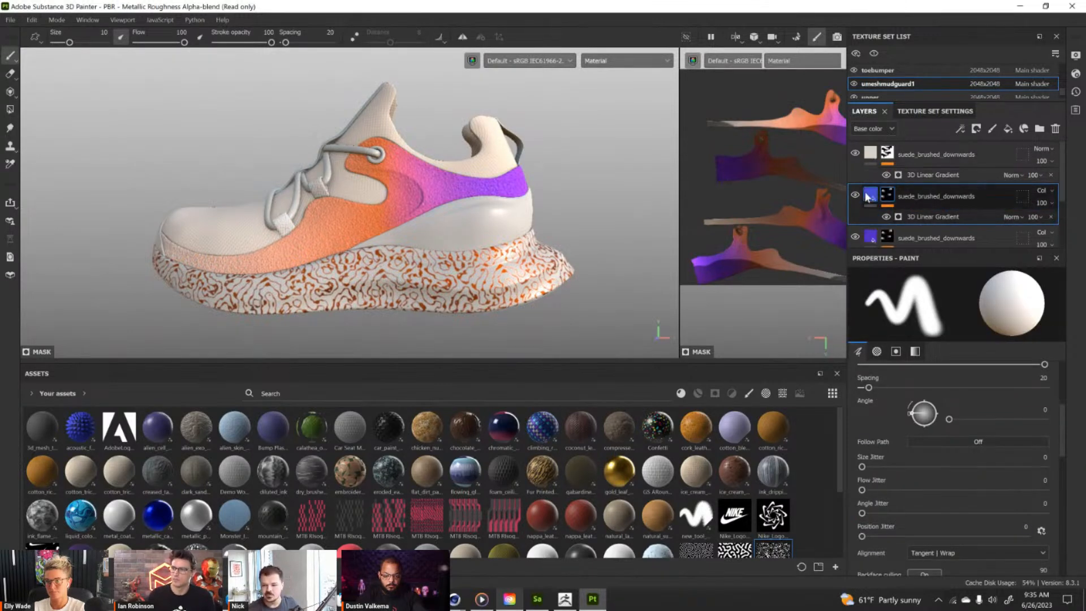
pyautogui.click(960, 470)
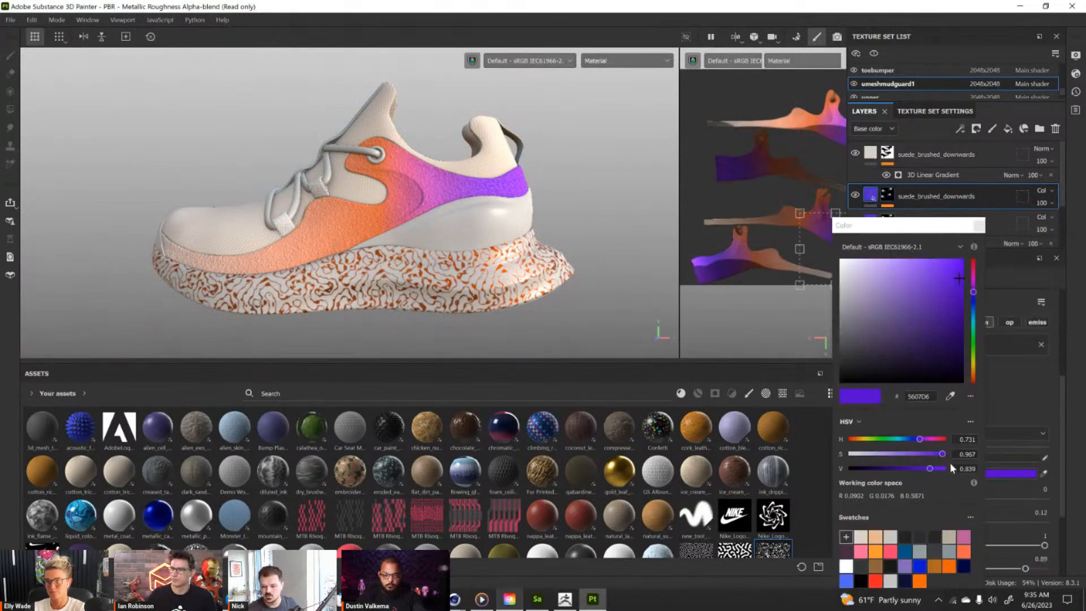
pyautogui.click(876, 581)
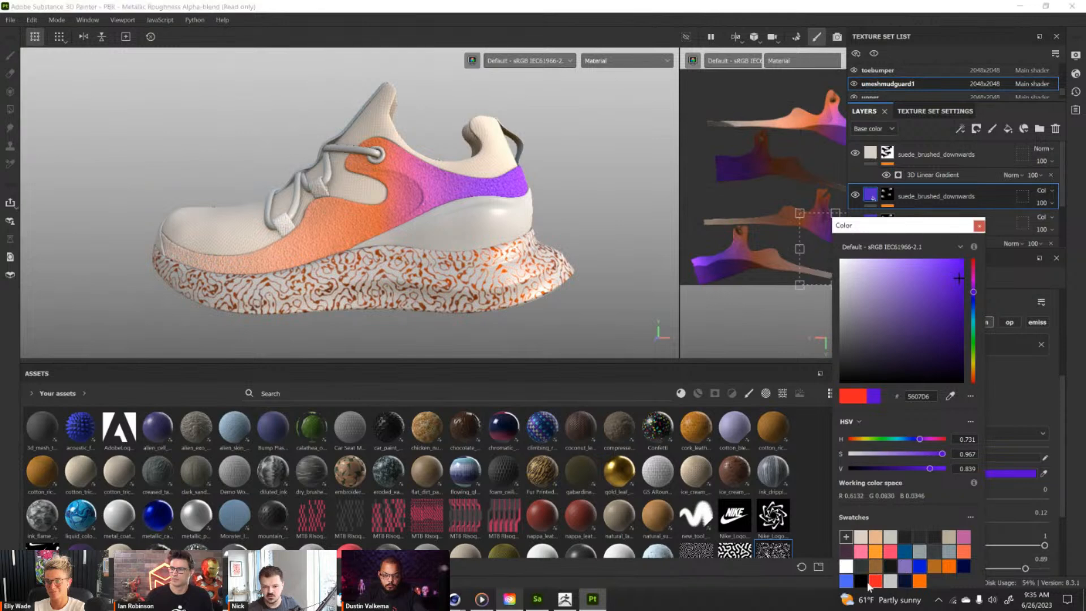
pyautogui.click(980, 226)
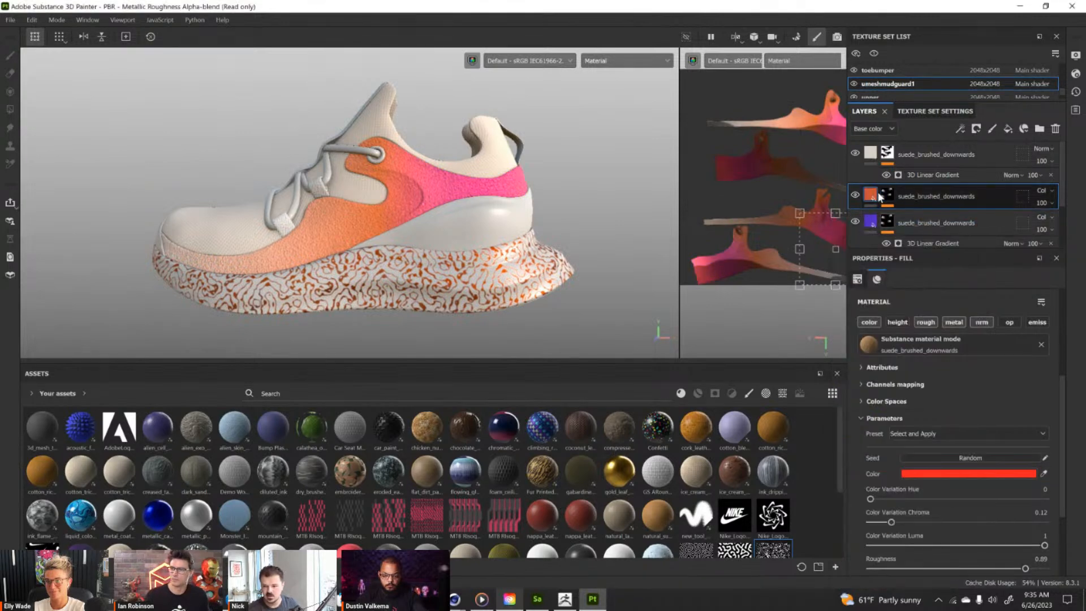
# Lower the red suede layer's 3D Linear Gradient balance to 0.08 and check the heel blend from several angles.
pyautogui.click(887, 195)
pyautogui.click(915, 216)
pyautogui.moveTo(905, 397); pyautogui.dragTo(880, 399)
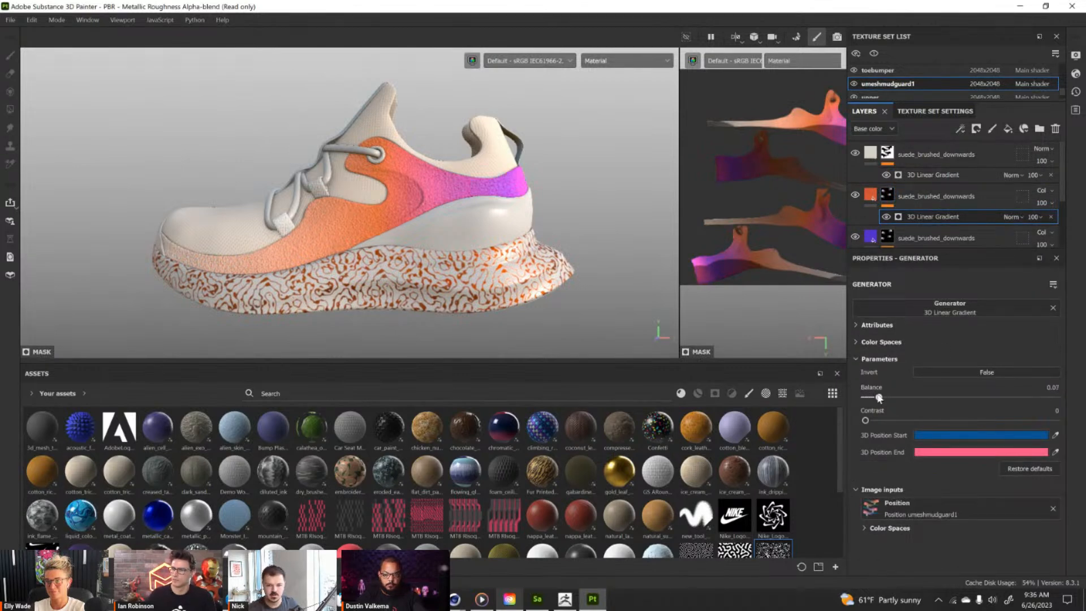
pyautogui.keyDown('alt'); pyautogui.moveTo(527, 221); pyautogui.dragTo(476, 171); pyautogui.keyUp('alt')
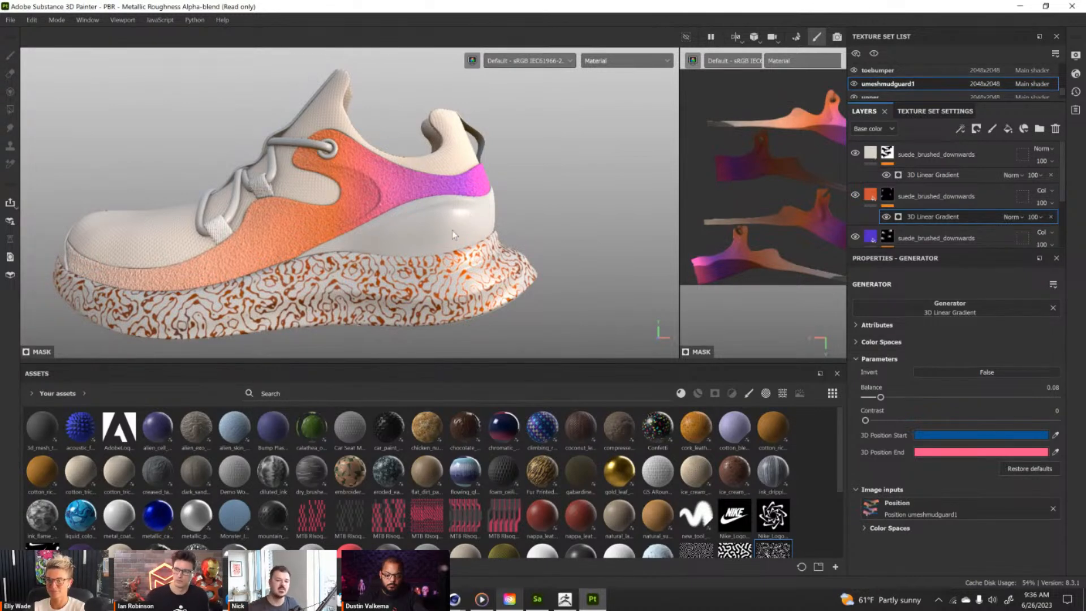
pyautogui.keyDown('alt'); pyautogui.moveTo(452, 230); pyautogui.dragTo(493, 171); pyautogui.keyUp('alt')
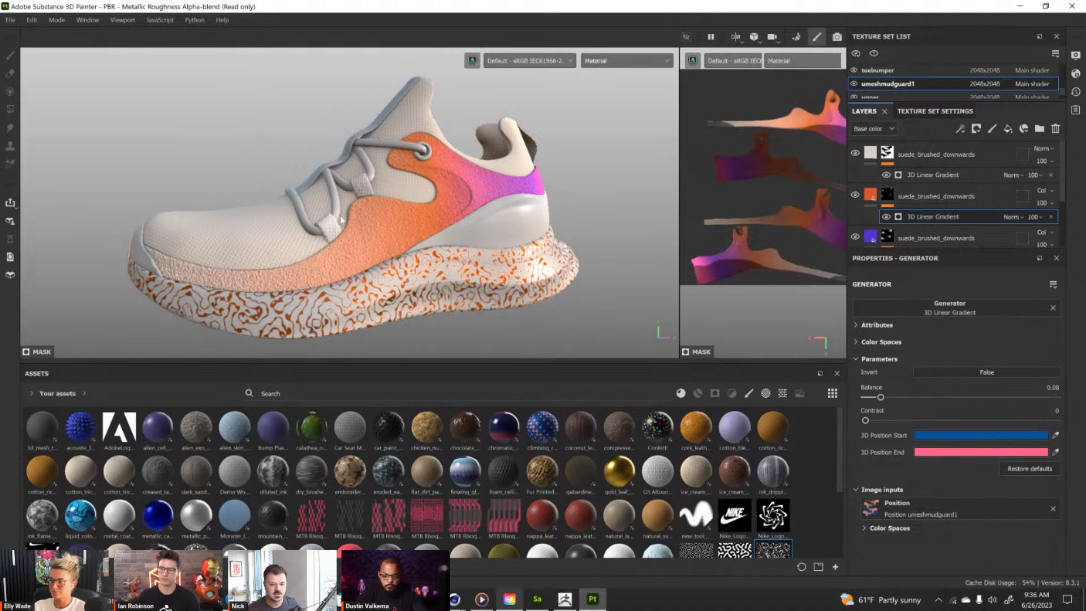
pyautogui.keyDown('alt'); pyautogui.moveTo(476, 265); pyautogui.dragTo(458, 246, button='right'); pyautogui.keyUp('alt')
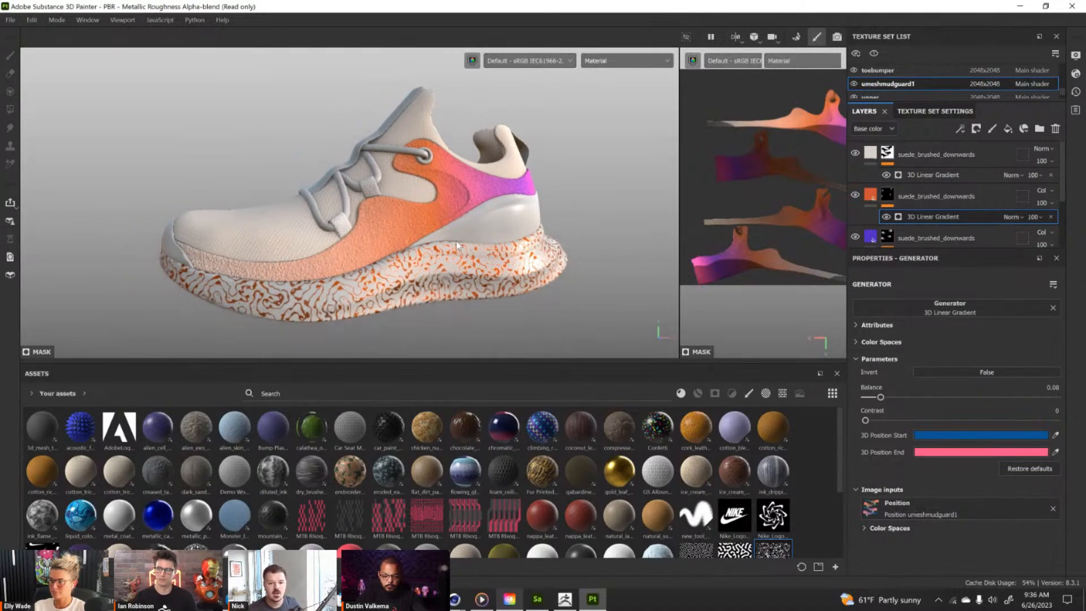
# Turn the shoe over to expose its outsole and set the environment alignment to Camera so the underside is lit.
pyautogui.keyDown('alt'); pyautogui.moveTo(444, 298); pyautogui.dragTo(377, 142); pyautogui.keyUp('alt')
pyautogui.keyDown('alt'); pyautogui.moveTo(434, 284); pyautogui.dragTo(429, 125); pyautogui.keyUp('alt')
pyautogui.keyDown('alt'); pyautogui.moveTo(482, 315); pyautogui.dragTo(557, 262); pyautogui.keyUp('alt')
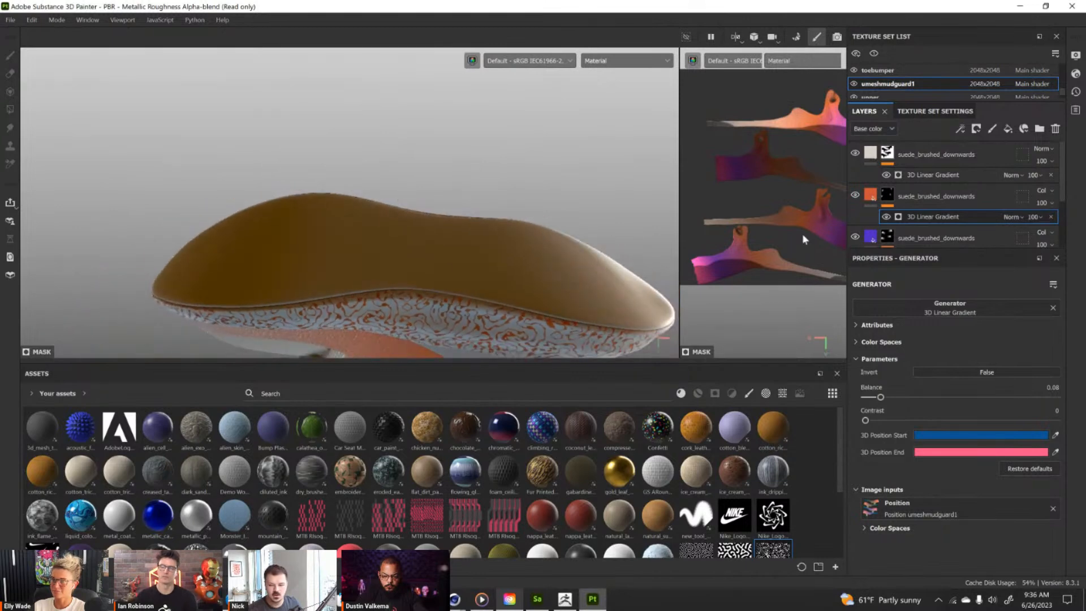
pyautogui.keyDown('alt'); pyautogui.moveTo(564, 210); pyautogui.dragTo(507, 209); pyautogui.keyUp('alt')
pyautogui.click(1077, 55)
pyautogui.click(970, 303)
pyautogui.click(970, 330)
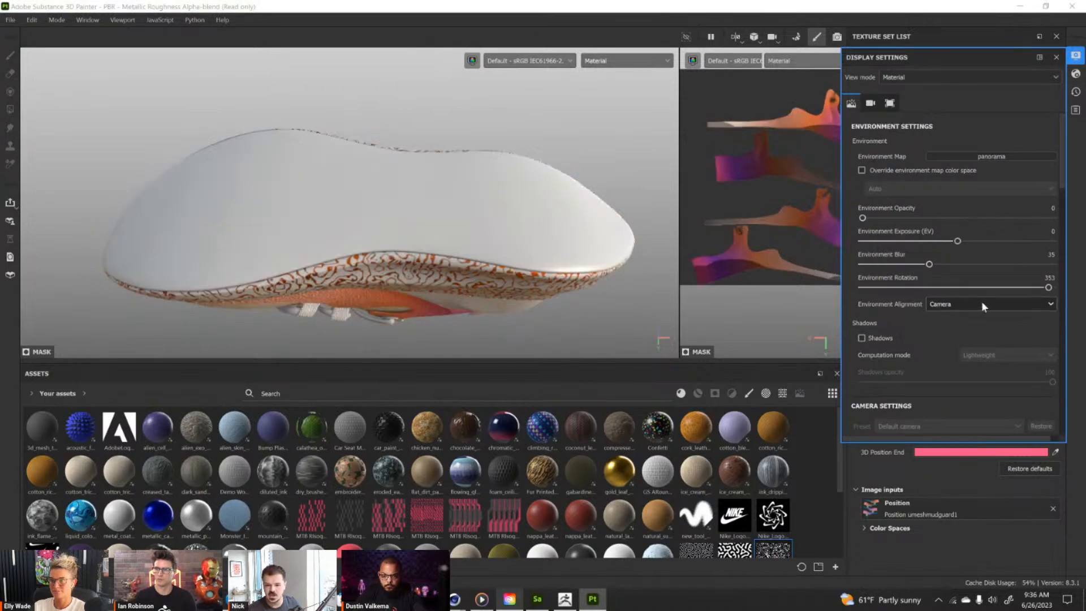
pyautogui.keyDown('alt'); pyautogui.moveTo(413, 213); pyautogui.dragTo(389, 198); pyautogui.keyUp('alt')
pyautogui.click(1057, 58)
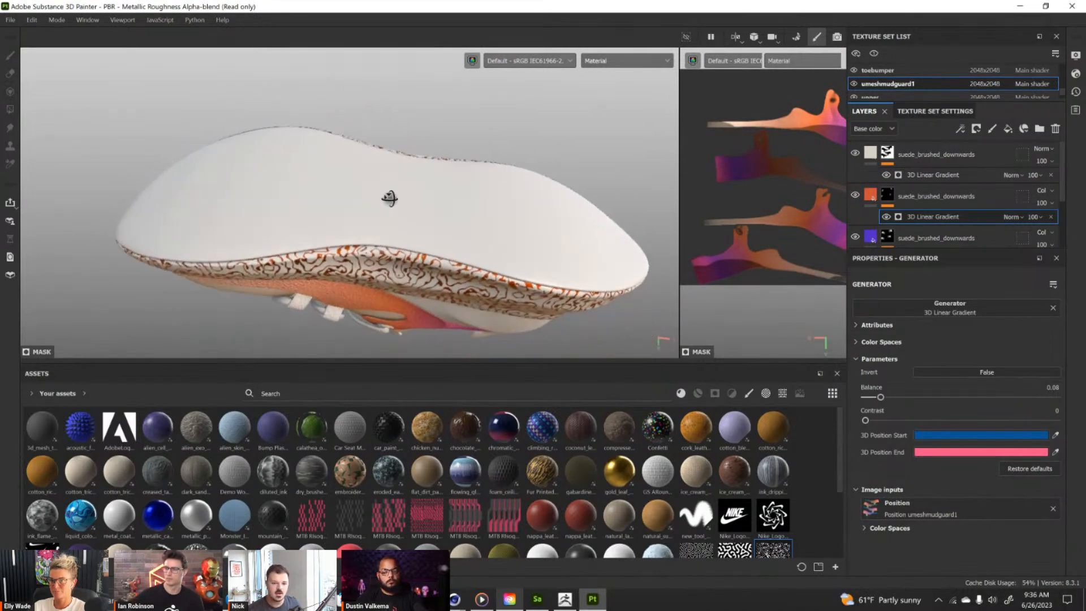
# Select the outsole texture set and set the shader's displacement scale to 0.02 and tessellation subdivision count to 6.
pyautogui.keyDown('ctrl'); pyautogui.keyDown('alt'); pyautogui.rightClick(335, 200); pyautogui.keyUp('alt'); pyautogui.keyUp('ctrl')
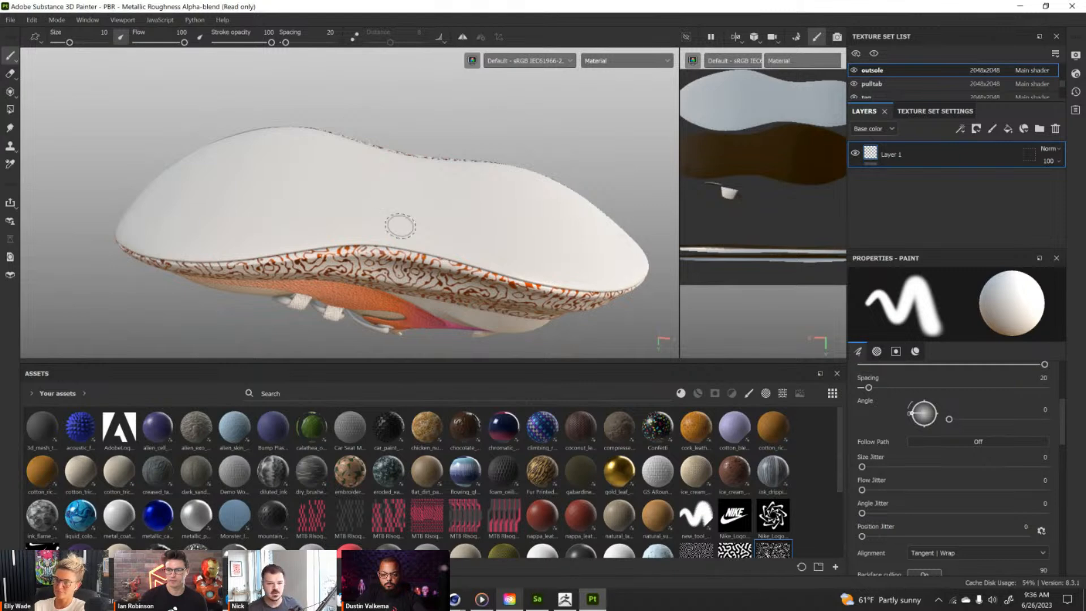
pyautogui.click(1077, 74)
pyautogui.scroll(-5, 987, 237)
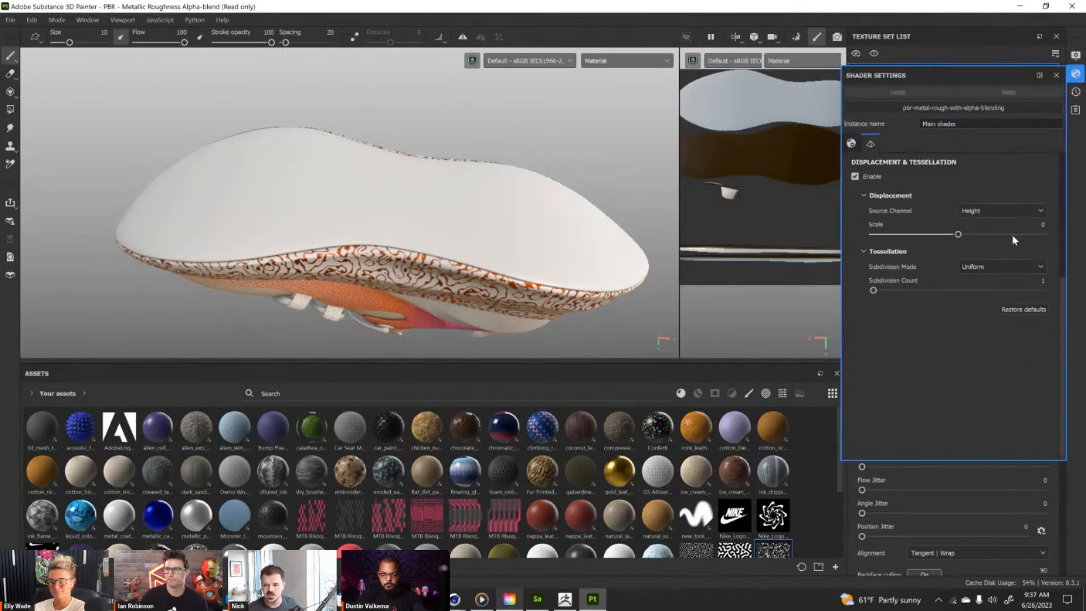
pyautogui.moveTo(959, 235); pyautogui.dragTo(962, 236)
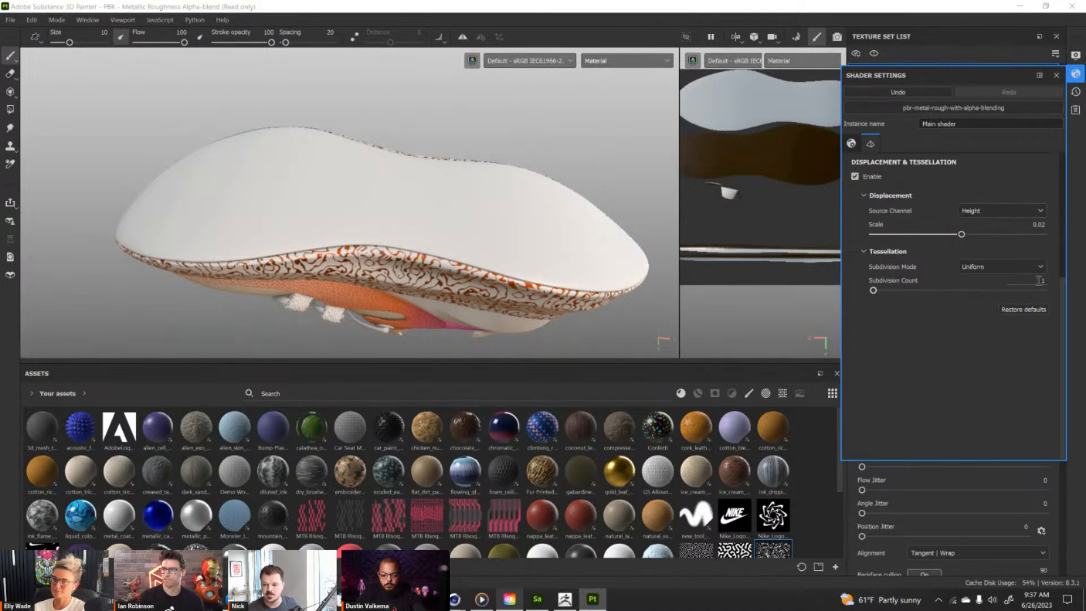
pyautogui.write('6')
pyautogui.press('Return')
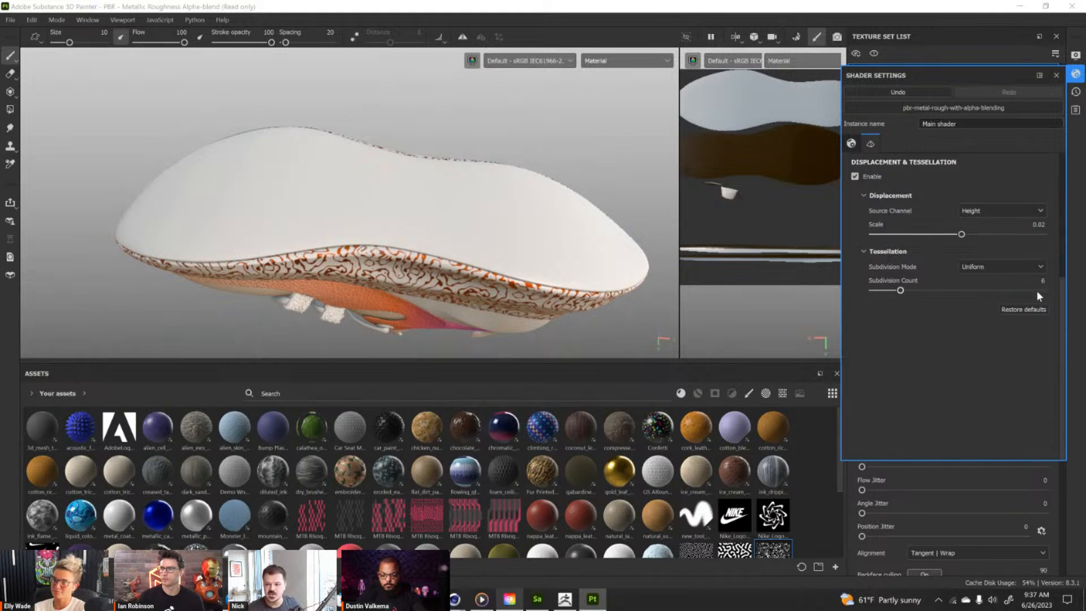
pyautogui.click(1057, 76)
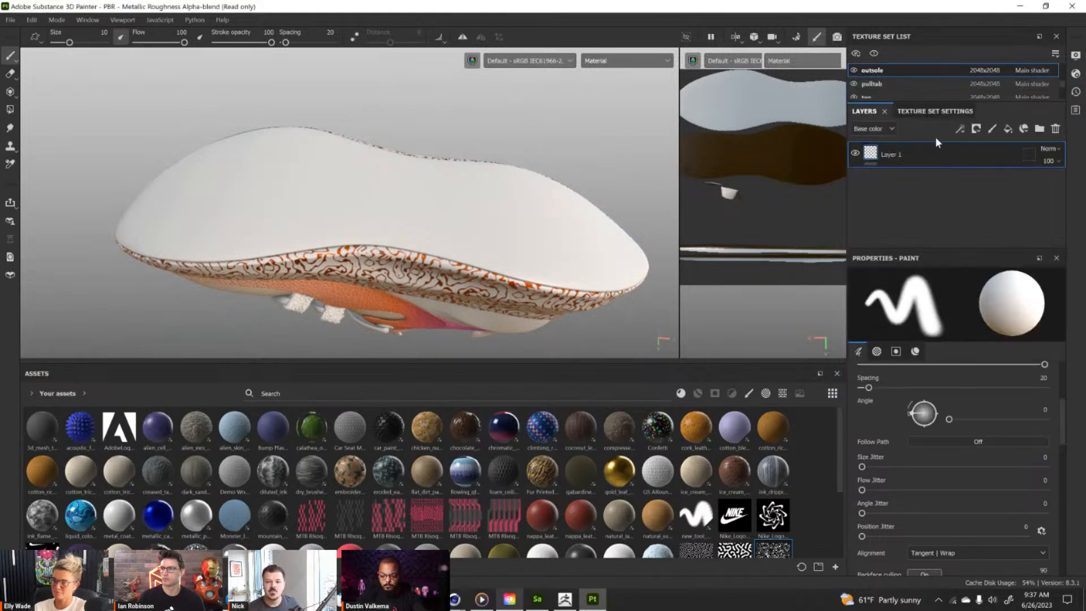
# Add a fill layer to the outsole and disable every channel except height.
pyautogui.keyDown('alt'); pyautogui.moveTo(381, 213); pyautogui.dragTo(381, 222); pyautogui.keyUp('alt')
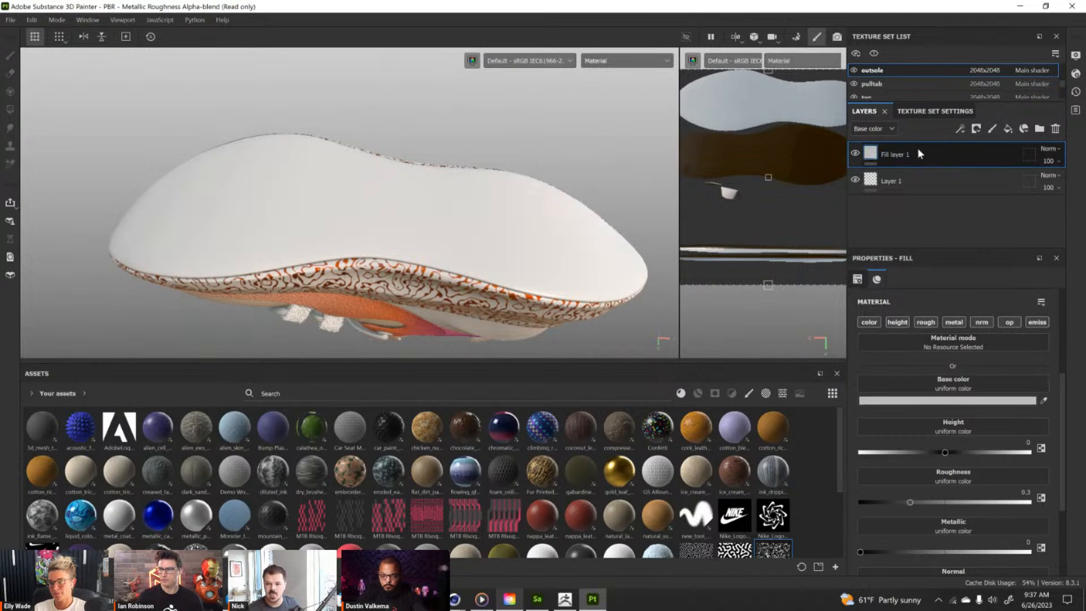
pyautogui.click(870, 322)
pyautogui.click(925, 322)
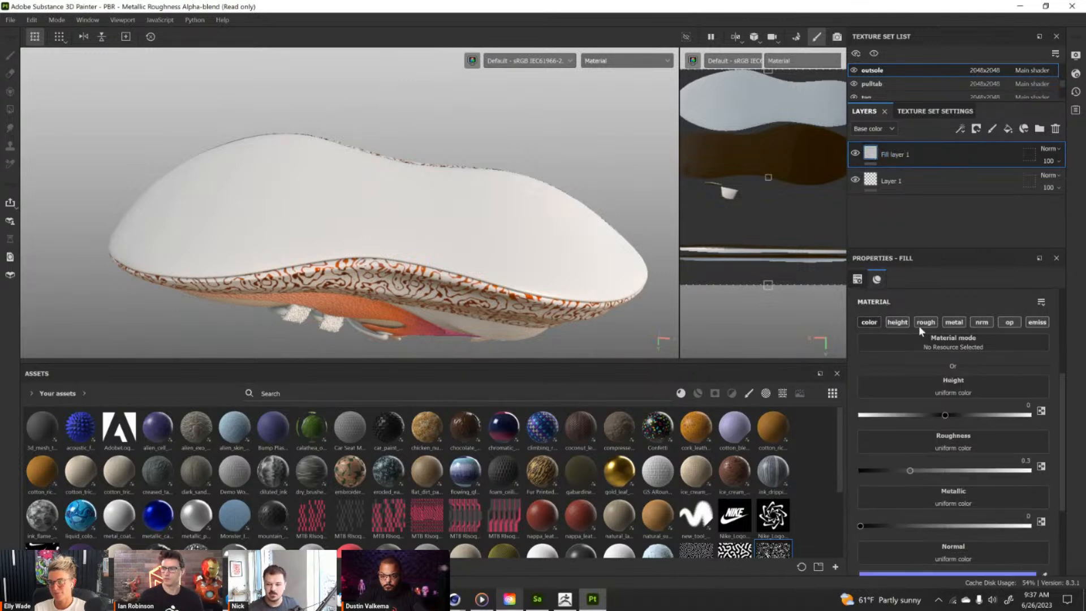
pyautogui.click(962, 323)
pyautogui.click(1010, 322)
pyautogui.click(982, 321)
pyautogui.click(1037, 322)
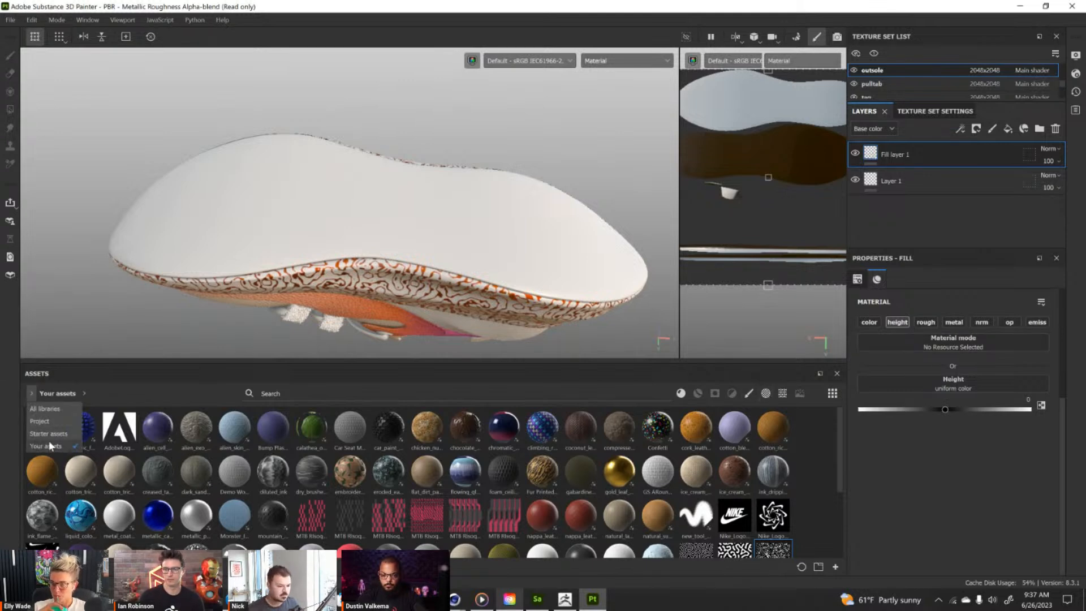
# Filter the assets to textures and assign RD_Pattern_02 to the outsole fill layer's height.
pyautogui.click(766, 393)
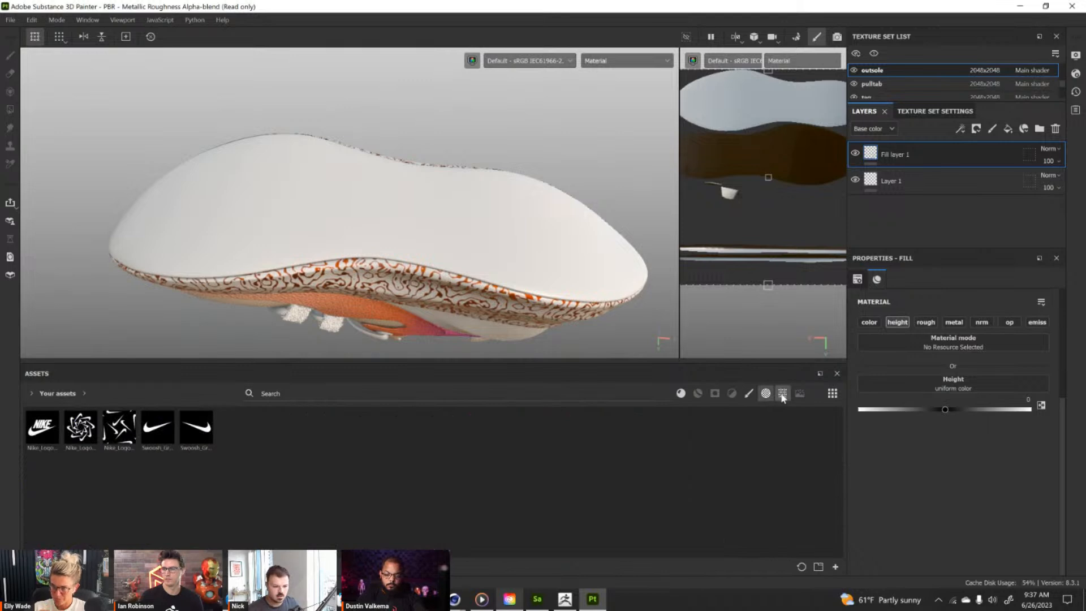
pyautogui.click(783, 393)
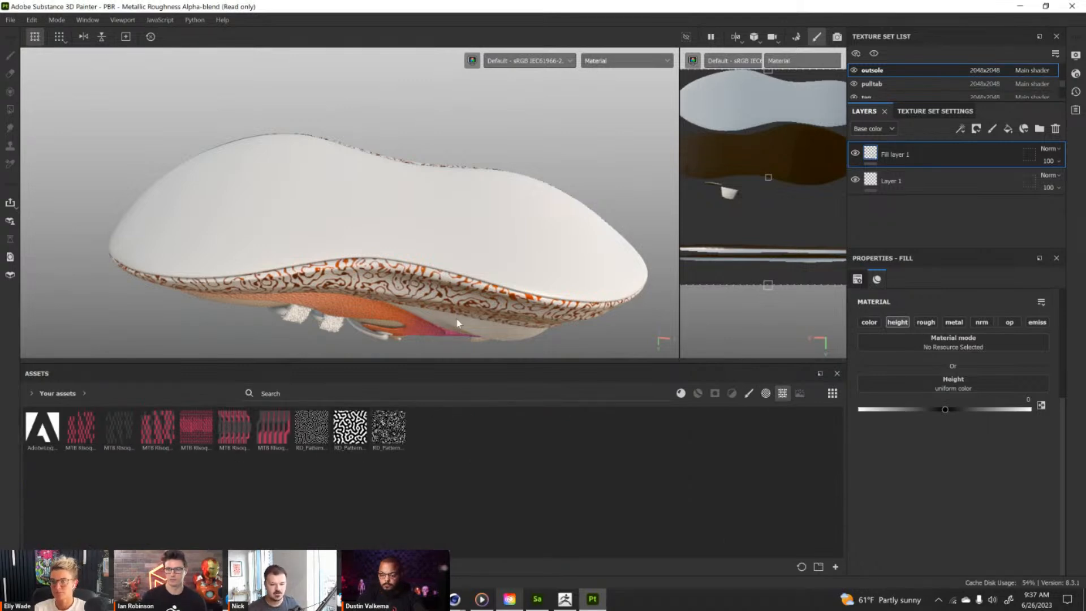
pyautogui.click(353, 430)
pyautogui.moveTo(353, 430); pyautogui.dragTo(945, 380)
pyautogui.scroll(-3, 730, 215)
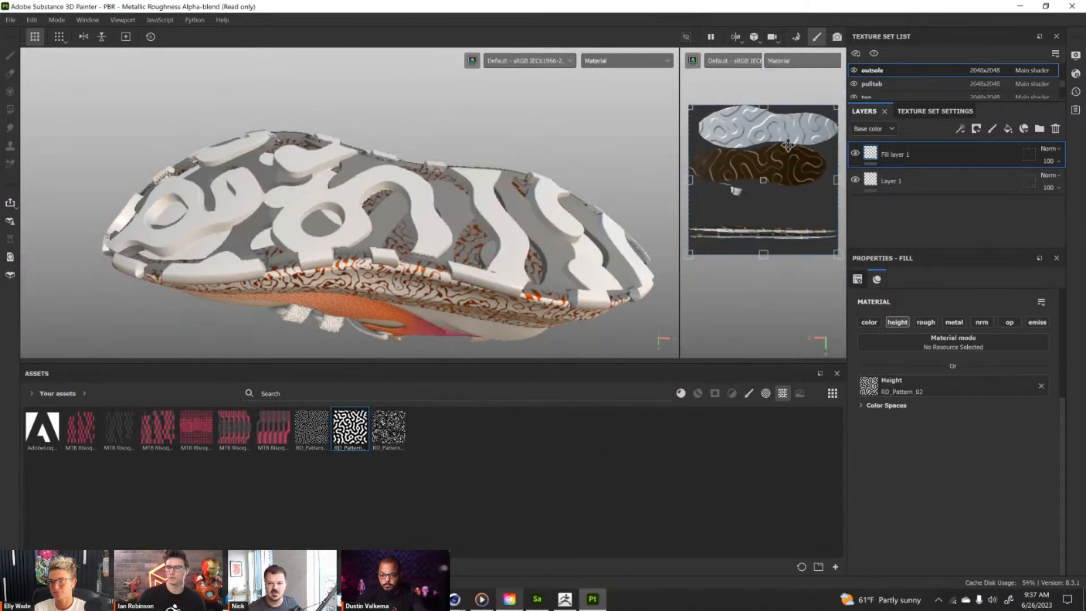
# Scale the pattern down to about a quarter of its size in the UV view and inspect the outsole's raised relief.
pyautogui.moveTo(822, 121); pyautogui.dragTo(714, 231)
pyautogui.keyDown('alt'); pyautogui.moveTo(365, 216); pyautogui.dragTo(371, 255); pyautogui.keyUp('alt')
pyautogui.keyDown('alt'); pyautogui.moveTo(370, 255); pyautogui.dragTo(454, 258, button='right'); pyautogui.keyUp('alt')
pyautogui.keyDown('alt'); pyautogui.moveTo(454, 258); pyautogui.dragTo(447, 227); pyautogui.keyUp('alt')
pyautogui.keyDown('alt'); pyautogui.moveTo(447, 226); pyautogui.dragTo(452, 321, button='right'); pyautogui.keyUp('alt')
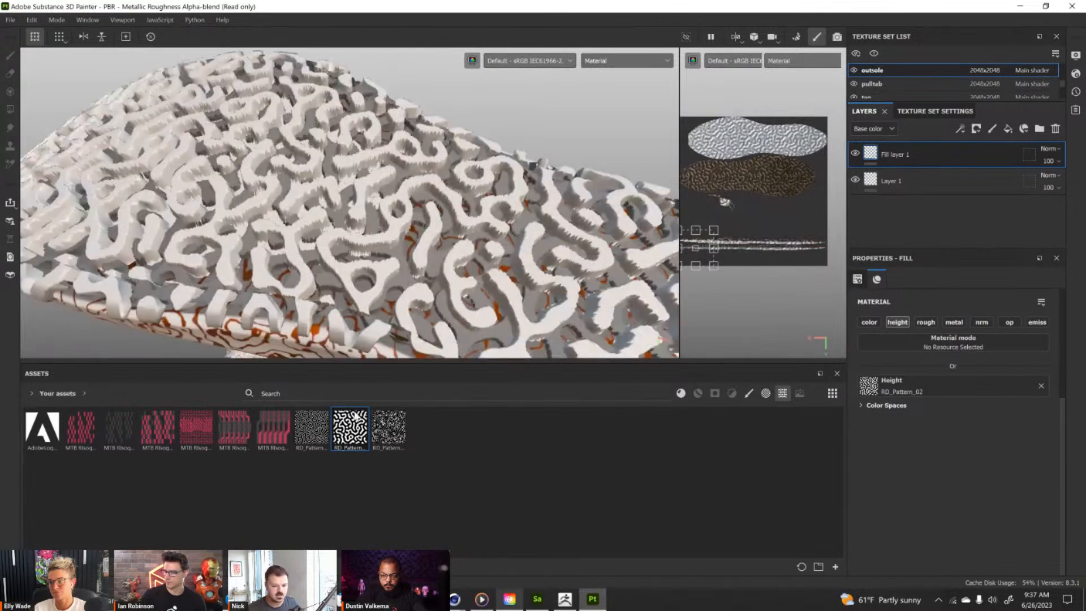
# Try MTB Risograph Pattern Explorations v2-01 as the outsole's height texture and switch back to RD_Pattern_02.
pyautogui.moveTo(360, 428)
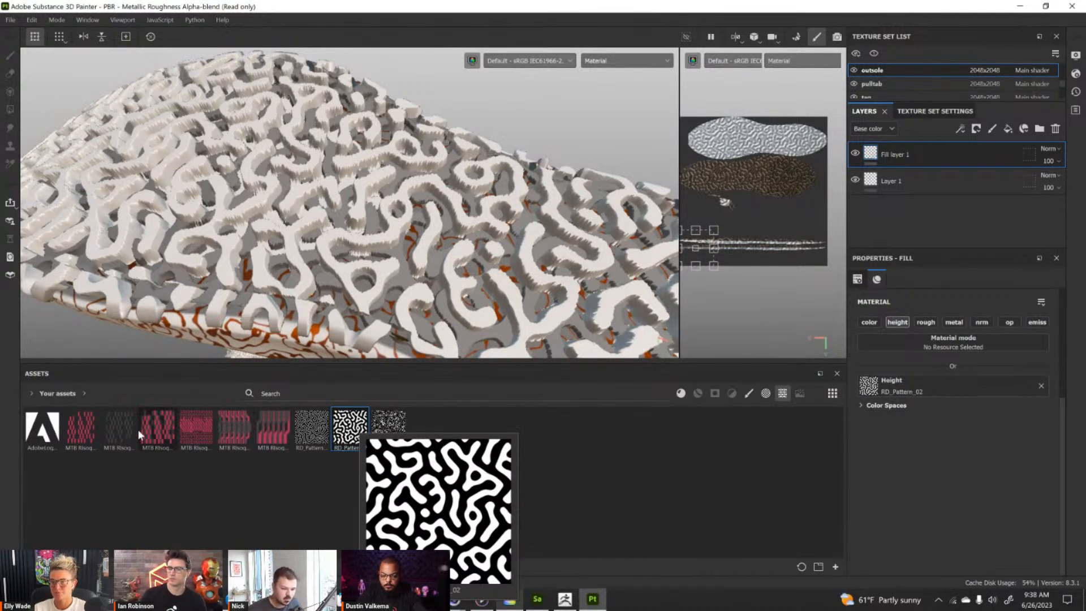
pyautogui.moveTo(124, 432)
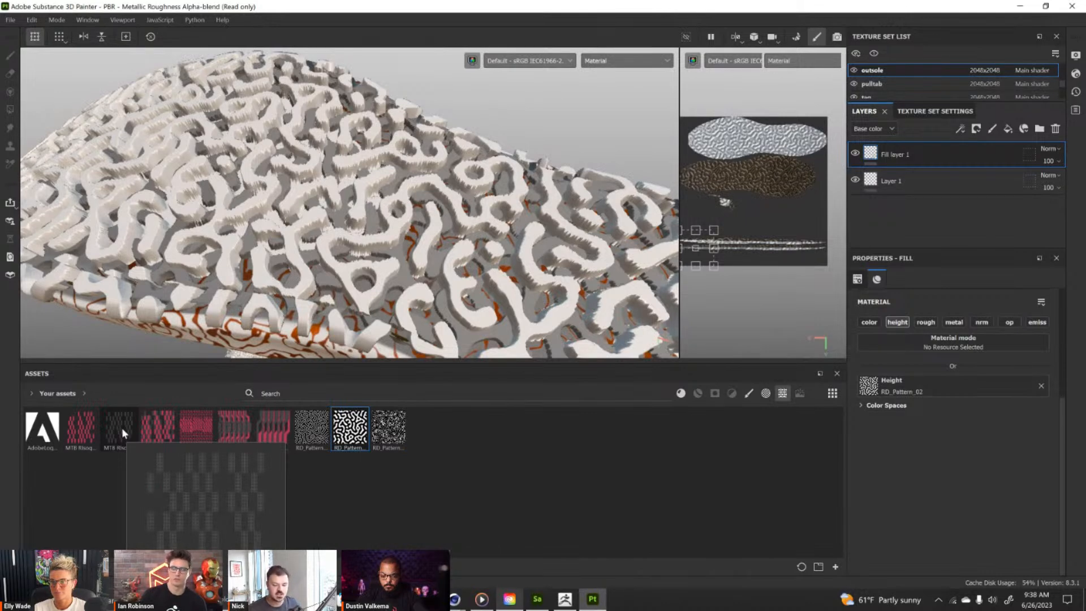
pyautogui.moveTo(121, 428); pyautogui.dragTo(864, 385)
pyautogui.keyDown('alt'); pyautogui.moveTo(359, 260); pyautogui.dragTo(552, 304); pyautogui.keyUp('alt')
pyautogui.moveTo(427, 247)
pyautogui.keyDown('alt'); pyautogui.mouseDown()
pyautogui.moveTo(415, 247)
pyautogui.moveTo(423, 244)
pyautogui.mouseUp(); pyautogui.keyUp('alt')
pyautogui.keyDown('shift'); pyautogui.moveTo(752, 228); pyautogui.dragTo(692, 195); pyautogui.keyUp('shift')
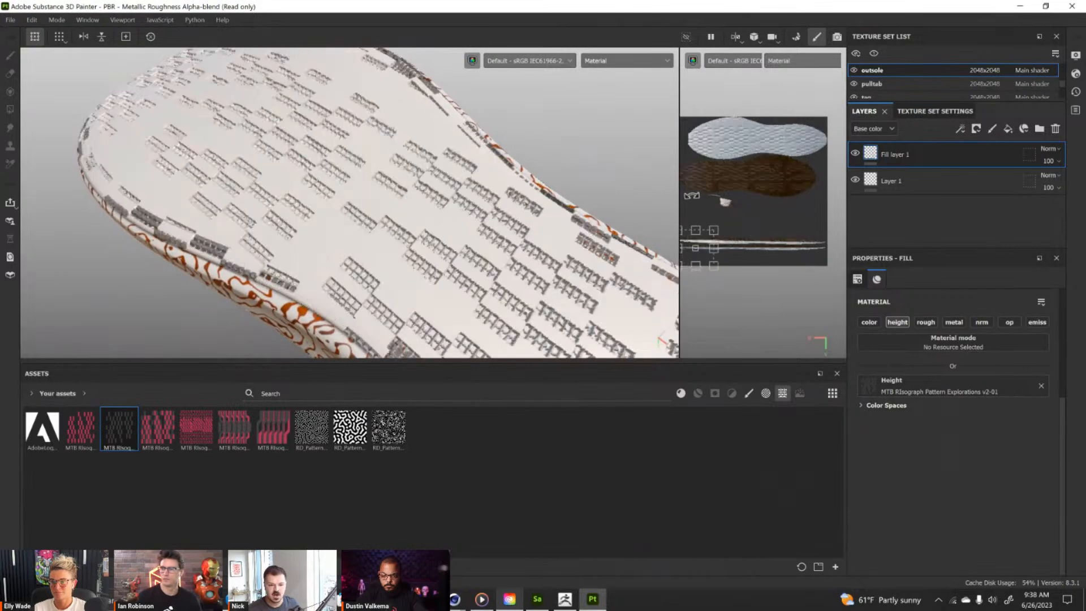
pyautogui.moveTo(345, 443); pyautogui.dragTo(891, 392)
pyautogui.keyDown('alt'); pyautogui.moveTo(540, 244); pyautogui.dragTo(566, 252); pyautogui.keyUp('alt')
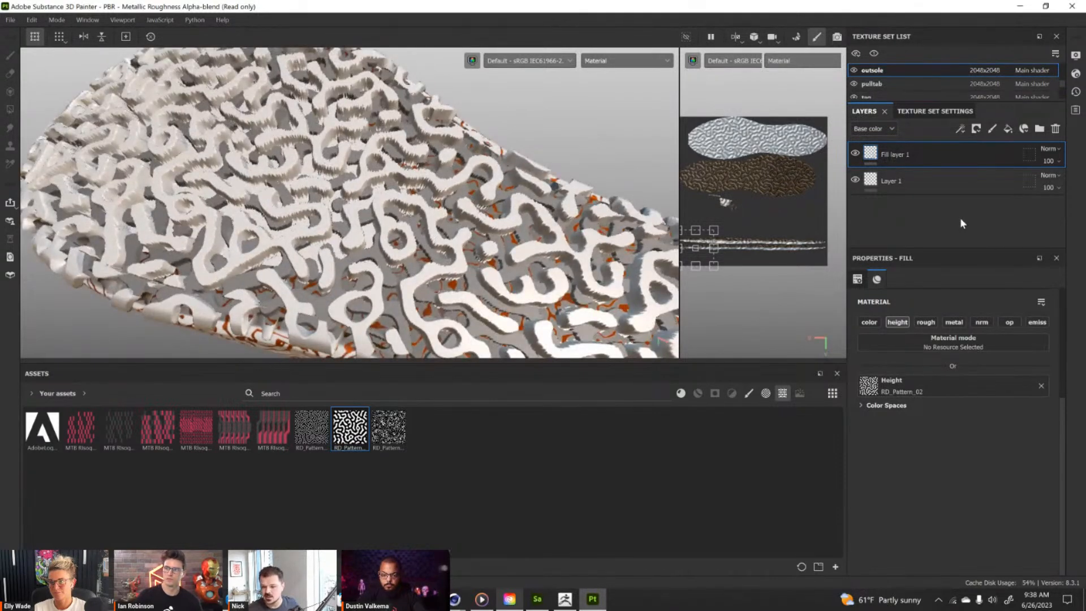
# Reduce the shader's displacement scale to 0.01 and check the outsole relief at a low angle.
pyautogui.click(1076, 74)
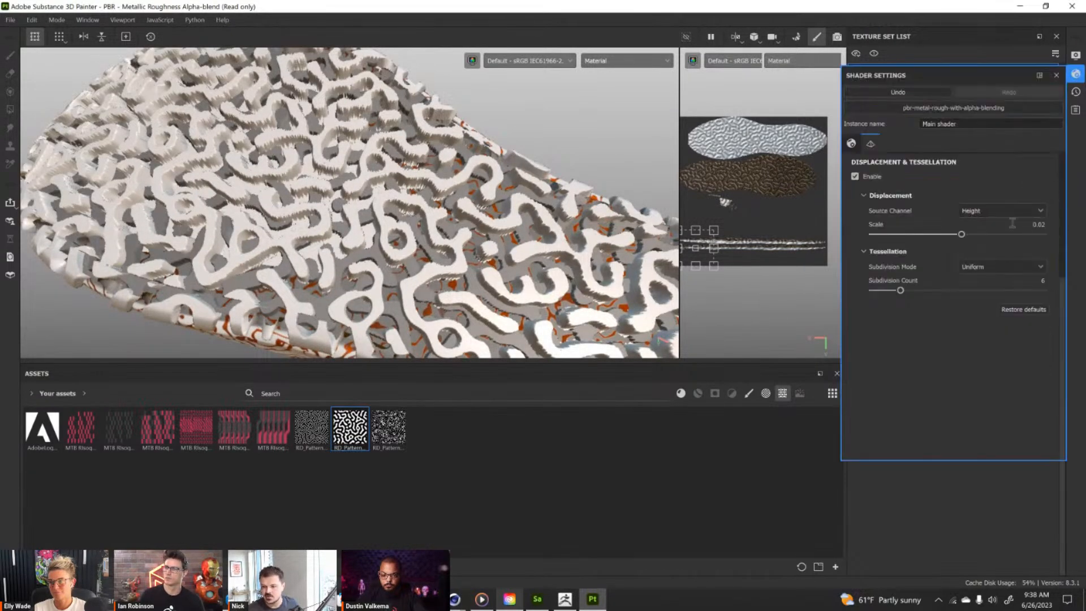
pyautogui.moveTo(962, 233); pyautogui.dragTo(960, 234)
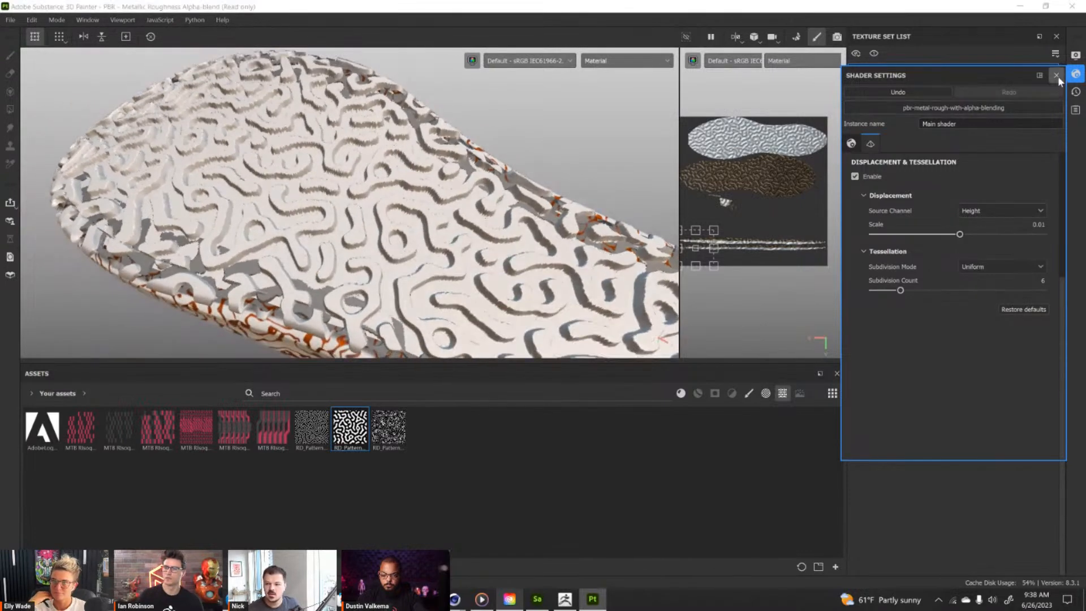
pyautogui.click(1057, 77)
pyautogui.keyDown('alt'); pyautogui.moveTo(360, 203); pyautogui.dragTo(431, 206); pyautogui.keyUp('alt')
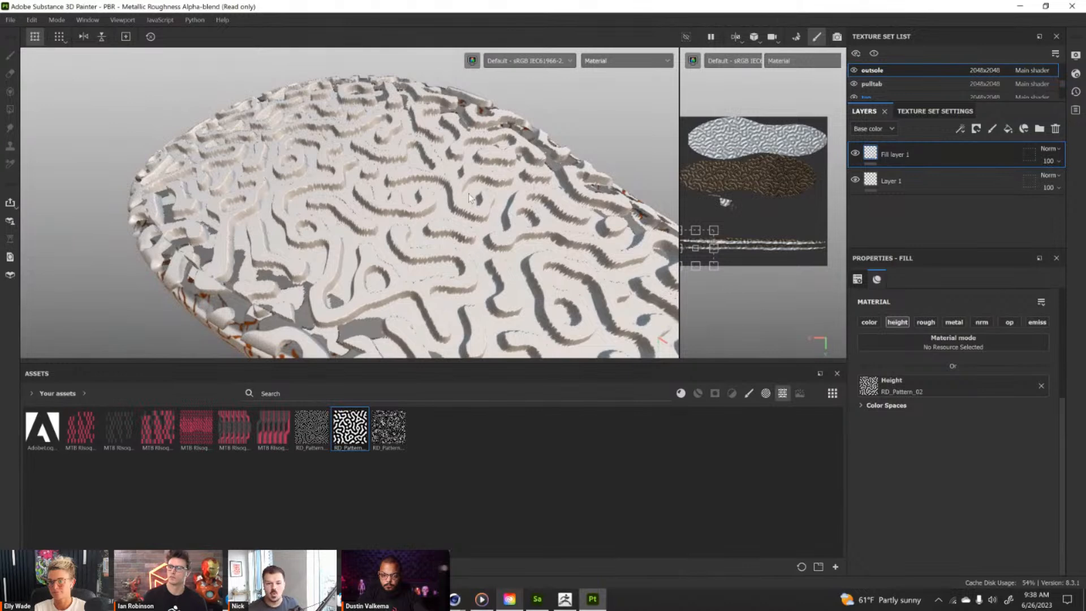
pyautogui.keyDown('alt'); pyautogui.moveTo(414, 253); pyautogui.dragTo(302, 308); pyautogui.keyUp('alt')
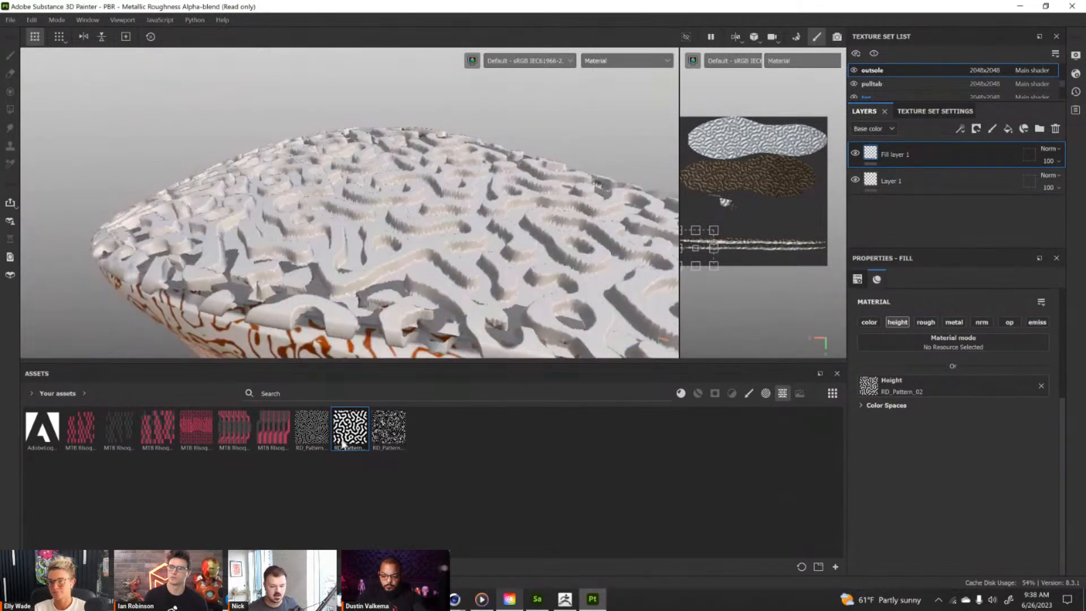
# Preview the RD_Pattern_02 texture against the outsole and widen the 2D UV view beside the 3D view.
pyautogui.moveTo(353, 428)
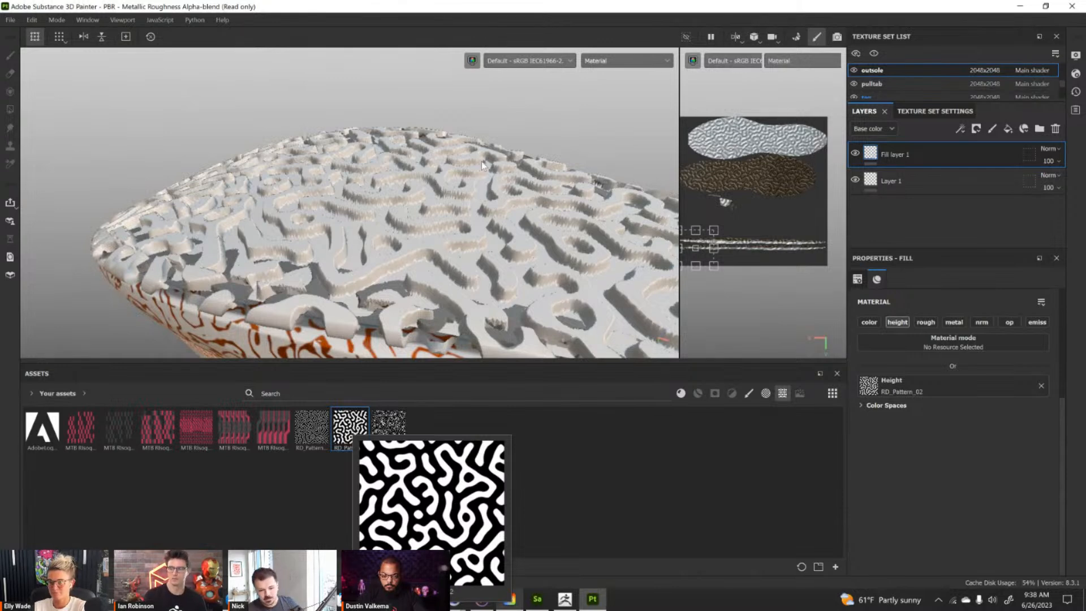
pyautogui.keyDown('alt'); pyautogui.moveTo(417, 161); pyautogui.dragTo(529, 207); pyautogui.keyUp('alt')
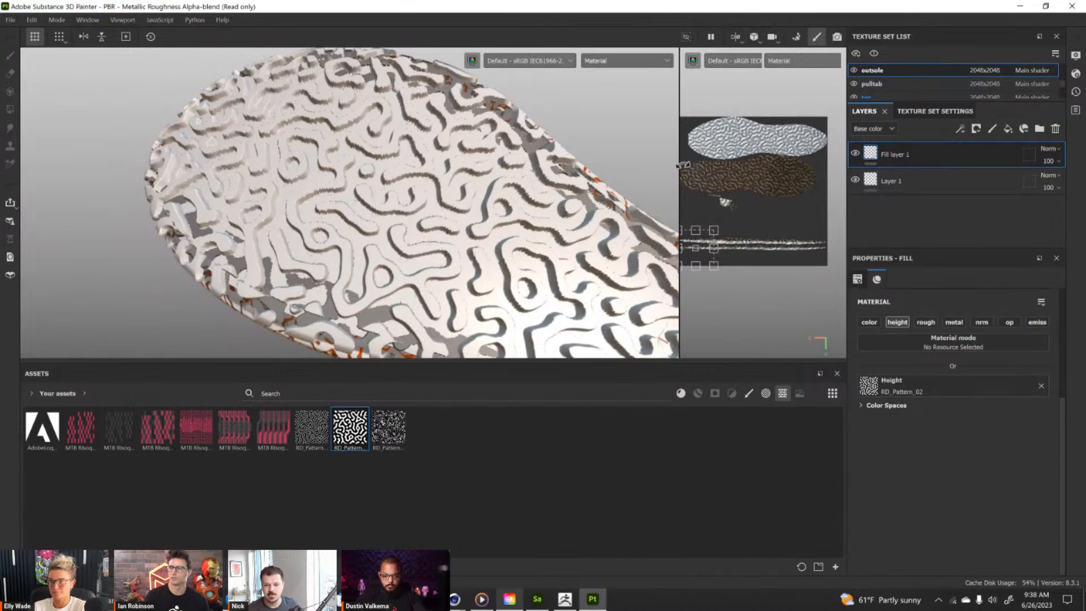
pyautogui.moveTo(679, 167); pyautogui.dragTo(633, 163)
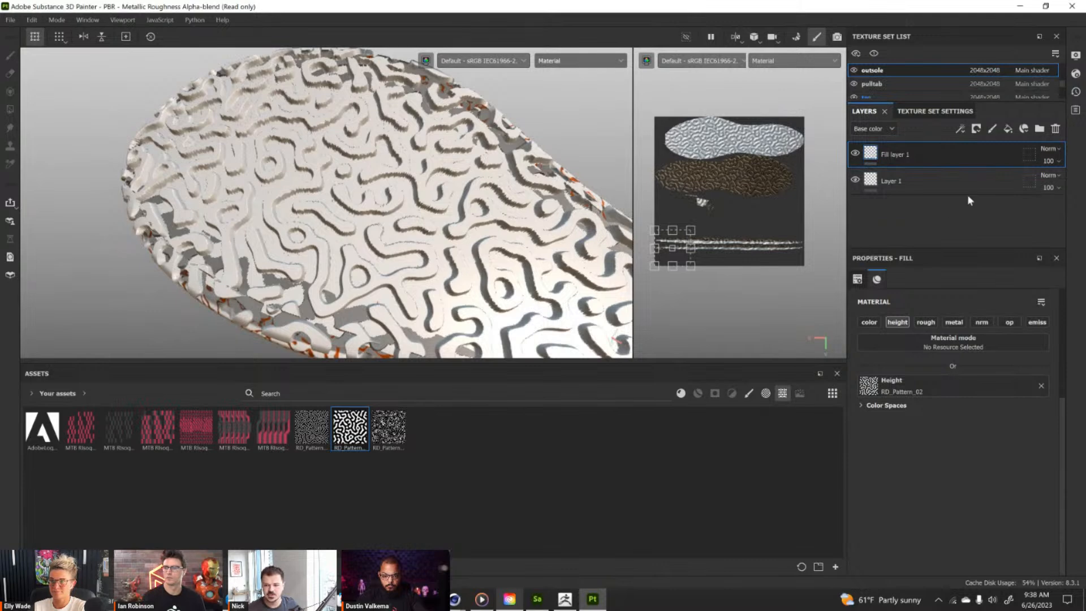
# Add a black mask to Fill layer 1 and polygon-fill the outsole's bottom UV island so the pattern shows only there.
pyautogui.rightClick(929, 154)
pyautogui.click(986, 8)
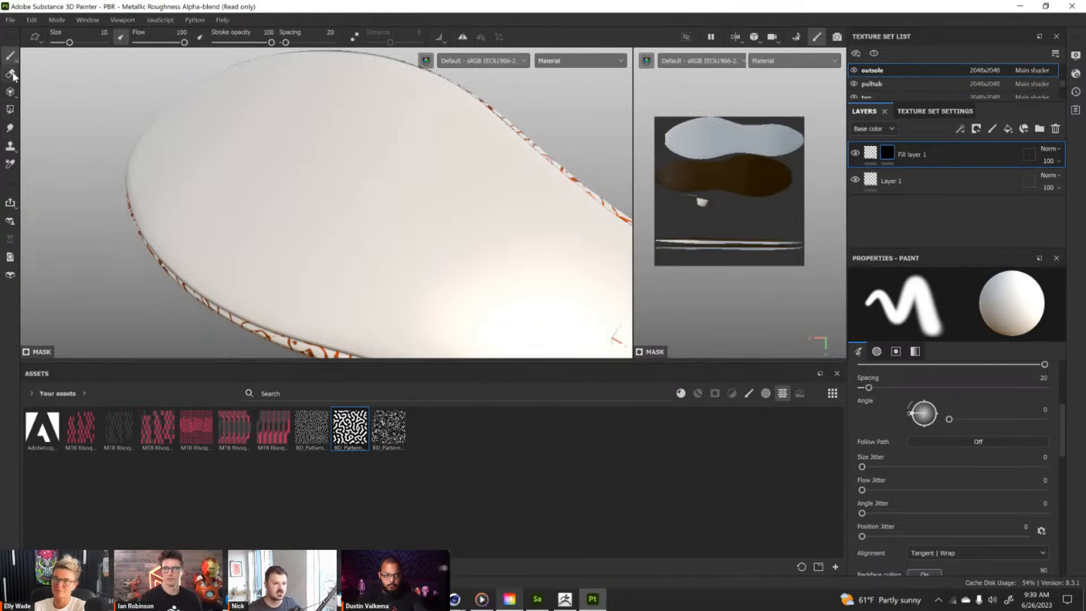
pyautogui.click(11, 110)
pyautogui.click(88, 39)
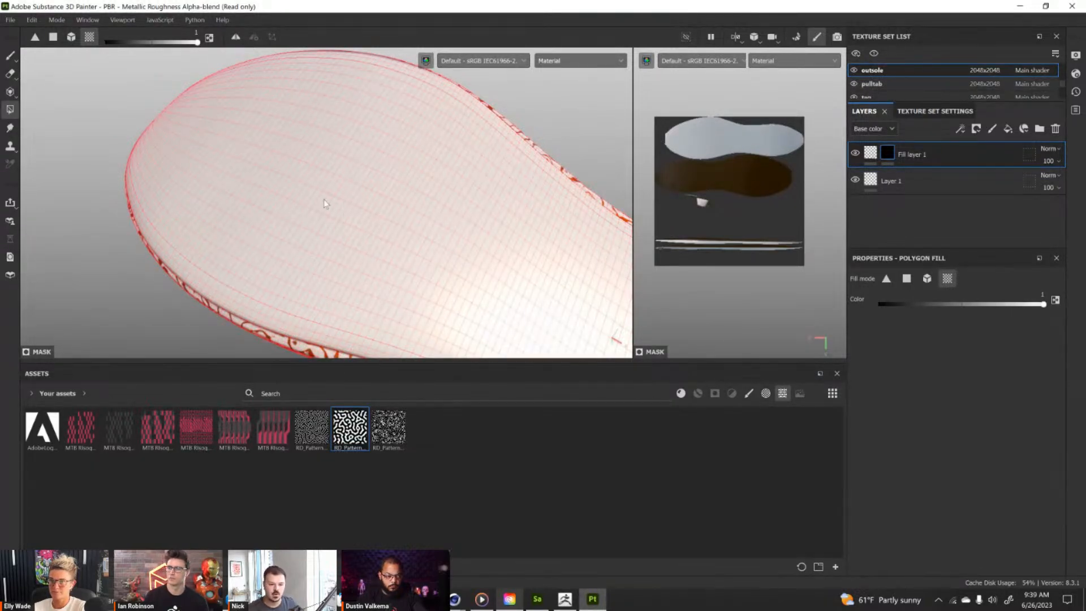
pyautogui.scroll(3, 322, 198)
pyautogui.click(331, 213)
# Switch to the Paint tool and inspect the masked relief pattern on the outsole from several angles.
pyautogui.keyDown('alt'); pyautogui.moveTo(371, 228); pyautogui.dragTo(326, 224, button='right'); pyautogui.keyUp('alt')
pyautogui.keyDown('alt'); pyautogui.moveTo(326, 224); pyautogui.dragTo(439, 253); pyautogui.keyUp('alt')
pyautogui.keyDown('alt'); pyautogui.moveTo(439, 252); pyautogui.dragTo(359, 185, button='right'); pyautogui.keyUp('alt')
pyautogui.keyDown('alt'); pyautogui.moveTo(358, 184); pyautogui.dragTo(494, 176); pyautogui.keyUp('alt')
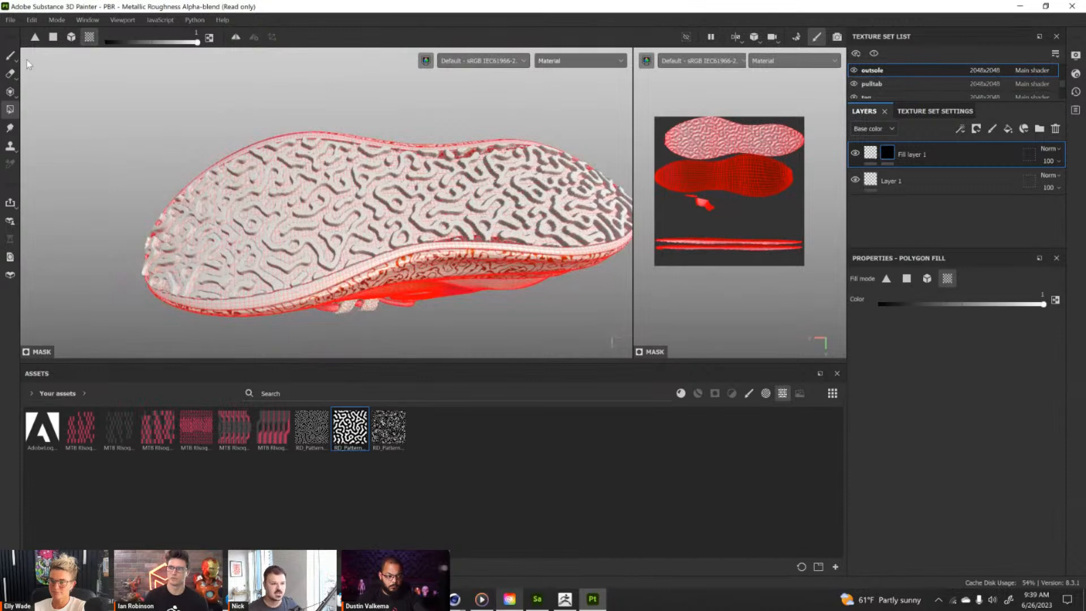
pyautogui.click(10, 54)
pyautogui.keyDown('alt'); pyautogui.moveTo(250, 117); pyautogui.dragTo(385, 217); pyautogui.keyUp('alt')
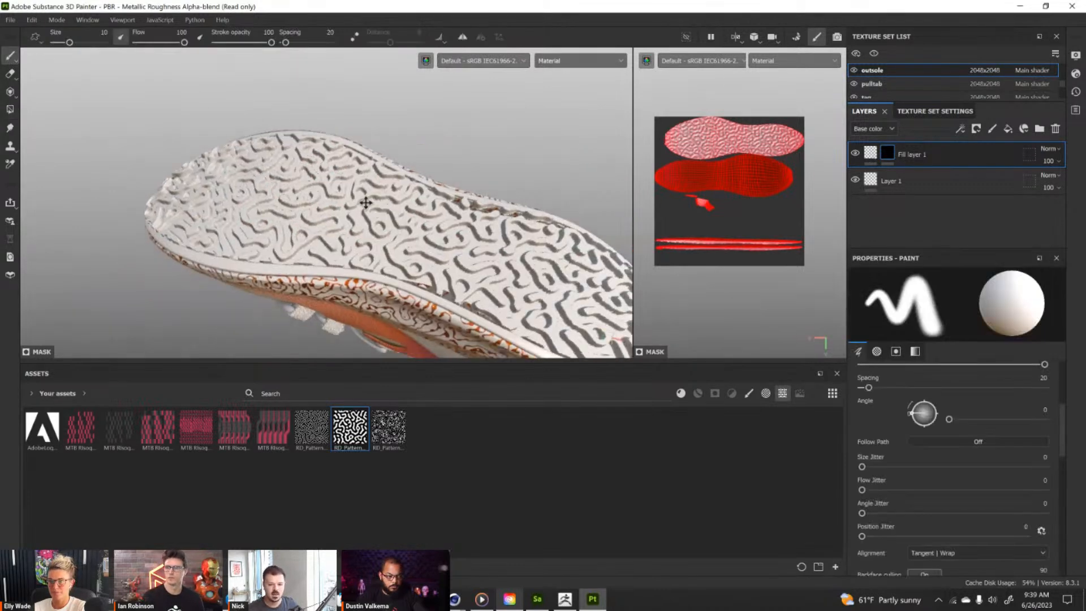
pyautogui.keyDown('alt'); pyautogui.moveTo(385, 217); pyautogui.dragTo(289, 164, button='middle'); pyautogui.keyUp('alt')
pyautogui.moveTo(304, 186)
pyautogui.keyDown('alt'); pyautogui.mouseDown(button='right')
pyautogui.moveTo(373, 240)
pyautogui.moveTo(323, 219)
pyautogui.mouseUp(button='right'); pyautogui.keyUp('alt')
pyautogui.keyDown('alt'); pyautogui.moveTo(323, 218); pyautogui.dragTo(341, 182); pyautogui.keyUp('alt')
pyautogui.keyDown('alt'); pyautogui.moveTo(341, 182); pyautogui.dragTo(329, 196, button='middle'); pyautogui.keyUp('alt')
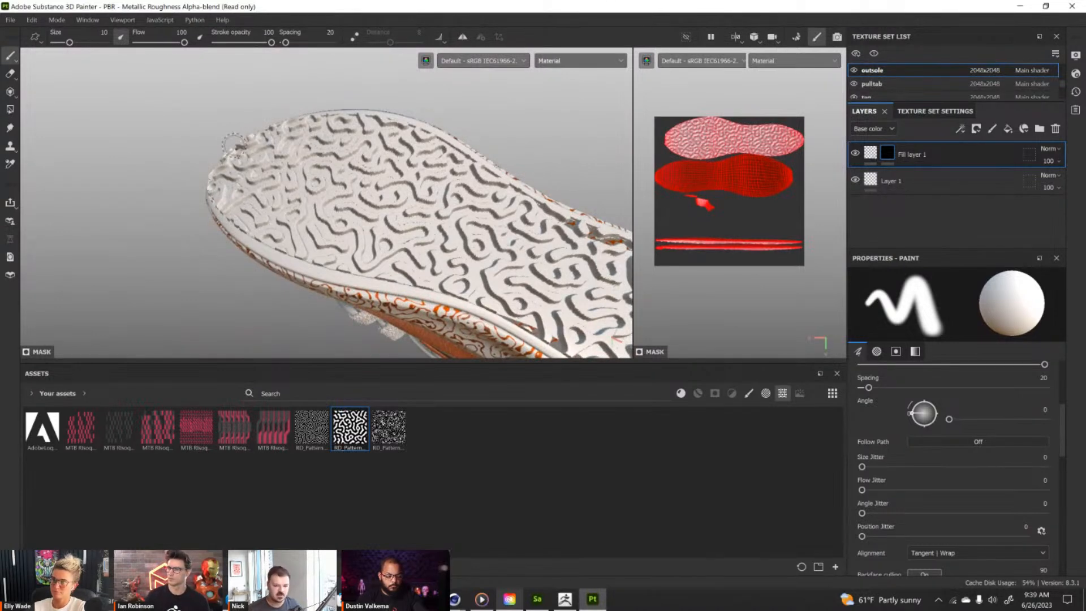
pyautogui.keyDown('alt'); pyautogui.moveTo(359, 177); pyautogui.dragTo(357, 162); pyautogui.keyUp('alt')
pyautogui.keyDown('alt'); pyautogui.moveTo(357, 161); pyautogui.dragTo(405, 166, button='right'); pyautogui.keyUp('alt')
pyautogui.keyDown('alt'); pyautogui.moveTo(406, 165); pyautogui.dragTo(295, 129); pyautogui.keyUp('alt')
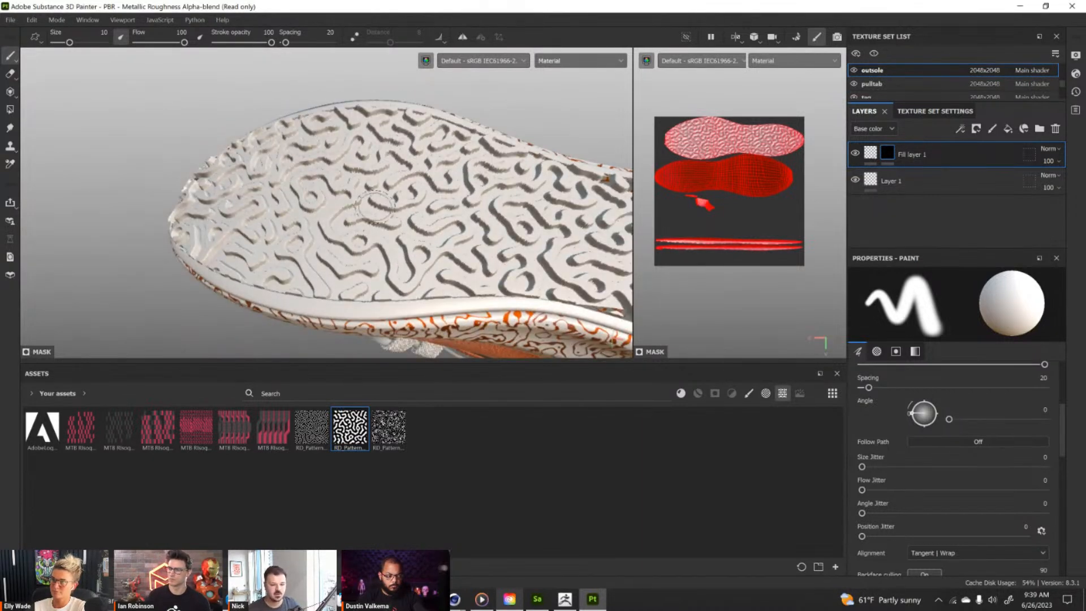
# Try RD_Pattern_01 as the height texture of the outsole's Fill layer 1.
pyautogui.moveTo(319, 433); pyautogui.dragTo(869, 383)
pyautogui.click(871, 153)
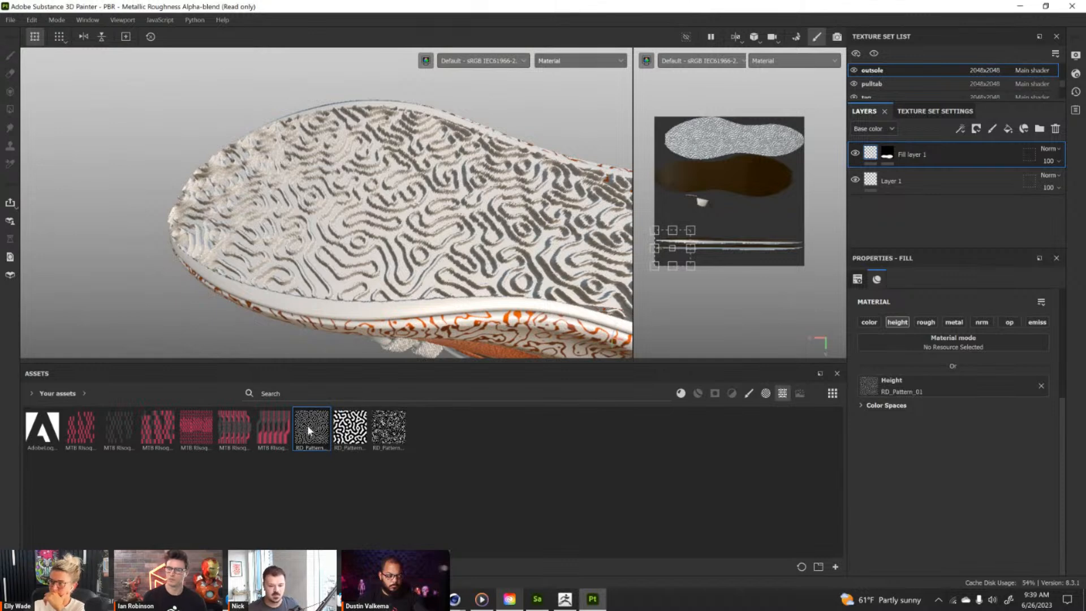
# List the alphas from all asset libraries and assign Arrow Head Smooth as the height of the outsole's fill layer.
pyautogui.click(767, 395)
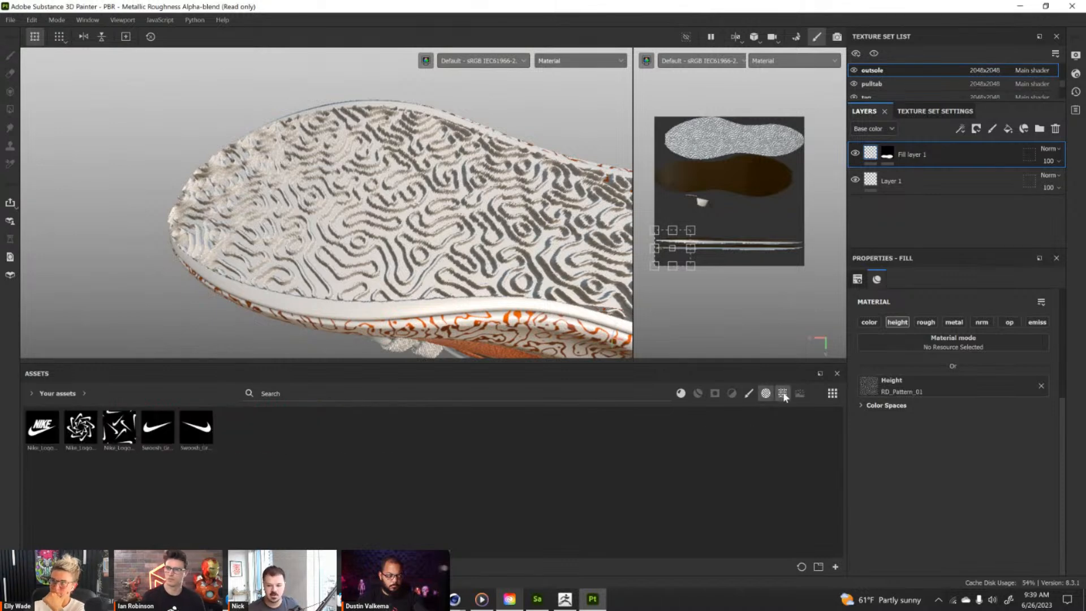
pyautogui.click(783, 395)
pyautogui.click(34, 394)
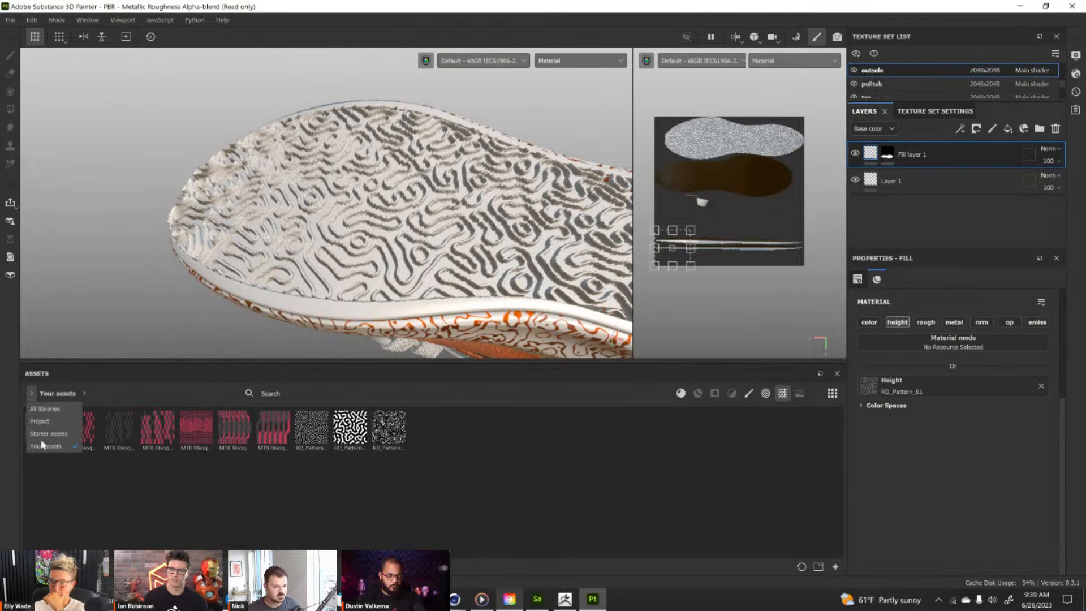
pyautogui.click(45, 422)
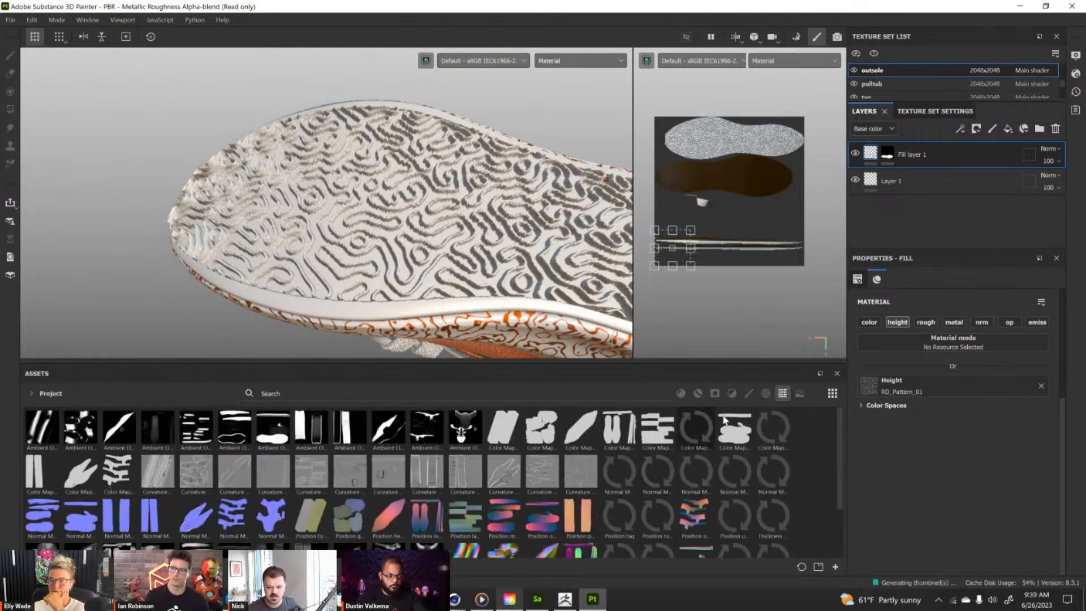
pyautogui.click(32, 393)
pyautogui.click(46, 419)
pyautogui.click(33, 395)
pyautogui.click(44, 407)
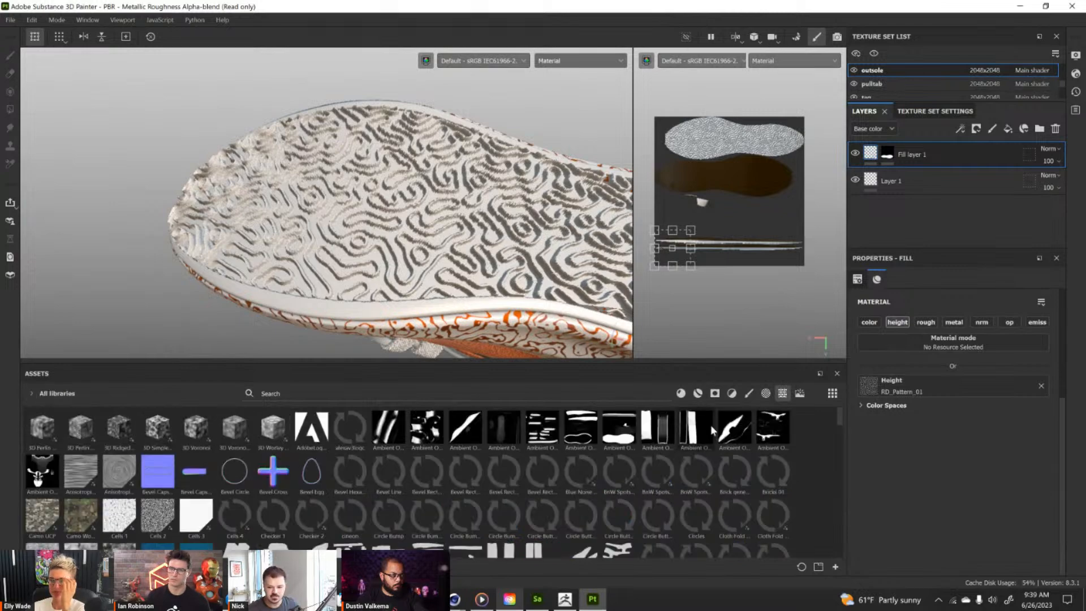
pyautogui.click(767, 393)
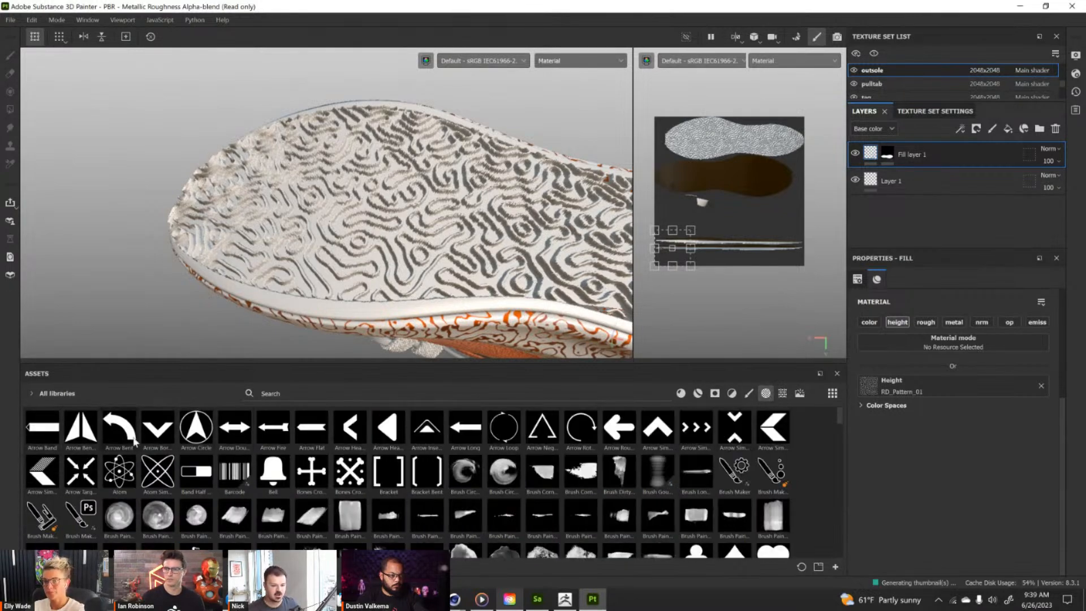
pyautogui.moveTo(390, 433); pyautogui.dragTo(872, 385)
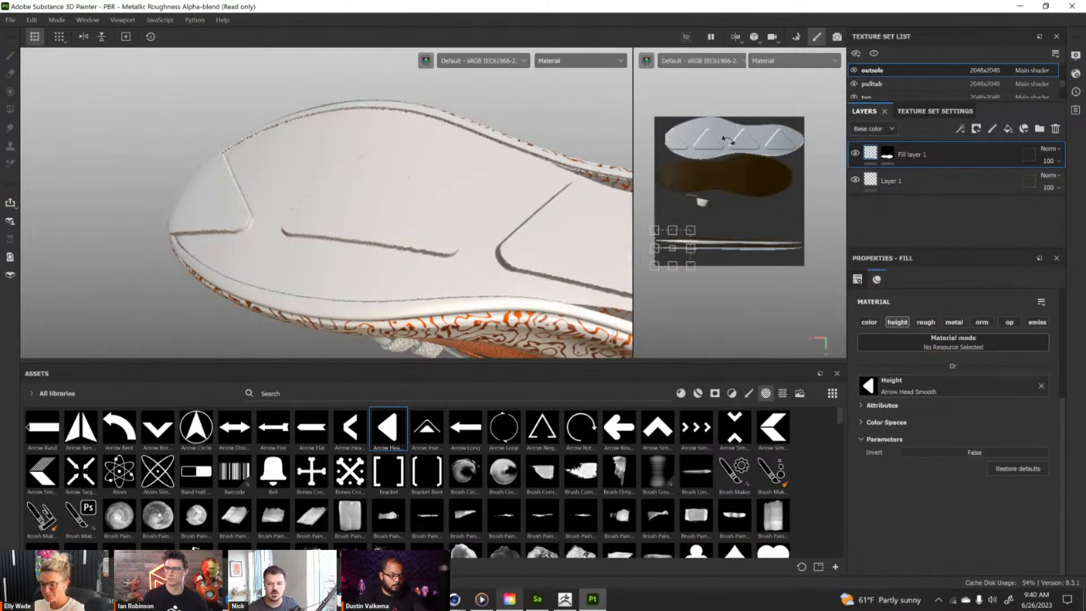
# Scale the arrowhead pattern down to less than half its size in the UV view so it repeats densely across the outsole.
pyautogui.moveTo(691, 230); pyautogui.dragTo(677, 279)
pyautogui.moveTo(417, 203)
pyautogui.keyDown('alt'); pyautogui.mouseDown()
pyautogui.moveTo(488, 182)
pyautogui.moveTo(296, 211)
pyautogui.moveTo(355, 172)
pyautogui.moveTo(332, 199)
pyautogui.moveTo(392, 211)
pyautogui.moveTo(368, 189)
pyautogui.moveTo(444, 209)
pyautogui.moveTo(407, 209)
pyautogui.moveTo(430, 203)
pyautogui.mouseUp(); pyautogui.keyUp('alt')
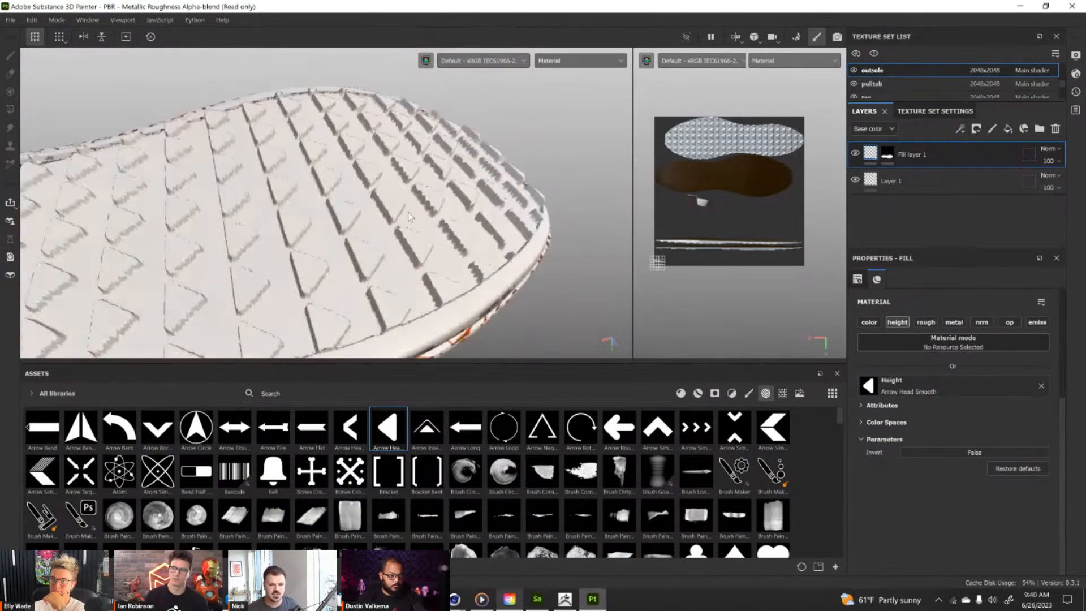
# Set the main shader's tessellation subdivision count to 10.54 and check the arrowhead relief on the outsole.
pyautogui.click(1076, 74)
pyautogui.click(927, 291)
pyautogui.moveTo(926, 292); pyautogui.dragTo(926, 291)
pyautogui.keyDown('alt'); pyautogui.moveTo(368, 196); pyautogui.dragTo(341, 149); pyautogui.keyUp('alt')
pyautogui.keyDown('alt'); pyautogui.moveTo(424, 204); pyautogui.dragTo(187, 179); pyautogui.keyUp('alt')
pyautogui.keyDown('alt'); pyautogui.moveTo(422, 169); pyautogui.dragTo(199, 124); pyautogui.keyUp('alt')
pyautogui.keyDown('alt'); pyautogui.moveTo(313, 144); pyautogui.dragTo(326, 153, button='middle'); pyautogui.keyUp('alt')
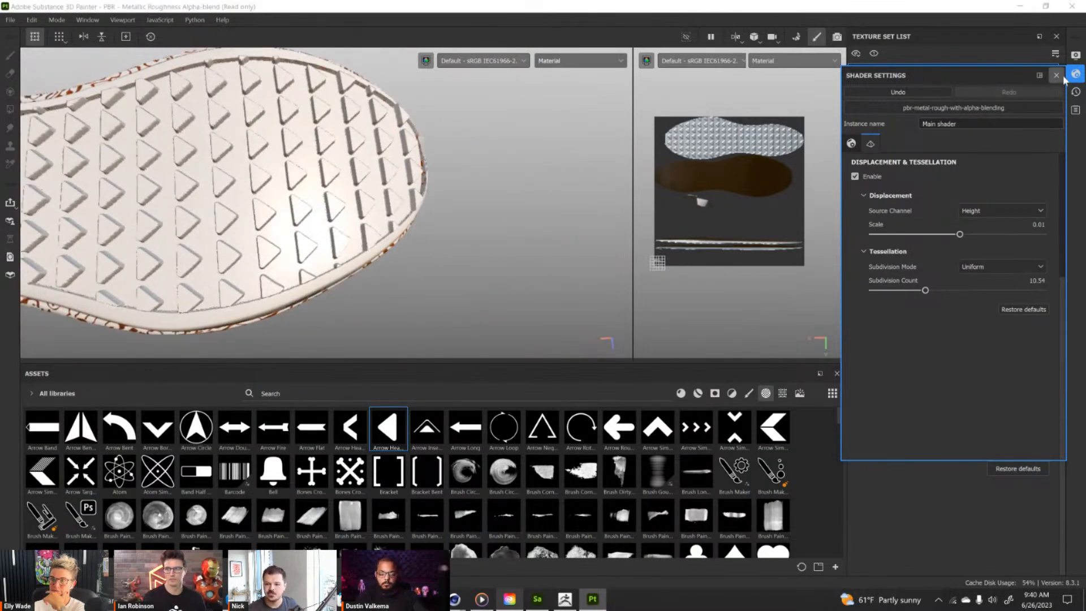
pyautogui.click(1057, 75)
# Turn the shoe to a side view, select the midsole texture set and hide its gold_leaf_waste layer.
pyautogui.keyDown('alt'); pyautogui.moveTo(372, 131); pyautogui.dragTo(371, 187); pyautogui.keyUp('alt')
pyautogui.keyDown('alt'); pyautogui.moveTo(371, 176); pyautogui.dragTo(365, 199, button='right'); pyautogui.keyUp('alt')
pyautogui.keyDown('alt'); pyautogui.moveTo(365, 199); pyautogui.dragTo(408, 253, button='middle'); pyautogui.keyUp('alt')
pyautogui.moveTo(409, 254)
pyautogui.keyDown('alt'); pyautogui.mouseDown()
pyautogui.moveTo(413, 235)
pyautogui.moveTo(424, 242)
pyautogui.mouseUp(); pyautogui.keyUp('alt')
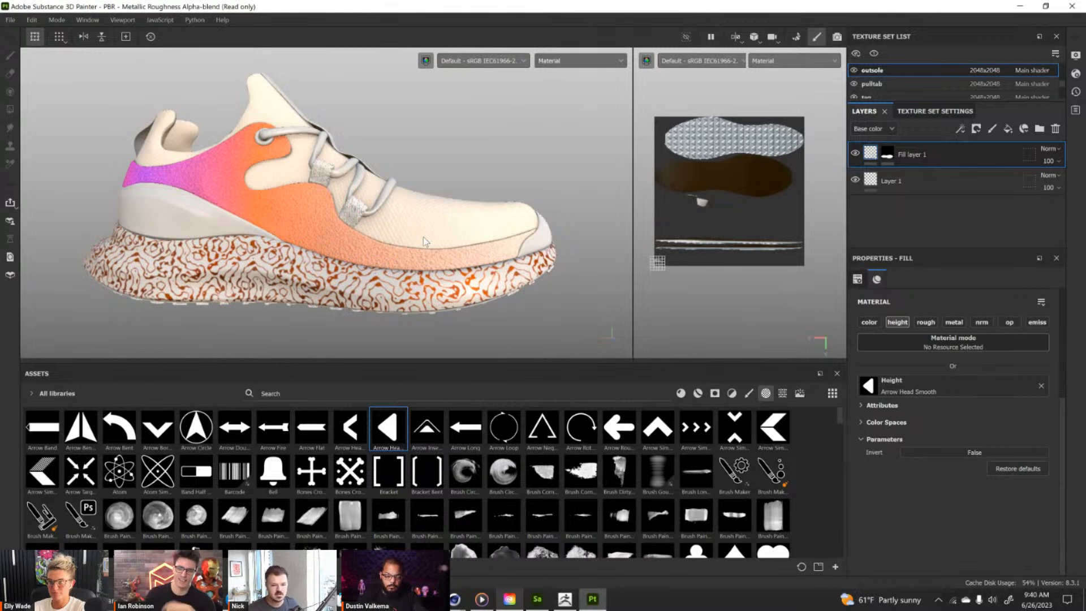
pyautogui.keyDown('ctrl'); pyautogui.keyDown('alt'); pyautogui.rightClick(349, 279); pyautogui.keyUp('alt'); pyautogui.keyUp('ctrl')
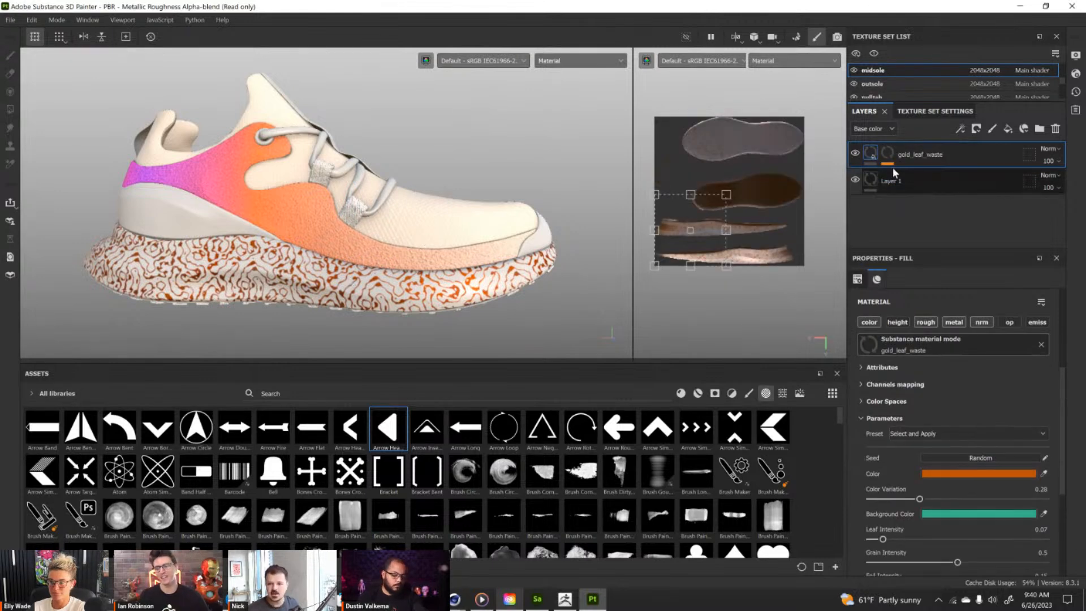
pyautogui.keyDown('alt'); pyautogui.moveTo(359, 242); pyautogui.dragTo(318, 208); pyautogui.keyUp('alt')
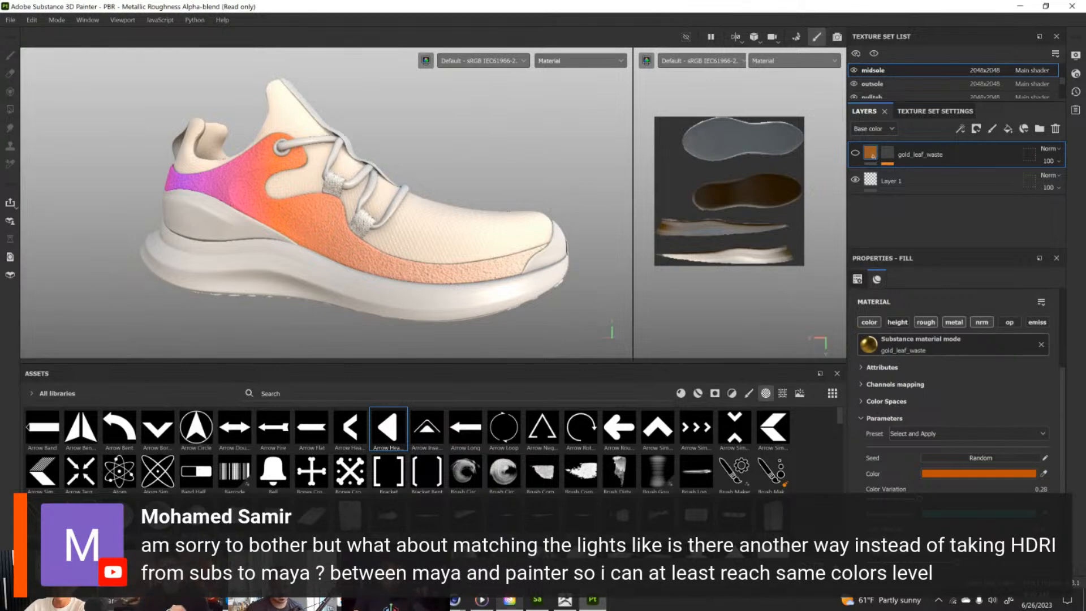
pyautogui.press('super+d')
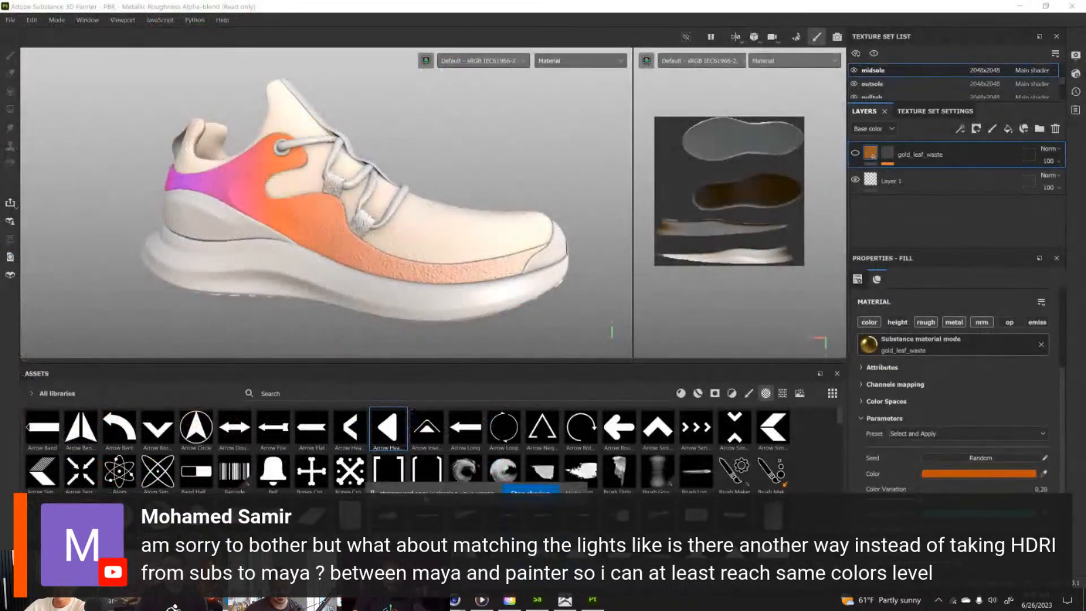
pyautogui.moveTo(427, 498); pyautogui.dragTo(427, 378)
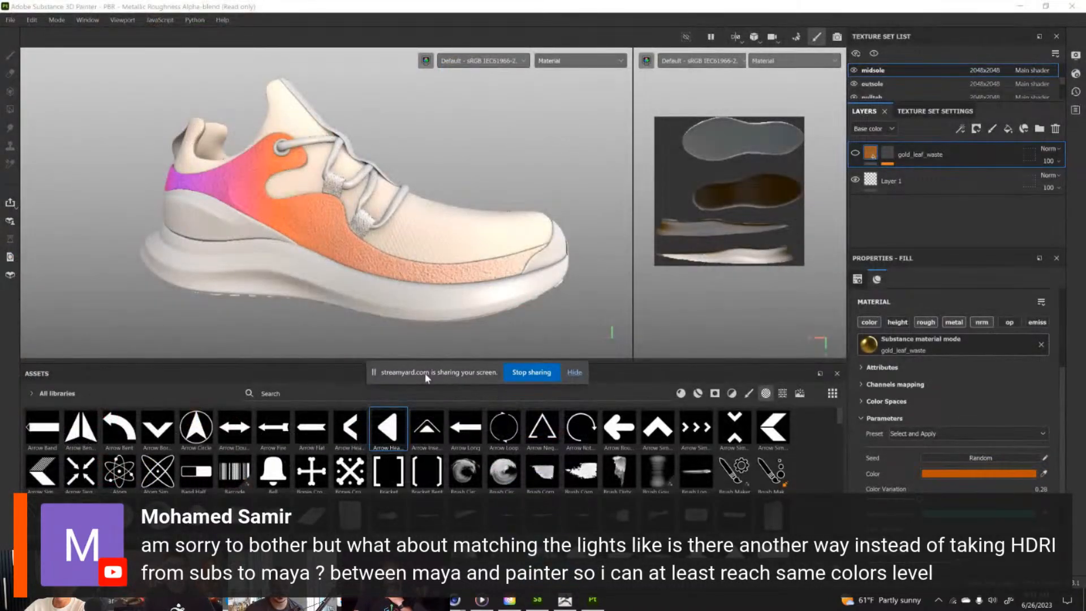
pyautogui.click(525, 377)
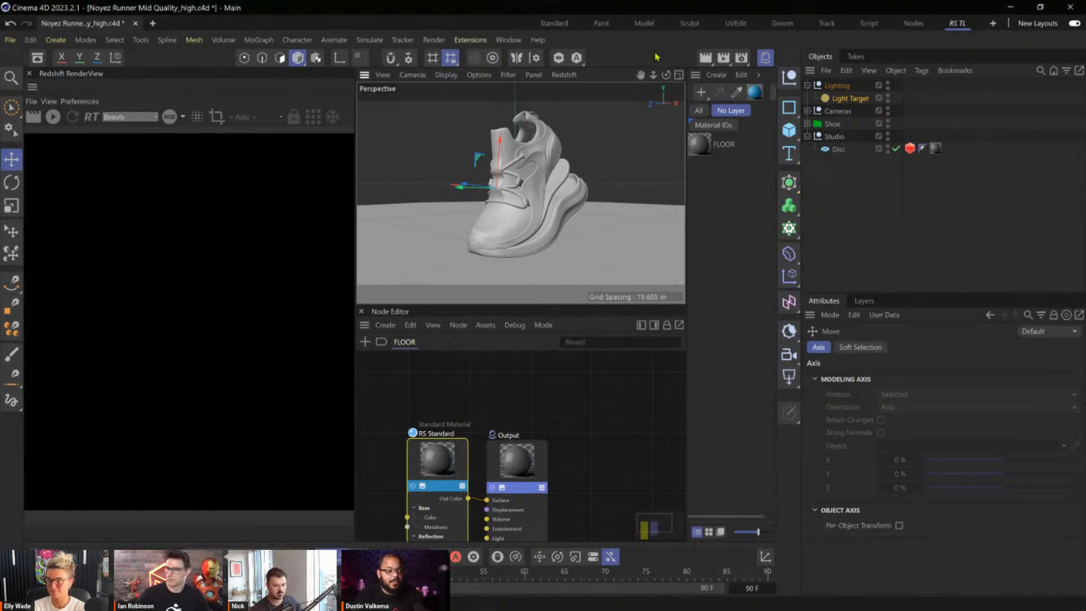
# In the Cinema 4D scene, examine the bent shoe and its separated sole parts from several angles.
pyautogui.scroll(6, 518, 232)
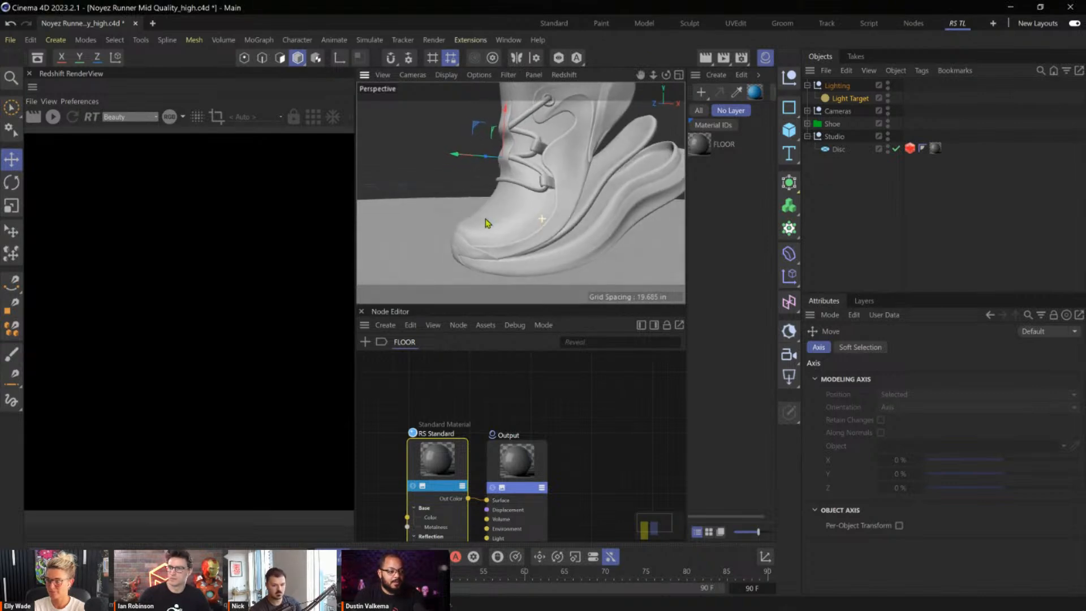
pyautogui.keyDown('alt'); pyautogui.moveTo(490, 225); pyautogui.dragTo(570, 208); pyautogui.keyUp('alt')
pyautogui.scroll(-4, 553, 209)
pyautogui.scroll(4, 570, 203)
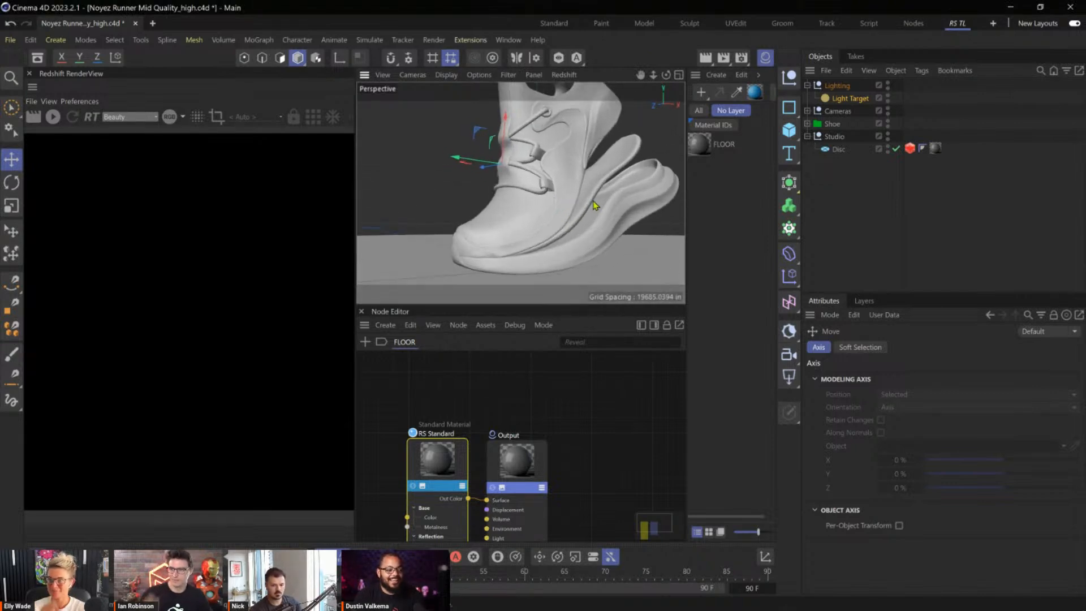
pyautogui.scroll(-6, 594, 201)
pyautogui.scroll(6, 590, 197)
pyautogui.keyDown('alt'); pyautogui.moveTo(589, 195); pyautogui.dragTo(724, 148); pyautogui.keyUp('alt')
pyautogui.scroll(5, 602, 115)
pyautogui.keyDown('alt'); pyautogui.moveTo(621, 132); pyautogui.dragTo(646, 136); pyautogui.keyUp('alt')
pyautogui.keyDown('alt'); pyautogui.moveTo(597, 190); pyautogui.dragTo(669, 197); pyautogui.keyUp('alt')
pyautogui.keyDown('alt'); pyautogui.moveTo(668, 197); pyautogui.dragTo(624, 203, button='right'); pyautogui.keyUp('alt')
pyautogui.keyDown('alt'); pyautogui.moveTo(624, 203); pyautogui.dragTo(584, 202, button='middle'); pyautogui.keyUp('alt')
pyautogui.keyDown('alt'); pyautogui.moveTo(585, 202); pyautogui.dragTo(657, 204); pyautogui.keyUp('alt')
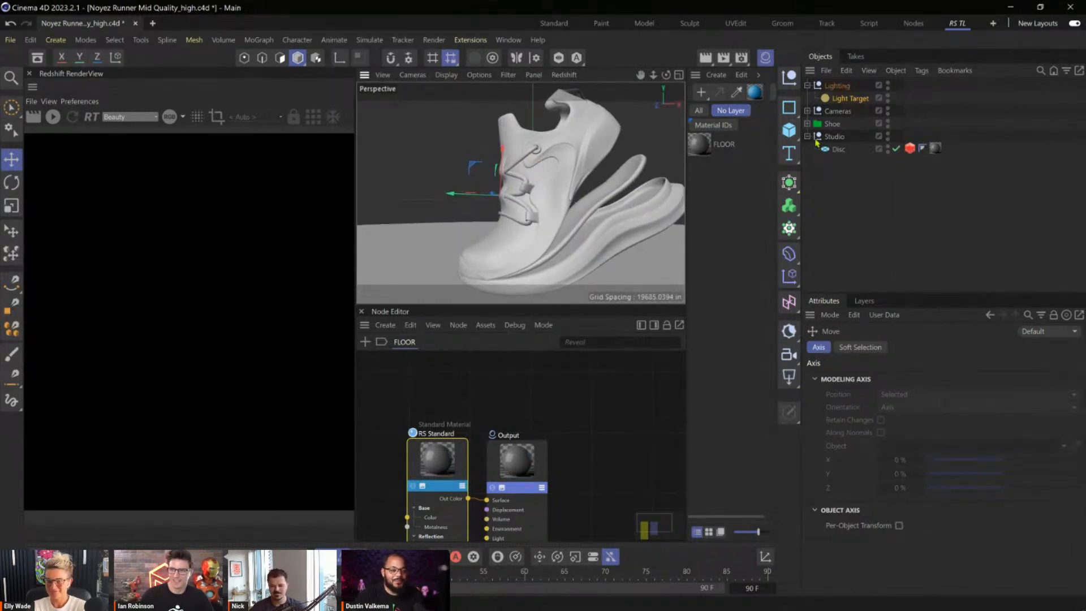
# Expand the Shoe and MAIN groups and review the Bend deformer settings of the midsole and insole.
pyautogui.click(808, 124)
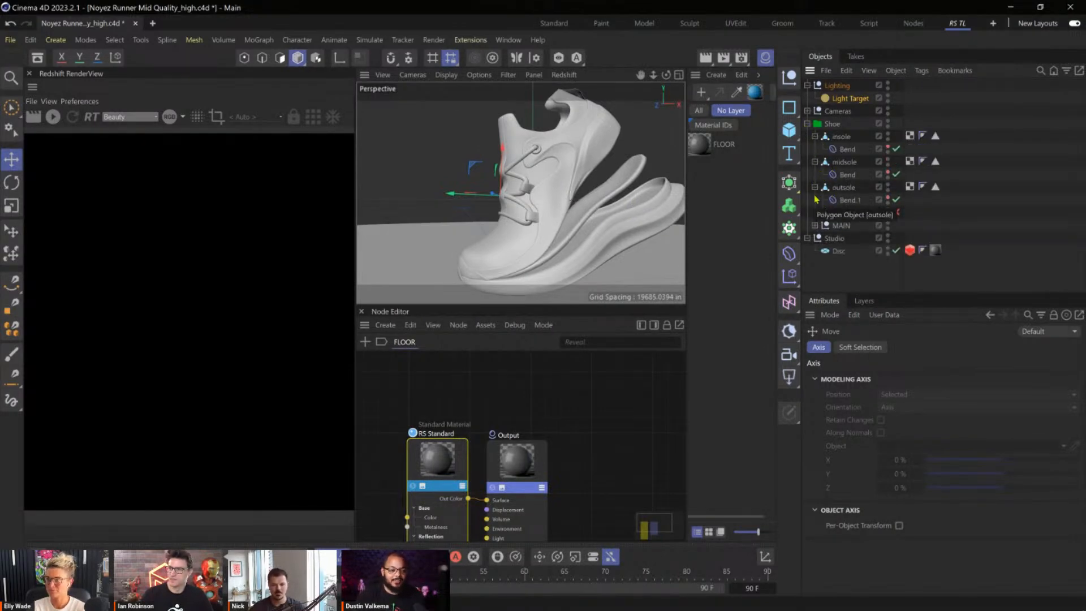
pyautogui.click(816, 225)
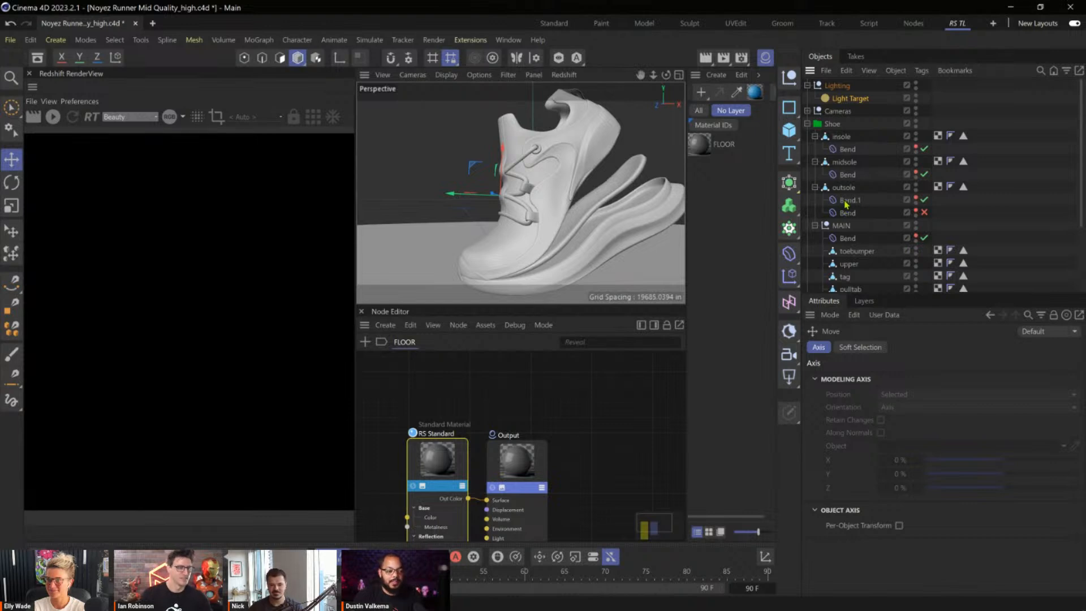
pyautogui.click(847, 175)
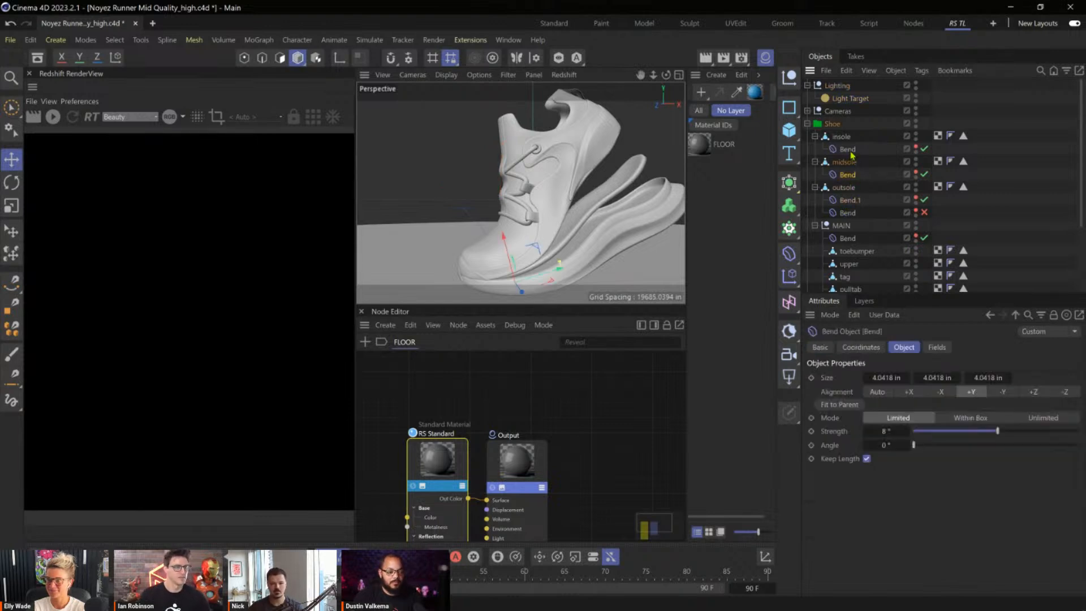
pyautogui.click(926, 151)
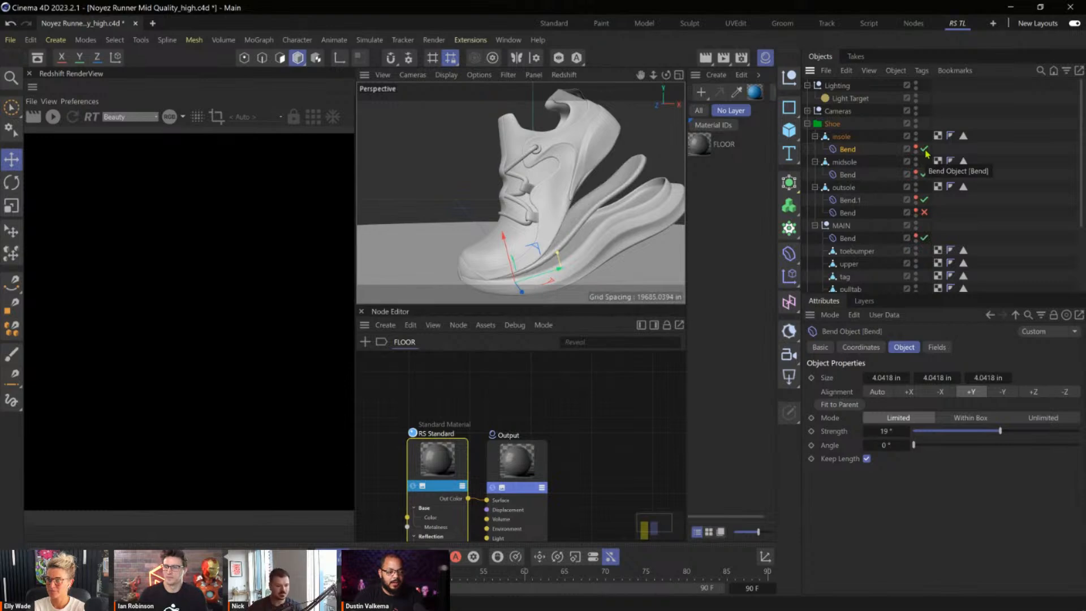
# Toggle the midsole's Bend deformer off and on twice to compare its effect on the shape.
pyautogui.click(925, 174)
pyautogui.click(925, 174)
pyautogui.click(925, 174)
pyautogui.click(924, 174)
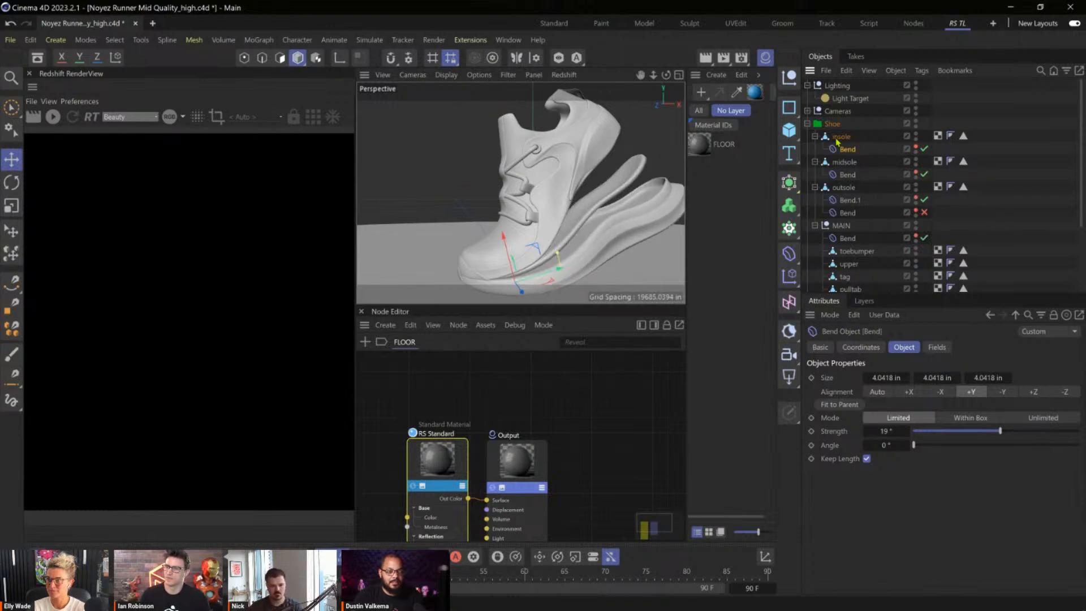
# Collapse the insole, midsole, outsole and MAIN hierarchies, and select and collapse the whole Shoe group.
pyautogui.click(840, 137)
pyautogui.click(816, 136)
pyautogui.click(816, 149)
pyautogui.click(816, 162)
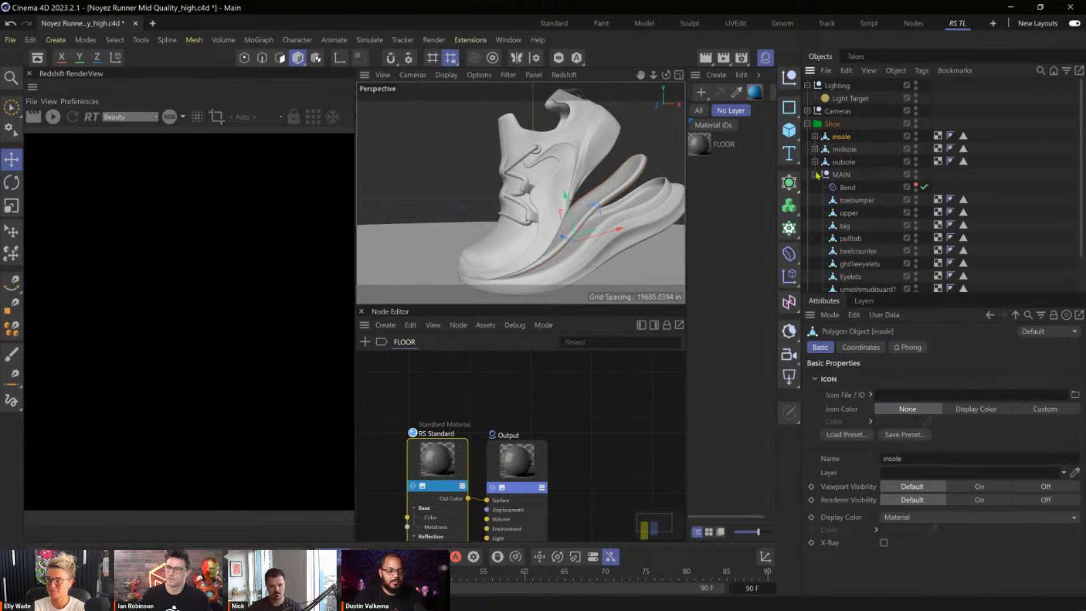
pyautogui.click(816, 174)
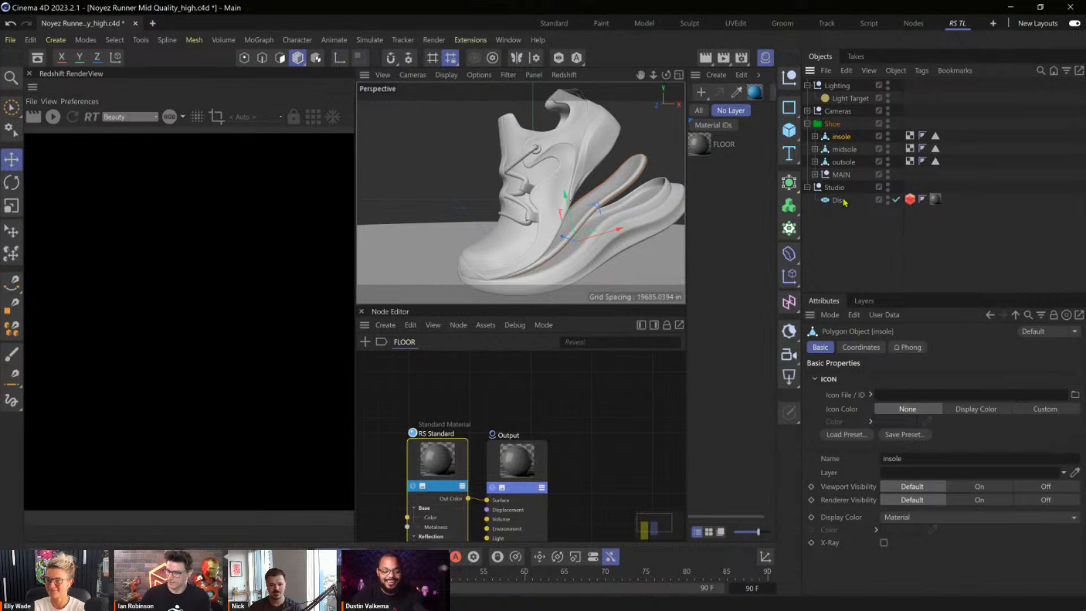
pyautogui.click(832, 126)
pyautogui.click(808, 124)
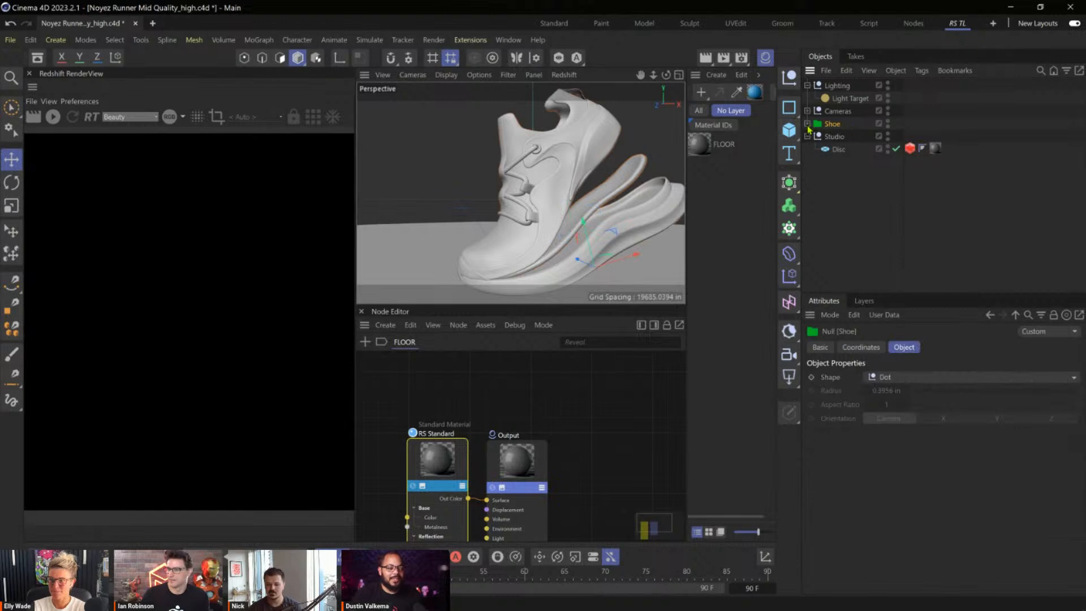
# Open the Redshift Object tag of the studio's floor disc and review its matte and shadow settings.
pyautogui.click(839, 150)
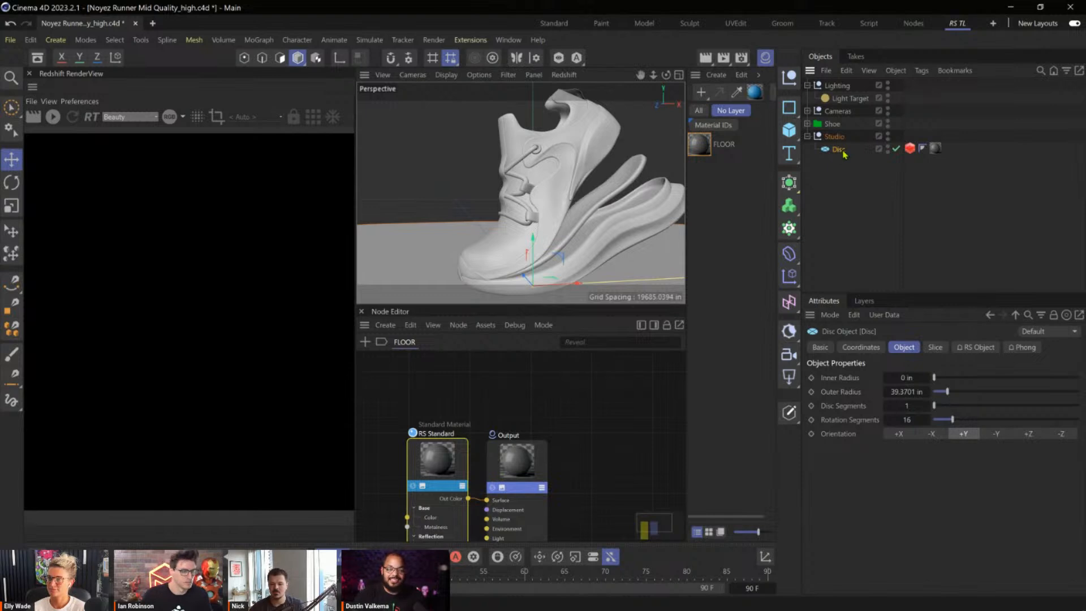
pyautogui.click(908, 150)
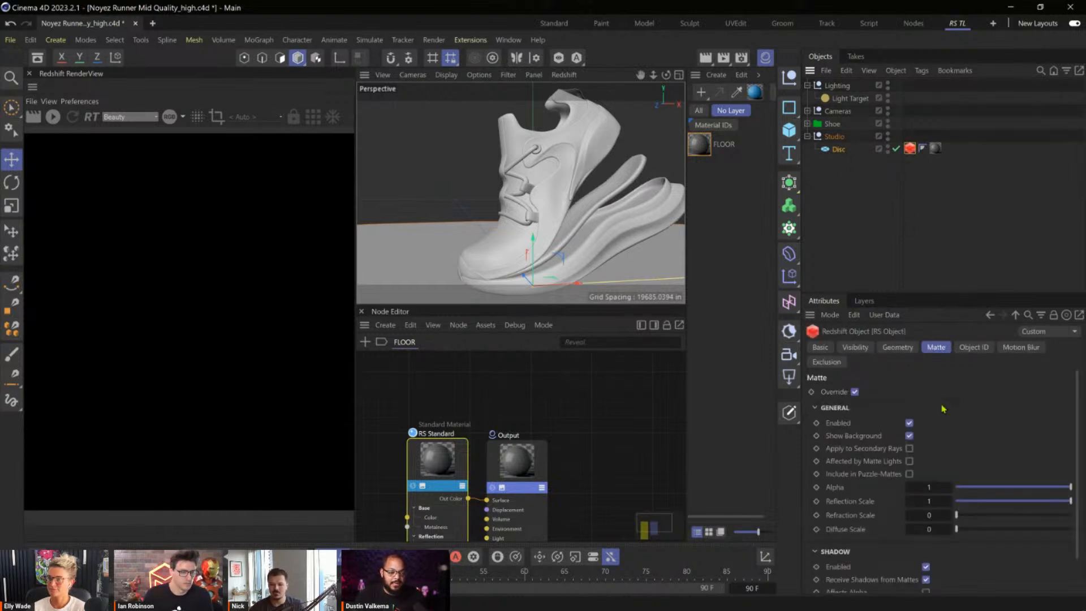
pyautogui.scroll(-2, 885, 396)
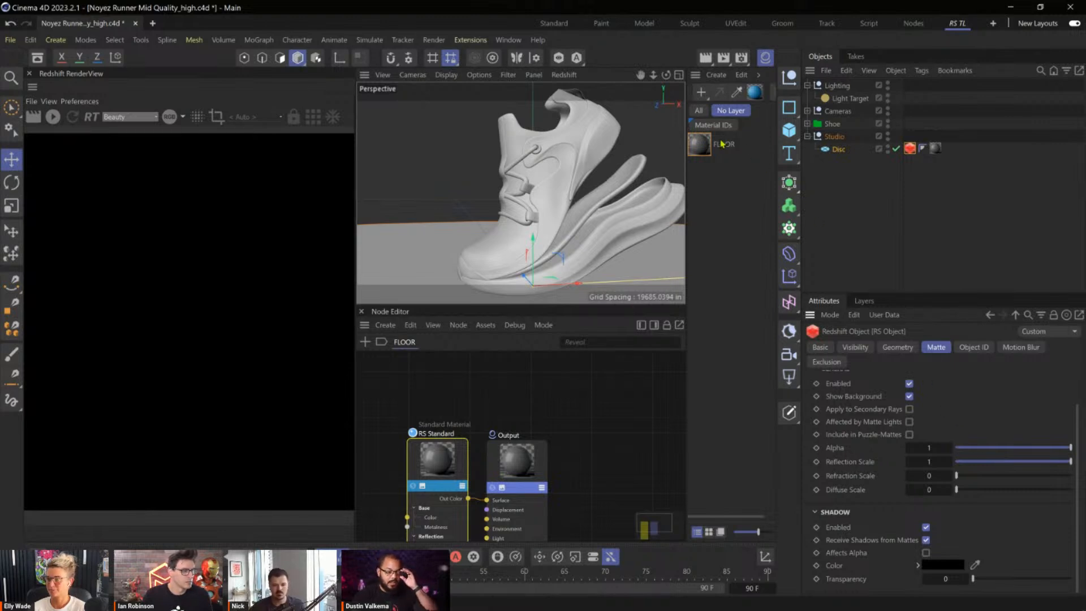
# Review the FLOOR material, and override the RS Camera's background with a light grey colour.
pyautogui.click(700, 145)
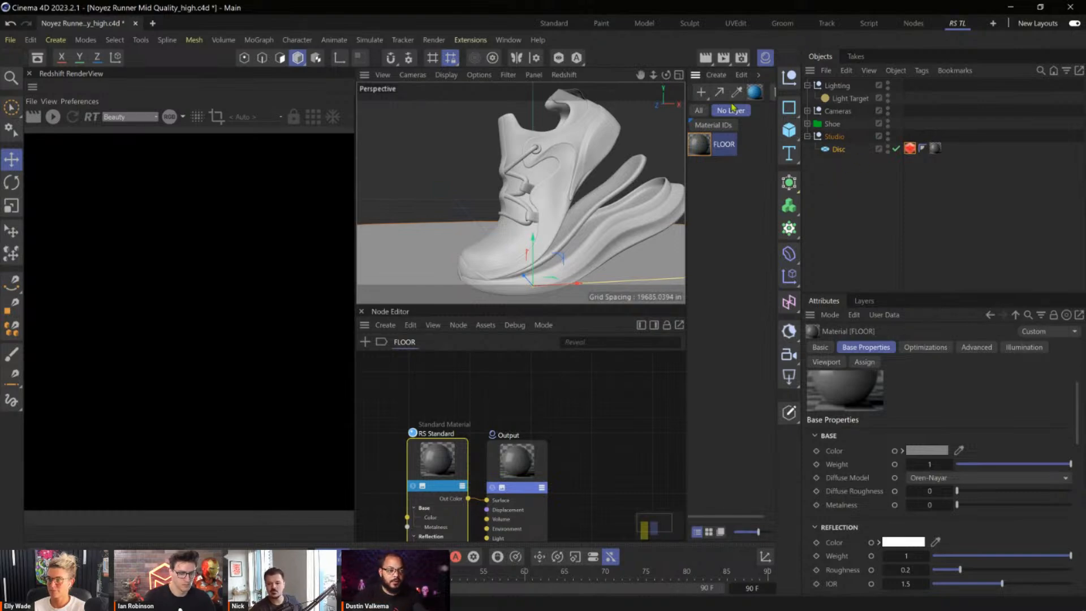
pyautogui.click(808, 111)
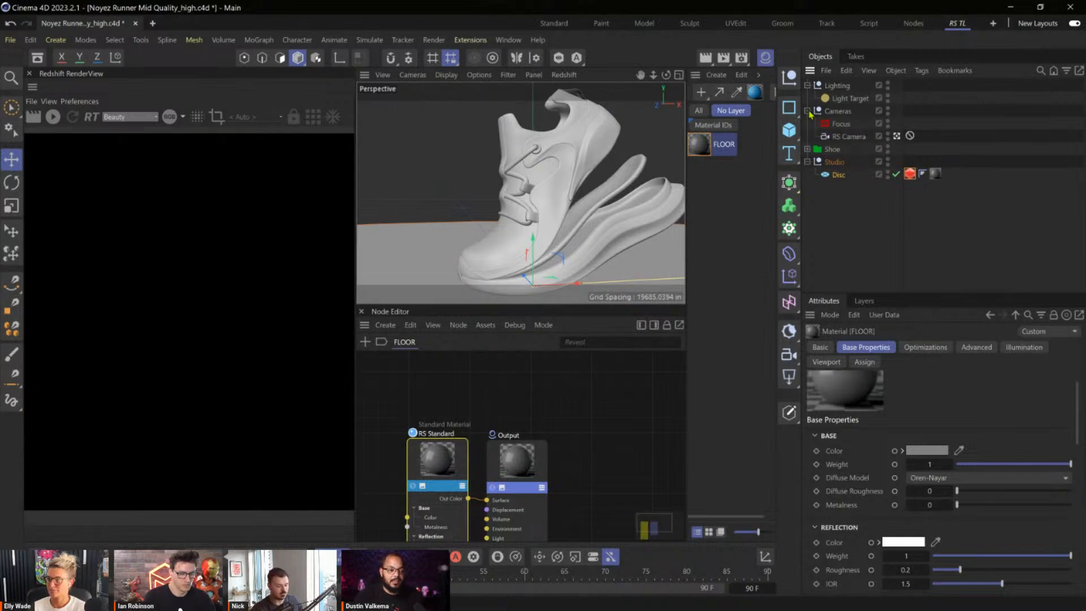
pyautogui.click(853, 138)
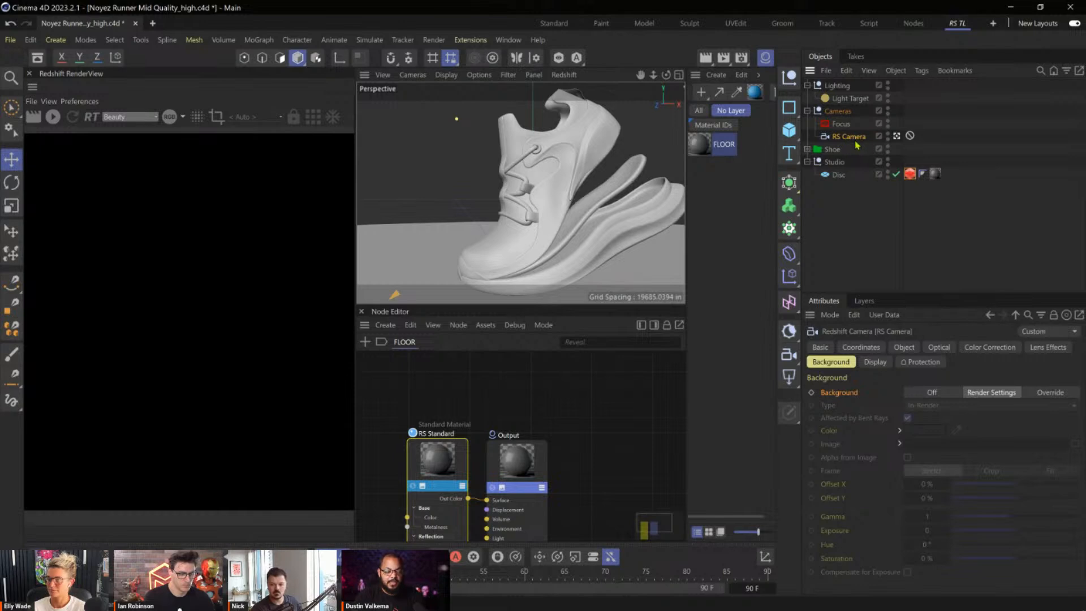
pyautogui.click(1037, 396)
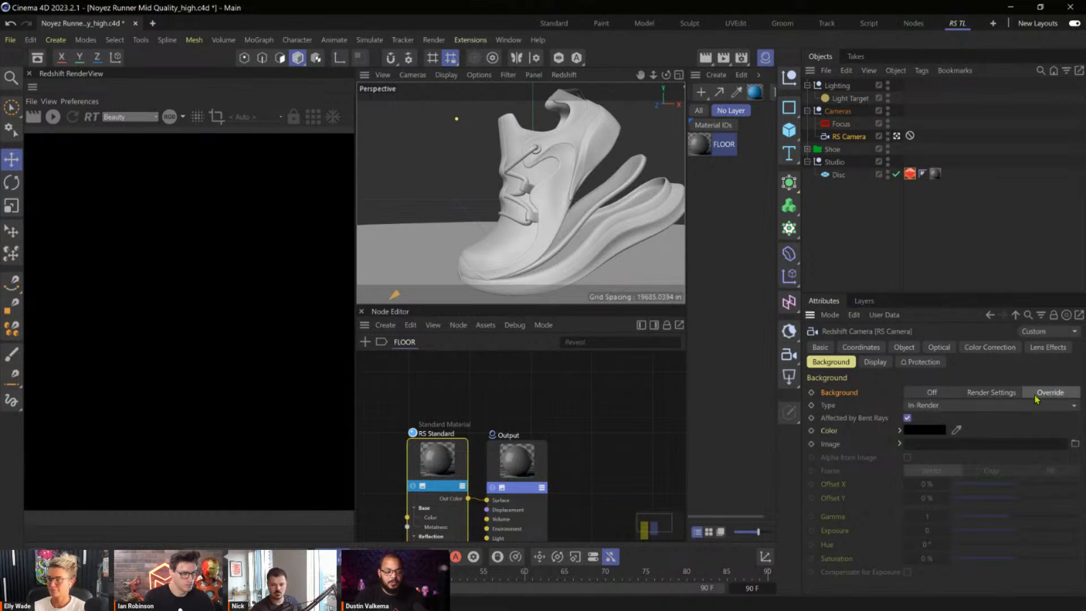
pyautogui.click(916, 431)
pyautogui.moveTo(833, 509)
pyautogui.mouseDown()
pyautogui.moveTo(793, 490)
pyautogui.moveTo(793, 525)
pyautogui.mouseUp()
pyautogui.click(1052, 447)
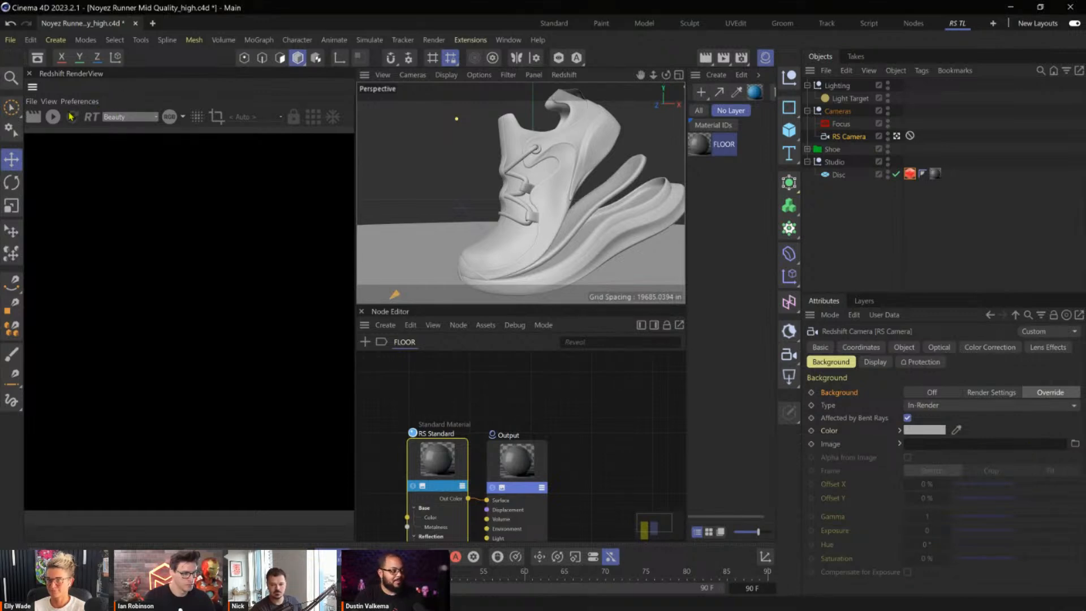
# Start the live Redshift render, add an RS Dome Light to the scene, and widen the render view.
pyautogui.click(56, 119)
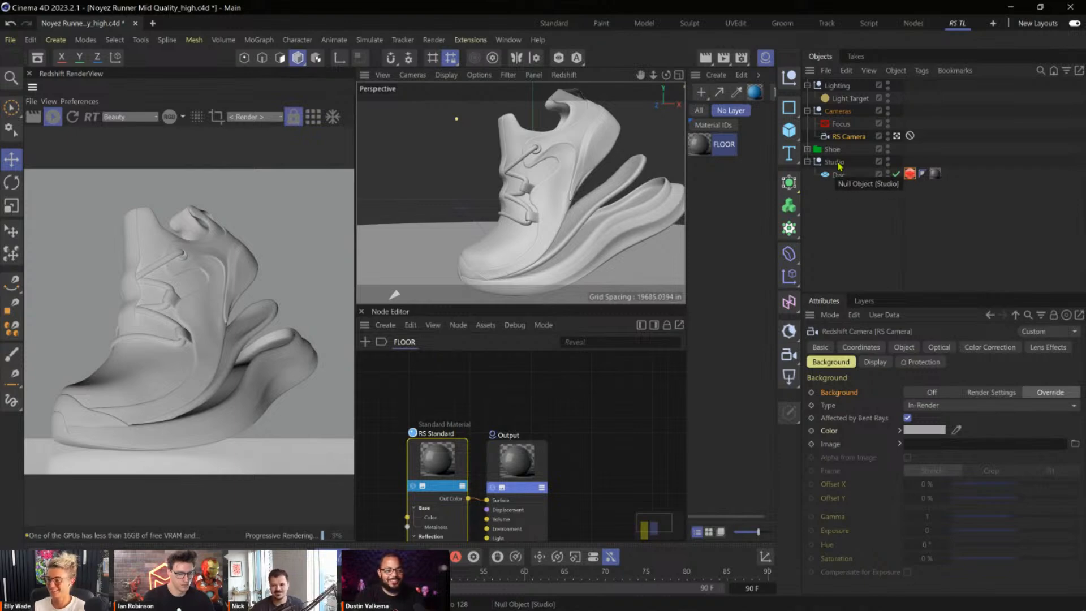
pyautogui.click(849, 99)
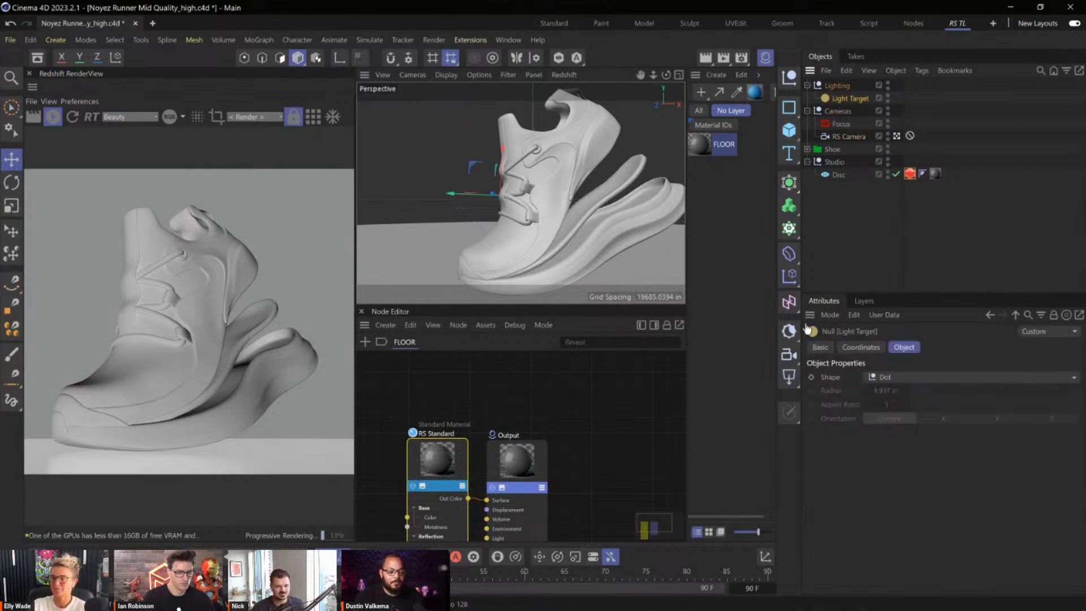
pyautogui.click(798, 382)
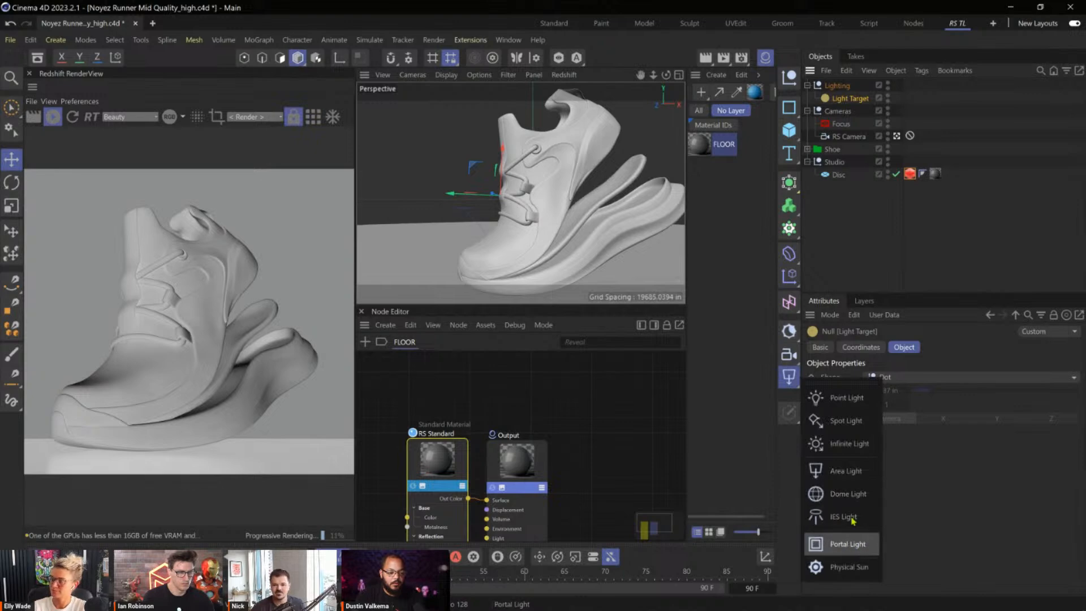
pyautogui.click(849, 493)
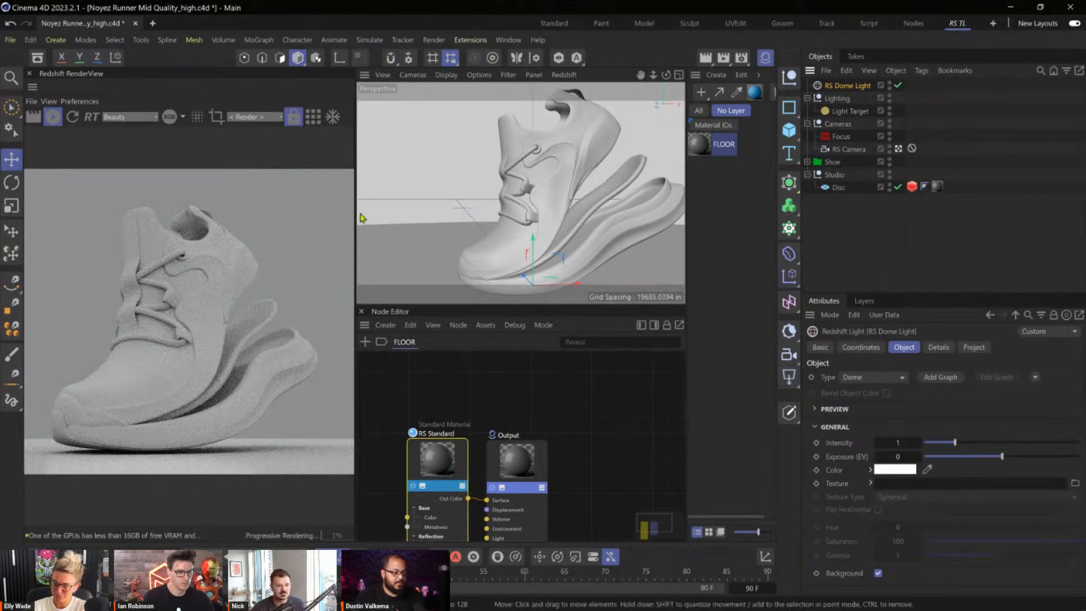
pyautogui.moveTo(359, 213); pyautogui.dragTo(515, 221)
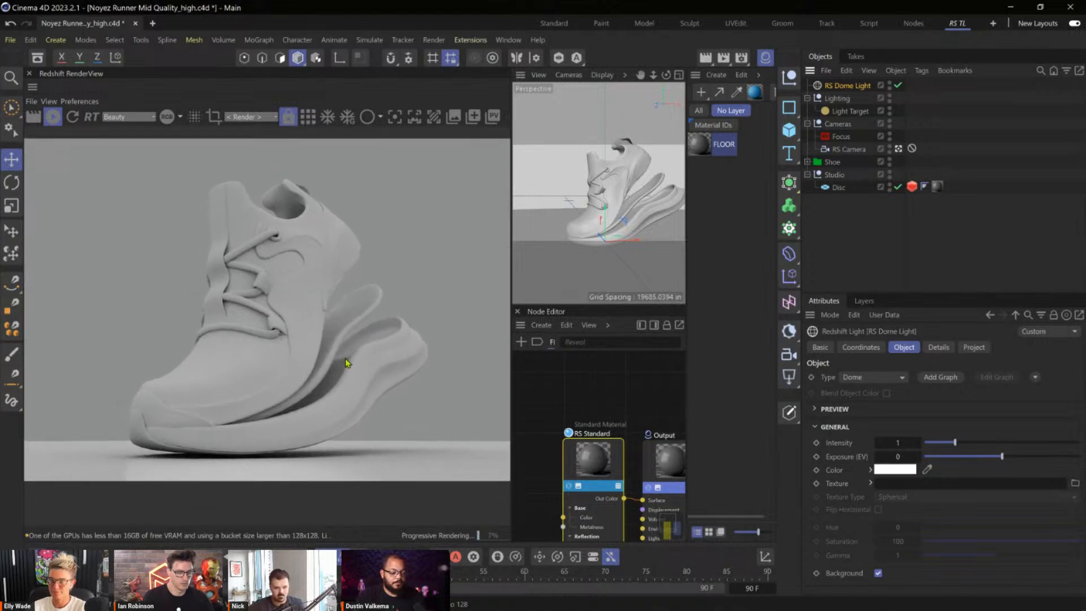
# Inspect the studio floor disc and move the RS Dome Light into the Lighting group.
pyautogui.click(838, 189)
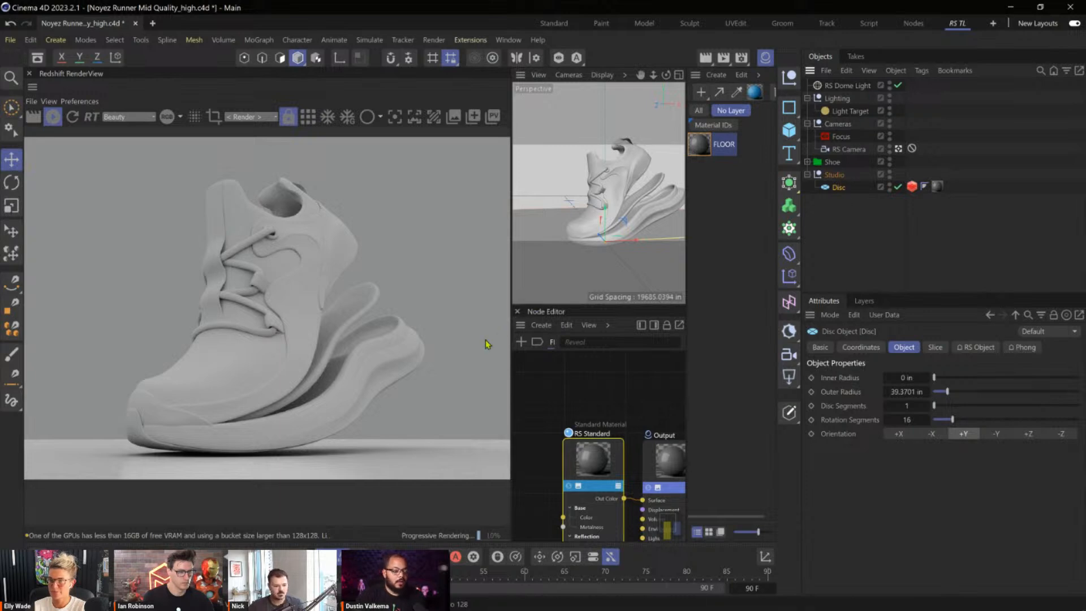
pyautogui.keyDown('alt'); pyautogui.moveTo(602, 230); pyautogui.dragTo(595, 212, button='middle'); pyautogui.keyUp('alt')
pyautogui.keyDown('alt'); pyautogui.moveTo(591, 223); pyautogui.dragTo(622, 236); pyautogui.keyUp('alt')
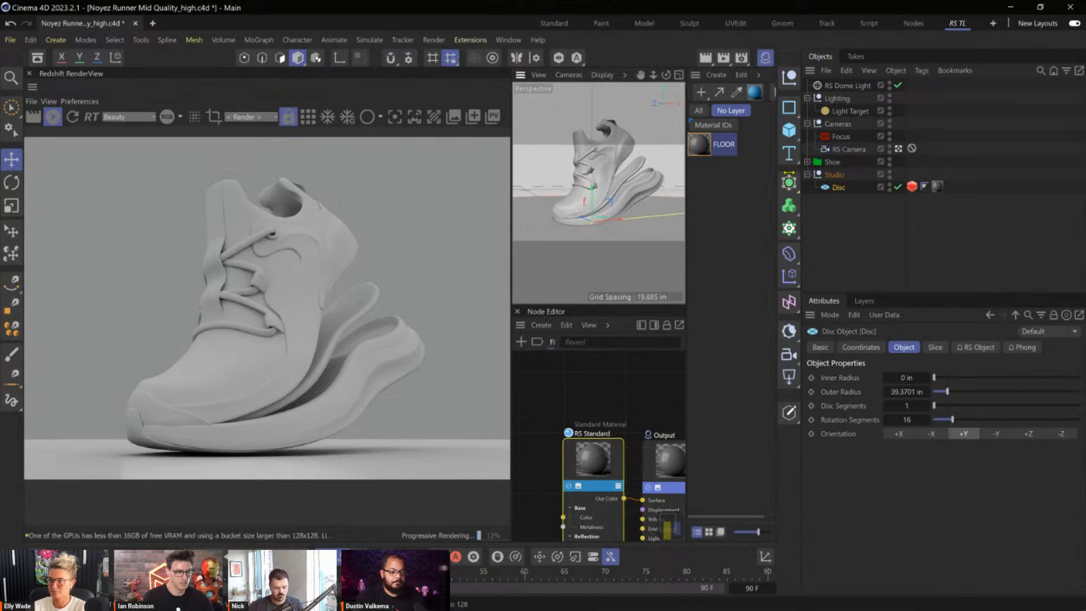
pyautogui.click(849, 149)
pyautogui.moveTo(847, 86); pyautogui.dragTo(847, 110)
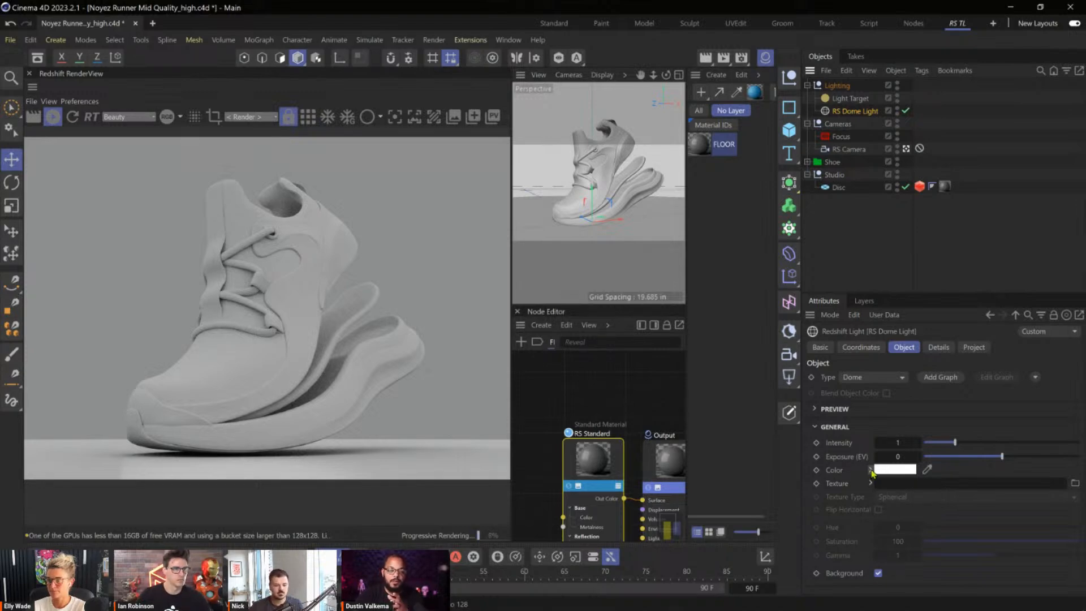
# Darken the RS Dome Light's colour to a grey with 47% value and turn off its Background option.
pyautogui.click(871, 470)
pyautogui.moveTo(983, 531); pyautogui.dragTo(980, 536)
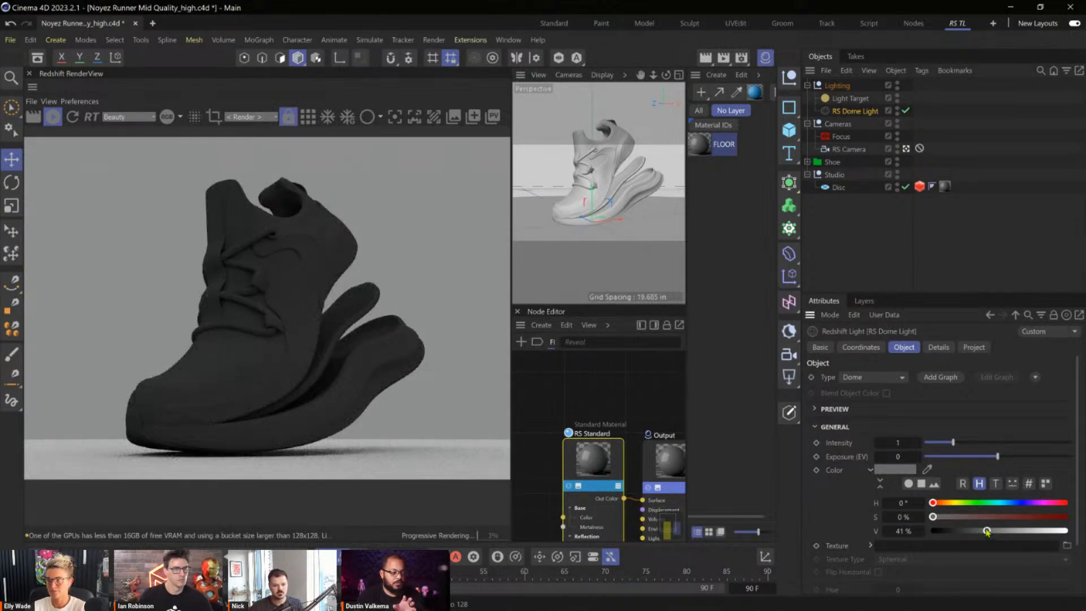
pyautogui.moveTo(995, 535); pyautogui.dragTo(1002, 535)
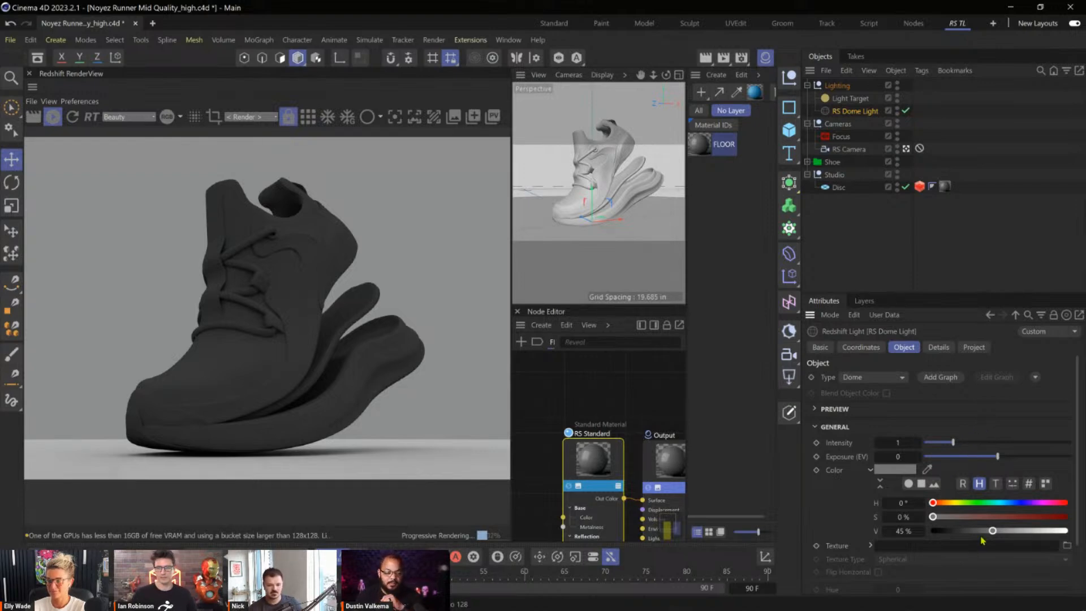
pyautogui.moveTo(993, 531); pyautogui.dragTo(999, 532)
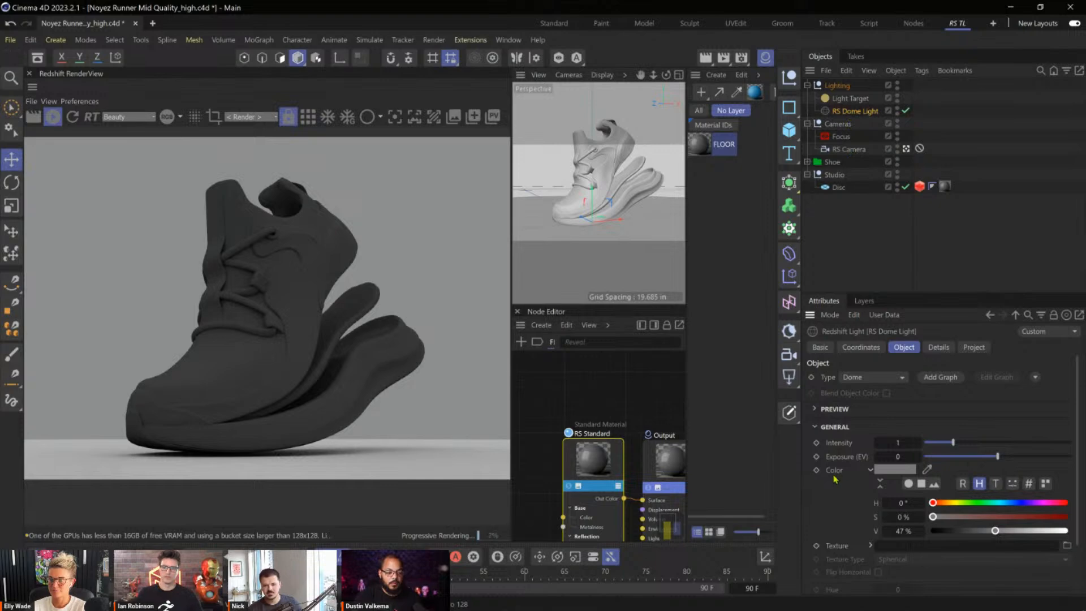
pyautogui.scroll(-2, 843, 468)
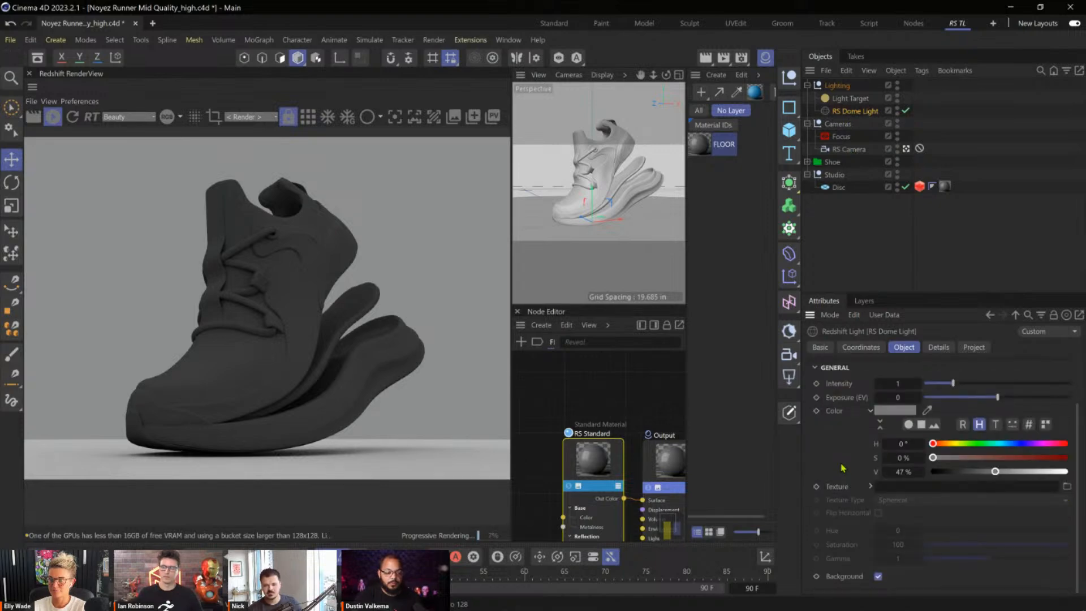
pyautogui.click(879, 576)
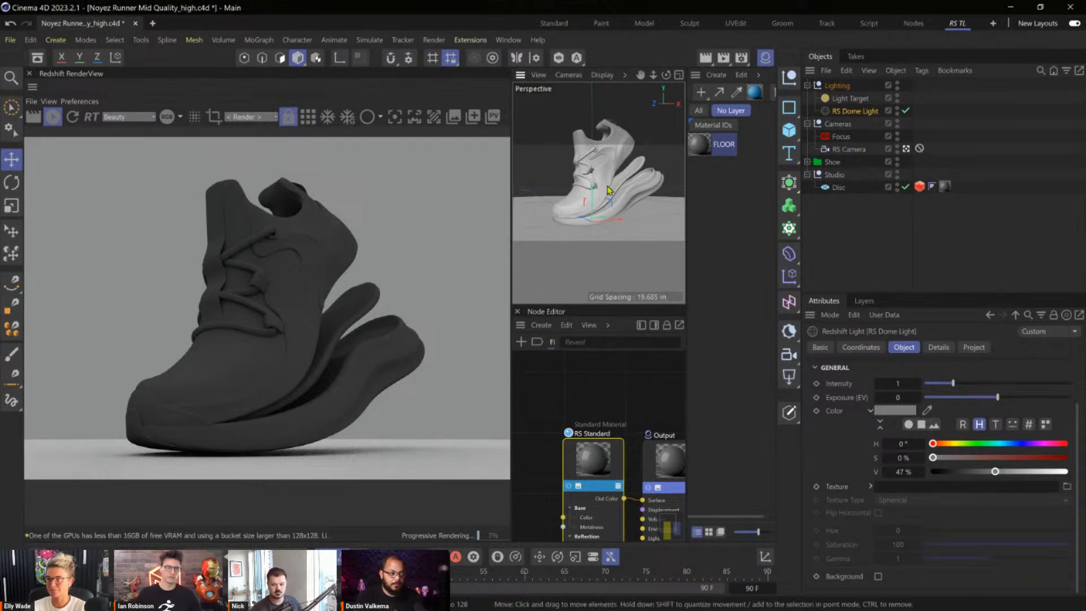
# Add an RS Area Light with a target tag, using the Light Target null as its target object.
pyautogui.scroll(-5, 610, 190)
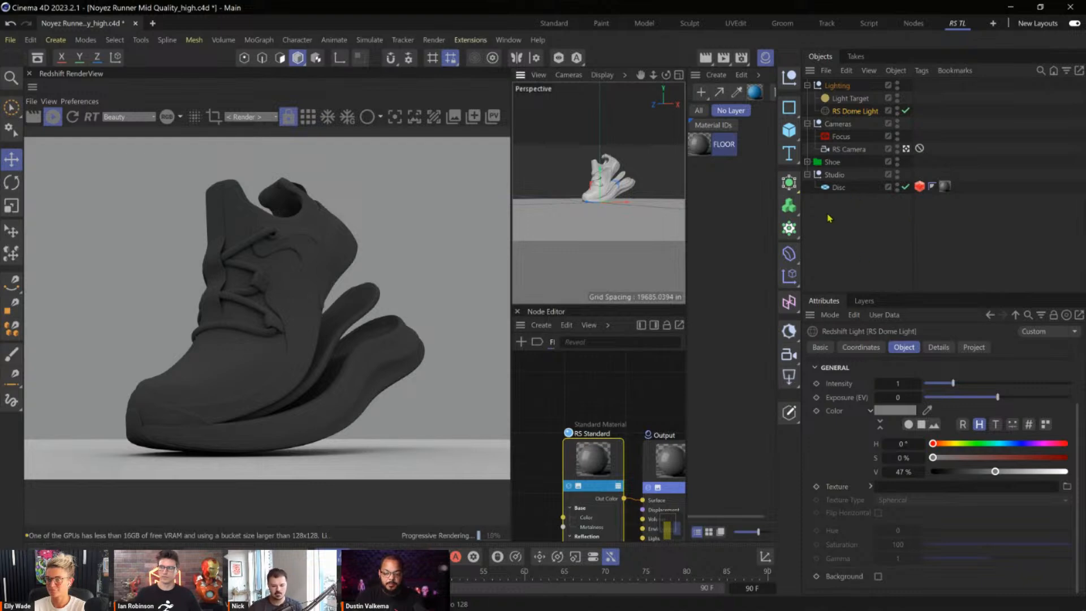
pyautogui.click(789, 378)
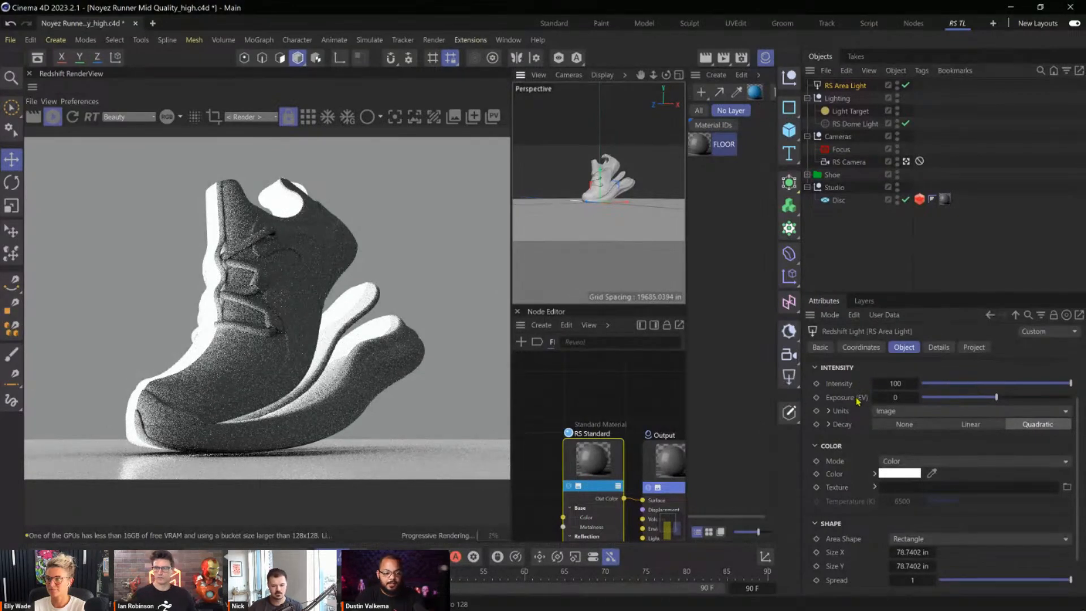
pyautogui.scroll(1, 858, 402)
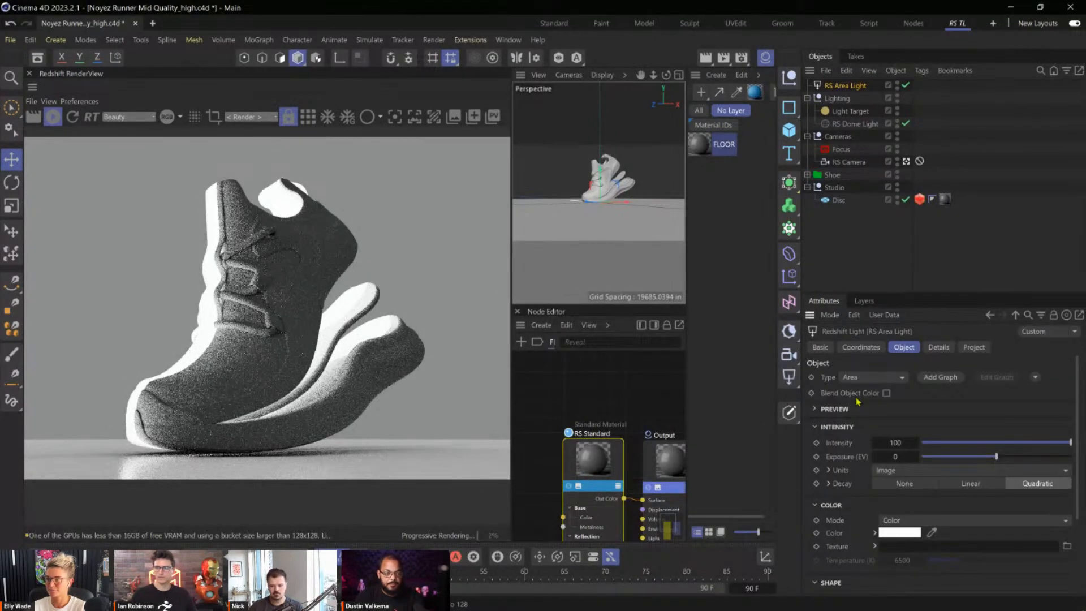
pyautogui.click(1036, 378)
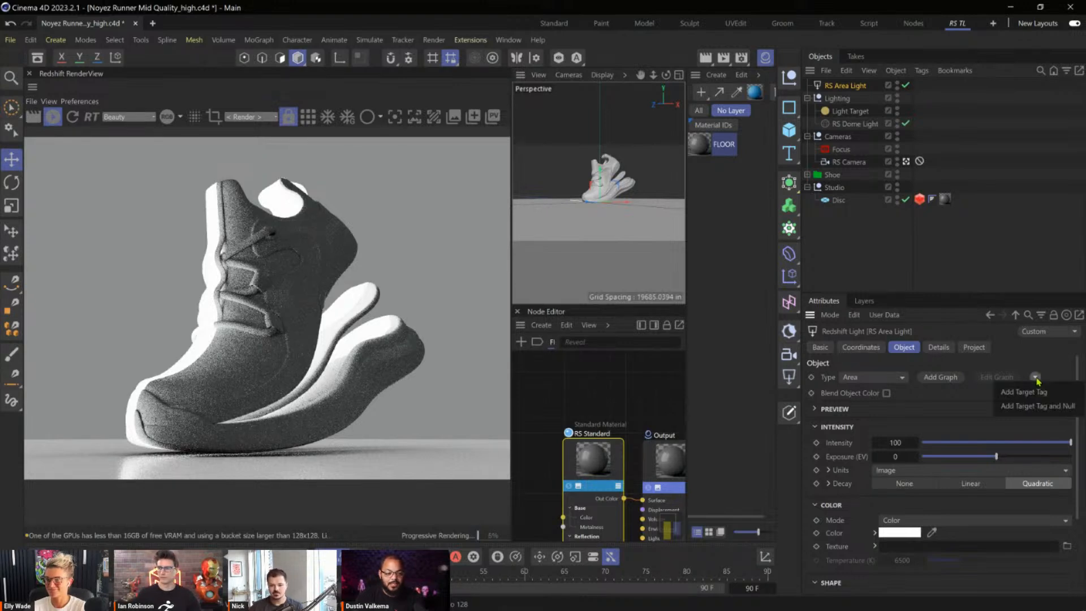
pyautogui.click(1024, 391)
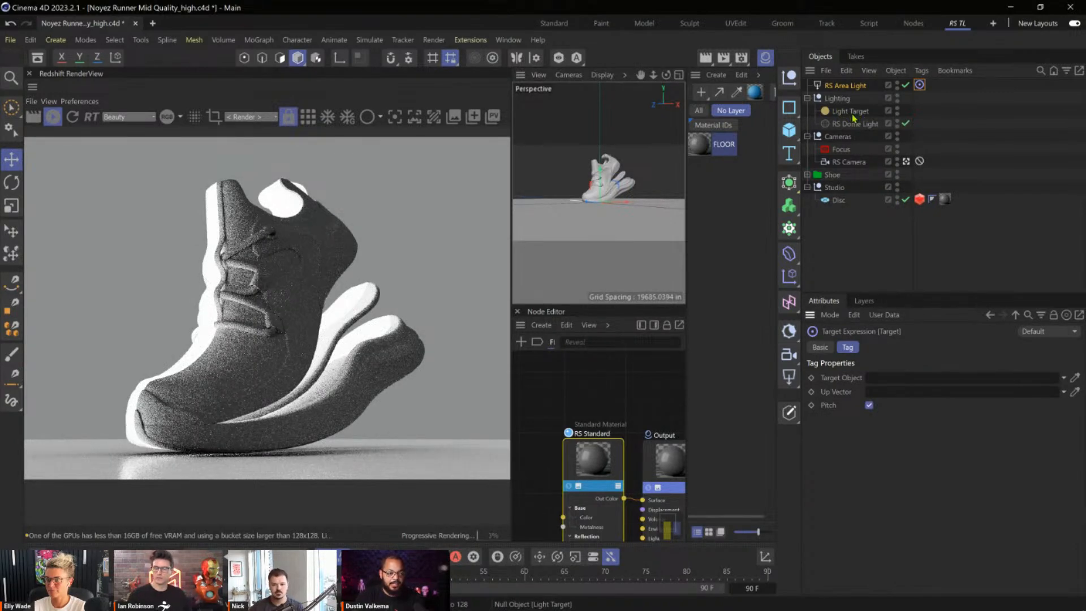
pyautogui.moveTo(852, 114); pyautogui.dragTo(893, 383)
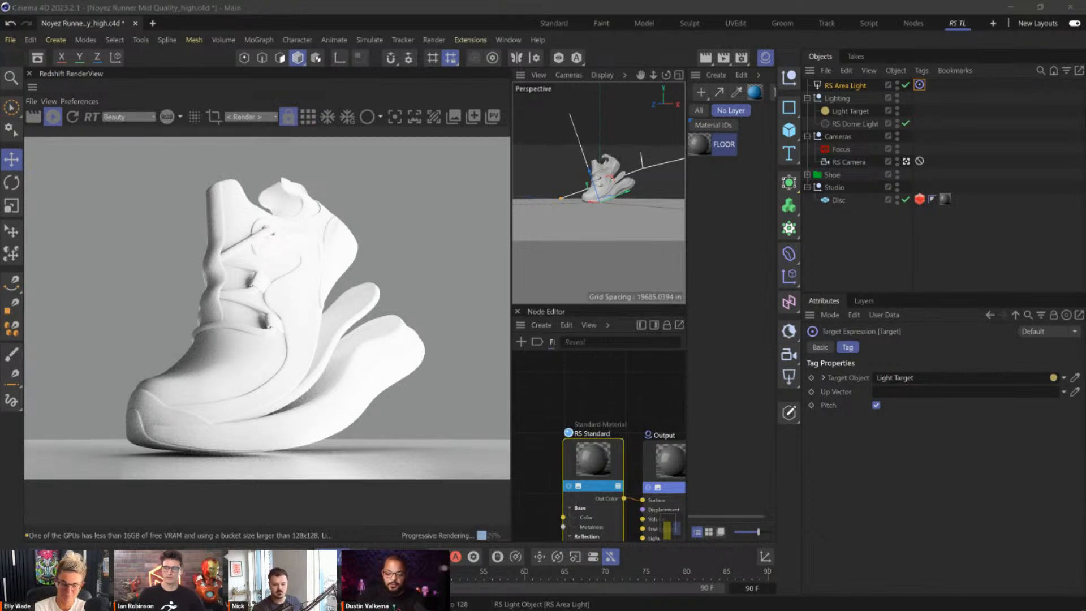
# Save the scene and set the RS Area Light's intensity to 20.
pyautogui.click(679, 54)
pyautogui.hotkey('ctrl', 's')
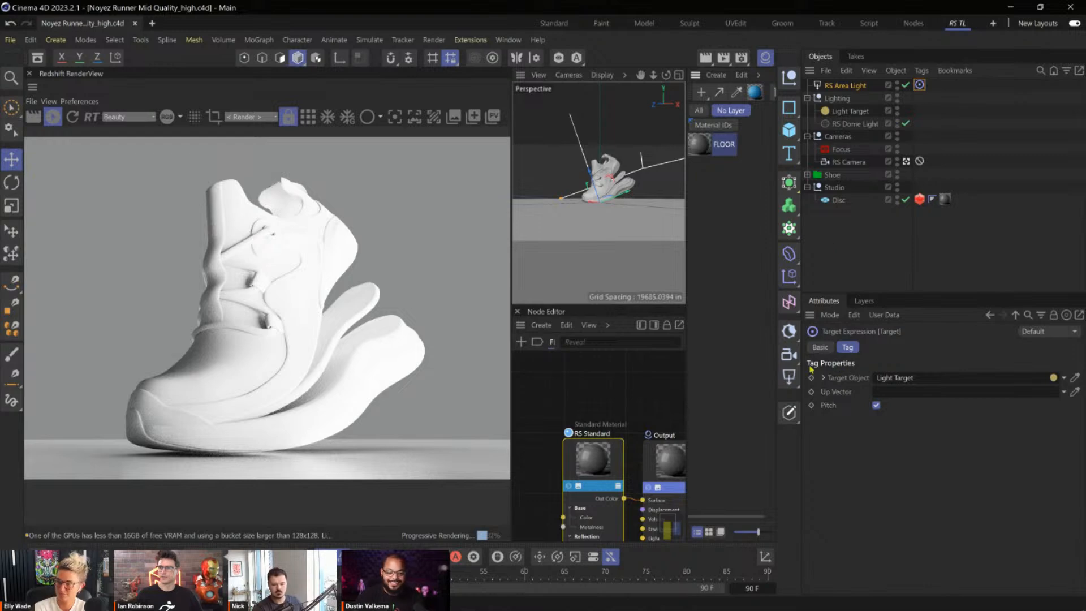
pyautogui.click(843, 87)
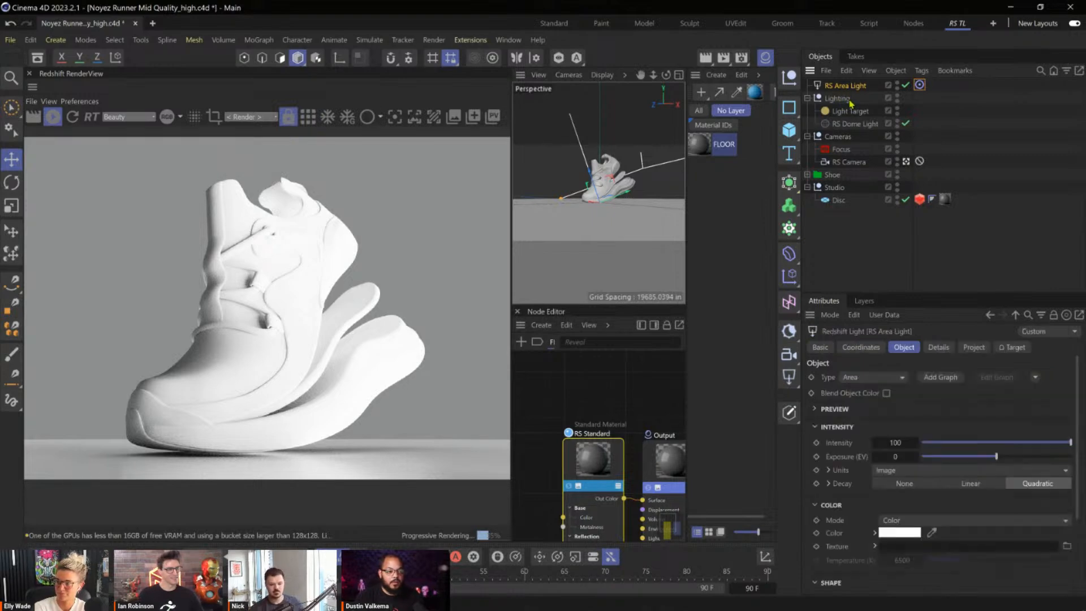
pyautogui.click(897, 442)
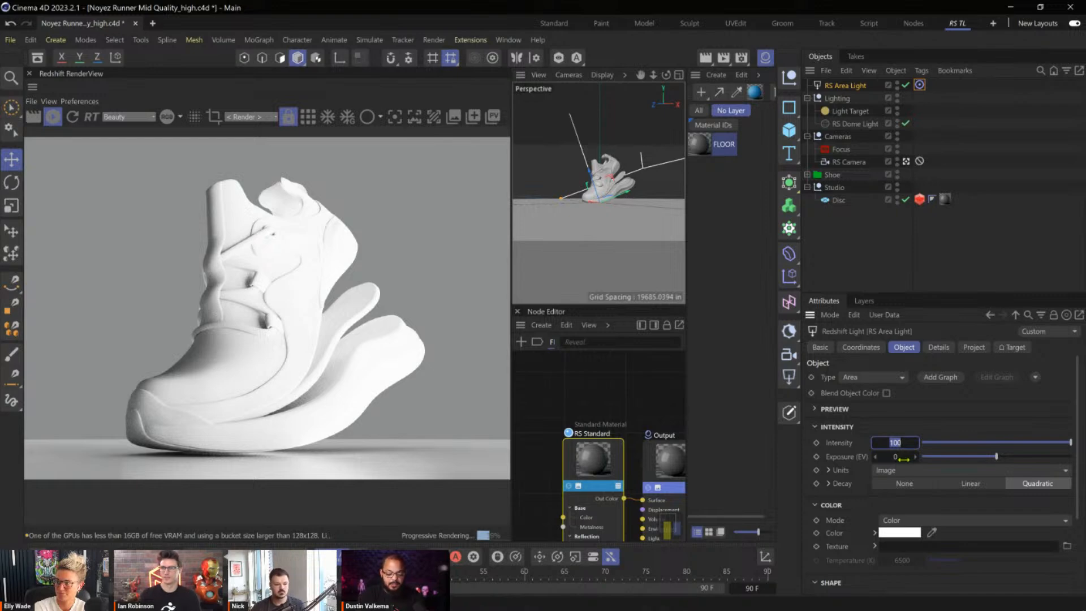
pyautogui.write('20')
pyautogui.press('Return')
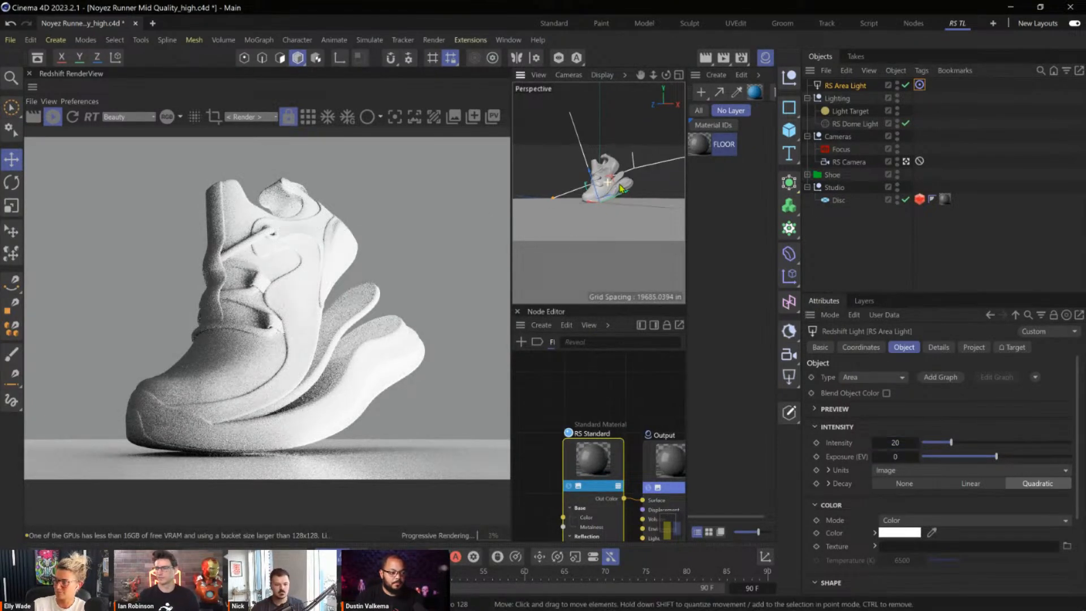
# Widen the viewport area beside the render and maximize the free Perspective view after comparing it with the RS Camera view.
pyautogui.middleClick(588, 212)
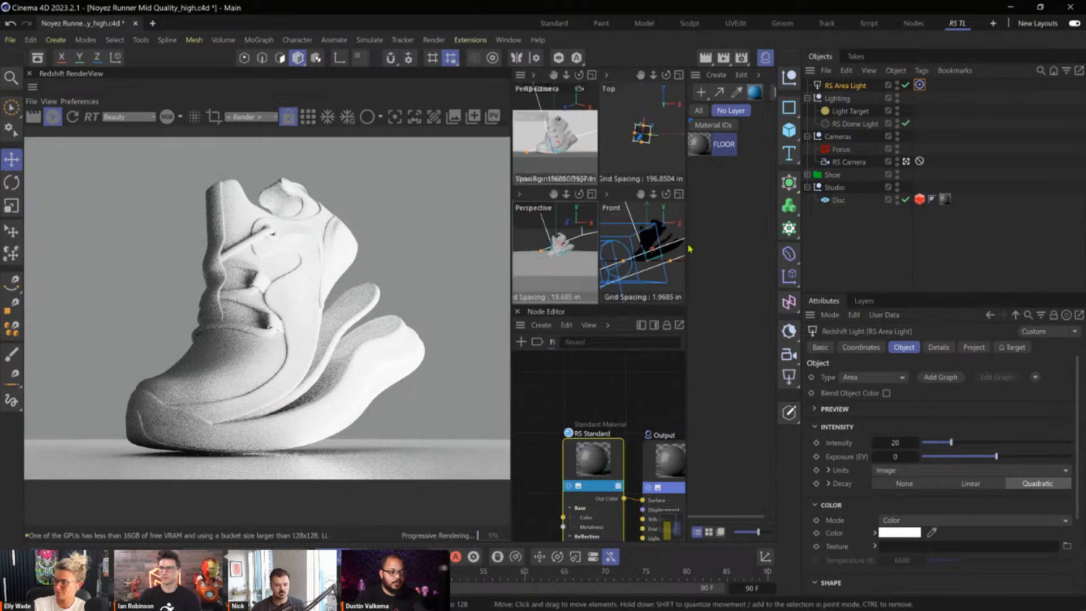
pyautogui.moveTo(687, 310); pyautogui.dragTo(775, 310)
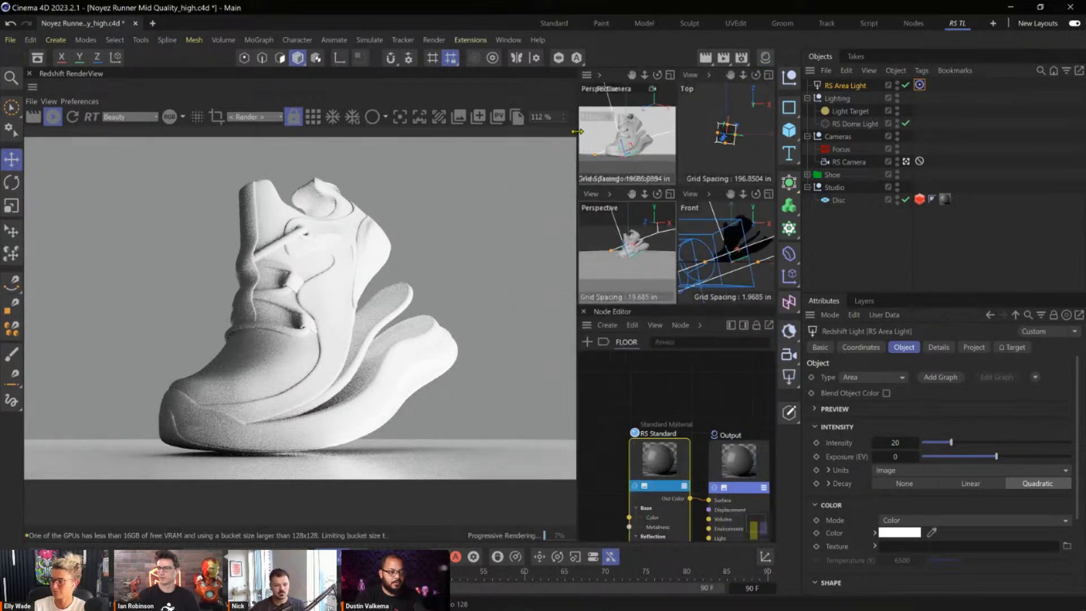
pyautogui.moveTo(577, 134); pyautogui.dragTo(538, 134)
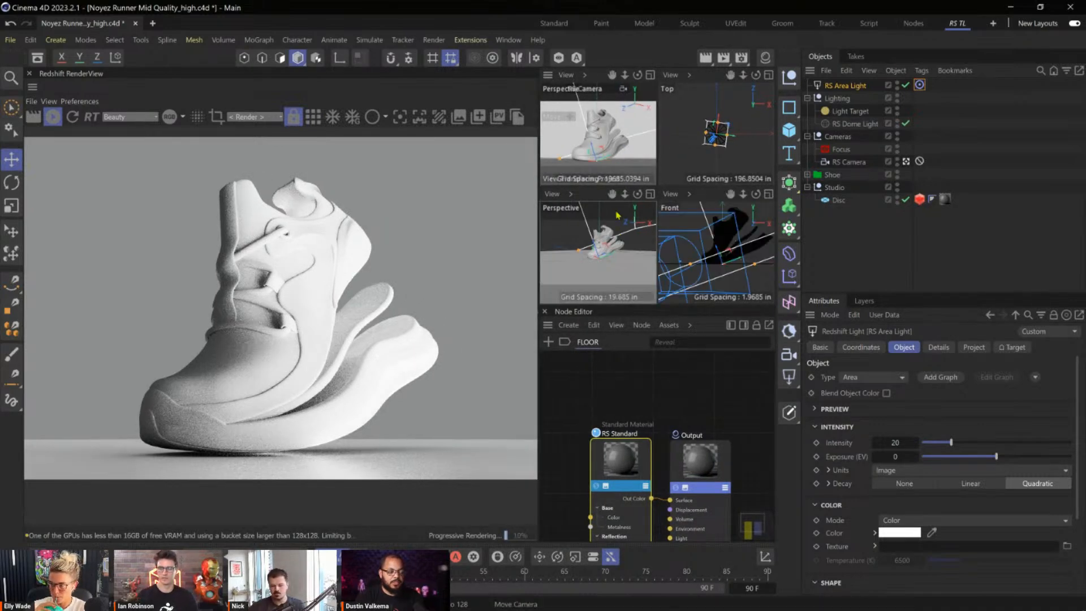
pyautogui.middleClick(616, 159)
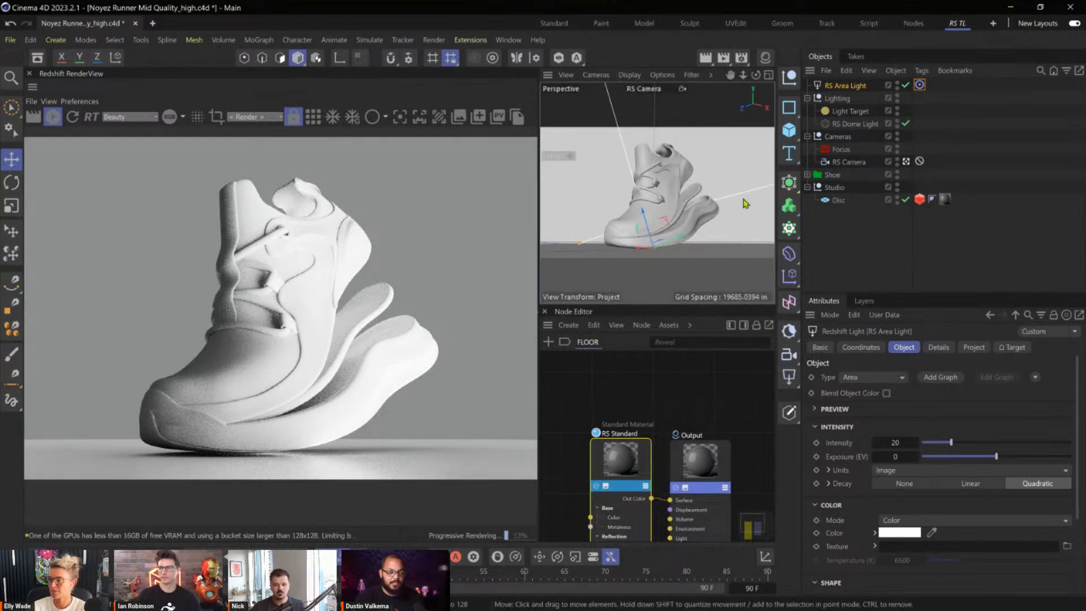
pyautogui.middleClick(649, 203)
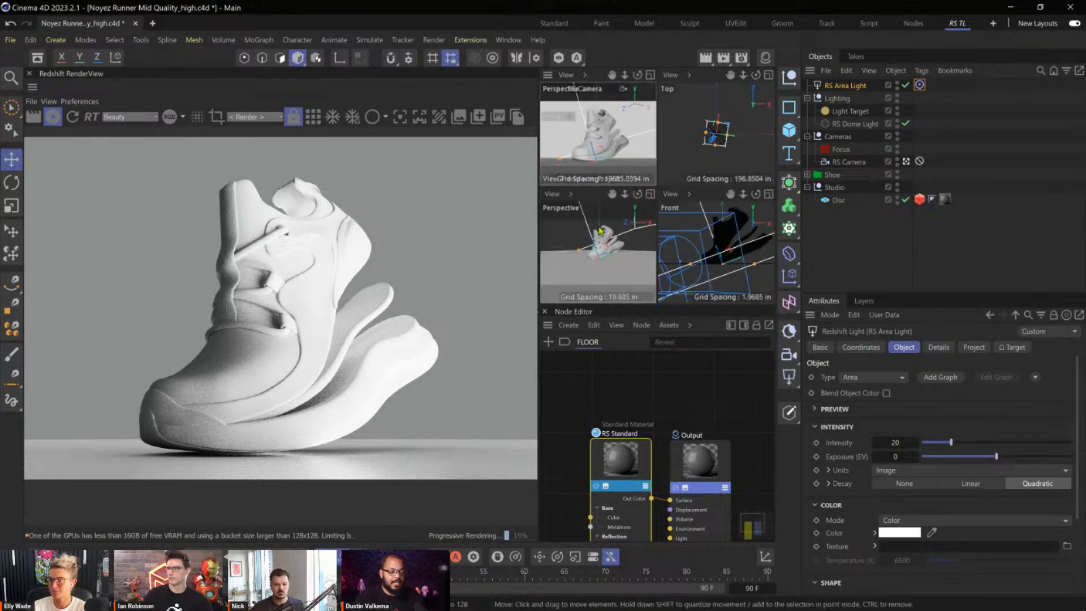
pyautogui.middleClick(694, 197)
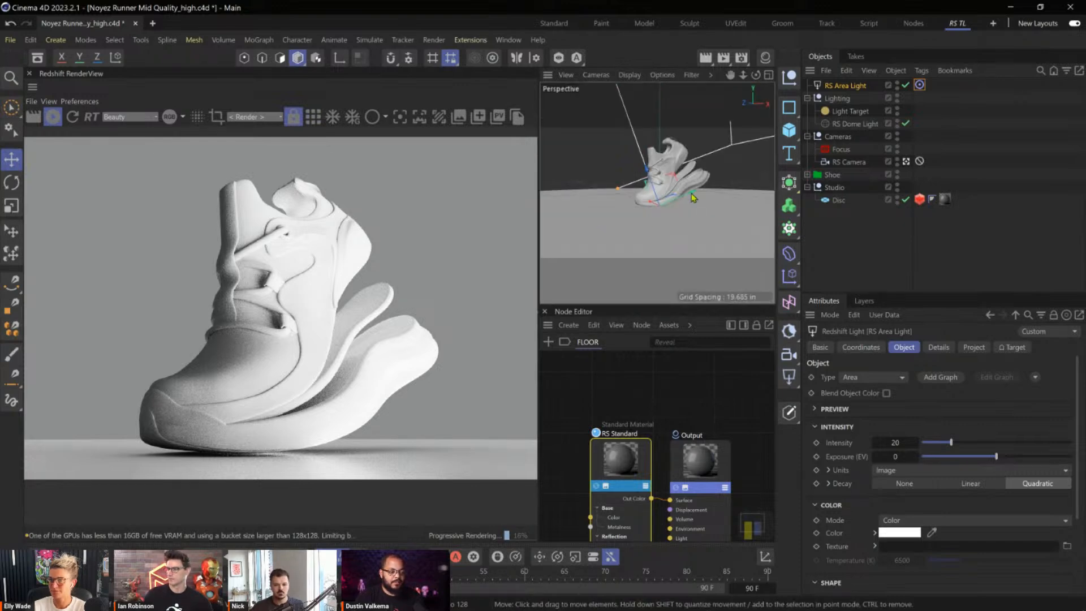
pyautogui.click(602, 79)
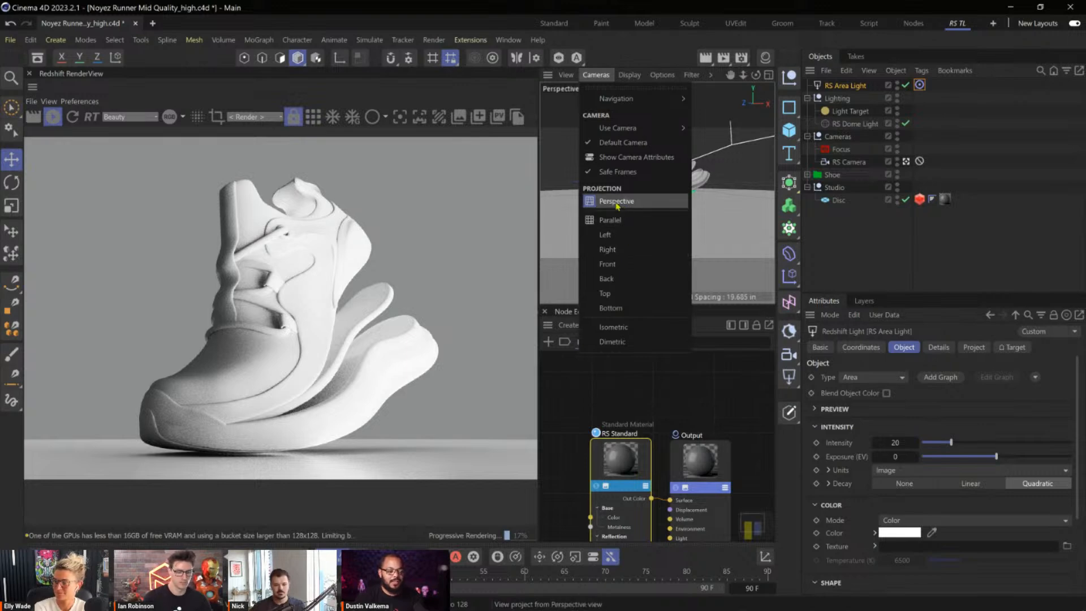
pyautogui.click(719, 202)
# Scale the RS Area Light down until it is far smaller than the studio floor disc.
pyautogui.moveTo(664, 185)
pyautogui.keyDown('alt'); pyautogui.mouseDown()
pyautogui.moveTo(705, 199)
pyautogui.moveTo(670, 197)
pyautogui.mouseUp(); pyautogui.keyUp('alt')
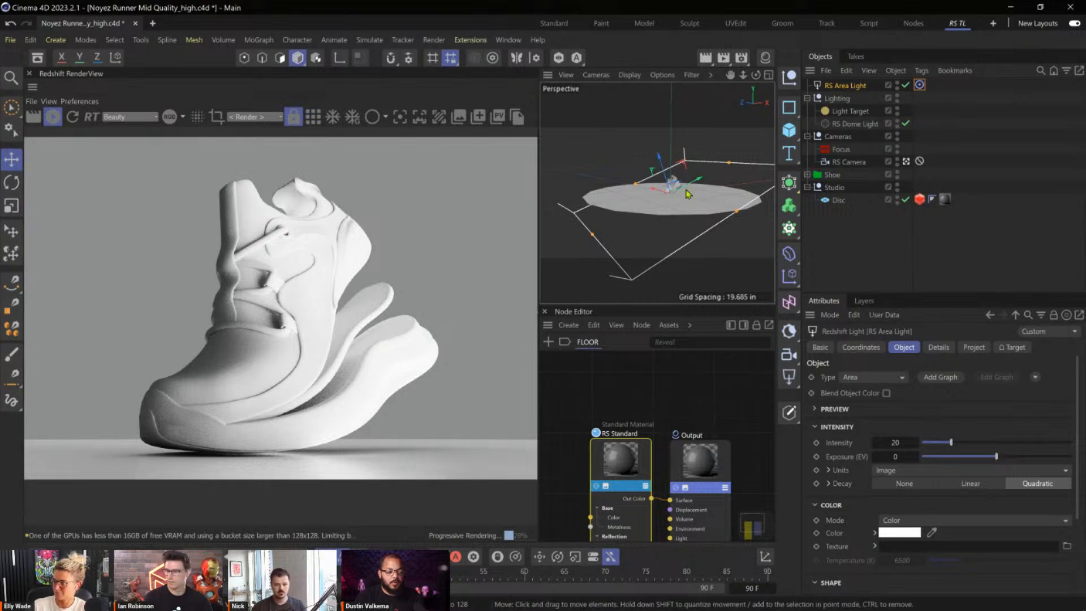
pyautogui.scroll(3, 707, 195)
pyautogui.press('t')
pyautogui.keyDown('alt'); pyautogui.moveTo(713, 189); pyautogui.dragTo(537, 312); pyautogui.keyUp('alt')
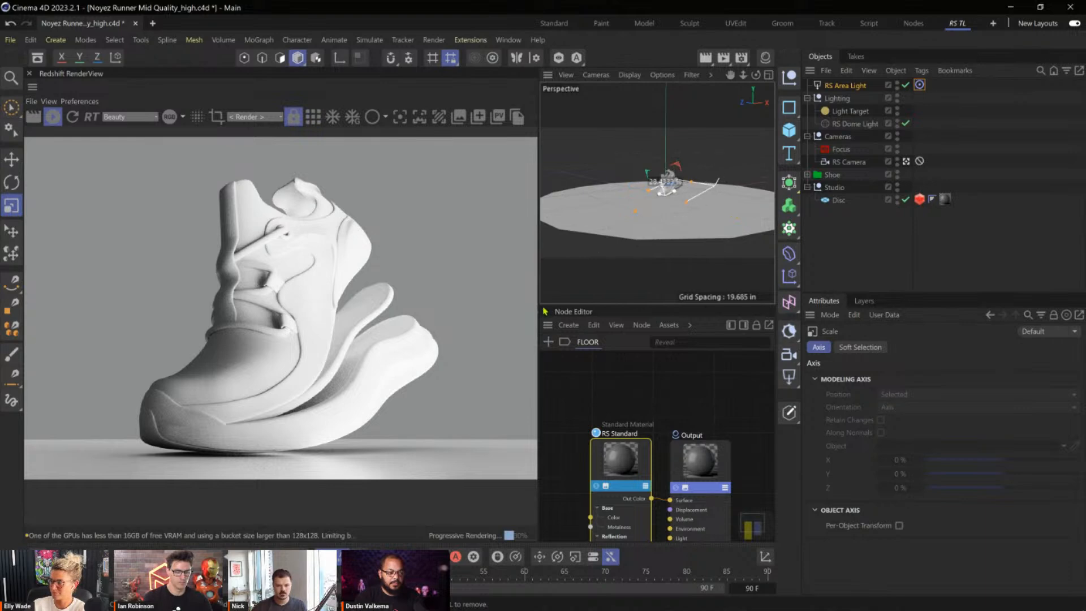
# Move the RS Area Light up and back so it sits above and behind the shoe.
pyautogui.press('e')
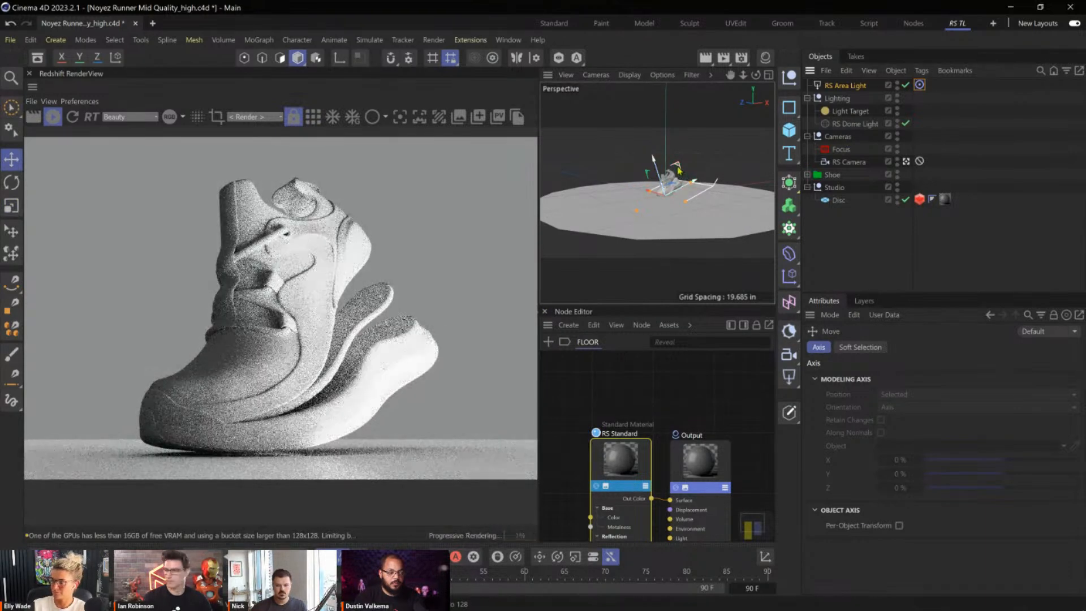
pyautogui.moveTo(684, 184); pyautogui.dragTo(695, 130)
pyautogui.keyDown('alt'); pyautogui.moveTo(660, 190); pyautogui.dragTo(716, 199); pyautogui.keyUp('alt')
pyautogui.moveTo(684, 143); pyautogui.dragTo(665, 154)
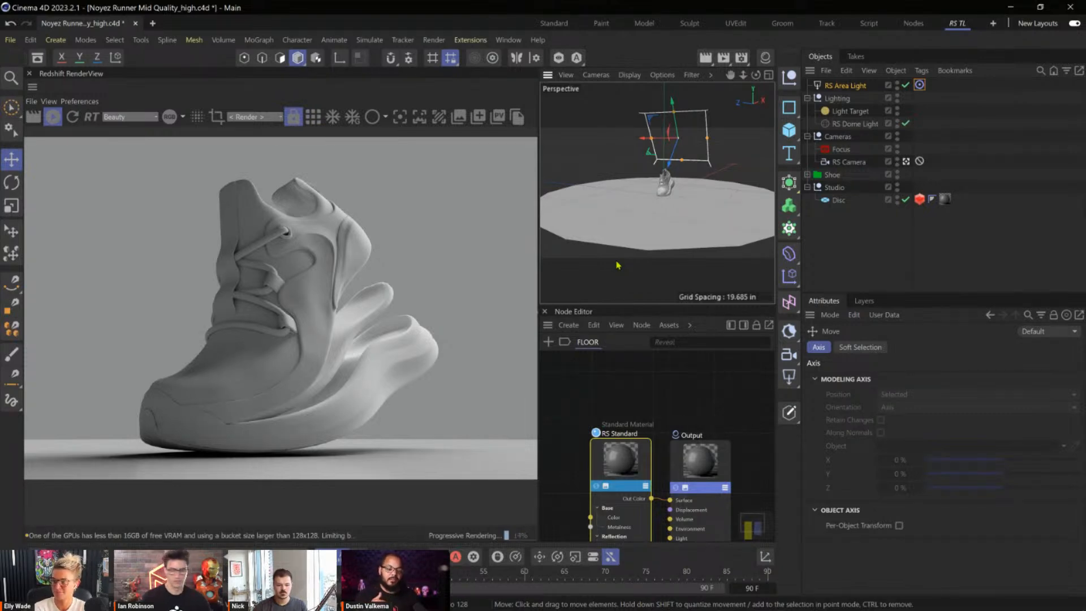
# Check the heel shading in the render closely and scale the RS Area Light down further.
pyautogui.scroll(5, 365, 265)
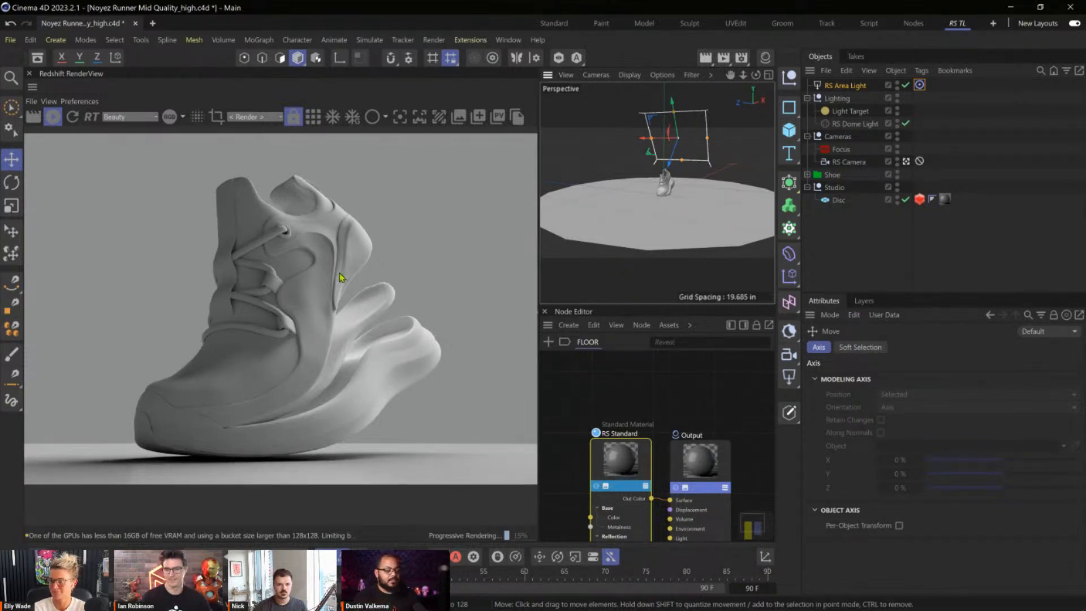
pyautogui.scroll(-5, 353, 236)
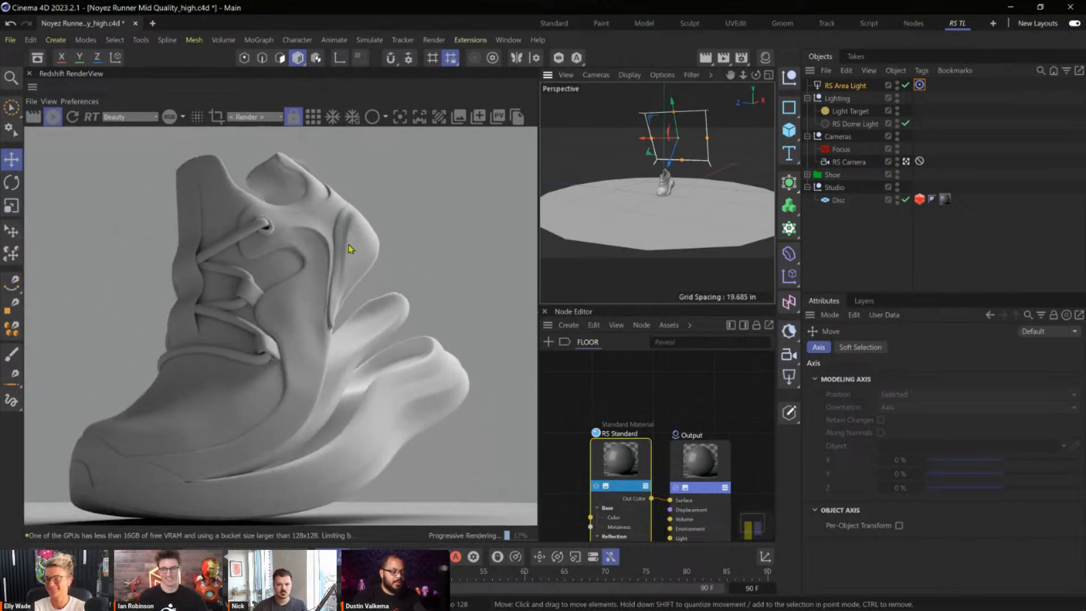
pyautogui.scroll(5, 350, 250)
pyautogui.scroll(2, 345, 262)
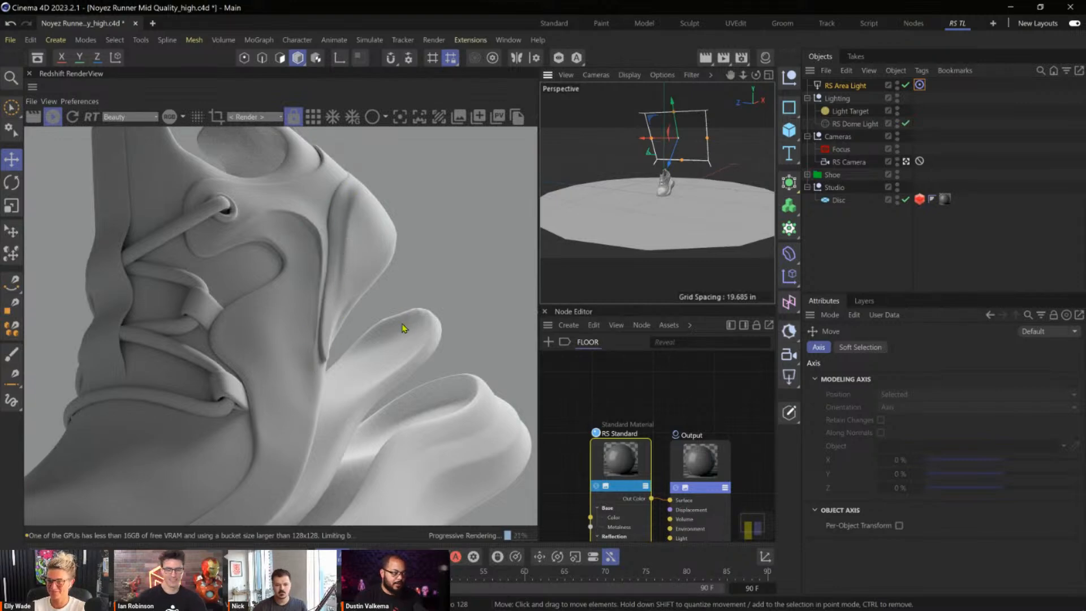
pyautogui.keyDown('alt'); pyautogui.moveTo(349, 232); pyautogui.dragTo(172, 233, button='right'); pyautogui.keyUp('alt')
pyautogui.keyDown('alt'); pyautogui.moveTo(333, 266); pyautogui.dragTo(374, 278, button='middle'); pyautogui.keyUp('alt')
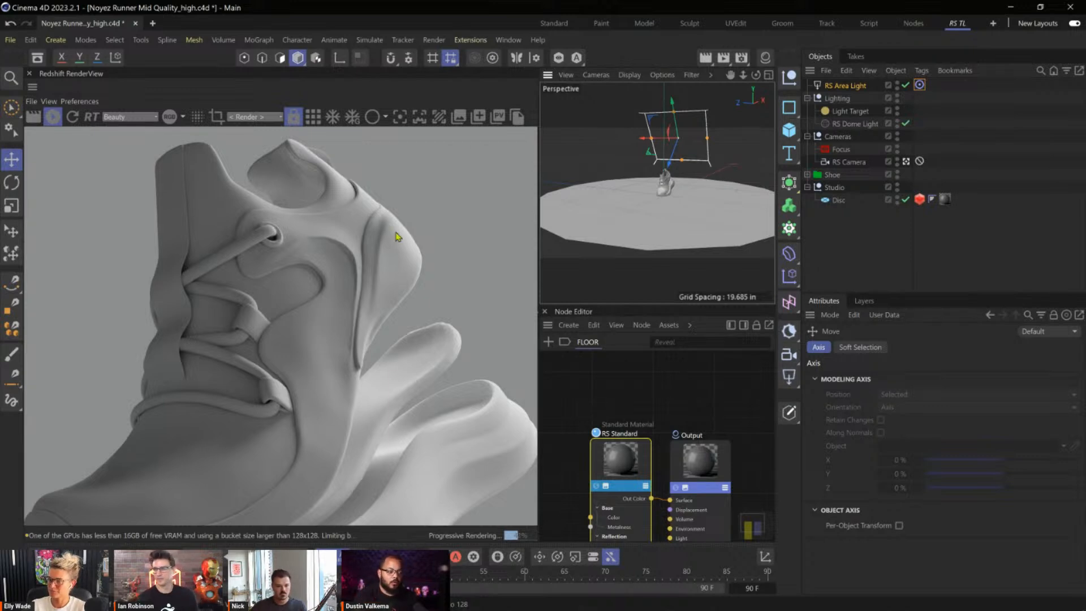
pyautogui.moveTo(641, 177)
pyautogui.keyDown('alt'); pyautogui.mouseDown()
pyautogui.moveTo(700, 191)
pyautogui.moveTo(658, 167)
pyautogui.mouseUp(); pyautogui.keyUp('alt')
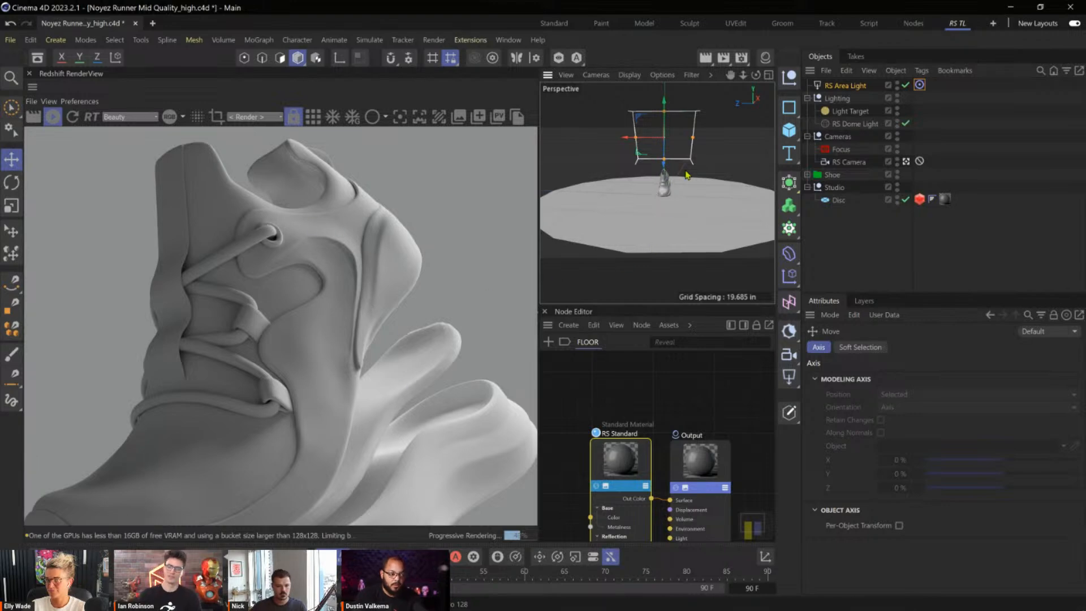
pyautogui.press('t')
pyautogui.moveTo(667, 159); pyautogui.dragTo(542, 312)
pyautogui.moveTo(537, 315); pyautogui.dragTo(543, 313)
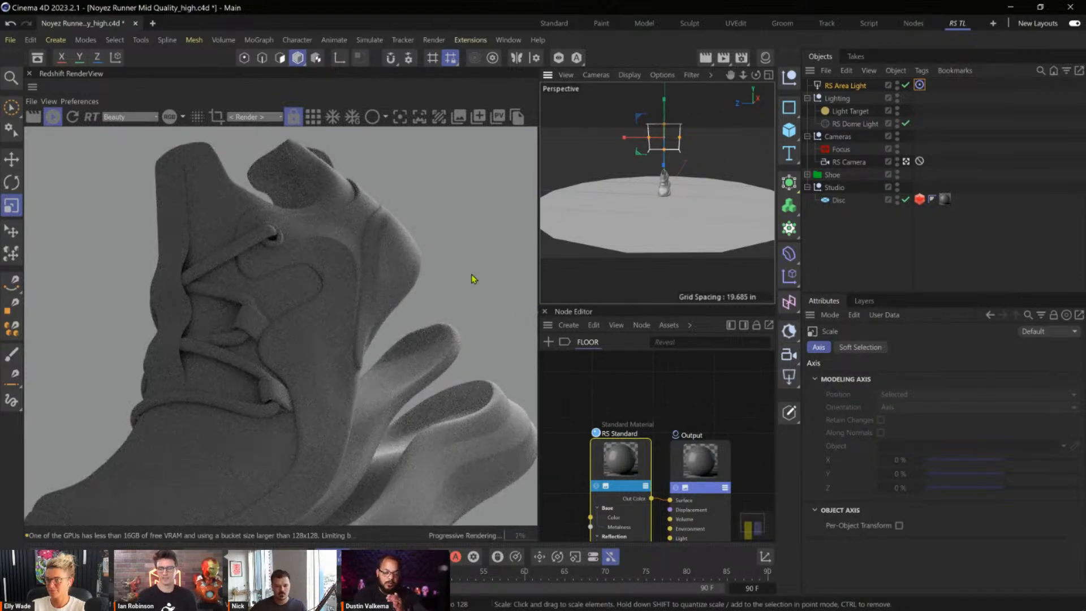
# Place the RS Area Light inside the Lighting group.
pyautogui.keyDown('alt'); pyautogui.moveTo(670, 186); pyautogui.dragTo(695, 123); pyautogui.keyUp('alt')
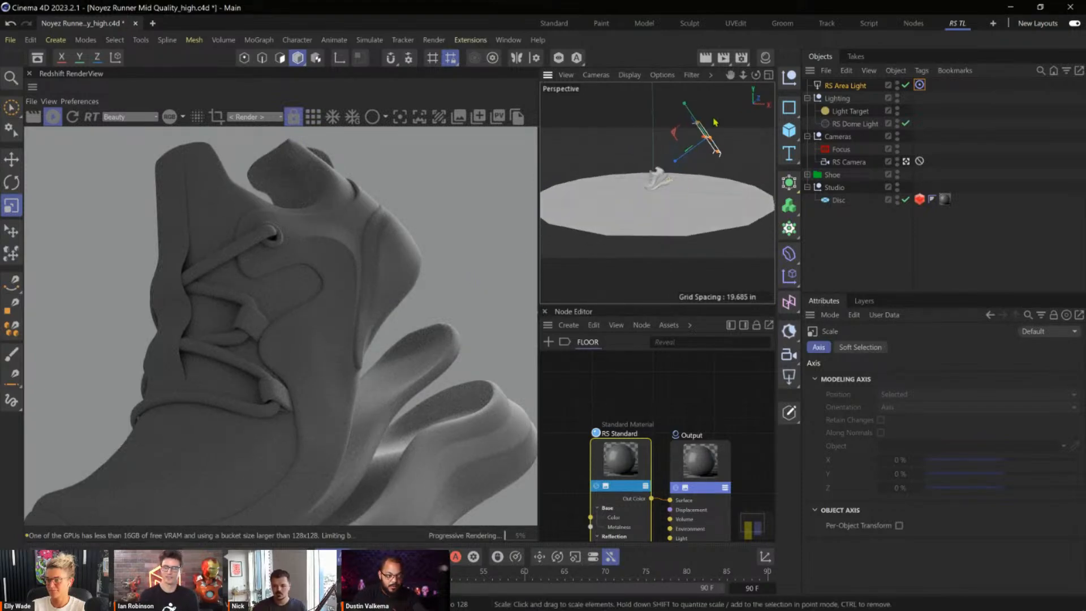
pyautogui.keyDown('alt'); pyautogui.moveTo(649, 188); pyautogui.dragTo(724, 175); pyautogui.keyUp('alt')
pyautogui.moveTo(859, 91); pyautogui.dragTo(857, 109)
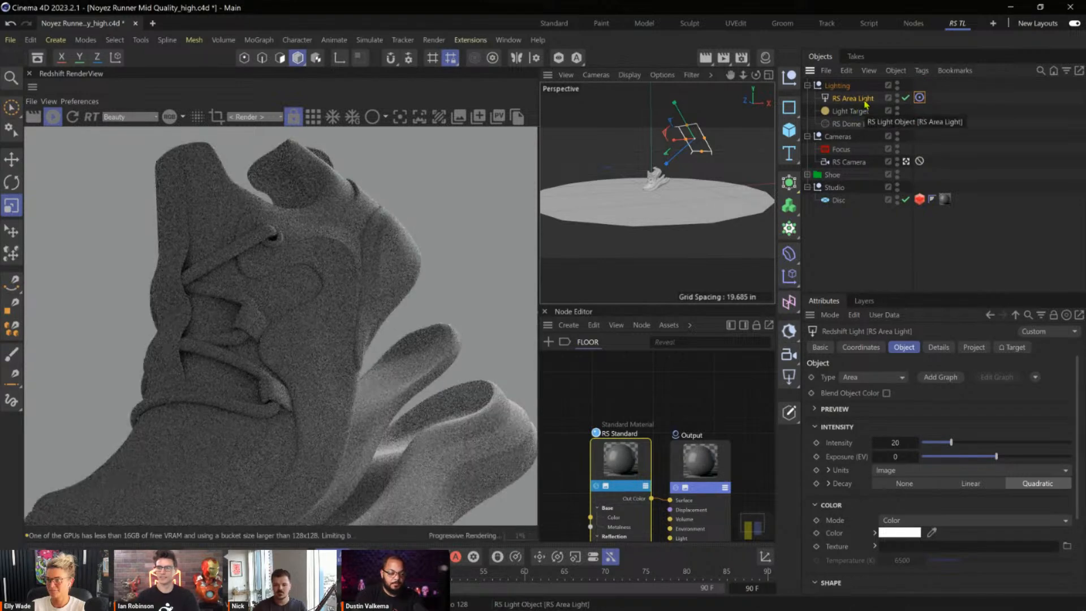
# Set the RS Area Light's spread to 0.25.
pyautogui.moveTo(1079, 414); pyautogui.dragTo(1076, 497)
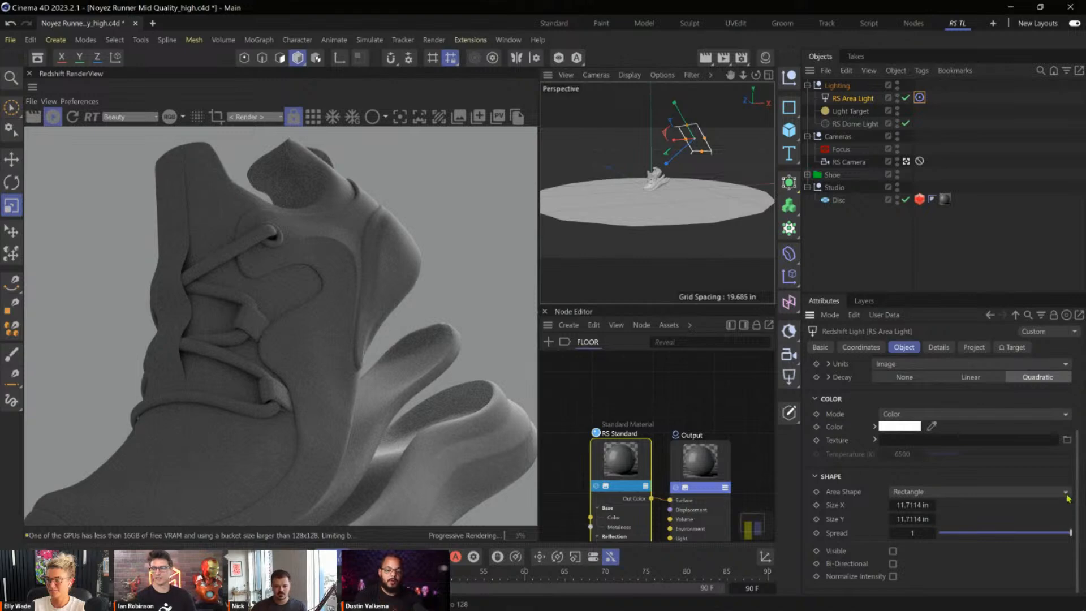
pyautogui.doubleClick(922, 533)
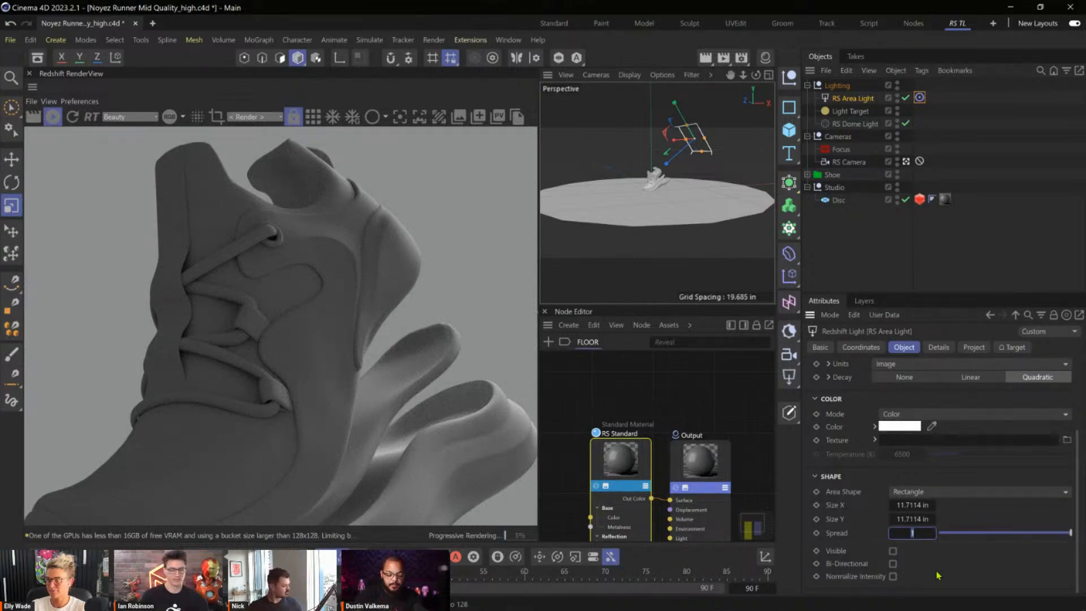
pyautogui.write('.25')
pyautogui.press('Return')
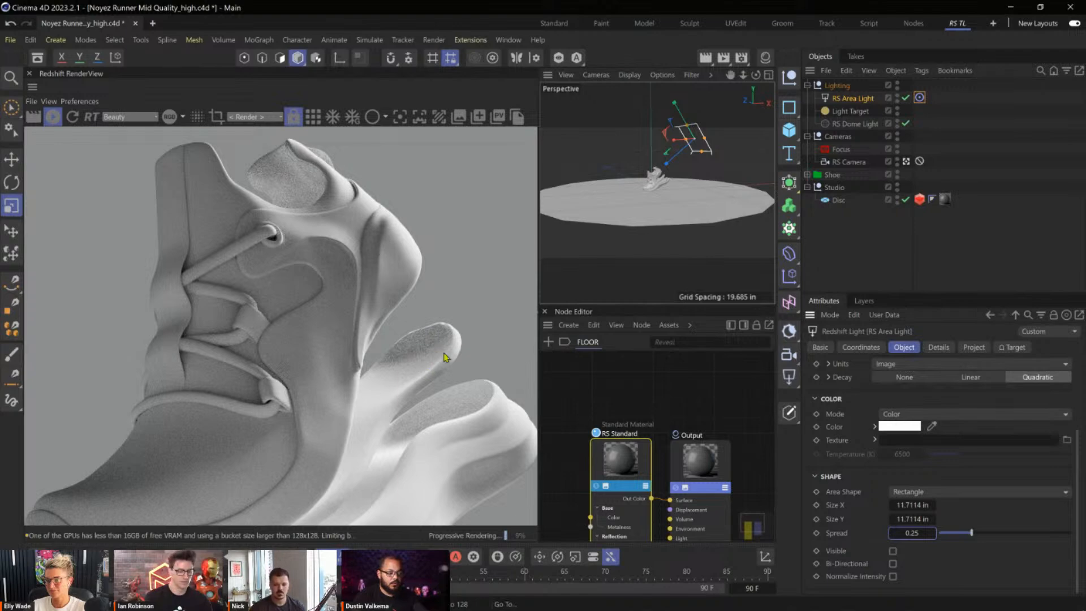
# Check the shoe in the render and set the RS Area Light's spread to 0.5.
pyautogui.scroll(-3, 262, 340)
pyautogui.moveTo(316, 343); pyautogui.dragTo(327, 317, button='middle')
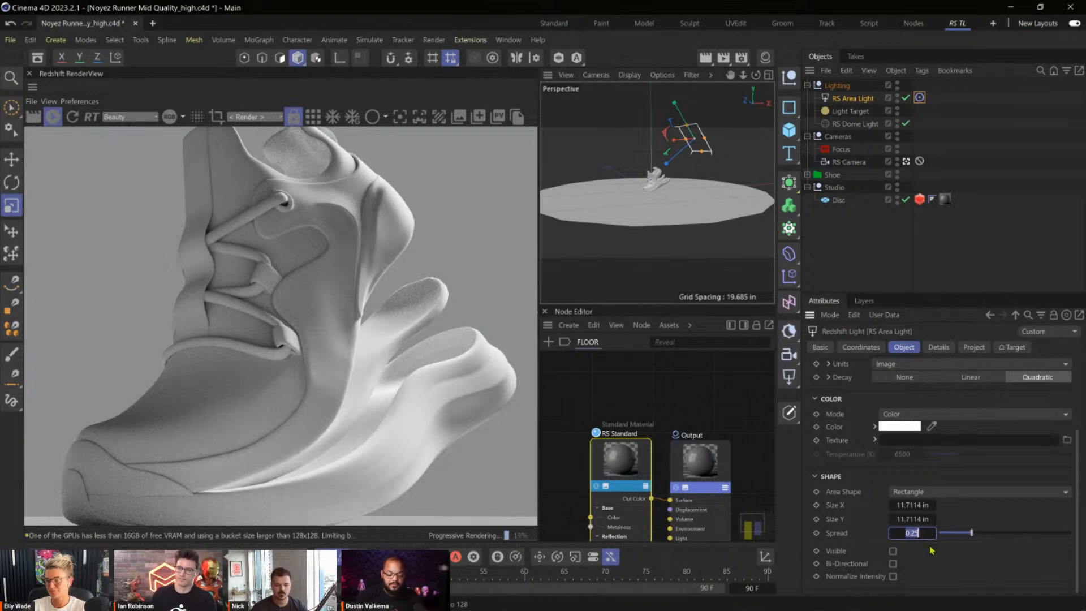
pyautogui.write('.5')
pyautogui.press('Return')
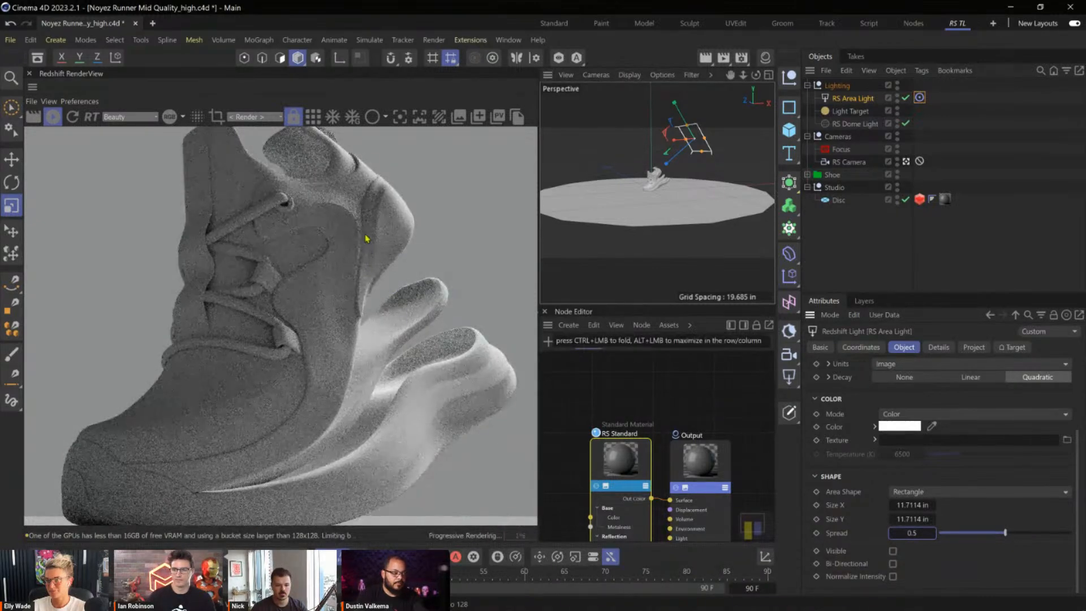
# Fine-tune the RS Area Light's height and distance behind the shoe while checking the heel and sole shading in the render.
pyautogui.press('e')
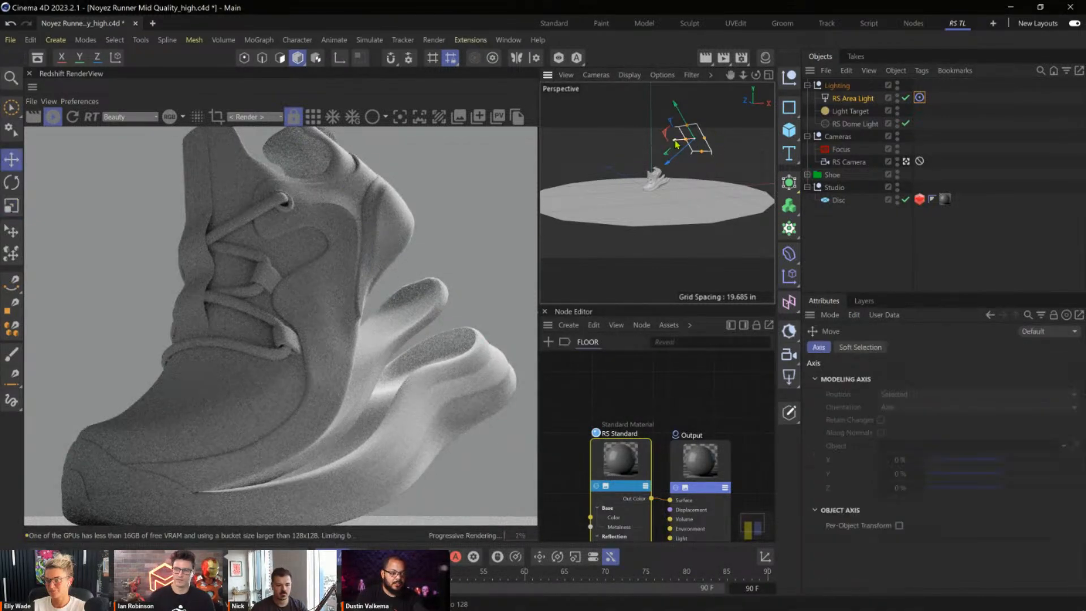
pyautogui.moveTo(677, 145); pyautogui.dragTo(683, 141)
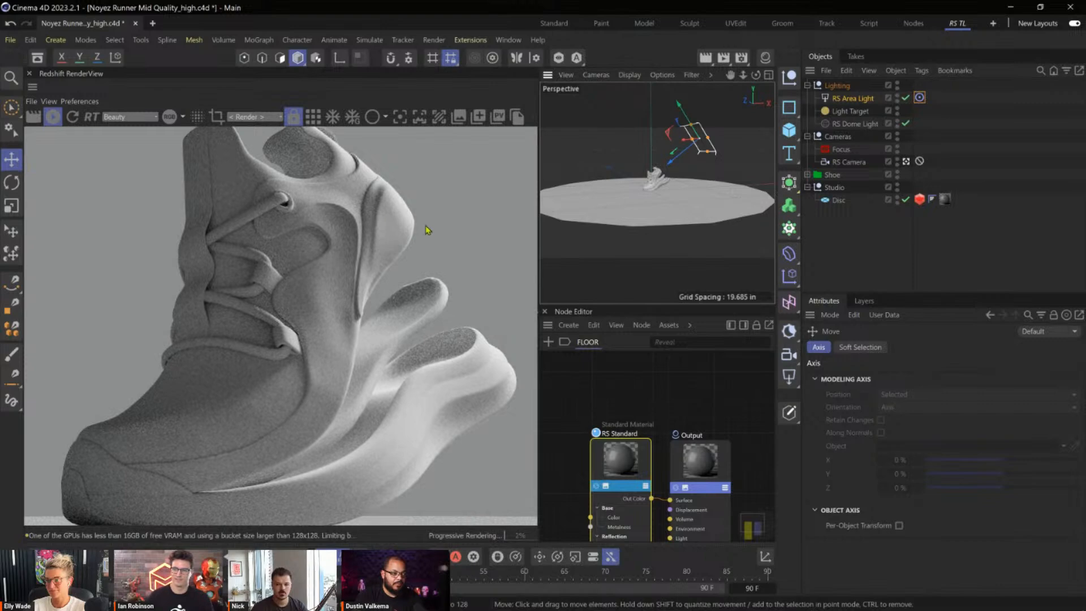
pyautogui.moveTo(682, 114); pyautogui.dragTo(688, 123)
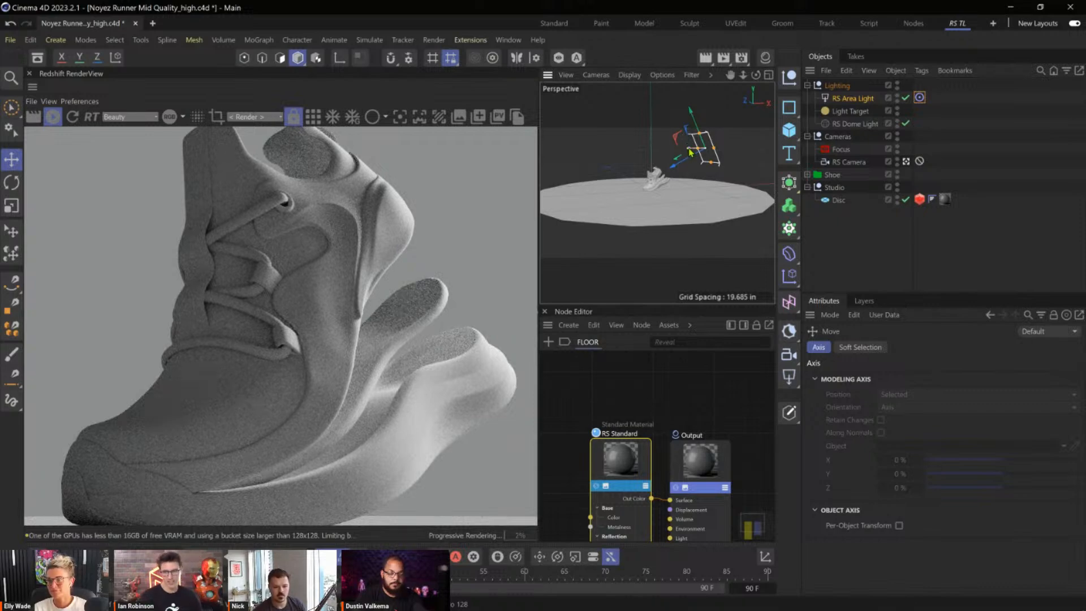
pyautogui.moveTo(691, 150); pyautogui.dragTo(690, 150)
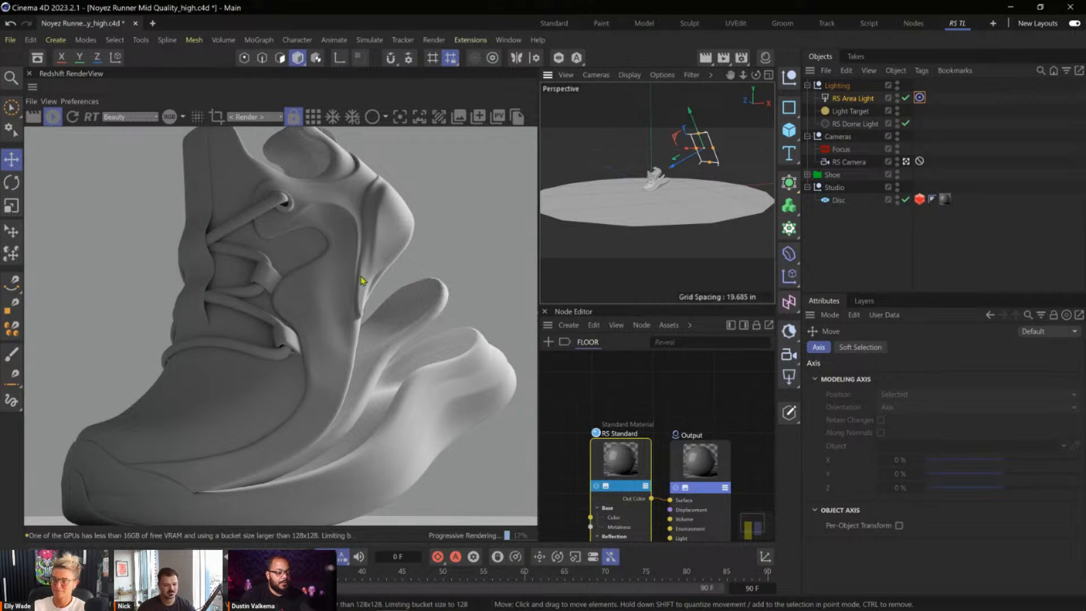
pyautogui.keyDown('alt'); pyautogui.moveTo(368, 279); pyautogui.dragTo(189, 288, button='right'); pyautogui.keyUp('alt')
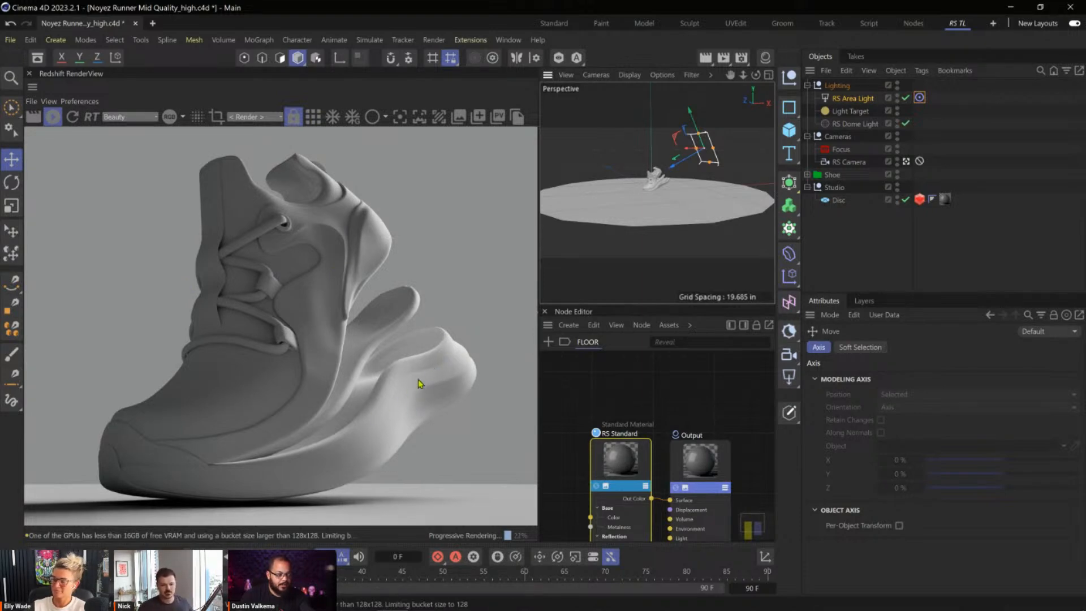
pyautogui.moveTo(691, 113); pyautogui.dragTo(685, 104)
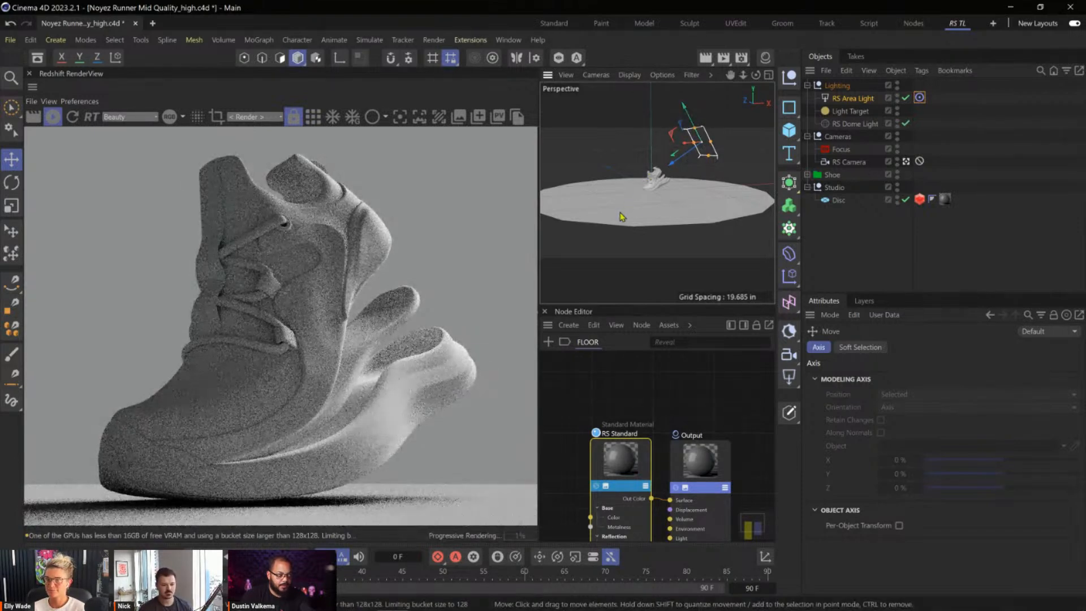
# Toggle the RS Area Light's move axes between object and world coordinates, leaving the world coordinate system active.
pyautogui.keyDown('alt'); pyautogui.moveTo(655, 175); pyautogui.dragTo(724, 181, button='right'); pyautogui.keyUp('alt')
pyautogui.keyDown('alt'); pyautogui.moveTo(678, 218); pyautogui.dragTo(757, 207); pyautogui.keyUp('alt')
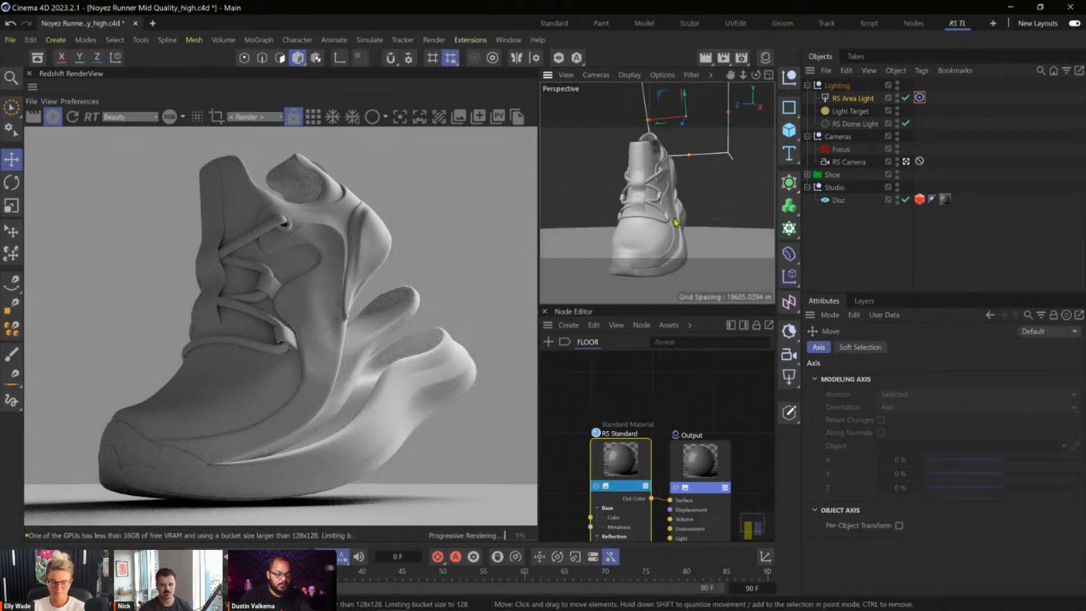
pyautogui.keyDown('alt'); pyautogui.moveTo(682, 220); pyautogui.dragTo(653, 217); pyautogui.keyUp('alt')
pyautogui.scroll(-3, 632, 217)
pyautogui.scroll(-5, 645, 220)
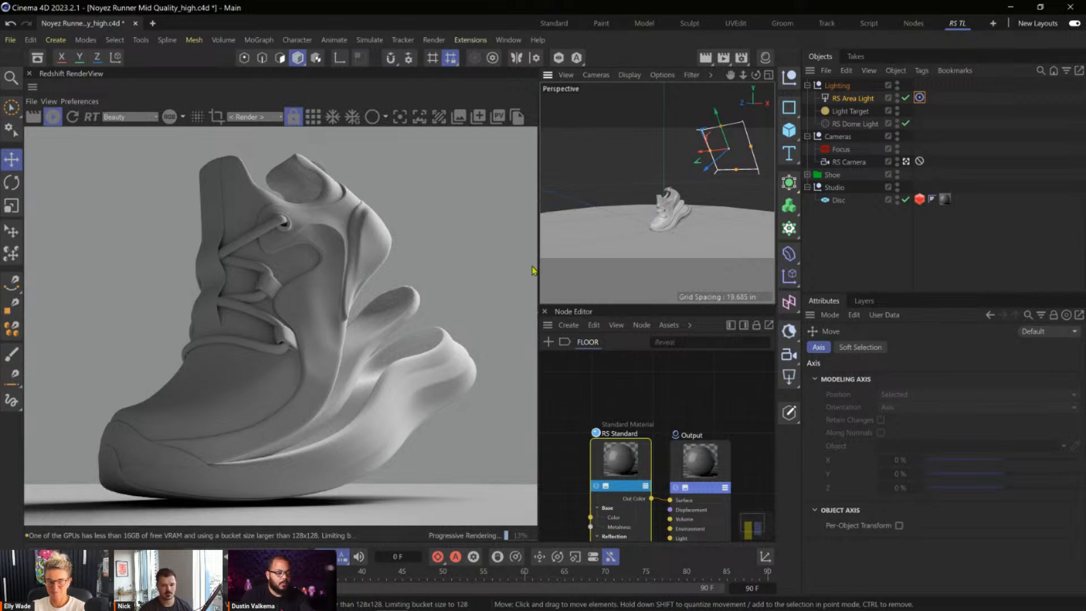
pyautogui.press('w')
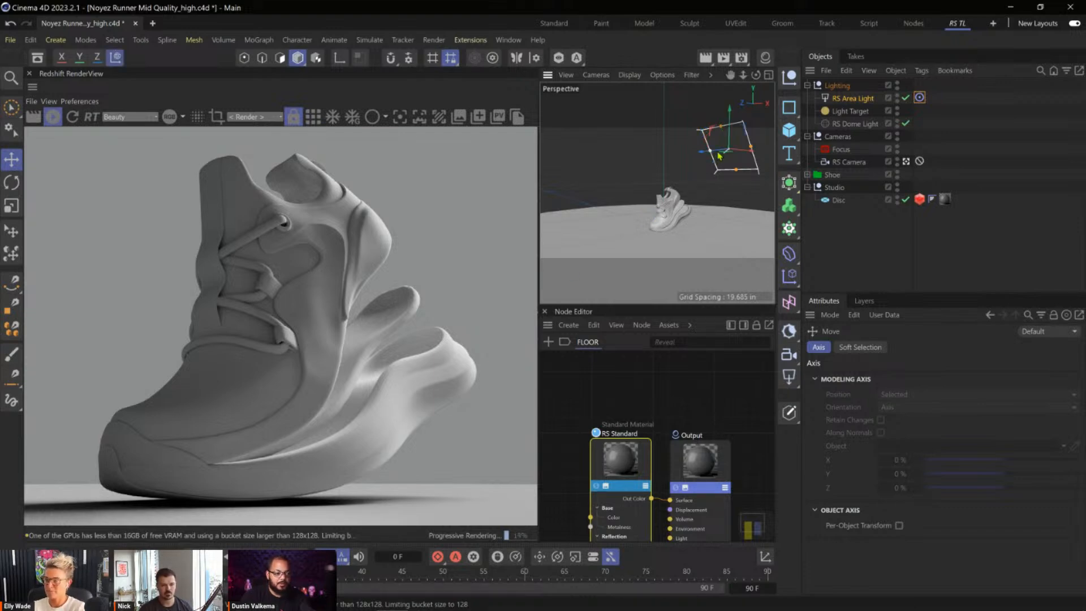
pyautogui.moveTo(681, 213)
pyautogui.keyDown('alt'); pyautogui.mouseDown()
pyautogui.moveTo(684, 226)
pyautogui.moveTo(666, 220)
pyautogui.moveTo(685, 223)
pyautogui.mouseUp(); pyautogui.keyUp('alt')
pyautogui.press('w')
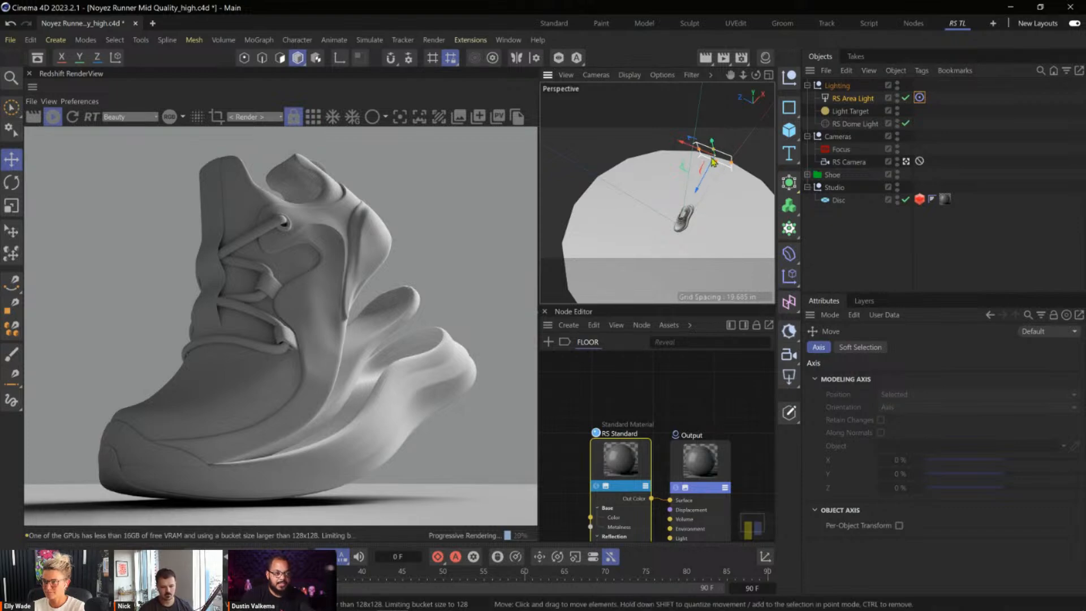
pyautogui.click(116, 59)
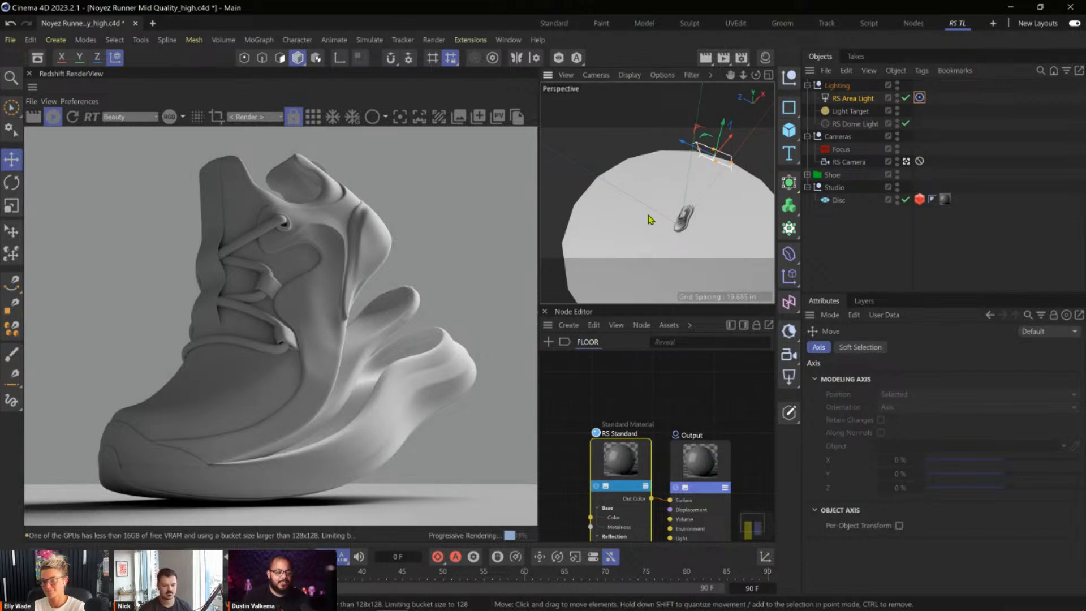
# Duplicate the RS Area Light and position the copy behind the shoe, on the toe side of the disc, checking the render.
pyautogui.keyDown('alt'); pyautogui.moveTo(685, 215); pyautogui.dragTo(688, 207); pyautogui.keyUp('alt')
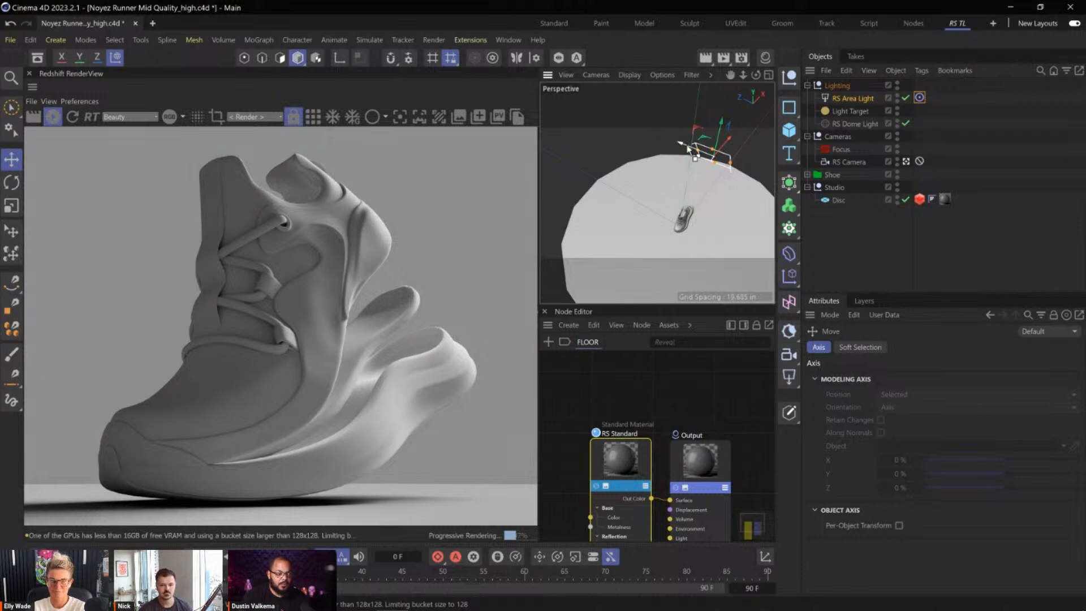
pyautogui.moveTo(678, 147); pyautogui.dragTo(618, 143)
pyautogui.moveTo(668, 118); pyautogui.dragTo(636, 172)
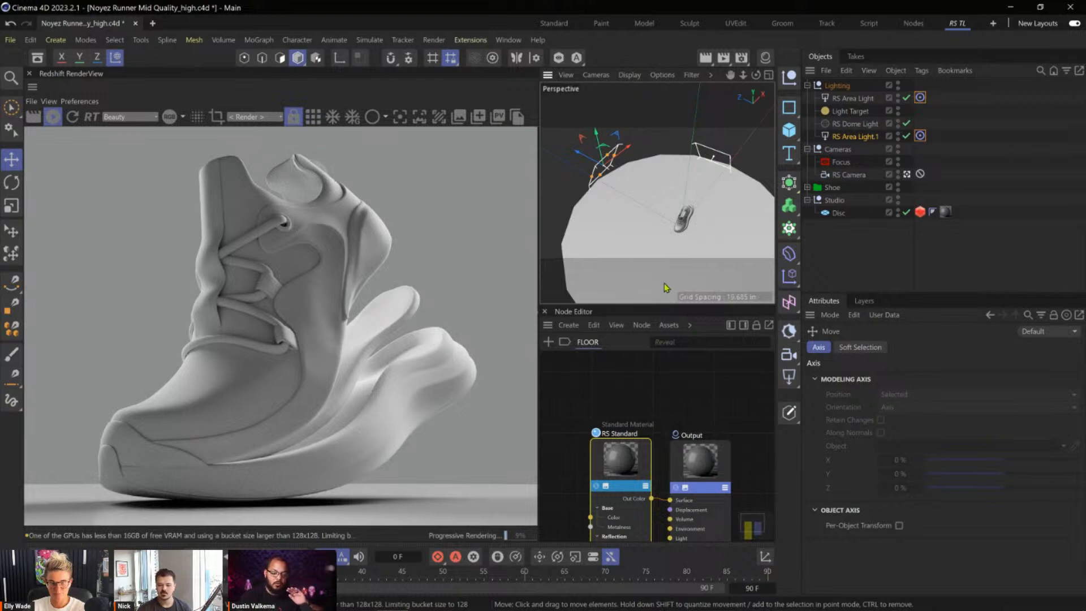
pyautogui.keyDown('alt'); pyautogui.moveTo(696, 184); pyautogui.dragTo(665, 196); pyautogui.keyUp('alt')
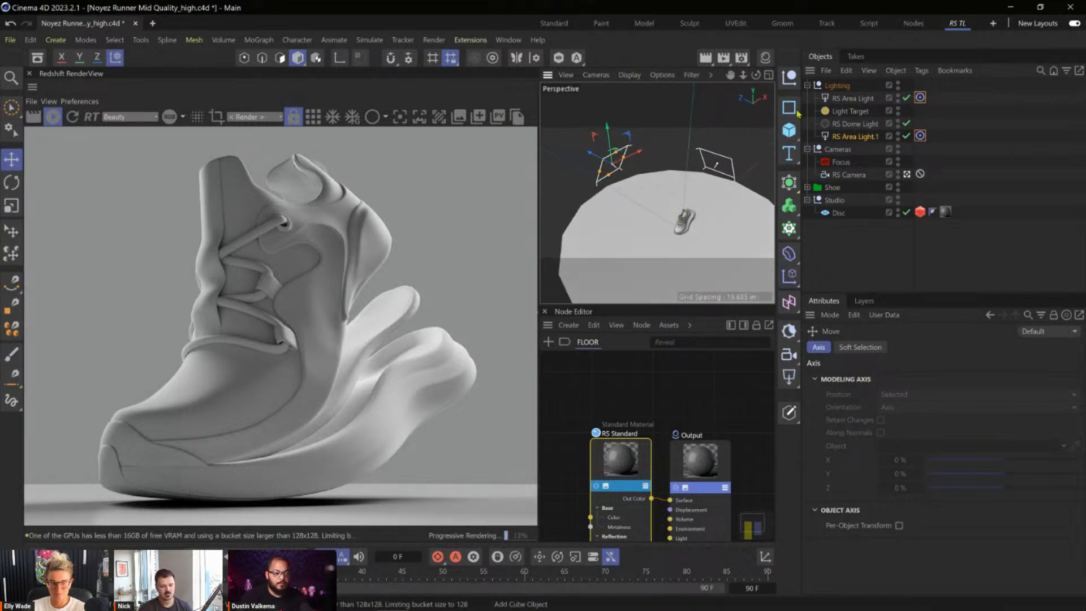
pyautogui.moveTo(641, 158); pyautogui.dragTo(657, 143)
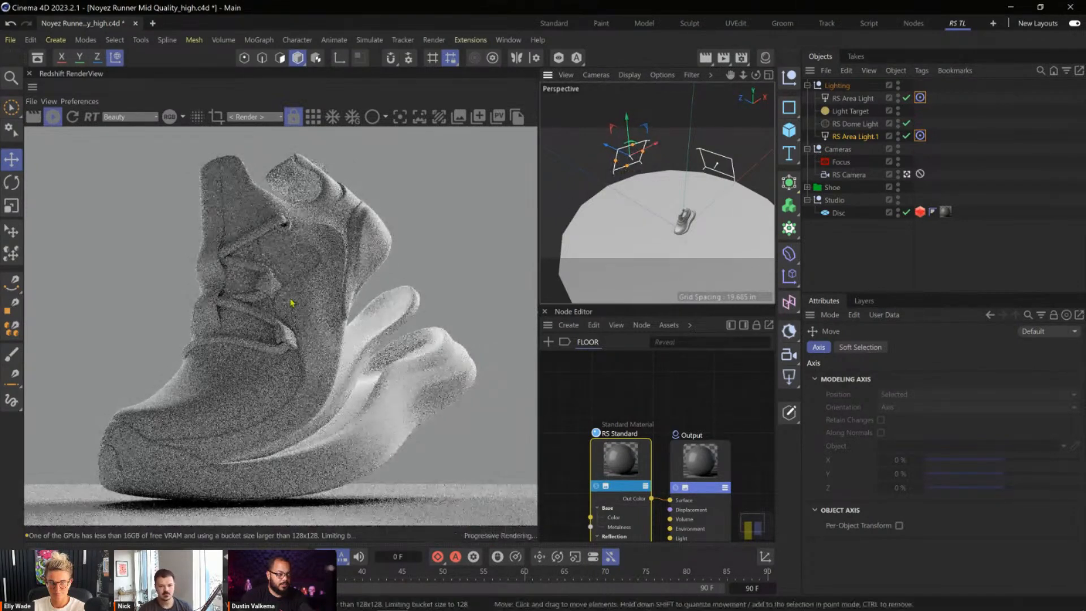
pyautogui.scroll(3, 187, 283)
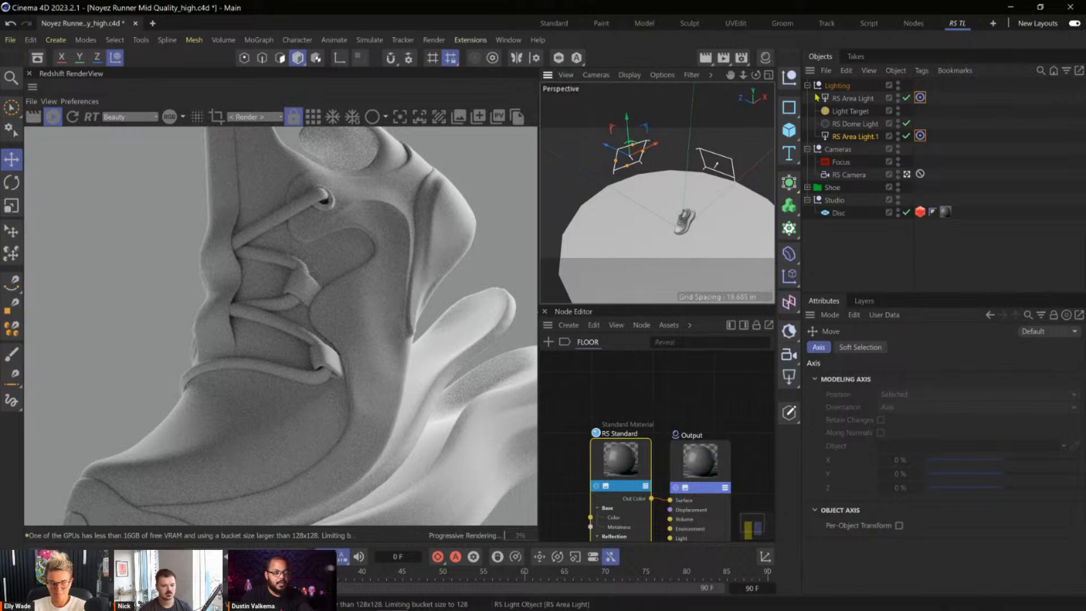
# Rename the duplicated area light as Backlight.
pyautogui.click(866, 137)
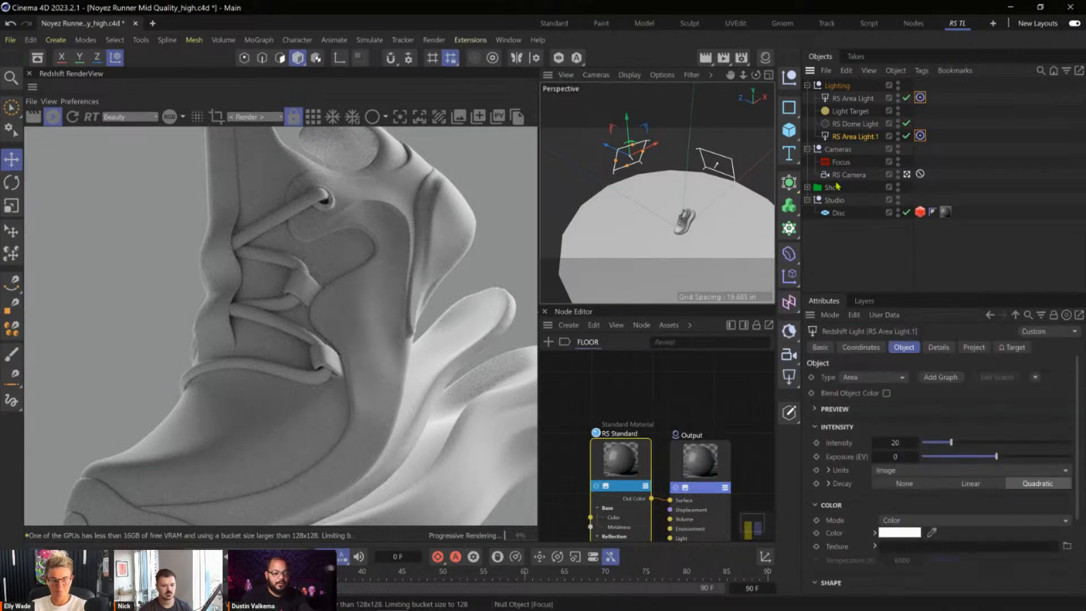
pyautogui.doubleClick(853, 137)
pyautogui.write('Backlight')
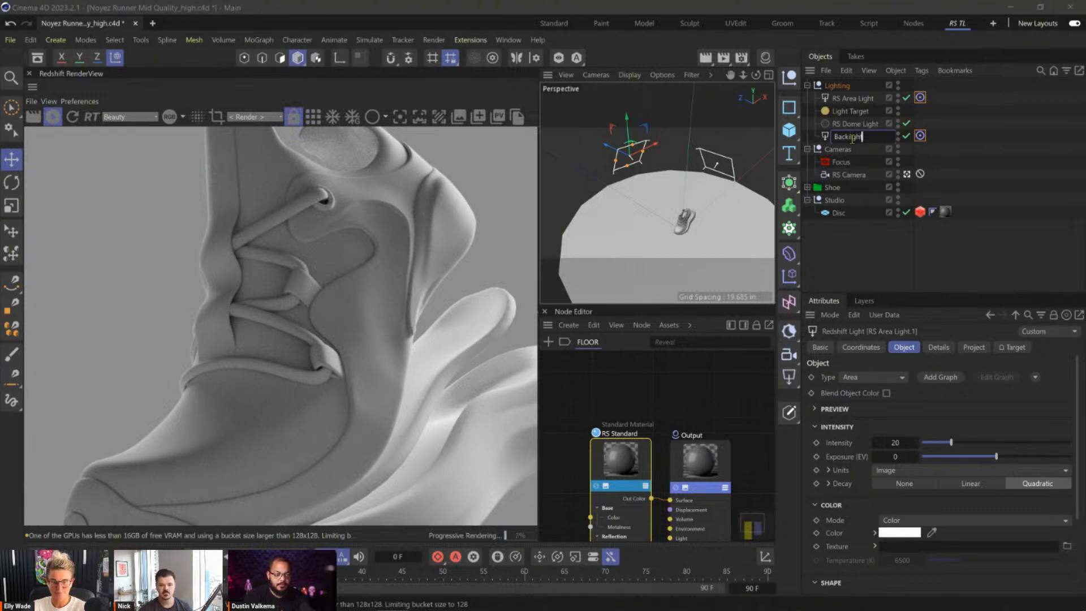
pyautogui.press('Return')
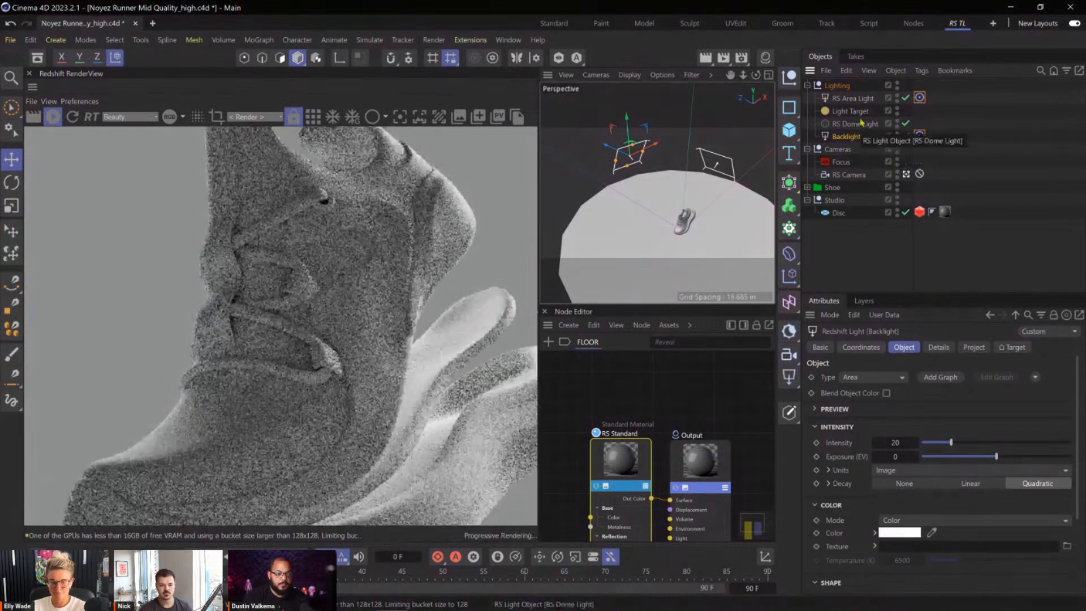
# Rename the original area light as Rim Right and move Backlight above it in the Lighting group.
pyautogui.doubleClick(854, 99)
pyautogui.write('R')
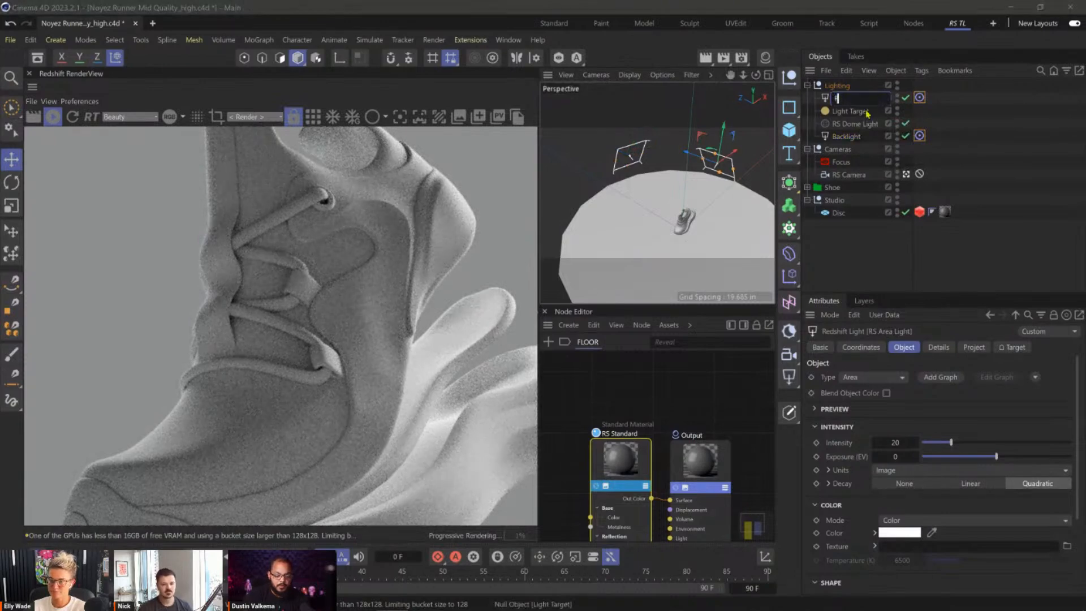
pyautogui.write('im Right')
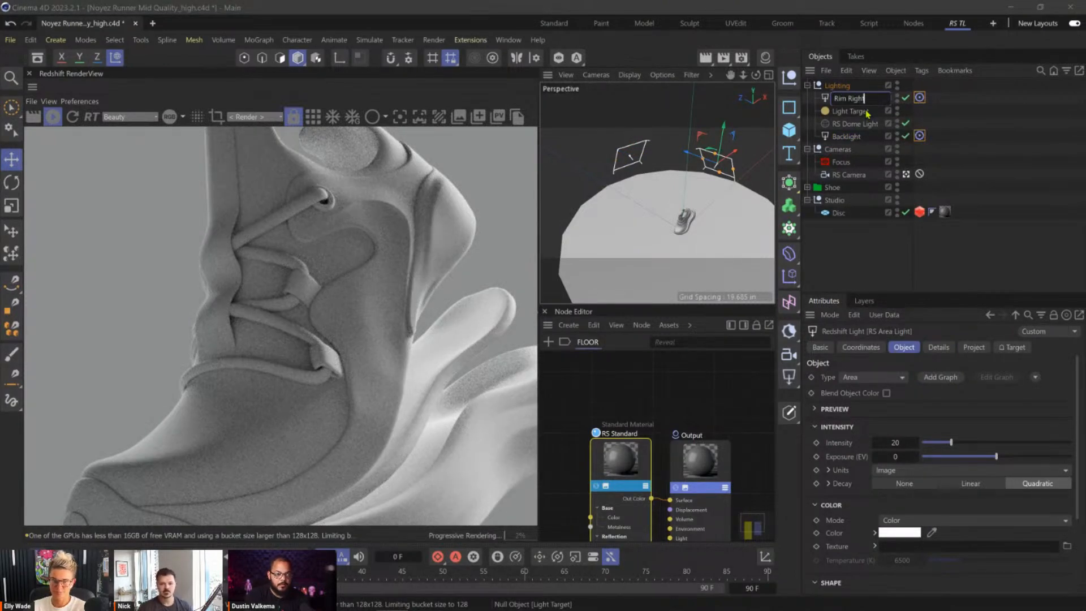
pyautogui.press('Return')
pyautogui.moveTo(849, 139); pyautogui.dragTo(851, 97)
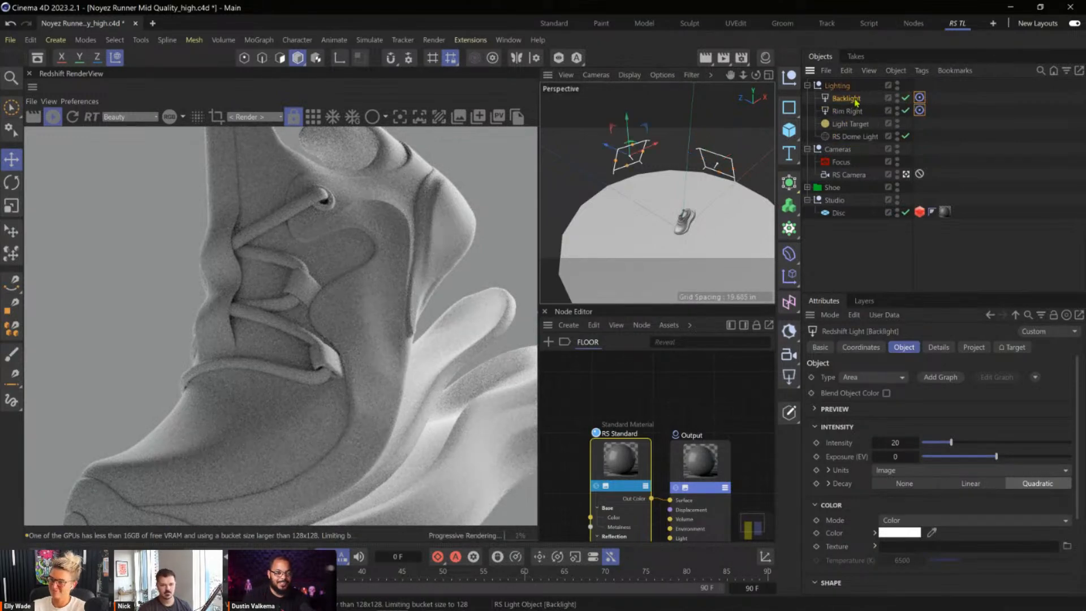
# Set the Backlight's spread to 0.125 and check the whole shoe in the render.
pyautogui.scroll(-4, 825, 470)
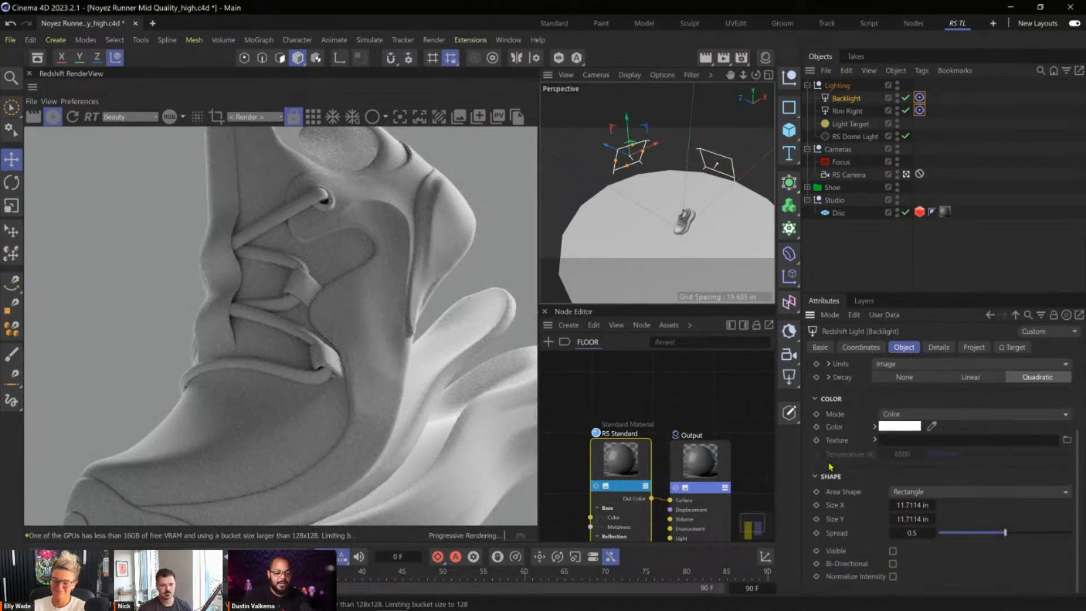
pyautogui.click(915, 534)
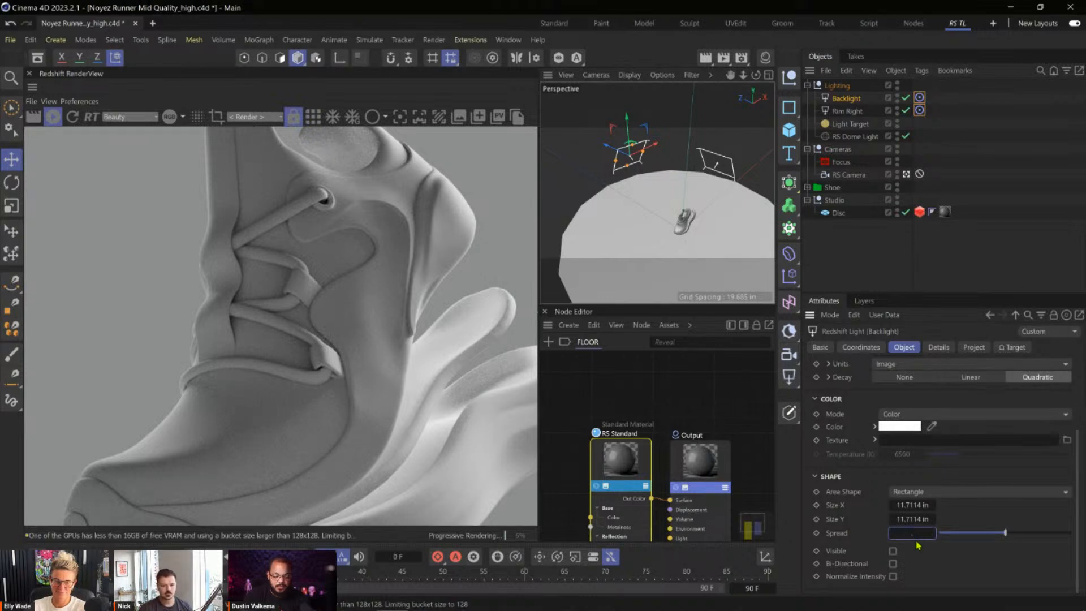
pyautogui.write('.125')
pyautogui.press('Return')
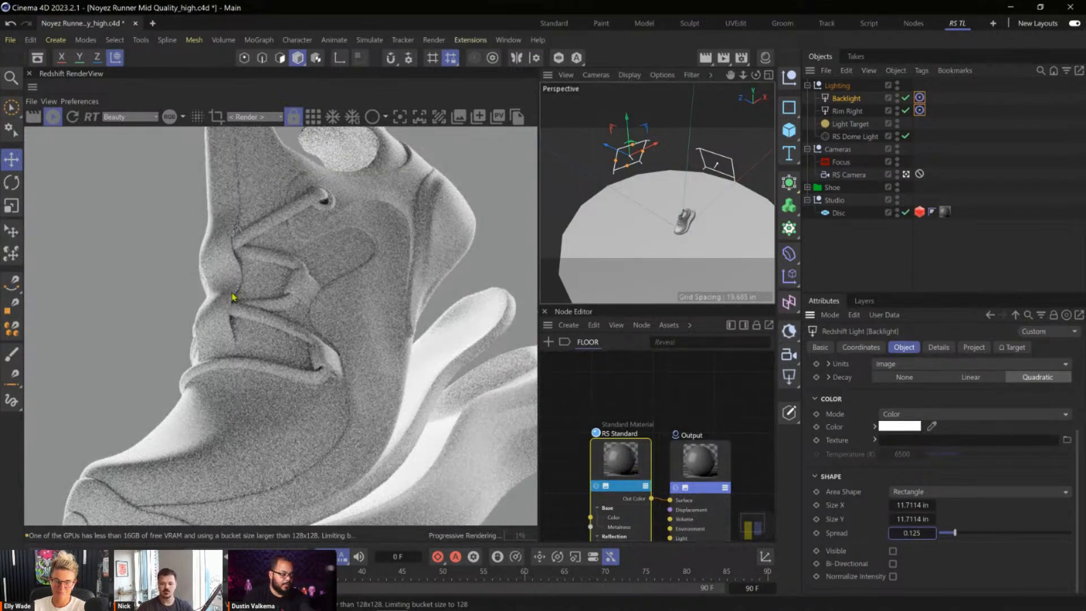
pyautogui.scroll(-4, 298, 284)
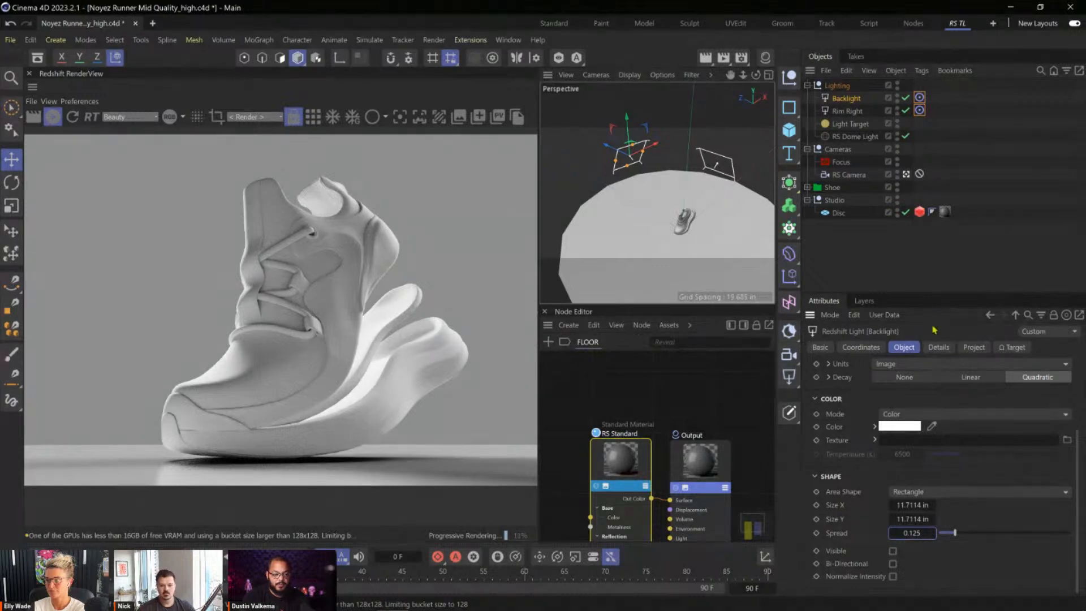
# Set the Backlight's intensity to 5, keeping the light selected.
pyautogui.scroll(3, 894, 435)
pyautogui.click(893, 442)
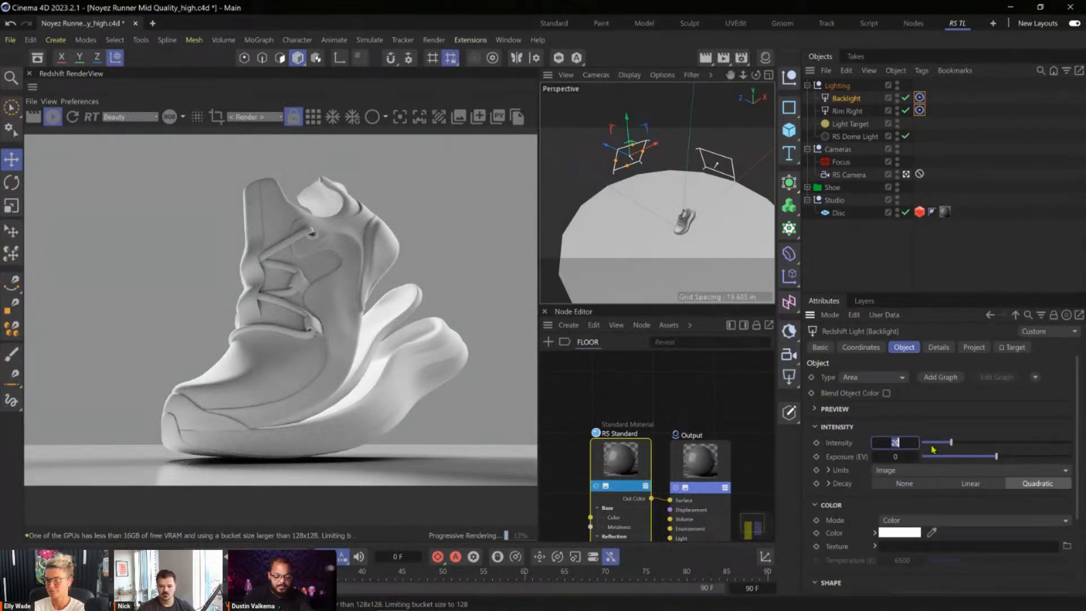
pyautogui.write('5')
pyautogui.press('Return')
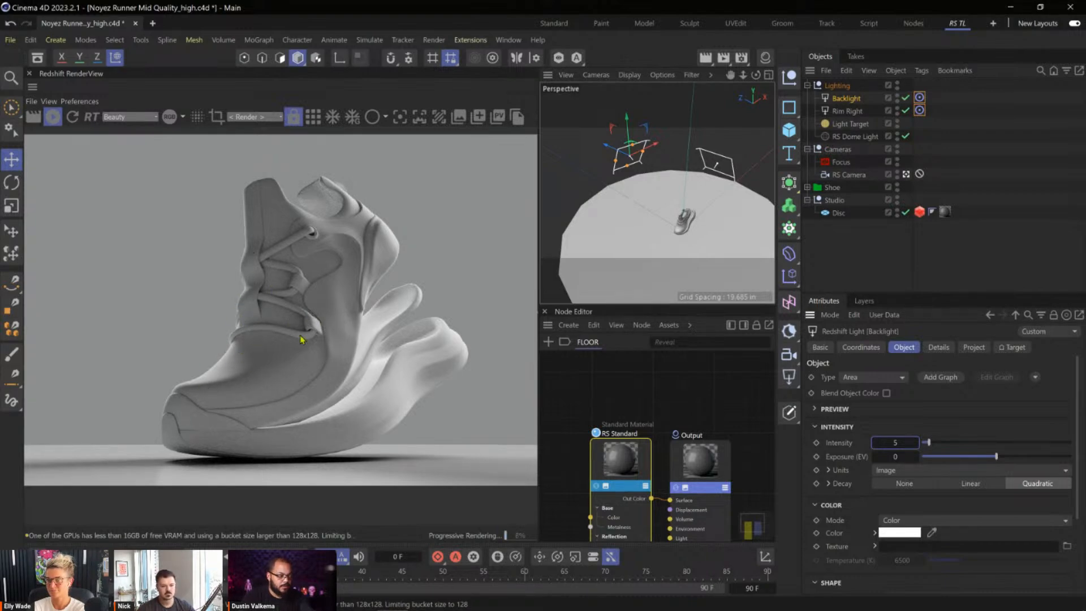
pyautogui.click(852, 102)
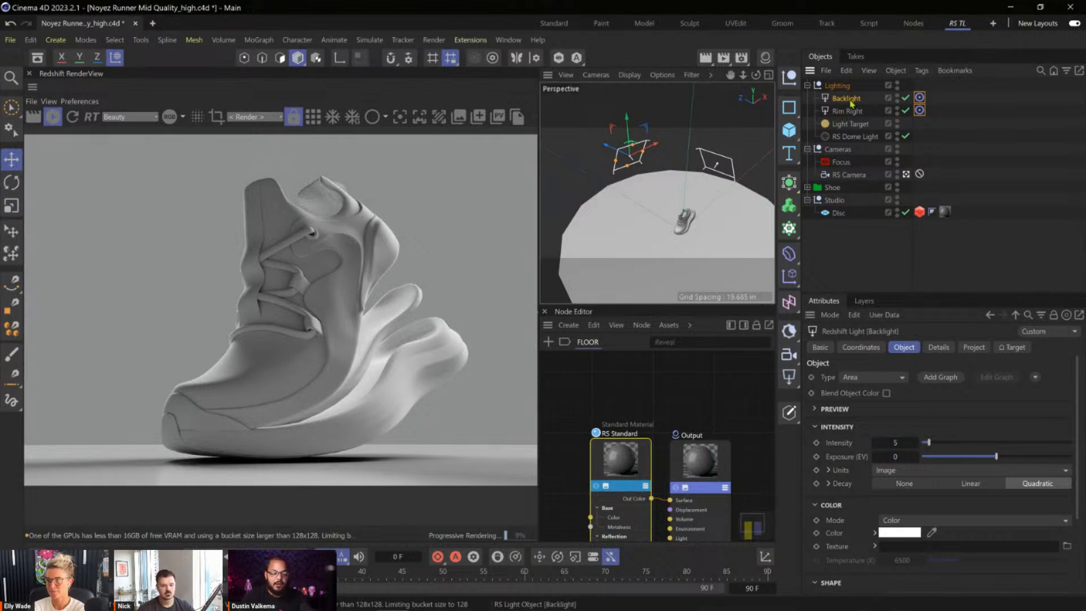
pyautogui.click(840, 89)
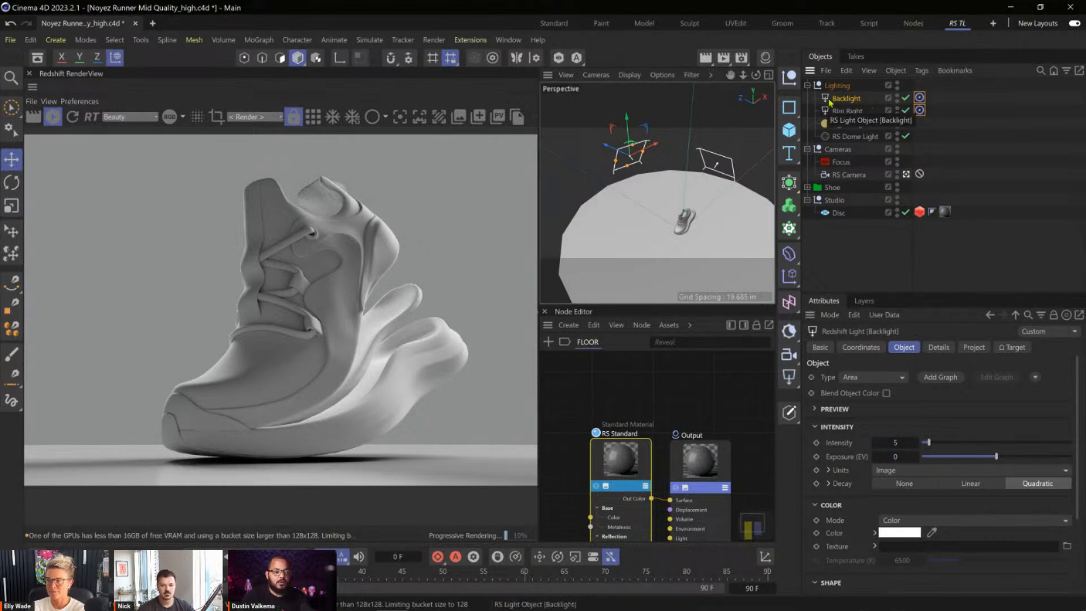
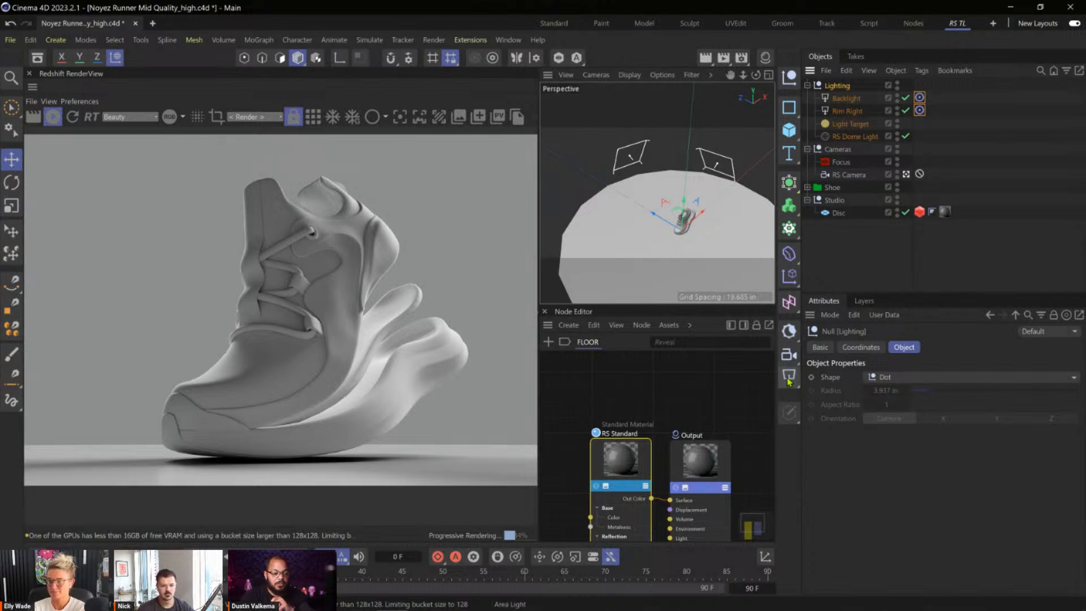
# Add a new area light to the scene and copy the Backlight's target tag onto it.
pyautogui.click(791, 382)
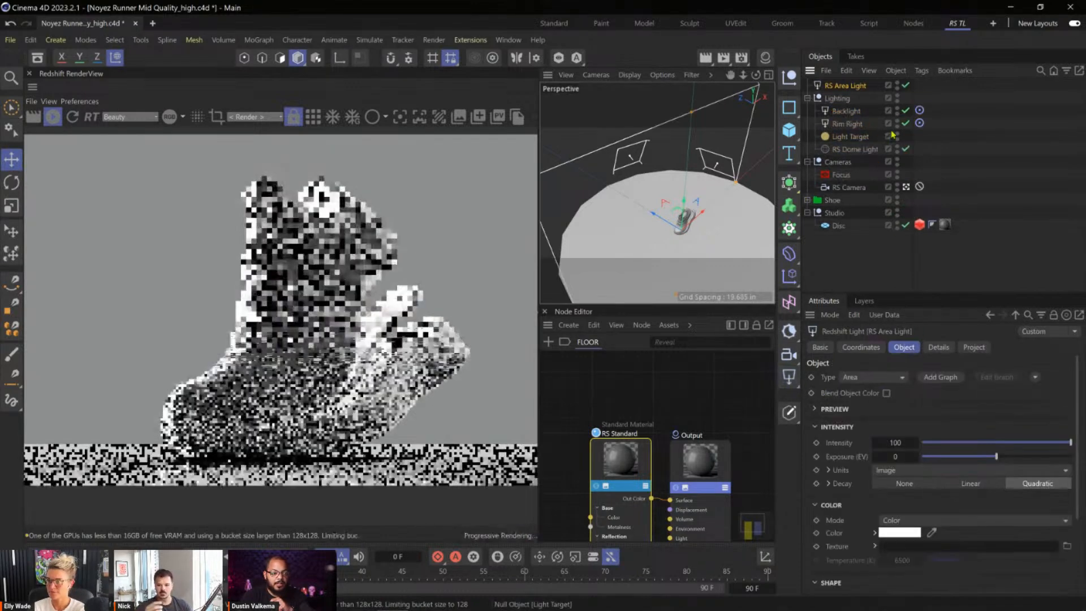
pyautogui.click(920, 110)
pyautogui.keyDown('ctrl'); pyautogui.moveTo(920, 111); pyautogui.dragTo(921, 86); pyautogui.keyUp('ctrl')
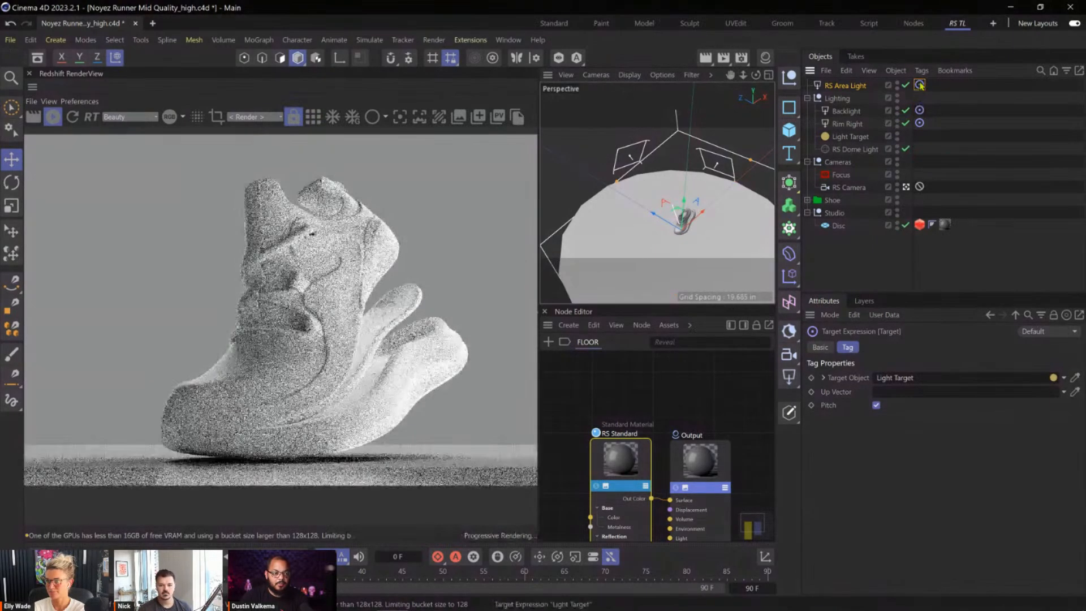
# Rename the new area light as Key.
pyautogui.click(852, 89)
pyautogui.doubleClick(849, 88)
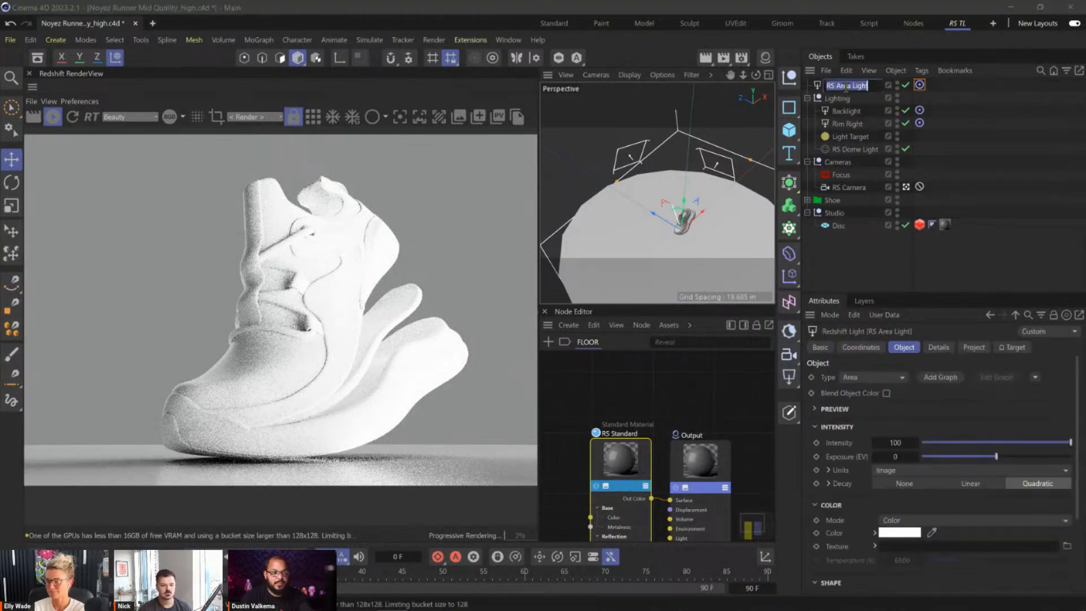
pyautogui.write('Key')
pyautogui.press('Return')
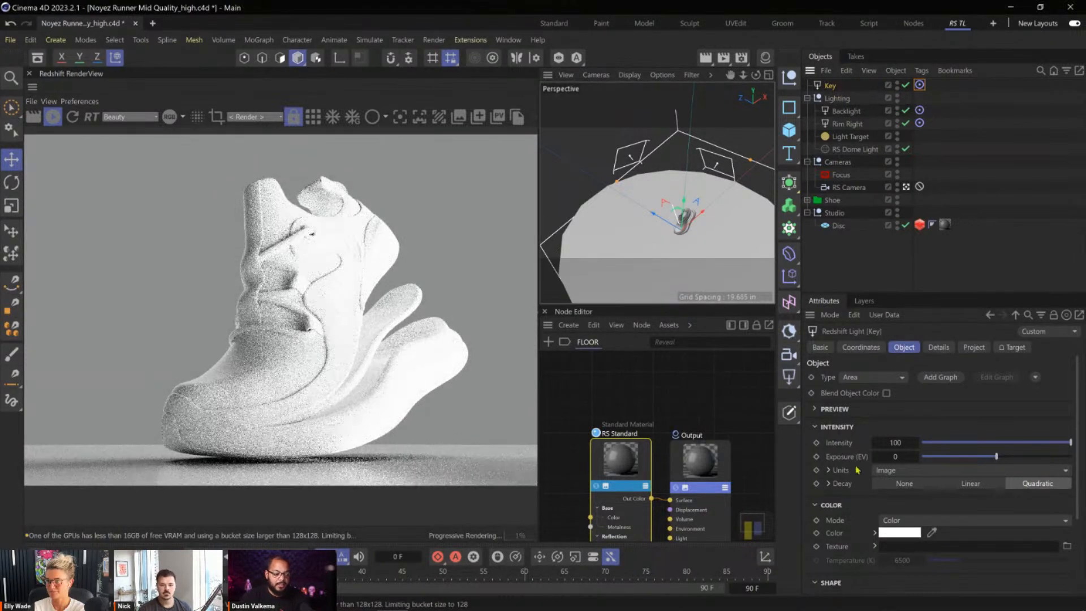
# Change the Key light's area shape from a rectangle to Disc.
pyautogui.scroll(-4, 860, 494)
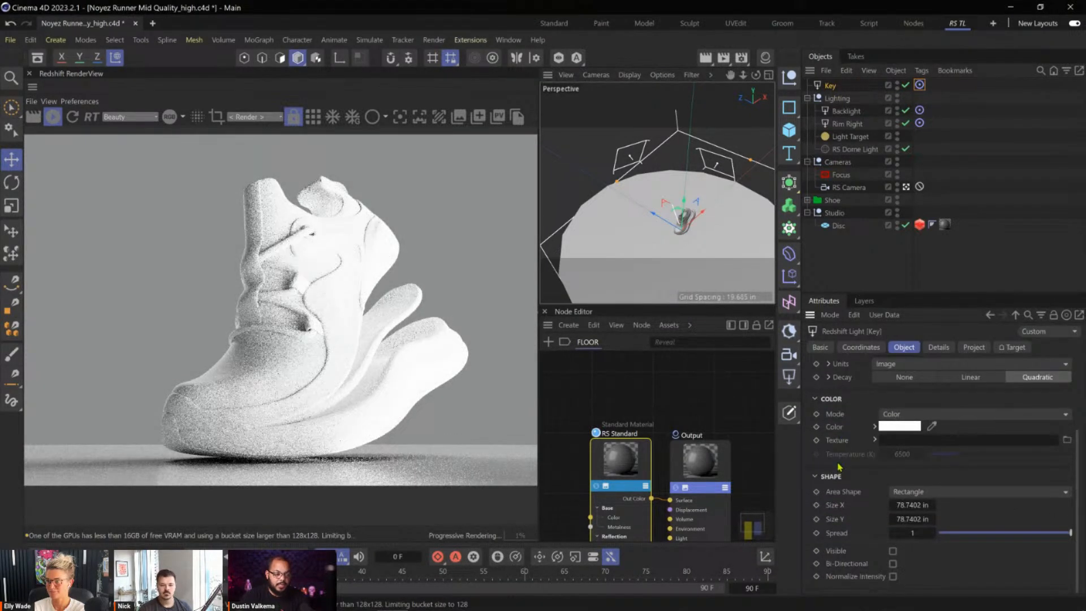
pyautogui.click(915, 497)
pyautogui.click(918, 520)
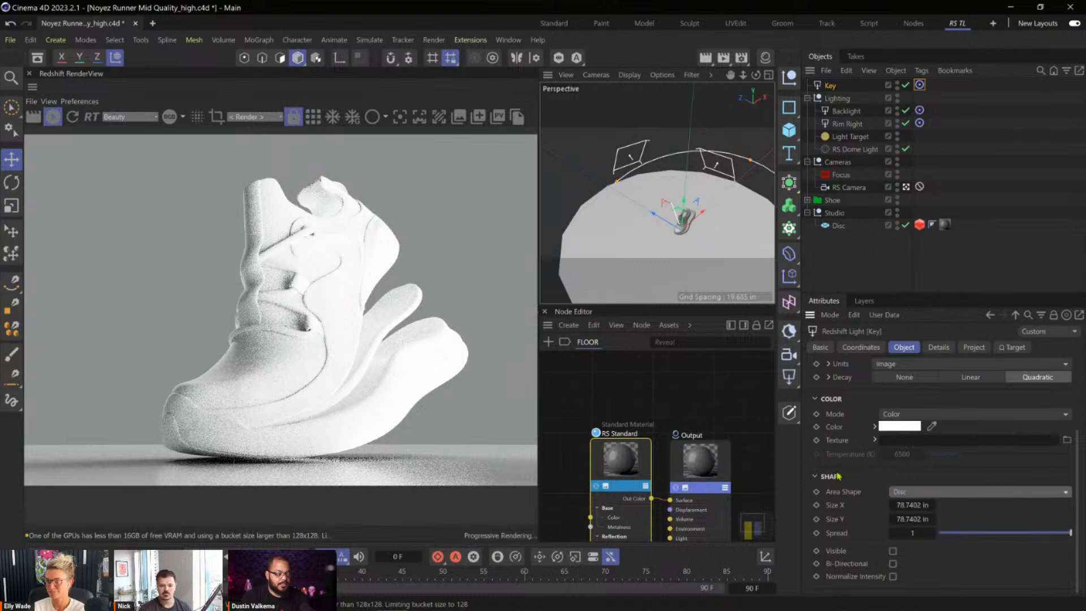
# Scale the Key light down freehand in the viewport to suit the shoe.
pyautogui.press('t')
pyautogui.moveTo(659, 223); pyautogui.dragTo(324, 282)
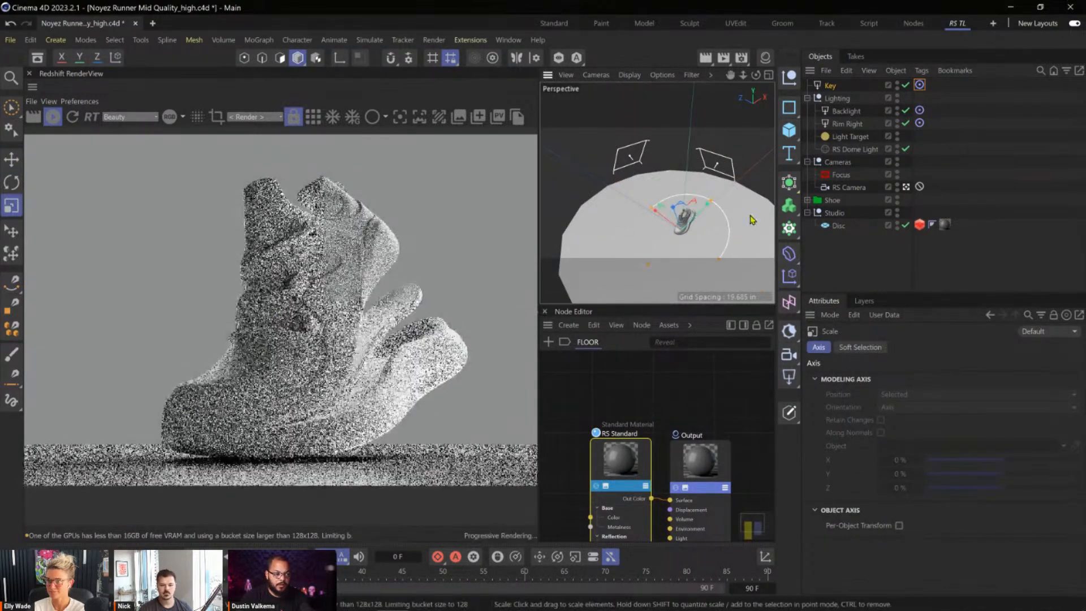
pyautogui.moveTo(732, 235); pyautogui.dragTo(730, 232)
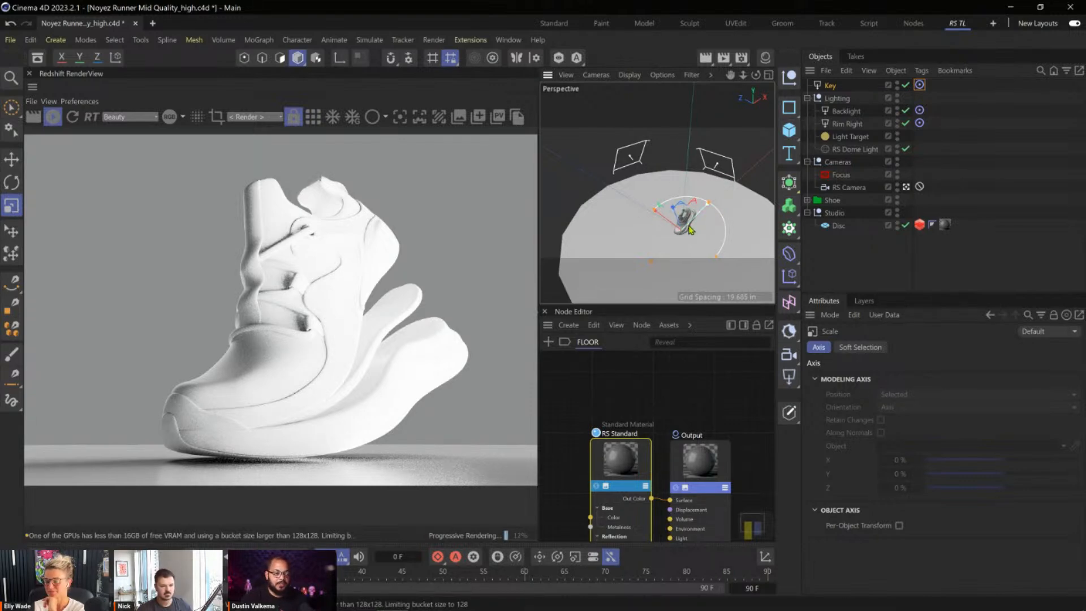
# Set the Key light's size to 24 in in both X and Y.
pyautogui.click(836, 87)
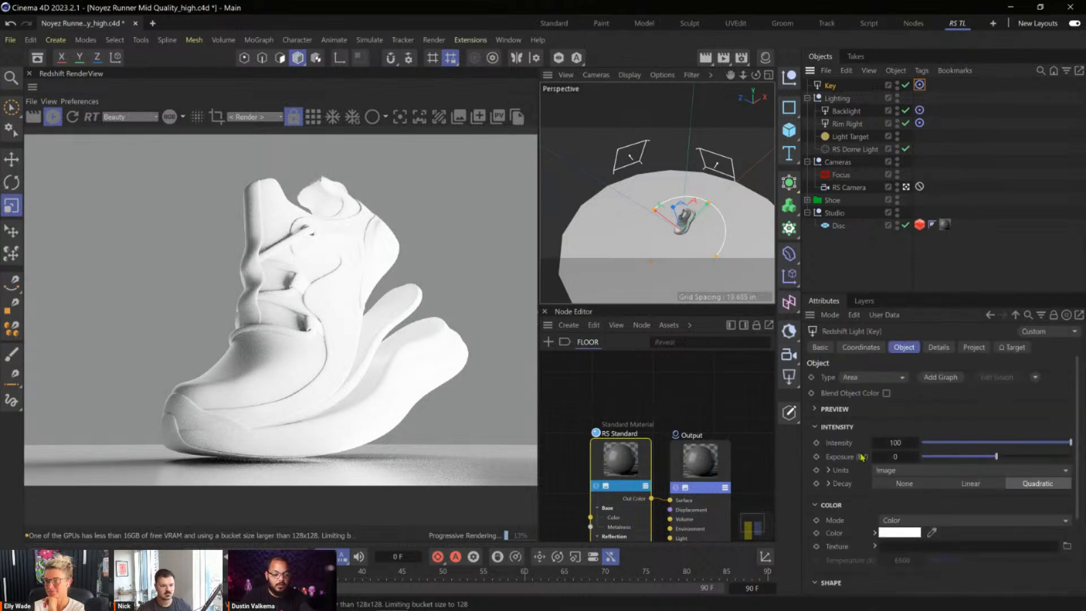
pyautogui.scroll(-4, 861, 456)
pyautogui.click(913, 505)
pyautogui.write('1')
pyautogui.press('Tab')
pyautogui.write('24')
pyautogui.press('Return')
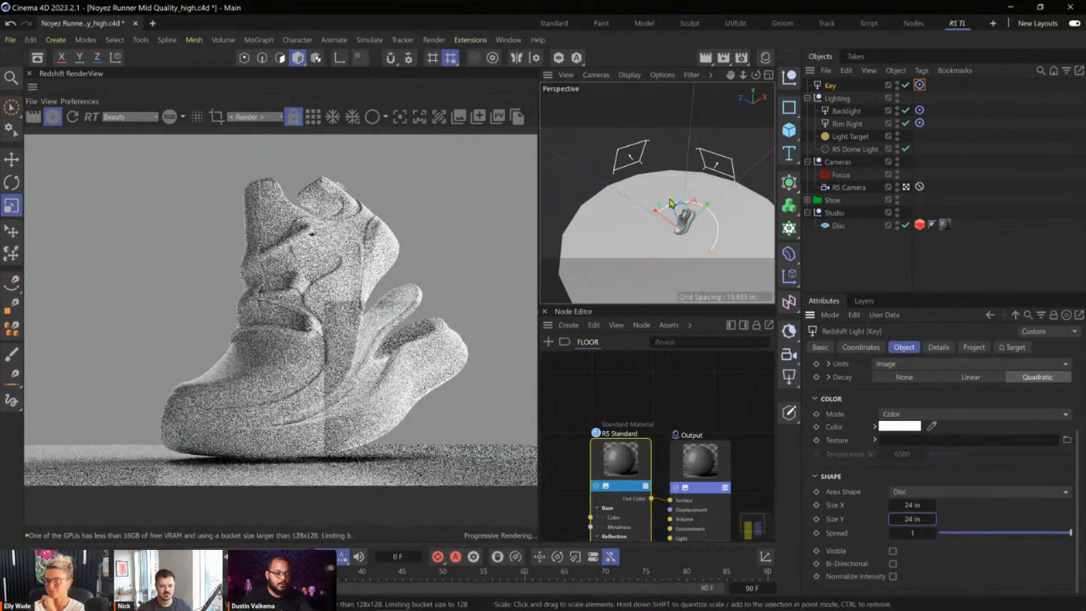
# Move the Key light away from the shoe, up and toward its front side.
pyautogui.press('e')
pyautogui.press('l')
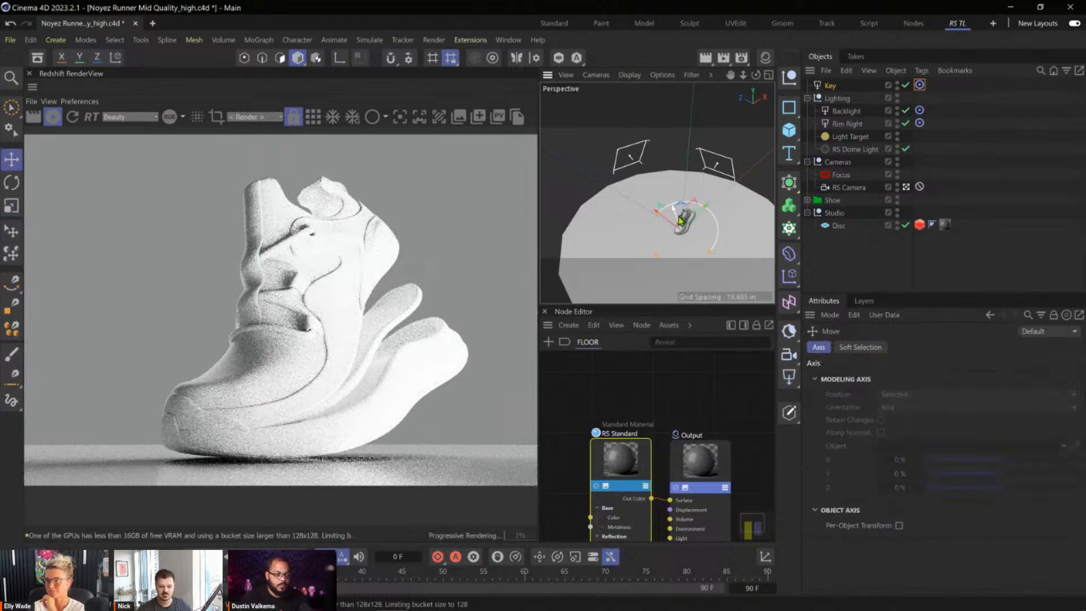
pyautogui.moveTo(677, 221); pyautogui.dragTo(635, 180)
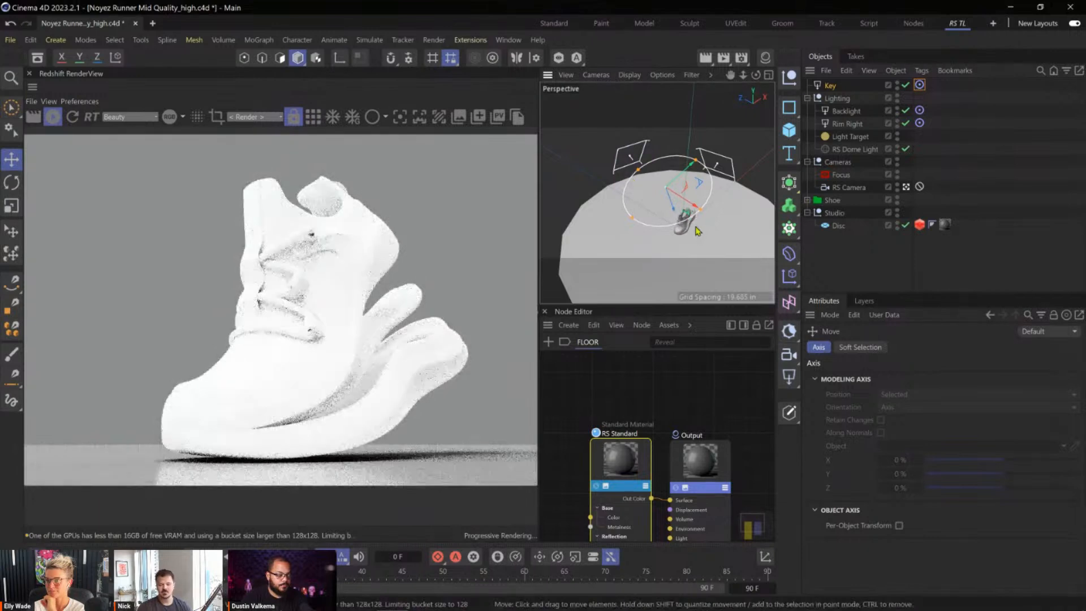
# Set the Key light's intensity to 15.
pyautogui.click(830, 86)
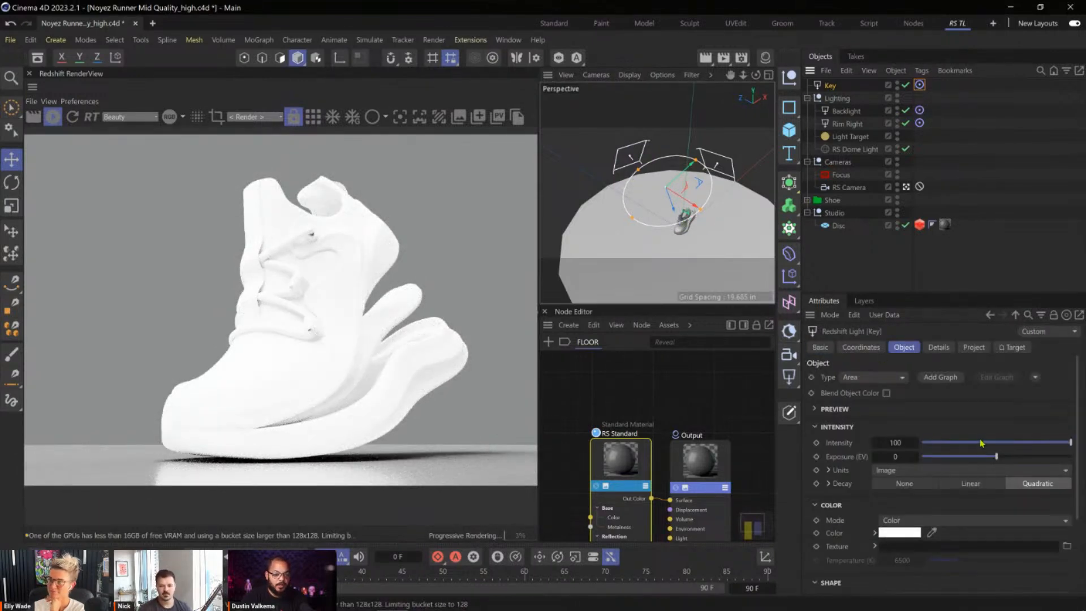
pyautogui.click(900, 442)
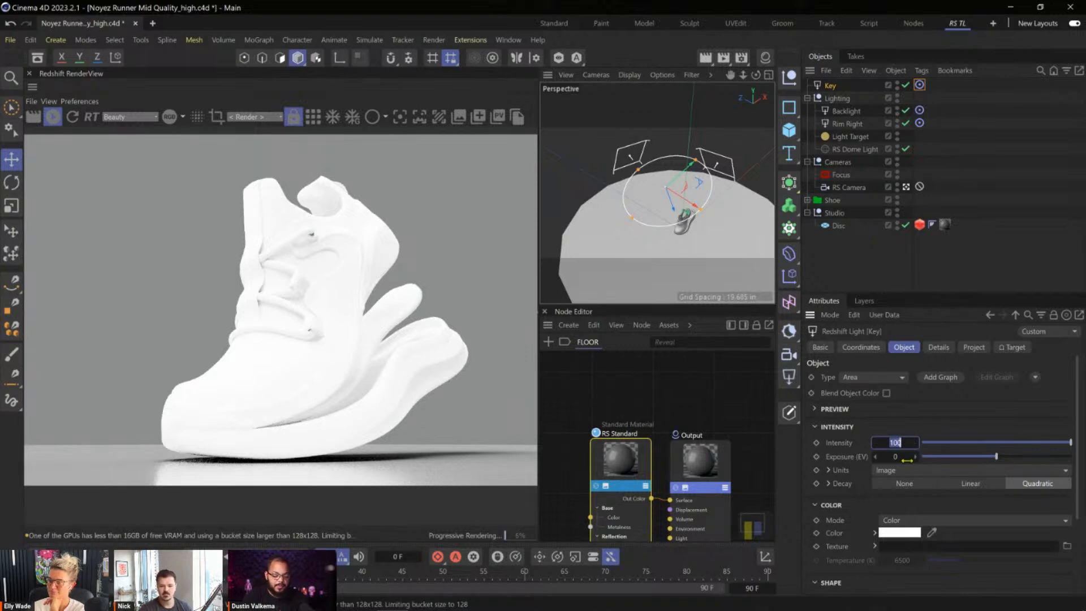
pyautogui.write('15')
pyautogui.press('Return')
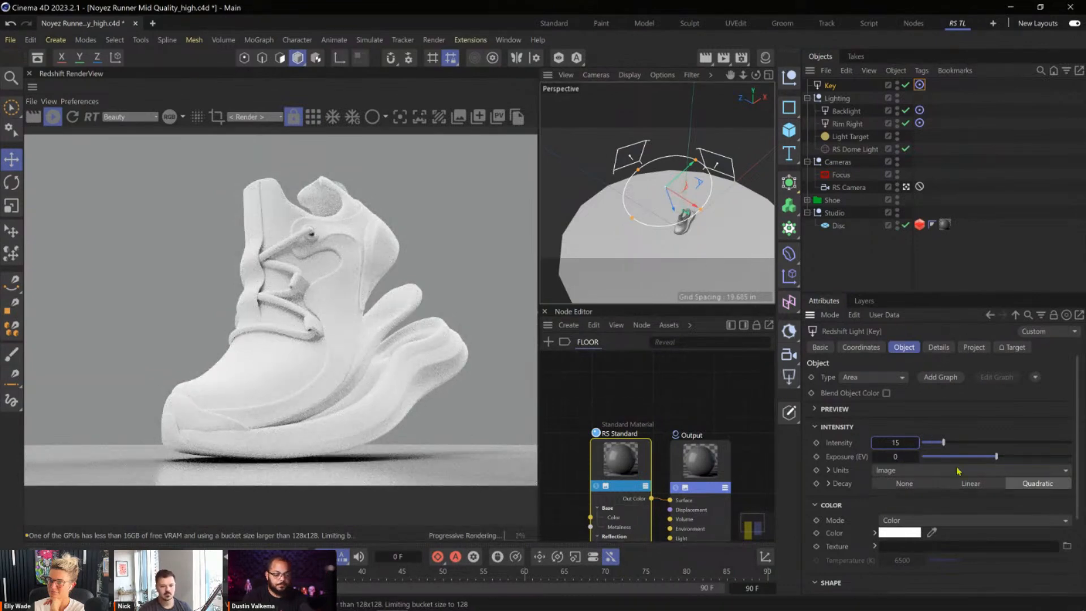
# Set the Key light's spread to 0.2.
pyautogui.moveTo(1077, 408); pyautogui.dragTo(1075, 509)
pyautogui.doubleClick(917, 536)
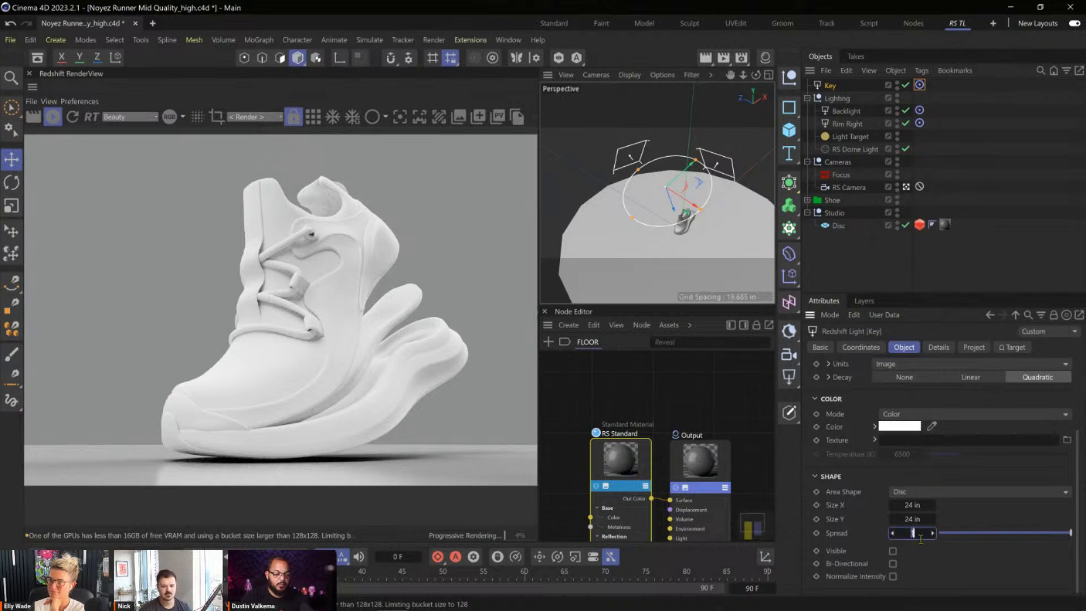
pyautogui.write('0.2')
pyautogui.press('Return')
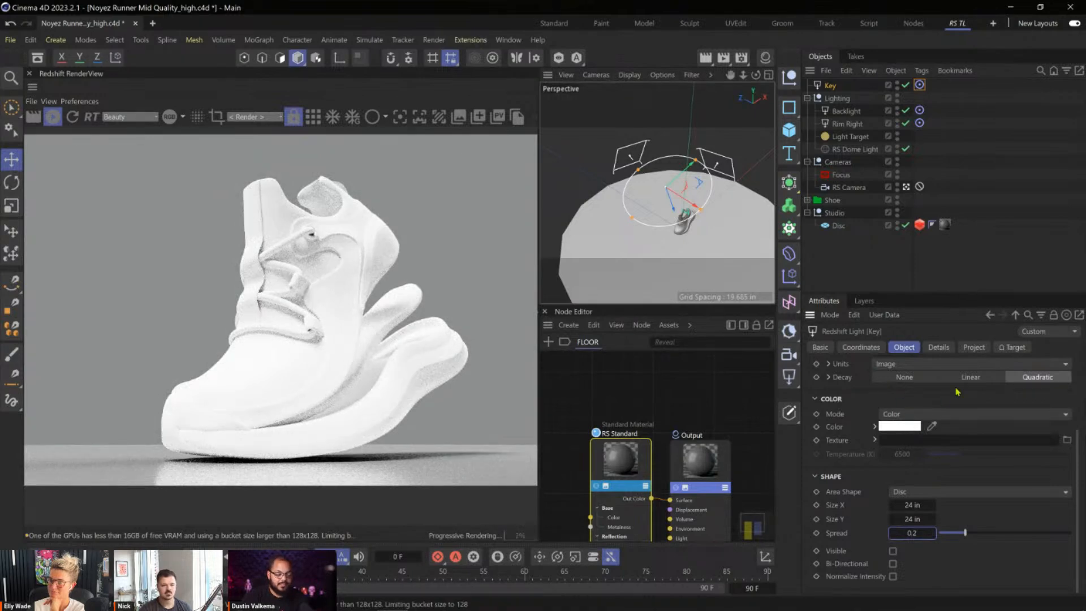
pyautogui.moveTo(1079, 444); pyautogui.dragTo(1079, 391)
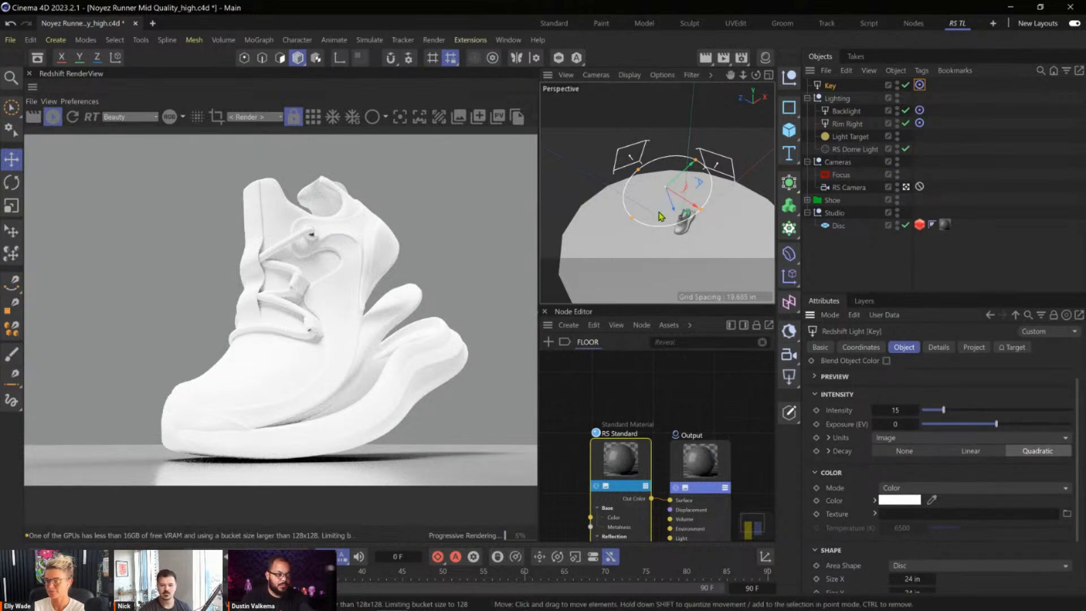
# Scale the Key light's disc down to a small circle and lower it closer to the shoe.
pyautogui.press('t')
pyautogui.moveTo(722, 193); pyautogui.dragTo(544, 311)
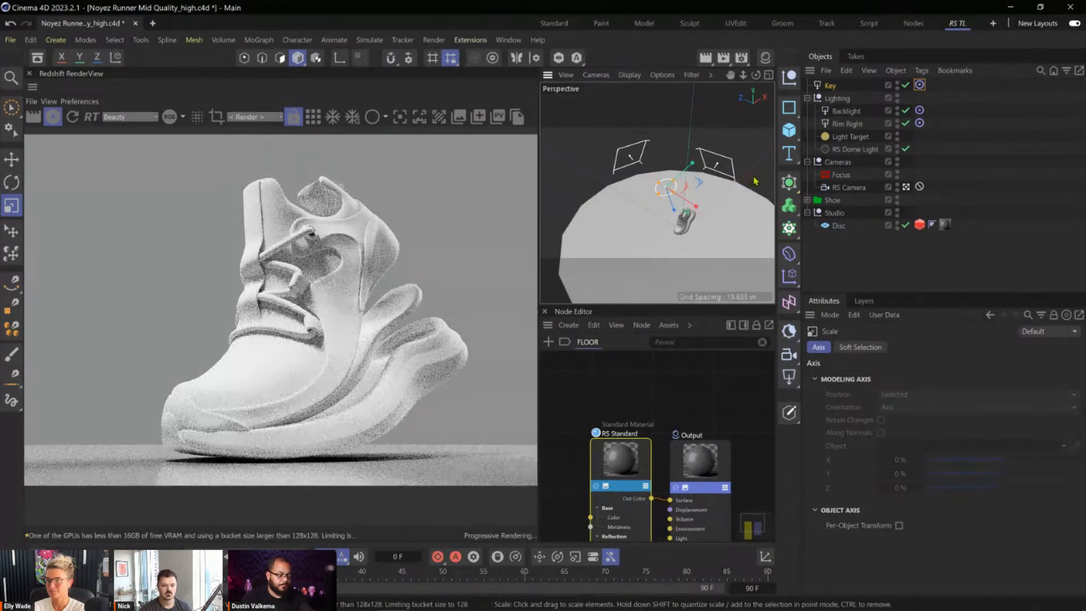
pyautogui.keyDown('alt'); pyautogui.moveTo(678, 226); pyautogui.dragTo(778, 222); pyautogui.keyUp('alt')
pyautogui.press('e')
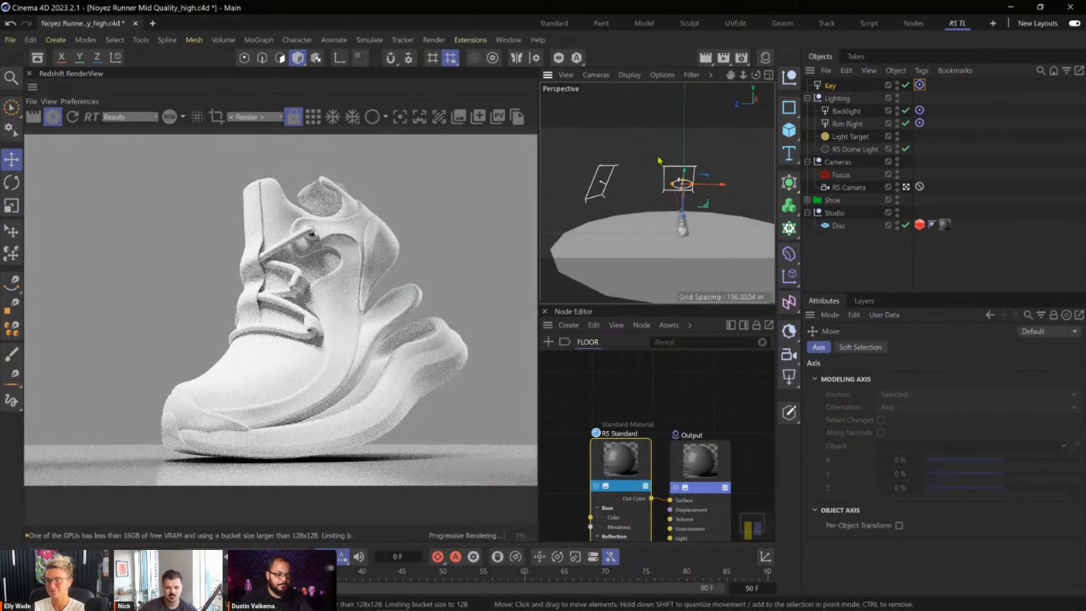
pyautogui.moveTo(689, 174); pyautogui.dragTo(684, 192)
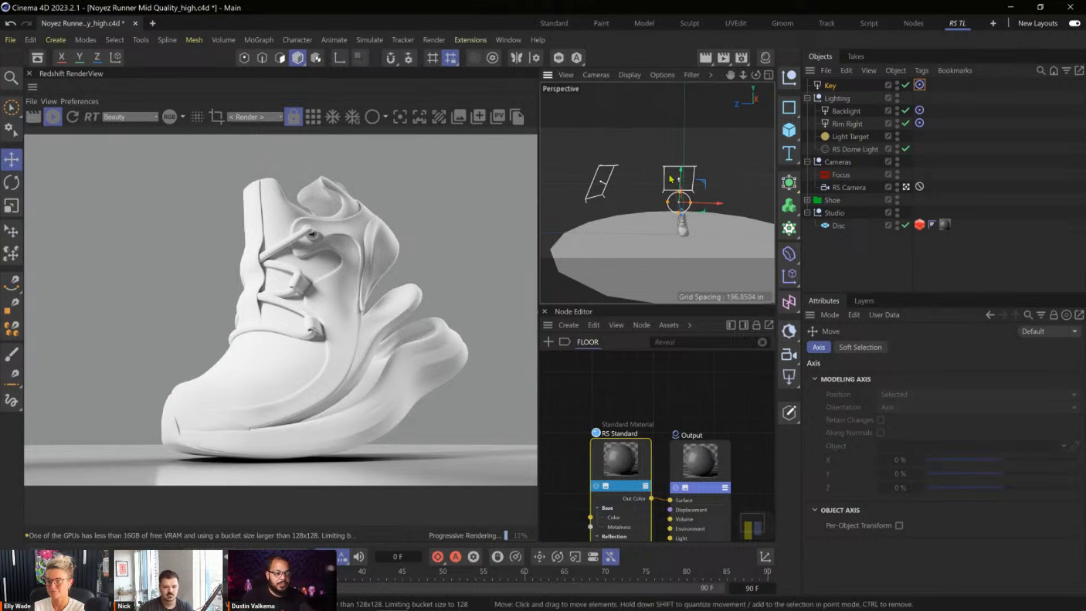
# Show cameras in the perspective viewport and adjust the Key light's position relative to the render camera.
pyautogui.click(706, 82)
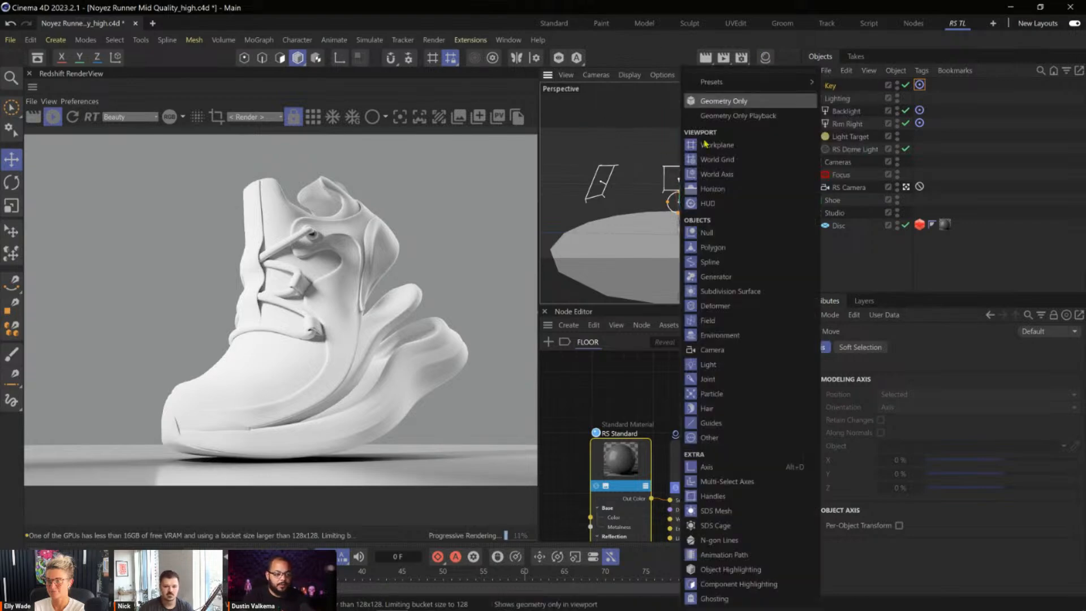
pyautogui.click(706, 343)
pyautogui.moveTo(688, 227)
pyautogui.keyDown('alt'); pyautogui.mouseDown()
pyautogui.moveTo(573, 265)
pyautogui.moveTo(693, 204)
pyautogui.moveTo(680, 246)
pyautogui.mouseUp(); pyautogui.keyUp('alt')
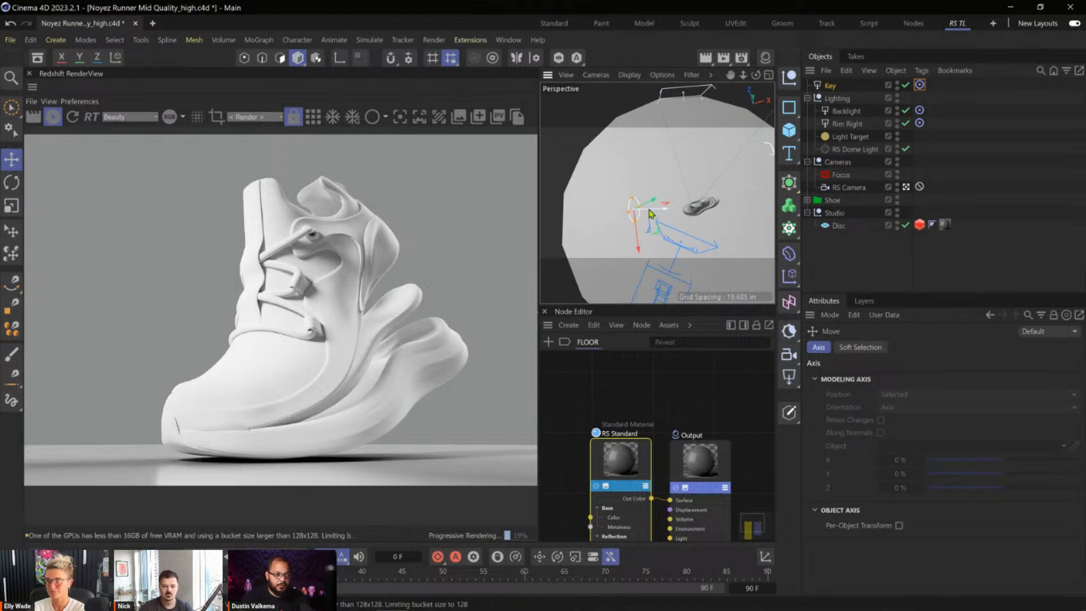
pyautogui.keyDown('alt'); pyautogui.moveTo(700, 235); pyautogui.dragTo(646, 231); pyautogui.keyUp('alt')
pyautogui.moveTo(655, 179); pyautogui.dragTo(670, 171)
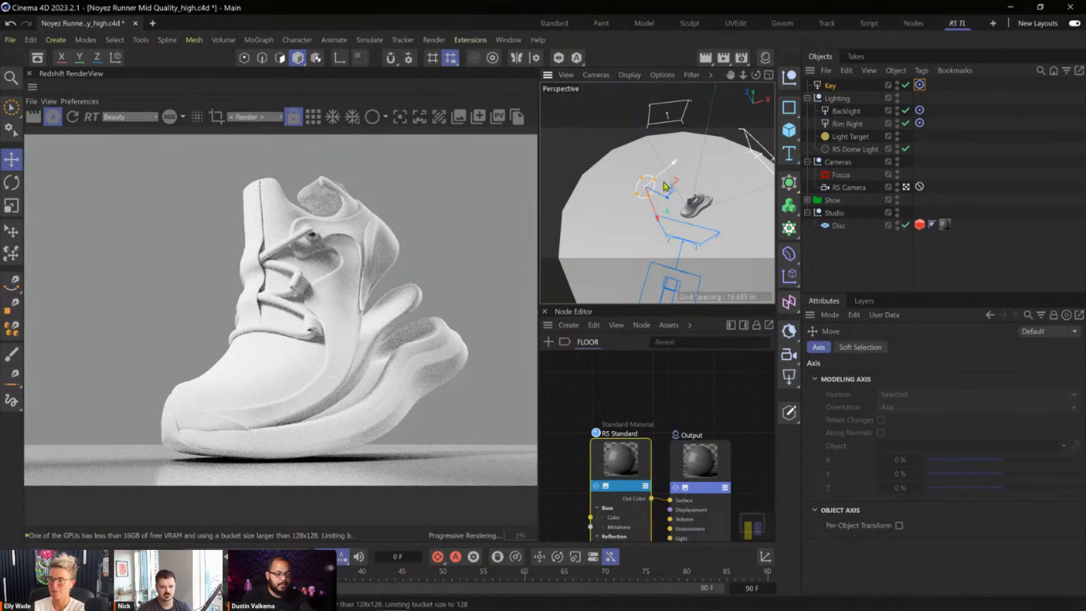
# Set the Key light's exposure to -1.
pyautogui.click(830, 86)
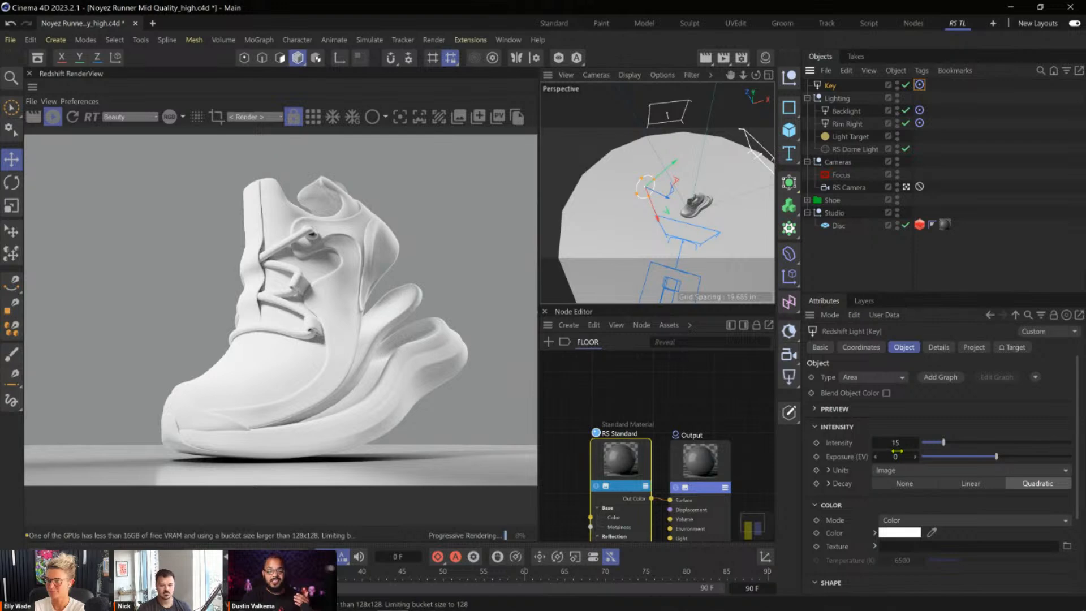
pyautogui.click(899, 457)
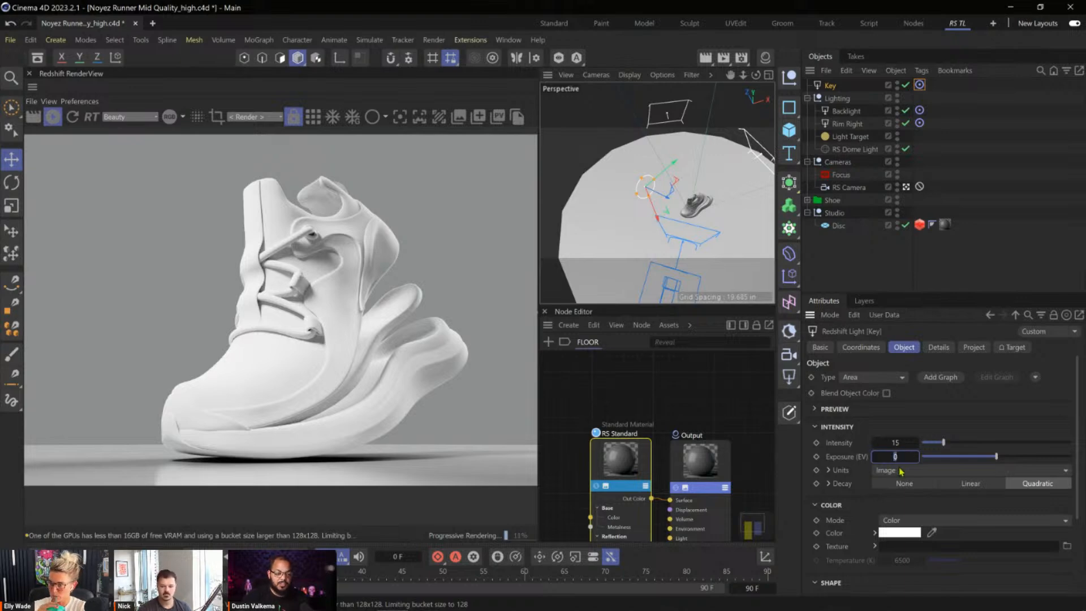
pyautogui.write('-1')
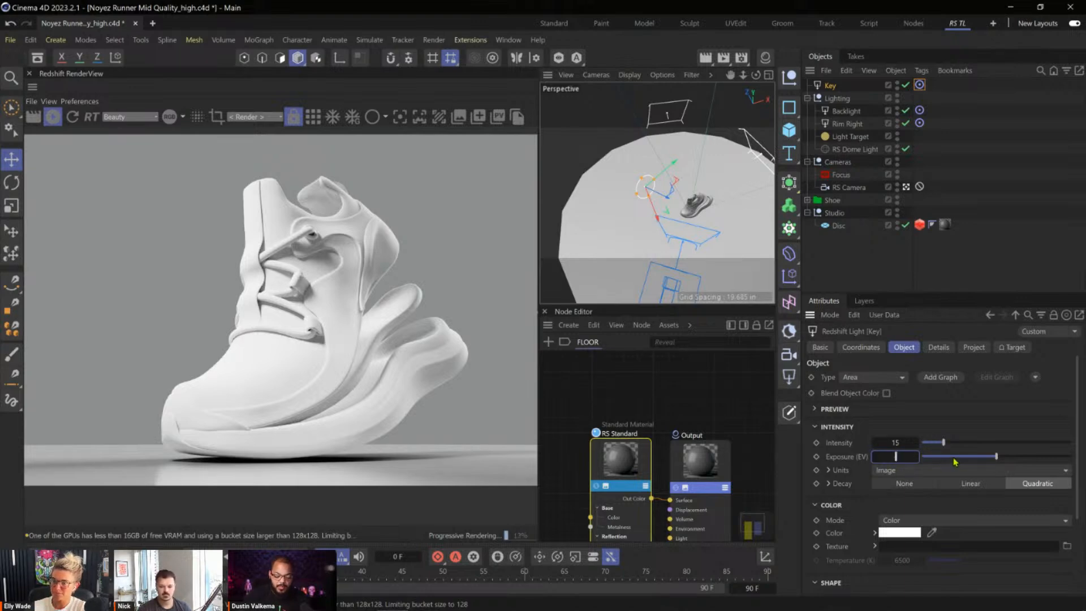
pyautogui.press('Return')
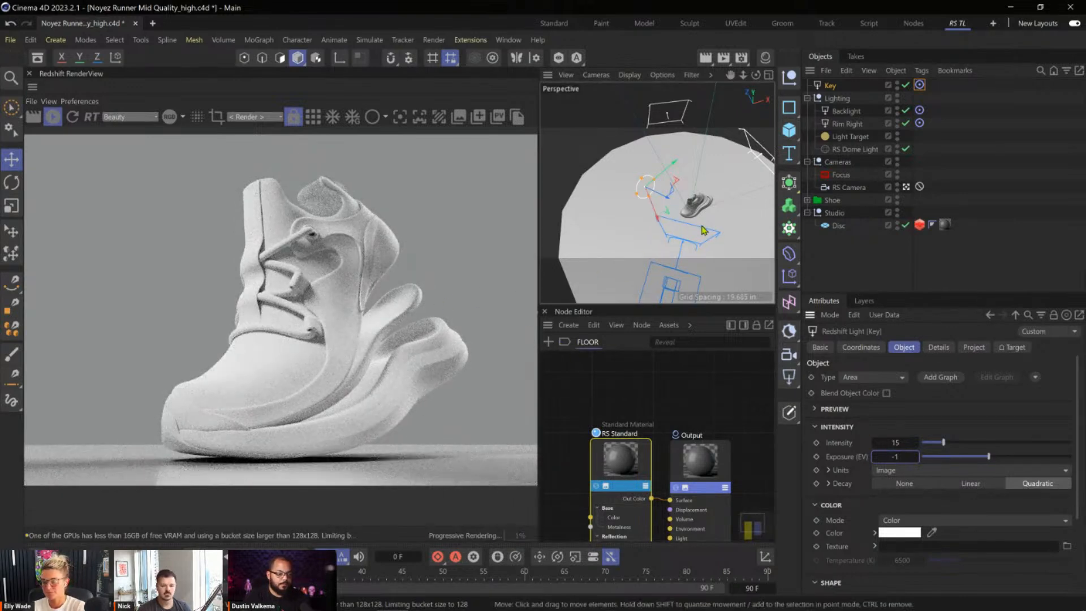
# Slide the Key light closer to the camera side and toggle it off and on to compare the render.
pyautogui.keyDown('alt'); pyautogui.moveTo(690, 208); pyautogui.dragTo(700, 189); pyautogui.keyUp('alt')
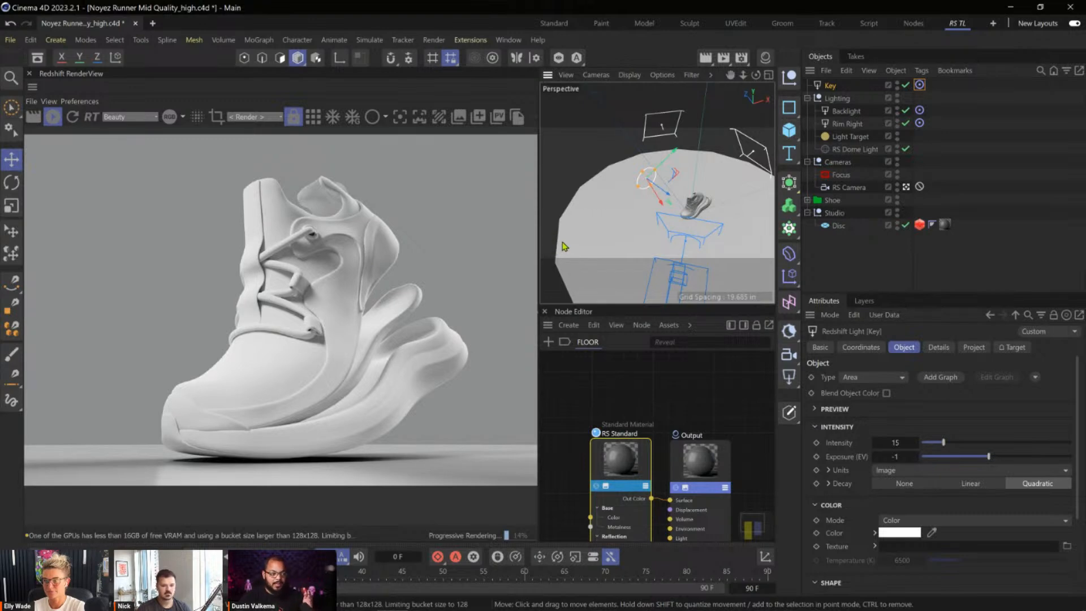
pyautogui.moveTo(669, 198); pyautogui.dragTo(689, 217)
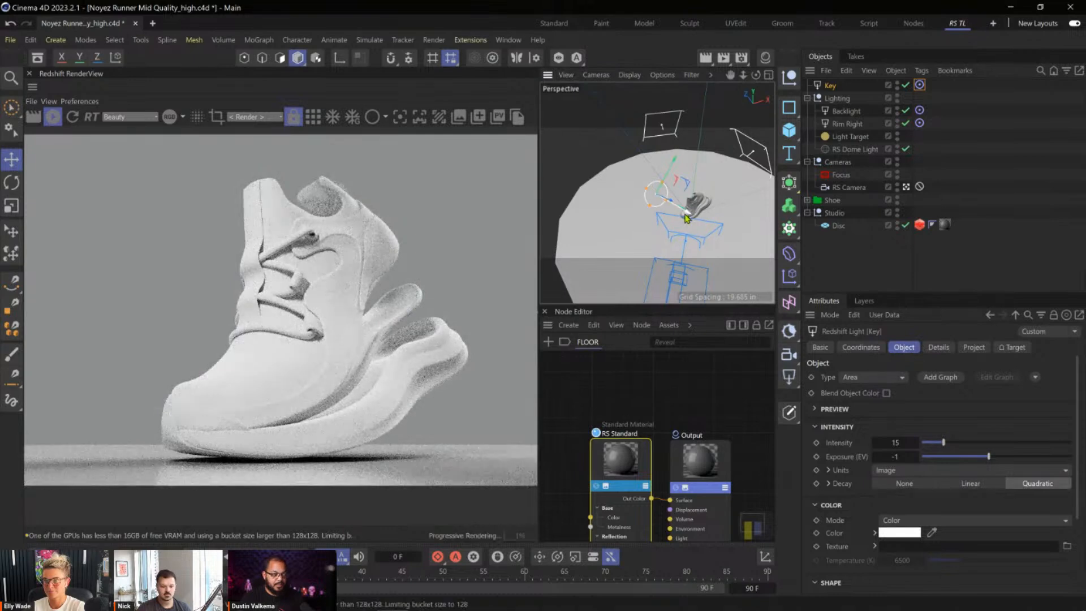
pyautogui.click(906, 85)
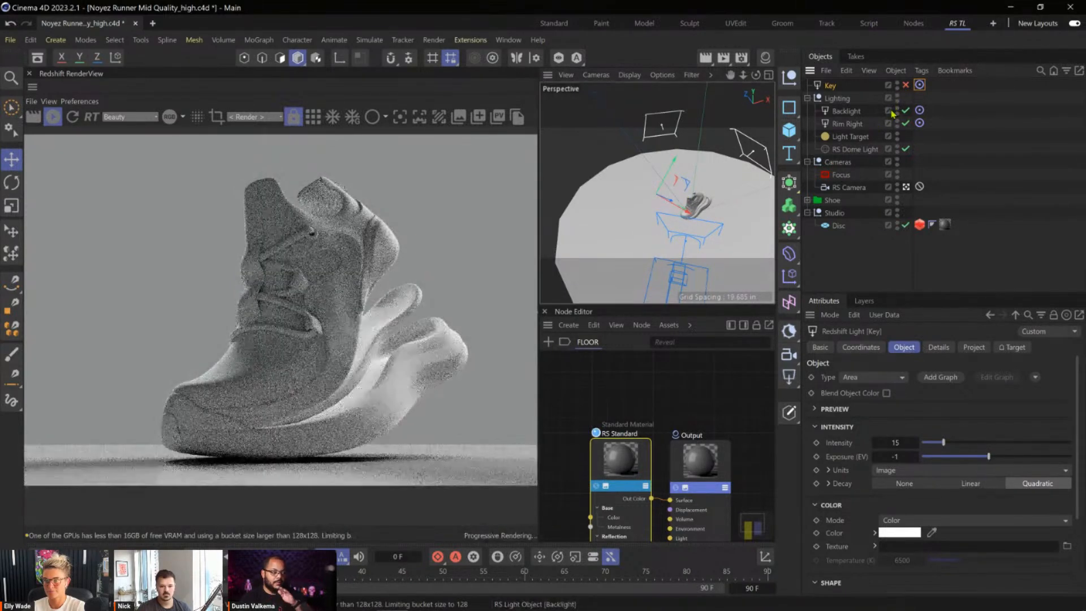
pyautogui.click(906, 85)
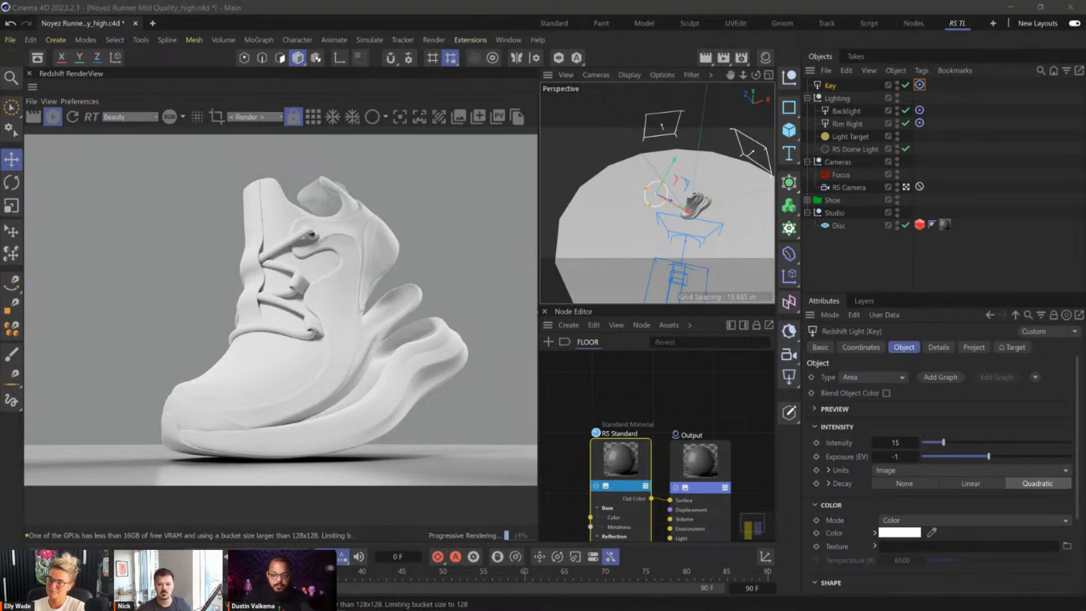
# Load Gobo Abstract (CGHacks)-08.jpg from the Abstract gobo folder as the Key light's texture and save the scene.
pyautogui.moveTo(1085, 303); pyautogui.dragTo(652, 36)
pyautogui.doubleClick(628, 156)
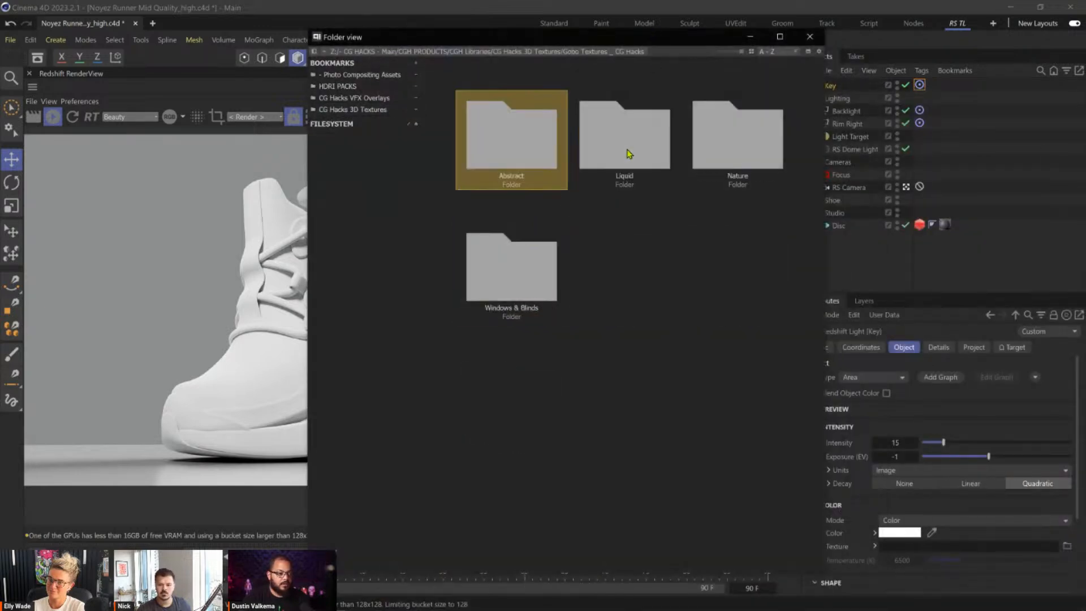
pyautogui.doubleClick(548, 158)
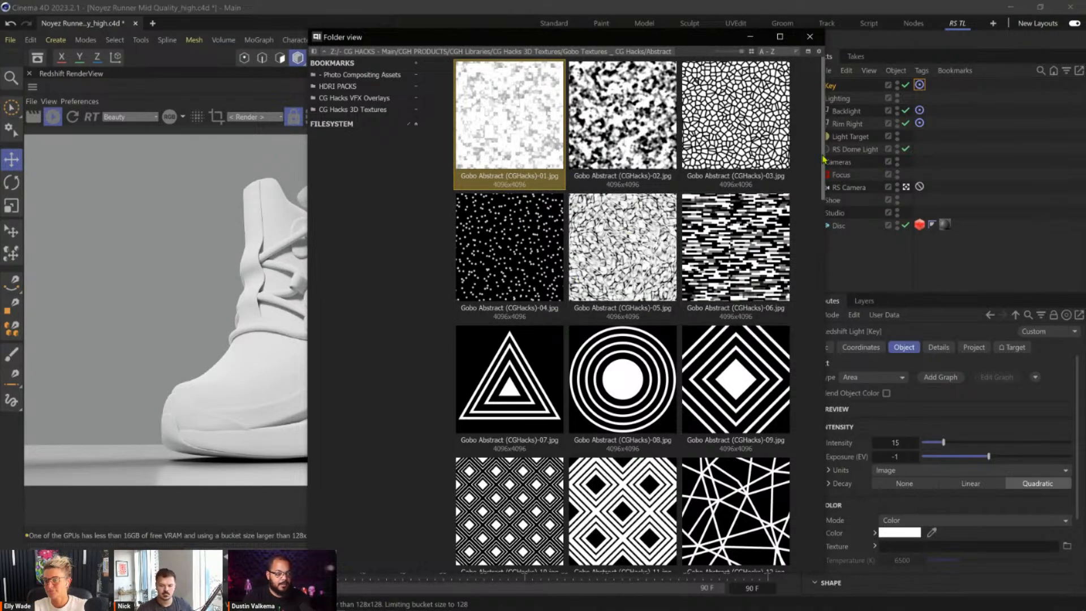
pyautogui.scroll(-3, 611, 176)
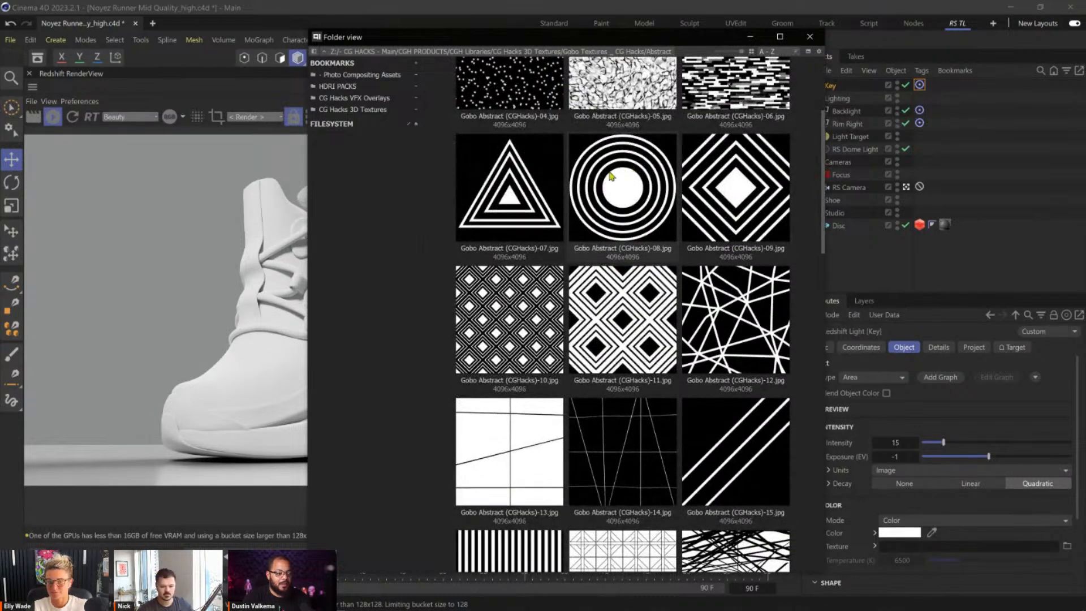
pyautogui.click(621, 203)
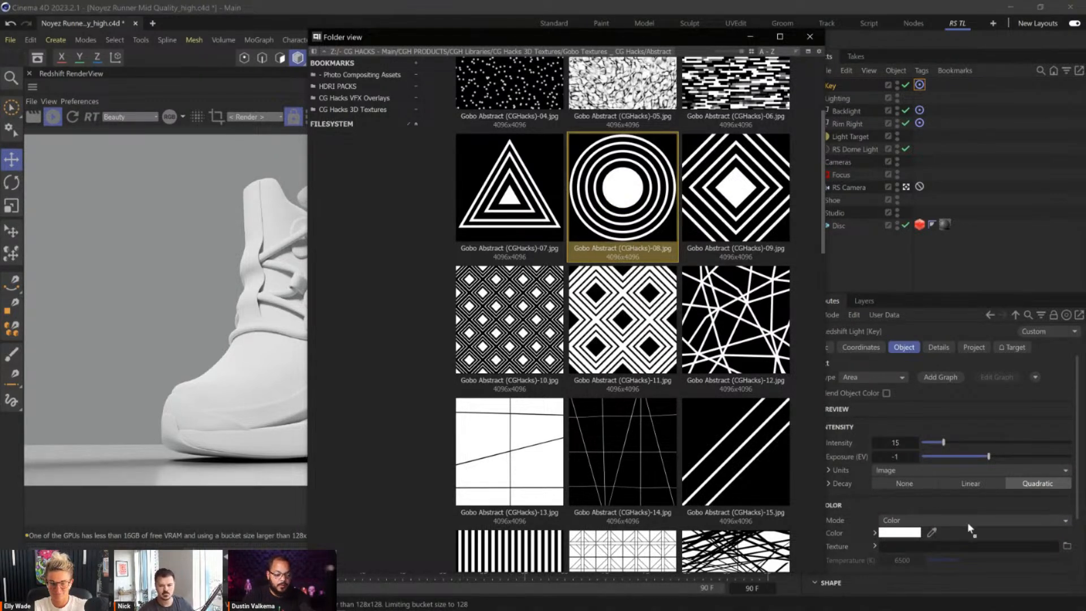
pyautogui.moveTo(959, 546); pyautogui.dragTo(958, 542)
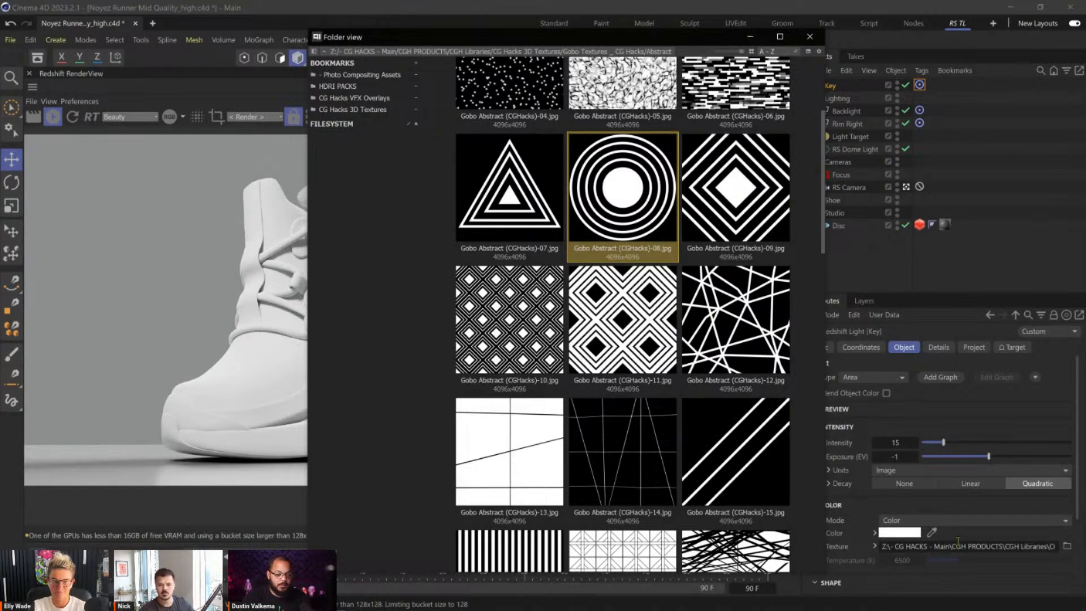
pyautogui.click(990, 510)
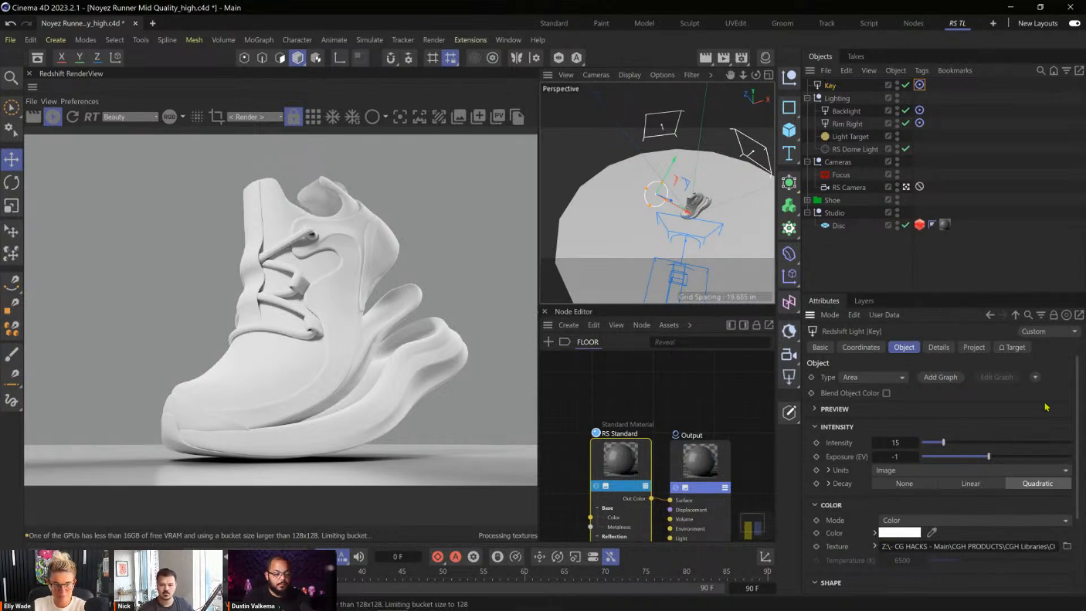
pyautogui.scroll(-2, 1078, 430)
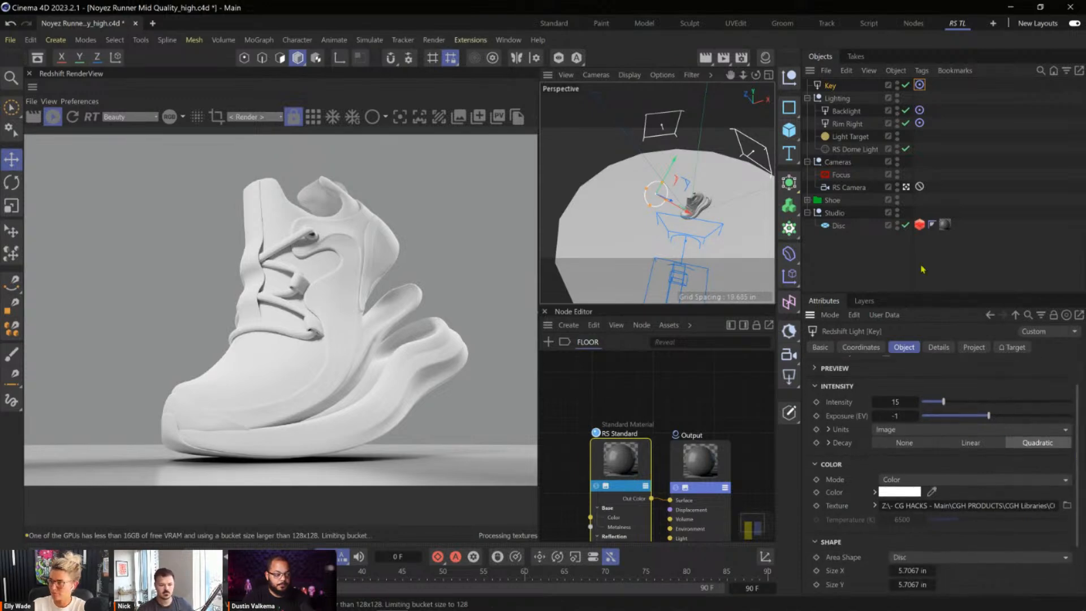
pyautogui.hotkey('ctrl', 's')
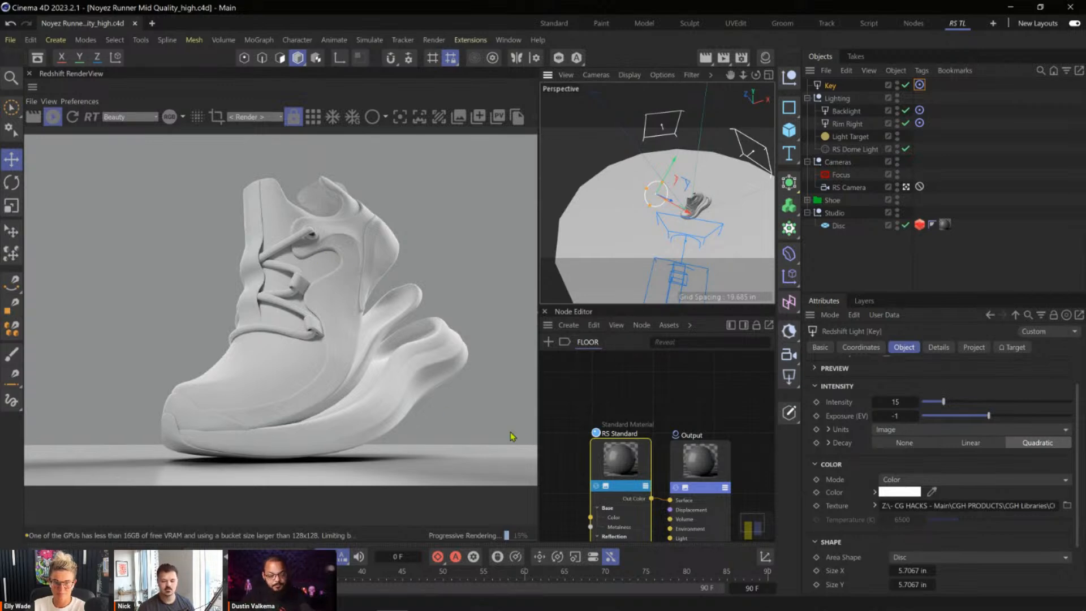
# Set the Key light's exposure to 0 and reduce its spread to 0.
pyautogui.click(895, 416)
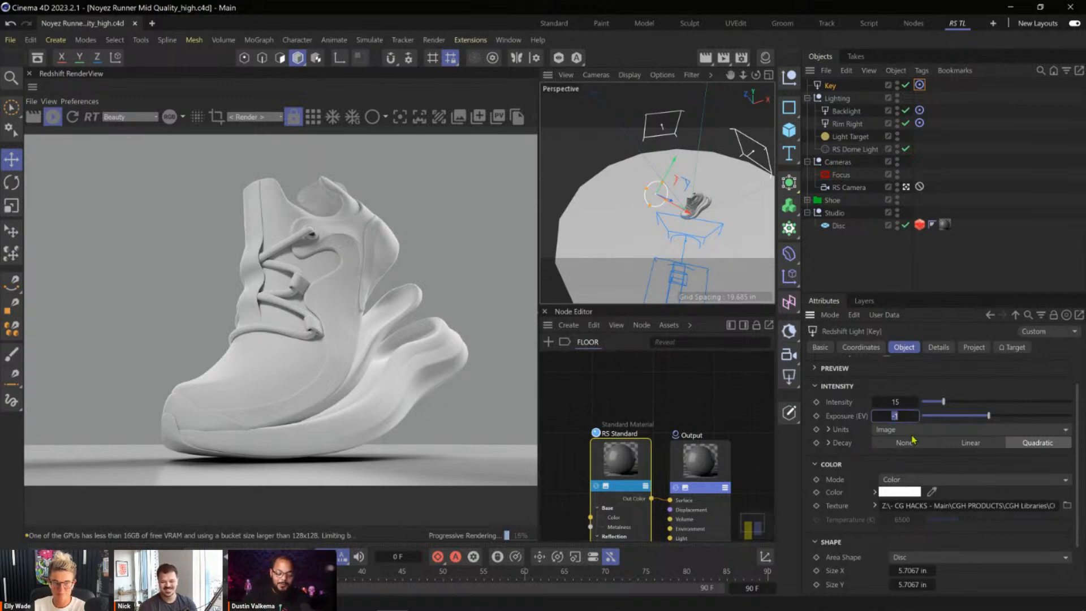
pyautogui.write('0')
pyautogui.press('Return')
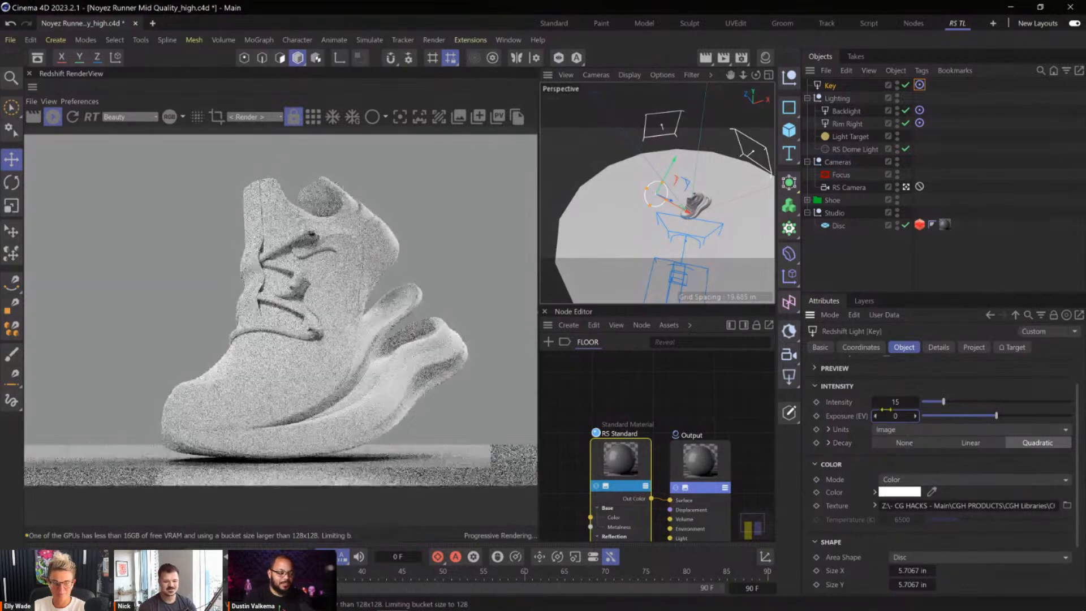
pyautogui.scroll(-2, 1080, 407)
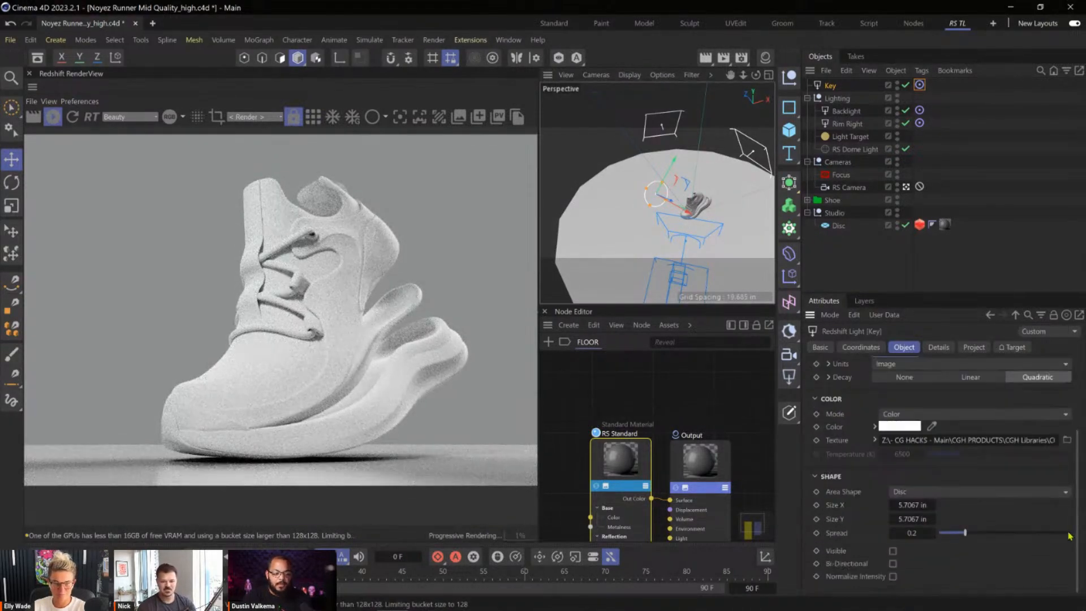
pyautogui.moveTo(956, 534); pyautogui.dragTo(940, 533)
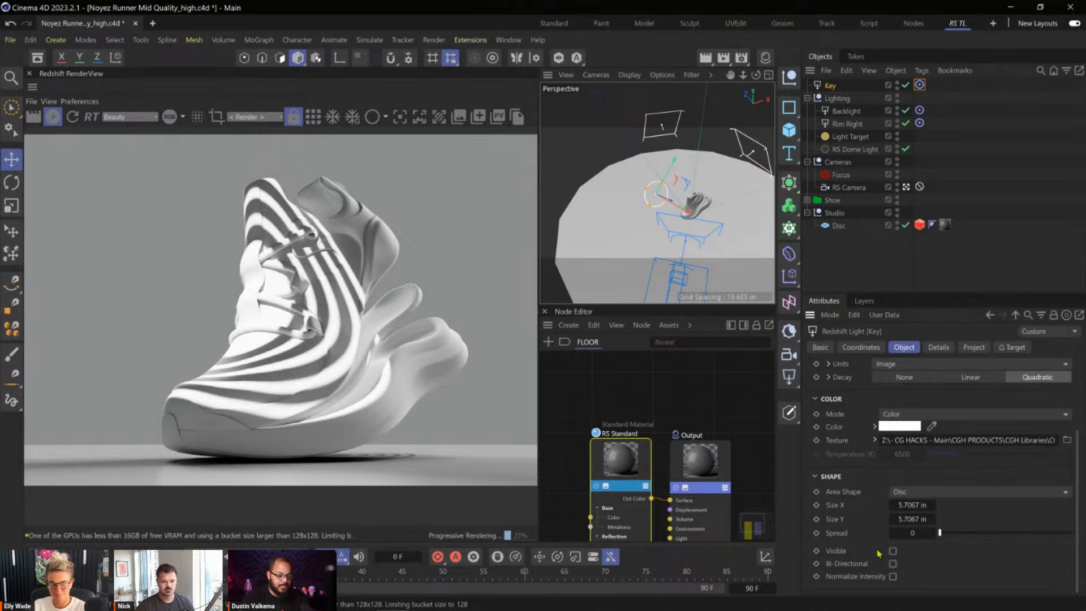
# Try Key light spread values of 0.003, 0.045, 0.026 and 0.012 to compare how sharply the gobo pattern renders.
pyautogui.click(913, 533)
pyautogui.write('0.002')
pyautogui.press('Return')
pyautogui.click(933, 534)
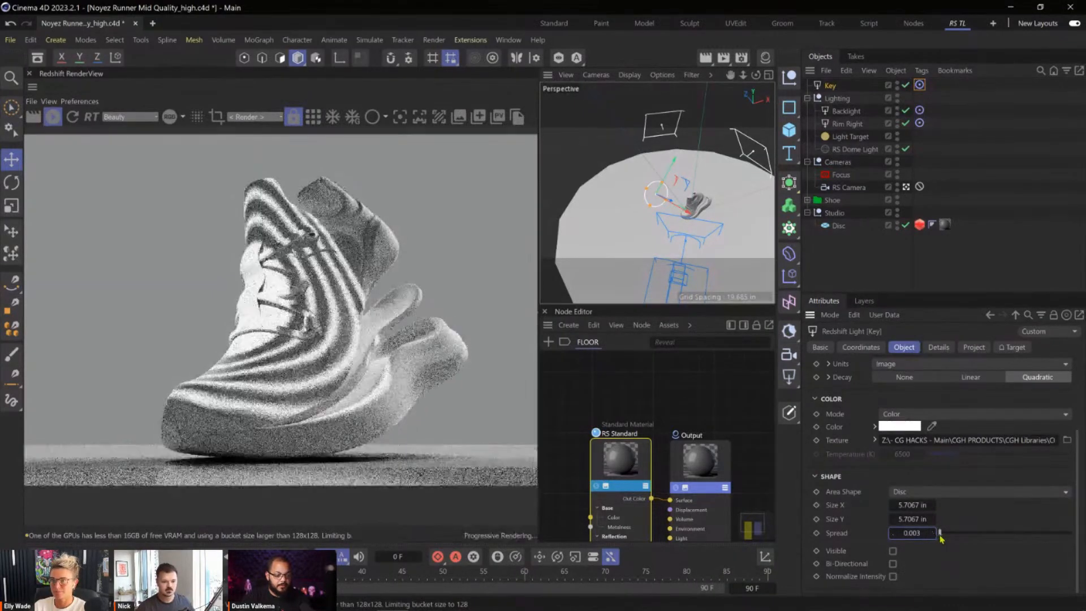
pyautogui.moveTo(942, 535); pyautogui.dragTo(947, 535)
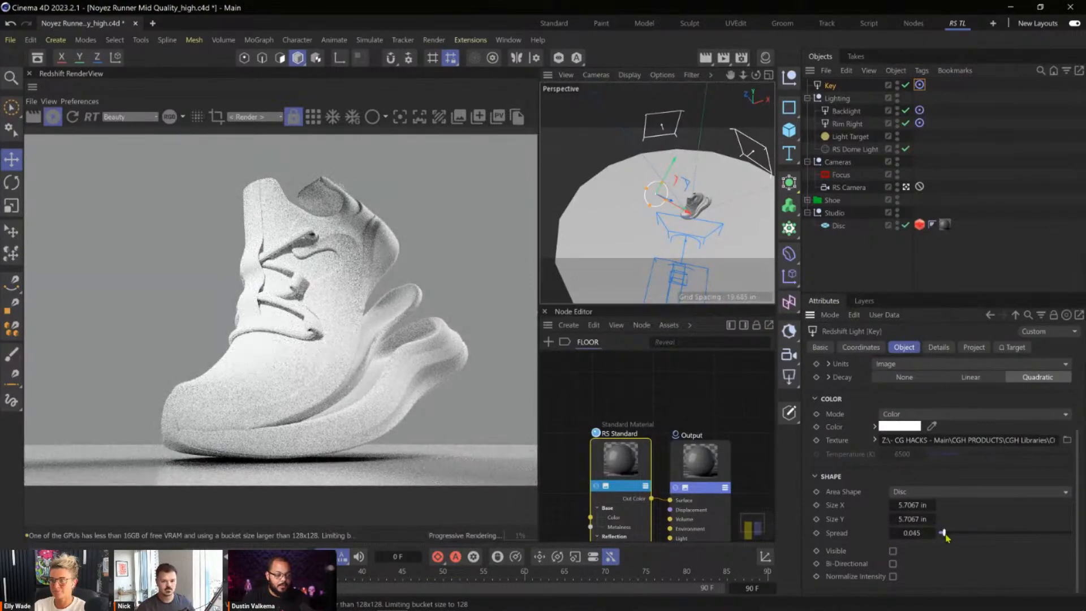
pyautogui.moveTo(946, 536); pyautogui.dragTo(943, 537)
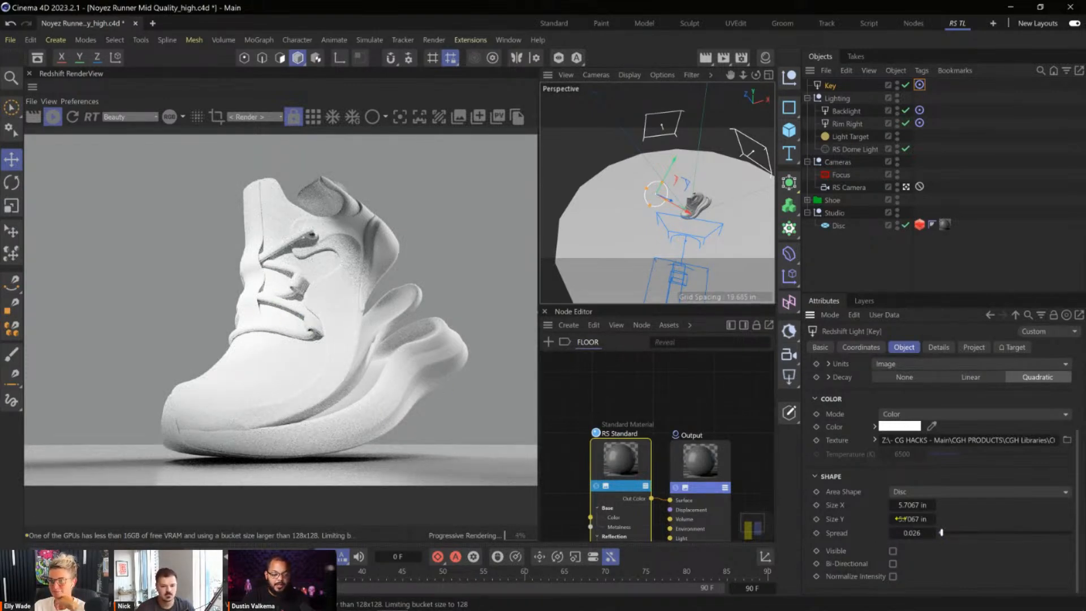
pyautogui.moveTo(942, 536); pyautogui.dragTo(940, 536)
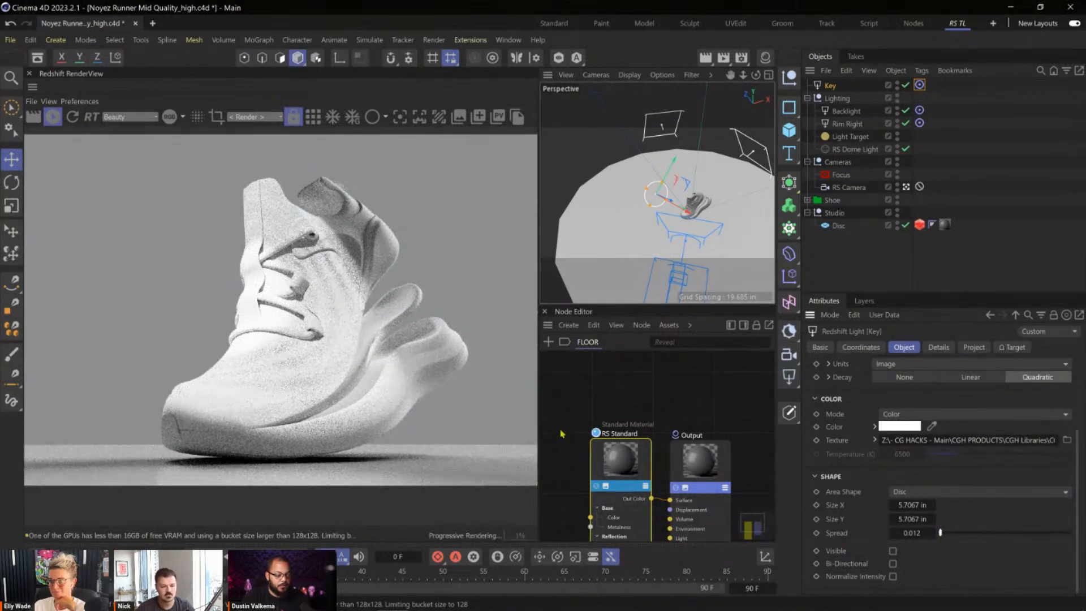
# Set the Key light's spread to 0.009.
pyautogui.doubleClick(897, 534)
pyautogui.write('0.01')
pyautogui.press('Return')
pyautogui.click(894, 533)
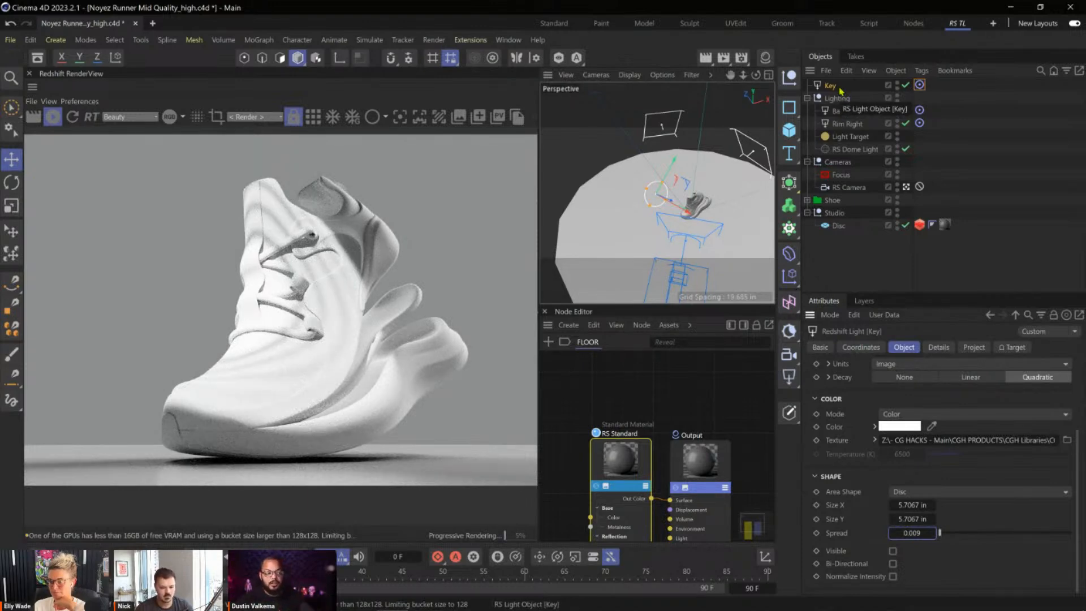
# Scale the Key light's disc up to about 15.9 in.
pyautogui.press('t')
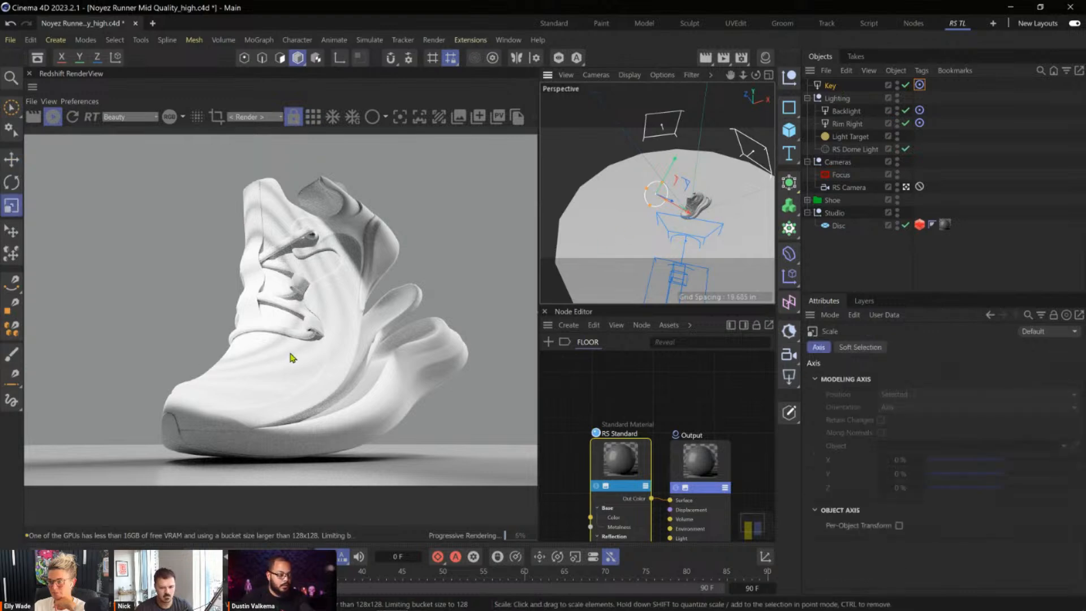
pyautogui.moveTo(677, 179); pyautogui.dragTo(431, 343)
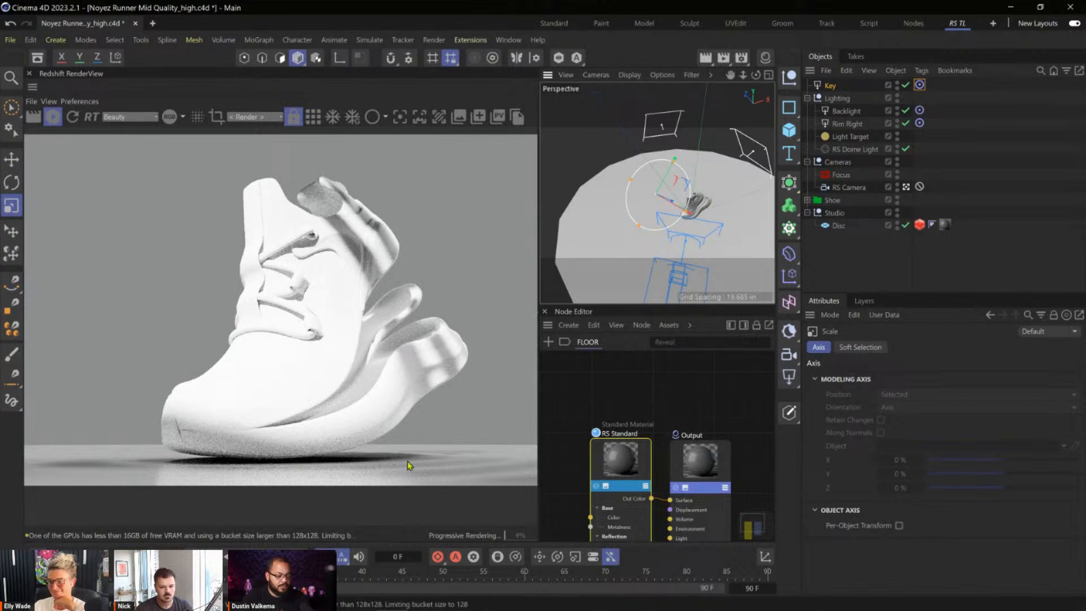
pyautogui.scroll(-2, 414, 443)
pyautogui.scroll(1, 413, 443)
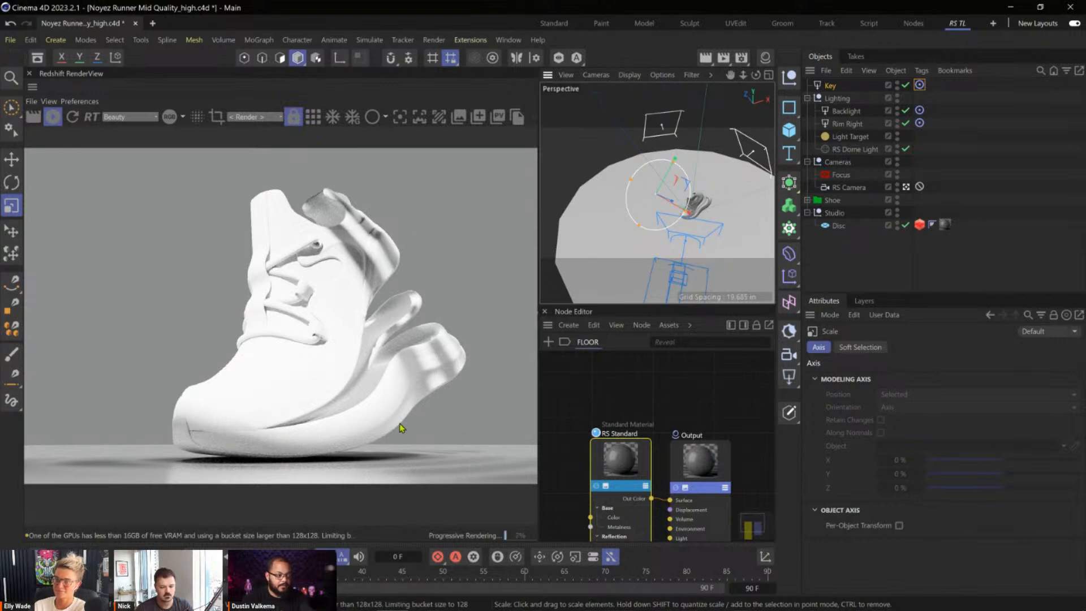
# Lower the Key light's exposure to about -2.585 and its intensity to about 10.81.
pyautogui.click(830, 86)
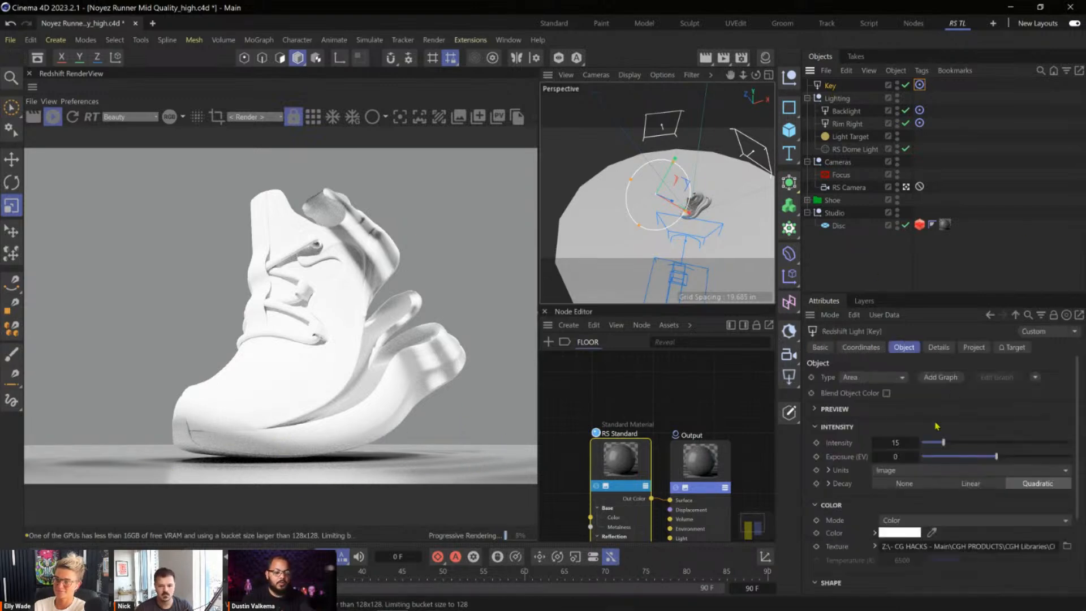
pyautogui.click(985, 457)
pyautogui.moveTo(981, 462); pyautogui.dragTo(973, 459)
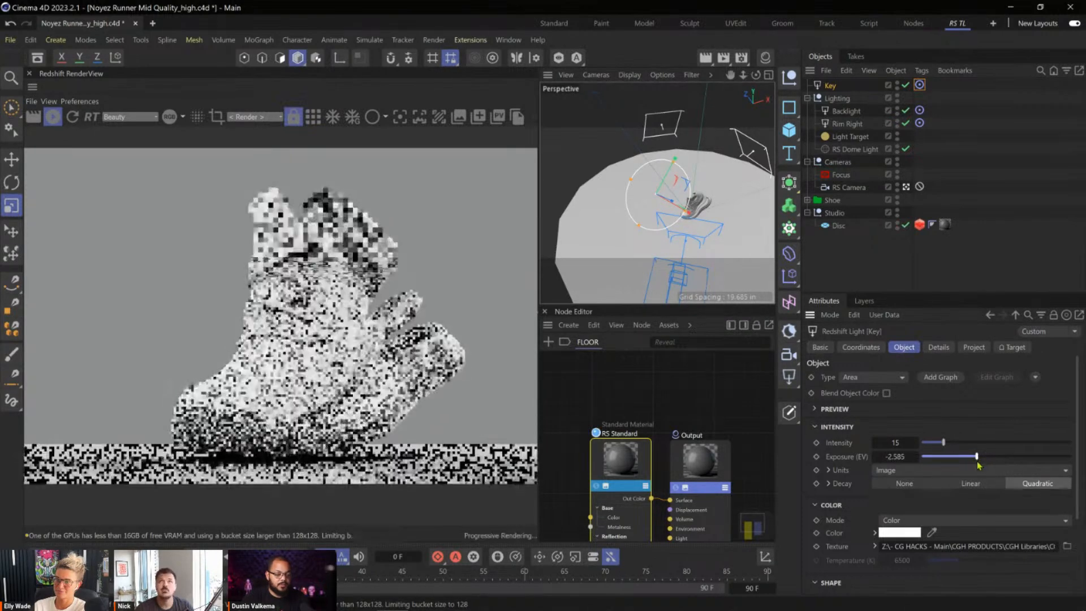
pyautogui.click(935, 444)
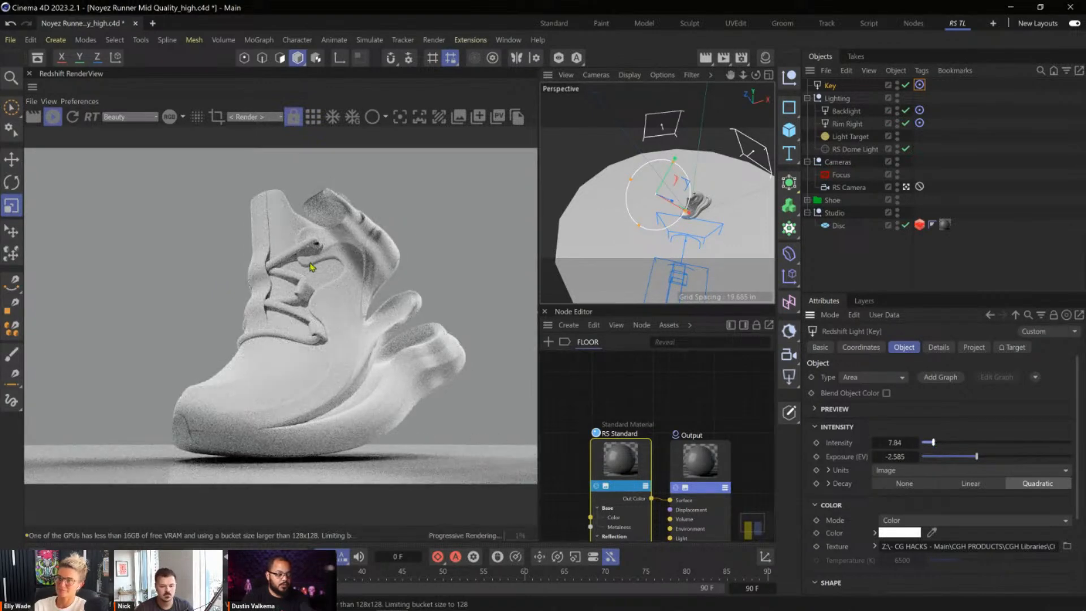
pyautogui.moveTo(941, 445); pyautogui.dragTo(946, 447)
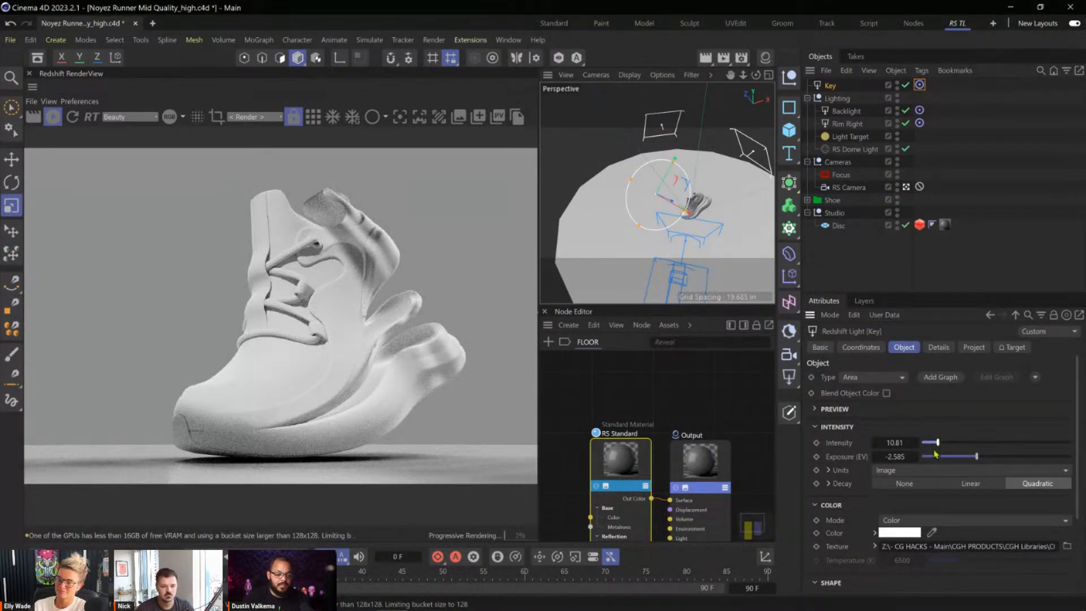
pyautogui.click(895, 457)
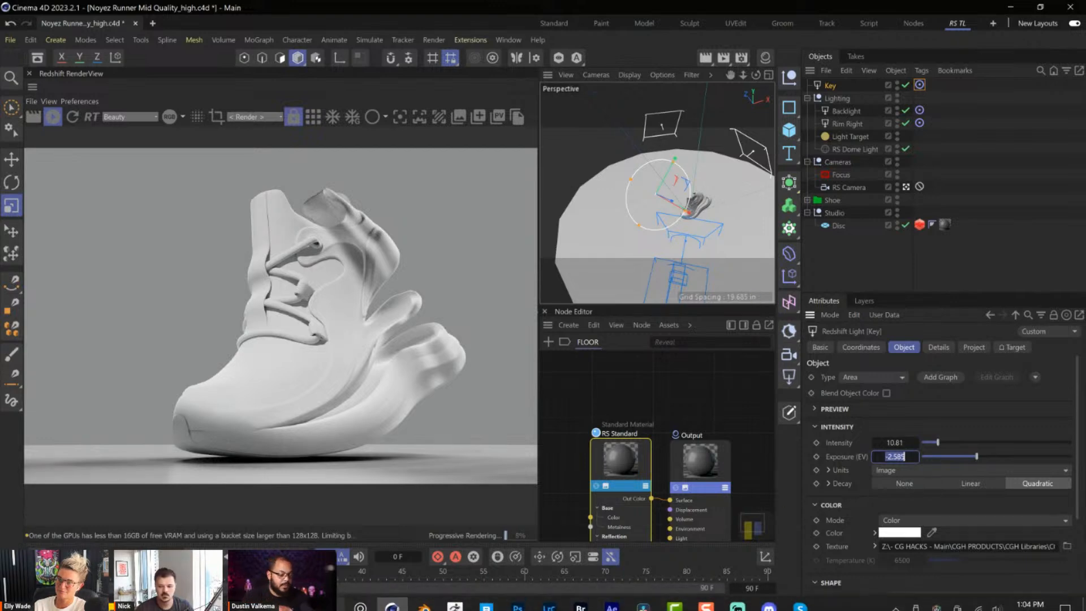
# Replace the Key light's texture with Gobo Nature (CGHacks)-18.jpg from the Nature gobo folder.
pyautogui.click(331, 598)
pyautogui.press('BackSpace')
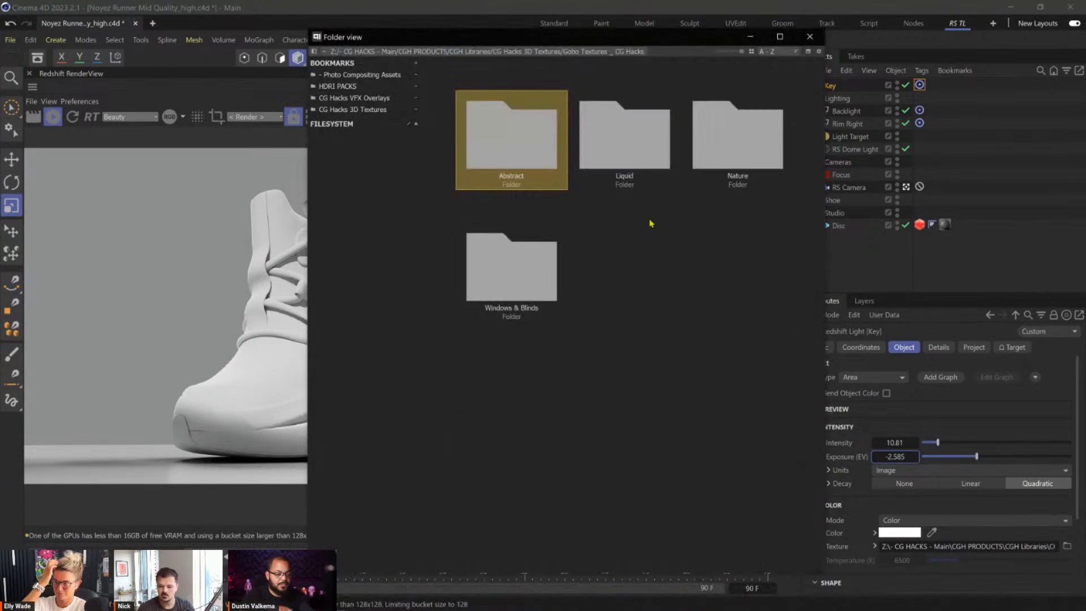
pyautogui.doubleClick(719, 147)
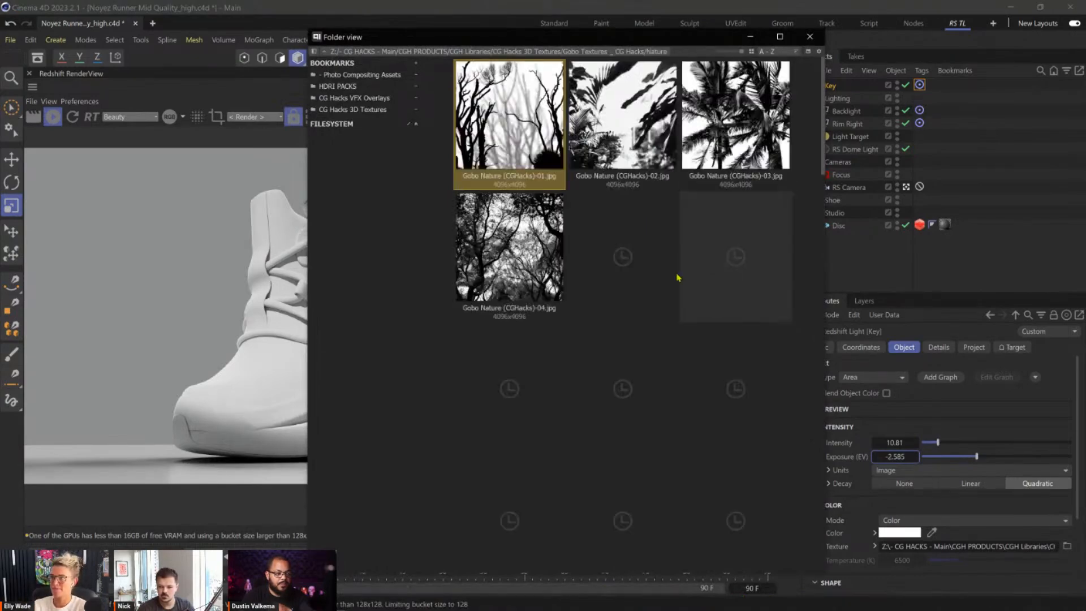
pyautogui.scroll(-8, 679, 277)
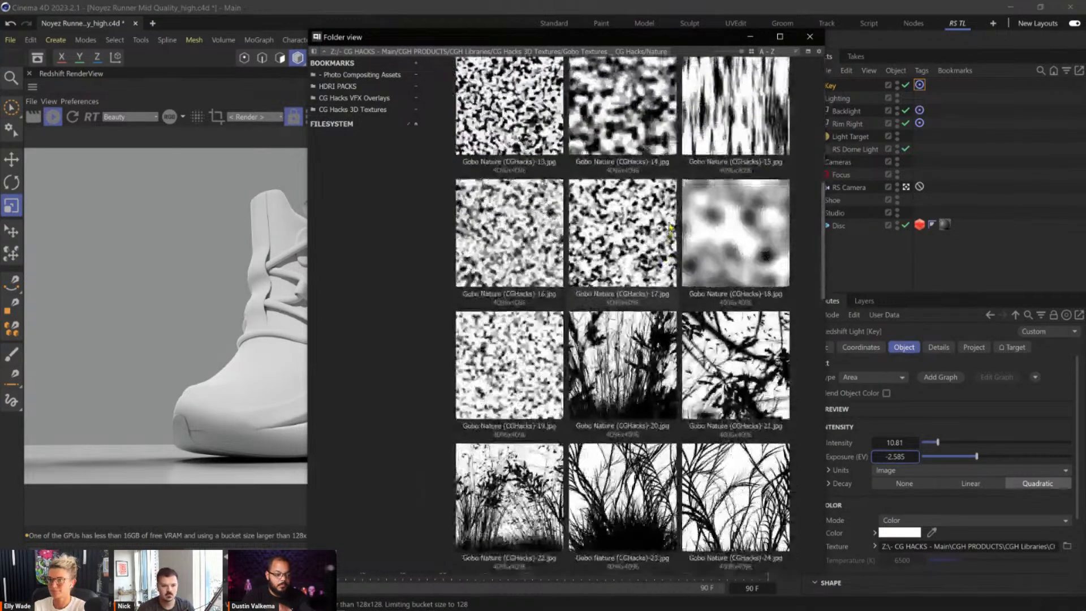
pyautogui.click(722, 348)
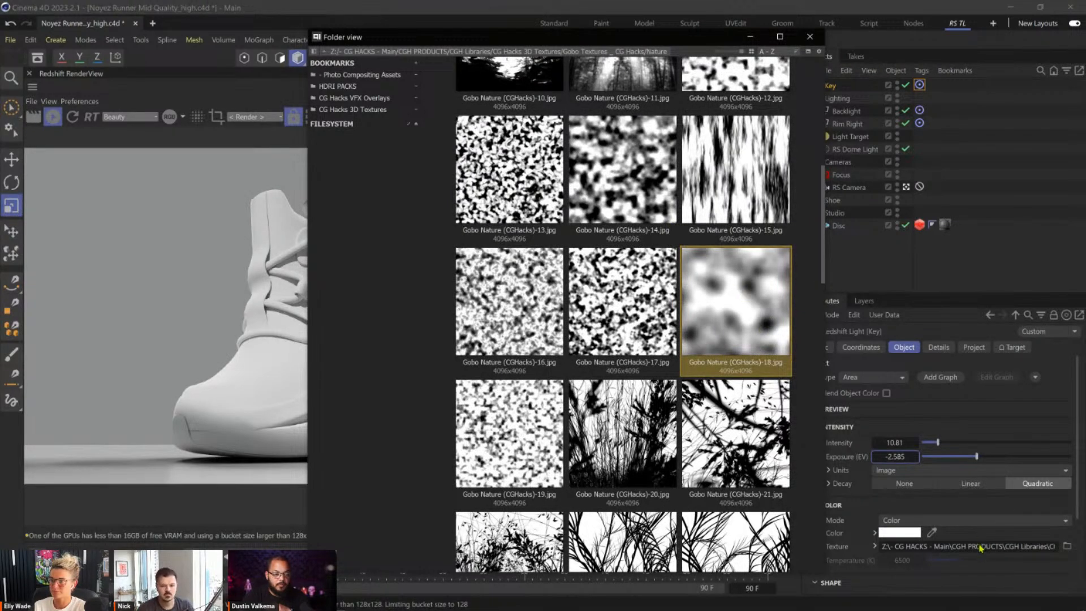
pyautogui.click(943, 508)
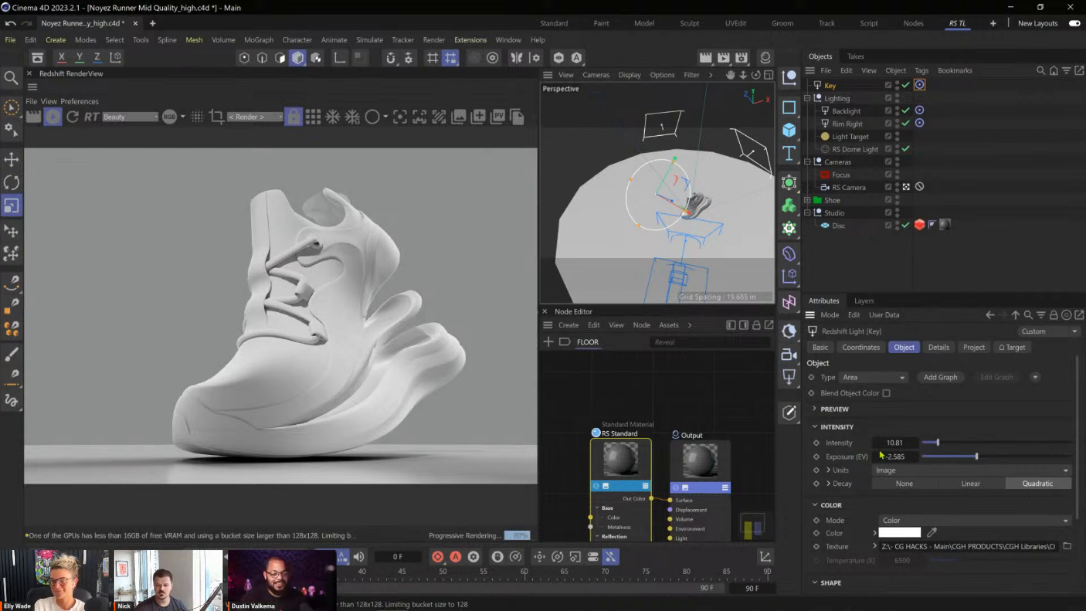
# Set the Key light's exposure to 0 and lower its intensity to about 4.87.
pyautogui.click(905, 456)
pyautogui.write('0')
pyautogui.press('Return')
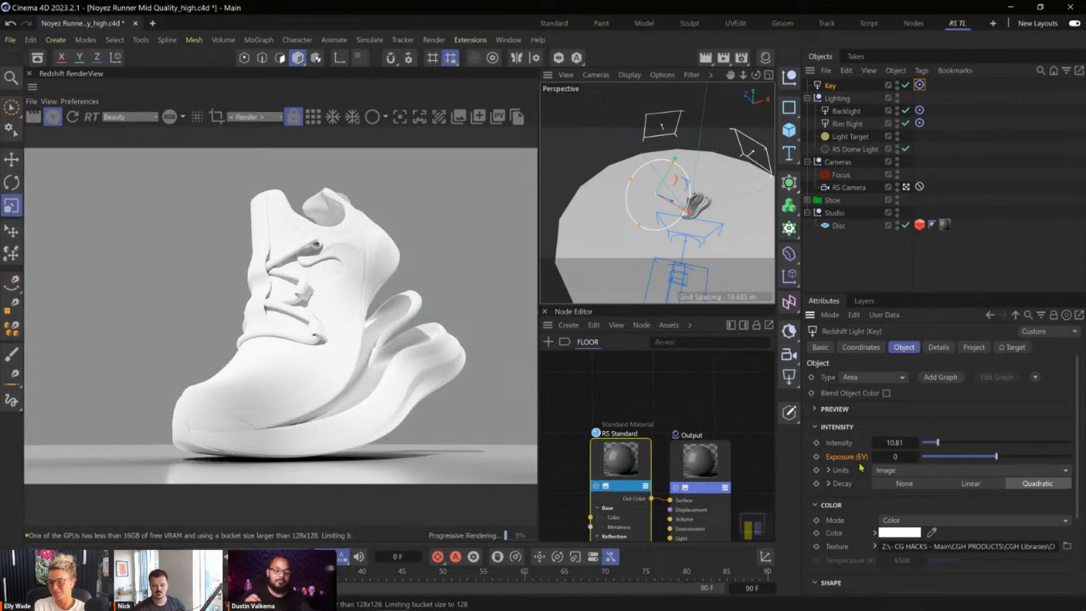
pyautogui.moveTo(935, 446); pyautogui.dragTo(929, 450)
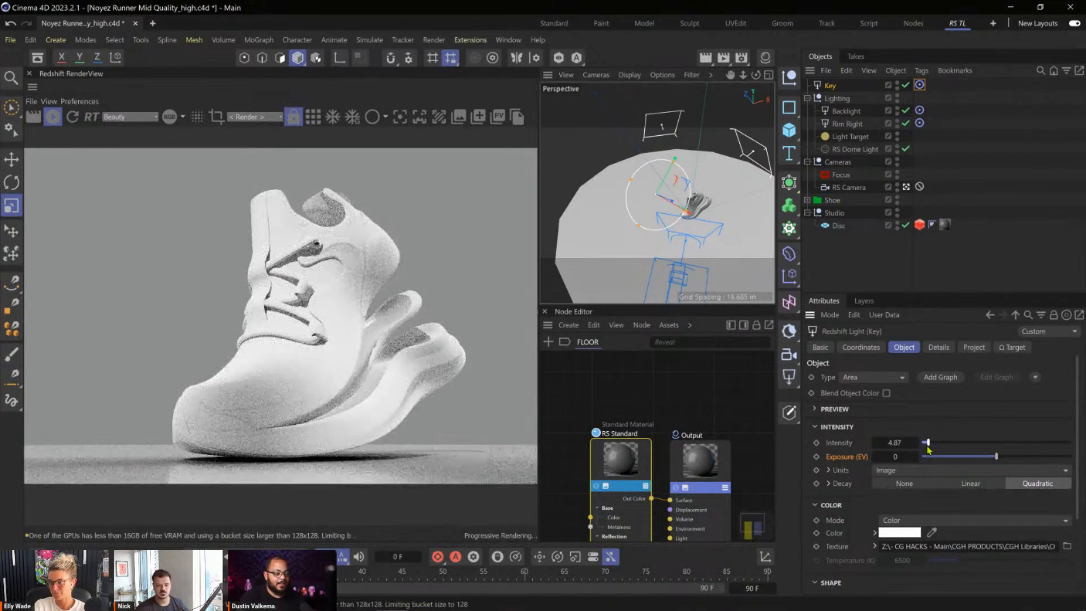
# Reset the Key light's spread to its default value of 1.
pyautogui.moveTo(1078, 382); pyautogui.dragTo(1073, 468)
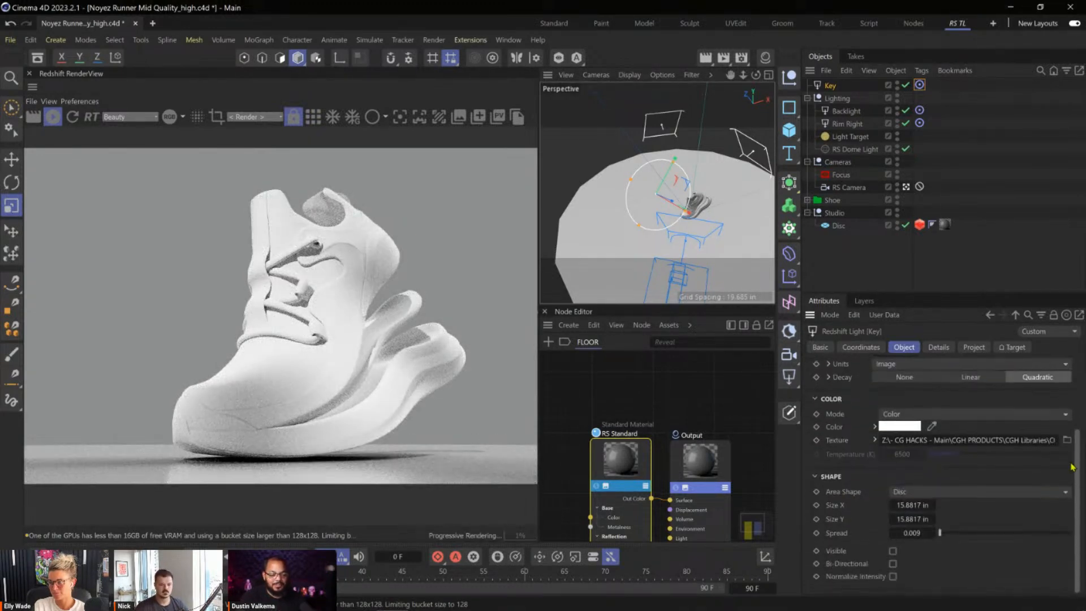
pyautogui.doubleClick(921, 533)
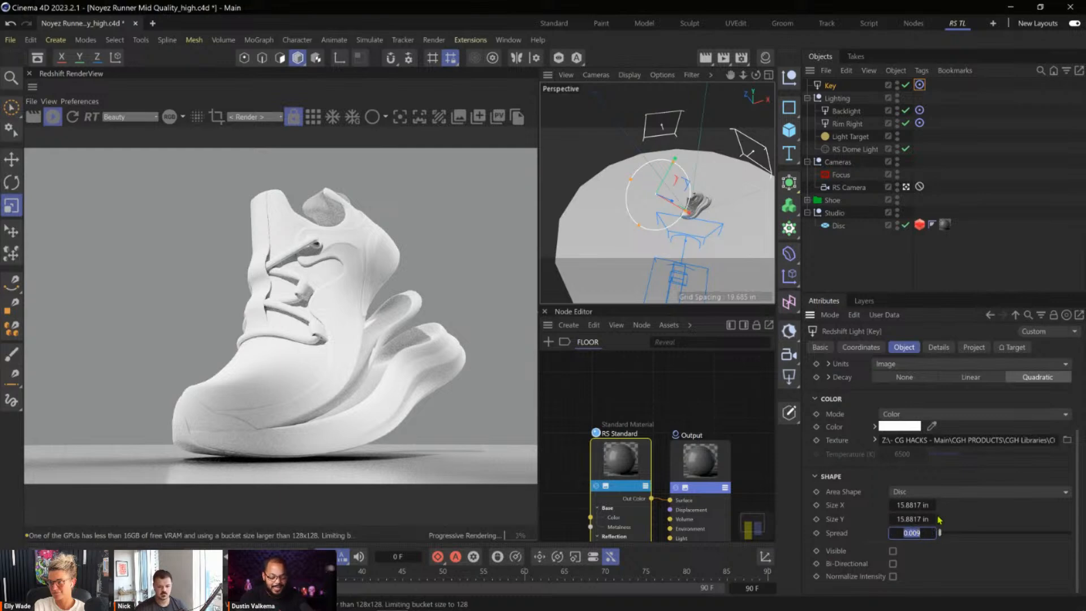
pyautogui.click(946, 559)
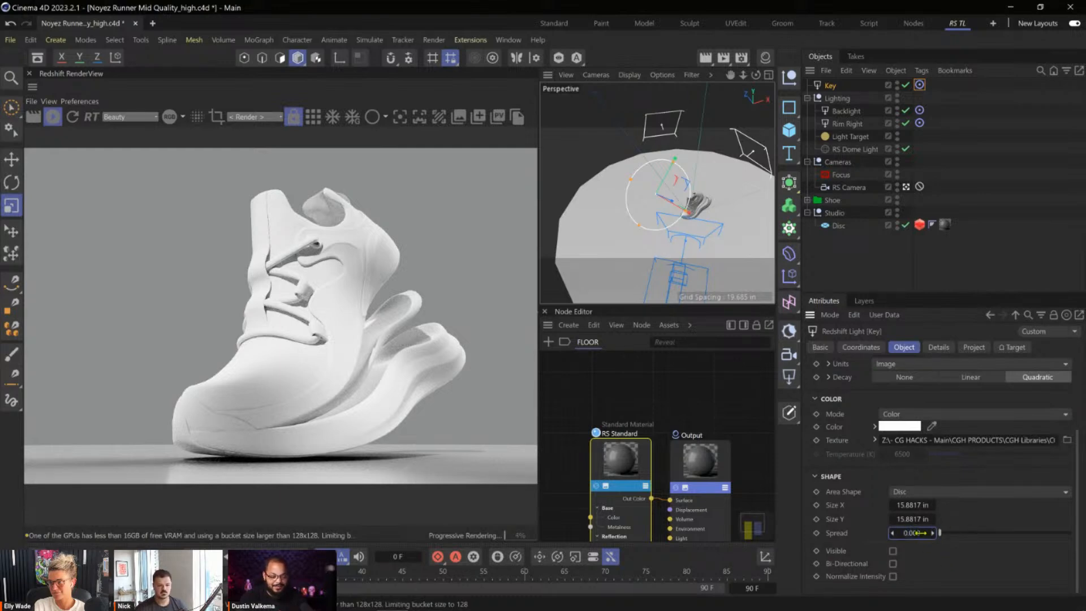
pyautogui.rightClick(862, 539)
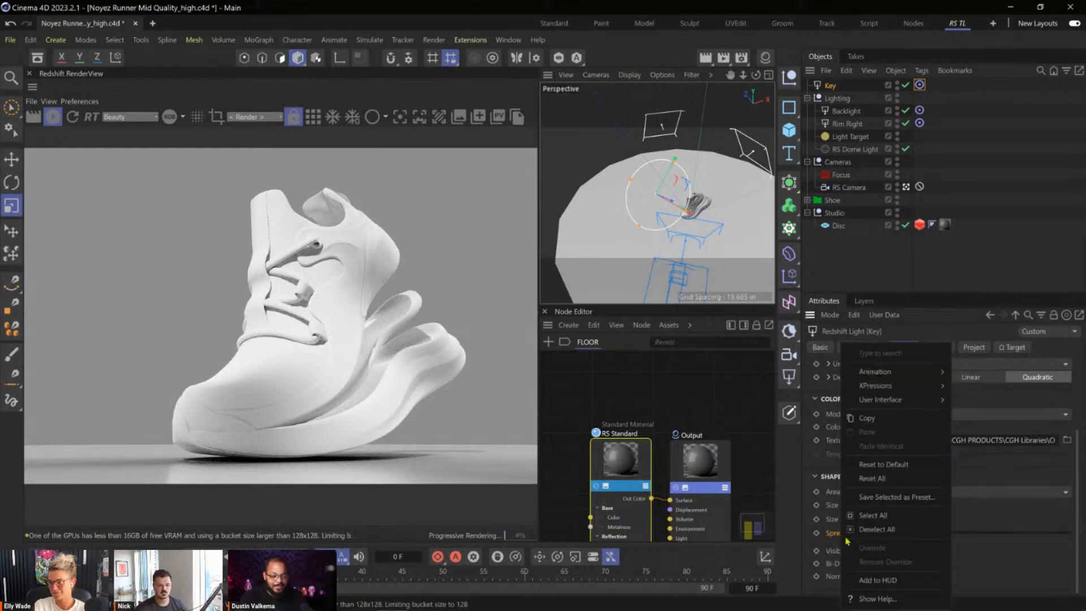
pyautogui.click(897, 465)
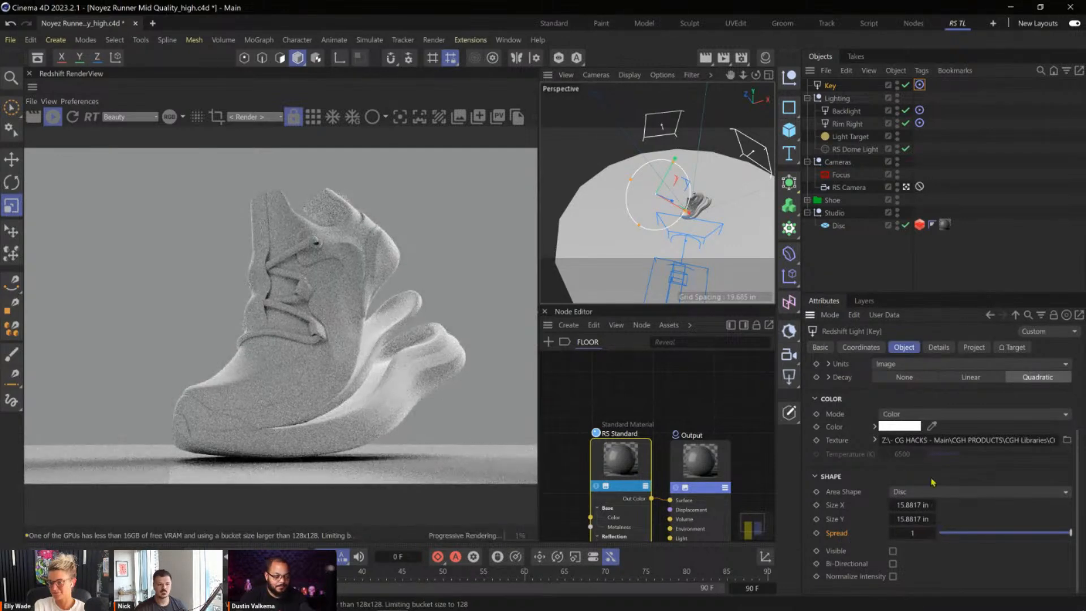
# Try resetting the Key light's intensity to its default value and undo the reset.
pyautogui.scroll(4, 903, 459)
pyautogui.rightClick(860, 448)
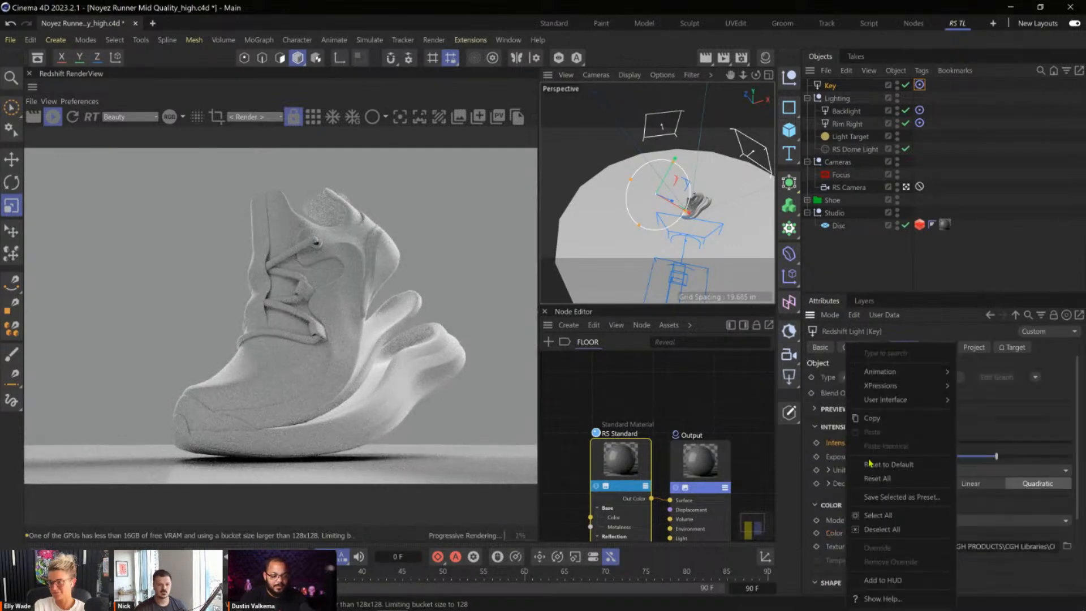
pyautogui.click(904, 474)
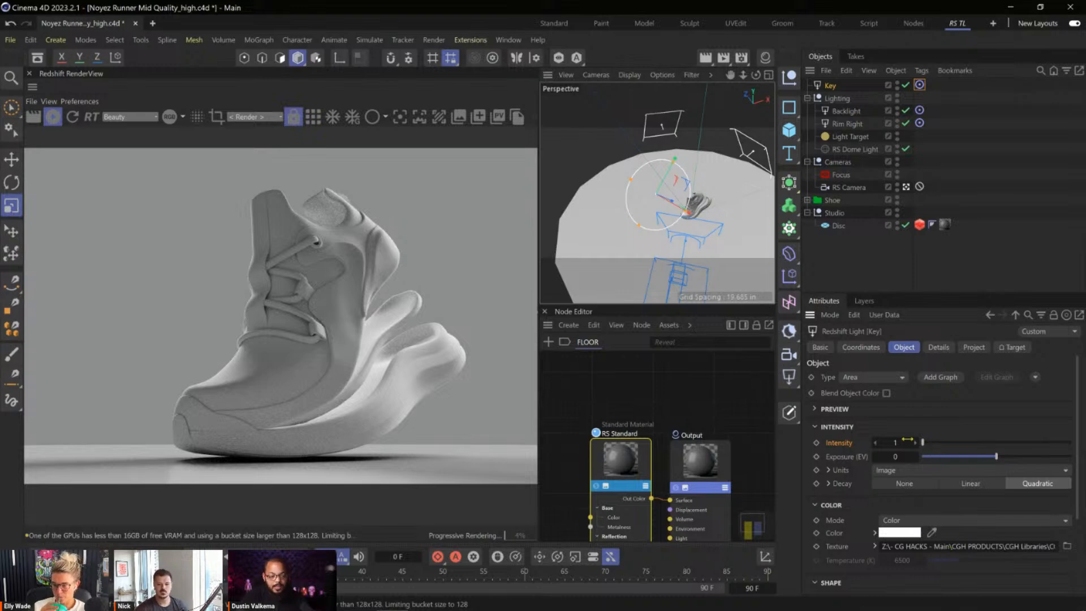
pyautogui.rightClick(838, 443)
pyautogui.click(883, 464)
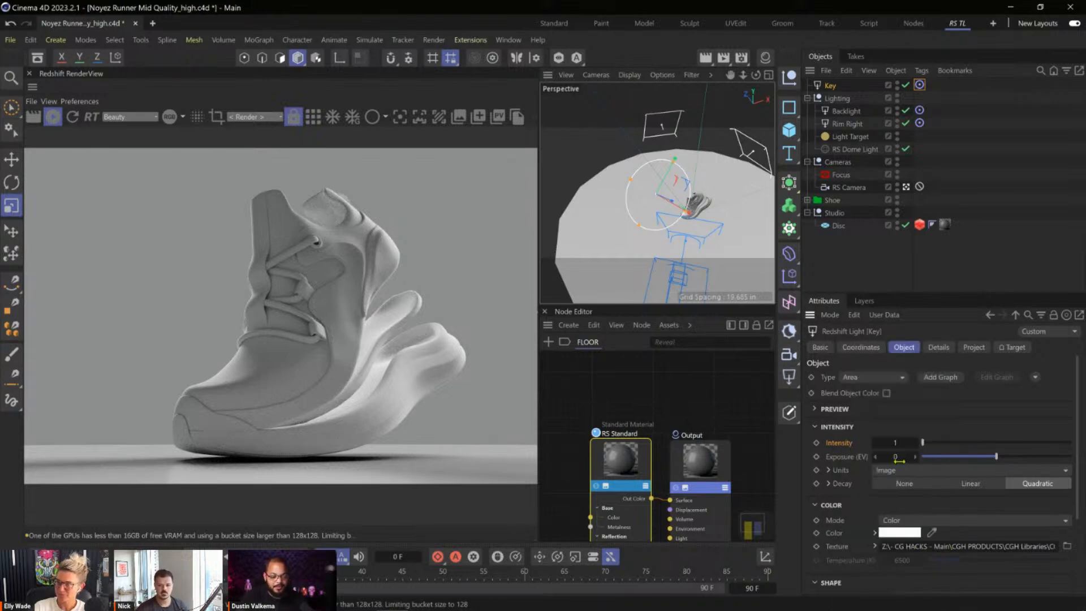
pyautogui.hotkey('ctrl', 'z')
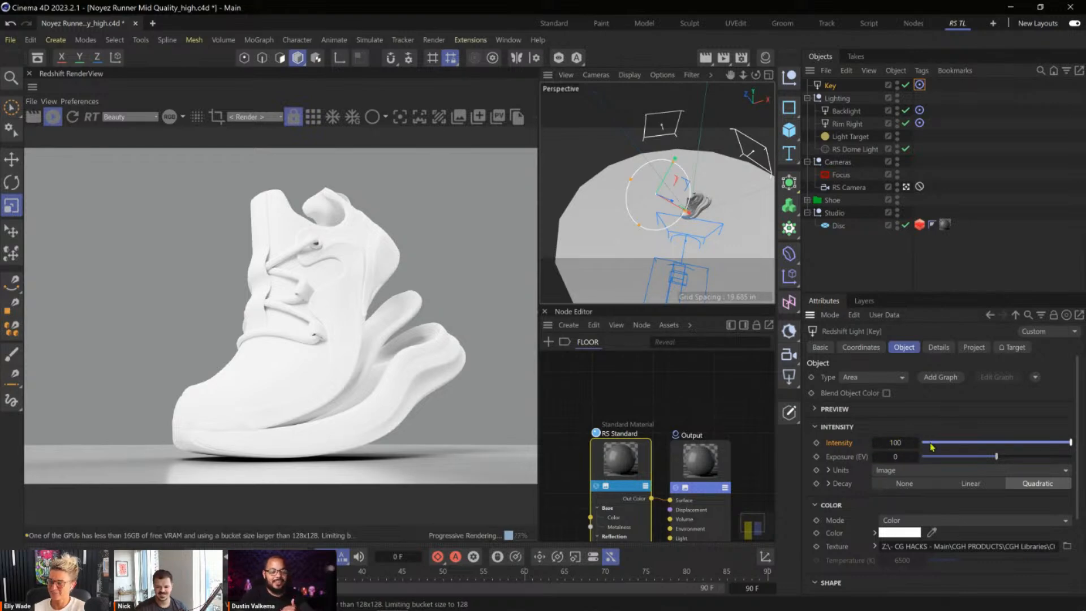
# Set the Key light's intensity to 10.
pyautogui.click(904, 443)
pyautogui.write('10')
pyautogui.press('Return')
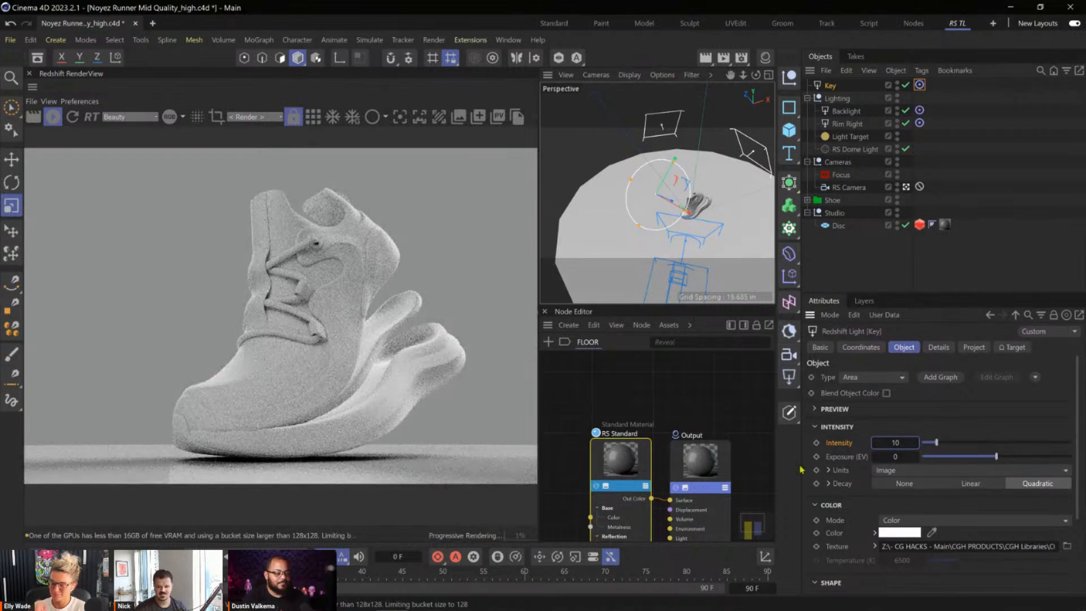
# Set the Key light's spread to 0 in its shape settings.
pyautogui.moveTo(1078, 419); pyautogui.dragTo(1071, 522)
pyautogui.doubleClick(914, 534)
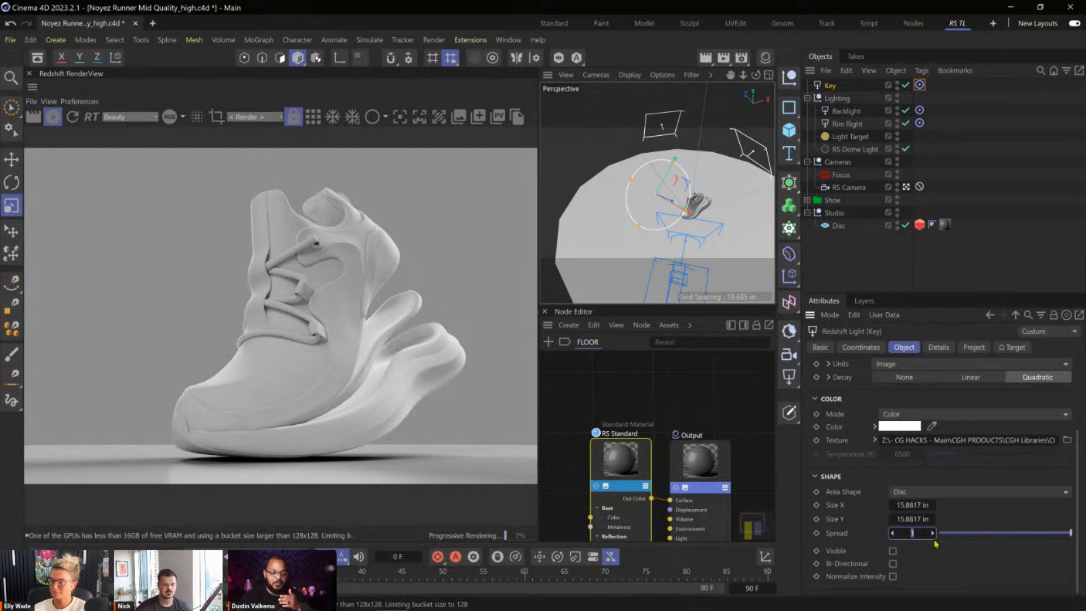
pyautogui.write('0')
pyautogui.press('Return')
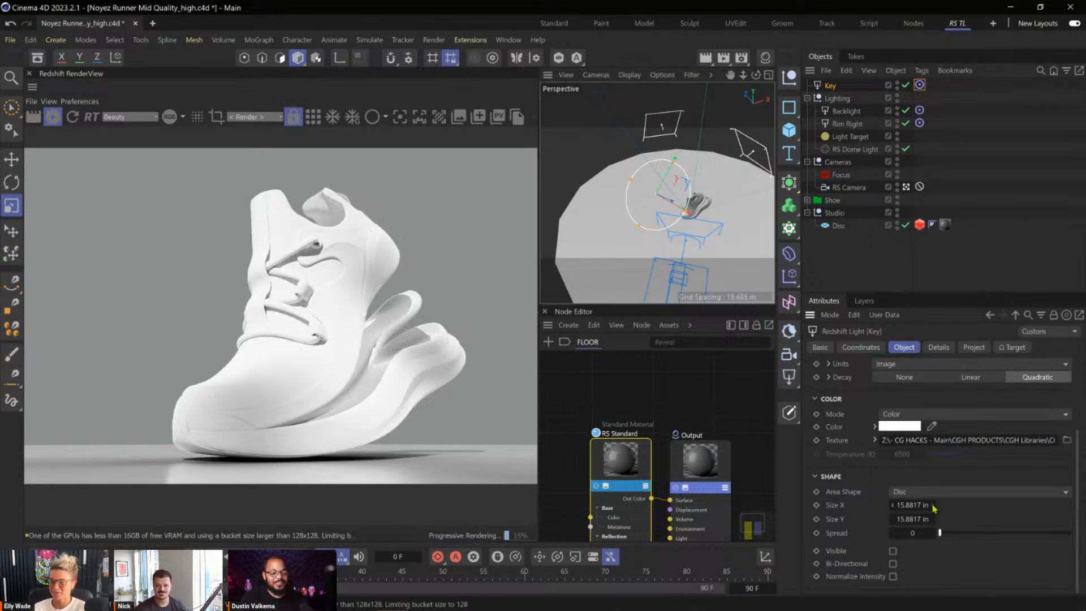
# Set the Key light's spread to 0.009 and examine the shadows around the shoe's laces in the render.
pyautogui.click(915, 533)
pyautogui.write('0.009')
pyautogui.press('Return')
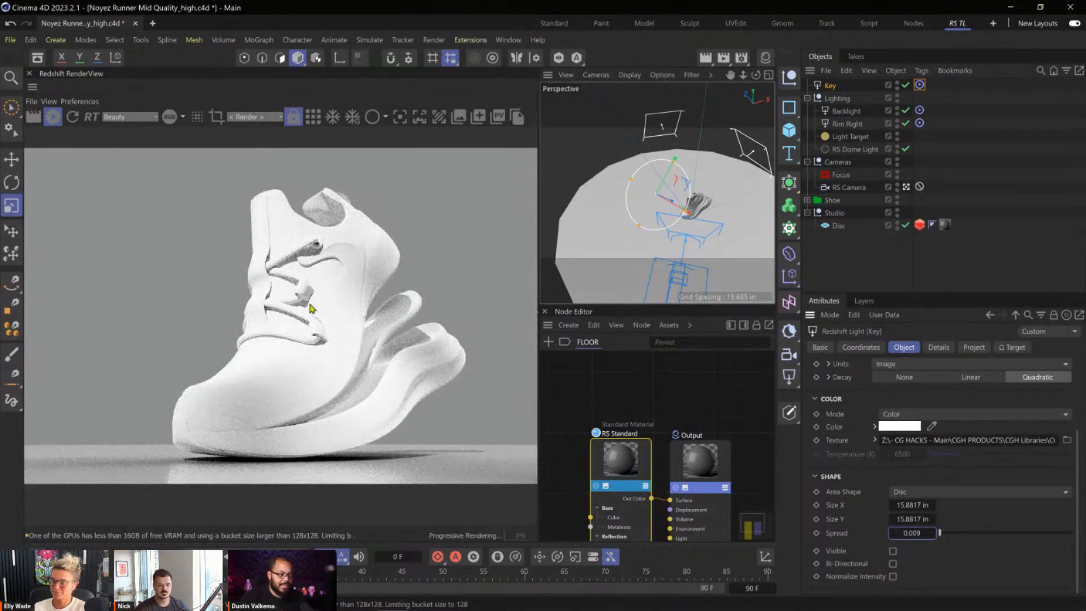
pyautogui.scroll(6, 297, 290)
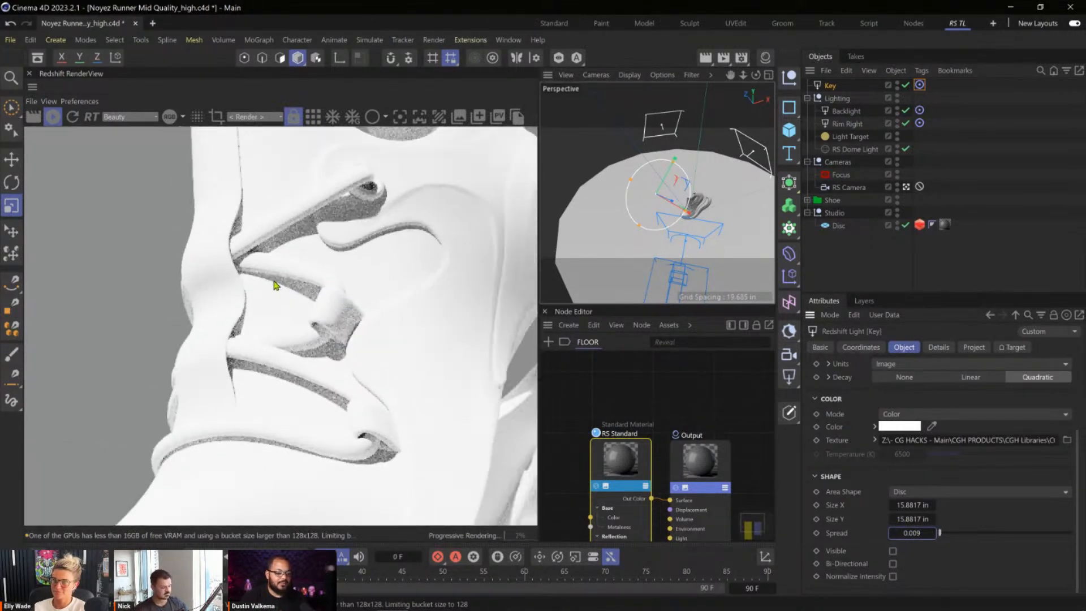
pyautogui.scroll(4, 1037, 402)
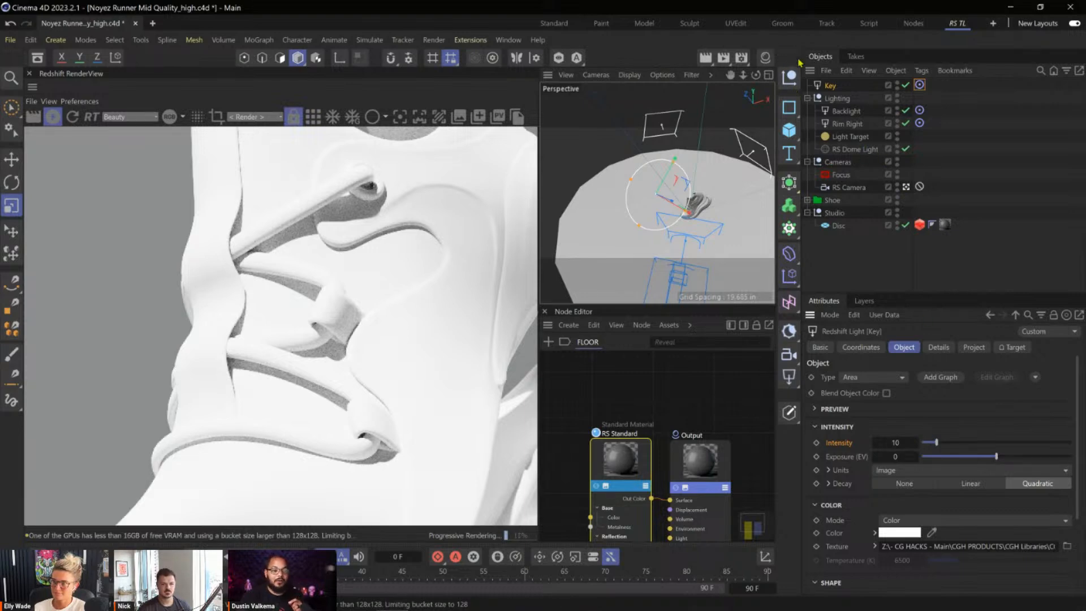
# Expand the Shoe and insole hierarchies and create a new Redshift Standard material.
pyautogui.click(808, 201)
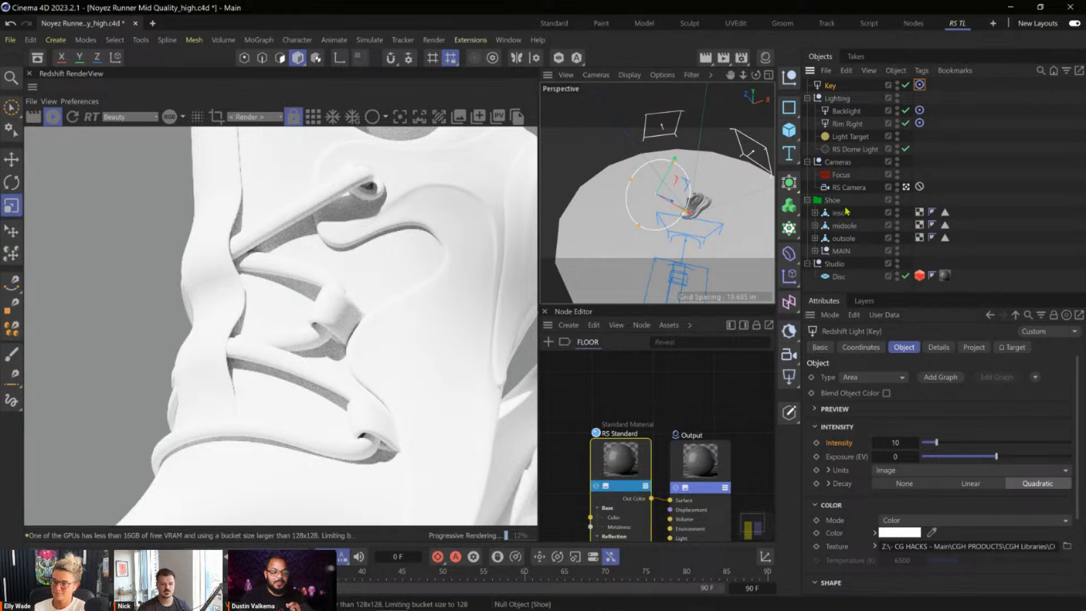
pyautogui.click(815, 213)
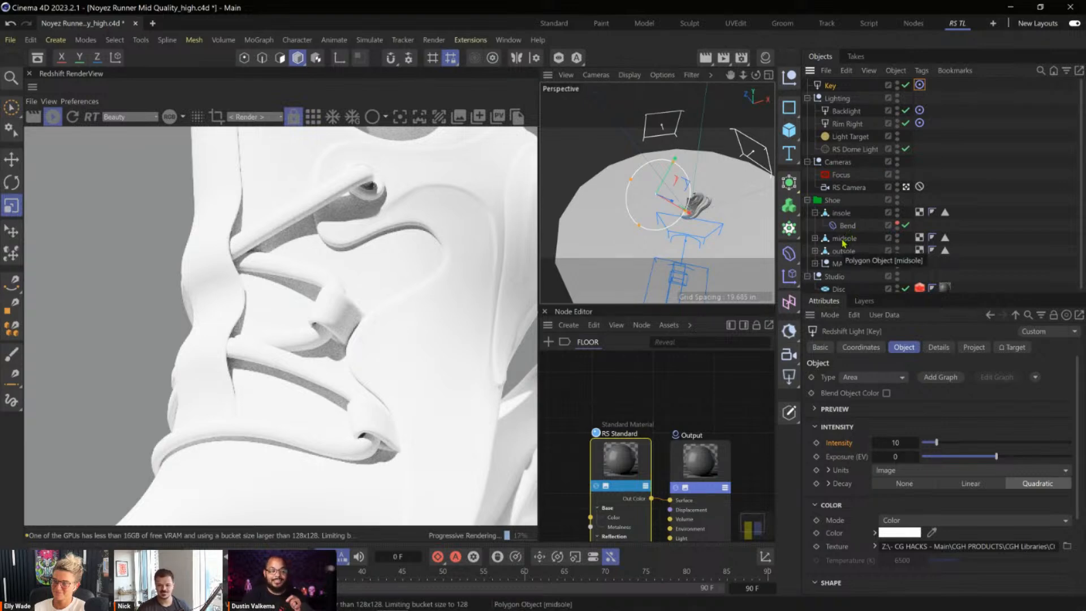
pyautogui.click(766, 57)
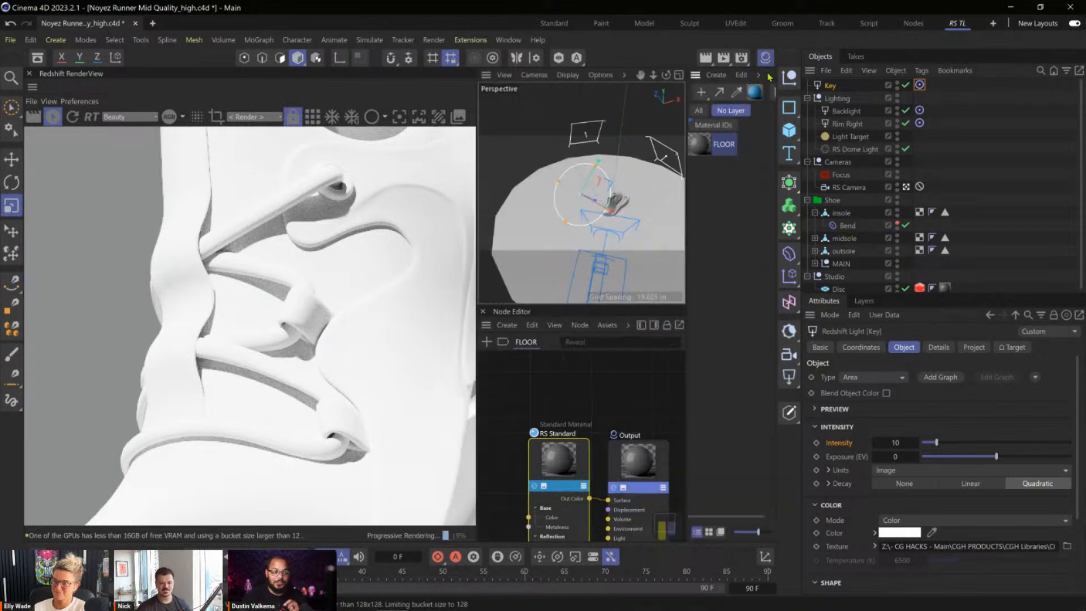
pyautogui.click(701, 92)
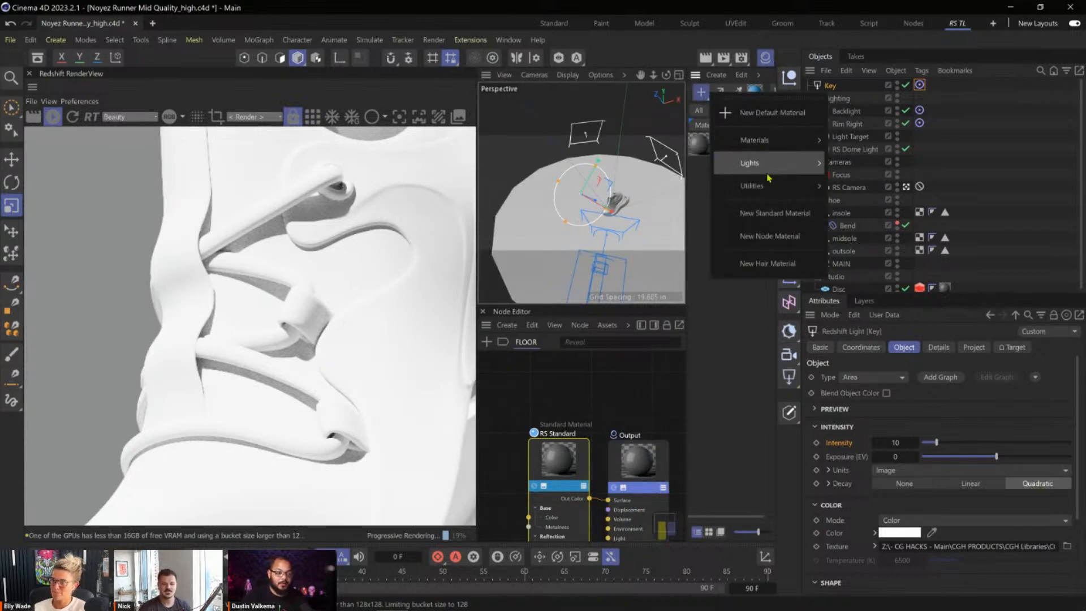
pyautogui.moveTo(780, 148)
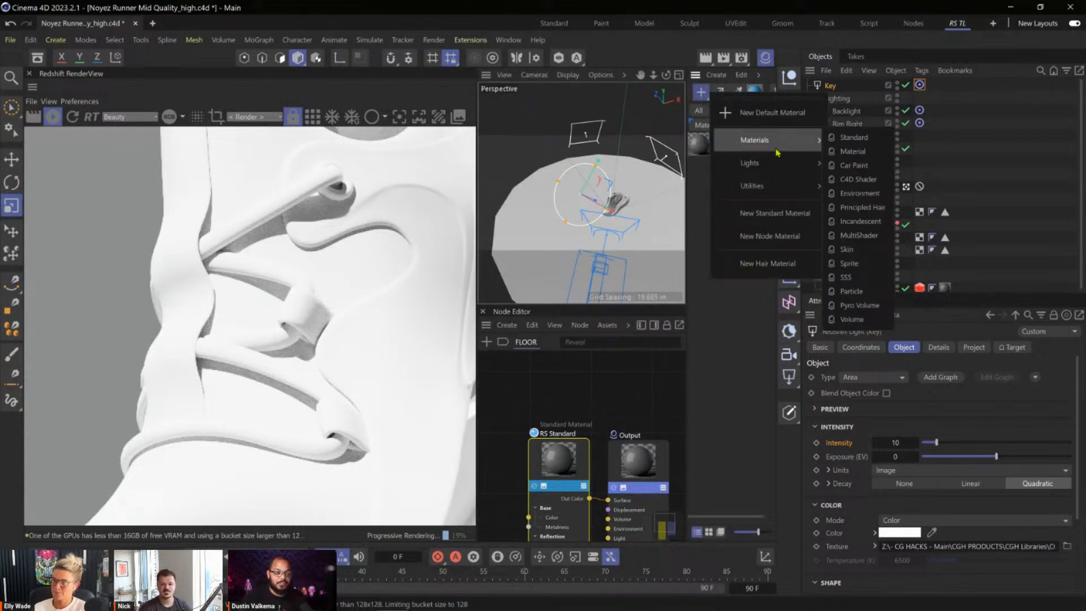
pyautogui.click(870, 138)
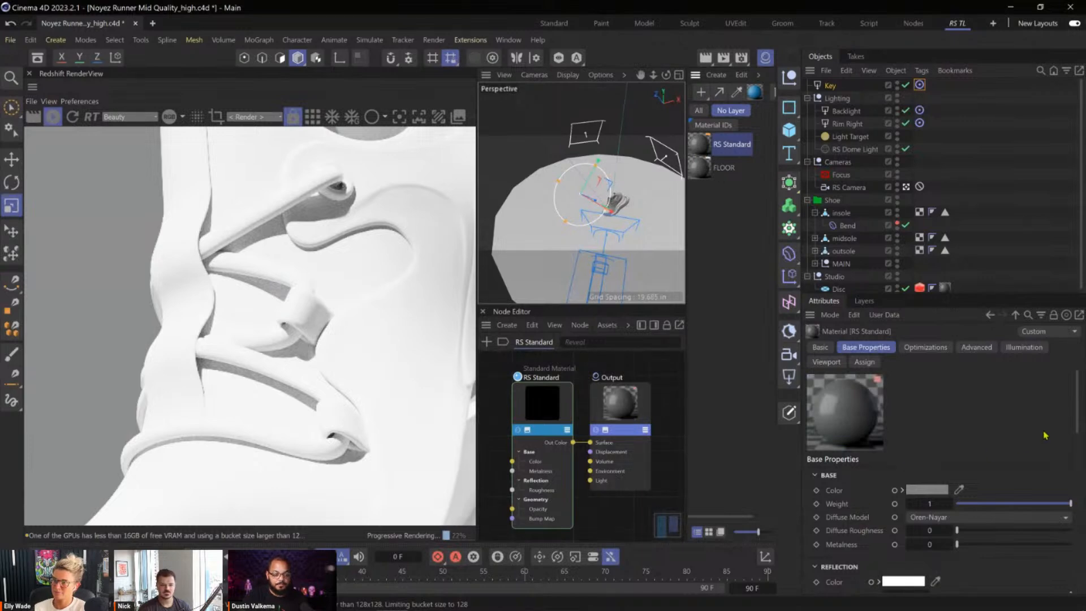
# Set the new RS Standard material's reflection roughness to 0.5.
pyautogui.moveTo(1079, 432); pyautogui.dragTo(1078, 457)
pyautogui.click(906, 452)
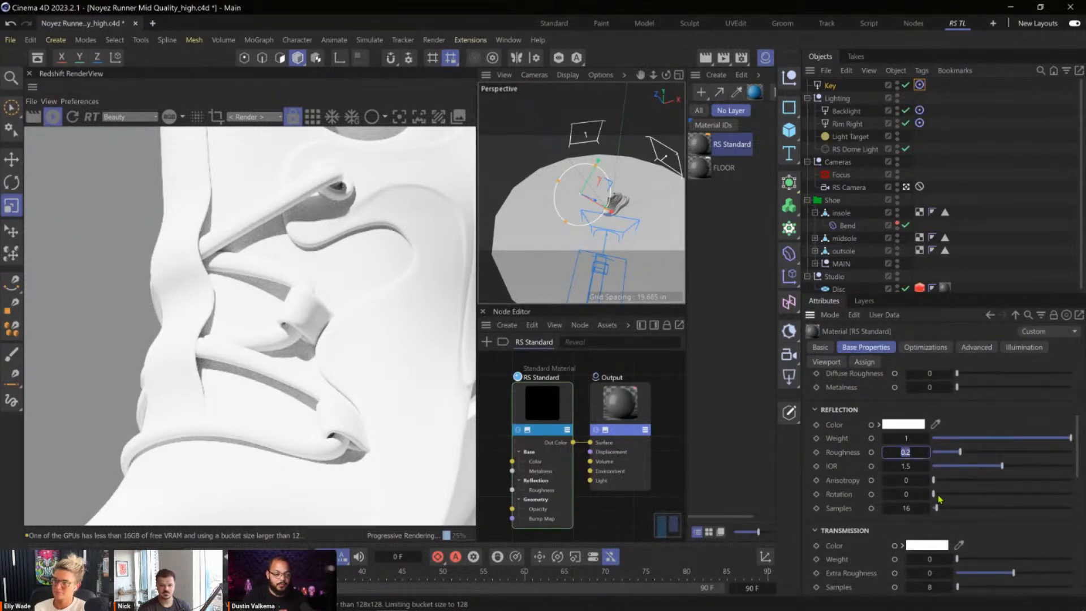
pyautogui.write('.5')
pyautogui.press('Return')
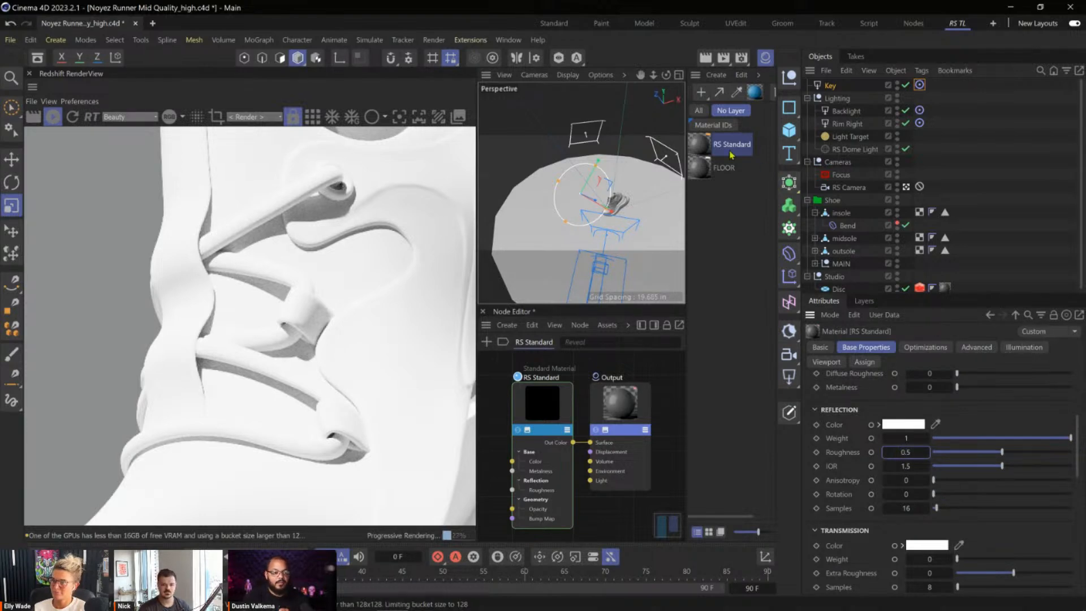
# Try the RS Standard material on the Shoe group and remove its material tag again.
pyautogui.moveTo(847, 202); pyautogui.dragTo(847, 203)
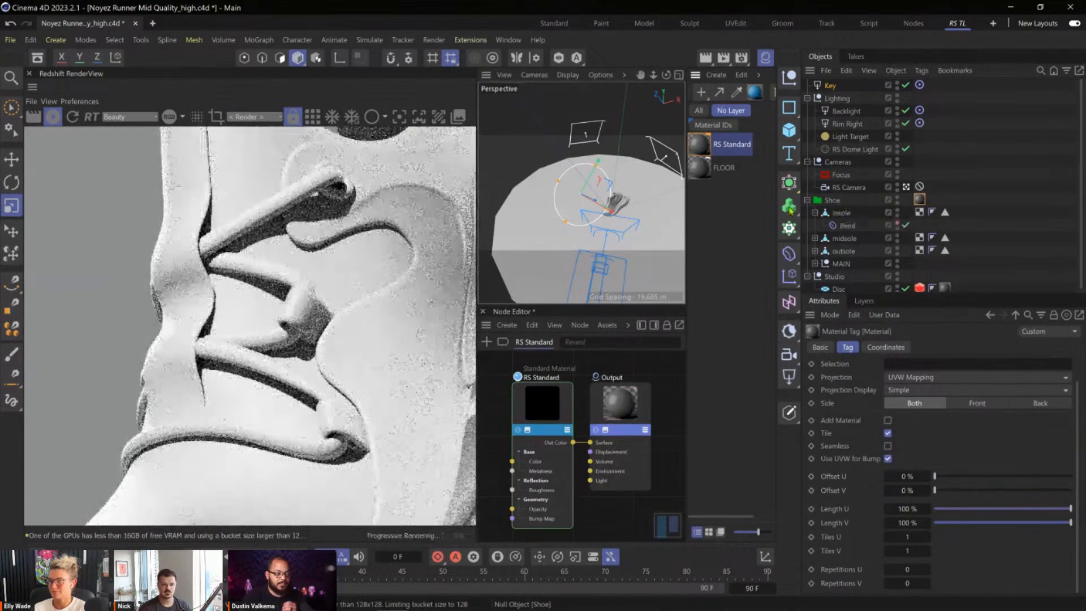
pyautogui.scroll(-5, 340, 271)
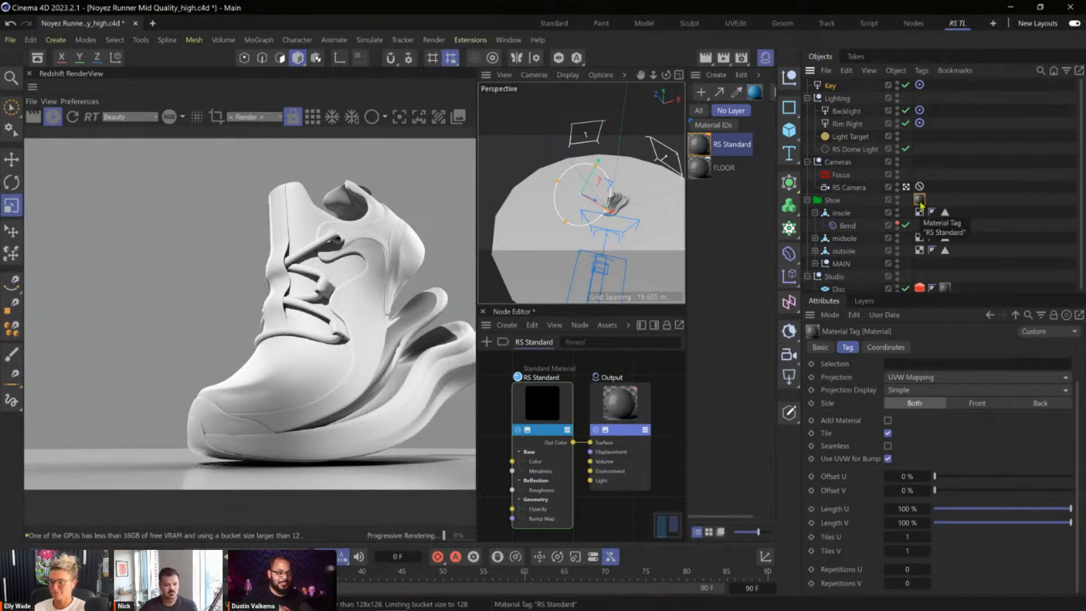
pyautogui.press('Delete')
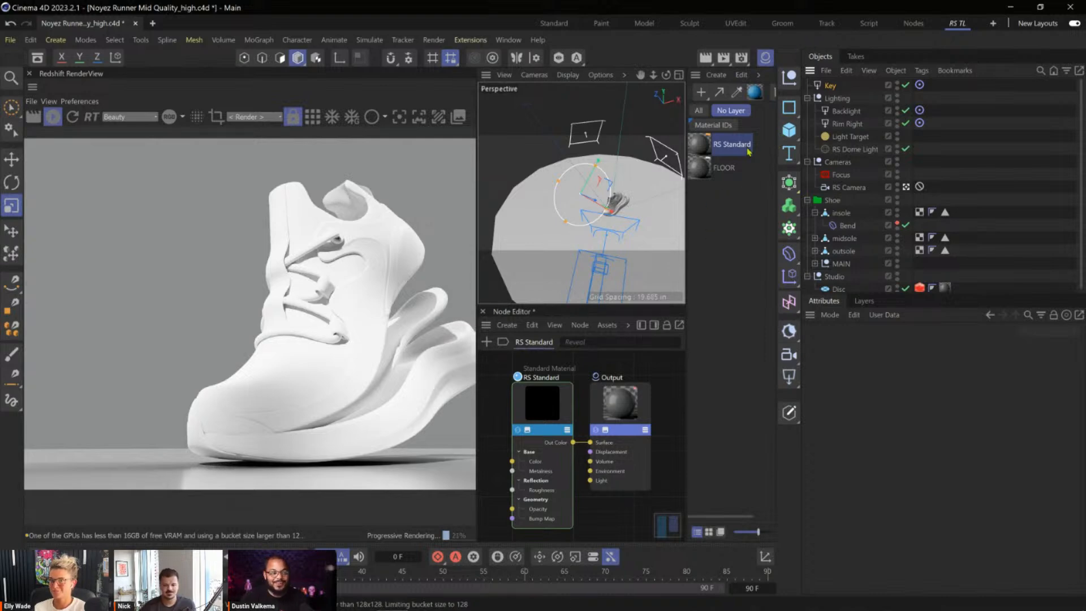
# Hide the material list, try a Key light intensity of about 1.48, and set it back to 10.
pyautogui.click(840, 88)
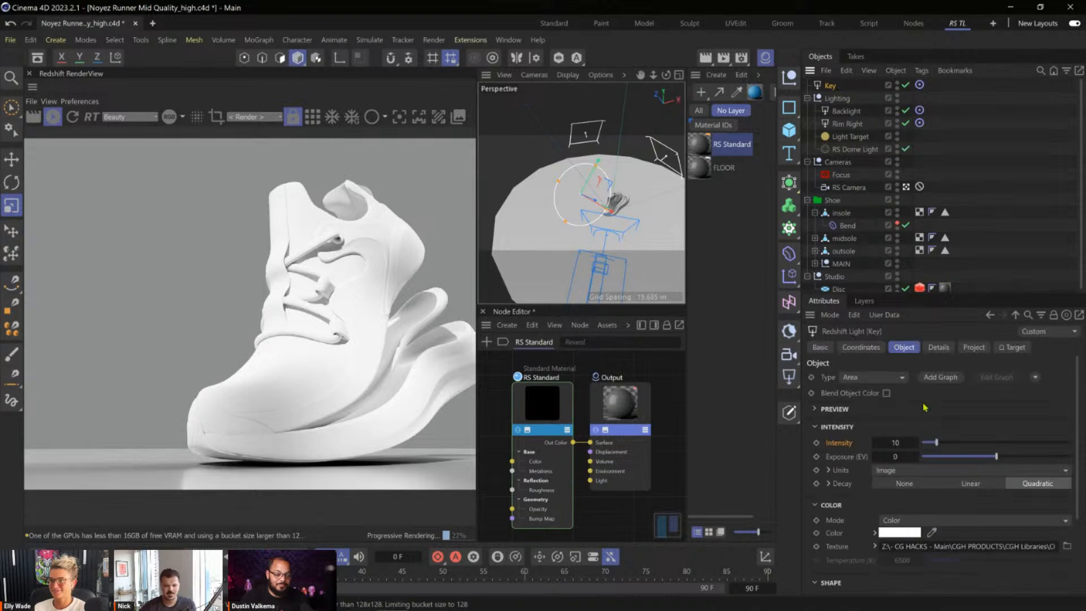
pyautogui.click(766, 60)
pyautogui.click(926, 444)
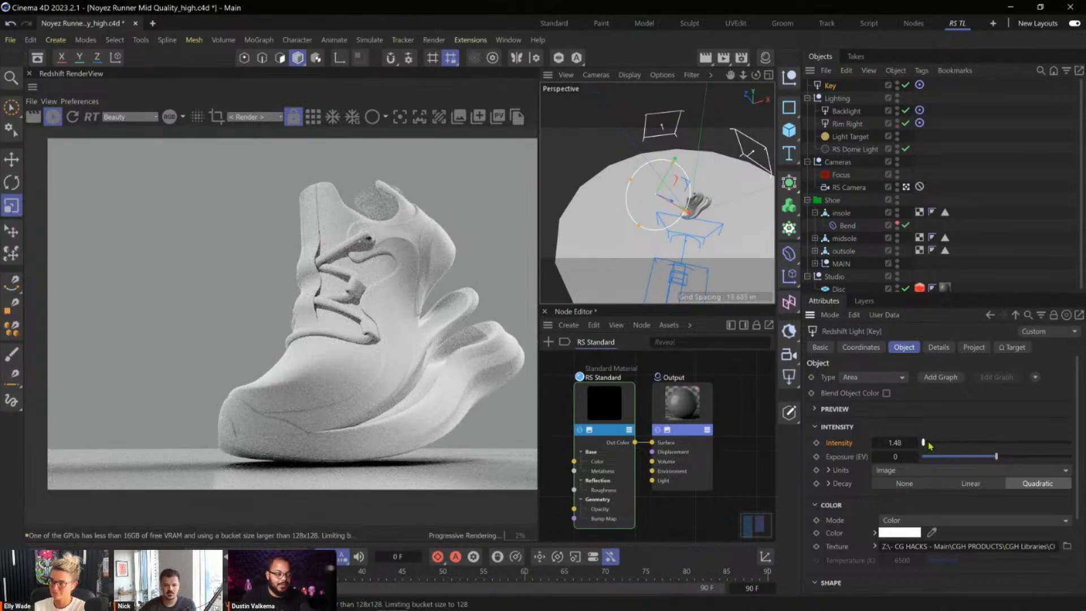
pyautogui.click(904, 443)
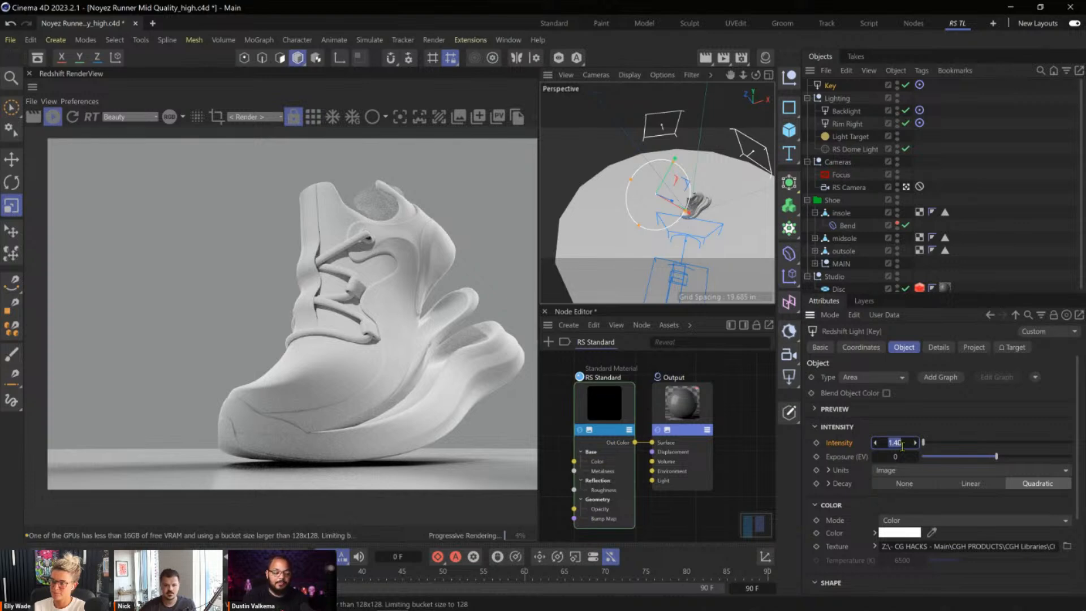
pyautogui.press('Return')
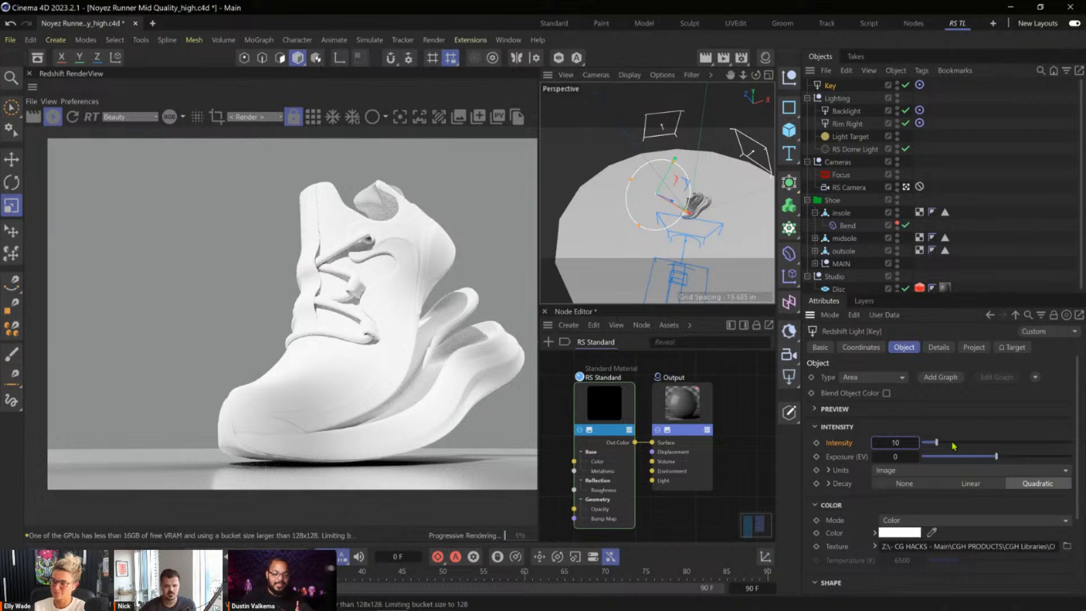
# Lower the Key light's exposure to about -1.992 and examine the laces in the render.
pyautogui.moveTo(988, 459); pyautogui.dragTo(985, 459)
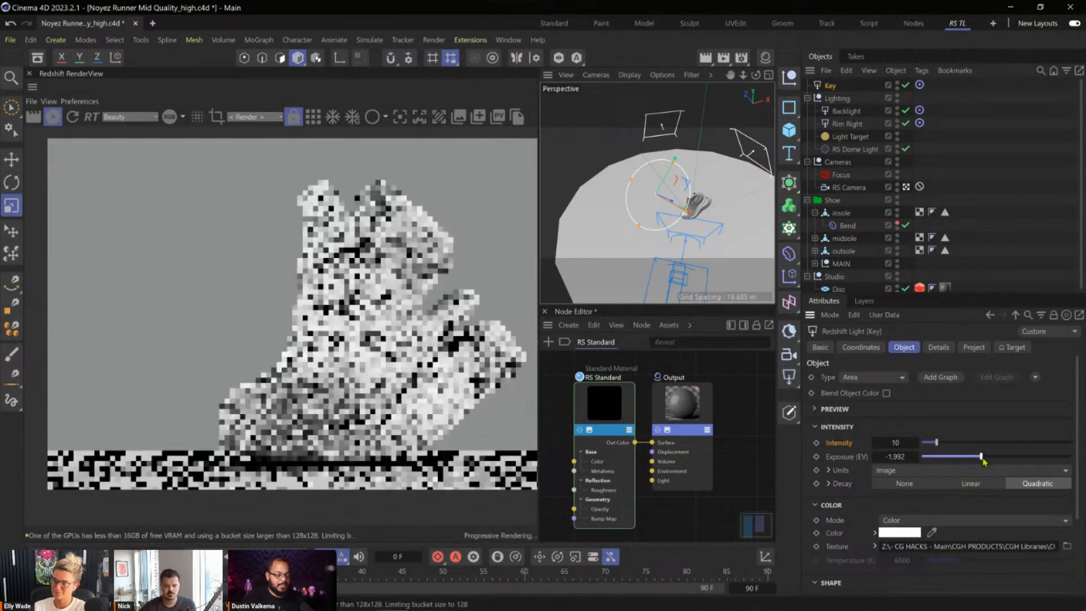
pyautogui.scroll(1, 375, 294)
pyautogui.scroll(5, 376, 297)
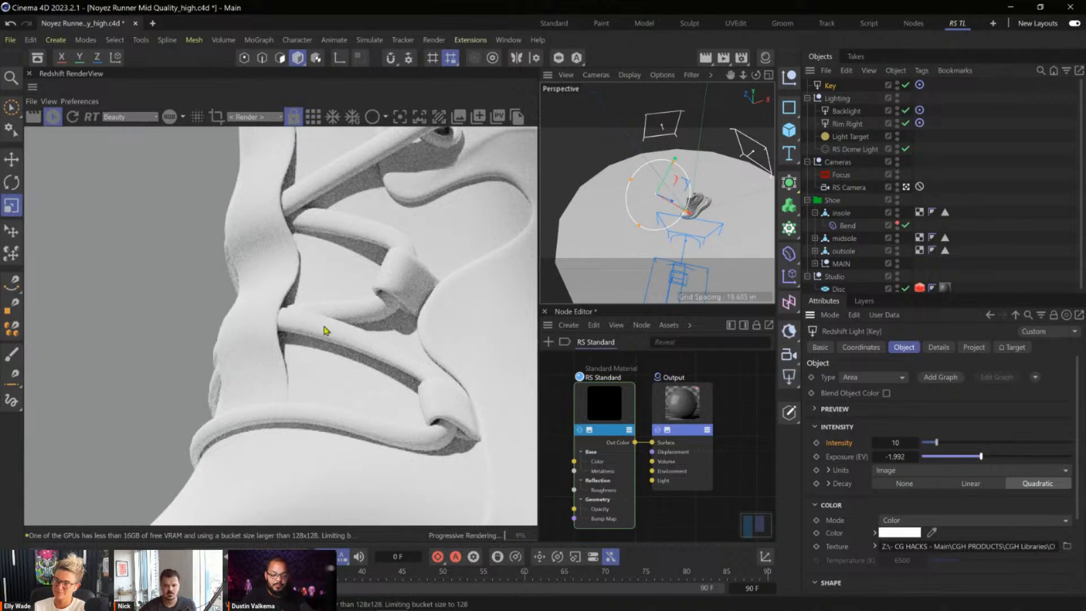
# Set the Key light's exposure to -1 and check the shoe in the render.
pyautogui.click(911, 456)
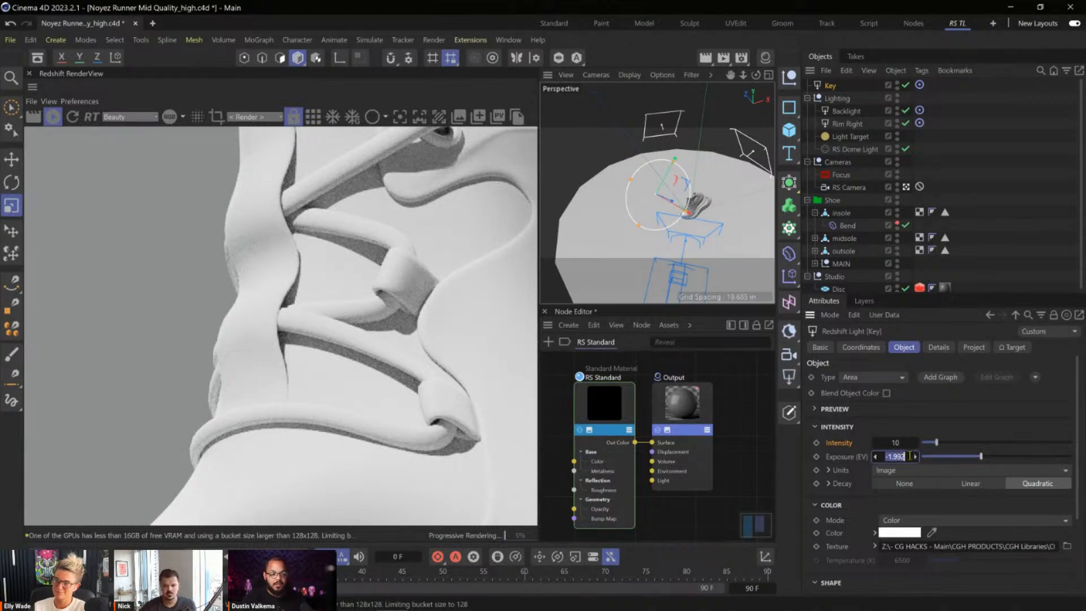
pyautogui.press('BackSpace')
pyautogui.write('-1')
pyautogui.press('Return')
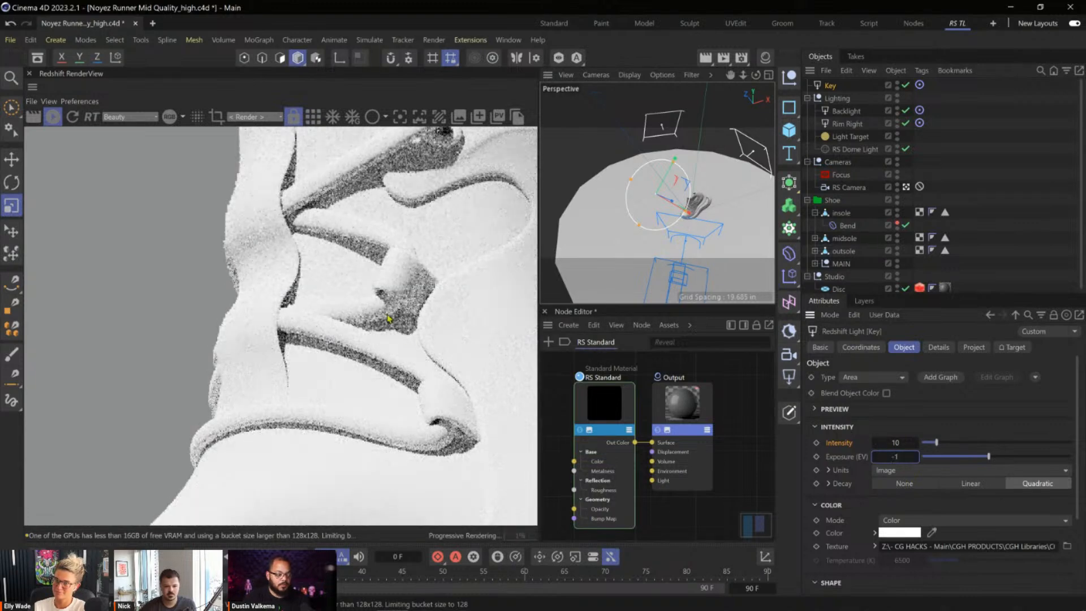
pyautogui.scroll(-5, 396, 308)
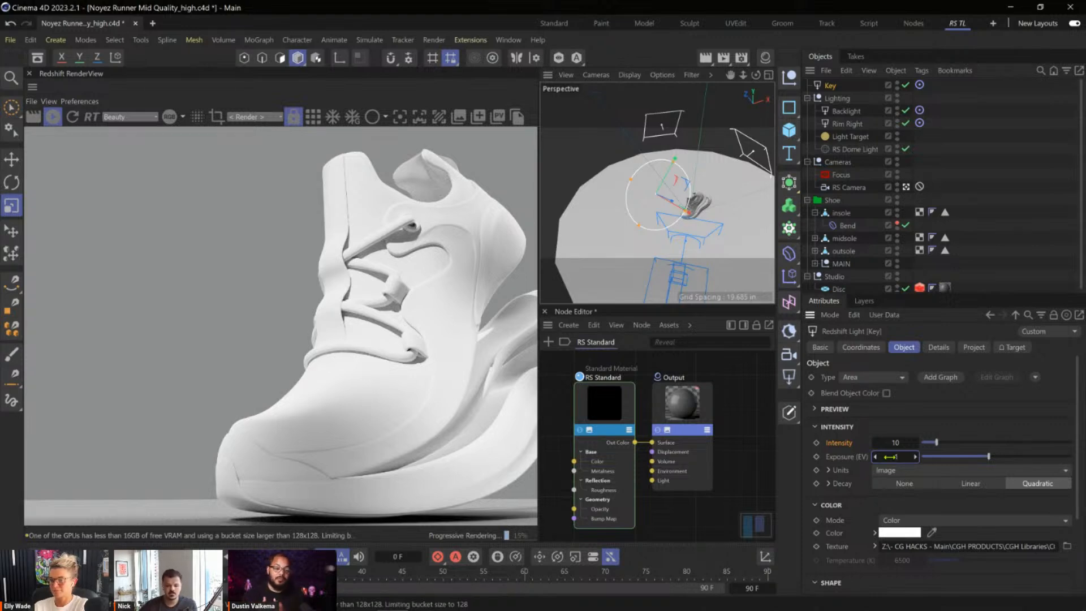
# Move the Key light along its axis, farther up and away from the shoe.
pyautogui.keyDown('alt'); pyautogui.moveTo(612, 189); pyautogui.dragTo(606, 167); pyautogui.keyUp('alt')
pyautogui.press('e')
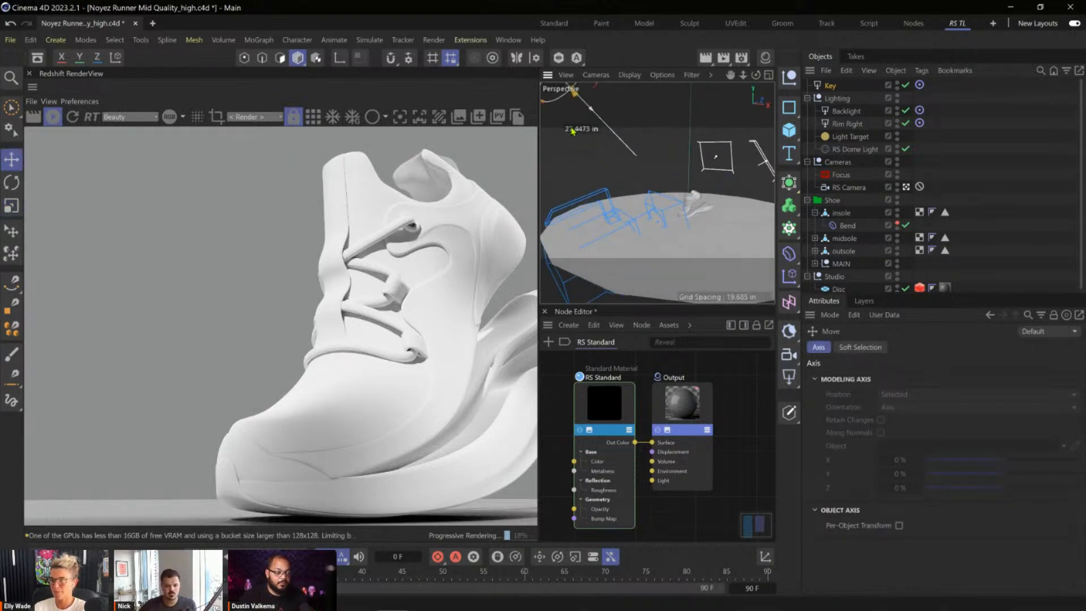
pyautogui.moveTo(676, 211)
pyautogui.keyDown('alt'); pyautogui.mouseDown(button='right')
pyautogui.moveTo(655, 208)
pyautogui.moveTo(675, 211)
pyautogui.mouseUp(button='right'); pyautogui.keyUp('alt')
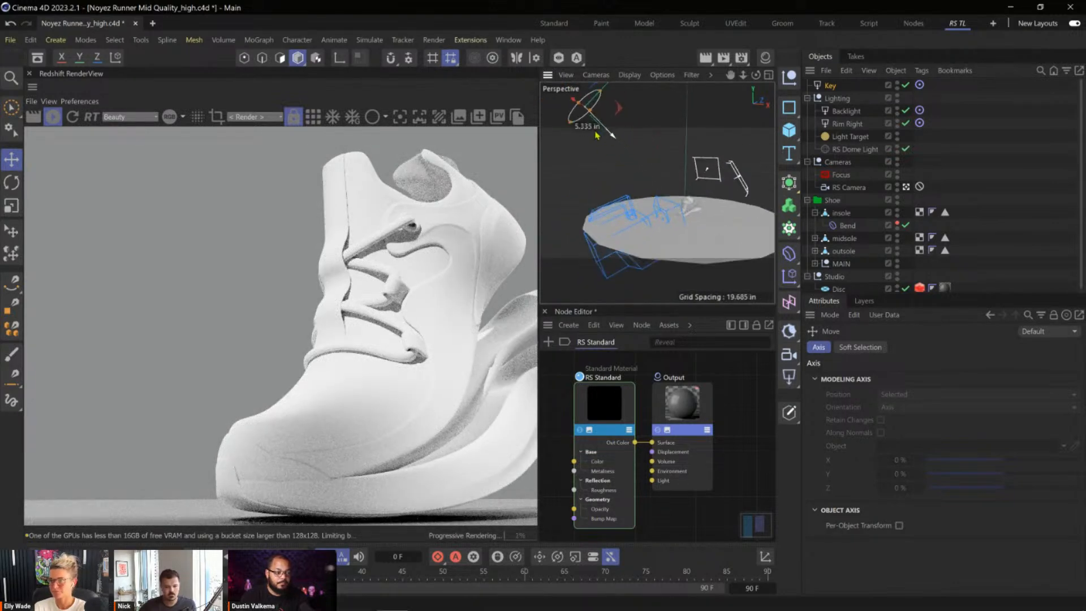
pyautogui.moveTo(561, 120); pyautogui.dragTo(568, 91)
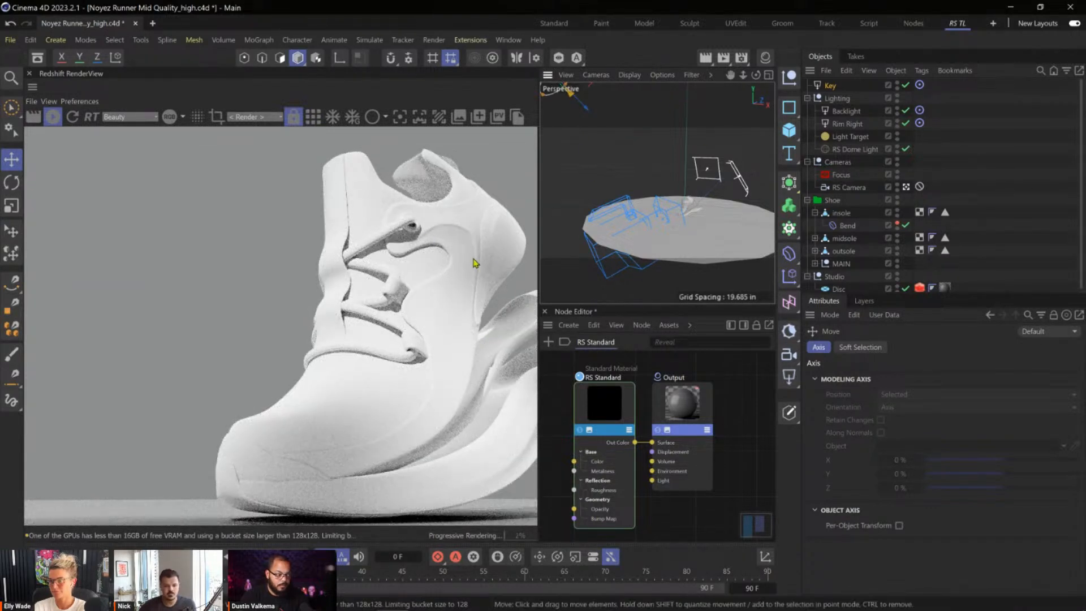
pyautogui.keyDown('alt'); pyautogui.moveTo(689, 232); pyautogui.dragTo(688, 210); pyautogui.keyUp('alt')
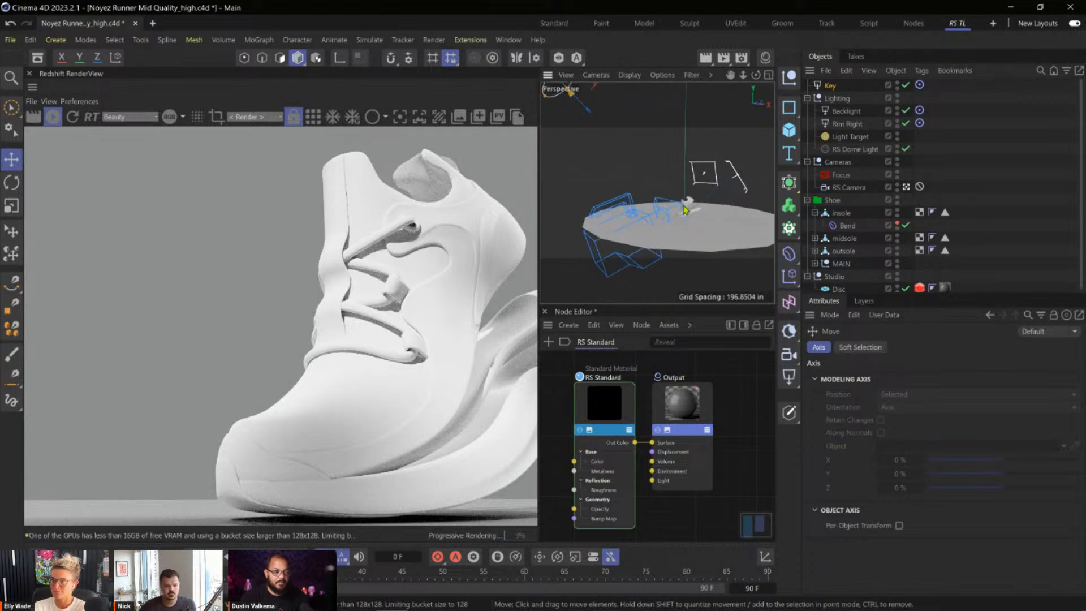
# Raise the Key light's spread to 1 and compare the shading on the shoe in the render.
pyautogui.click(834, 87)
pyautogui.scroll(-3, 902, 513)
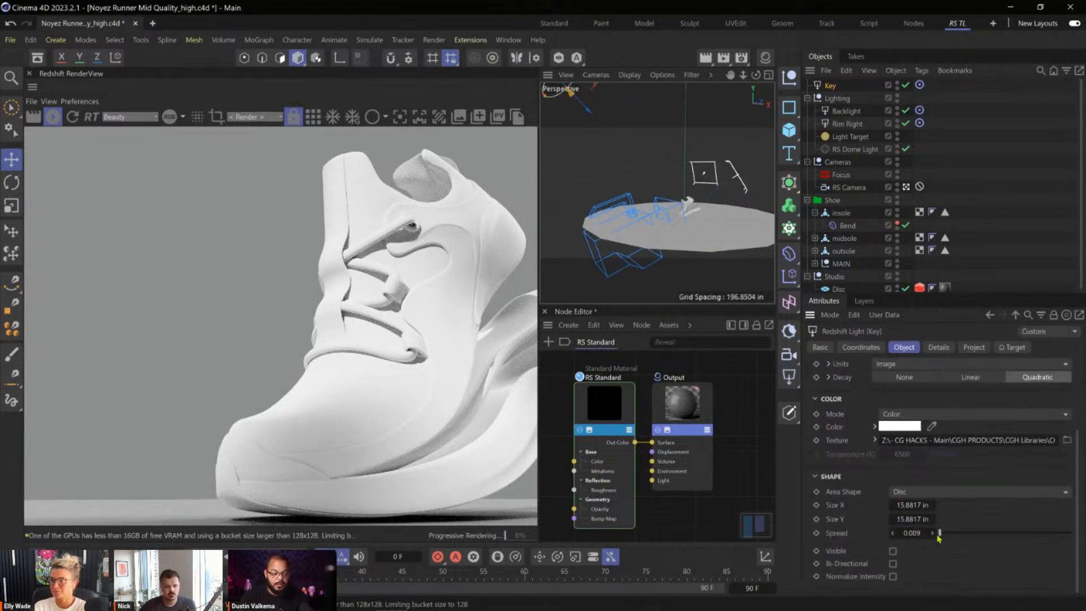
pyautogui.moveTo(1031, 536); pyautogui.dragTo(1075, 535)
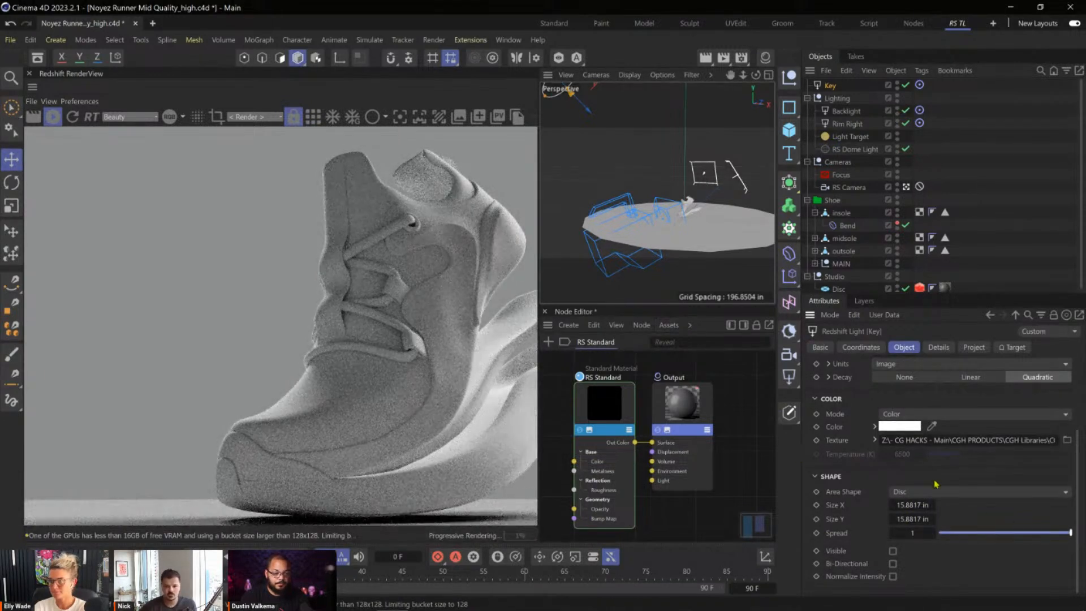
# Reset the Key light's exposure to 0 and raise its intensity to 100.
pyautogui.scroll(3, 942, 480)
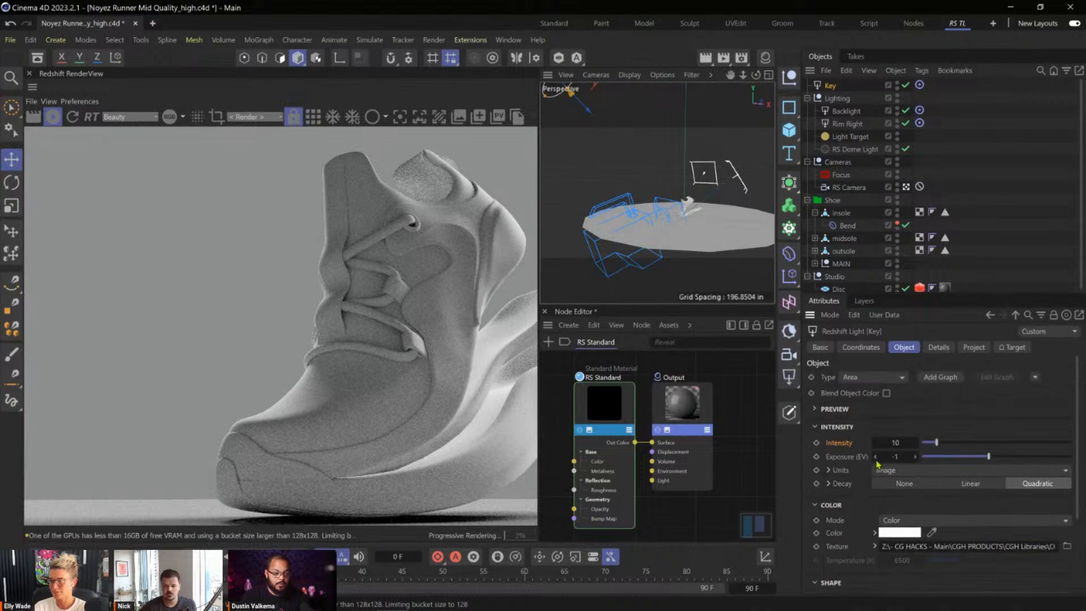
pyautogui.rightClick(881, 458)
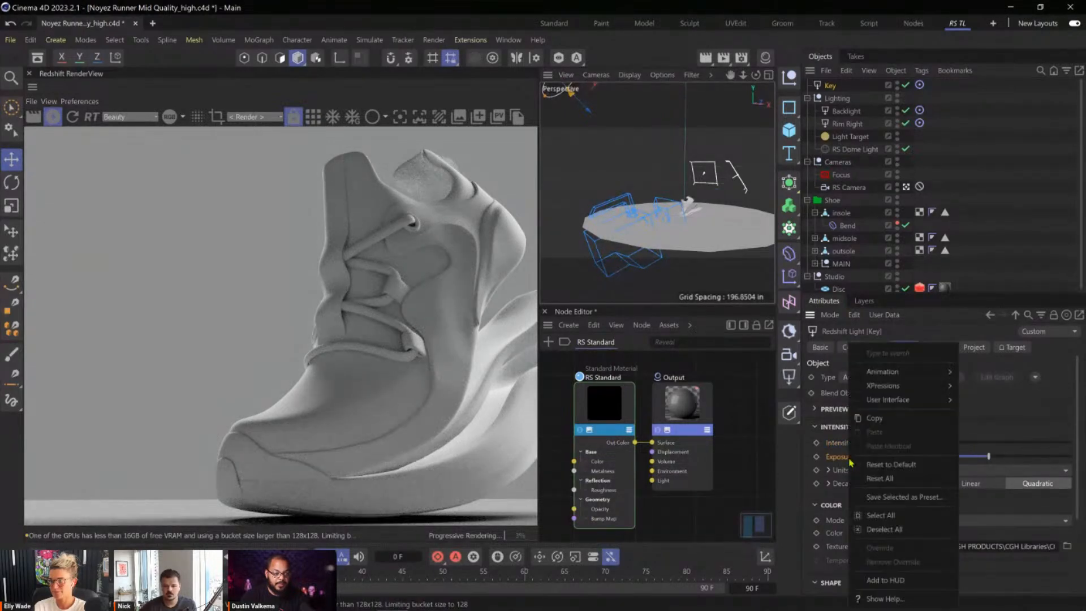
pyautogui.click(879, 475)
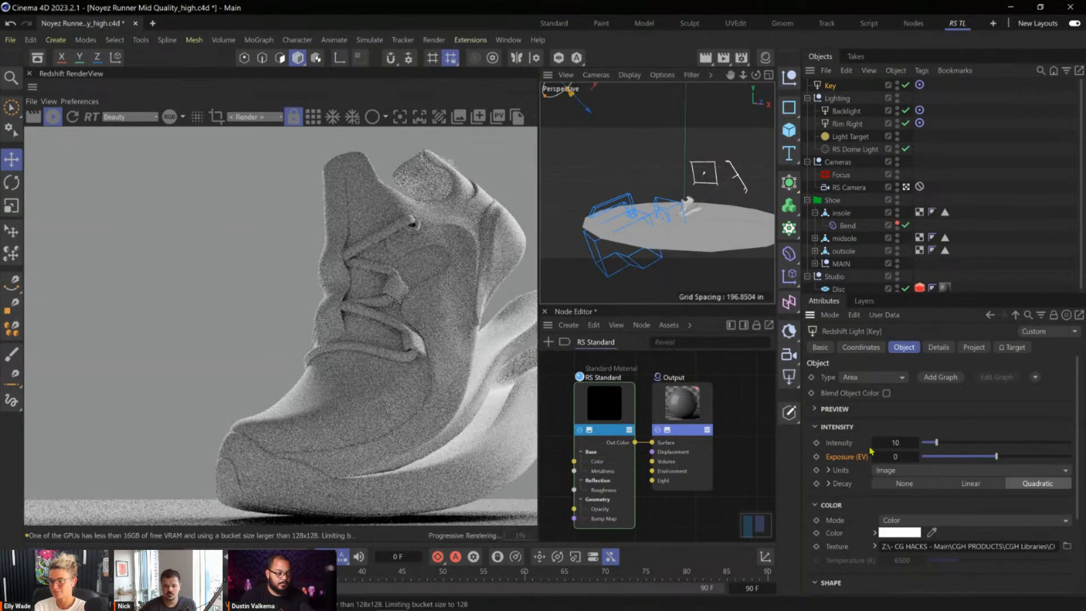
pyautogui.moveTo(899, 443); pyautogui.dragTo(934, 441)
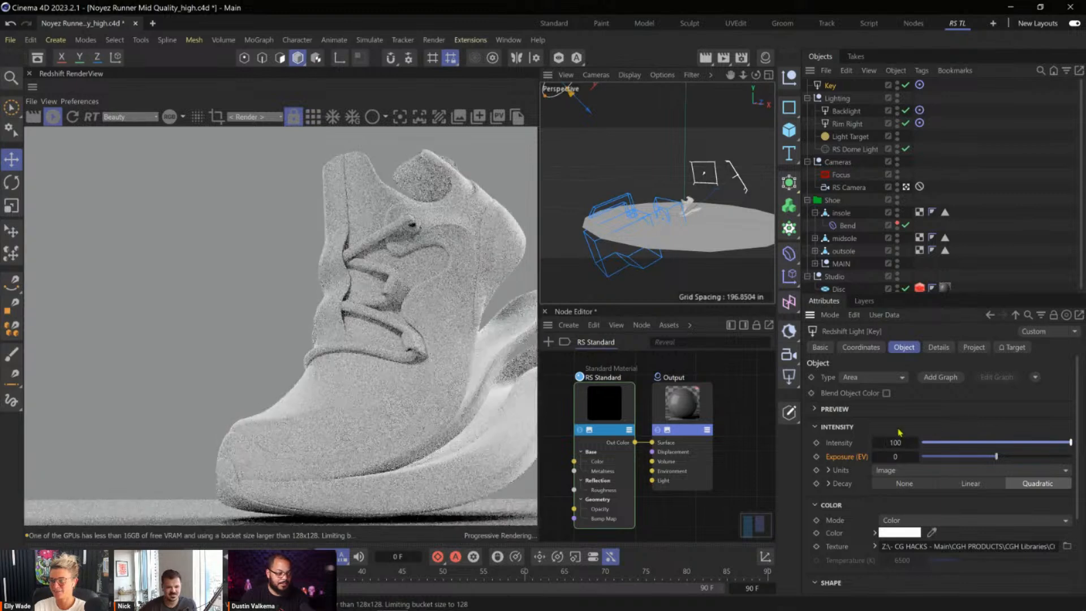
# Reset the Key light's texture to its default so that no gobo image is assigned.
pyautogui.scroll(-2, 874, 430)
pyautogui.scroll(2, 864, 440)
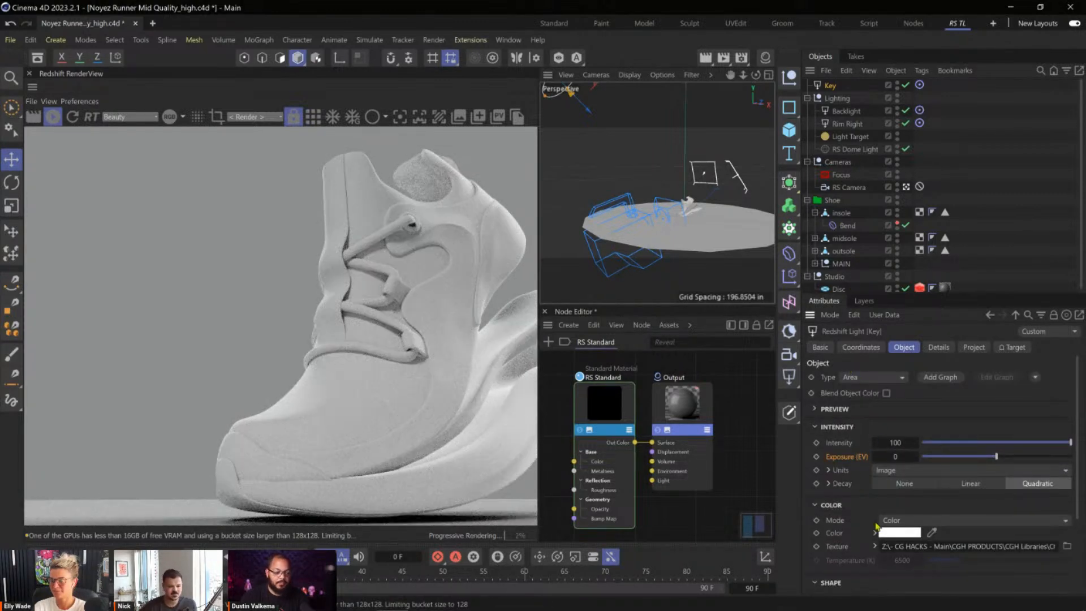
pyautogui.rightClick(843, 546)
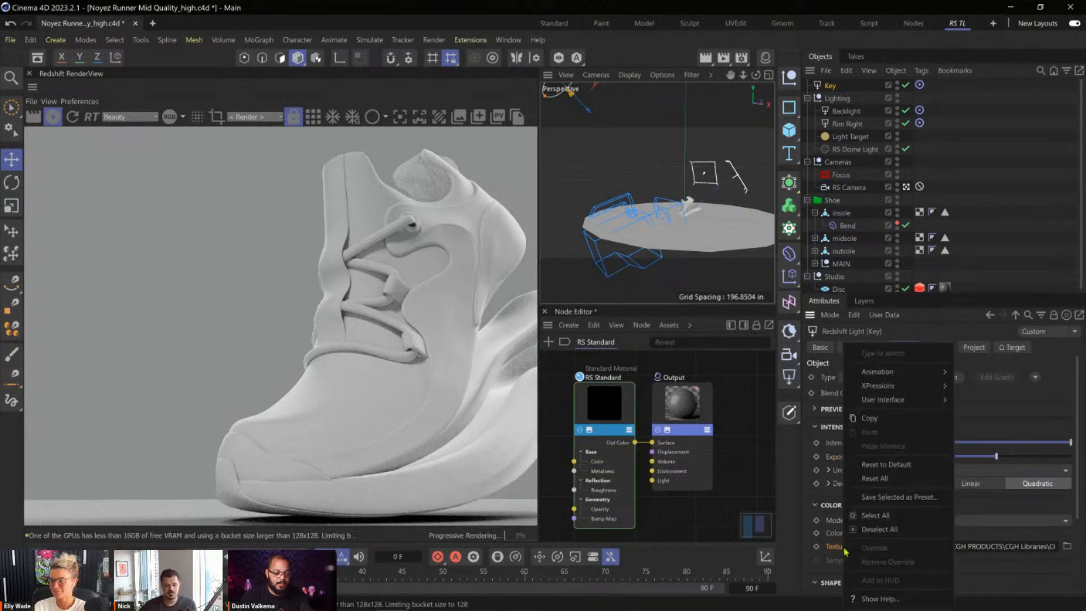
pyautogui.click(897, 465)
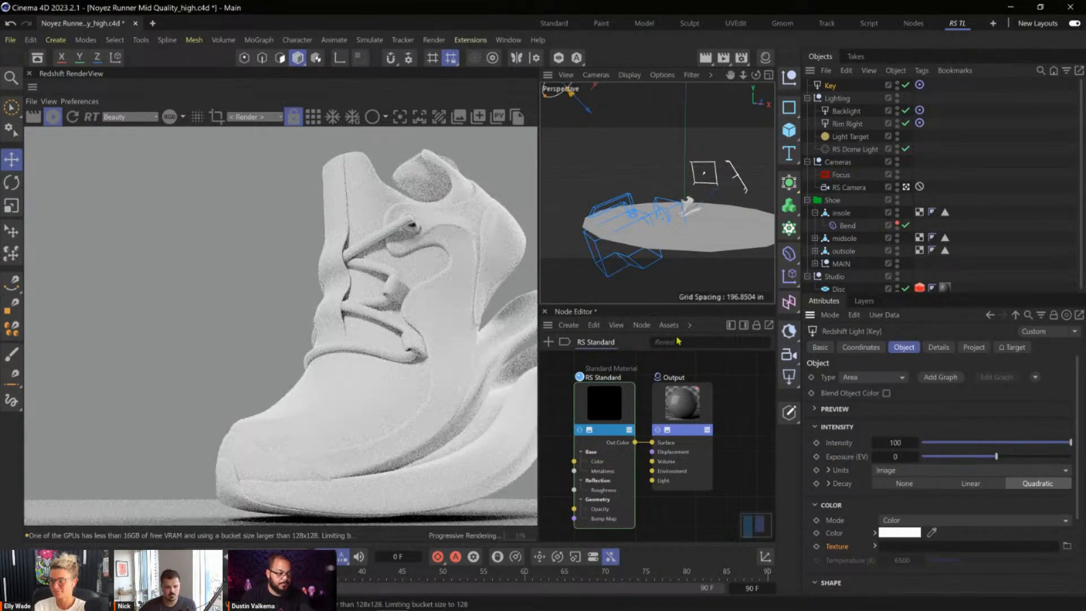
# Slide the Key light along its axis very close to the shoe and far away again to compare brightness and shadows.
pyautogui.scroll(-3, 682, 217)
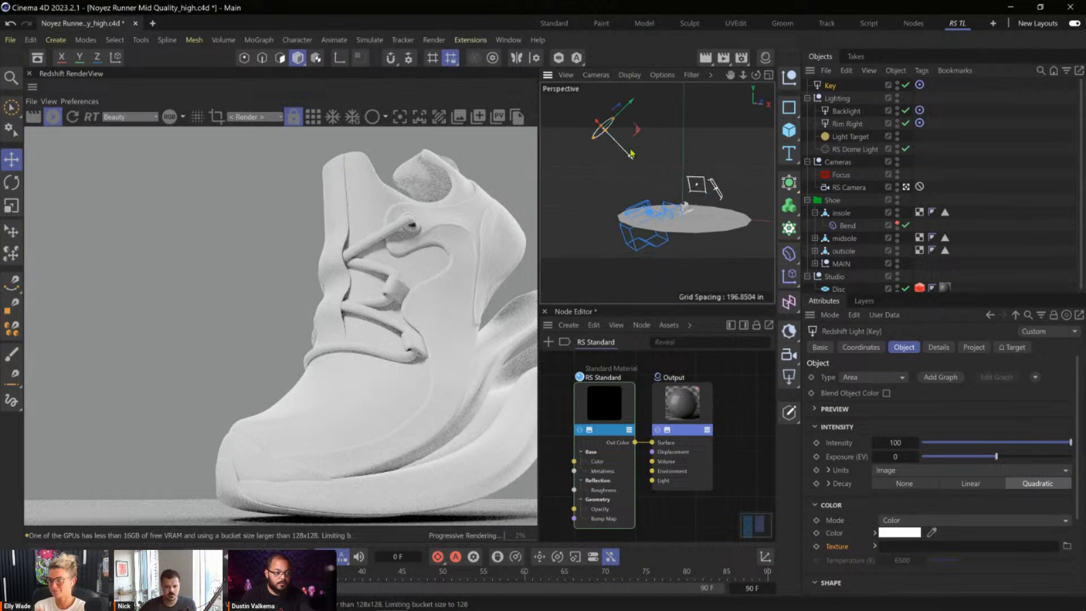
pyautogui.moveTo(694, 202); pyautogui.dragTo(711, 218)
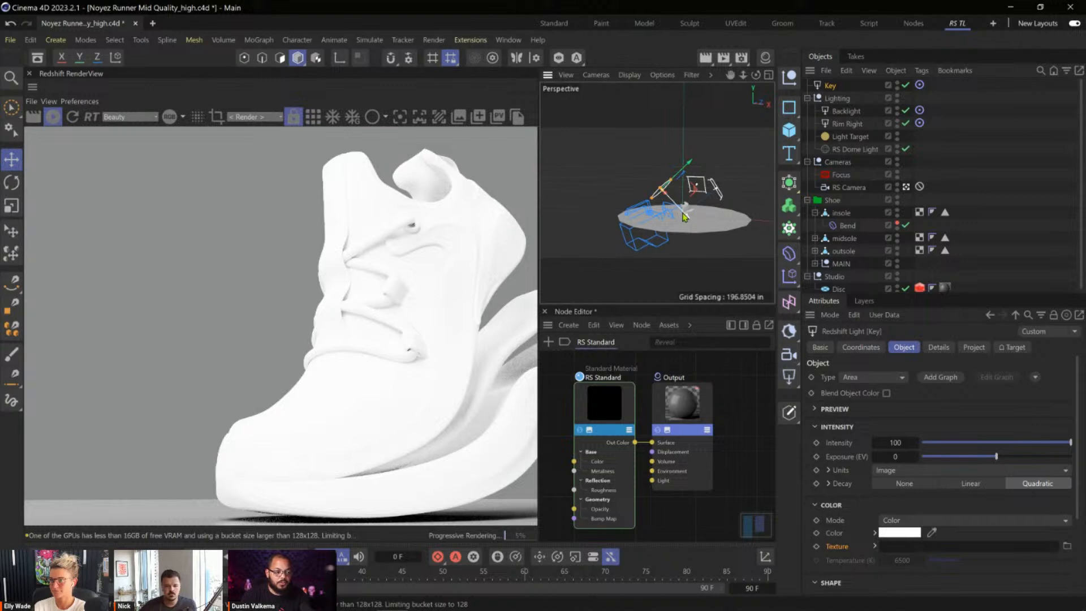
pyautogui.moveTo(685, 218)
pyautogui.mouseDown()
pyautogui.moveTo(700, 233)
pyautogui.moveTo(697, 224)
pyautogui.mouseUp()
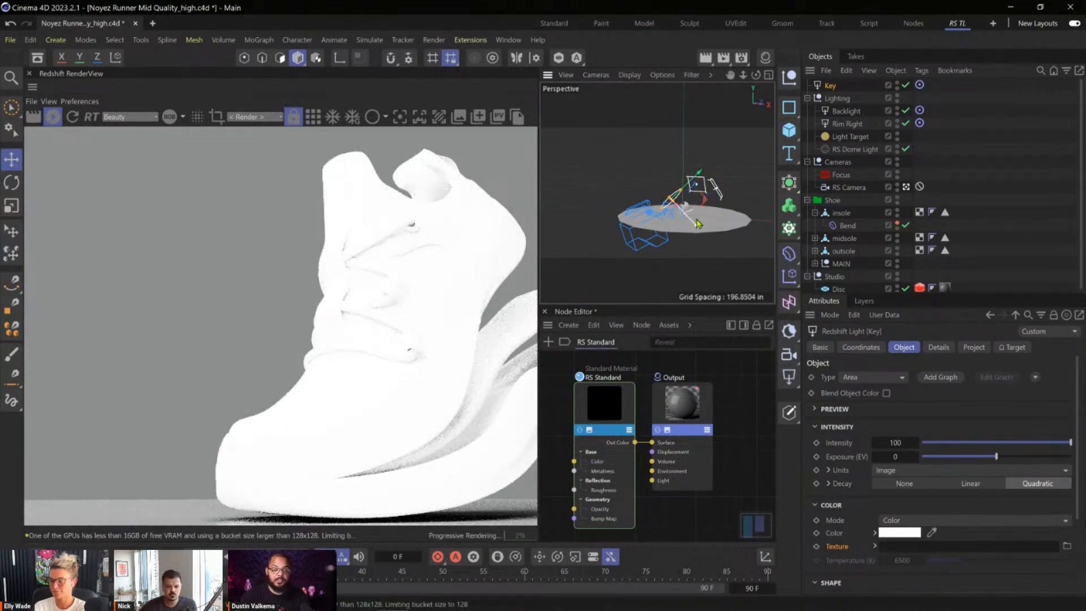
pyautogui.moveTo(698, 226); pyautogui.dragTo(607, 173)
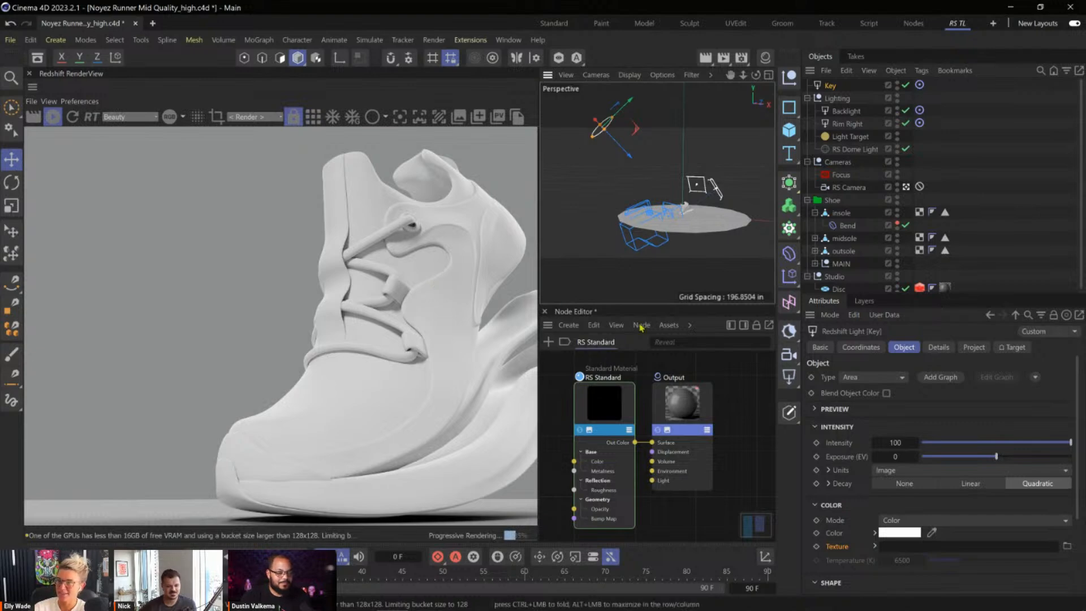
# Move the Key light nearer to the shoe along its axis and set its spread to 0.009.
pyautogui.moveTo(641, 160); pyautogui.dragTo(686, 211)
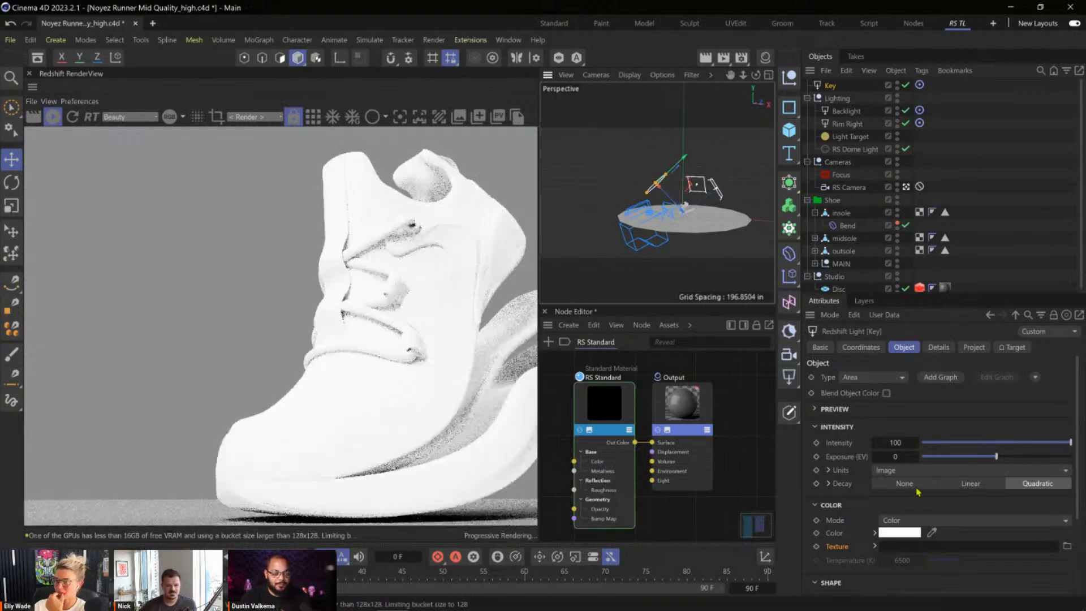
pyautogui.scroll(-3, 1057, 500)
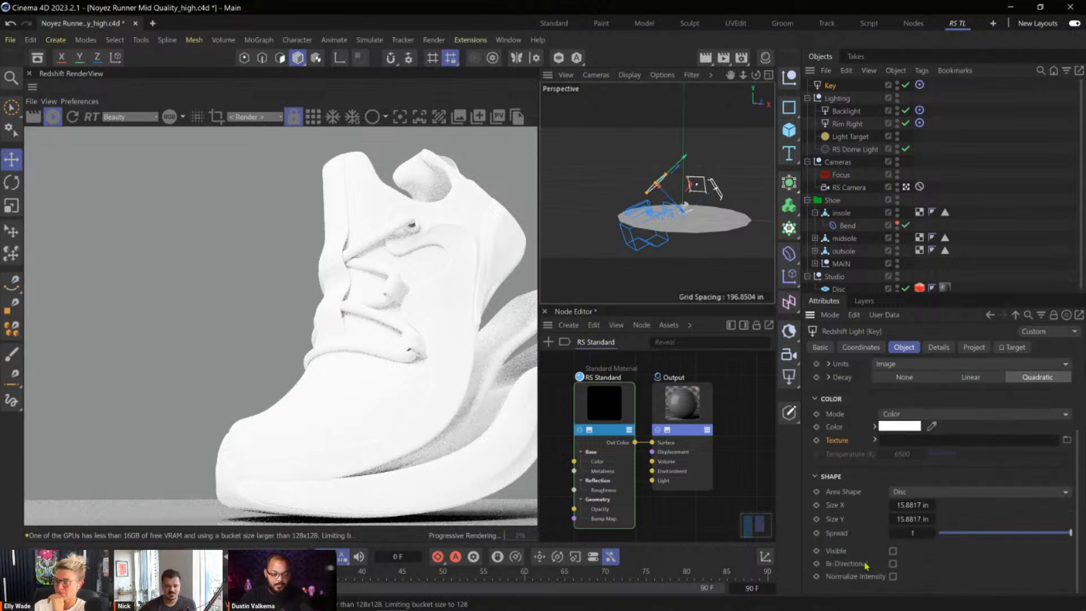
pyautogui.click(920, 534)
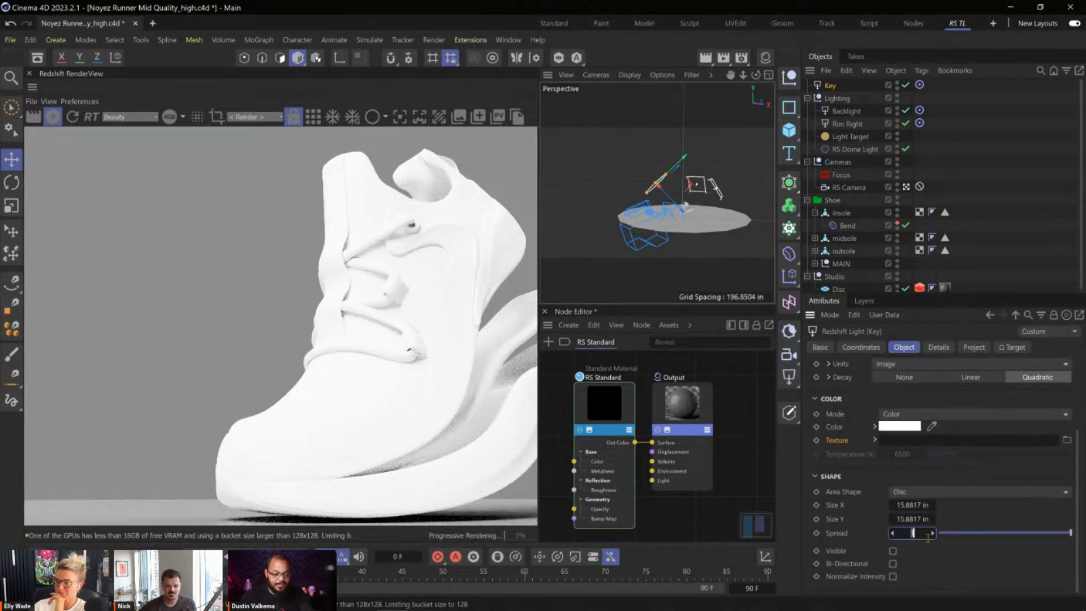
pyautogui.write('0.009')
pyautogui.press('Return')
# Set the Key light's intensity to 10 and its exposure to -1.
pyautogui.scroll(3, 951, 486)
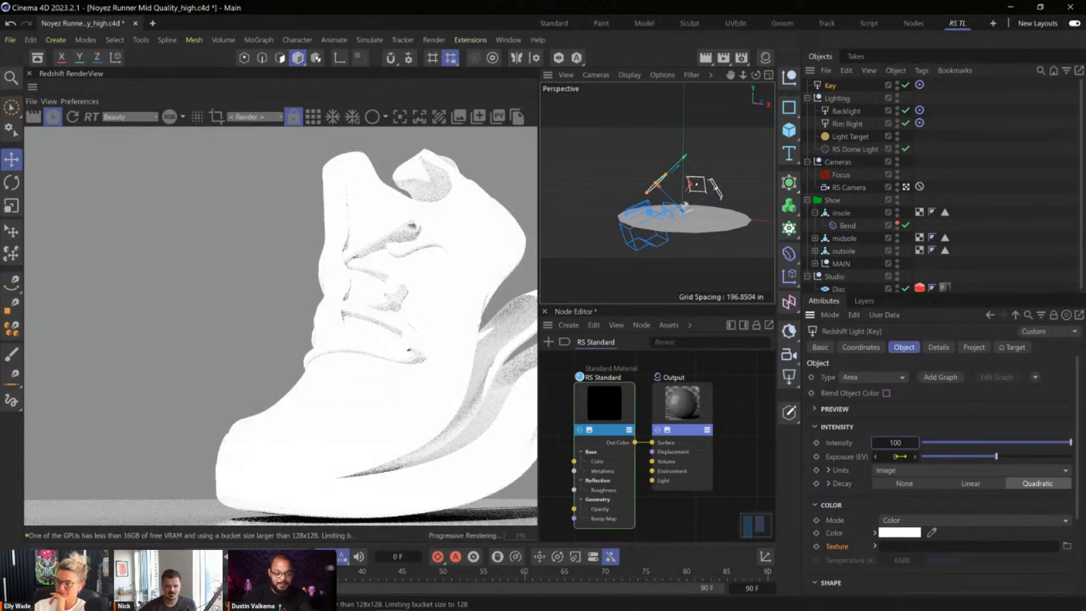
pyautogui.scroll(-5, 657, 193)
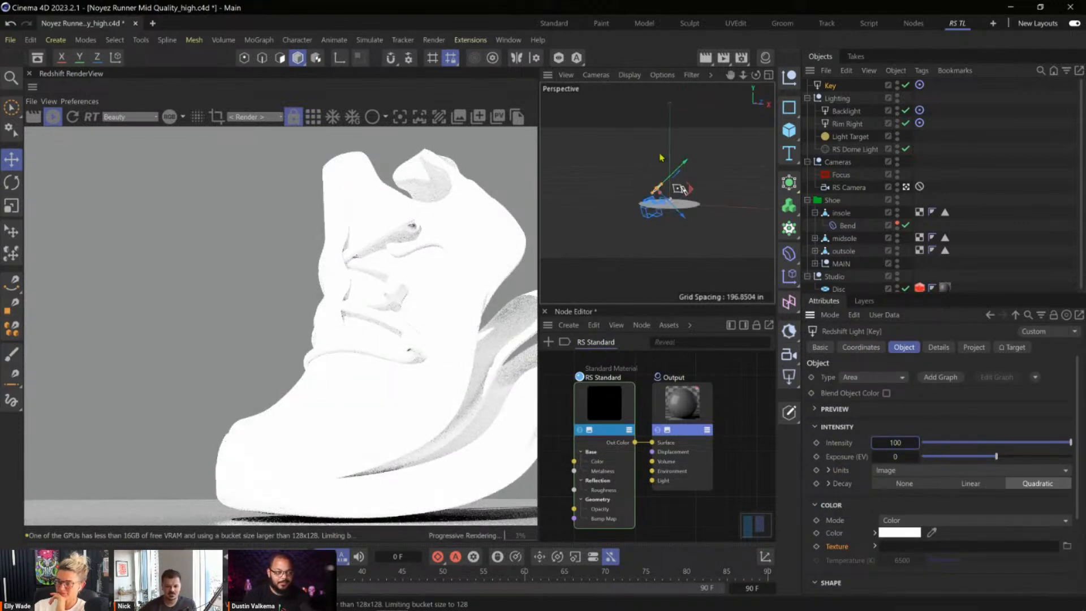
pyautogui.click(905, 443)
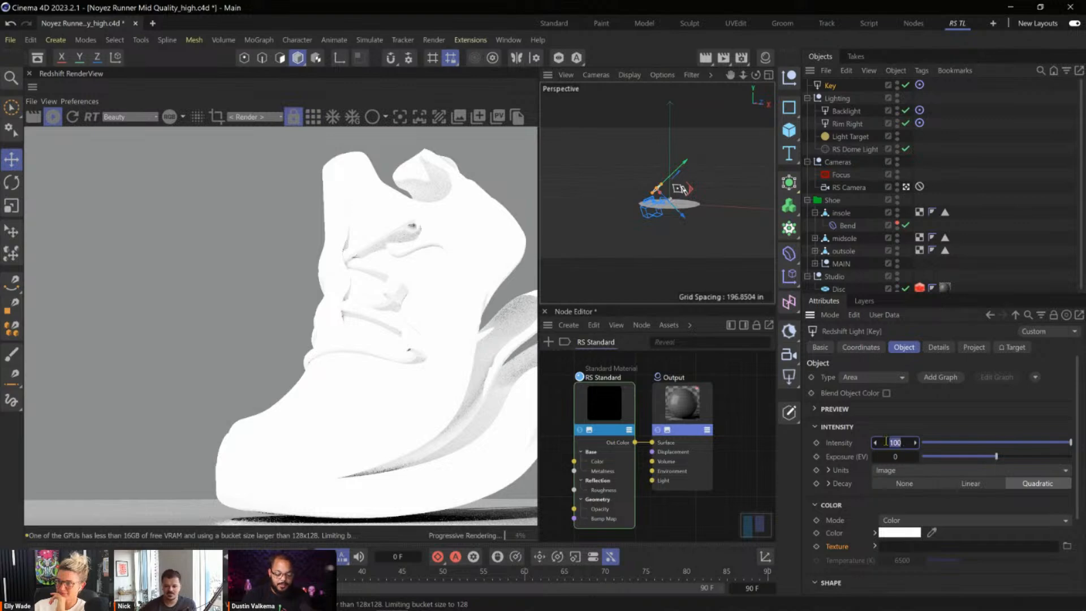
pyautogui.write('10')
pyautogui.press('Return')
pyautogui.click(897, 458)
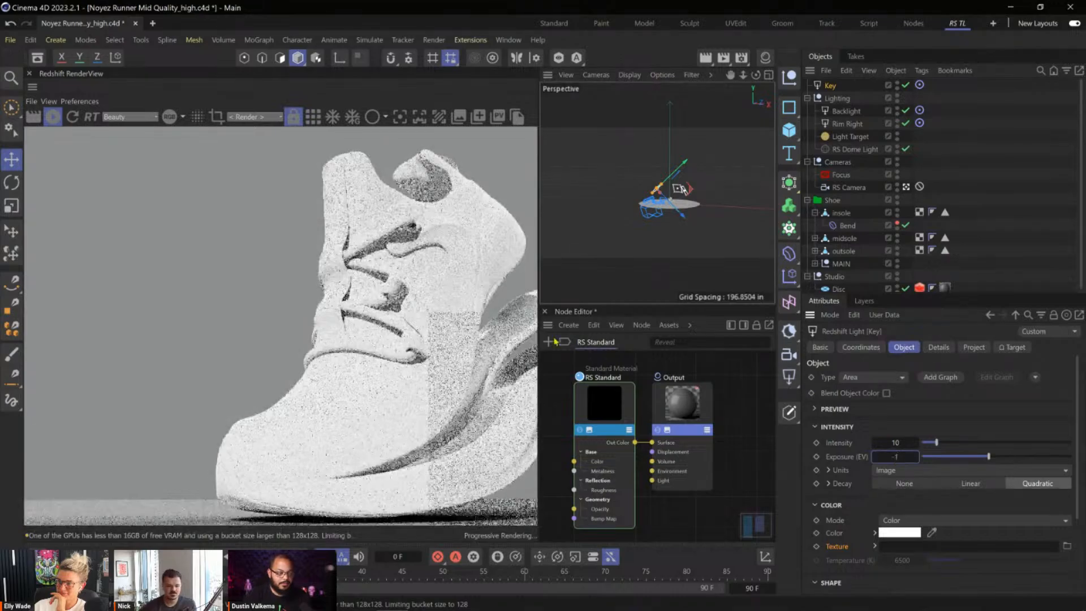
# Assign Gobo Nature (CGHacks)-18.jpg from the Folder view image browser as the Key light's texture and check the whole shoe in the render.
pyautogui.press('super+Tab')
pyautogui.click(415, 172)
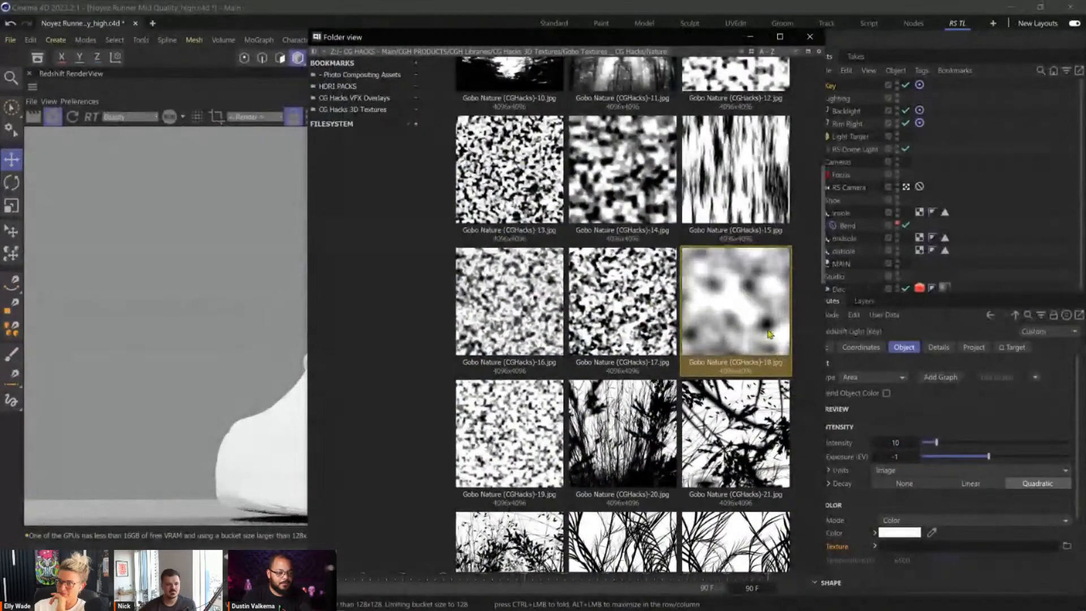
pyautogui.moveTo(988, 523); pyautogui.dragTo(997, 547)
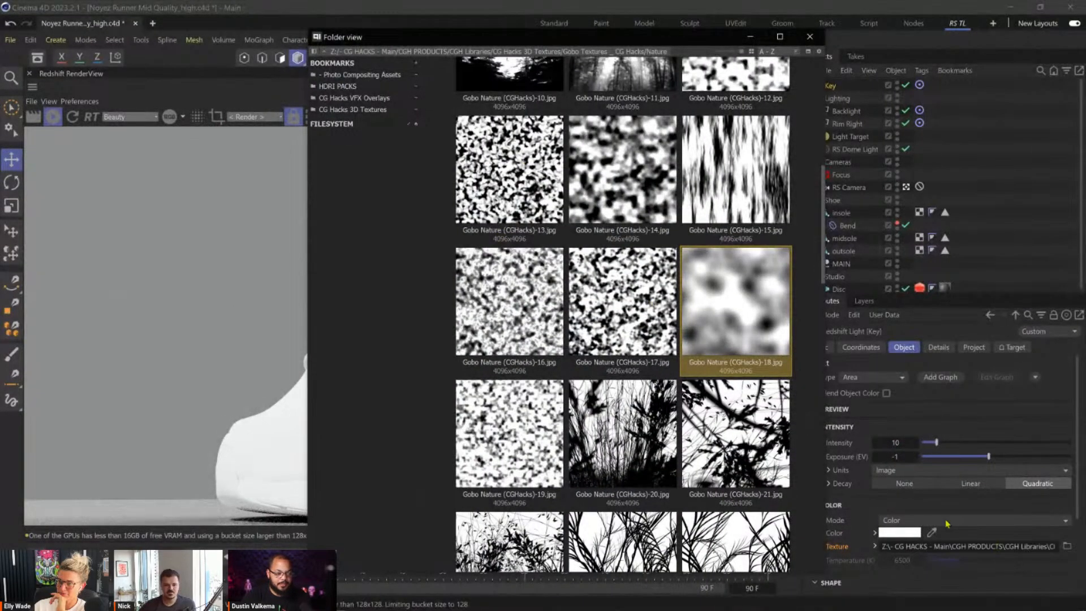
pyautogui.click(545, 11)
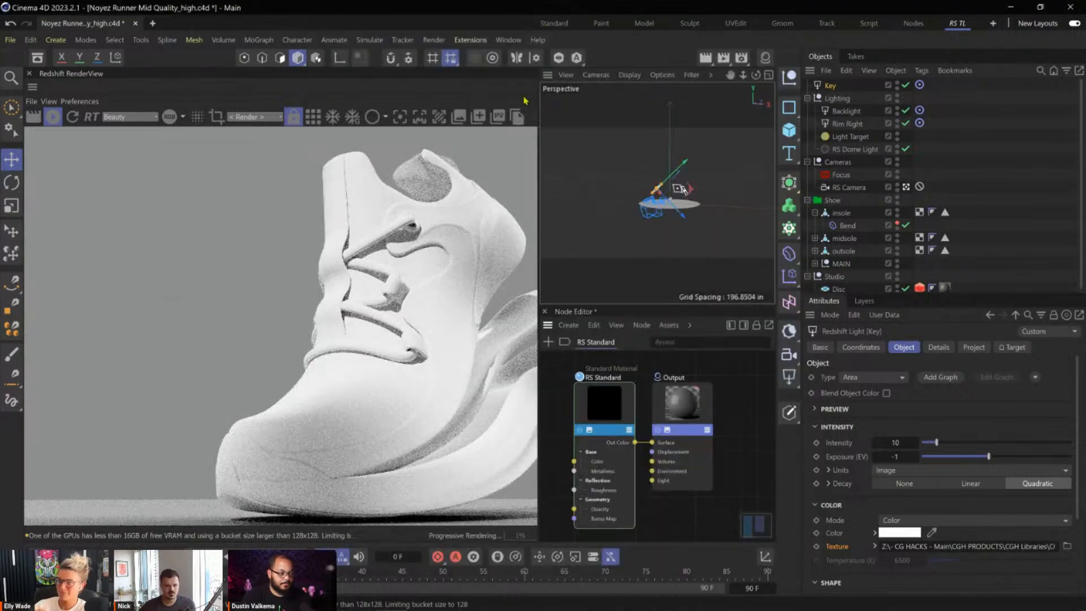
pyautogui.scroll(-3, 997, 510)
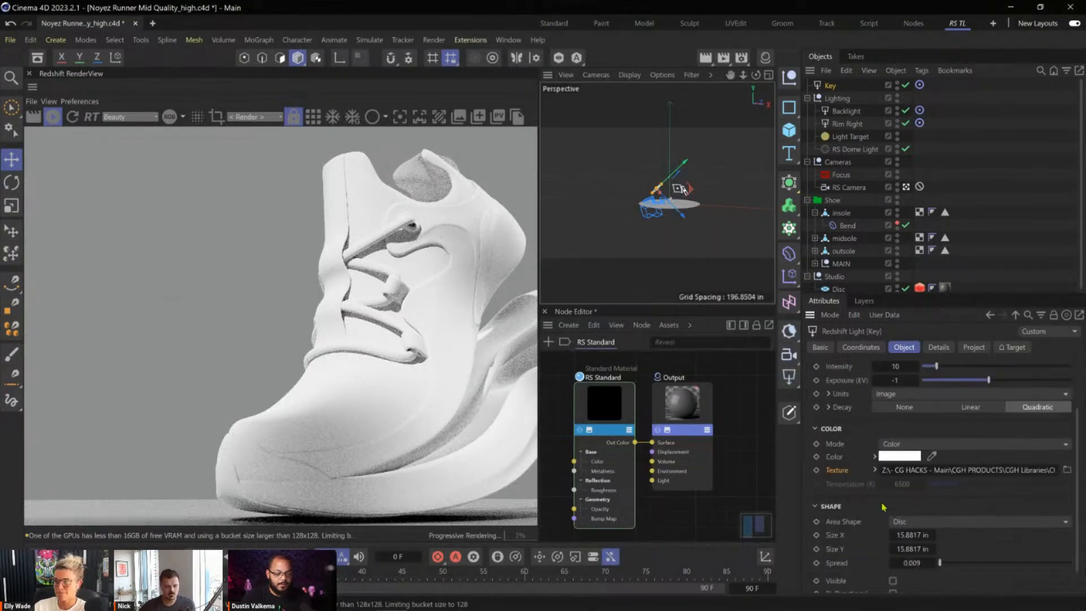
pyautogui.moveTo(472, 328); pyautogui.dragTo(371, 321)
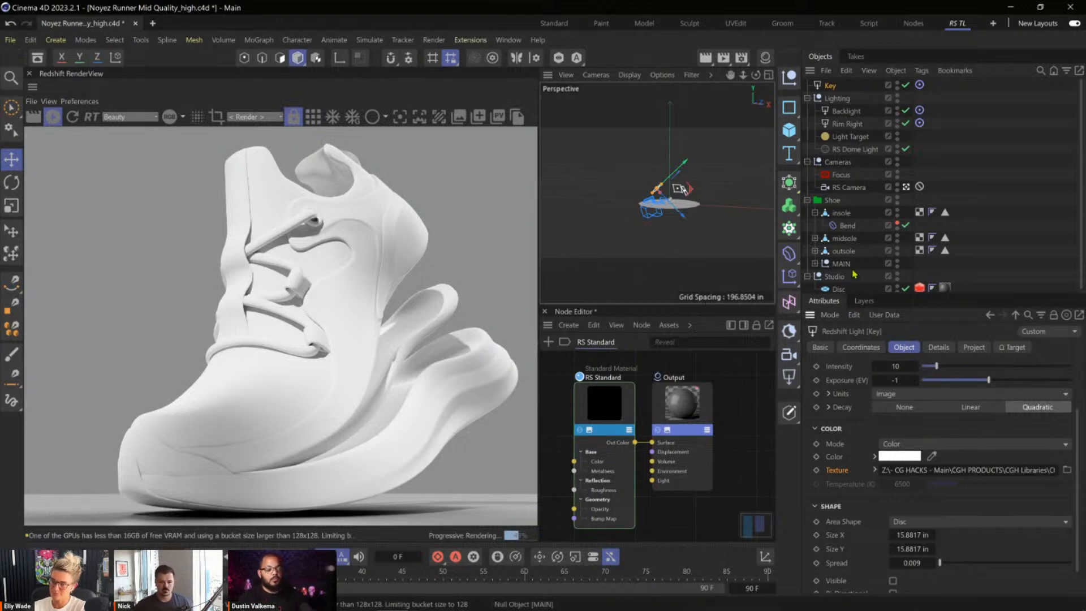
# Select the floor Disc's material tag and add a Ramp node to the RS Standard graph open in the Node Editor.
pyautogui.scroll(-1, 860, 263)
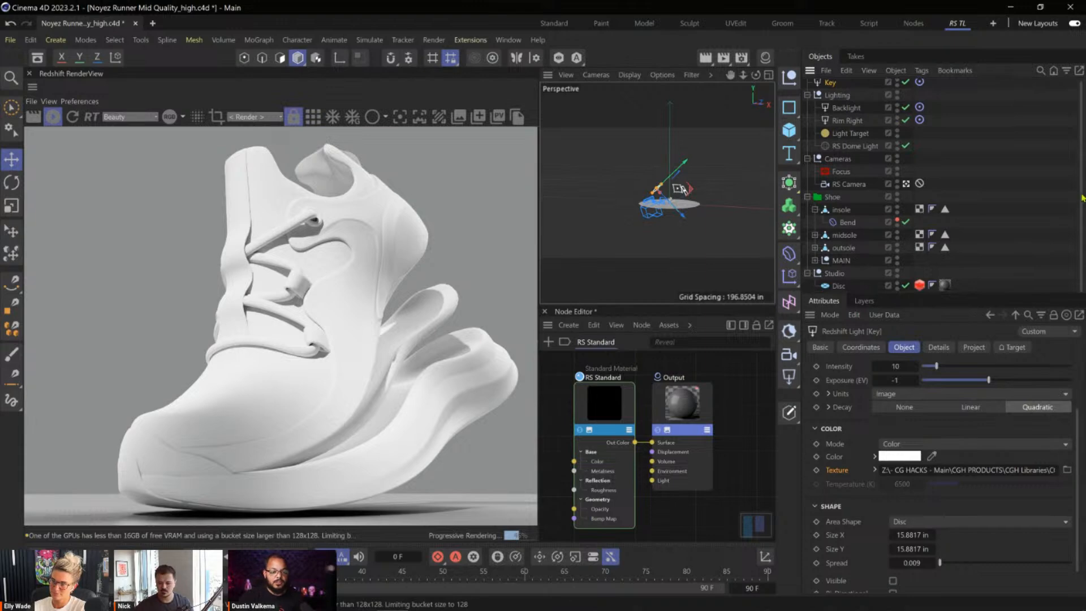
pyautogui.click(851, 287)
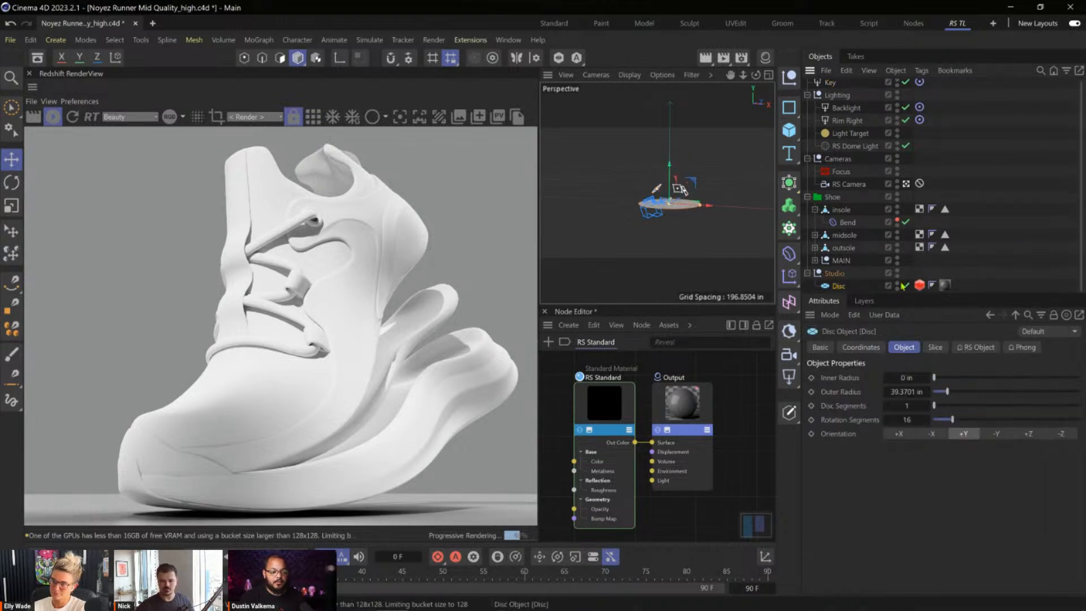
pyautogui.click(944, 285)
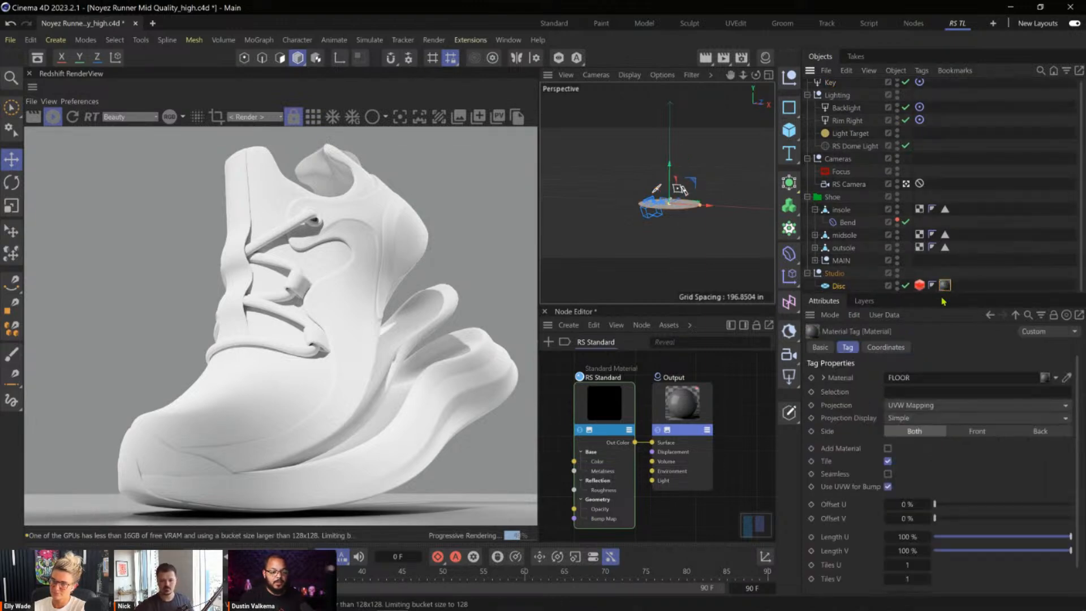
pyautogui.moveTo(619, 417); pyautogui.dragTo(688, 406, button='middle')
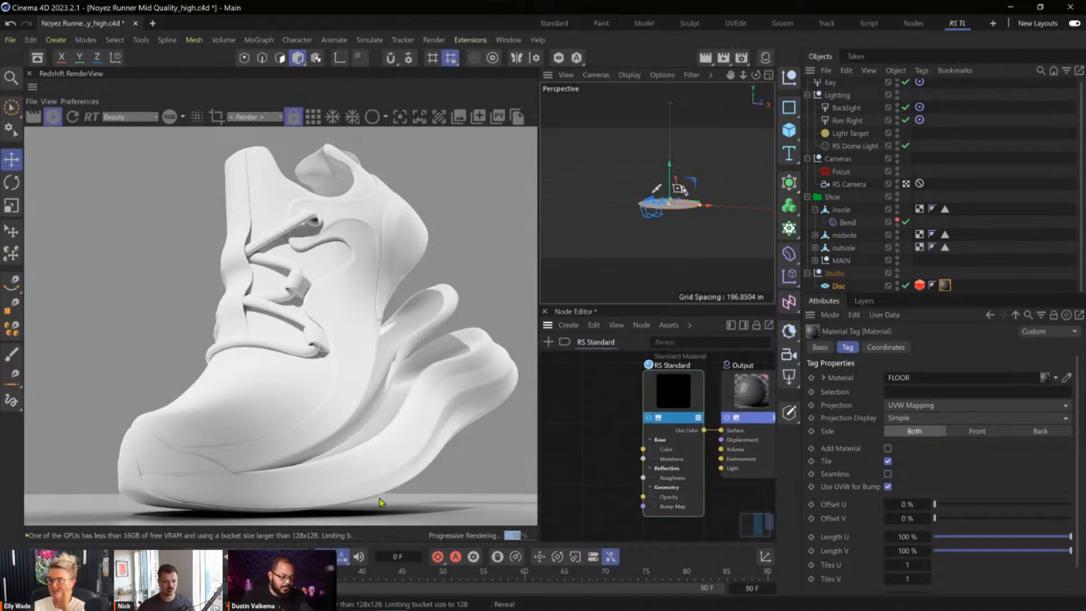
pyautogui.scroll(-3, 667, 435)
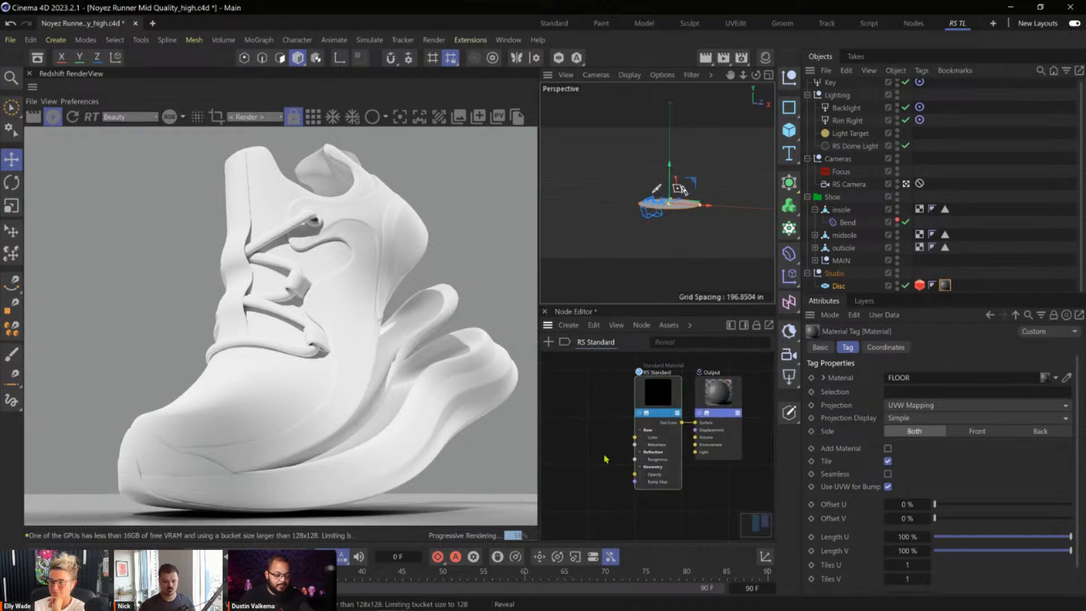
pyautogui.moveTo(601, 458); pyautogui.dragTo(670, 460, button='middle')
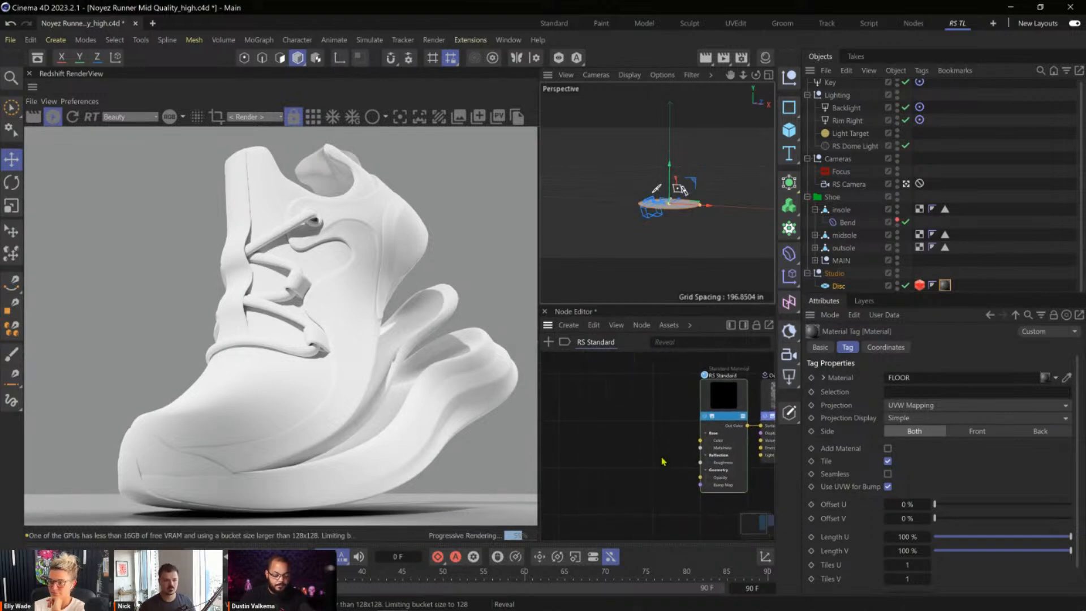
pyautogui.hotkey('shift', 'c')
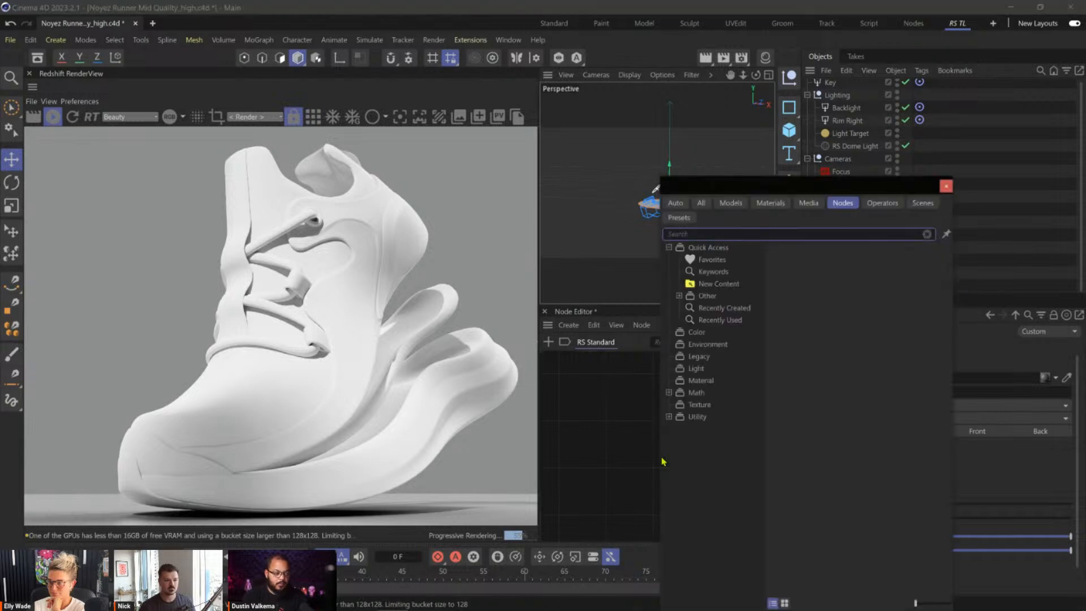
pyautogui.write('ramp')
pyautogui.press('Down')
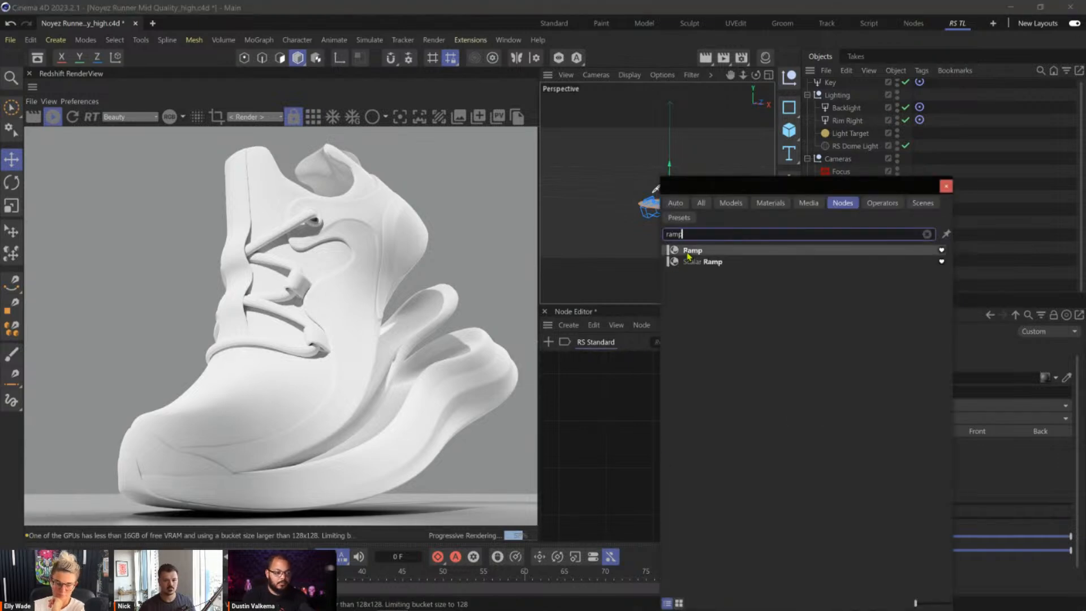
pyautogui.press('Return')
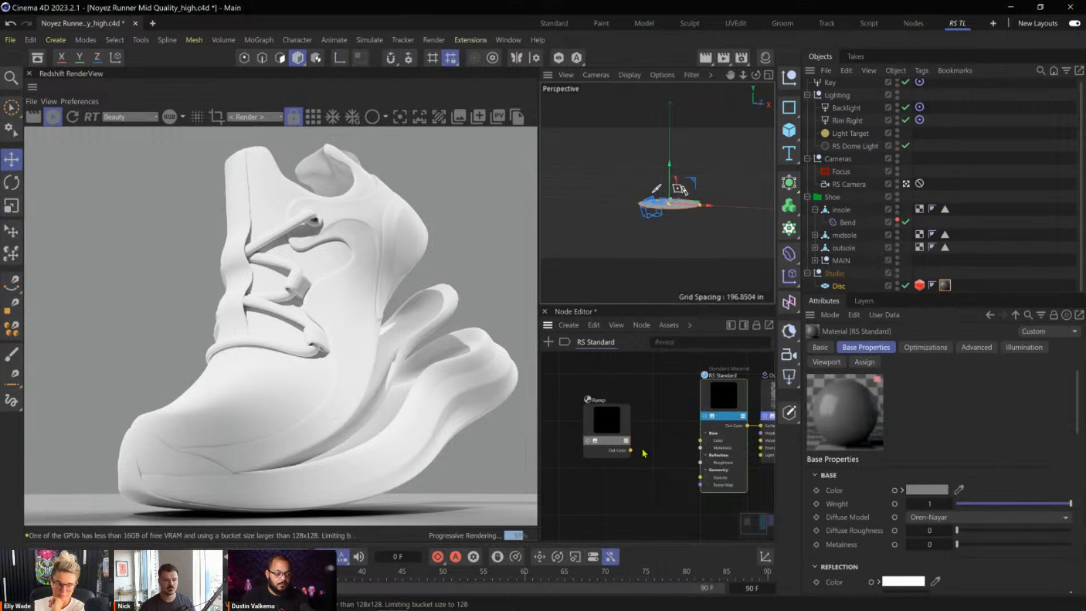
# Paste the Ramp node from the RS Standard graph into the FLOOR material's graph and place it ahead of the standard material node.
pyautogui.moveTo(604, 416); pyautogui.dragTo(641, 429)
pyautogui.moveTo(643, 405); pyautogui.dragTo(625, 446, button='middle')
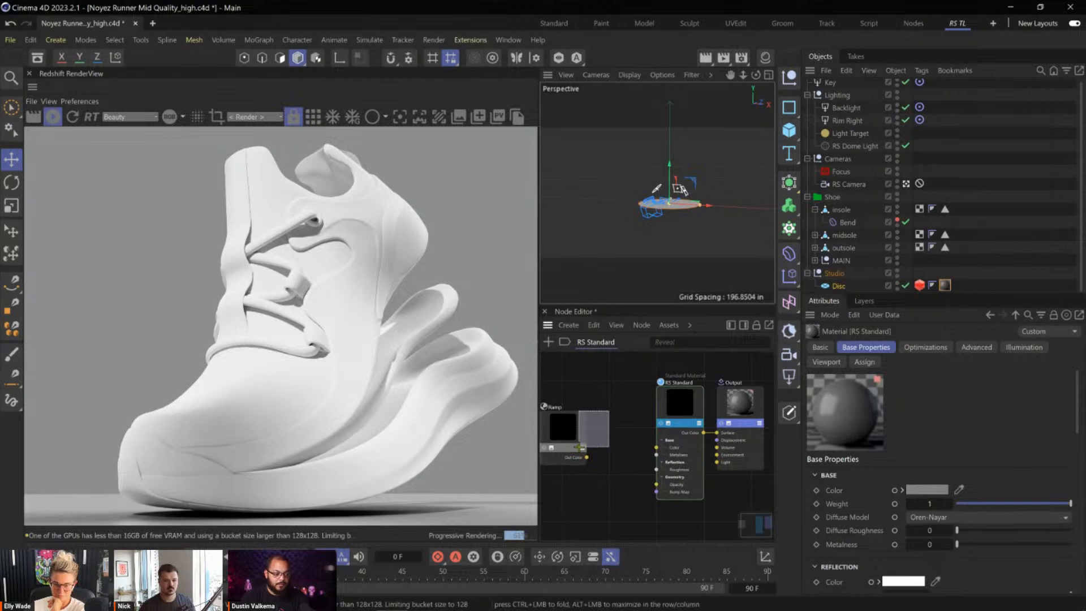
pyautogui.click(569, 430)
pyautogui.click(767, 56)
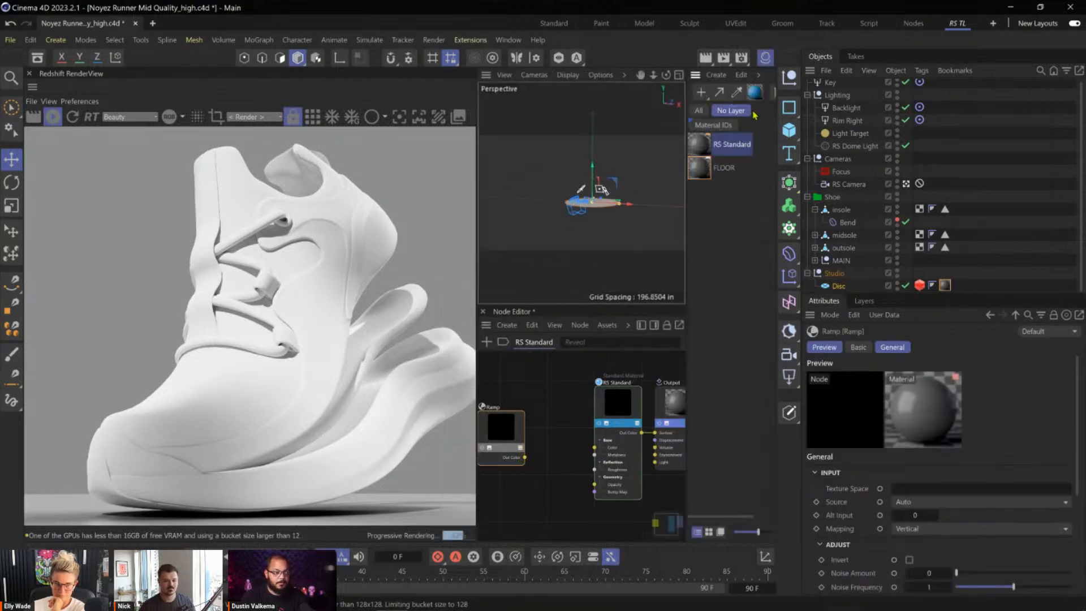
pyautogui.click(719, 168)
pyautogui.moveTo(588, 420); pyautogui.dragTo(645, 349, button='middle')
pyautogui.hotkey('ctrl', 'v')
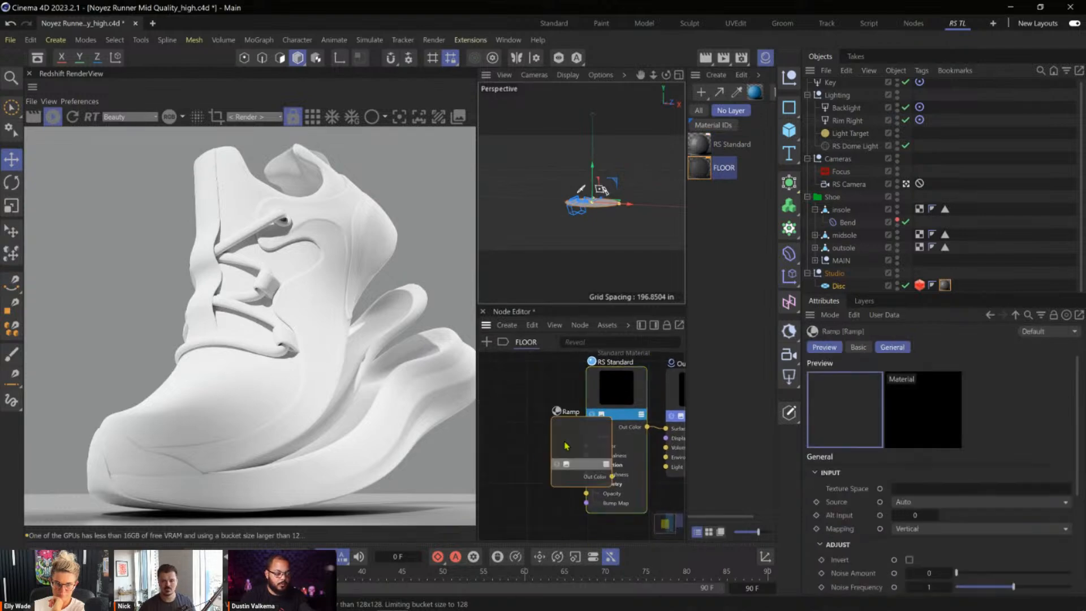
pyautogui.moveTo(484, 439); pyautogui.dragTo(516, 443)
pyautogui.moveTo(517, 443); pyautogui.dragTo(530, 432, button='middle')
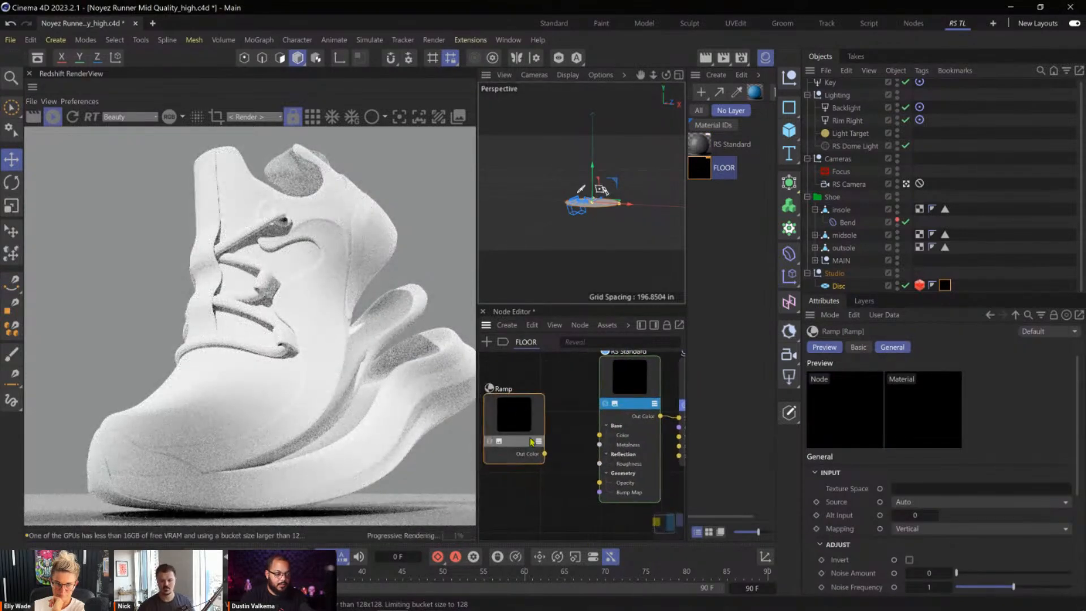
# Connect the Ramp's Out Color to the FLOOR material's Opacity and set the ramp mapping to Circular after trying Radial.
pyautogui.moveTo(544, 454); pyautogui.dragTo(601, 485)
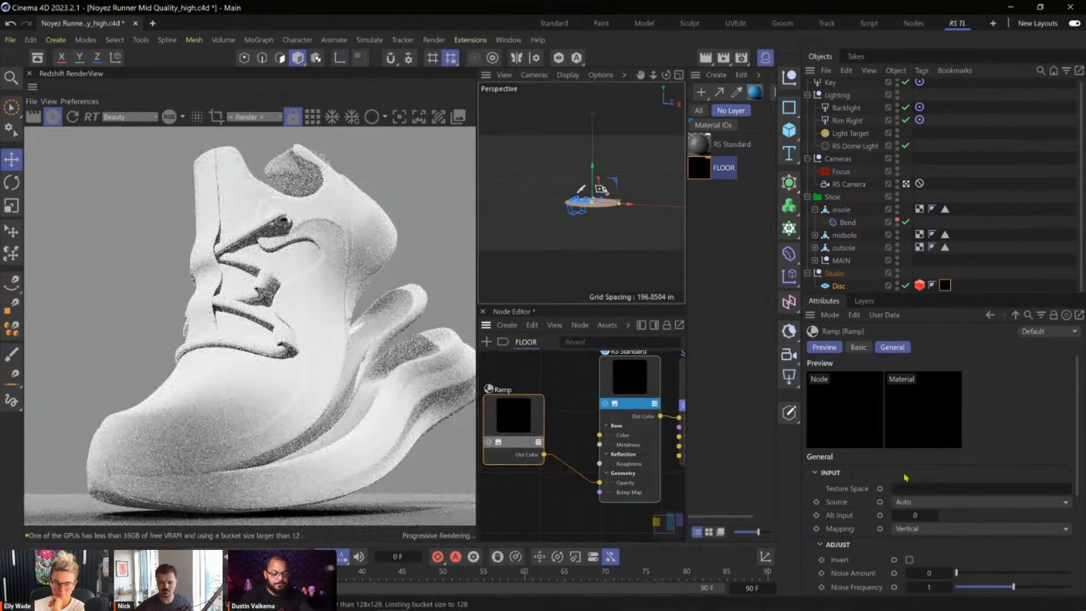
pyautogui.click(962, 528)
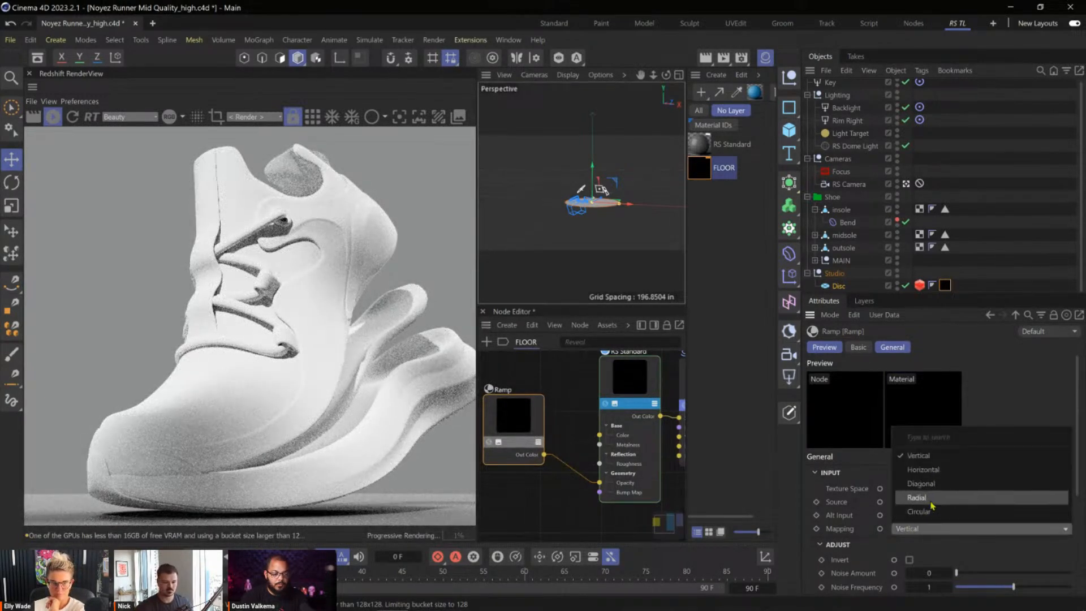
pyautogui.click(936, 498)
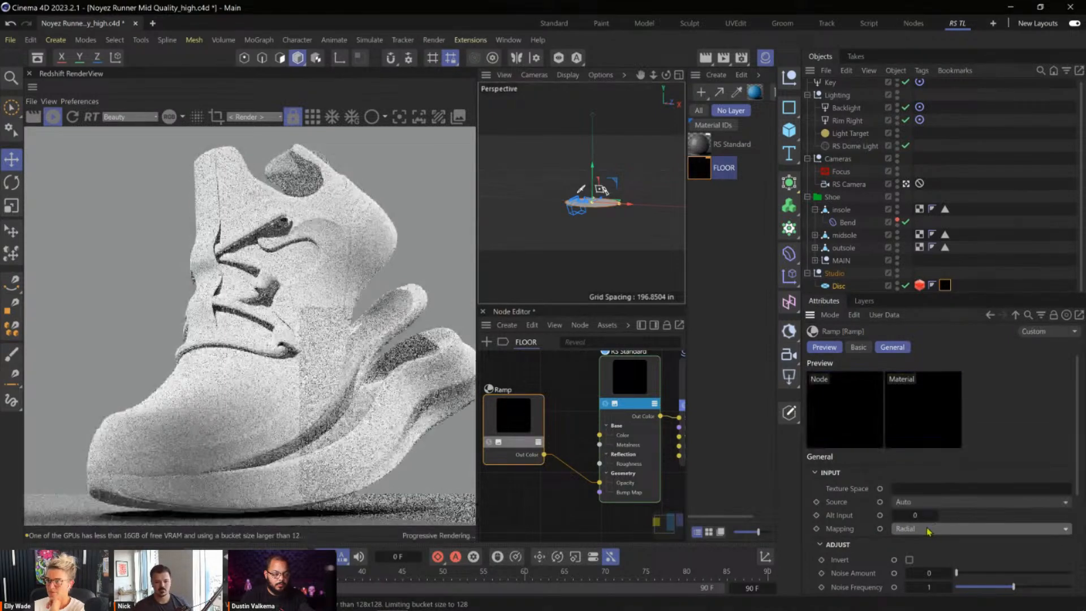
pyautogui.click(934, 527)
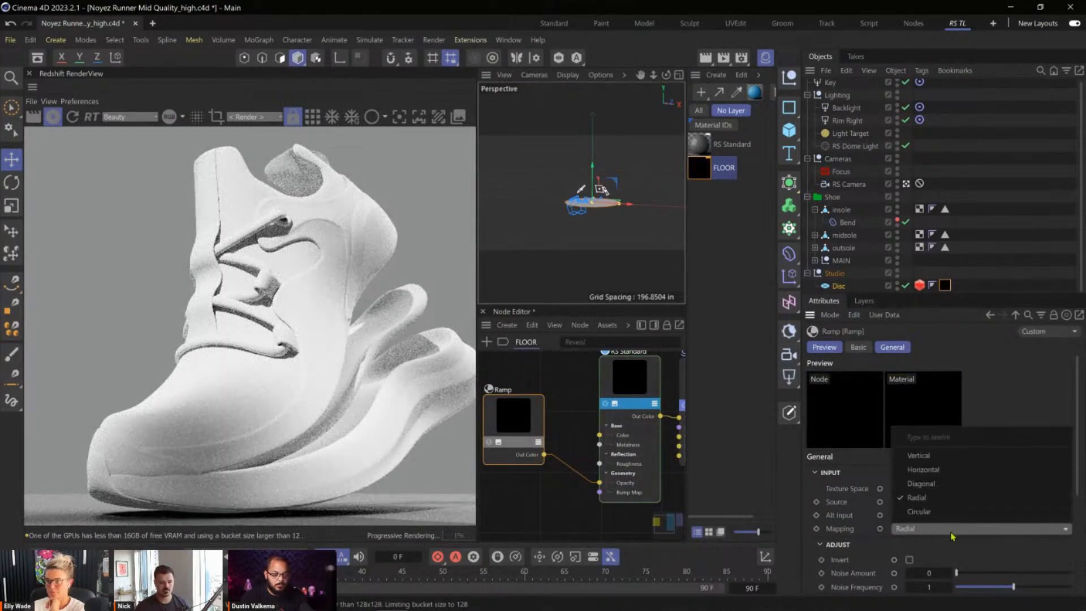
pyautogui.click(917, 510)
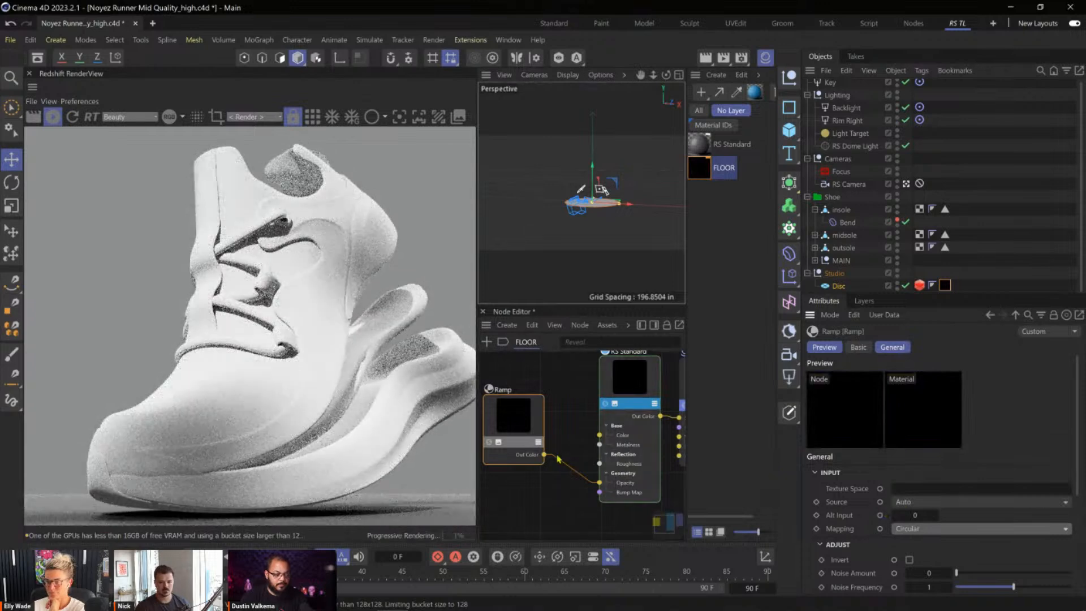
# Collapse the Ramp node's preview and place the node close to the FLOOR material's RS Standard node.
pyautogui.scroll(-3, 554, 456)
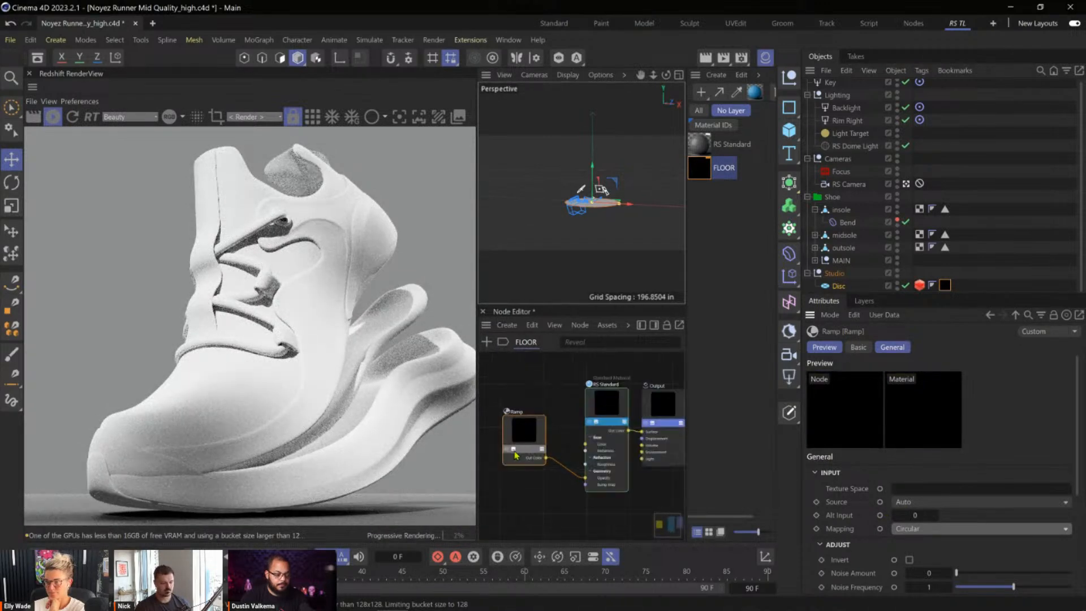
pyautogui.click(516, 454)
pyautogui.click(554, 450)
pyautogui.moveTo(537, 453); pyautogui.dragTo(543, 453)
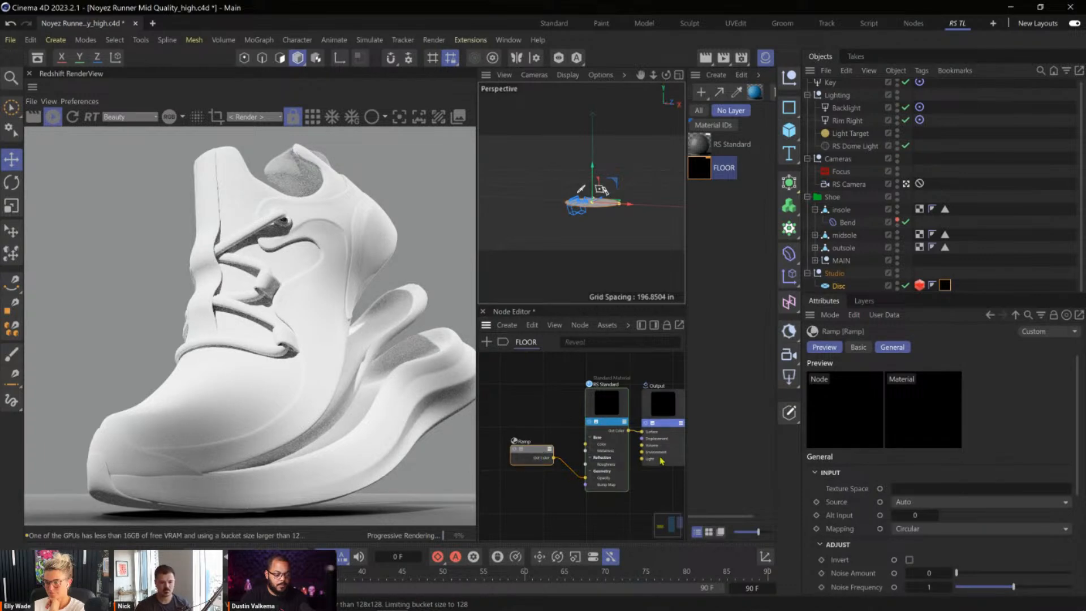
# Invert the Ramp's gradient and move its black knot to about 42.7%.
pyautogui.moveTo(1080, 430); pyautogui.dragTo(1081, 512)
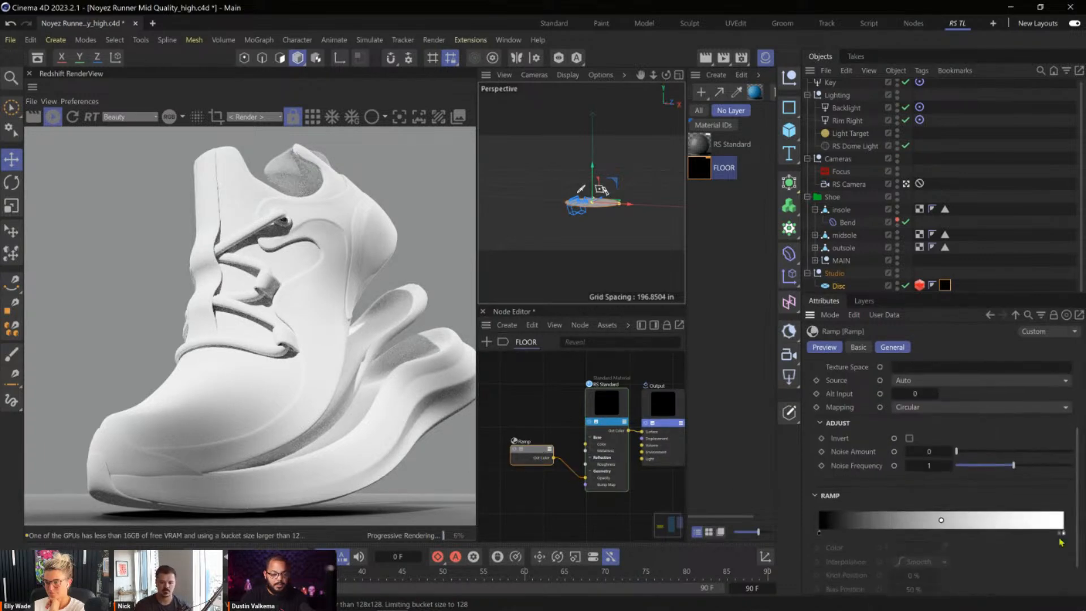
pyautogui.rightClick(936, 536)
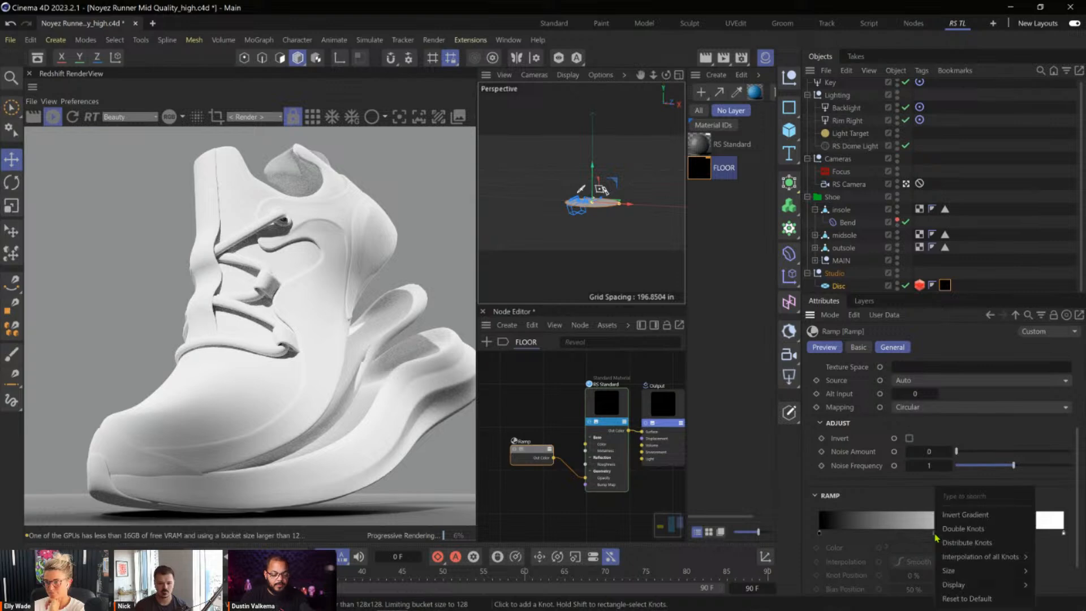
pyautogui.click(964, 514)
pyautogui.moveTo(1064, 535); pyautogui.dragTo(926, 537)
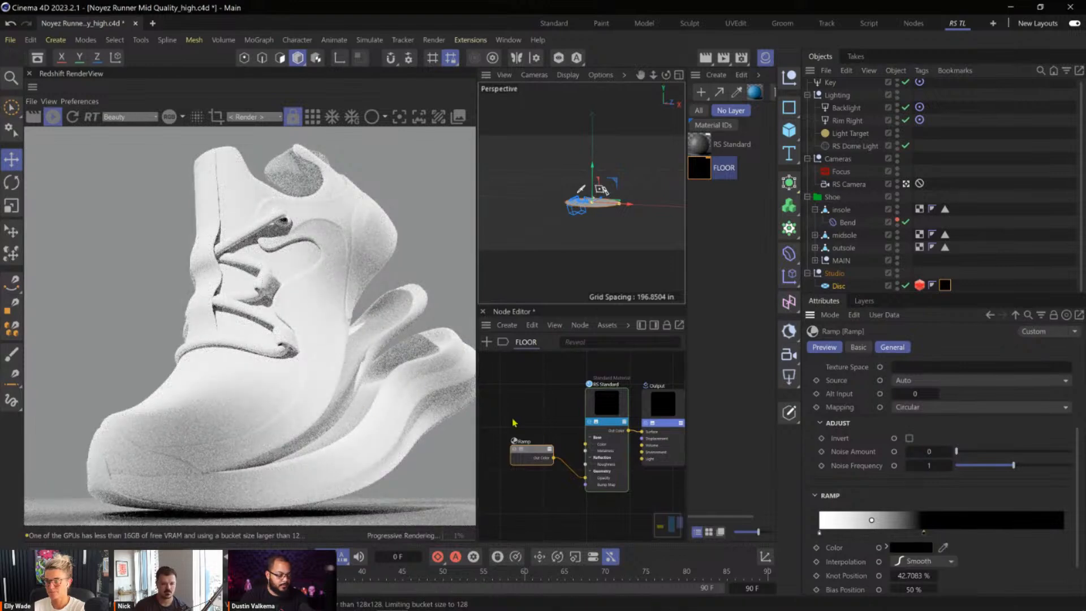
# Try Radial mapping on the Ramp with the whole shoe in the render and switch back to Circular.
pyautogui.scroll(-2, 349, 377)
pyautogui.moveTo(367, 447); pyautogui.dragTo(352, 416, button='middle')
pyautogui.click(934, 407)
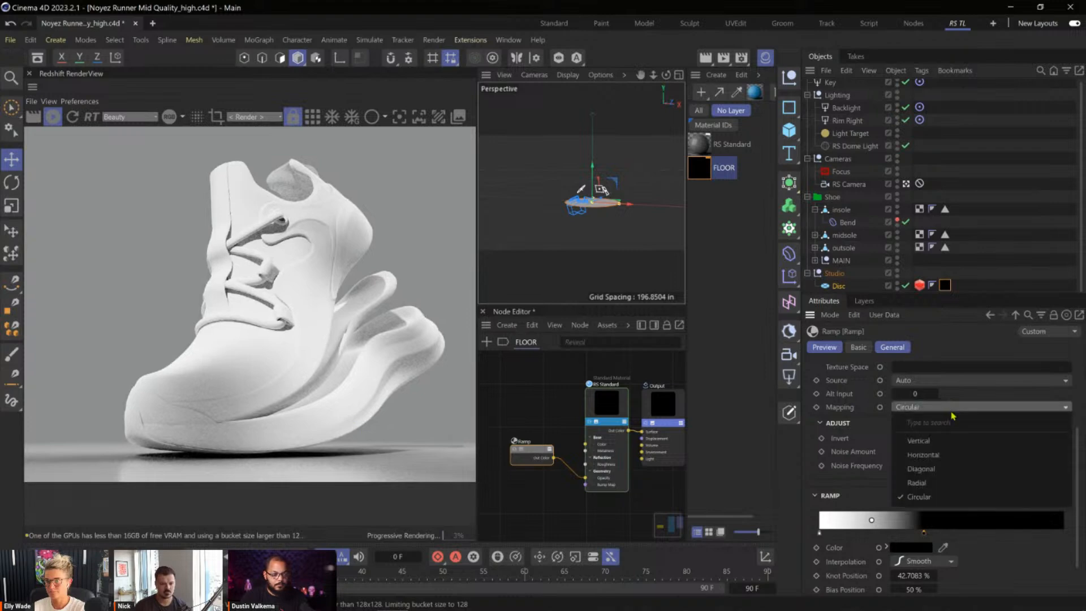
pyautogui.click(916, 482)
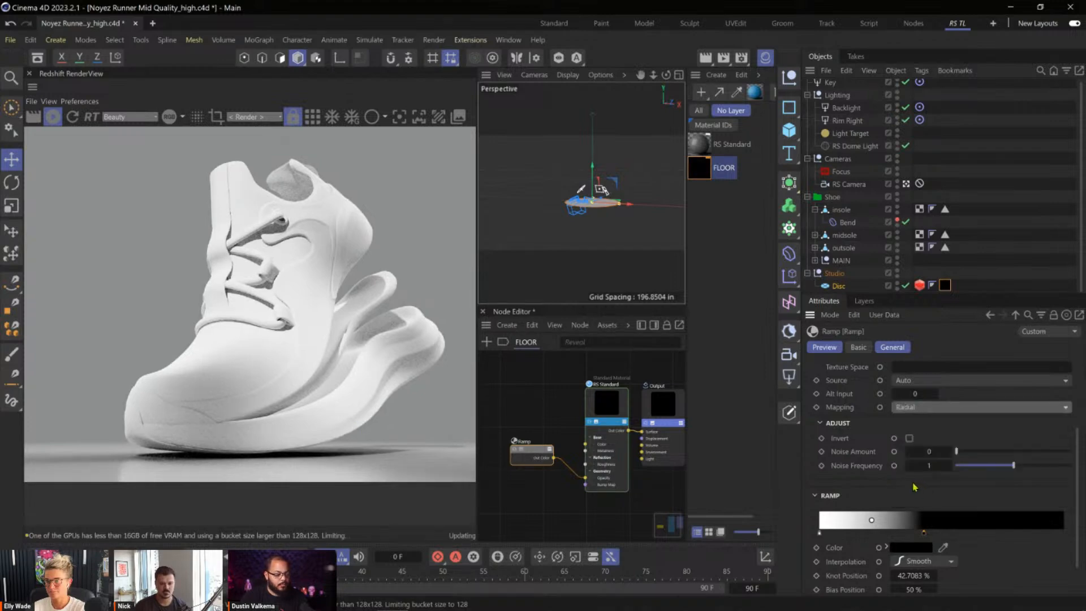
pyautogui.click(963, 411)
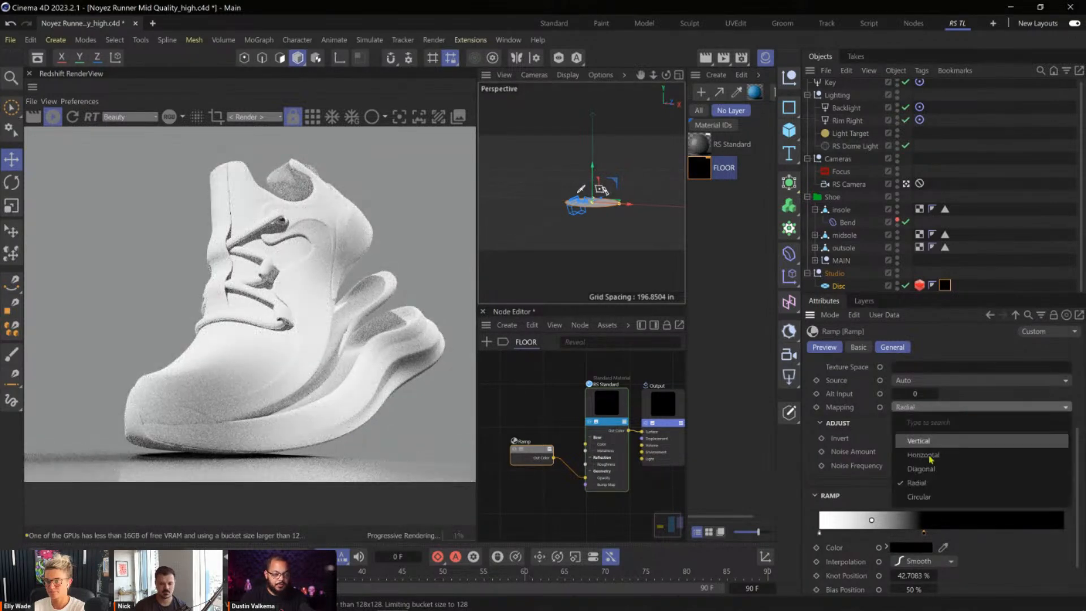
pyautogui.click(924, 496)
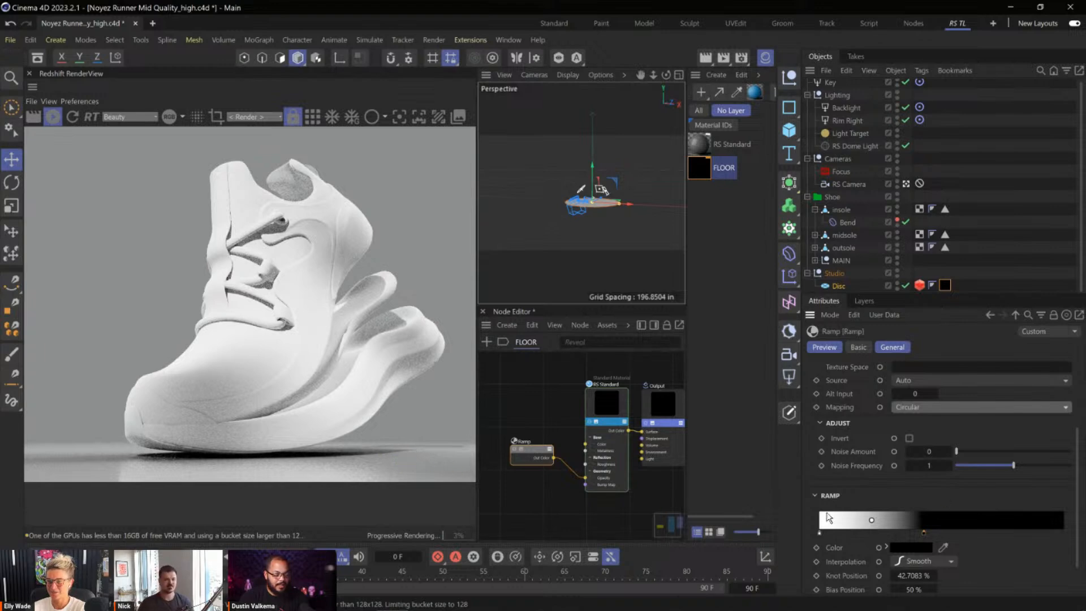
# Test the Ramp's black knot at about 27.9% and 76%, and settle it at about 93.2%.
pyautogui.moveTo(925, 536); pyautogui.dragTo(890, 539)
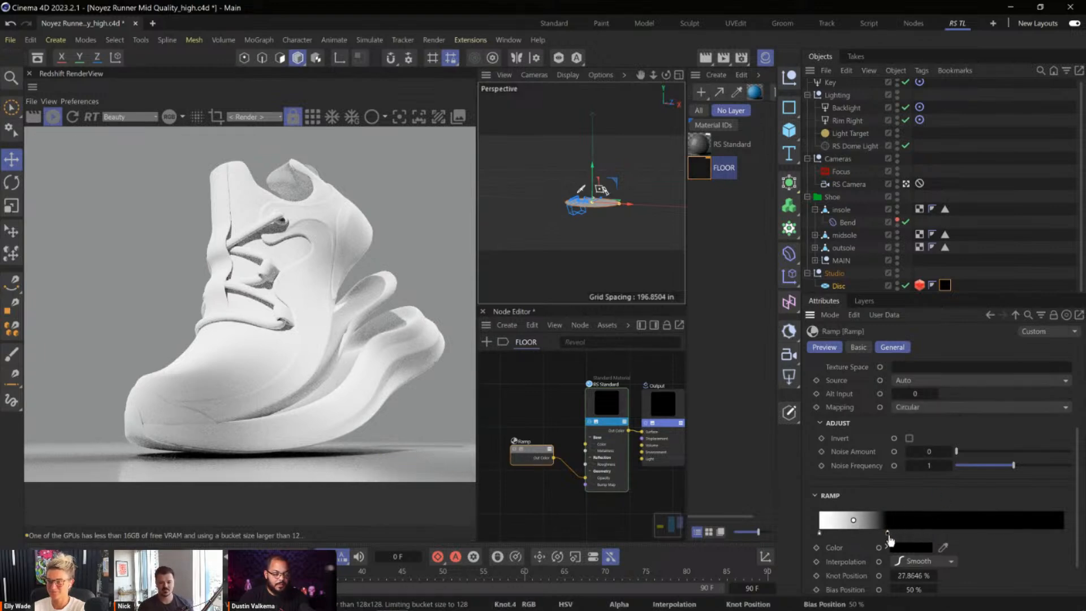
pyautogui.click(907, 536)
pyautogui.moveTo(908, 534); pyautogui.dragTo(1006, 514)
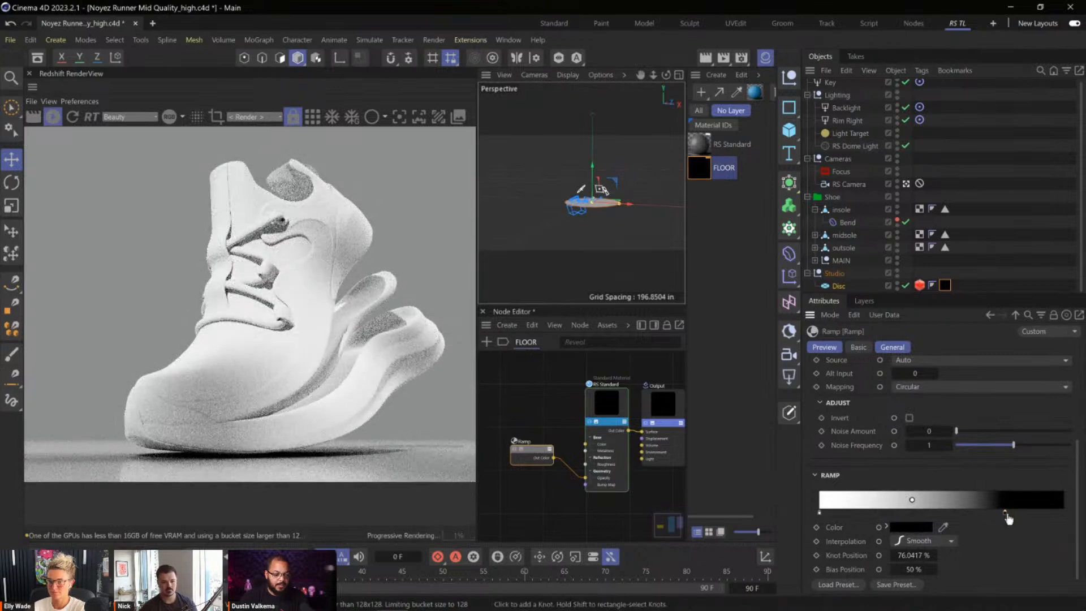
pyautogui.moveTo(1005, 514); pyautogui.dragTo(1047, 515)
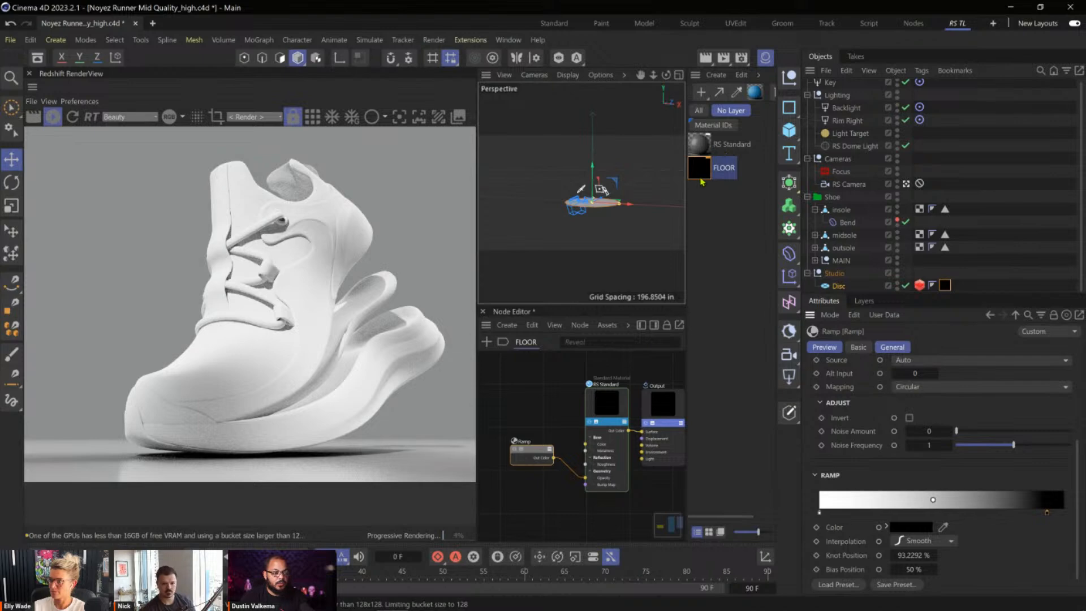
# Set the base color value of the FLOOR material's RS Standard node to 0% so it is black.
pyautogui.click(609, 433)
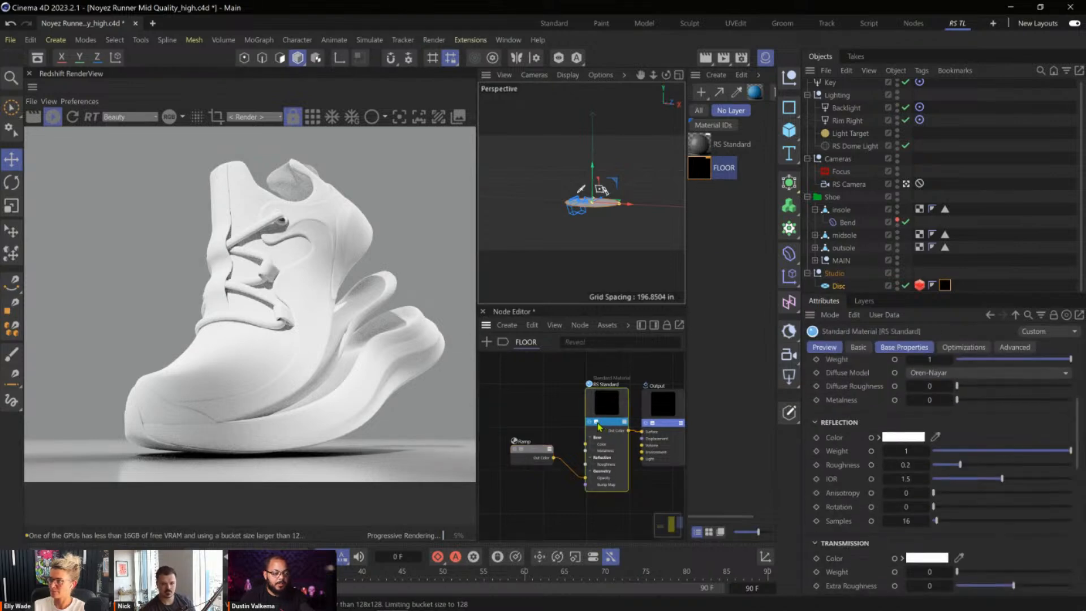
pyautogui.scroll(3, 854, 434)
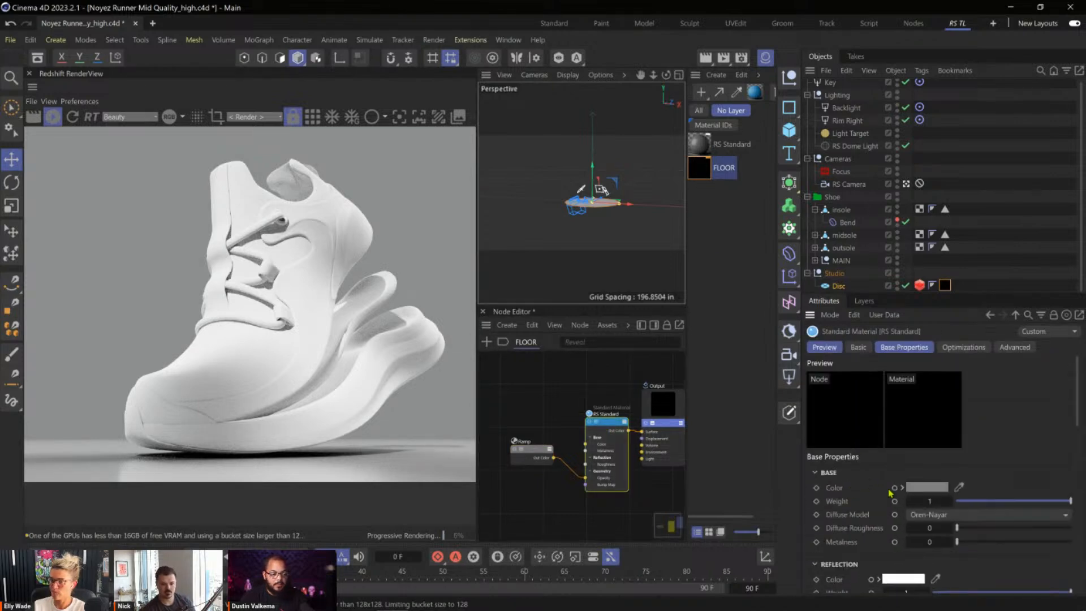
pyautogui.click(924, 488)
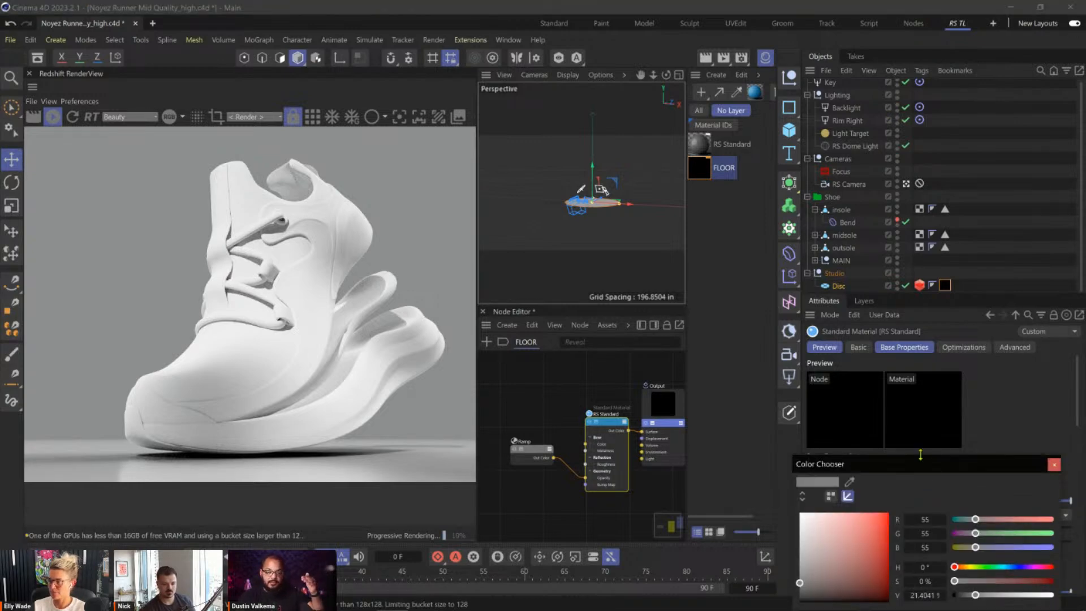
pyautogui.moveTo(923, 463); pyautogui.dragTo(825, 374)
pyautogui.click(955, 375)
pyautogui.click(903, 488)
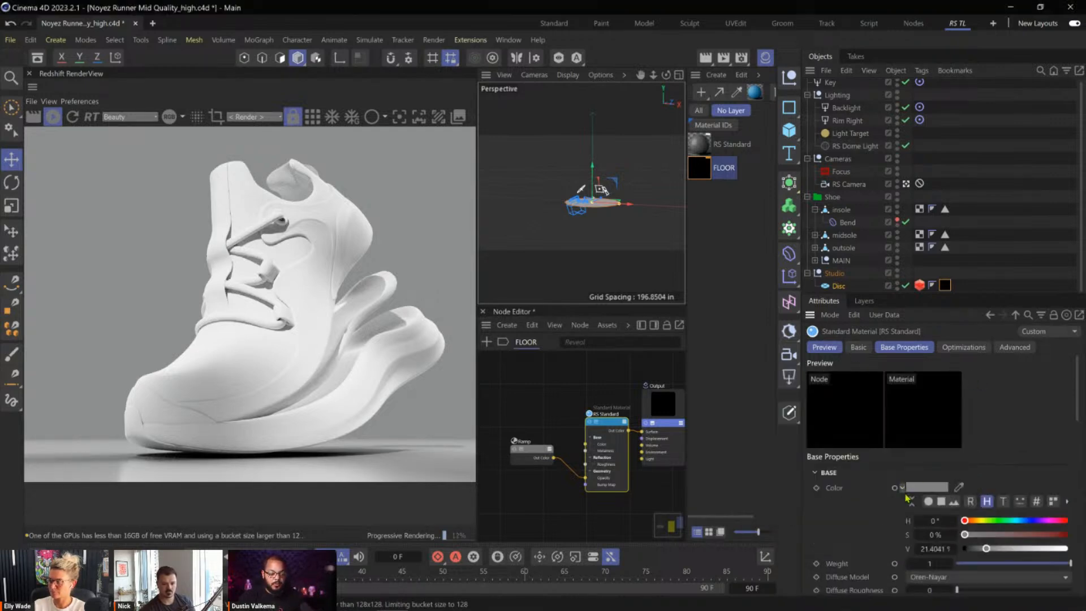
pyautogui.scroll(-3, 1002, 478)
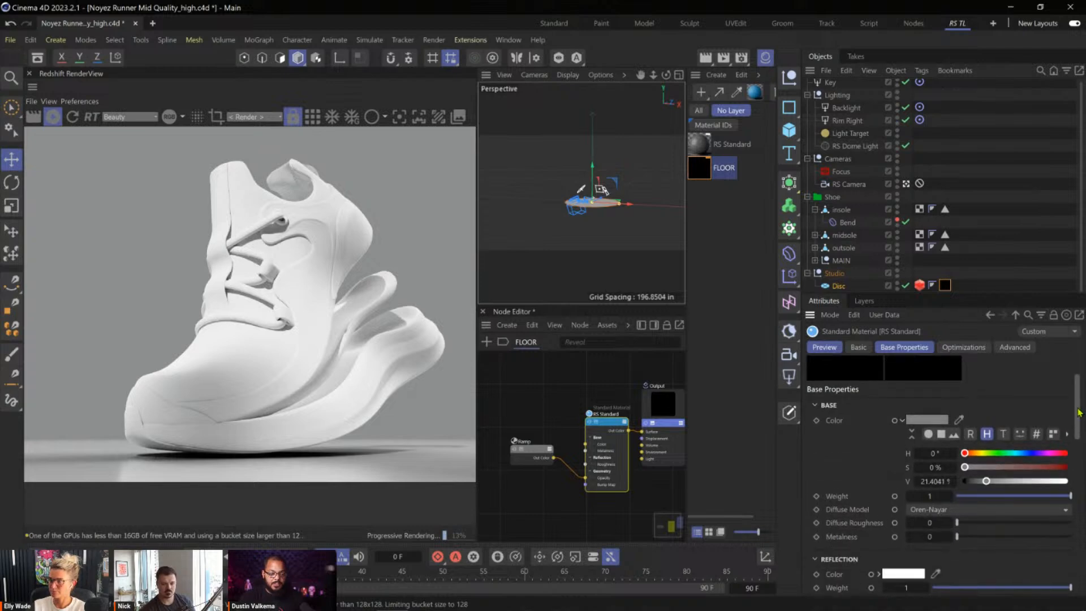
pyautogui.click(965, 481)
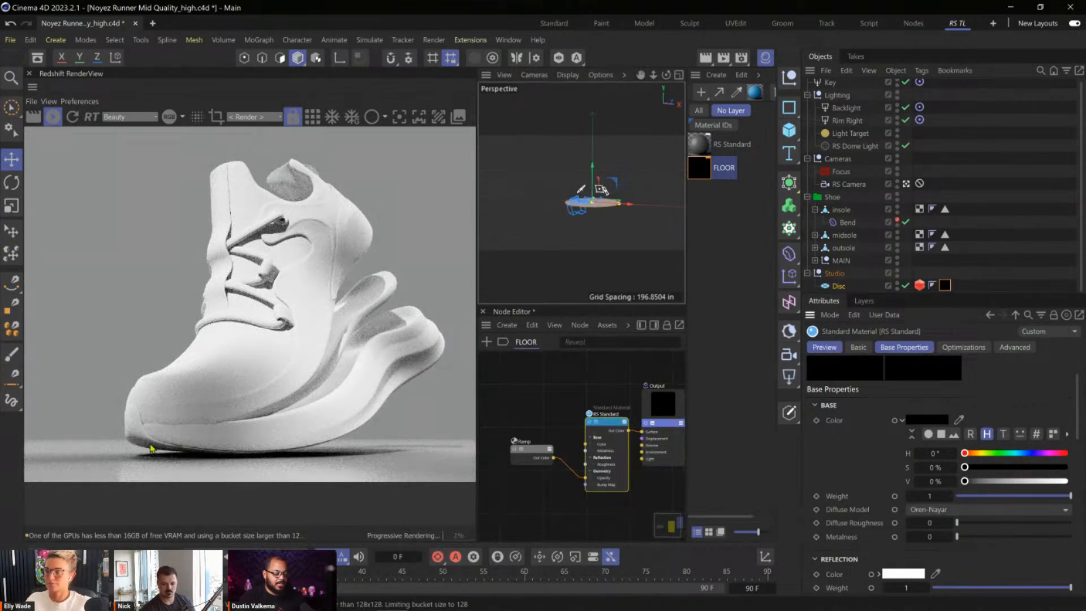
# Test the floor's base color at 59% value against the shoe's toe in the render, and at 13%.
pyautogui.scroll(2, 198, 452)
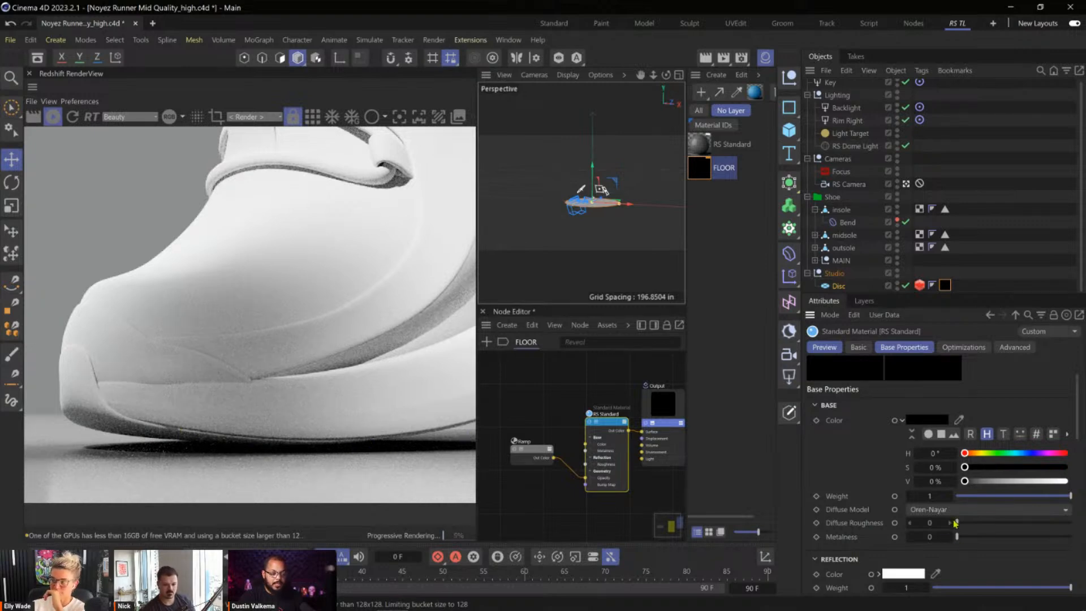
pyautogui.click(1024, 482)
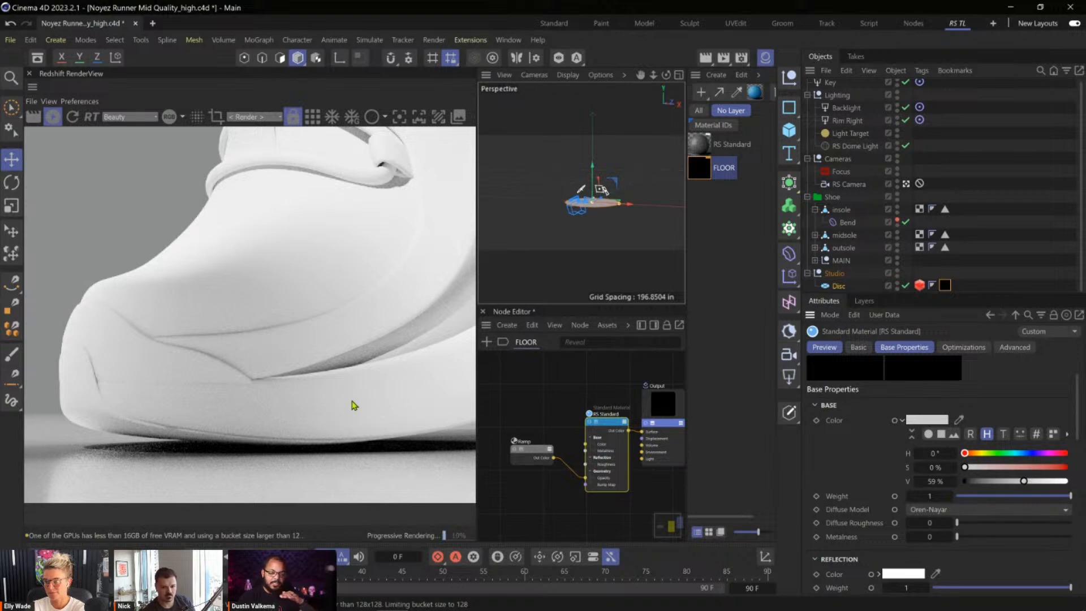
pyautogui.scroll(-3, 358, 404)
pyautogui.scroll(-3, 274, 405)
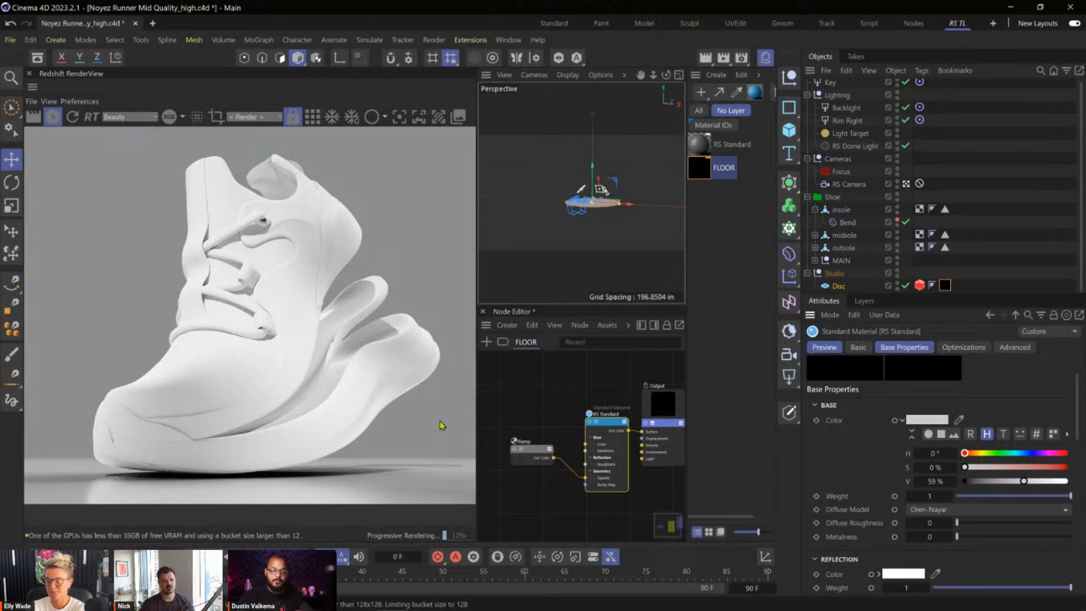
pyautogui.click(978, 482)
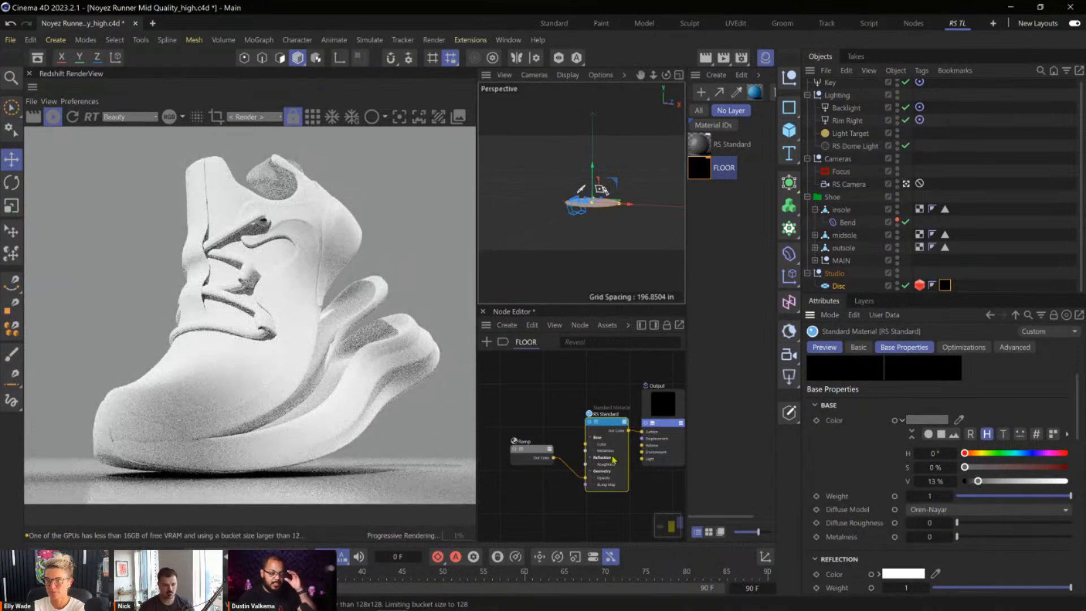
# Compare the floor's base color at 100% and 0% value on the heel of the midsole in the render, ending at 0%.
pyautogui.scroll(4, 420, 361)
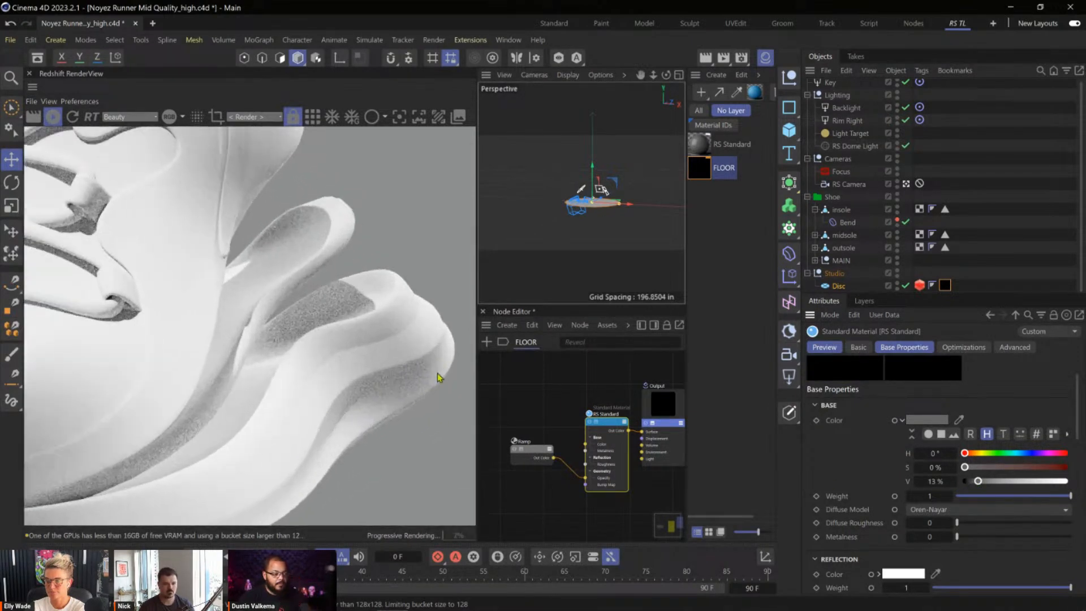
pyautogui.moveTo(377, 391); pyautogui.dragTo(375, 348, button='middle')
pyautogui.scroll(1, 351, 366)
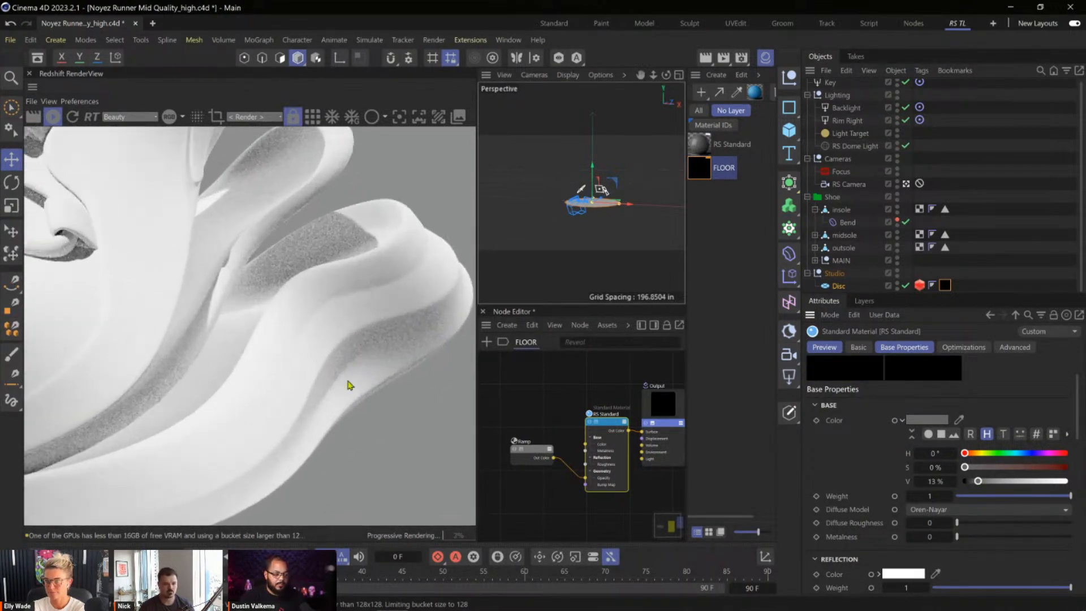
pyautogui.moveTo(1000, 485); pyautogui.dragTo(1071, 482)
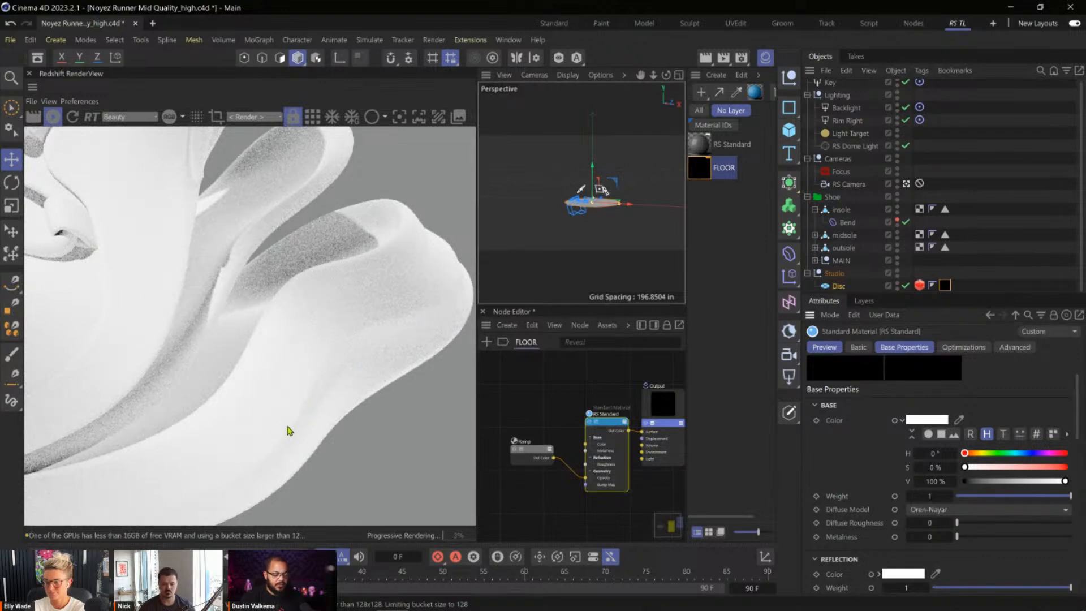
pyautogui.click(966, 482)
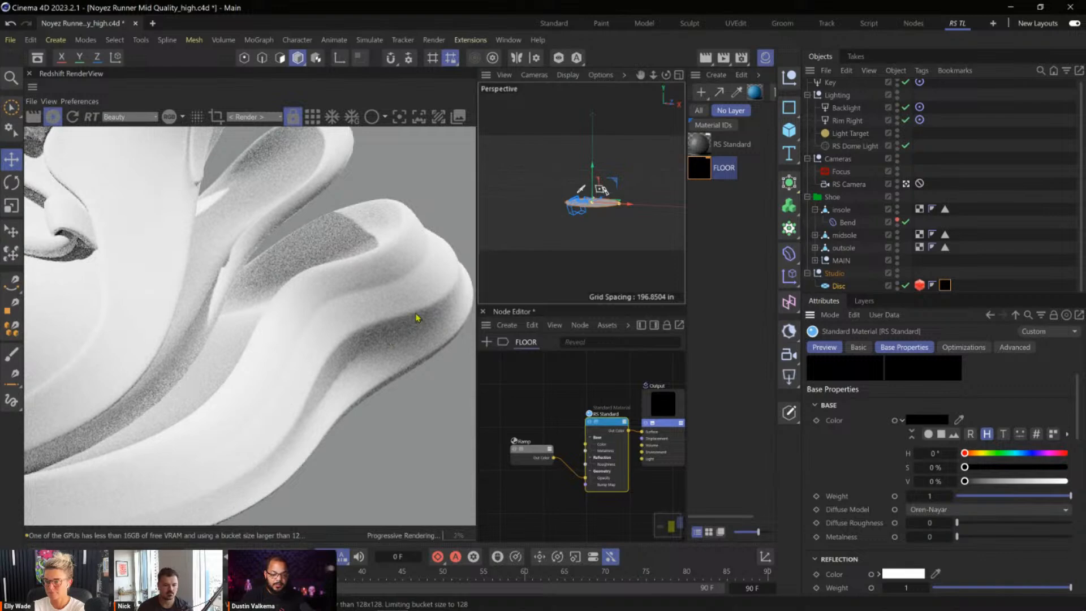
pyautogui.scroll(-6, 334, 400)
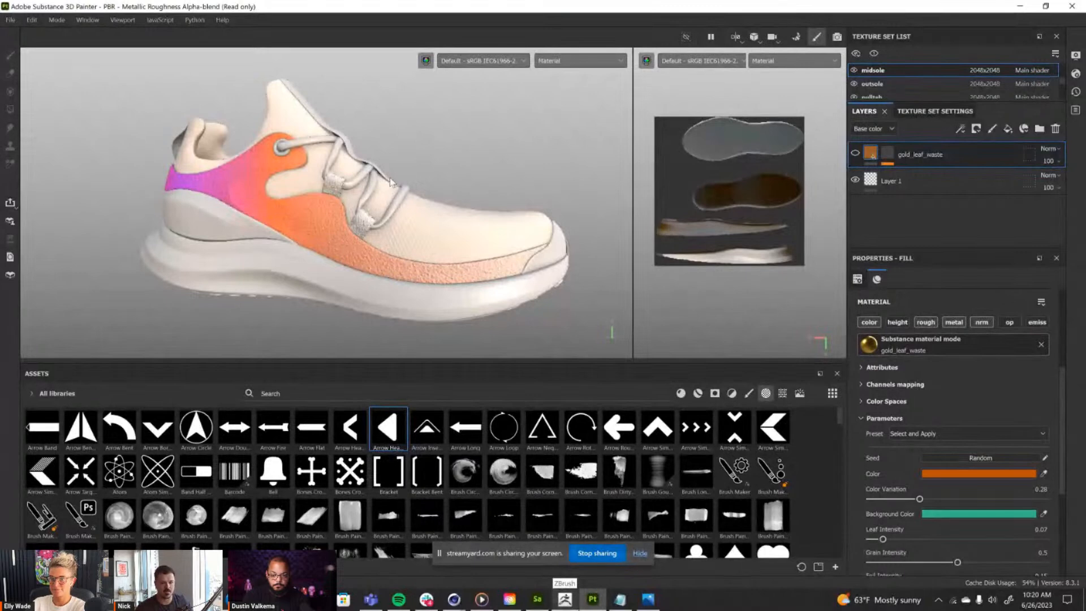
# Open the display settings in Substance 3D Painter and try the Studio Black Soft and Mondarrain 3 environment maps on the shoe.
pyautogui.keyDown('alt'); pyautogui.moveTo(383, 193); pyautogui.dragTo(454, 171); pyautogui.keyUp('alt')
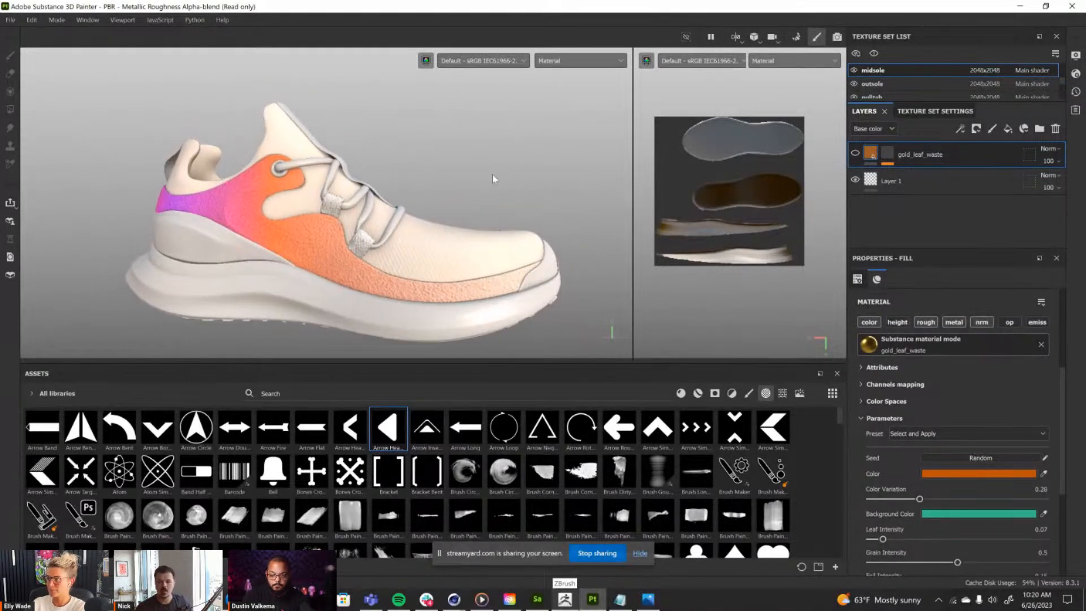
pyautogui.click(1075, 55)
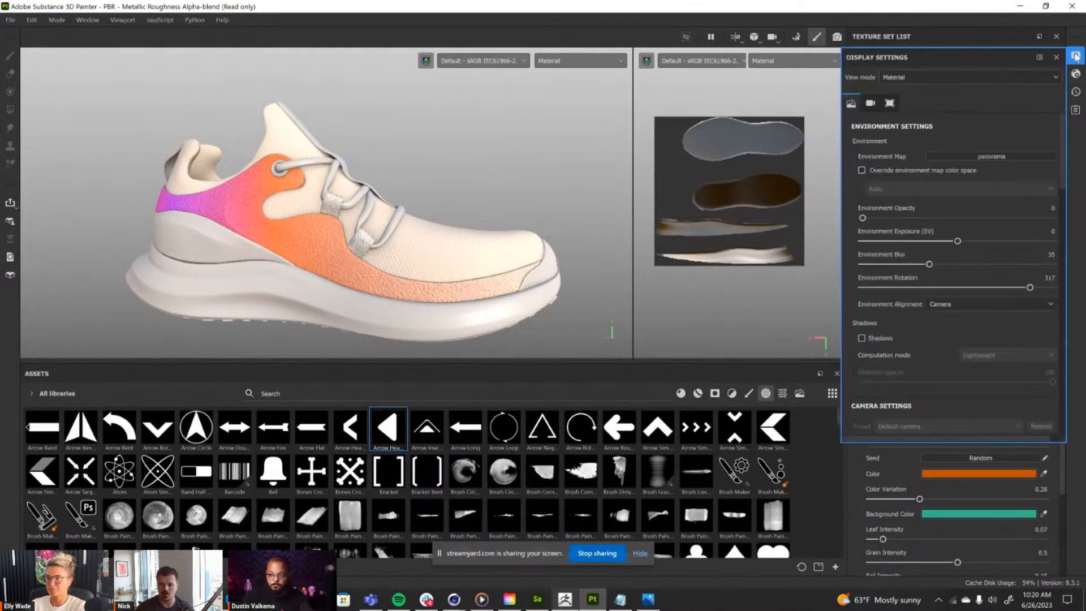
pyautogui.click(982, 158)
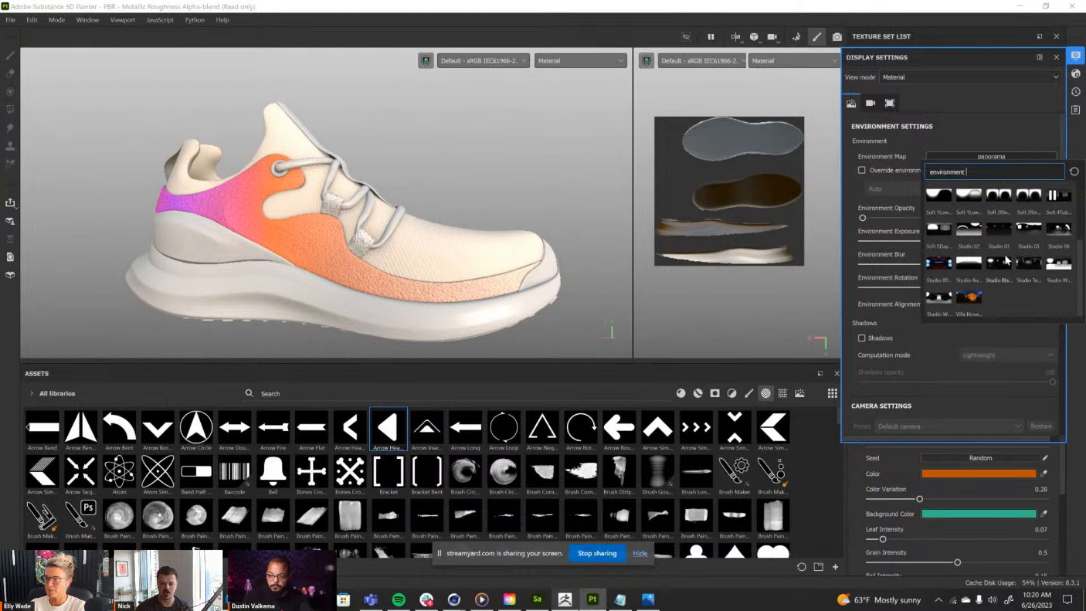
pyautogui.click(1009, 264)
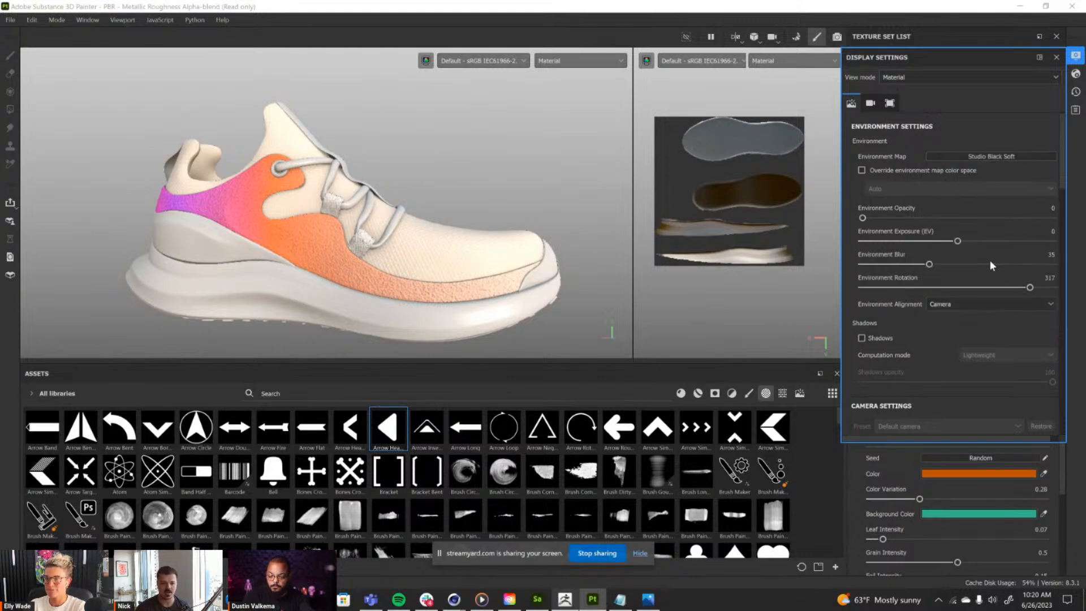
pyautogui.click(1029, 159)
pyautogui.click(941, 263)
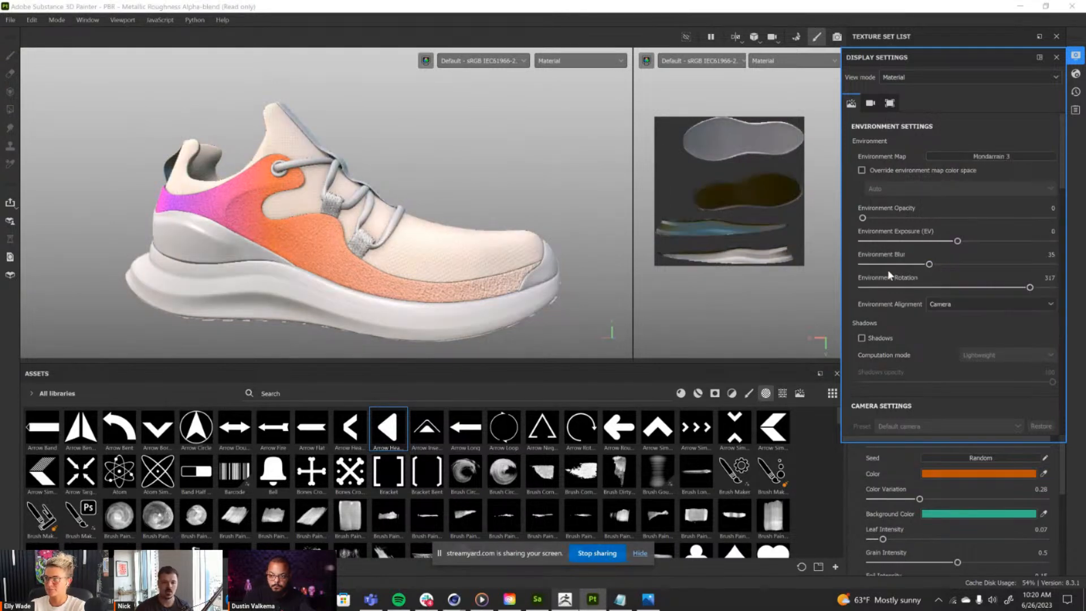
# Try the Over Clouds environment map with the shoe turned slightly, and the Soft 1Front 2Backs map.
pyautogui.click(1024, 156)
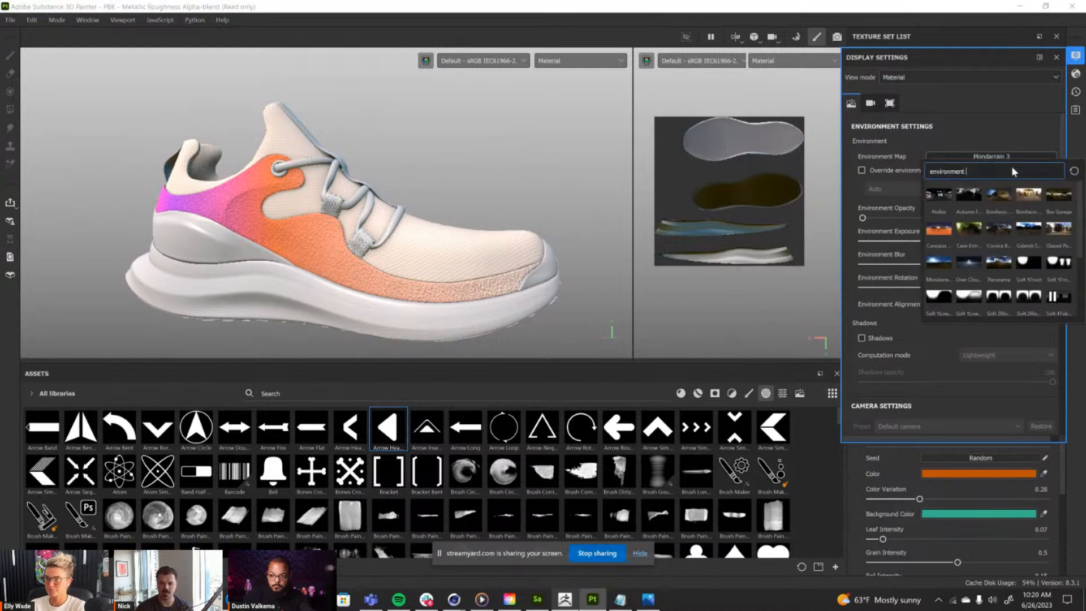
pyautogui.click(969, 267)
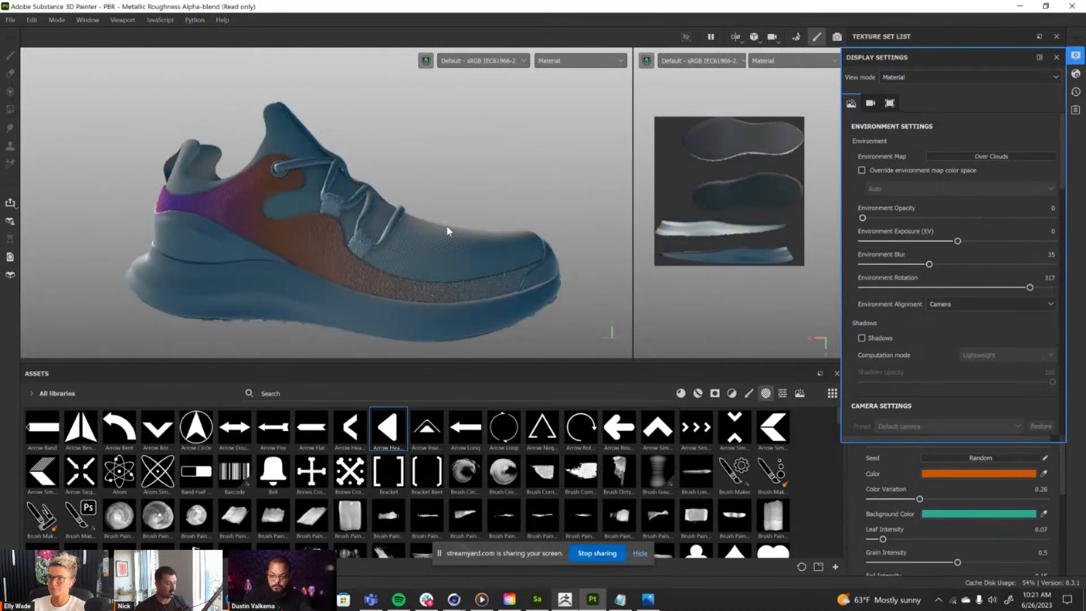
pyautogui.keyDown('alt'); pyautogui.moveTo(435, 210); pyautogui.dragTo(421, 228); pyautogui.keyUp('alt')
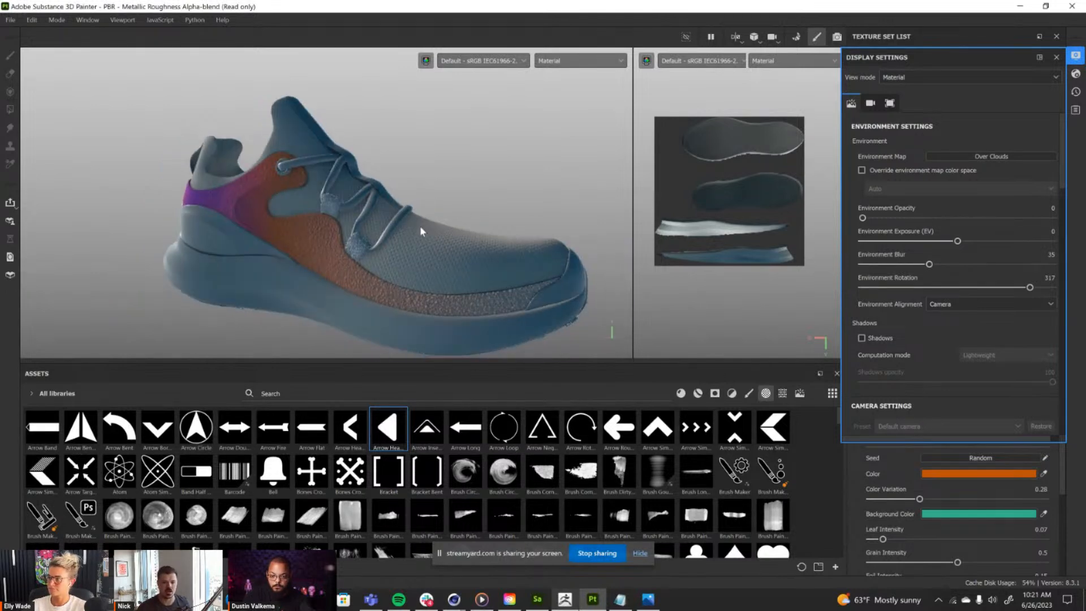
pyautogui.click(996, 157)
pyautogui.click(1052, 261)
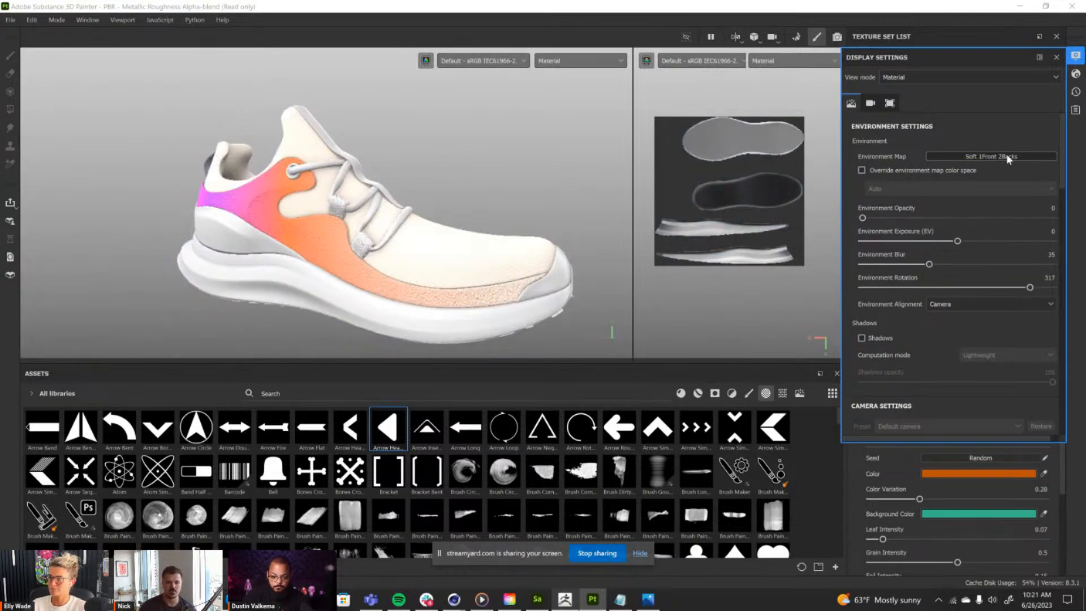
# Test the Bonifacio Aragon Stairs environment map and settle on Soft 2RingHighContrast.
pyautogui.click(1007, 156)
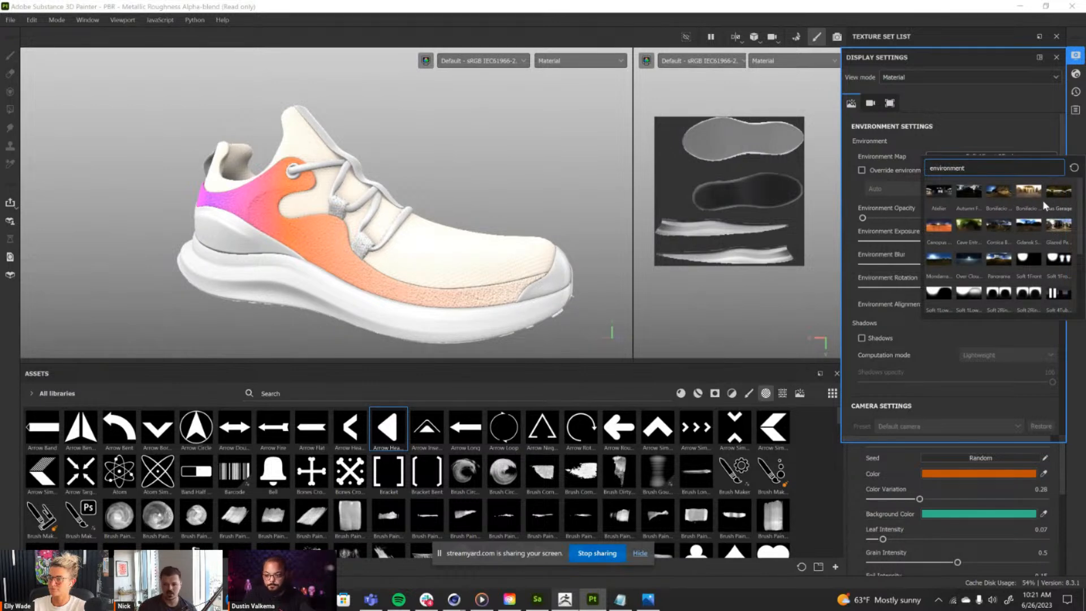
pyautogui.click(996, 191)
pyautogui.click(981, 158)
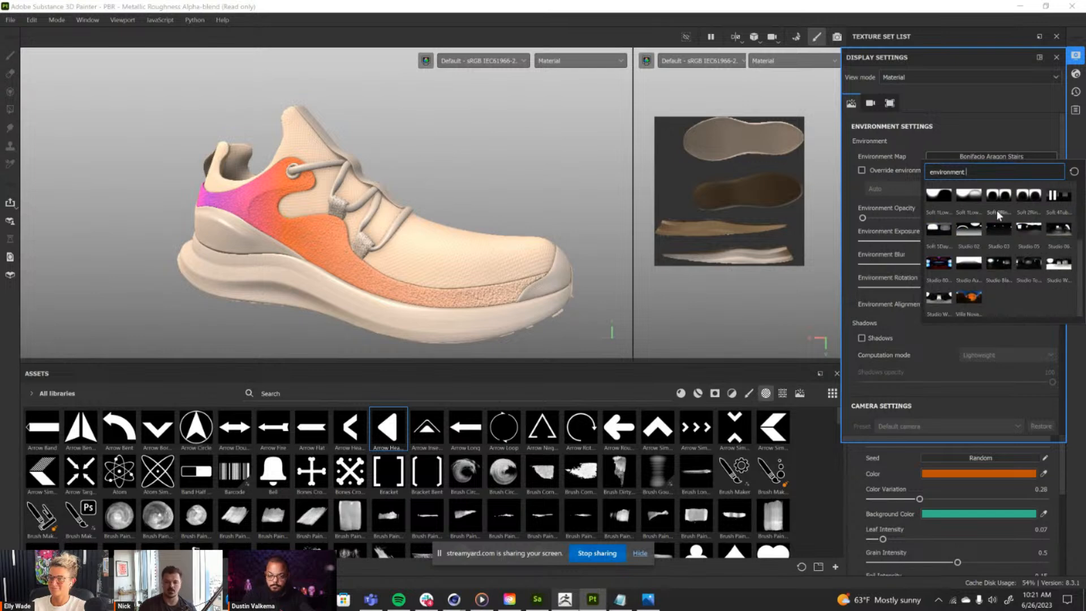
pyautogui.click(1005, 298)
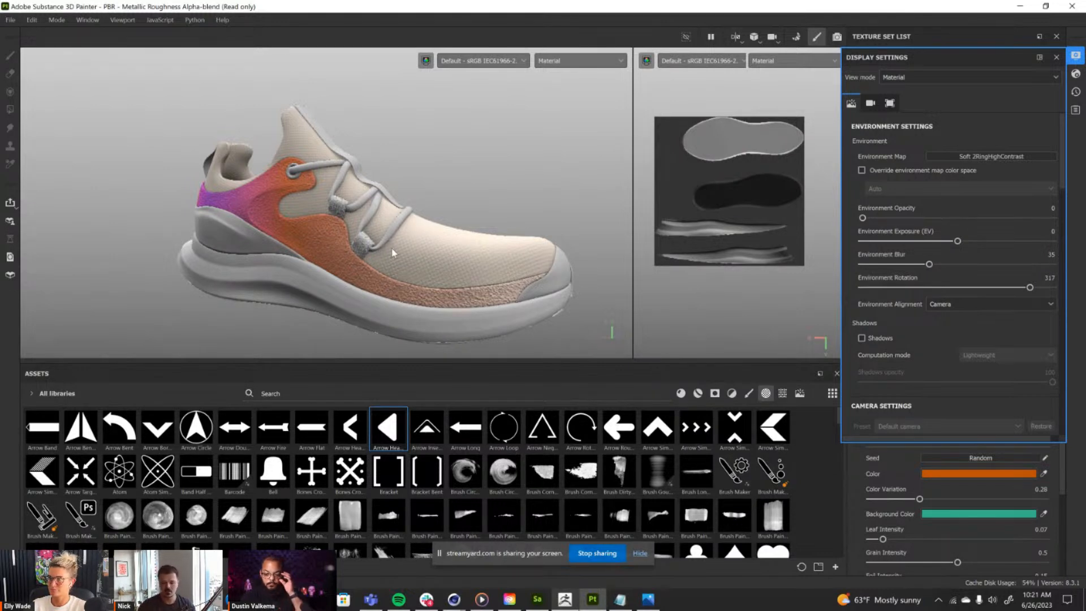
# Hide the screen-sharing notice and bring up the previews of the open browser windows.
pyautogui.click(640, 553)
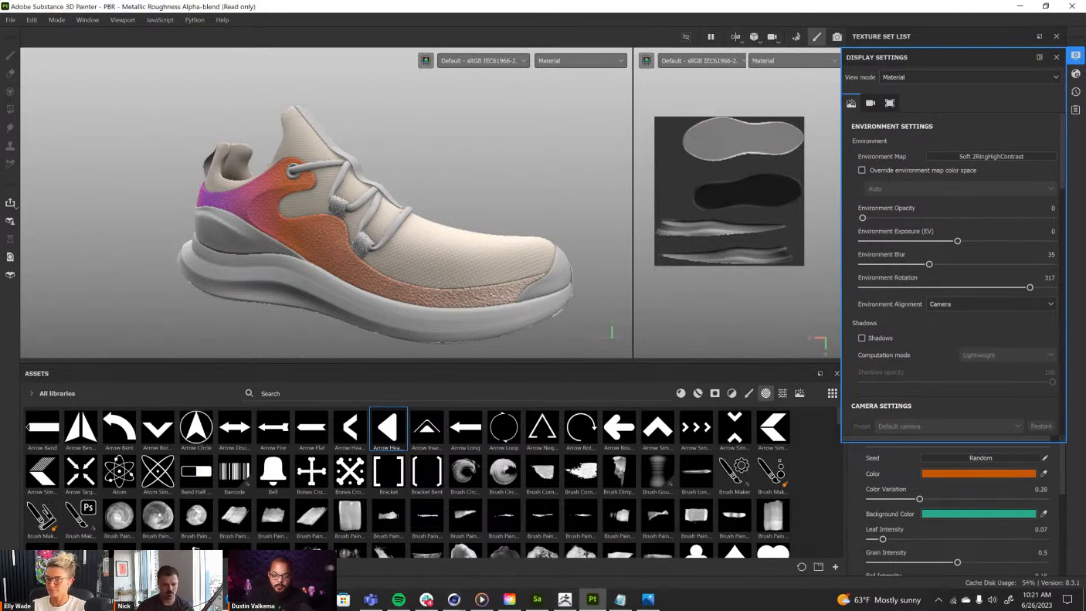
pyautogui.click(232, 600)
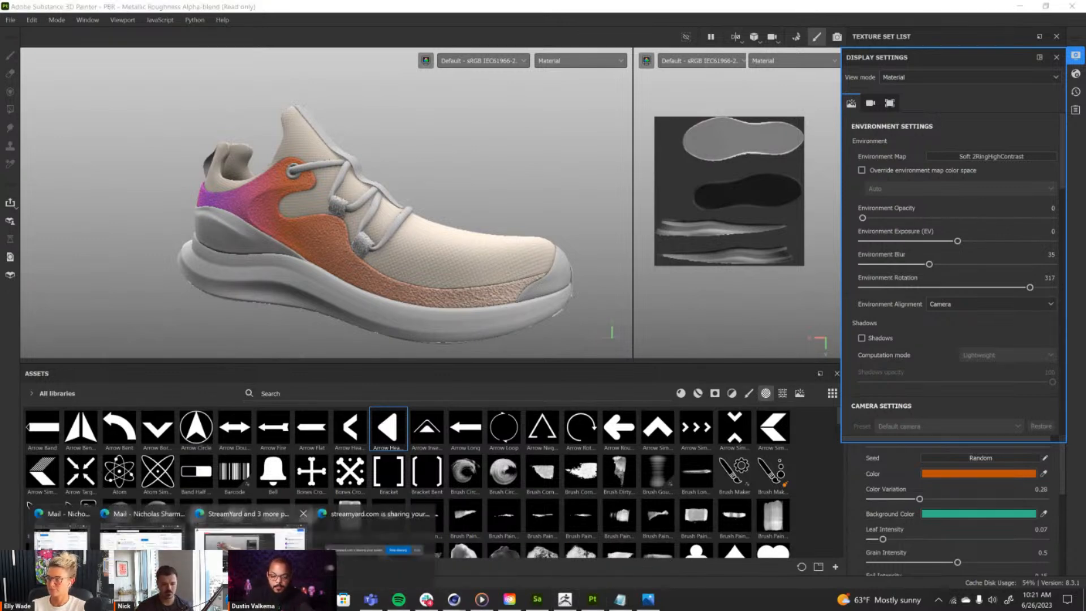